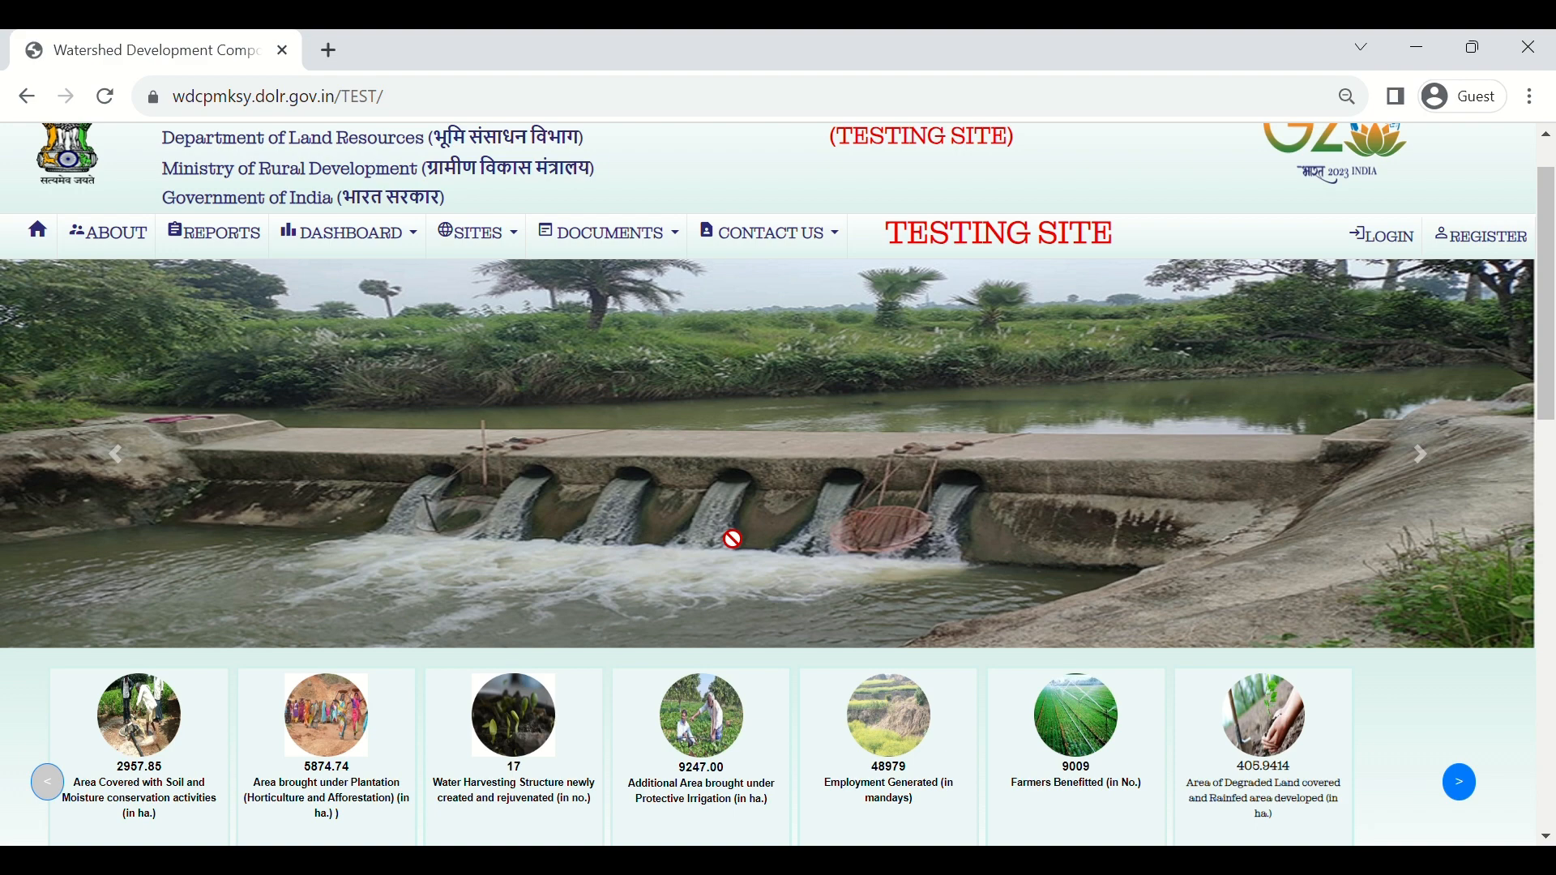
# Log in to the WDC-PMKSY testing site with the PIA account's user name, password and displayed security code
pyautogui.click(1391, 245)
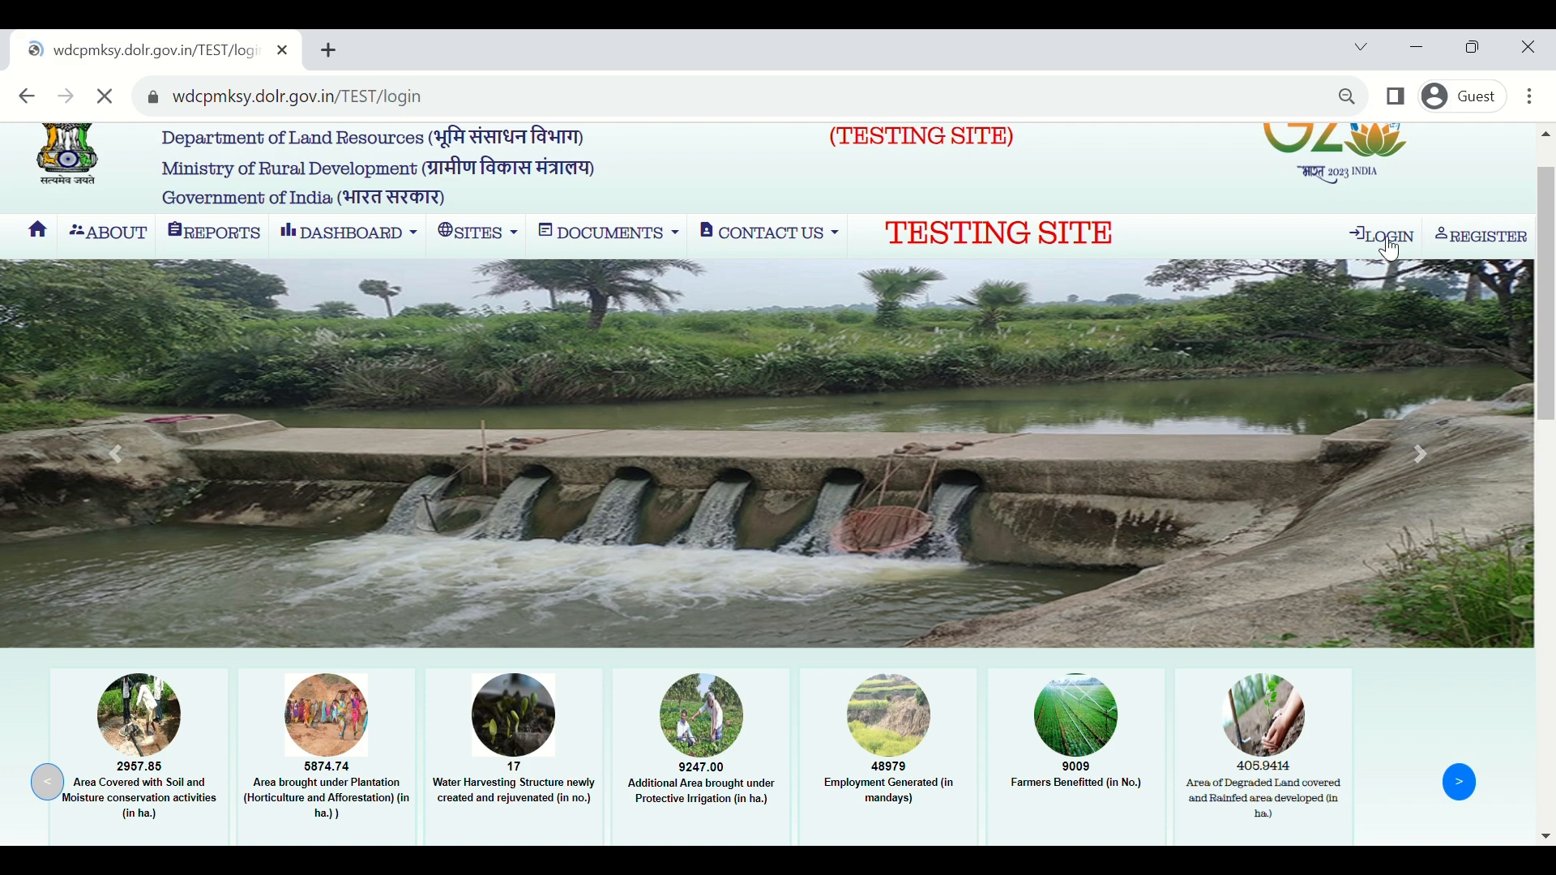
pyautogui.click(761, 516)
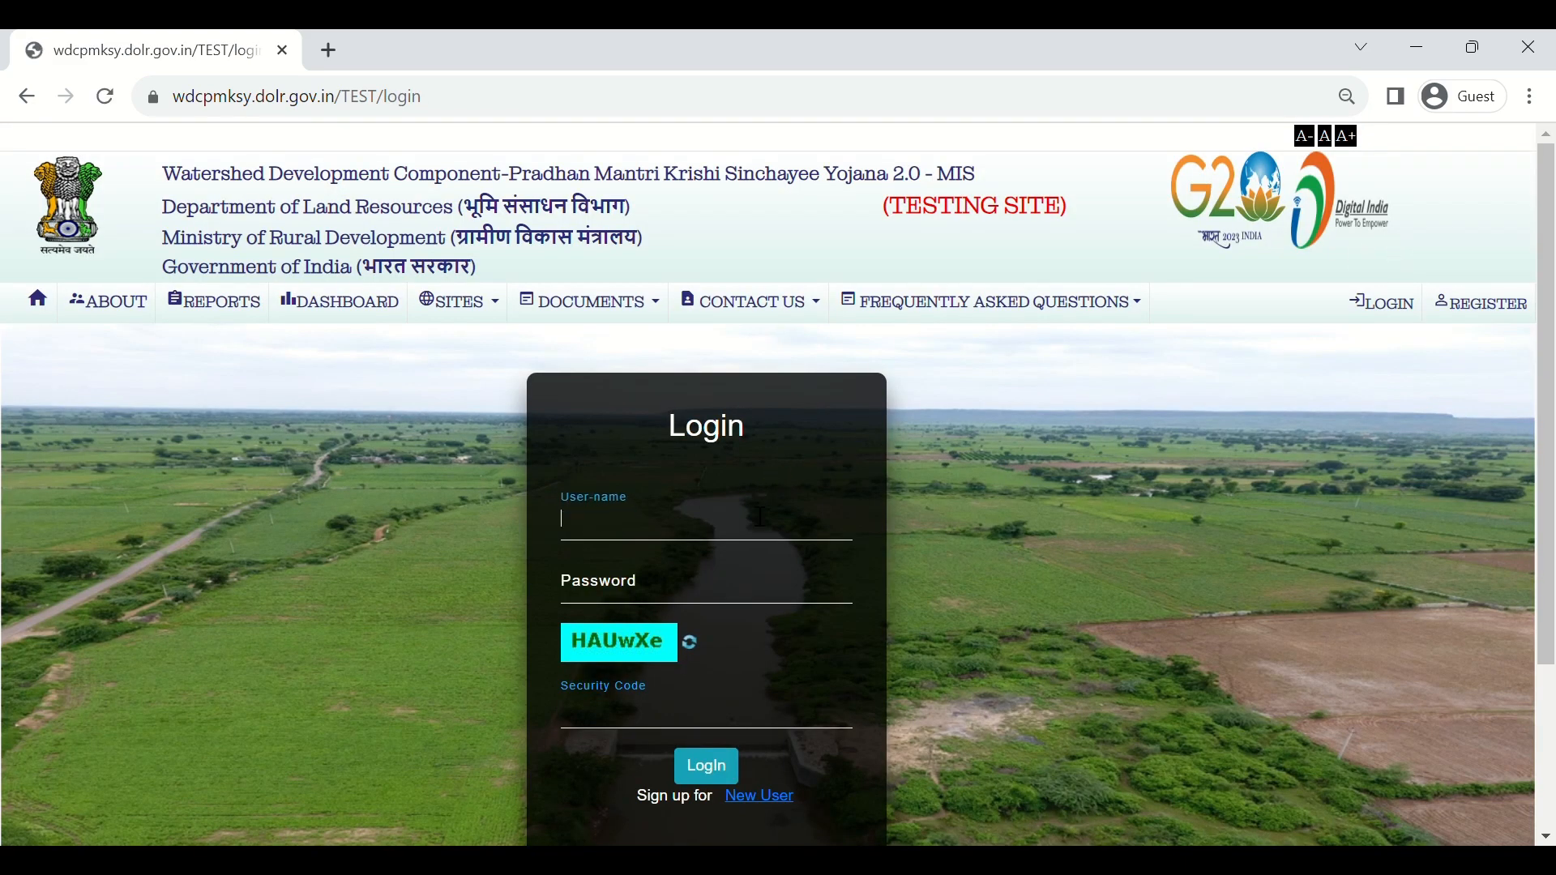
pyautogui.write('PI3709AFD')
pyautogui.press('Tab')
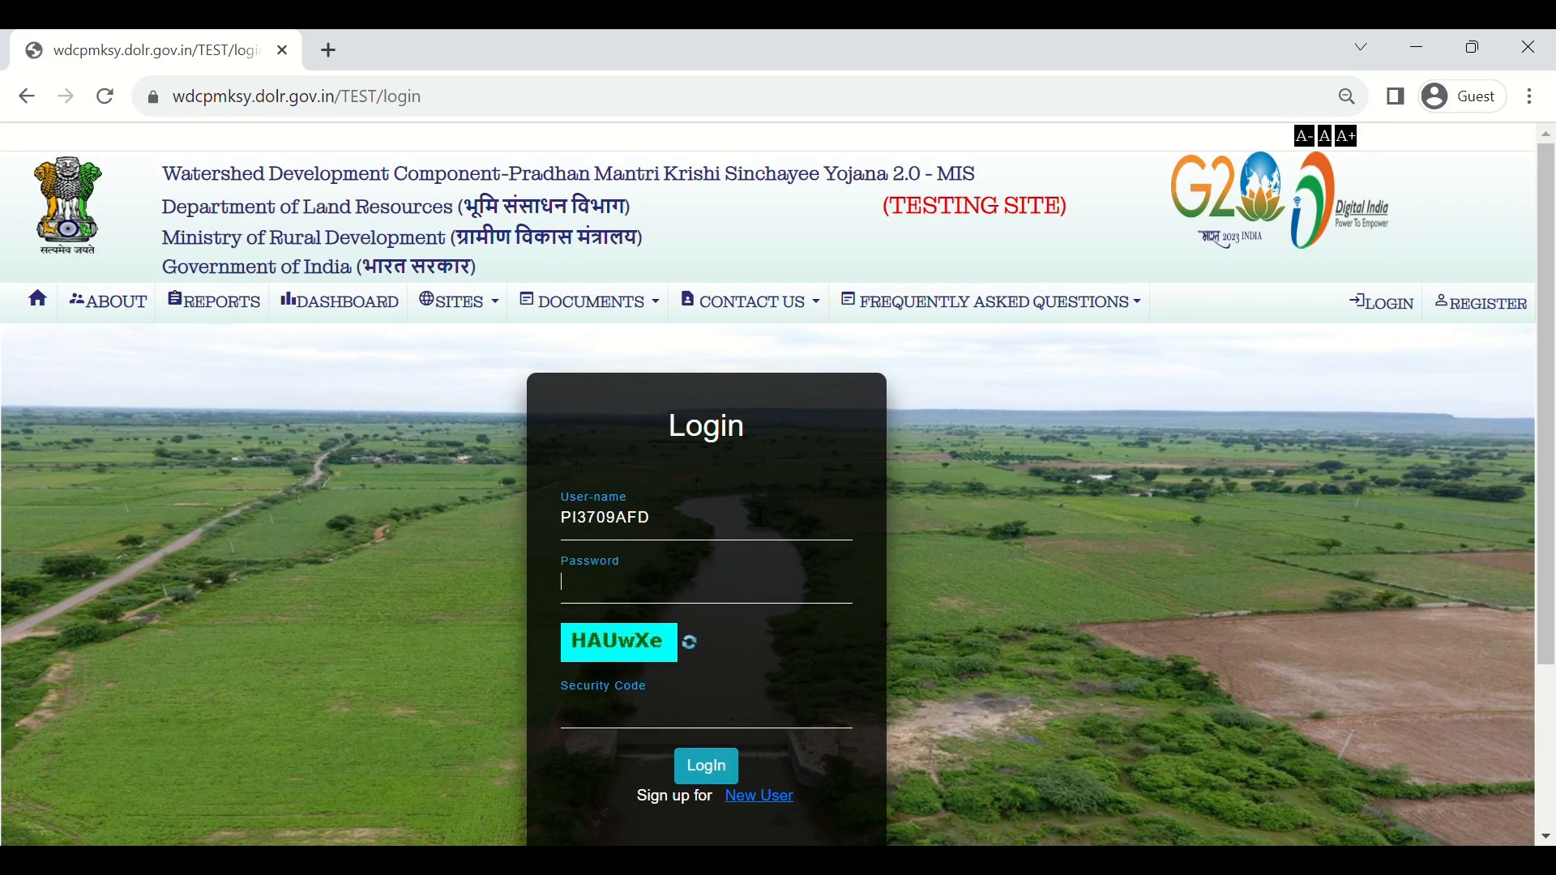
pyautogui.write('•••••••')
pyautogui.press('Tab')
pyautogui.press('Tab')
pyautogui.write('HAUw')
pyautogui.press('BackSpace')
pyautogui.write('wXe')
pyautogui.click(718, 773)
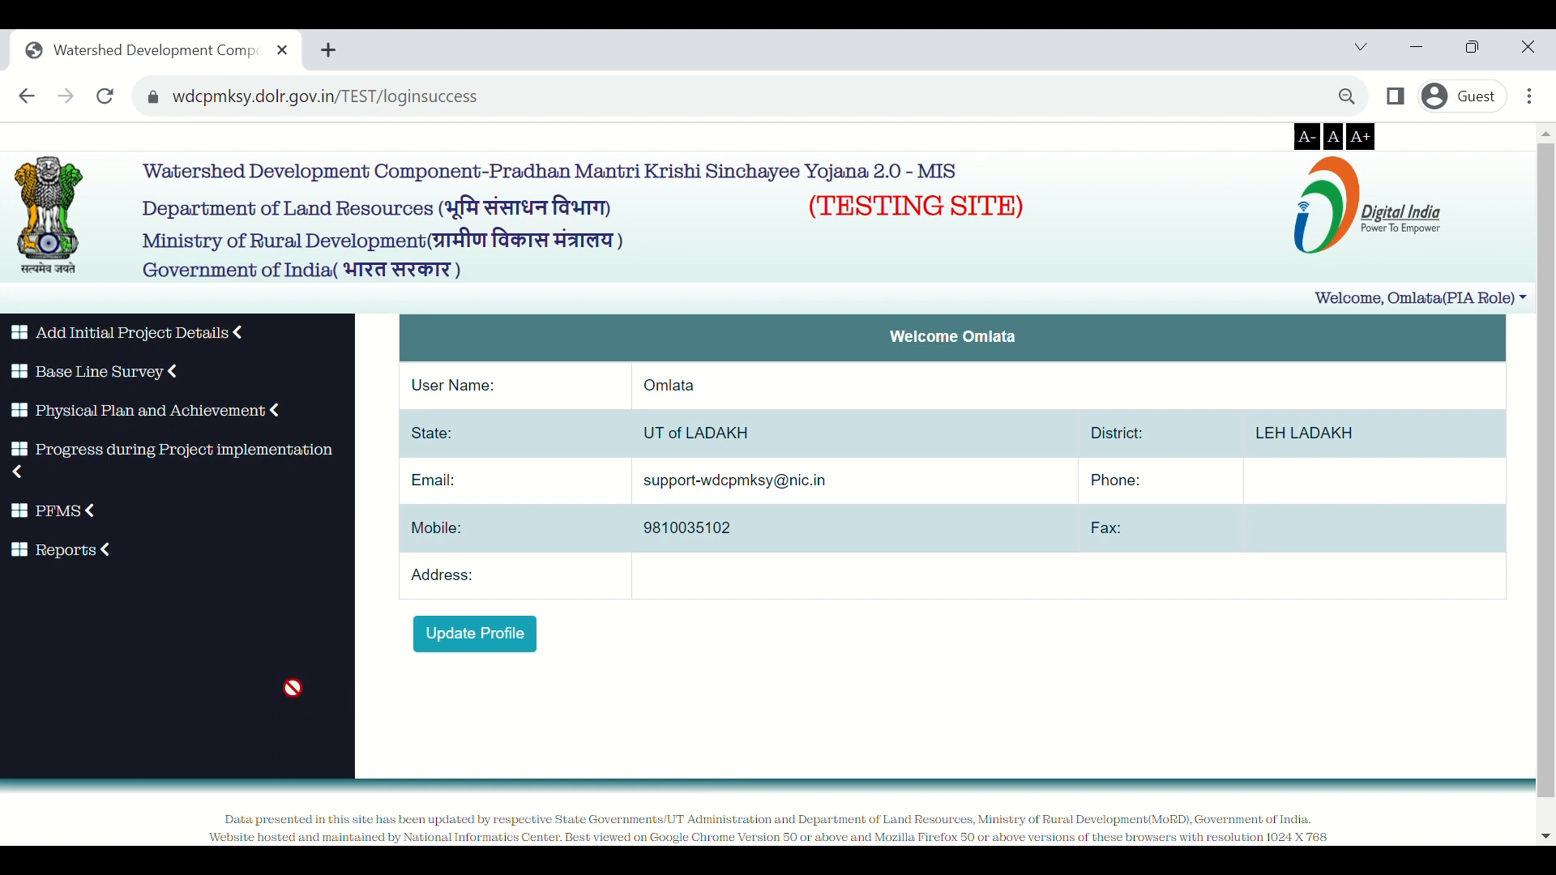
# Open work-ID creation under Physical Plan and Achievement for project LEH LADAKH-WDC - 4 /2022-23 and financial year 2023-24
pyautogui.click(251, 428)
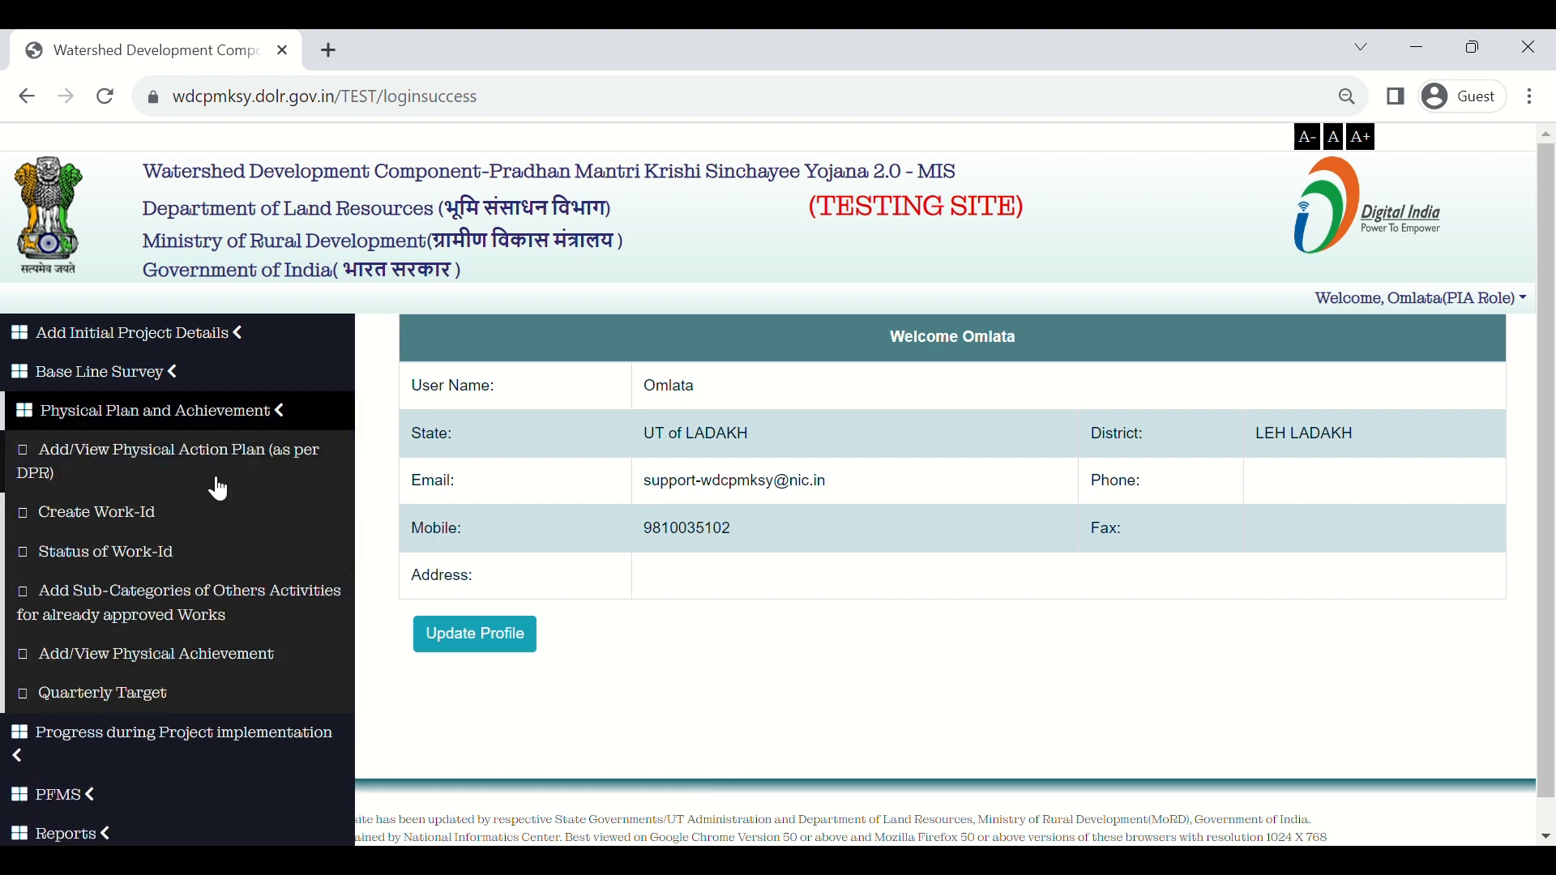
pyautogui.click(189, 520)
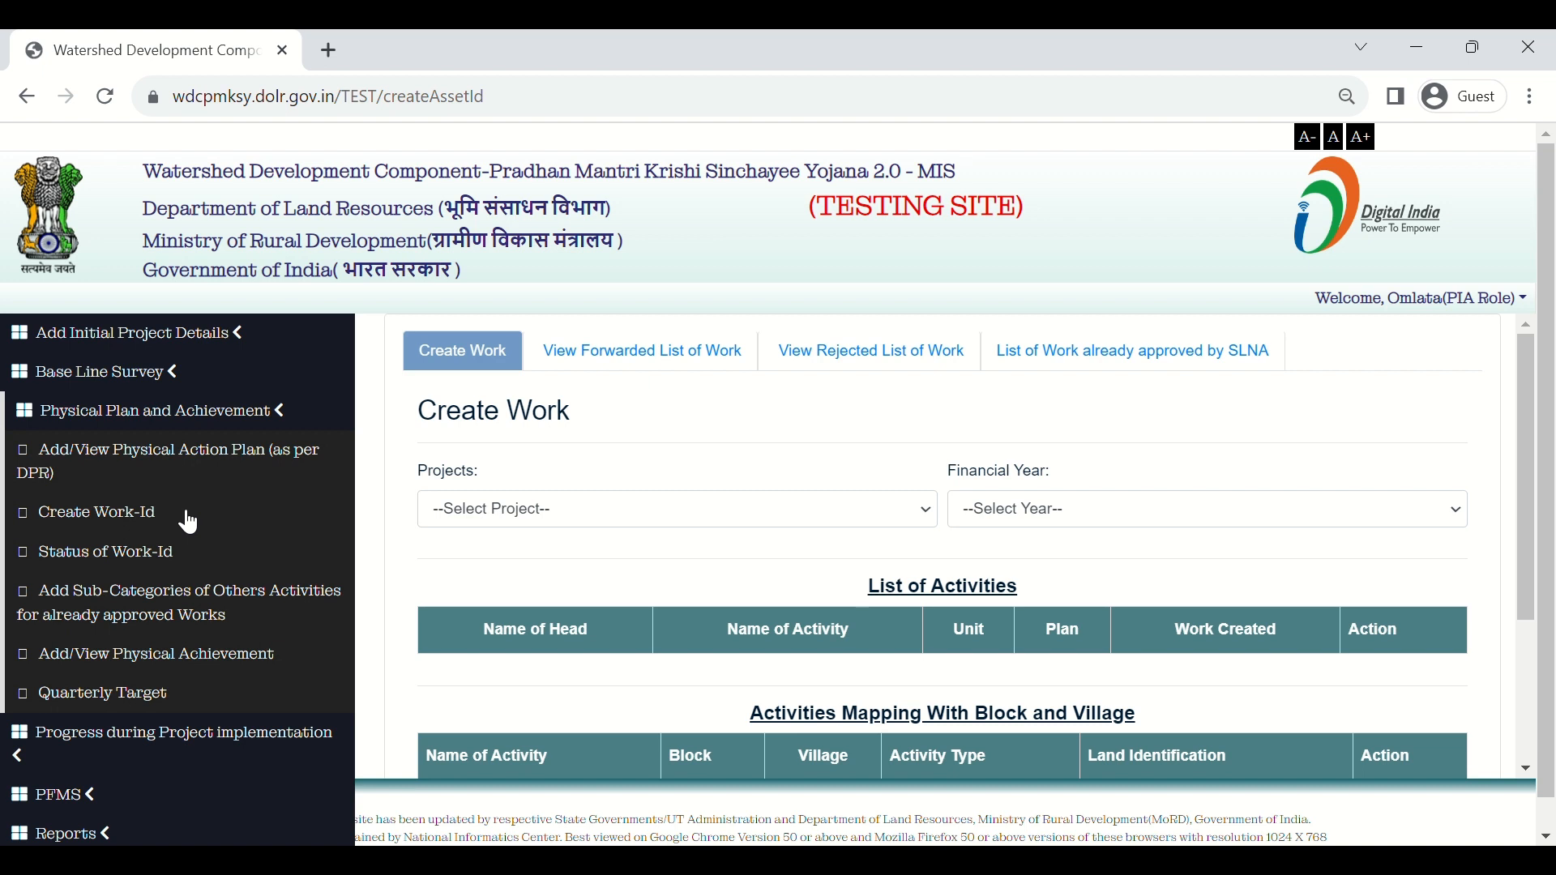
pyautogui.click(610, 524)
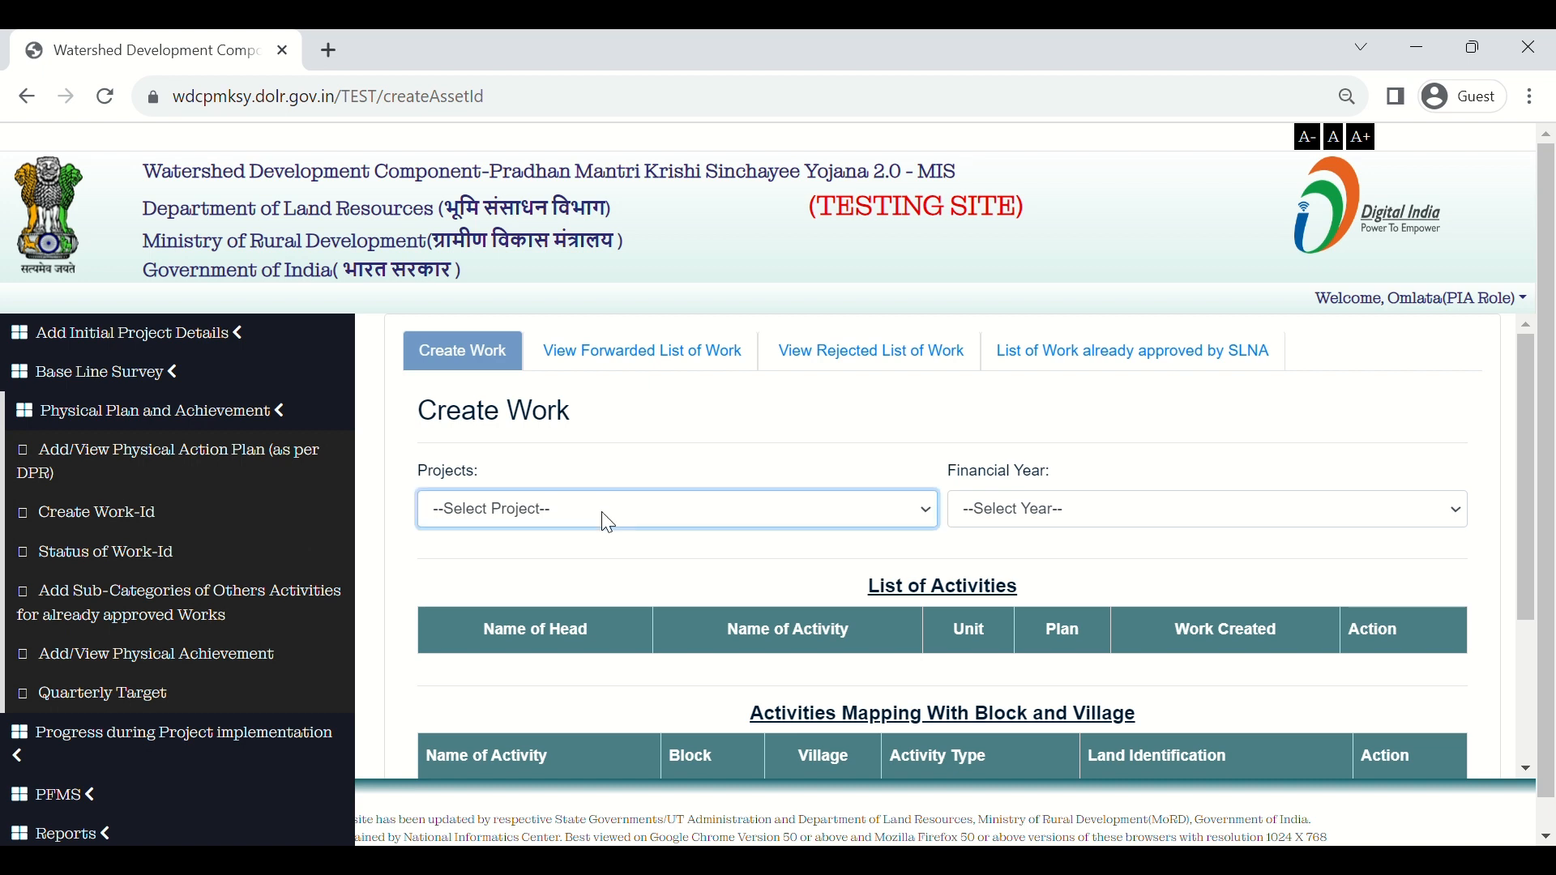
pyautogui.click(628, 582)
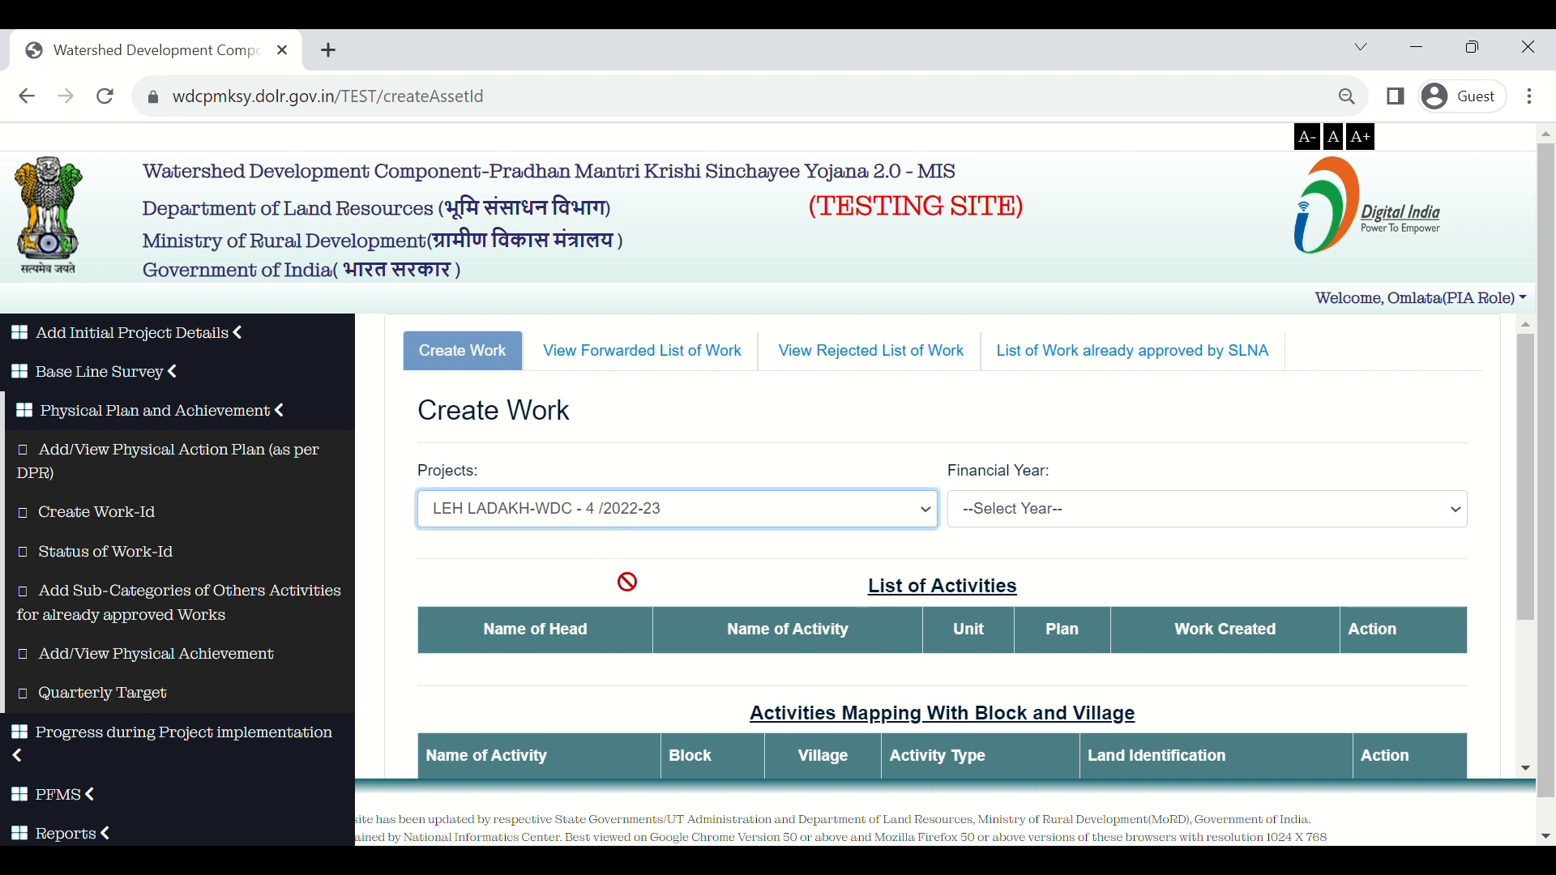
pyautogui.click(1136, 519)
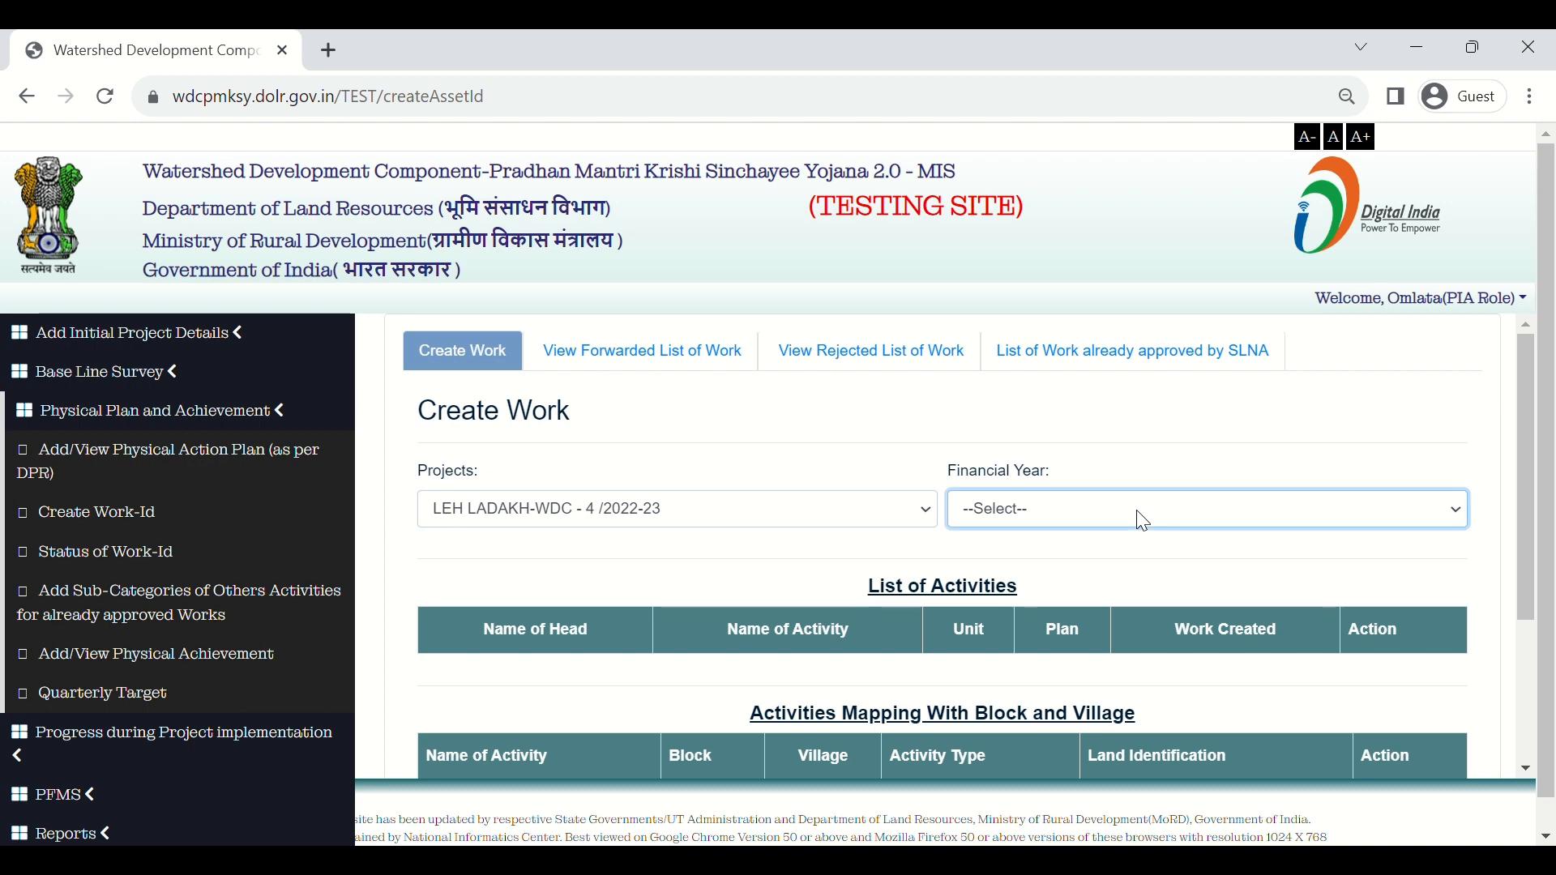
pyautogui.click(1109, 581)
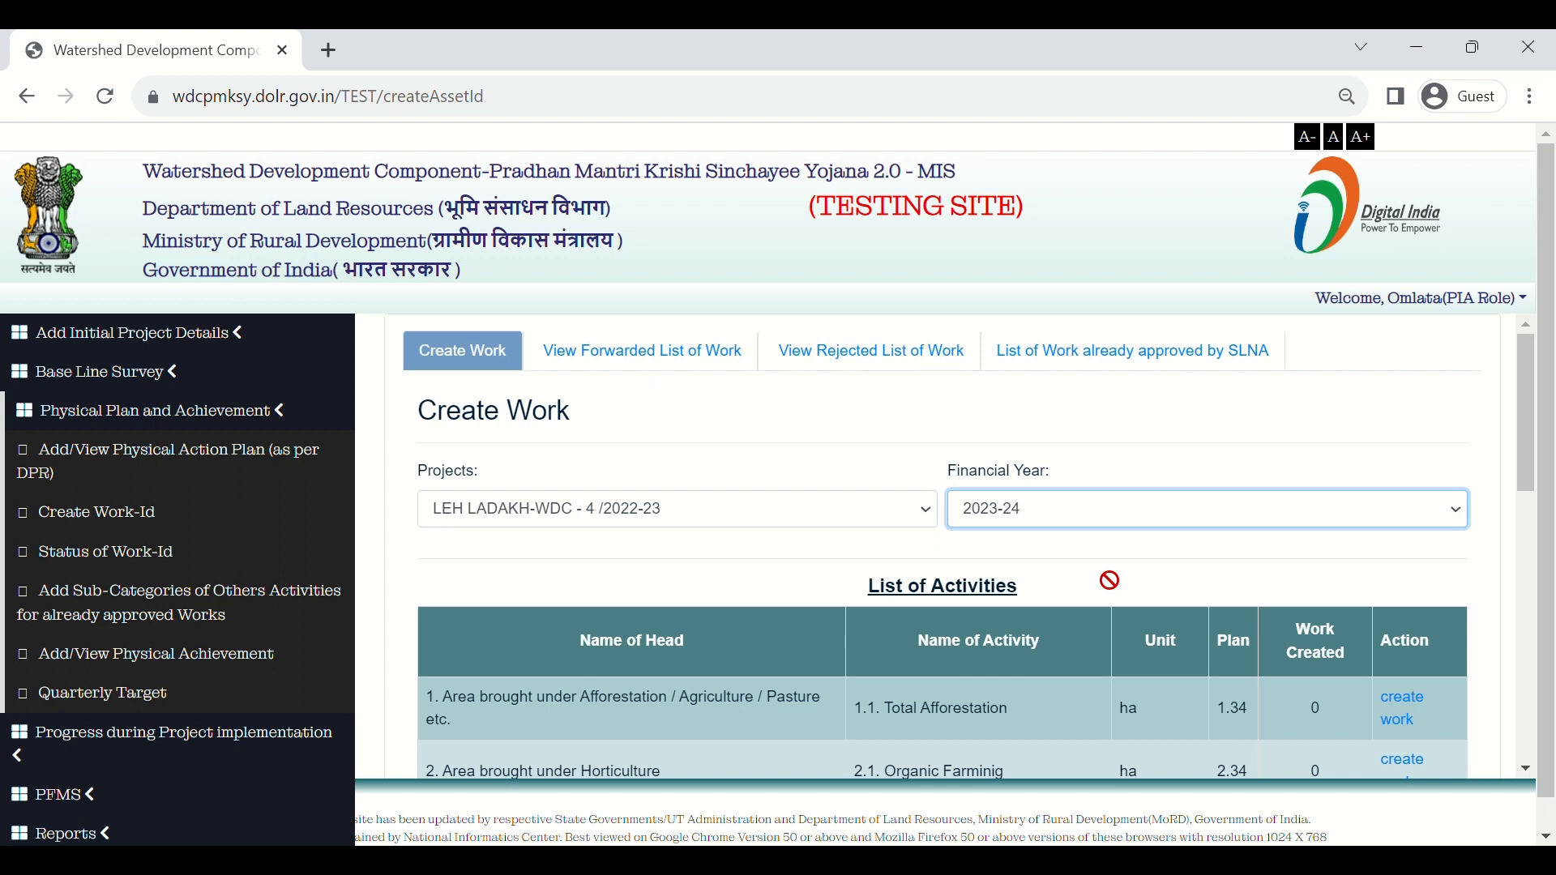
# Review the List of Activities, comparing each activity's head, unit, planned quantity and number of works created
pyautogui.scroll(-1, 1139, 622)
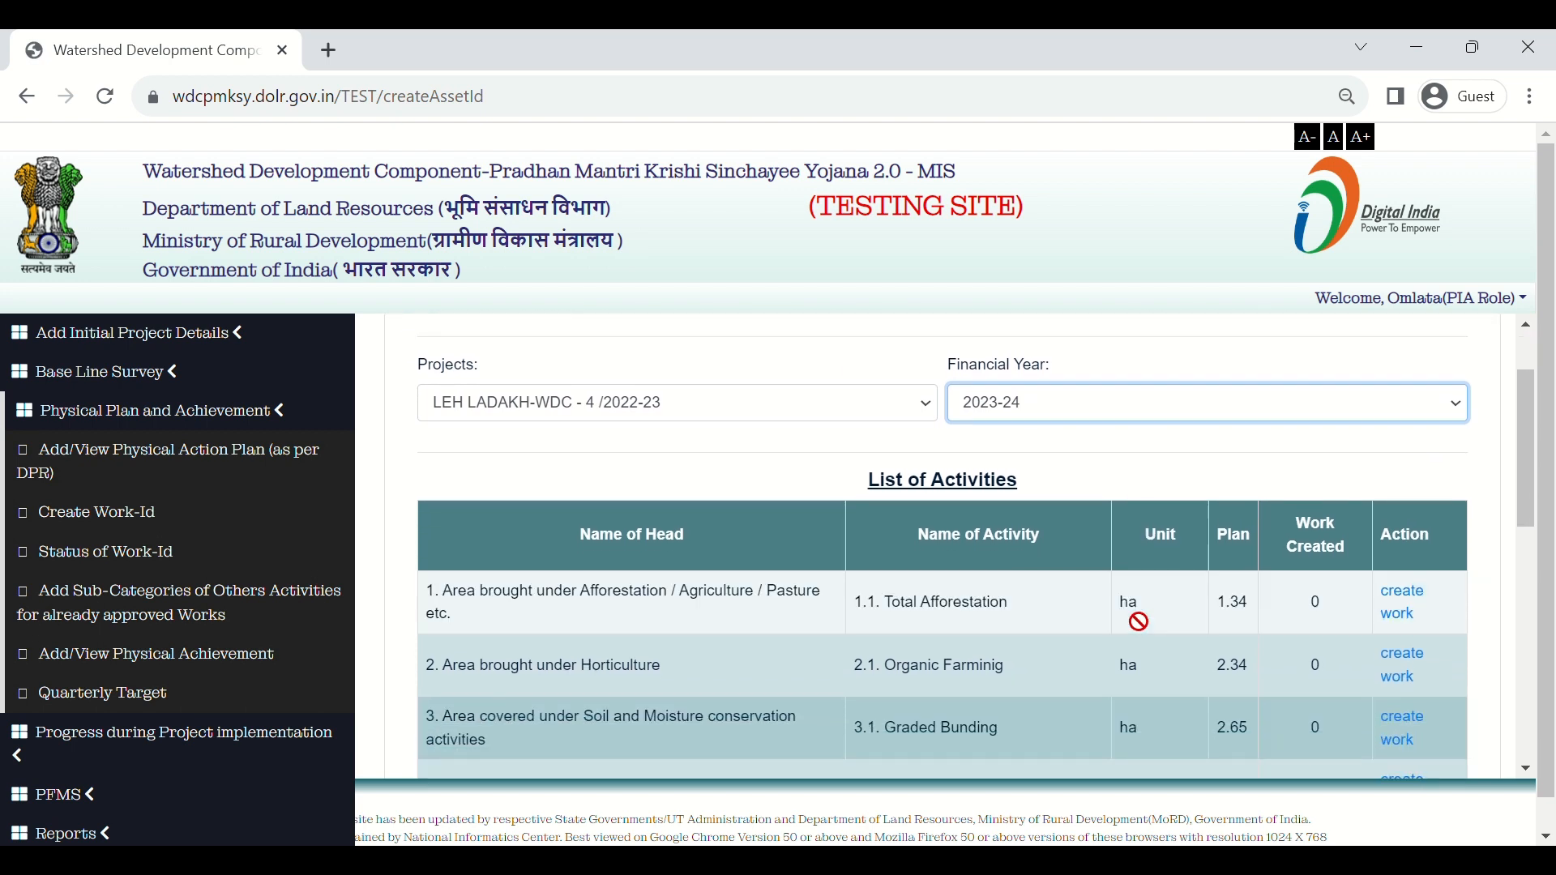
pyautogui.scroll(-1, 1244, 660)
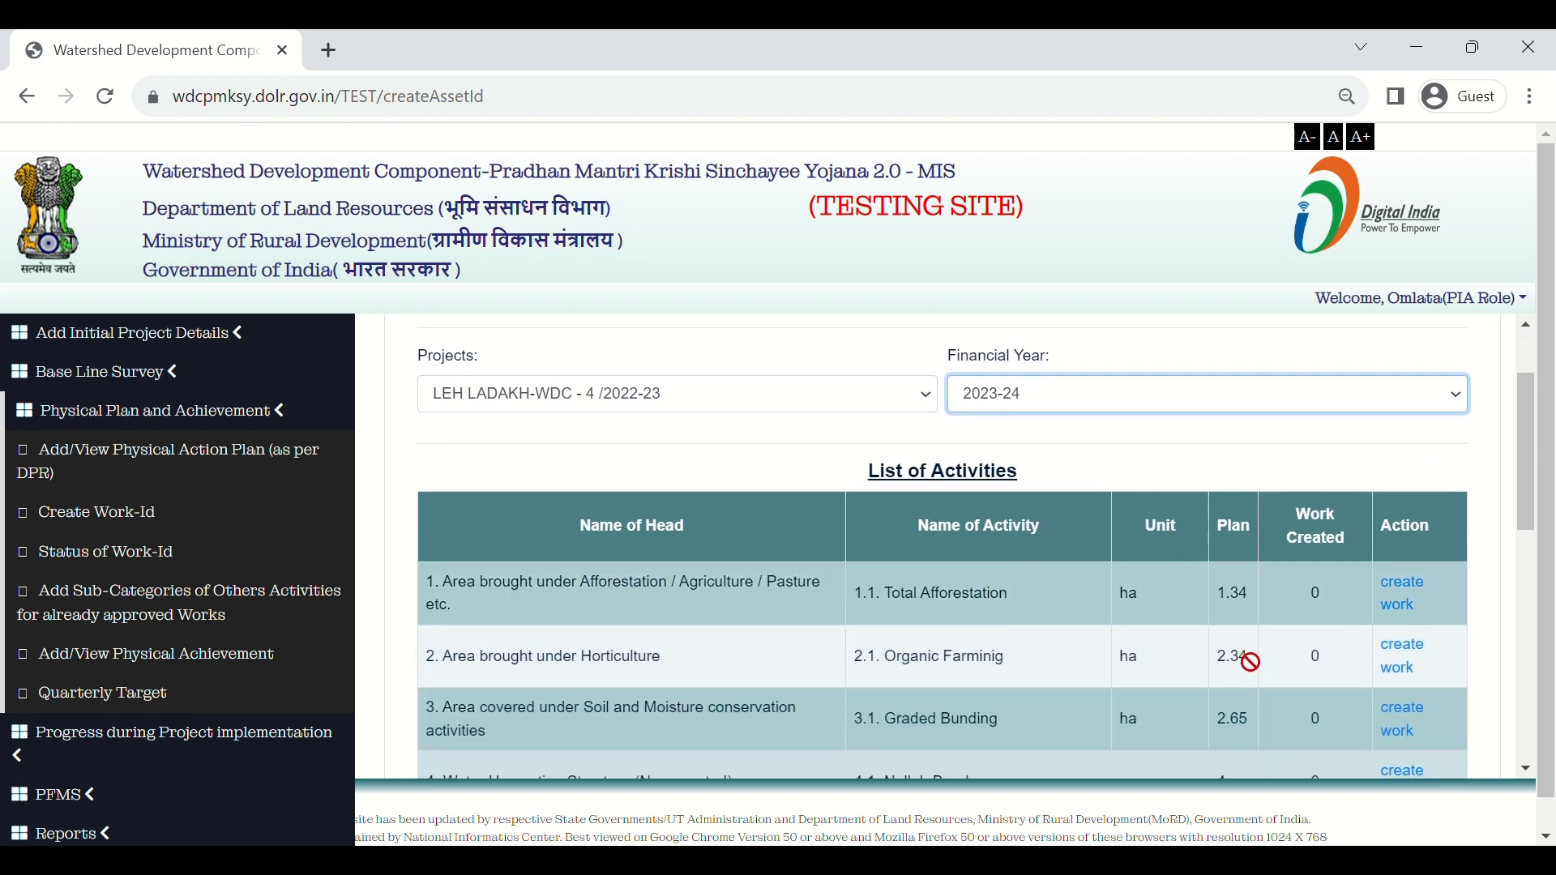
pyautogui.scroll(-3, 1251, 663)
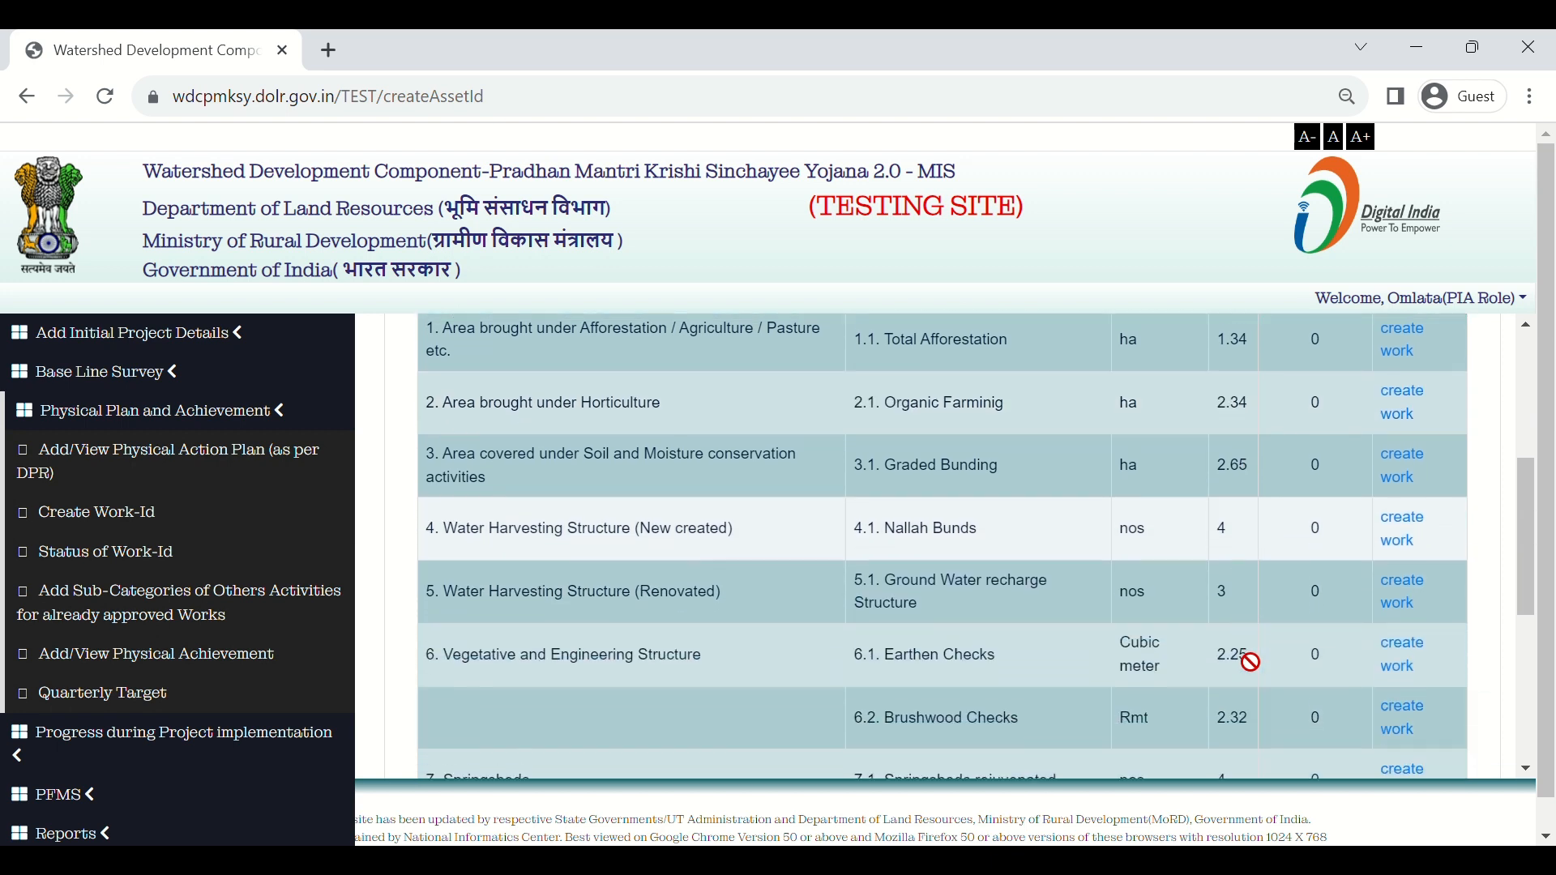
pyautogui.scroll(3, 1251, 663)
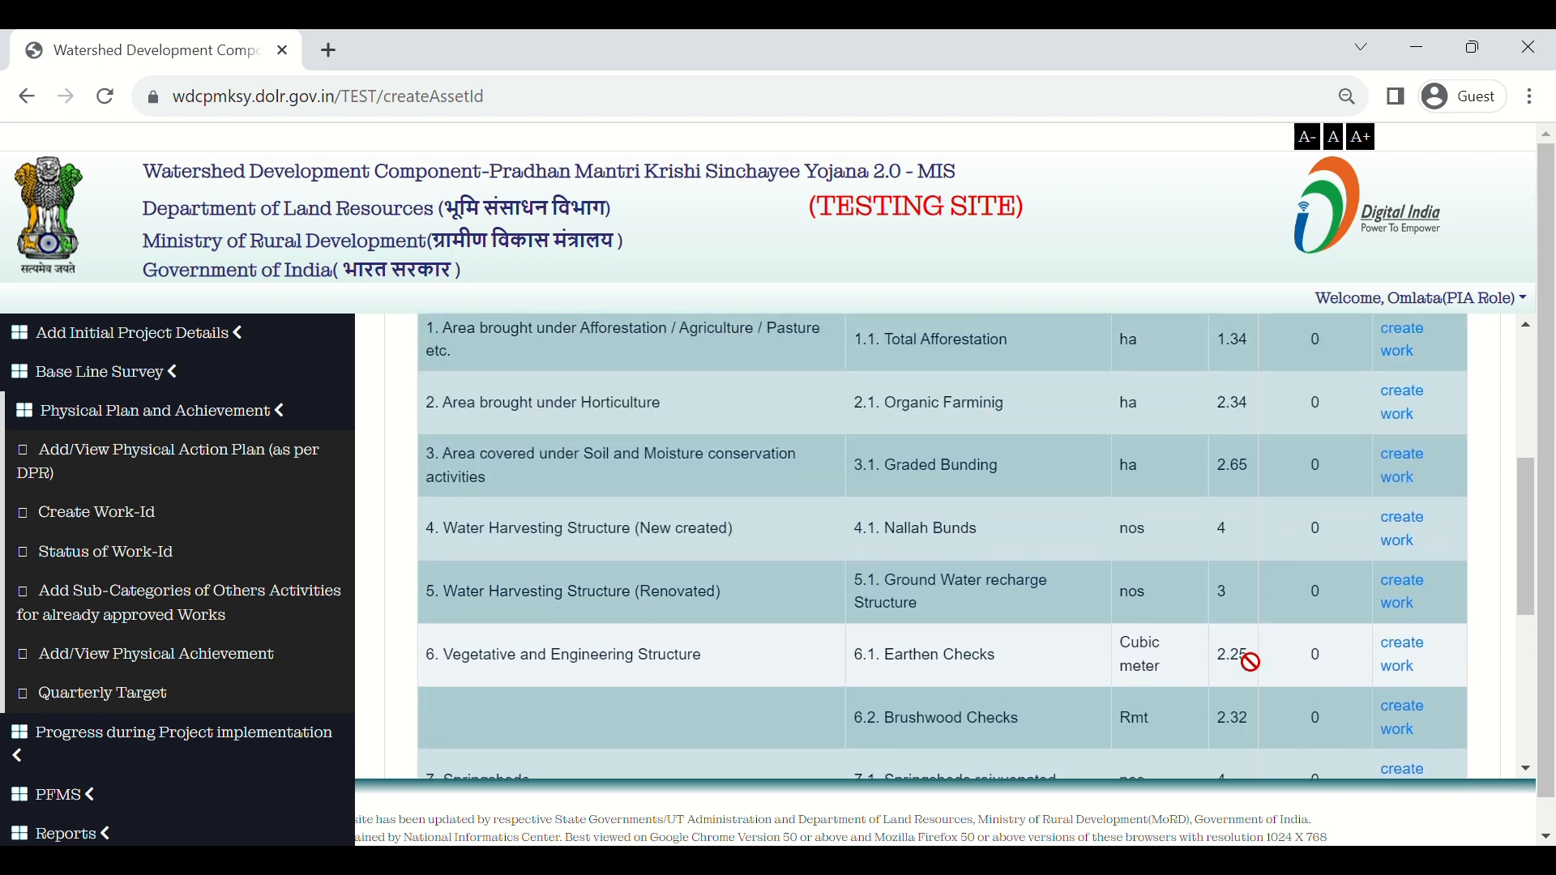
pyautogui.scroll(1, 1251, 663)
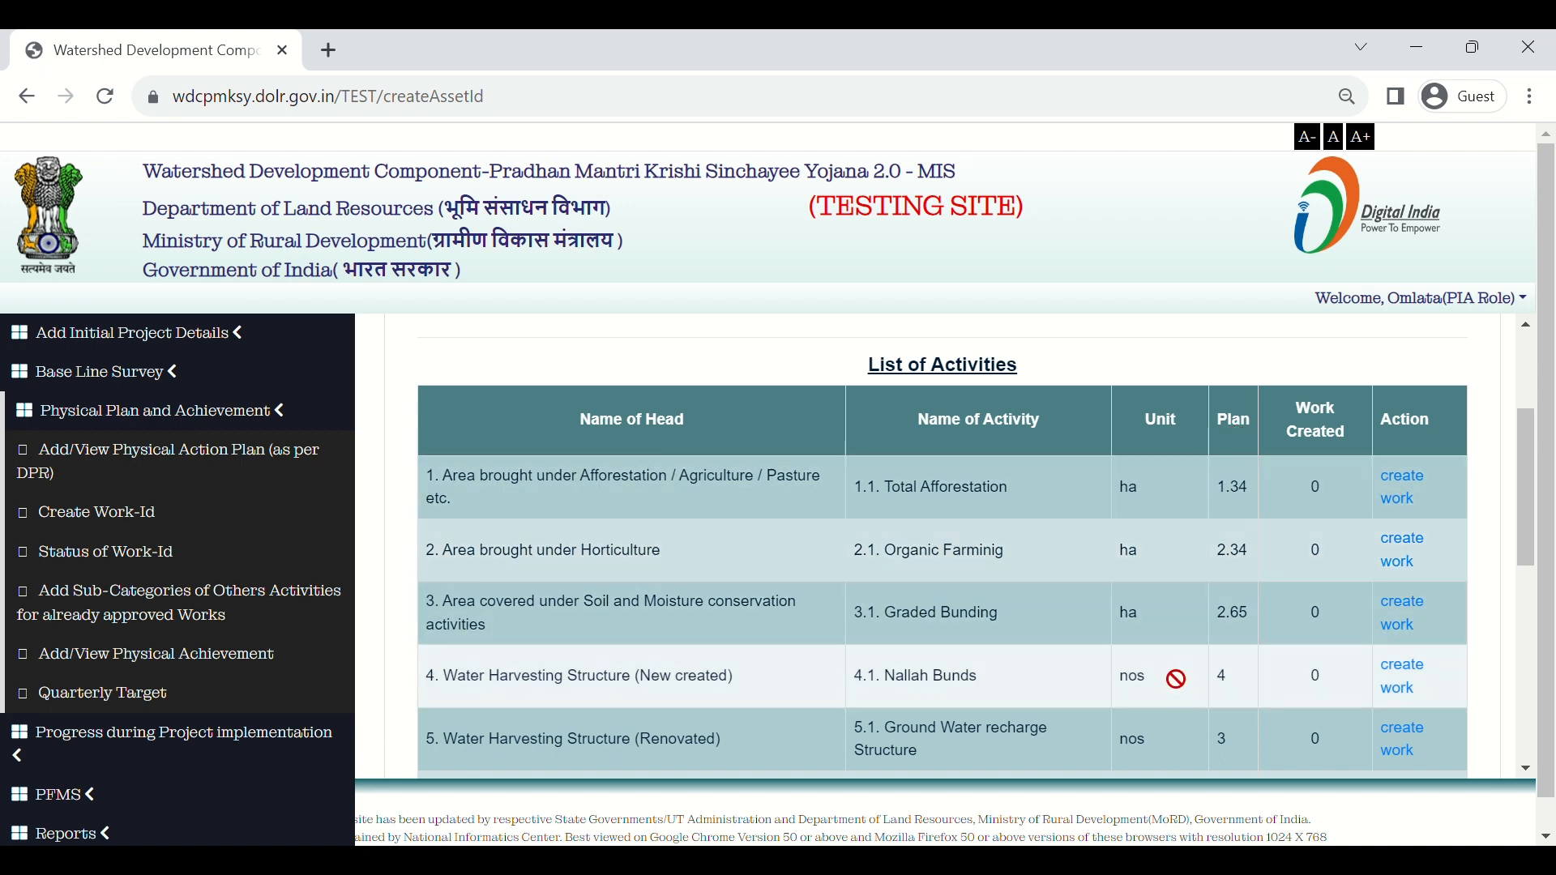
pyautogui.scroll(-1, 1177, 684)
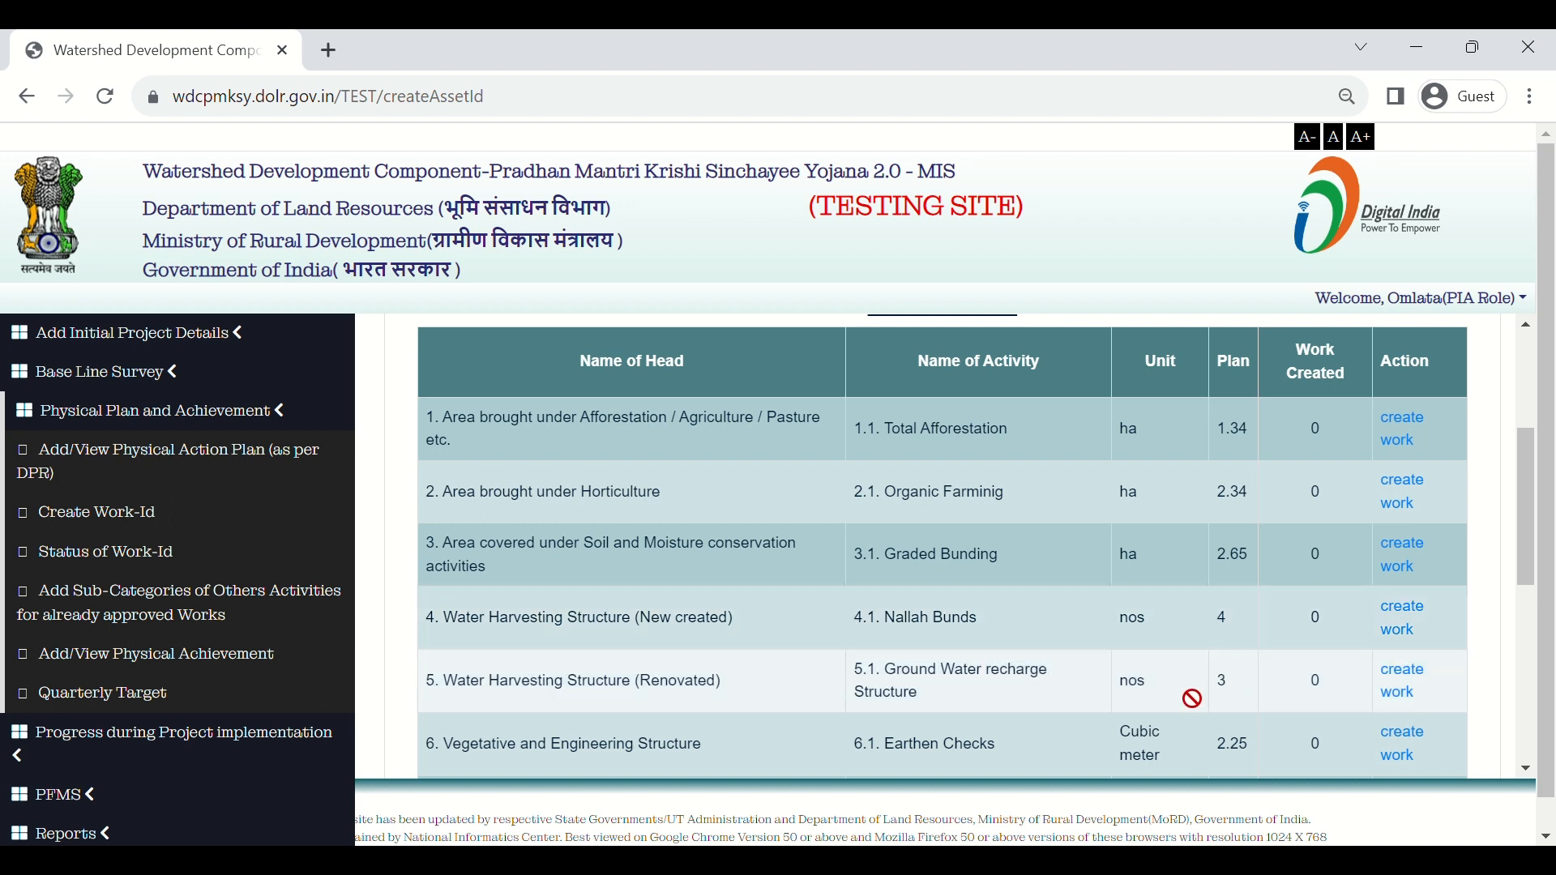
pyautogui.scroll(-1, 1252, 681)
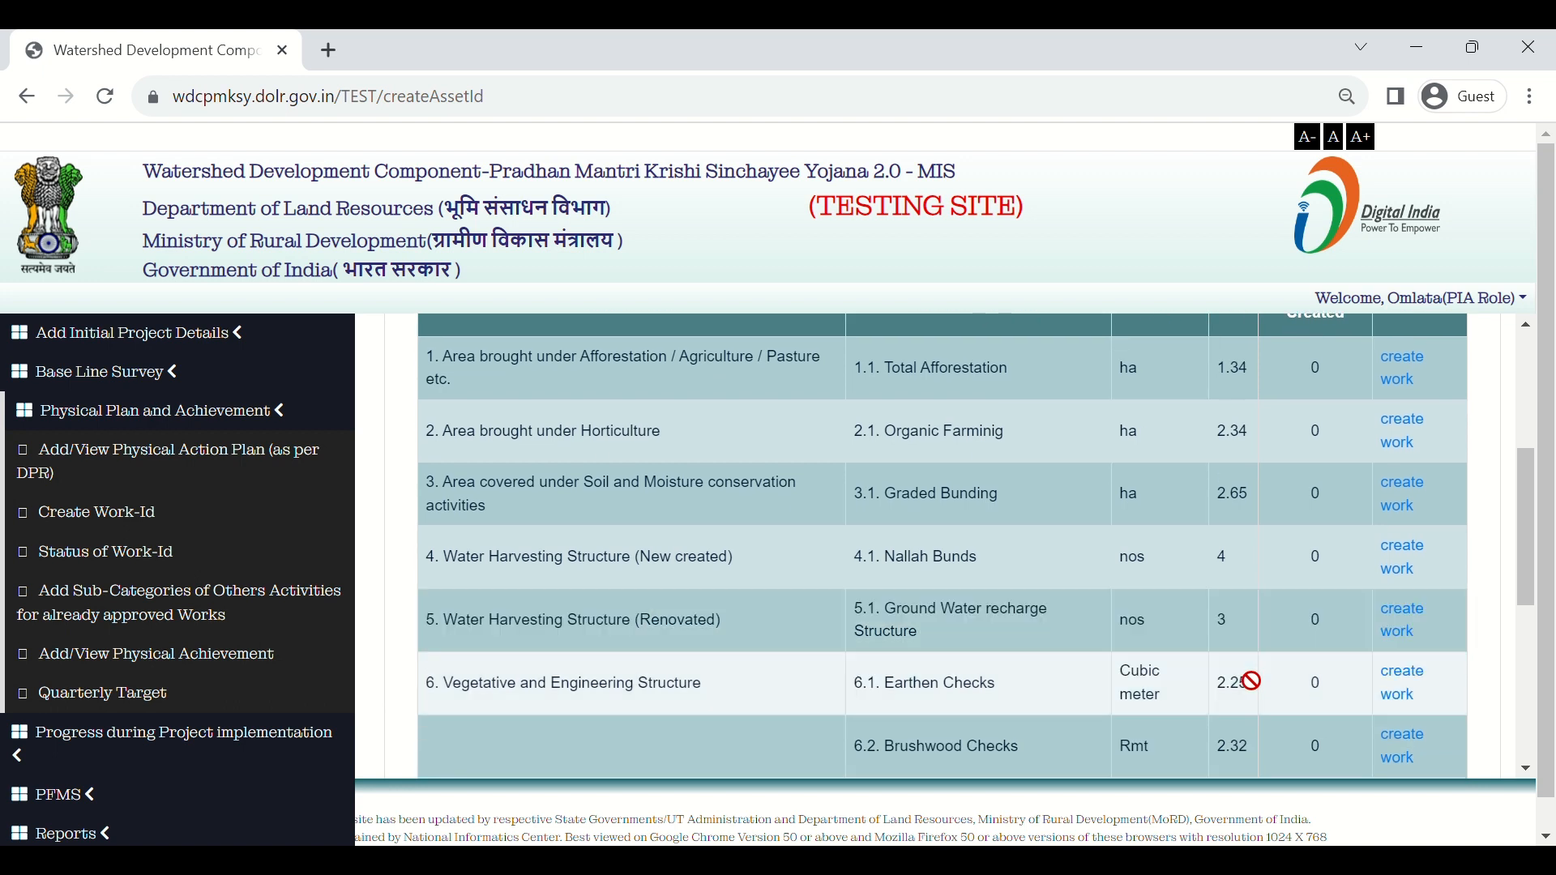
pyautogui.scroll(-1, 1240, 685)
pyautogui.scroll(1, 1157, 700)
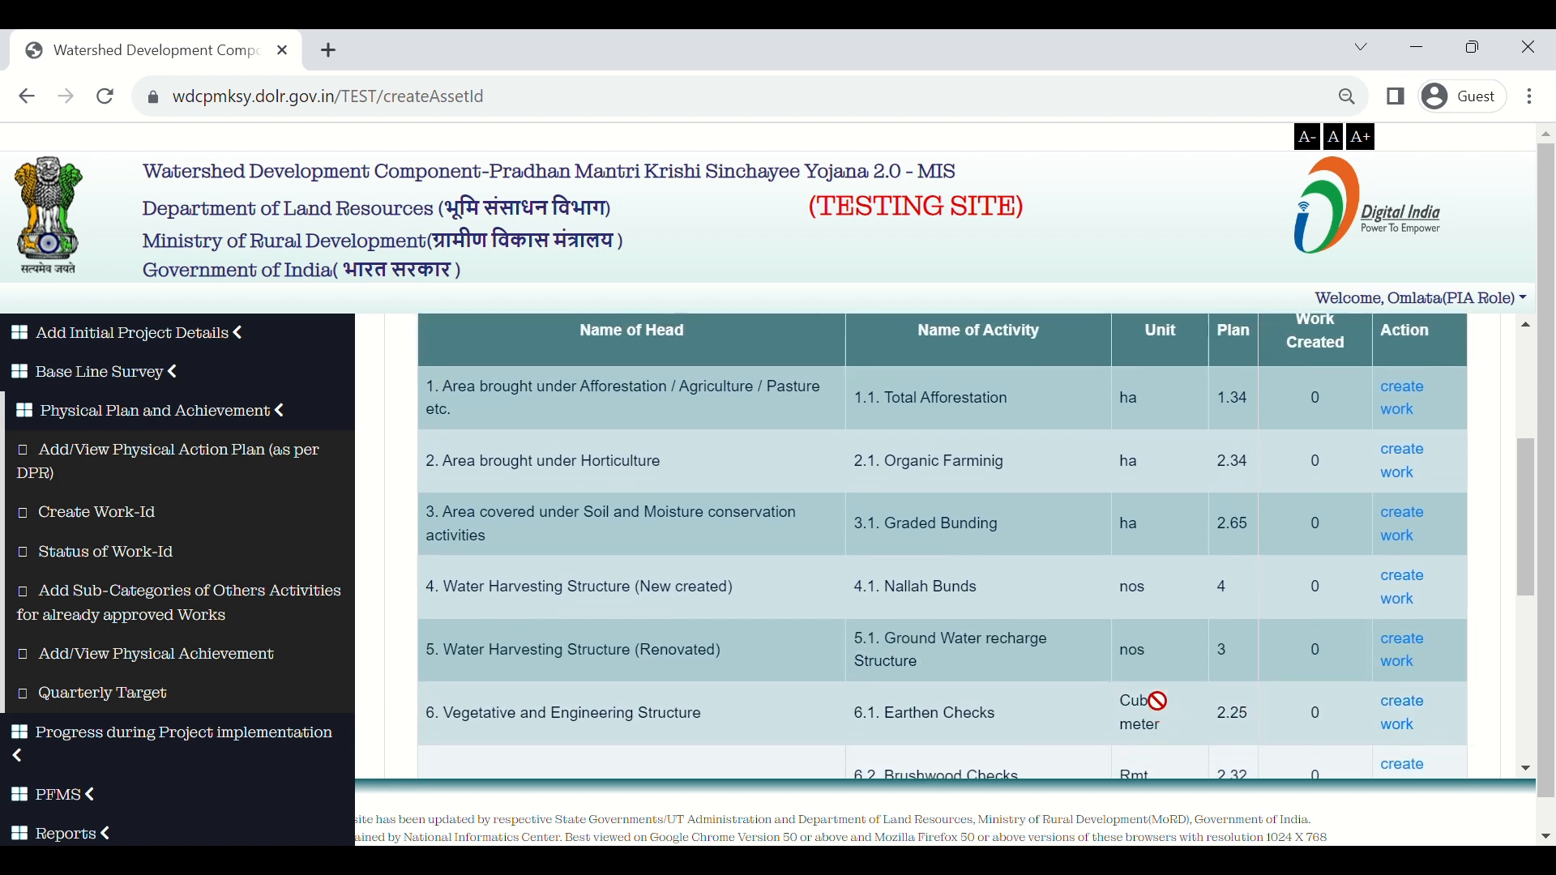
pyautogui.scroll(1, 1157, 700)
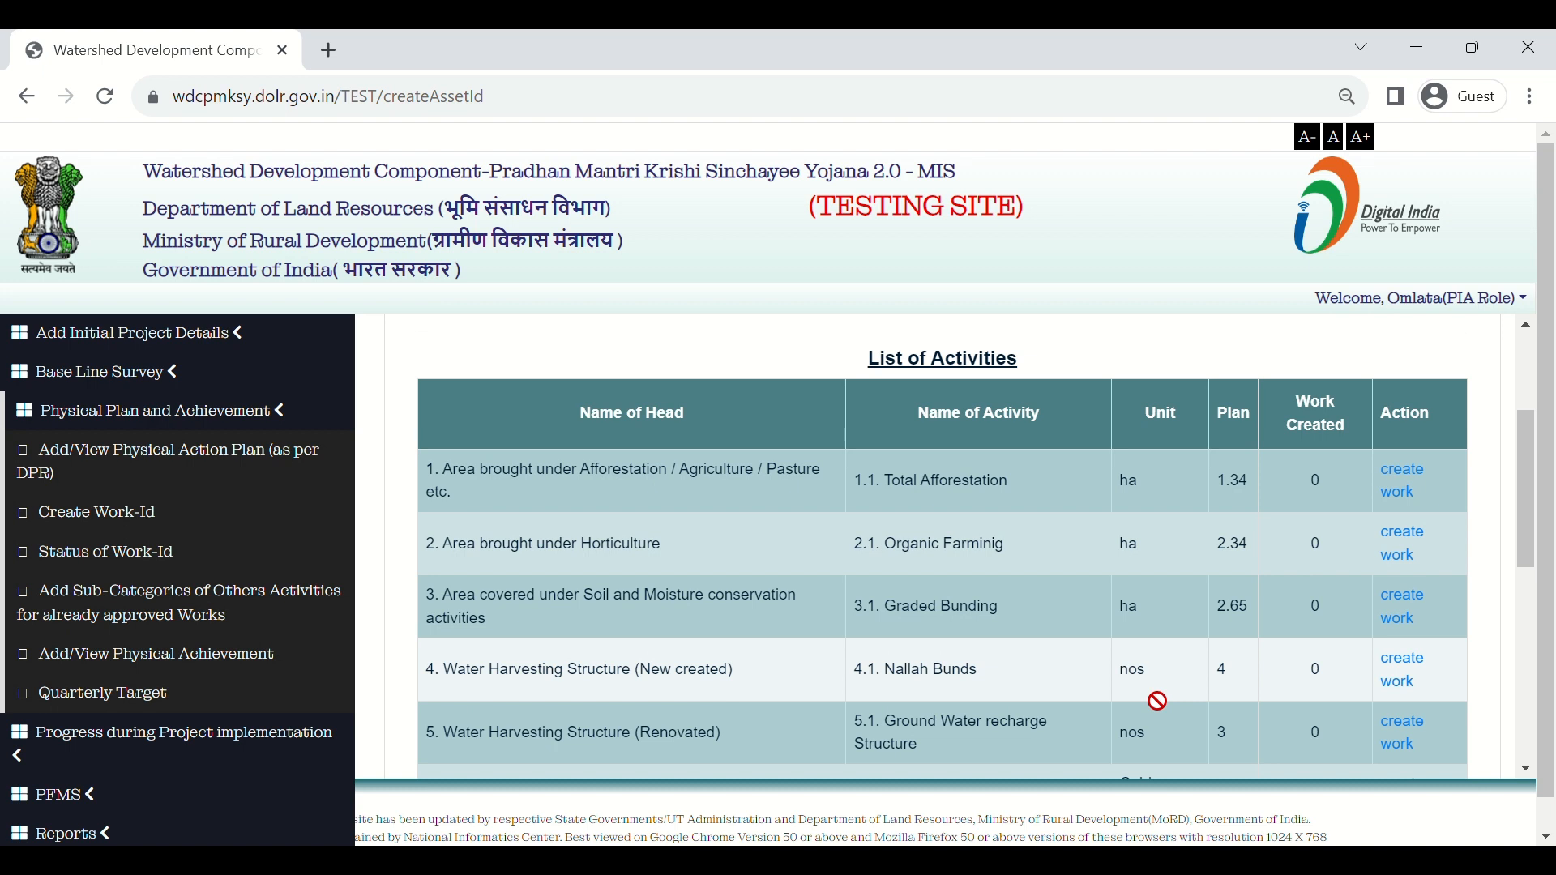
pyautogui.scroll(-1, 1157, 700)
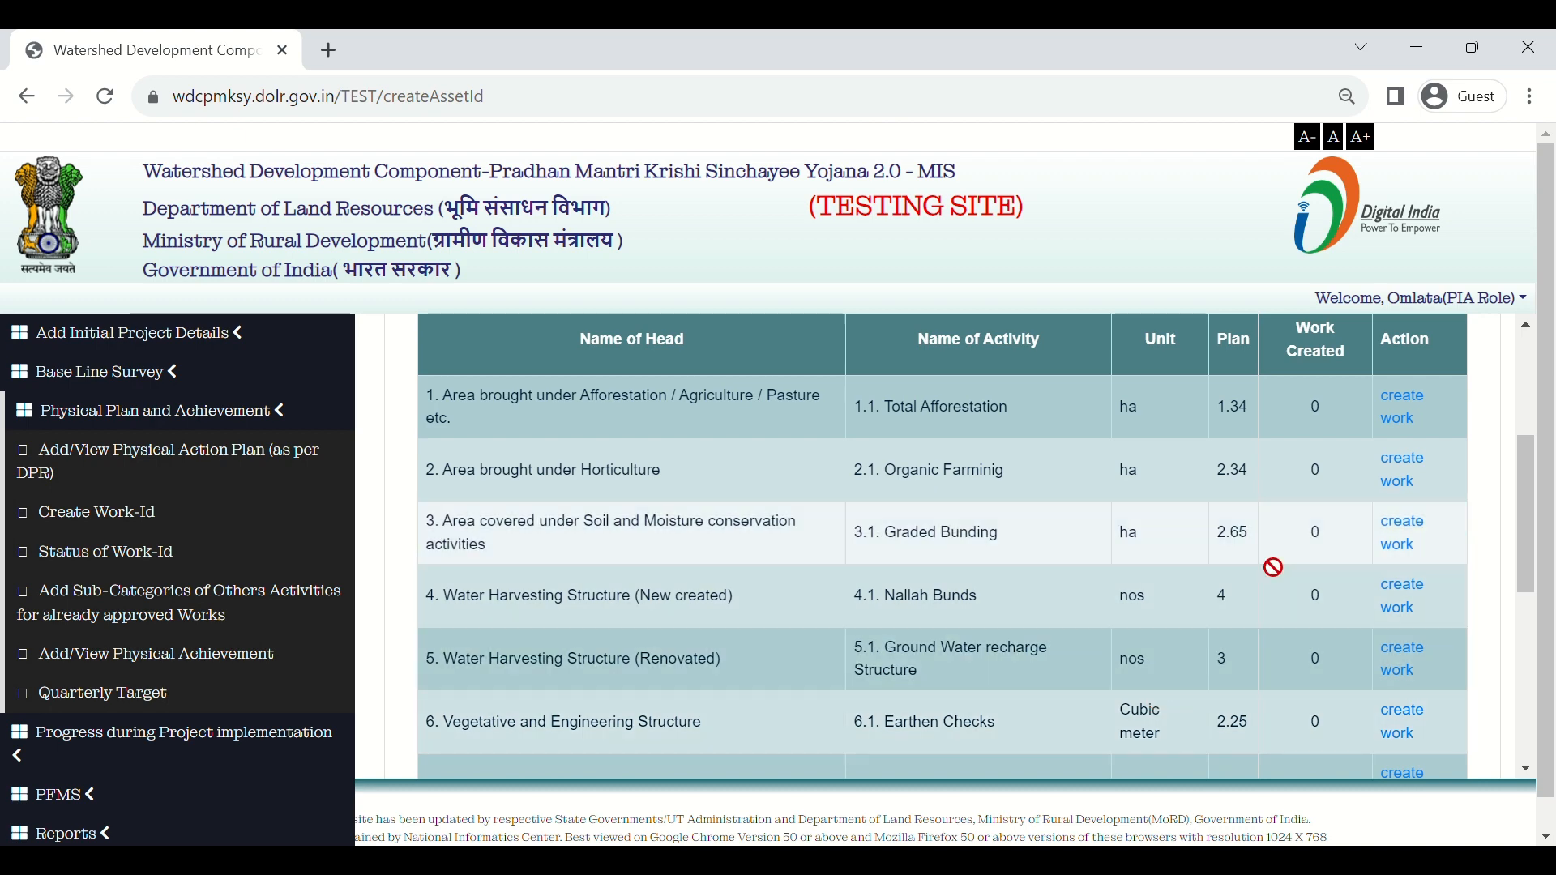
# Create one work for every listed activity, from Total Afforestation down to Springsheds rejuvenated
pyautogui.click(1409, 418)
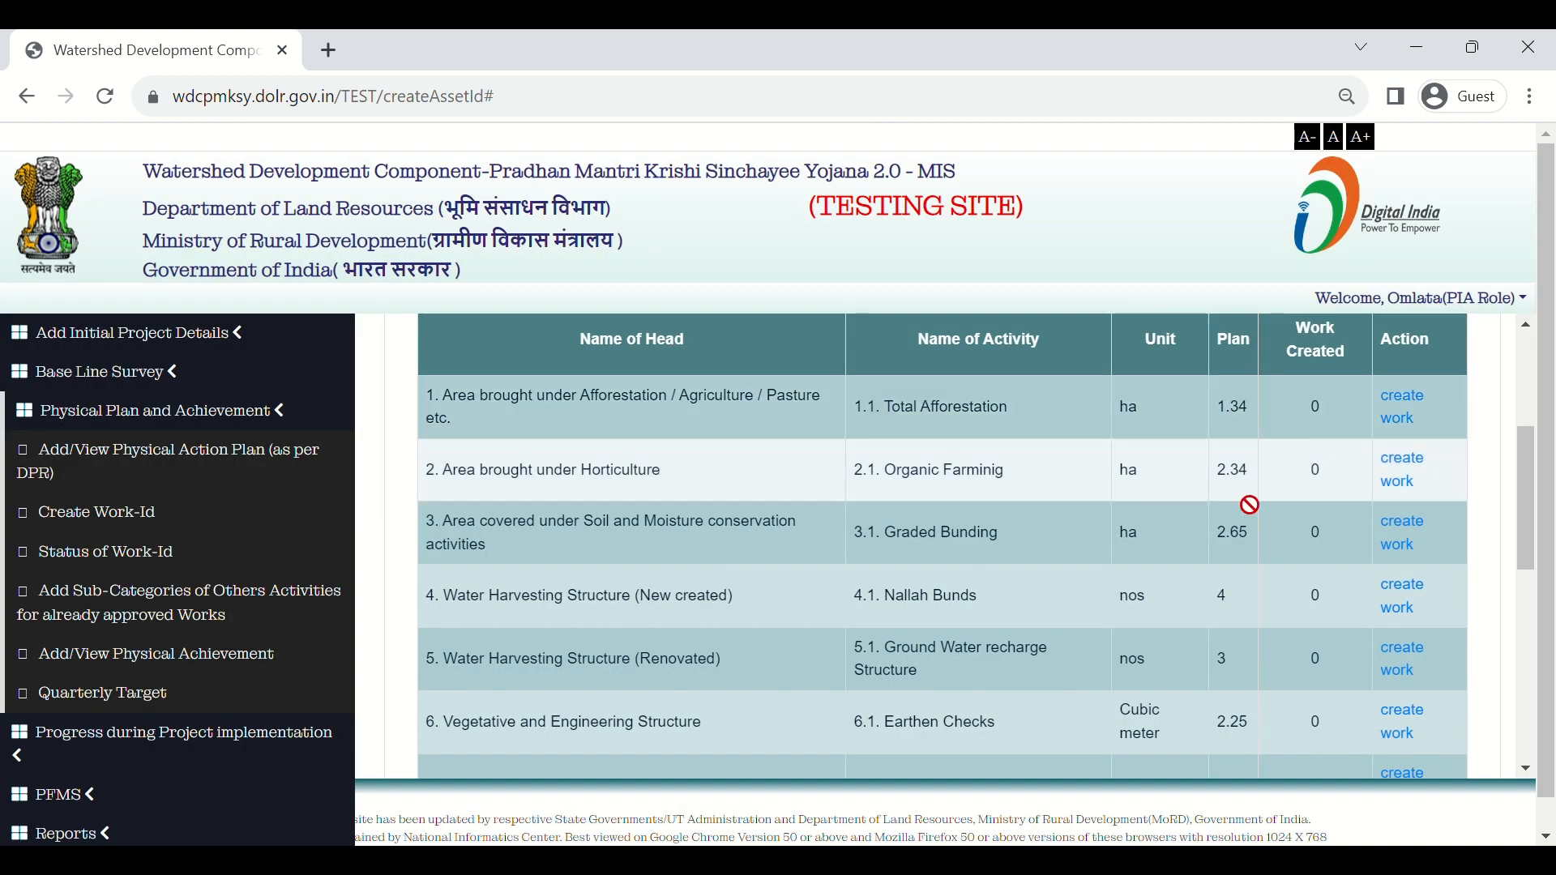
pyautogui.scroll(-1, 1250, 504)
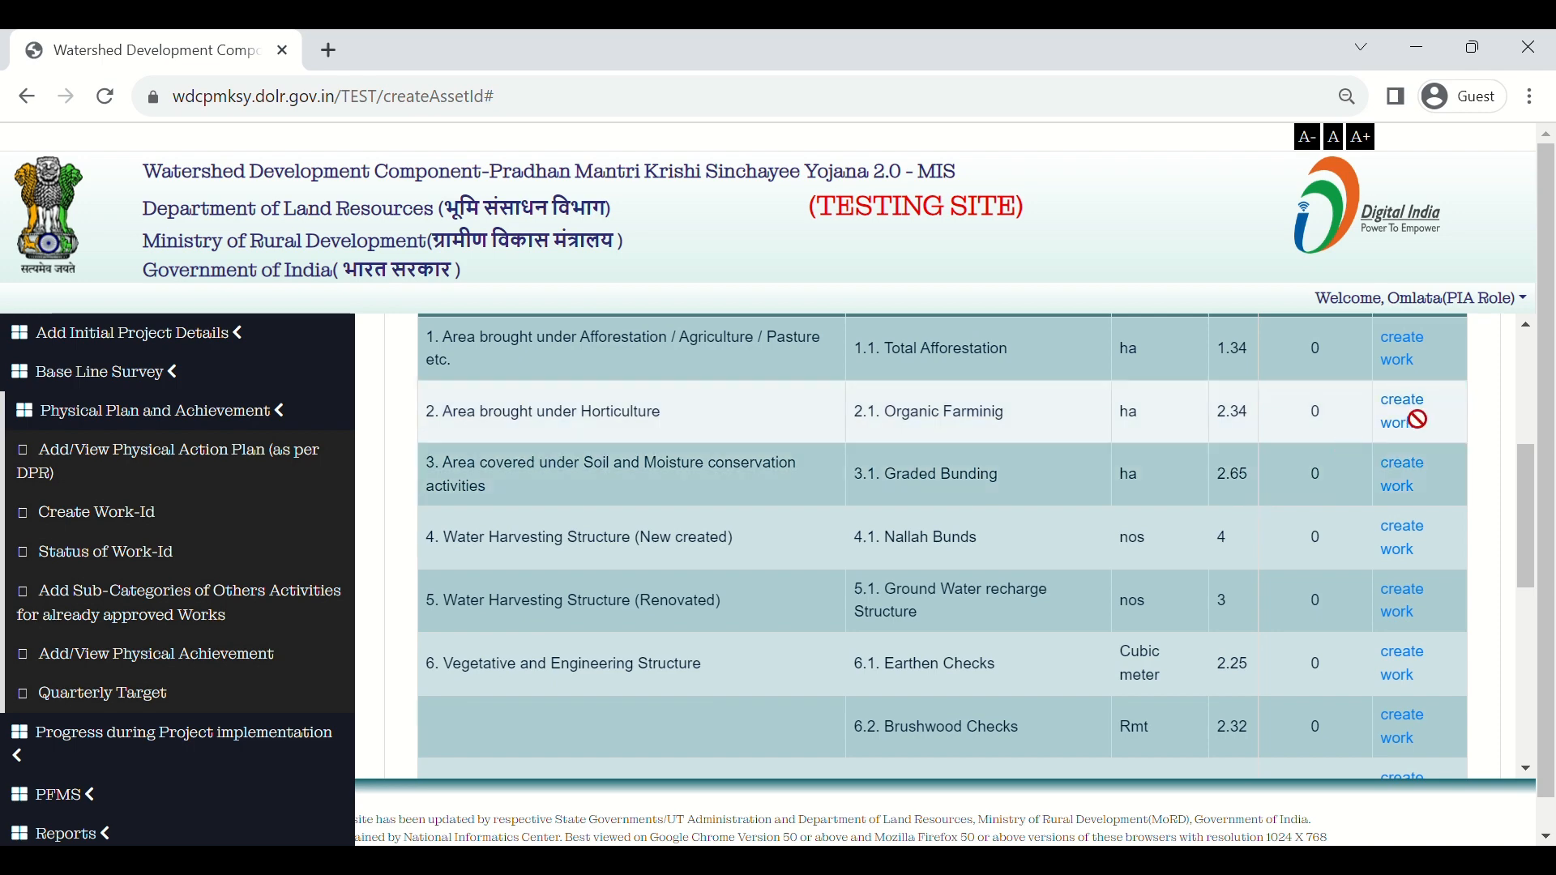
pyautogui.click(1409, 415)
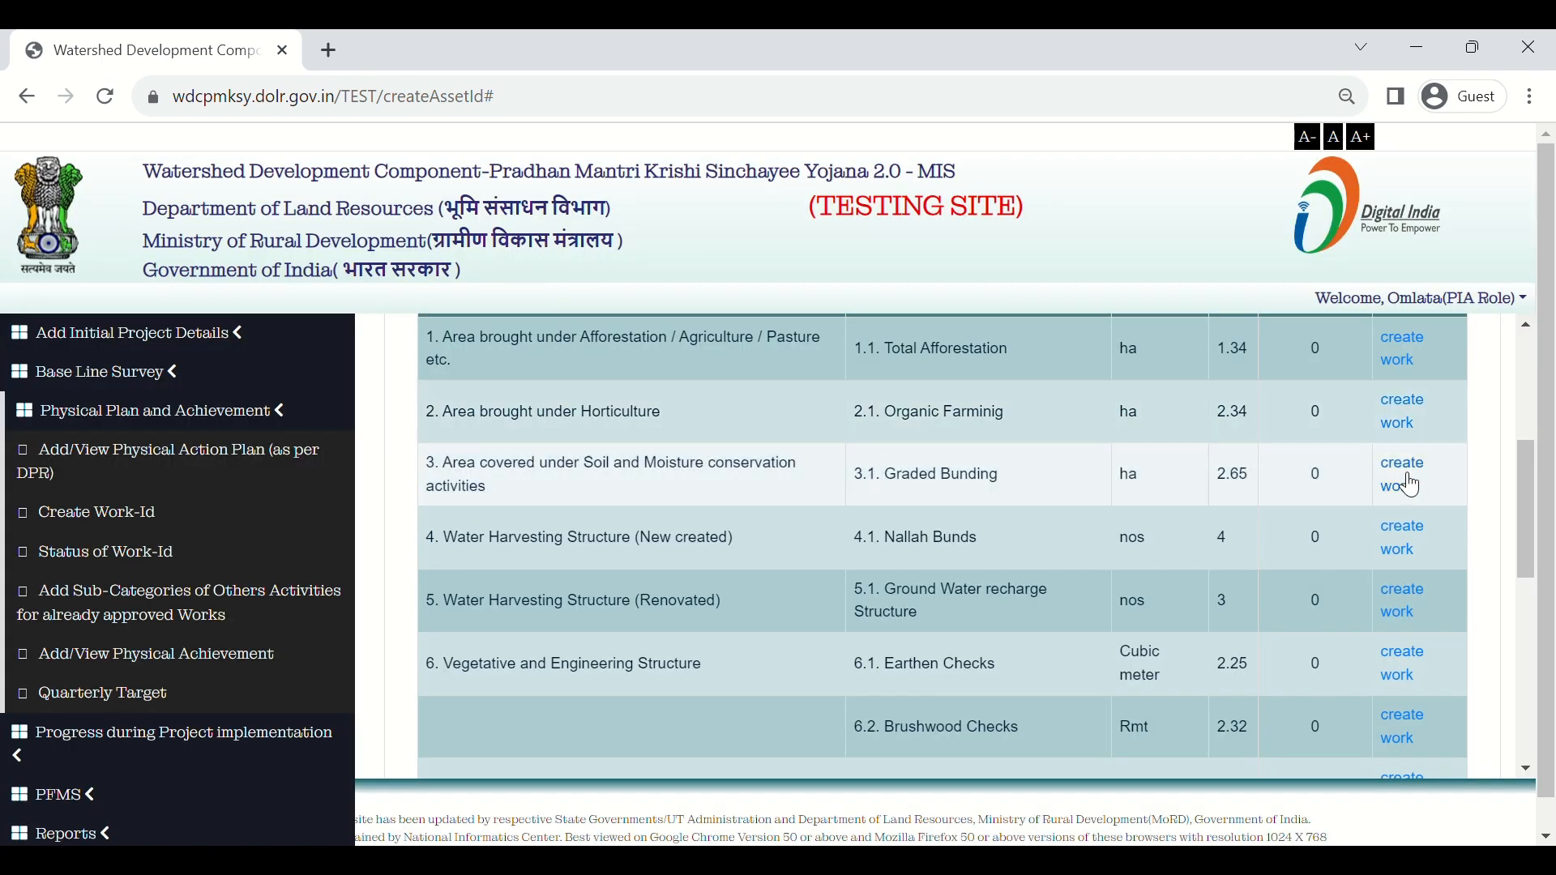
pyautogui.click(1412, 483)
pyautogui.click(1410, 537)
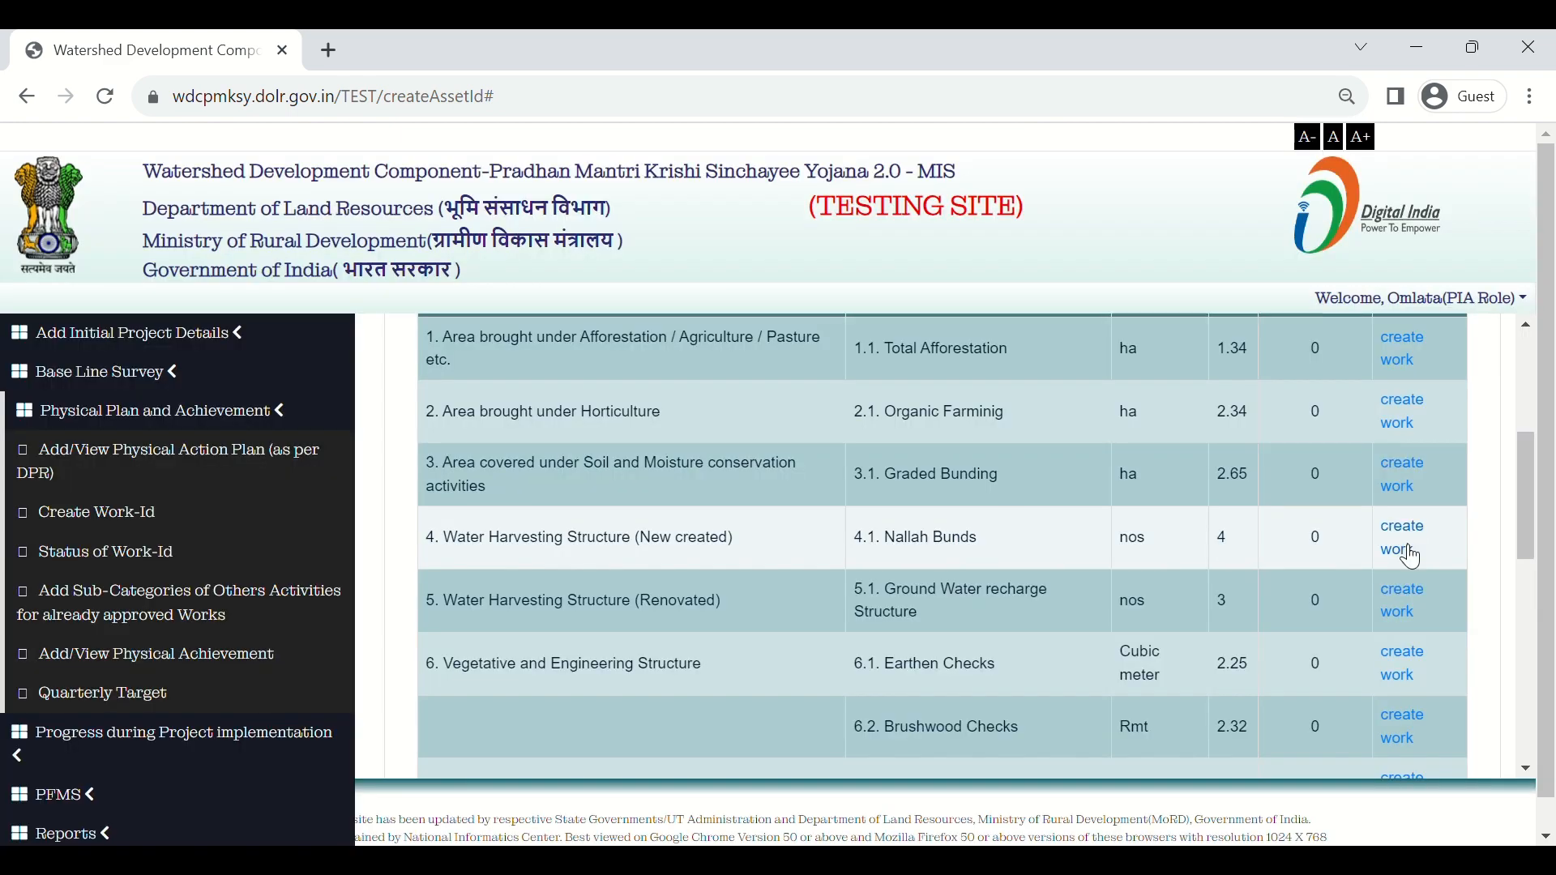
pyautogui.click(1419, 608)
pyautogui.scroll(-2, 1418, 605)
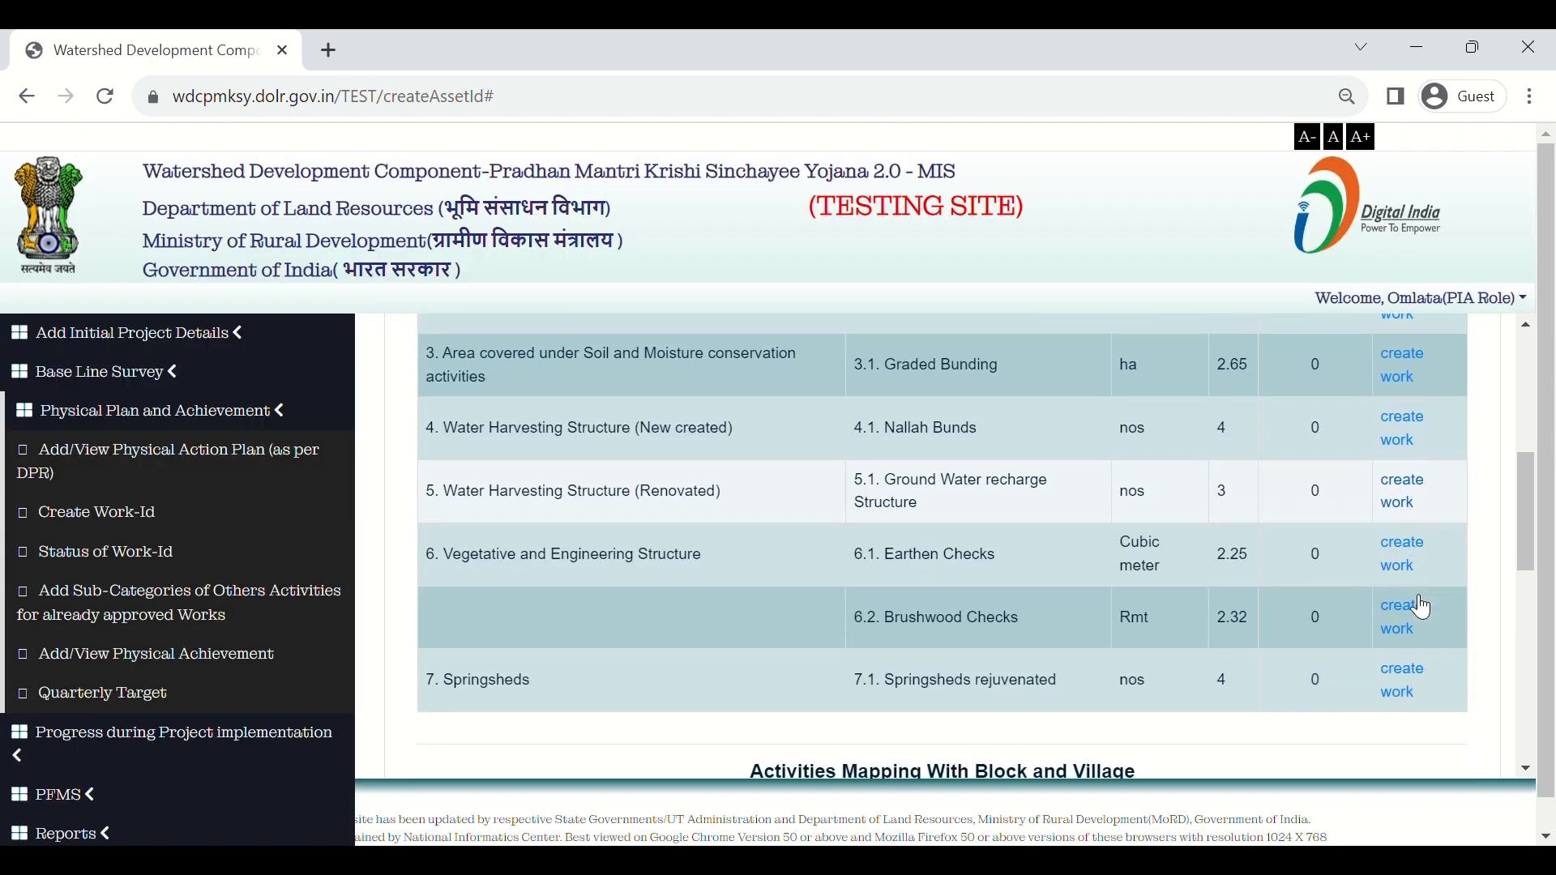
pyautogui.click(1410, 567)
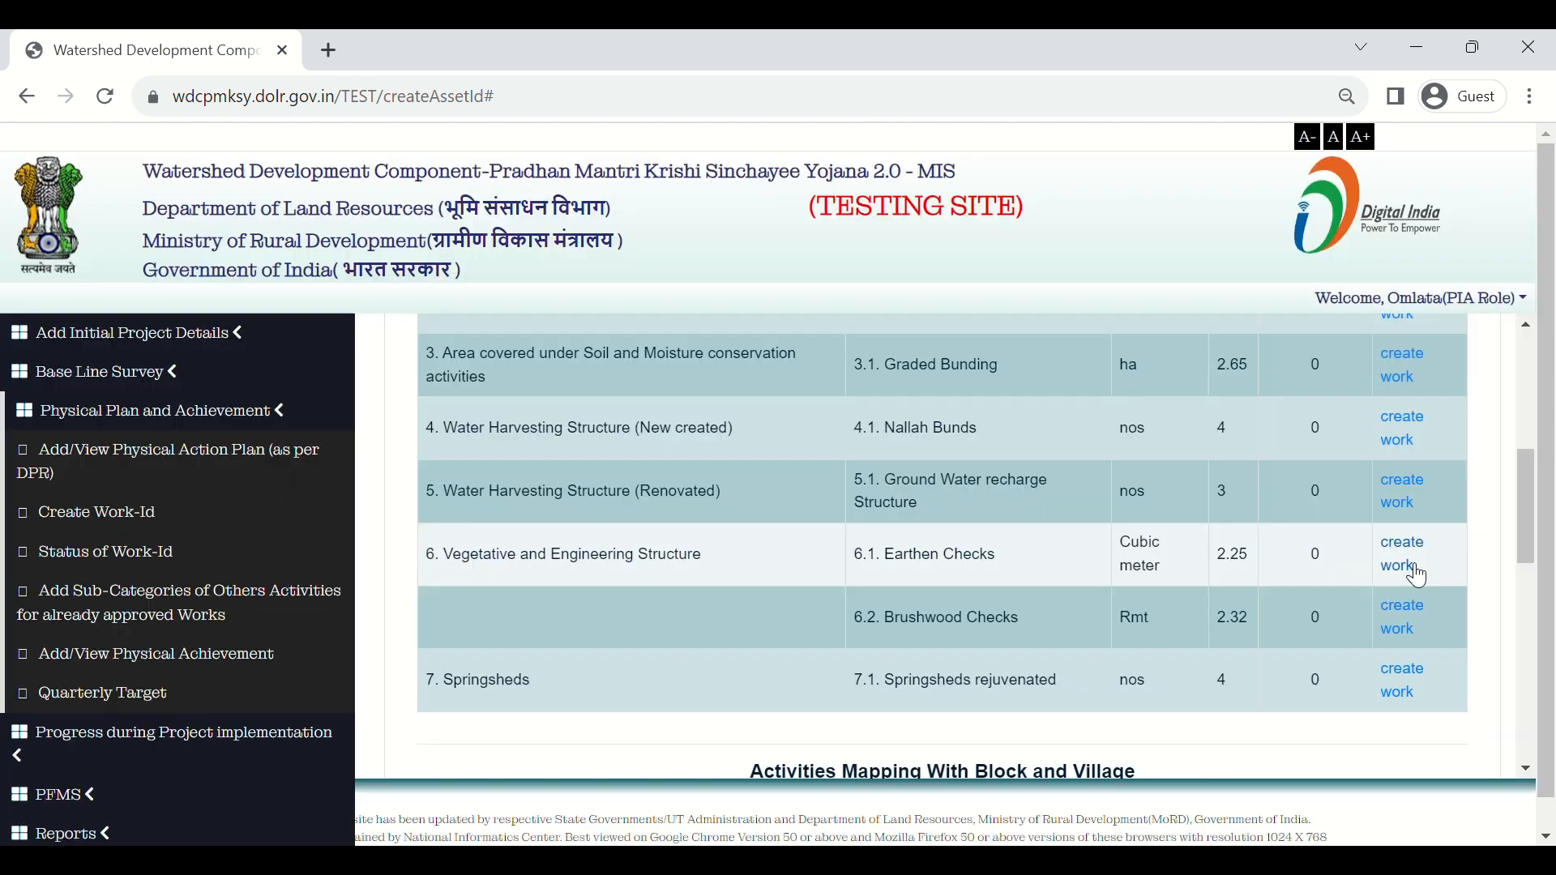
pyautogui.click(1426, 641)
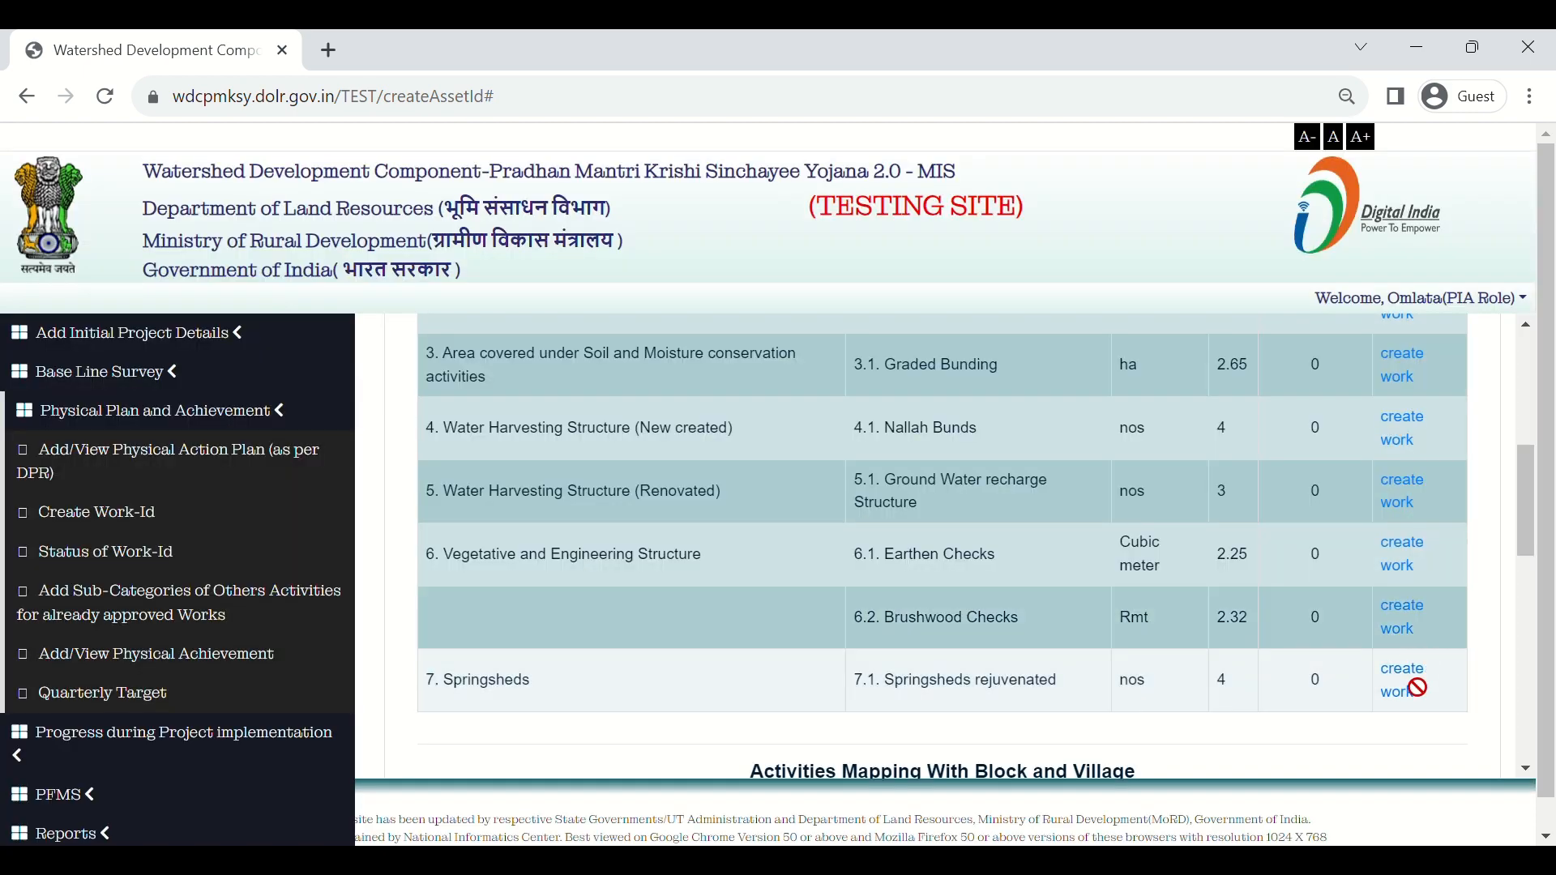
pyautogui.click(1418, 685)
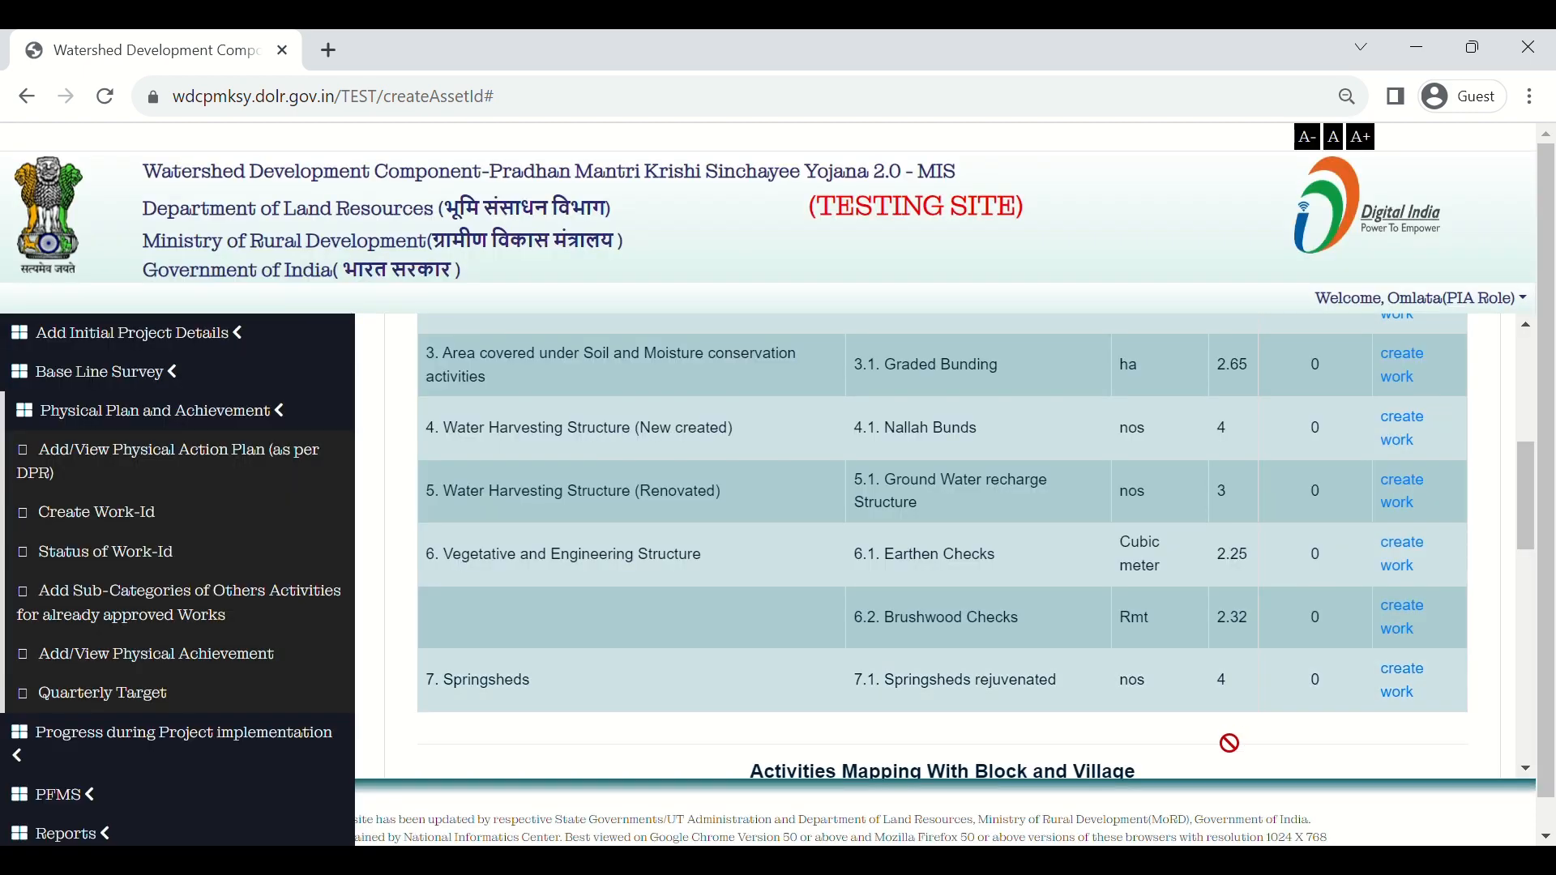
# Map the Total Afforestation work to block Thiksa and village Nang, with land identification "near GP1"
pyautogui.scroll(-2, 1229, 743)
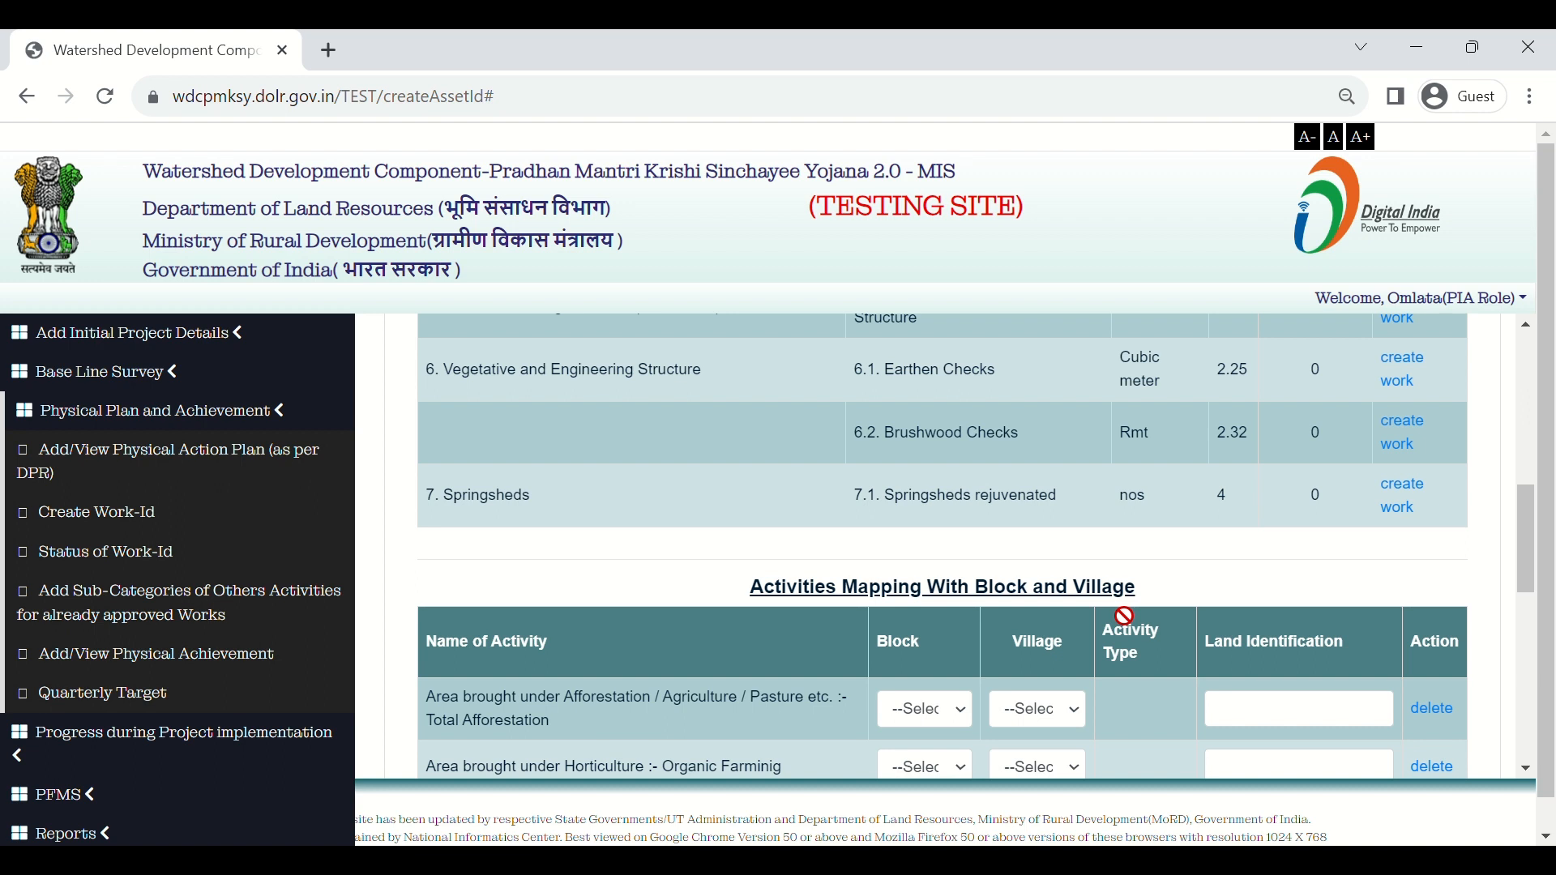
pyautogui.scroll(-2, 1125, 616)
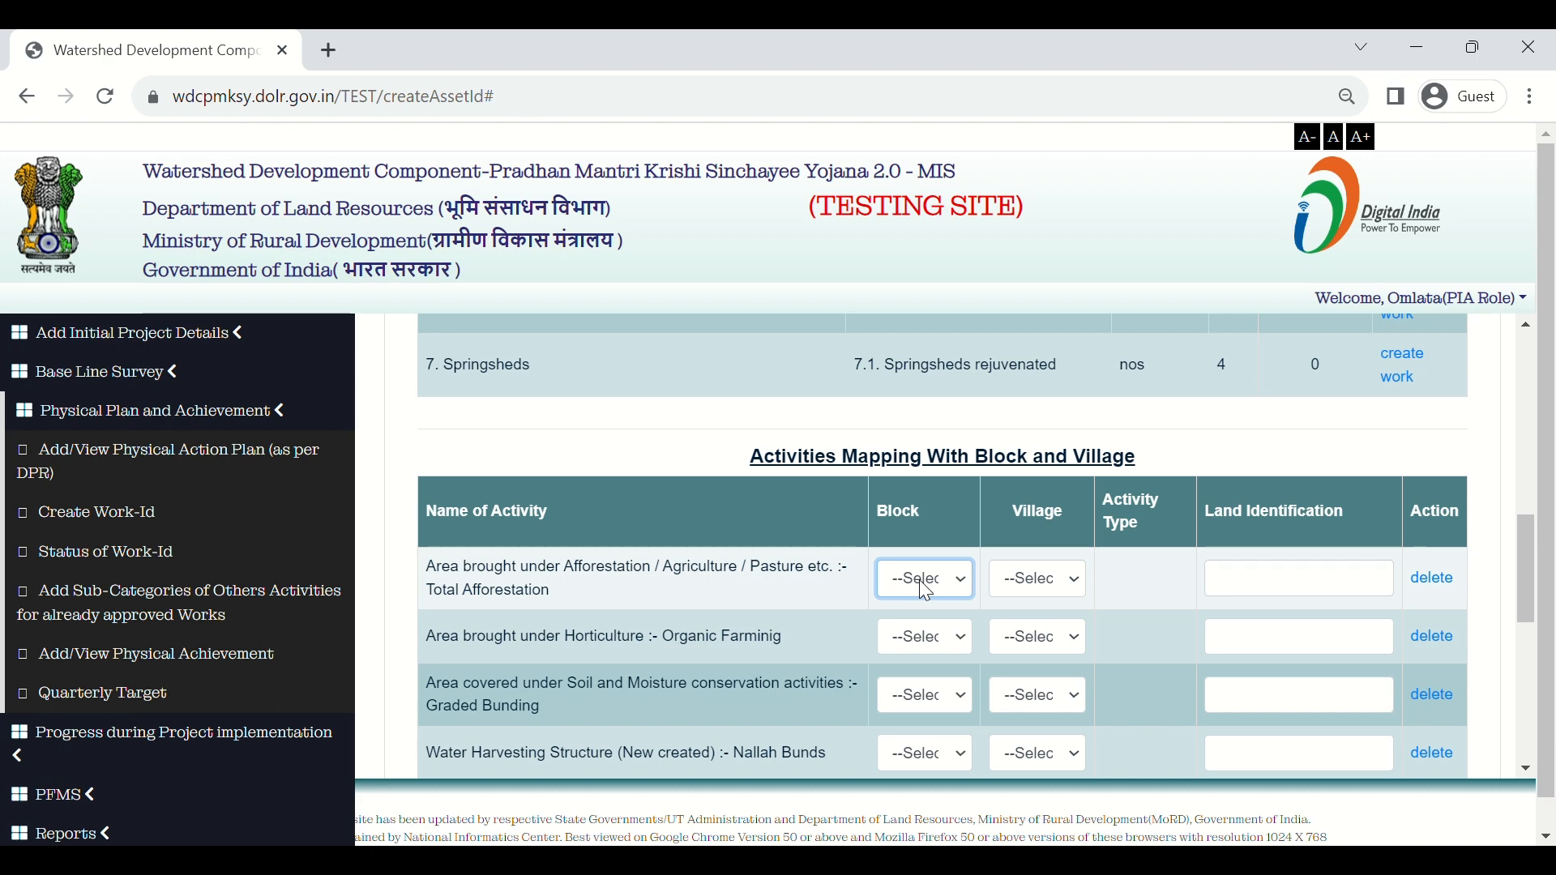
pyautogui.click(924, 611)
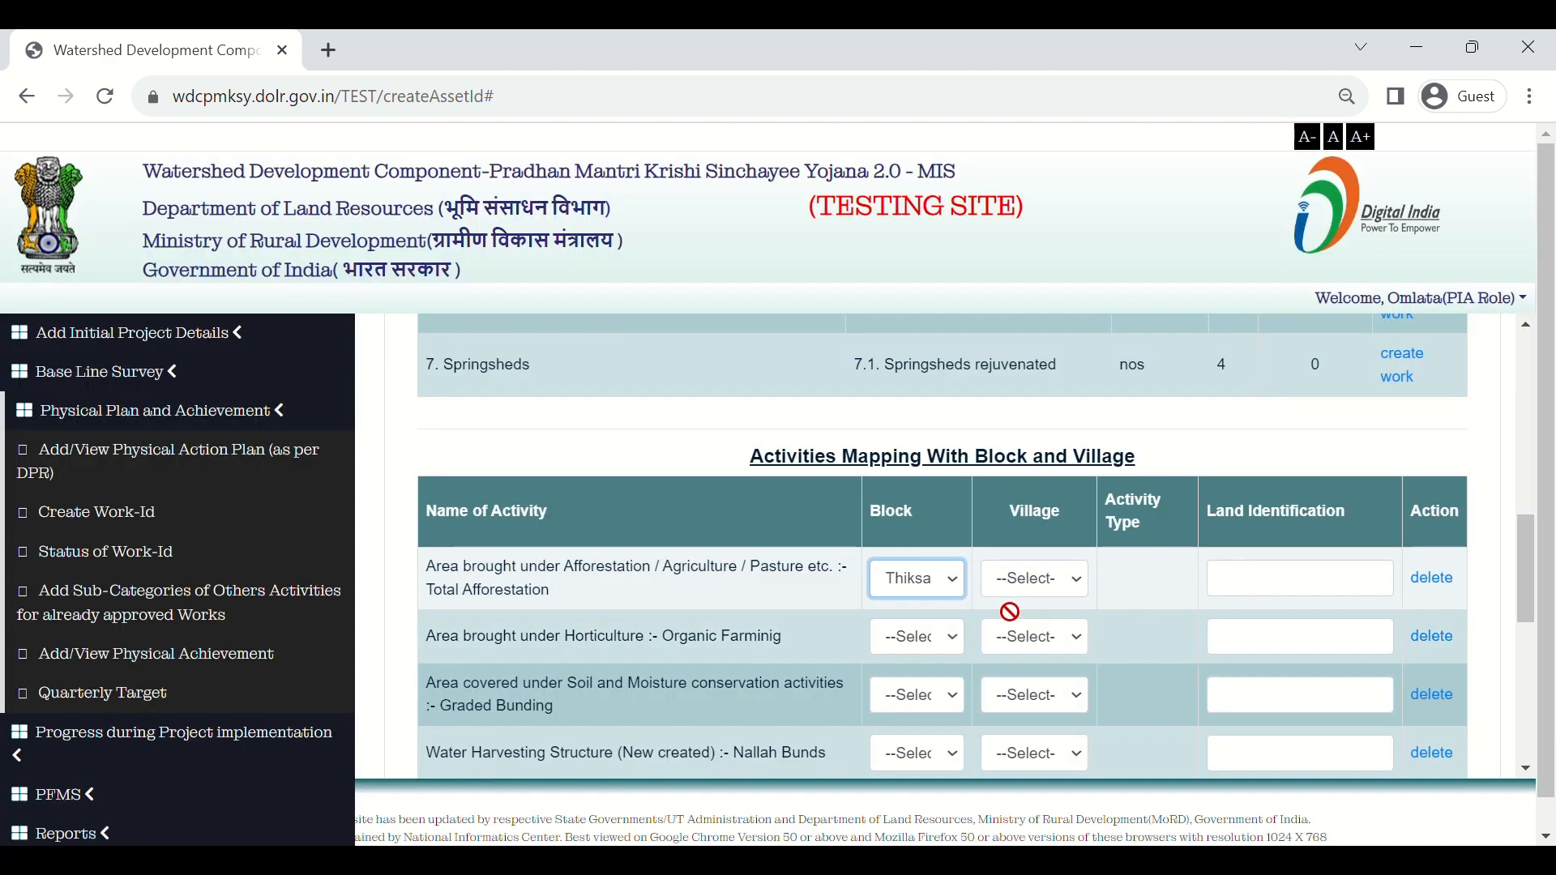
pyautogui.click(1043, 579)
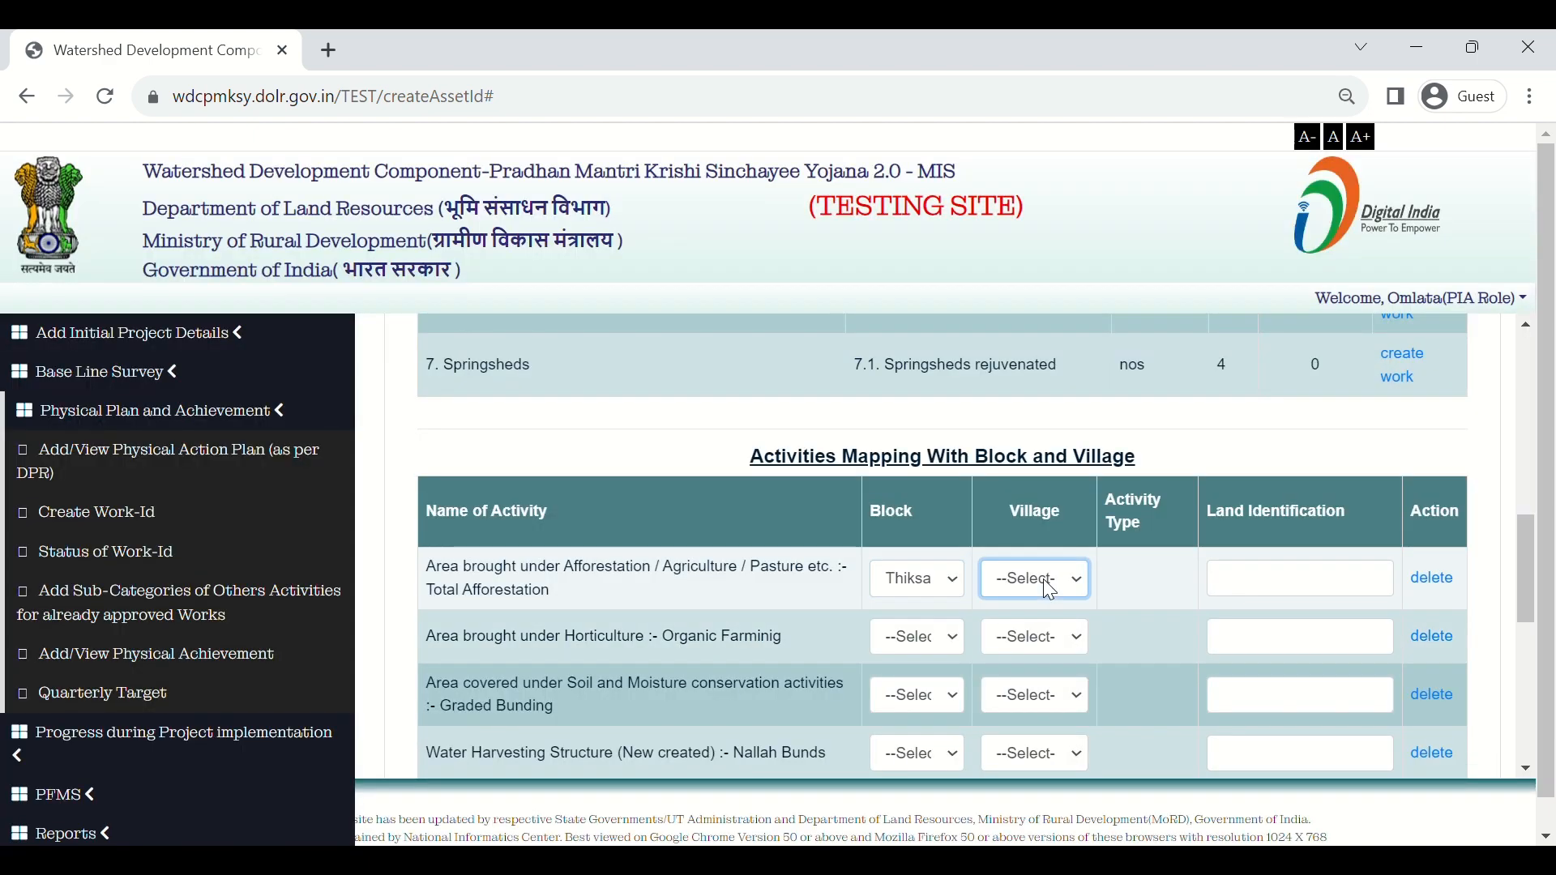
pyautogui.click(1035, 635)
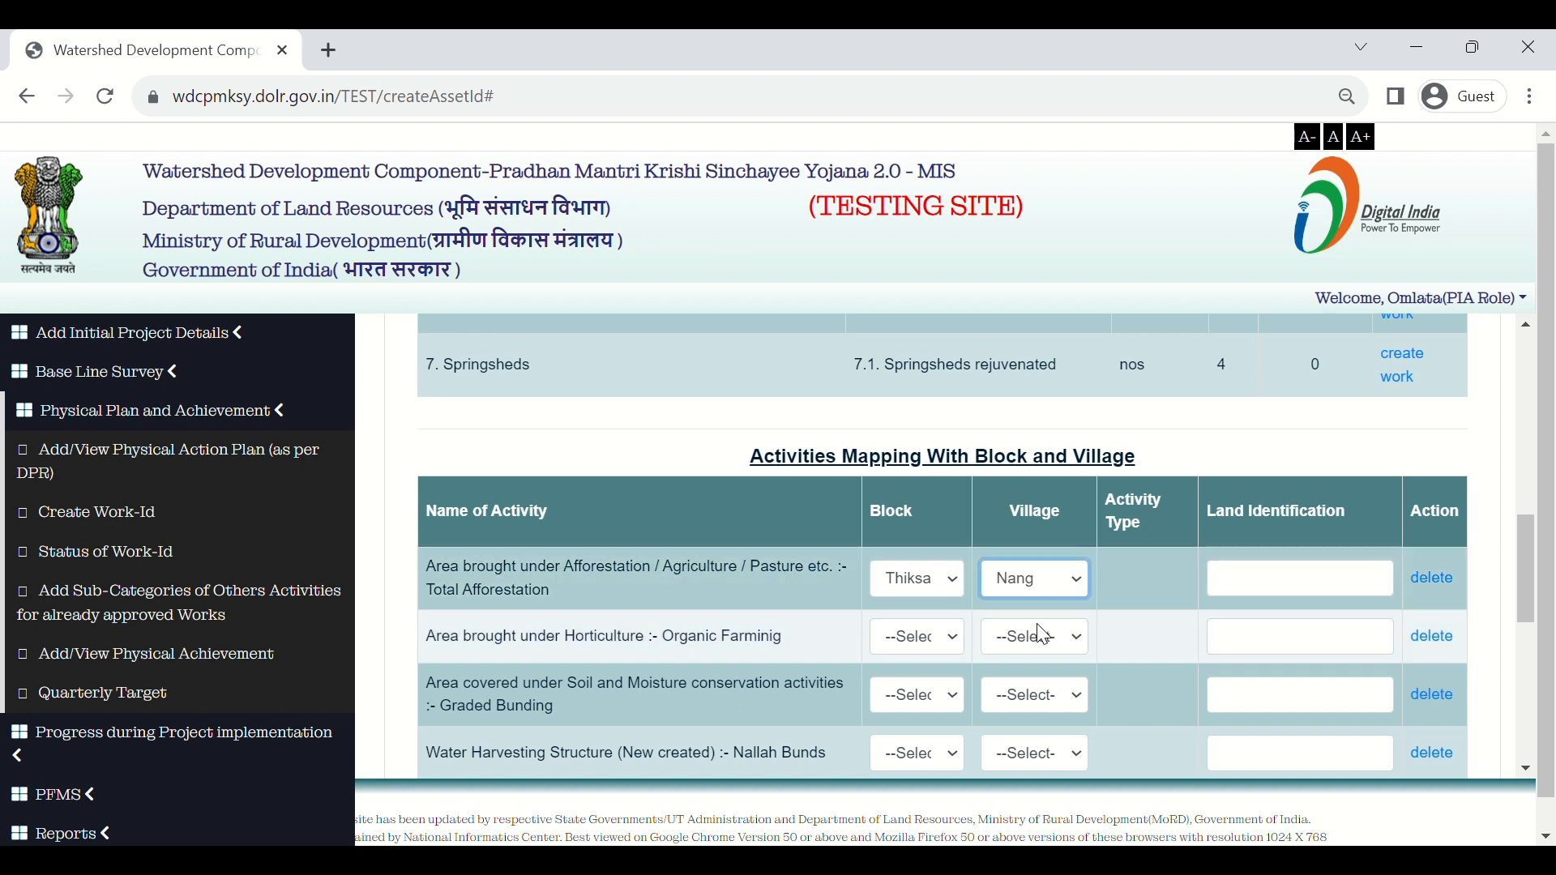
pyautogui.click(1307, 591)
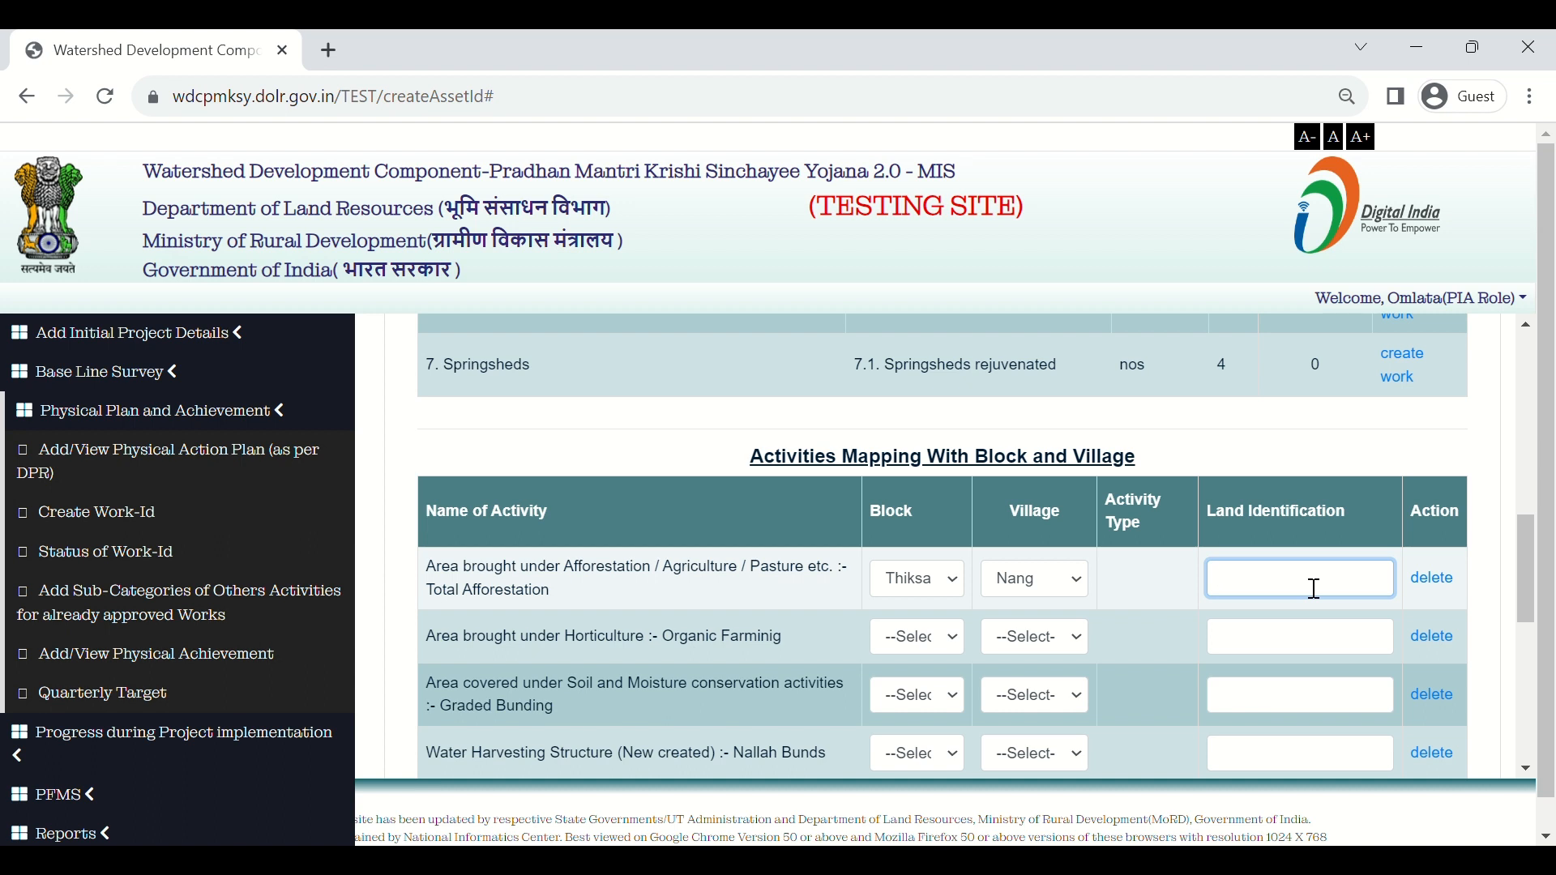
pyautogui.write('near GP1')
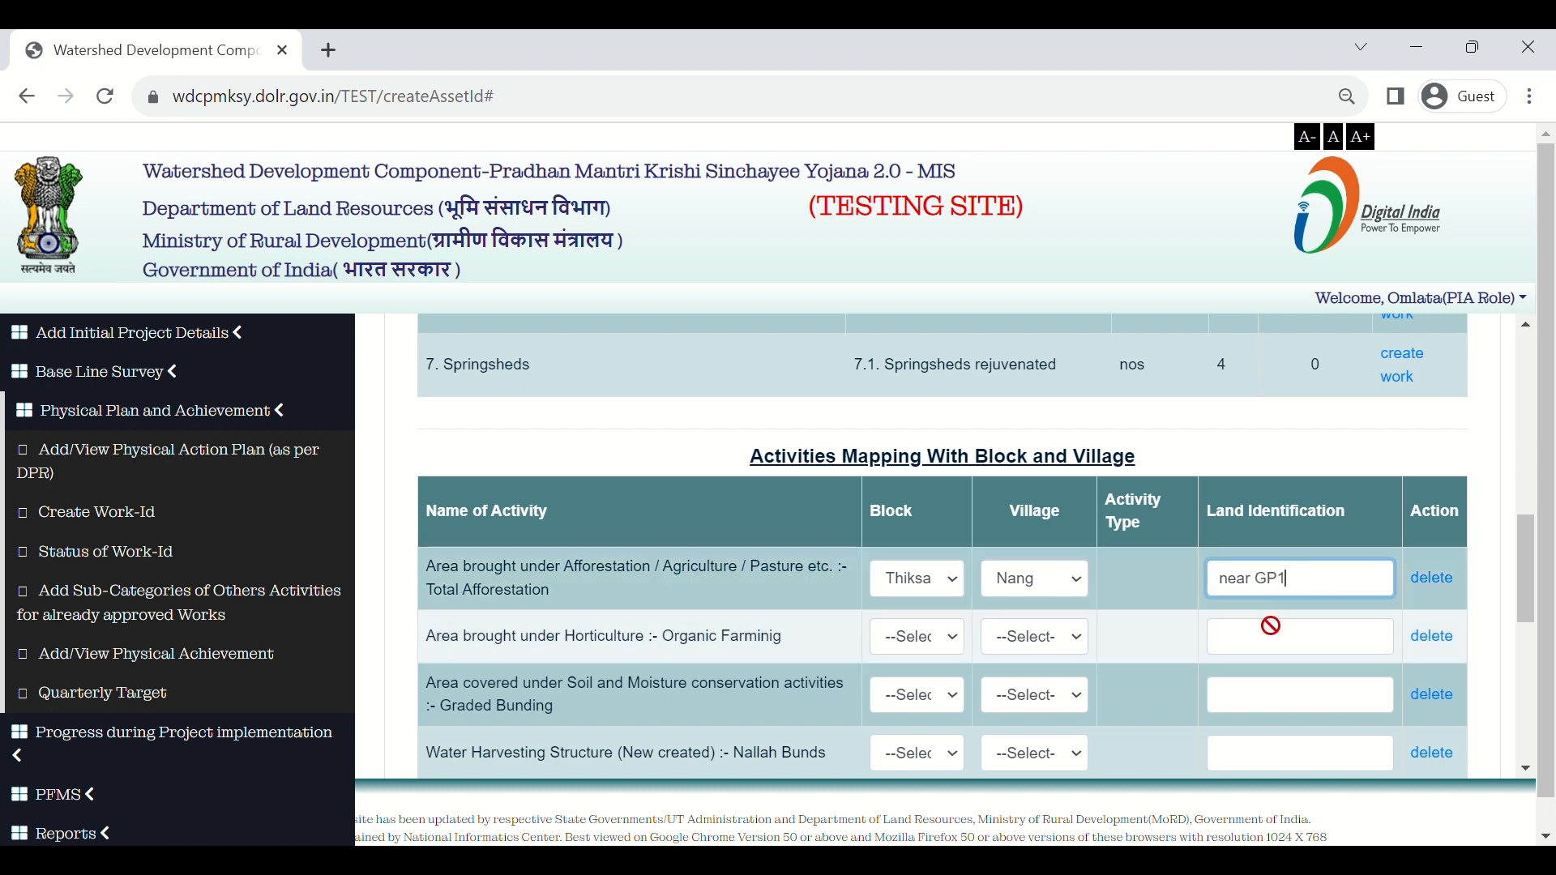
# Map the Organic Farming work to block Deskit and village Udmaru, with land identification "near GP2"
pyautogui.scroll(-1, 973, 684)
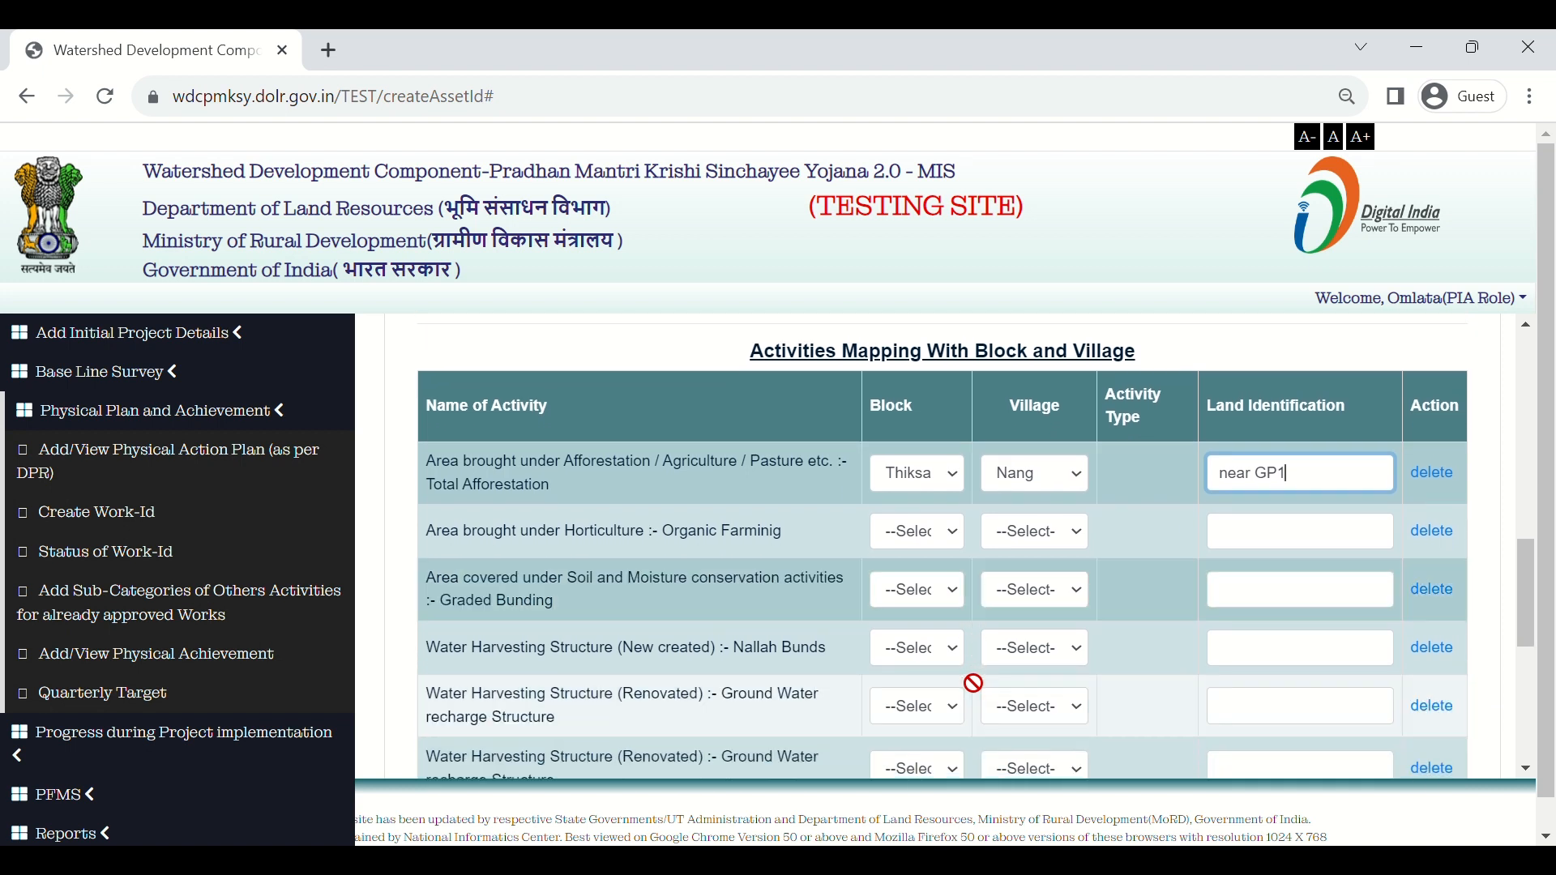
pyautogui.moveTo(1239, 484); pyautogui.dragTo(1305, 479)
pyautogui.hotkey('ctrl', 'c')
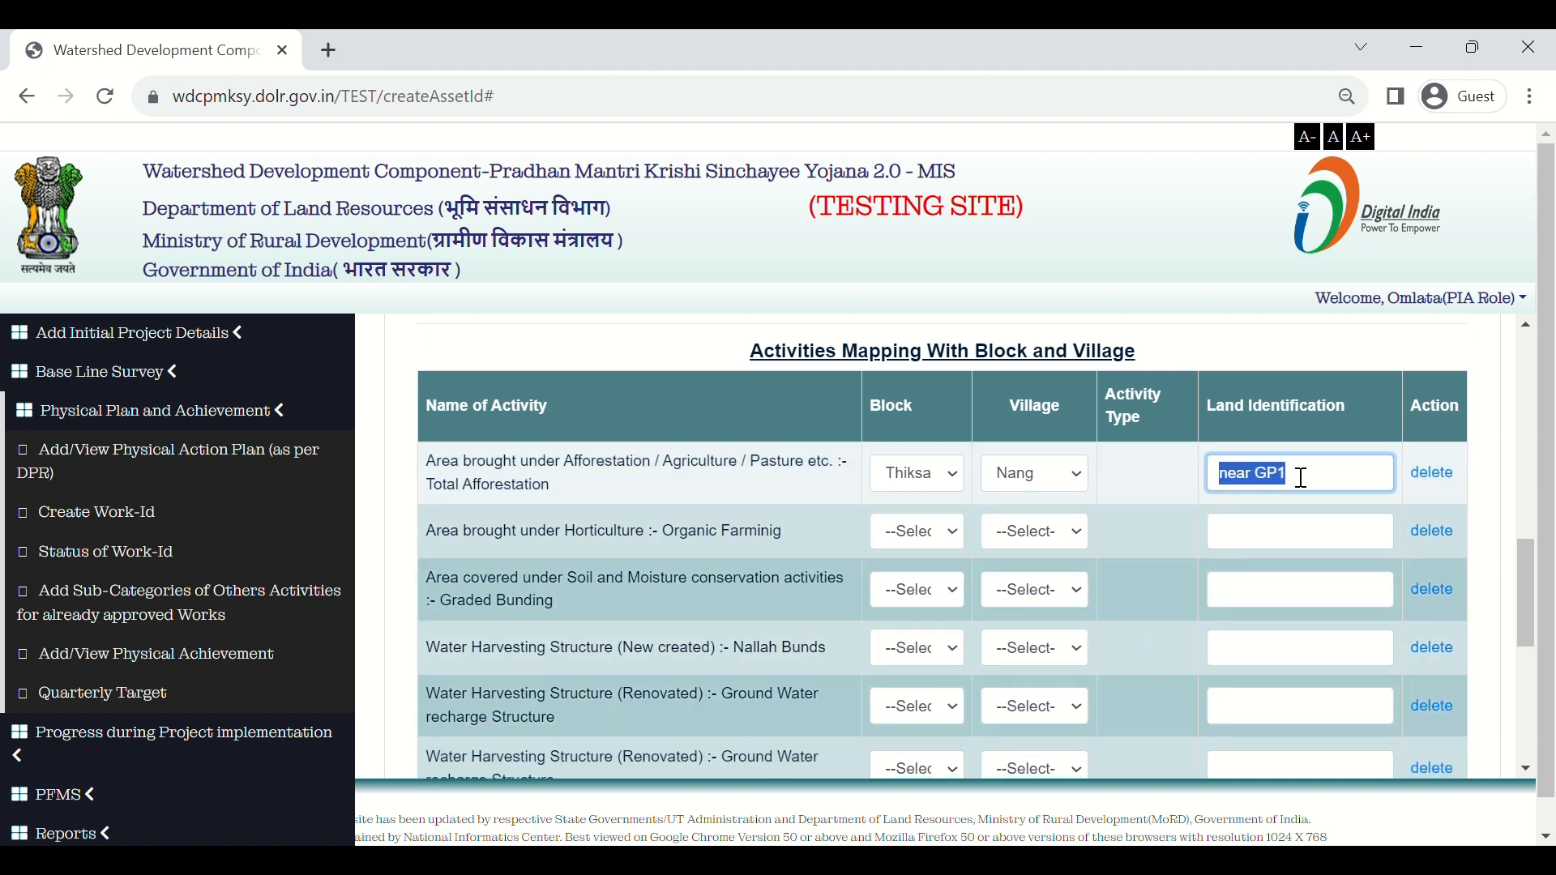
pyautogui.click(906, 540)
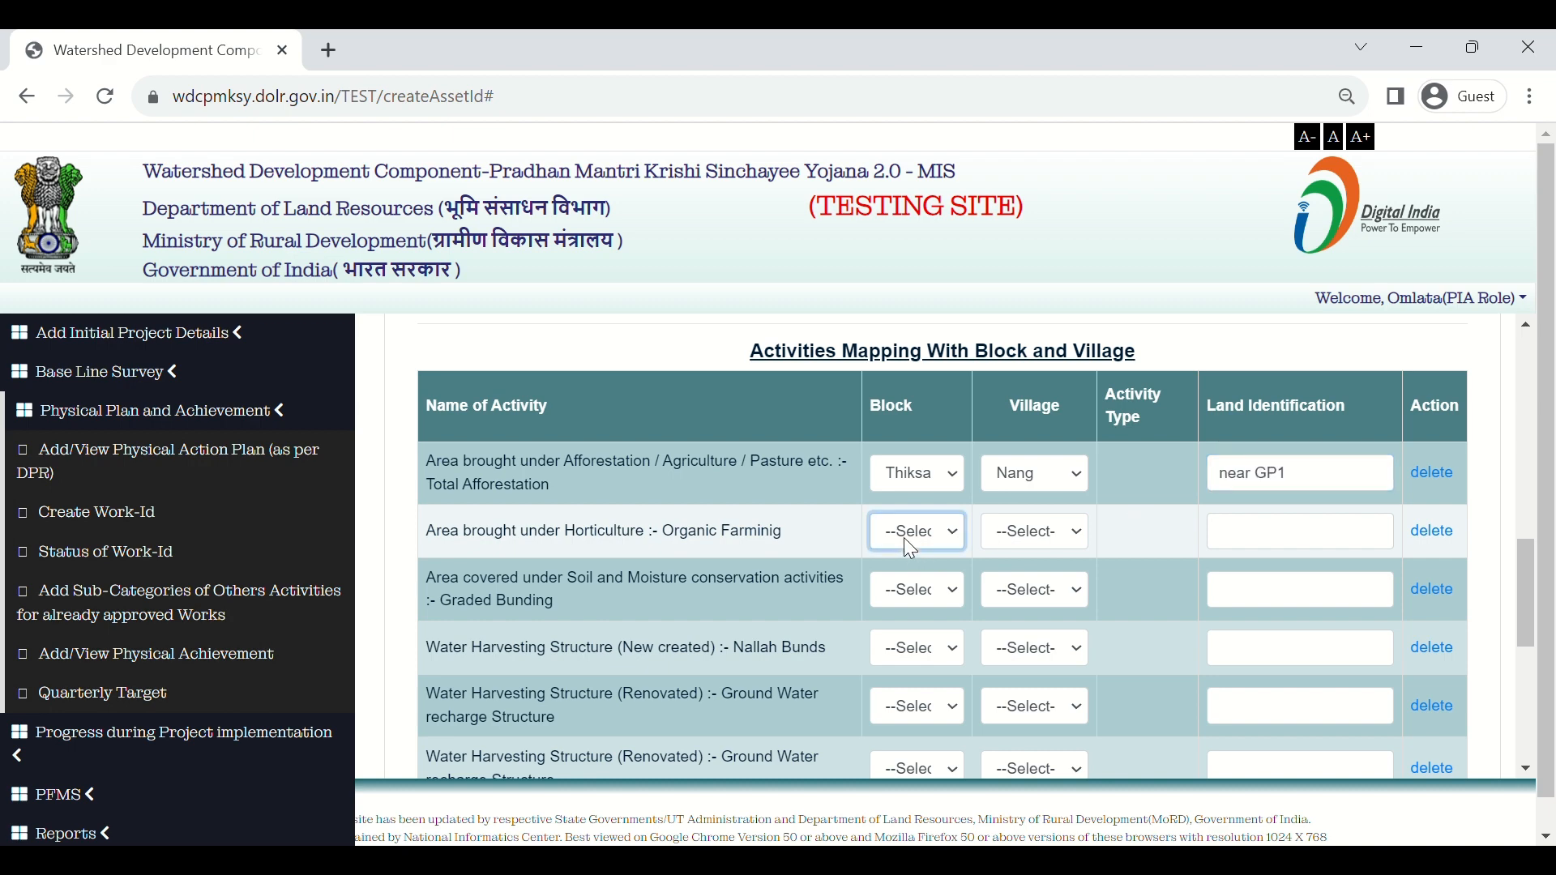
pyautogui.click(909, 600)
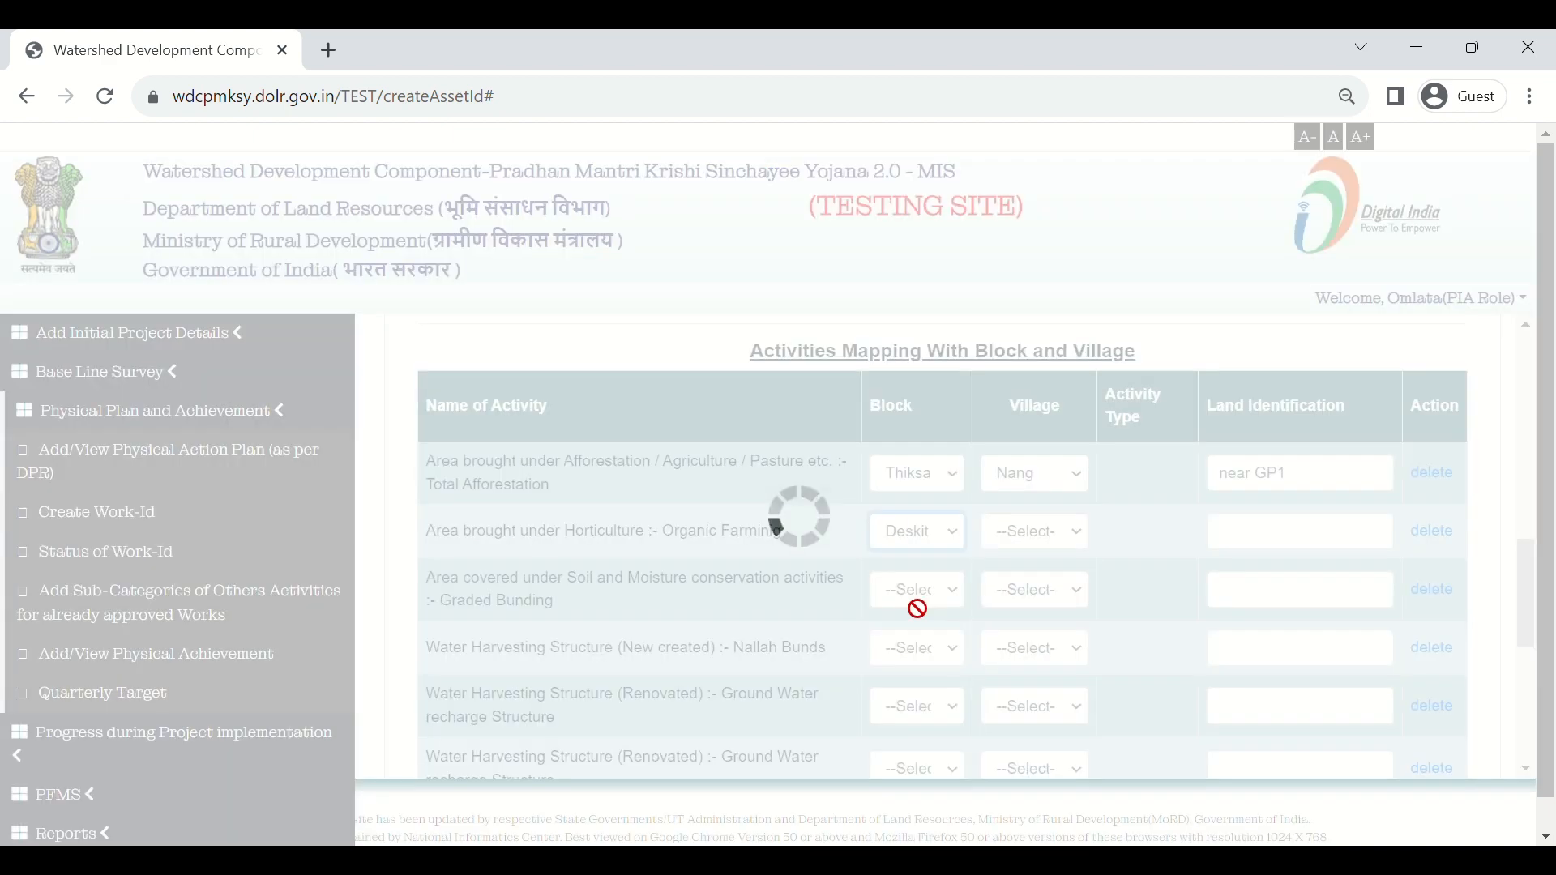
pyautogui.click(1027, 545)
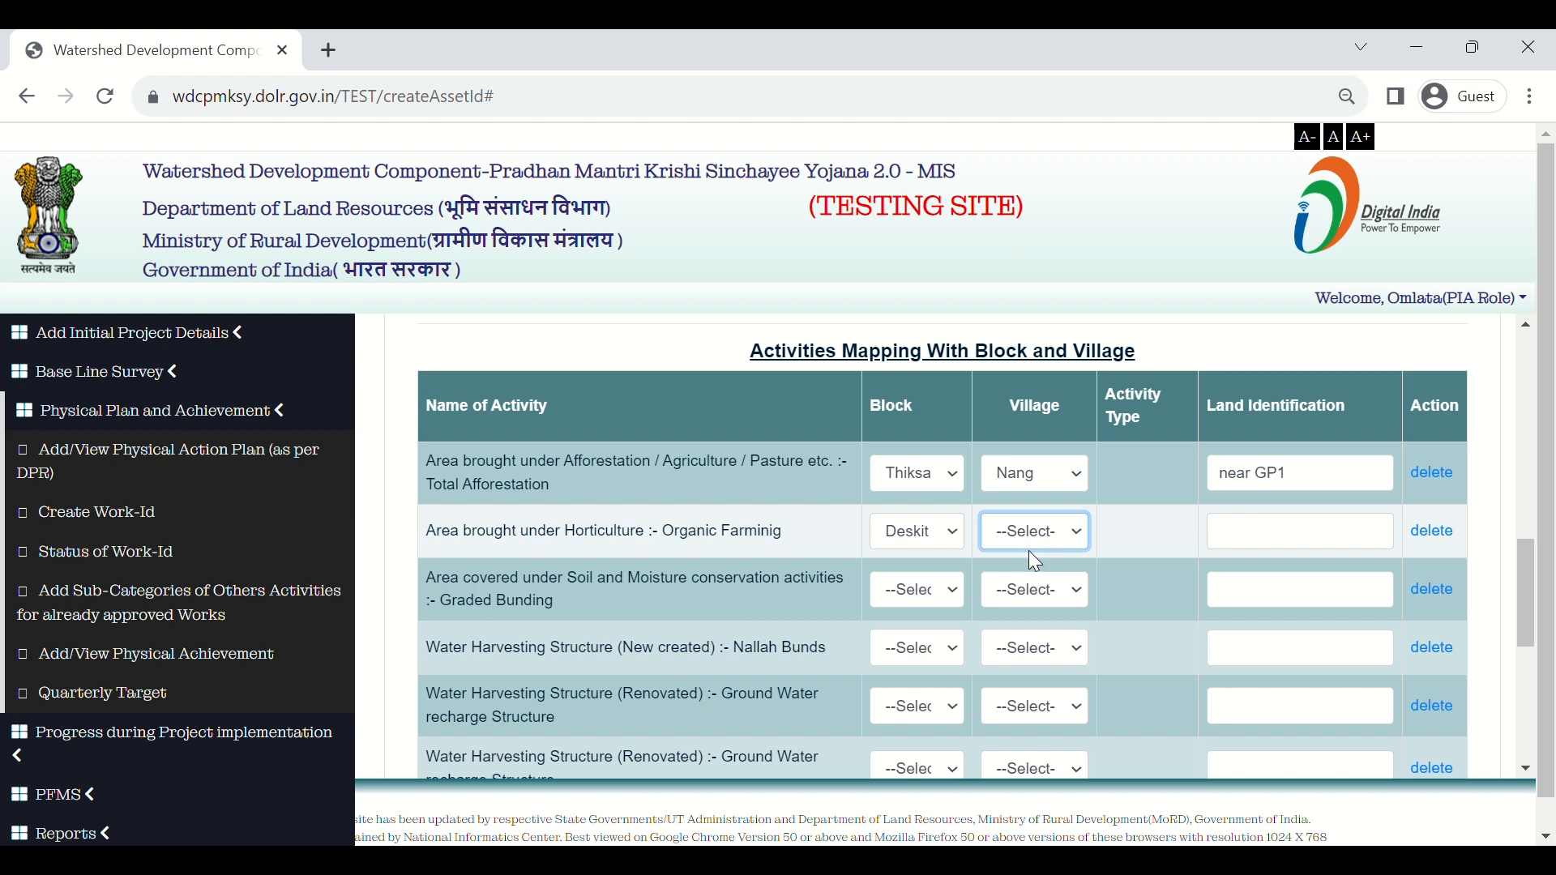
pyautogui.click(1037, 595)
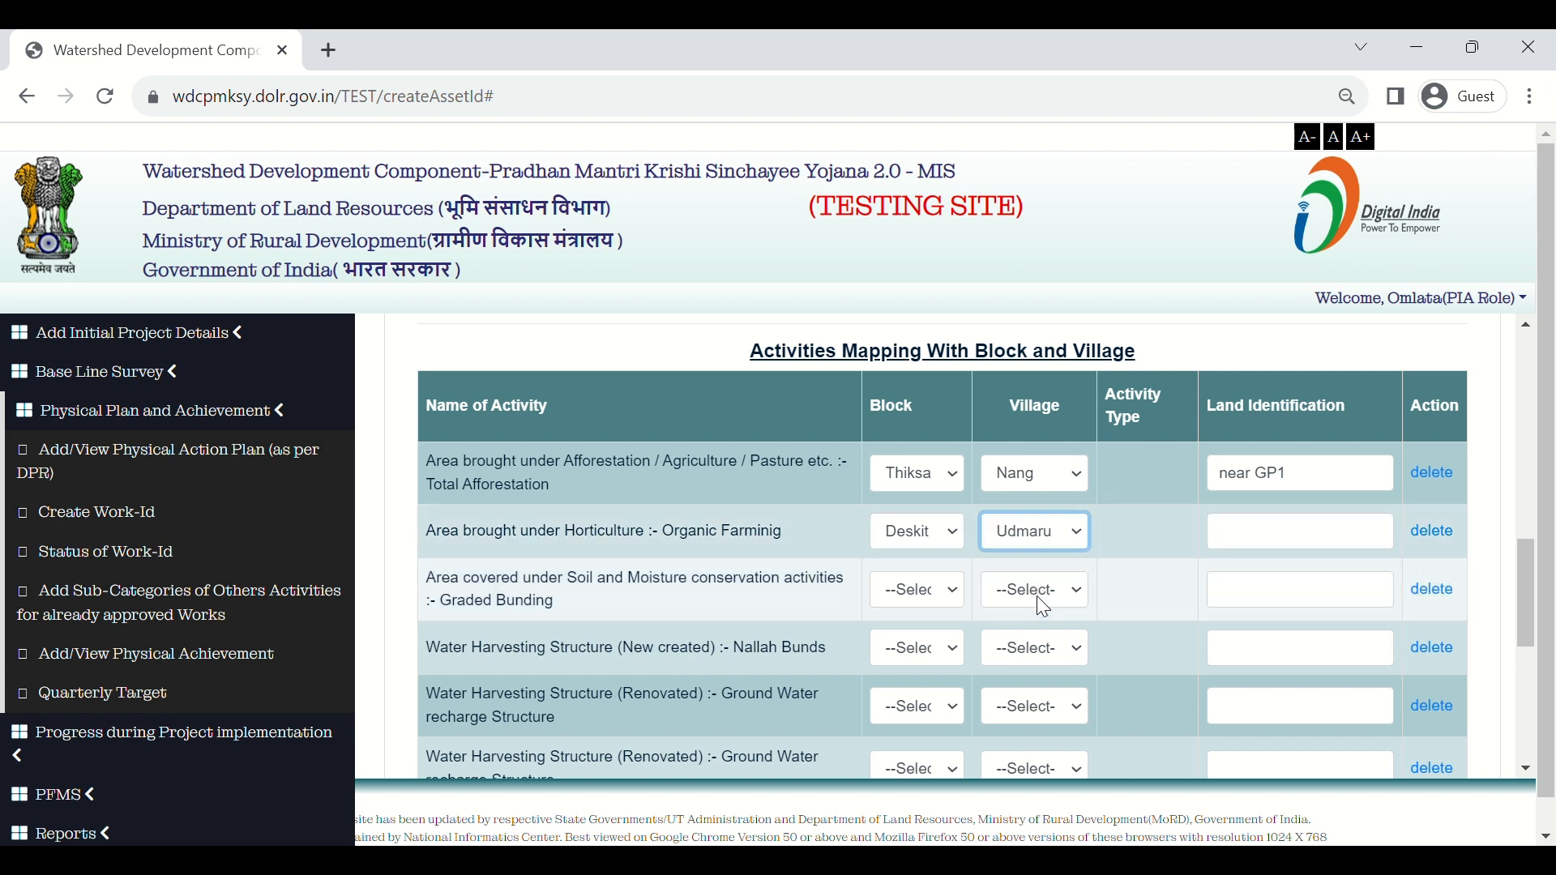
pyautogui.click(1314, 535)
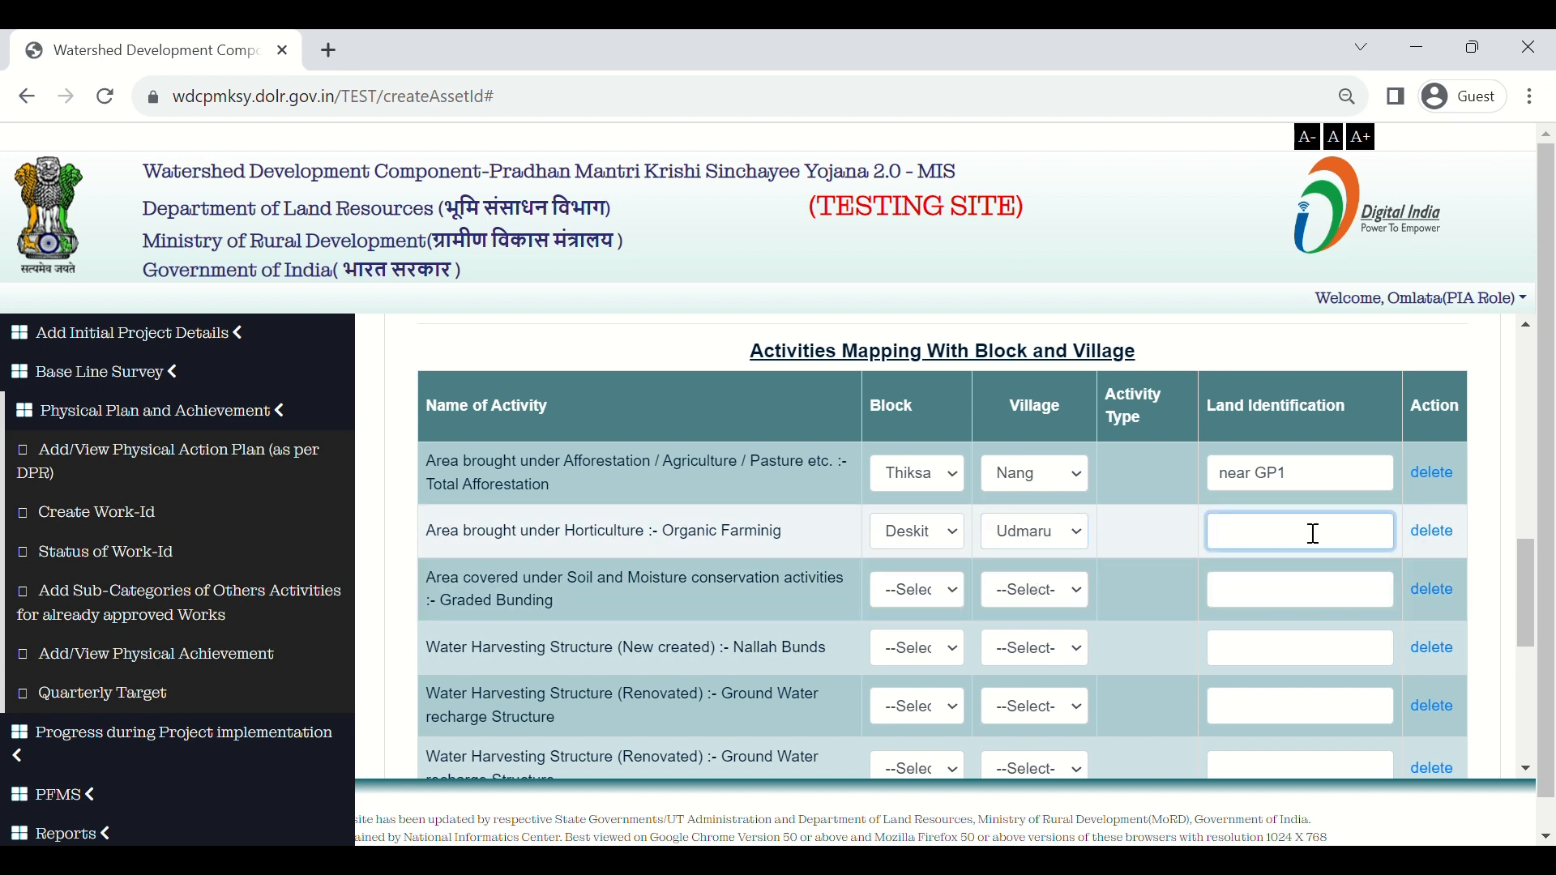
pyautogui.hotkey('ctrl', 'v')
pyautogui.press('BackSpace')
pyautogui.write('2')
# Map the Graded Bunding work to block KHARU and village Sharnos, with land identification "near GP3"
pyautogui.click(924, 590)
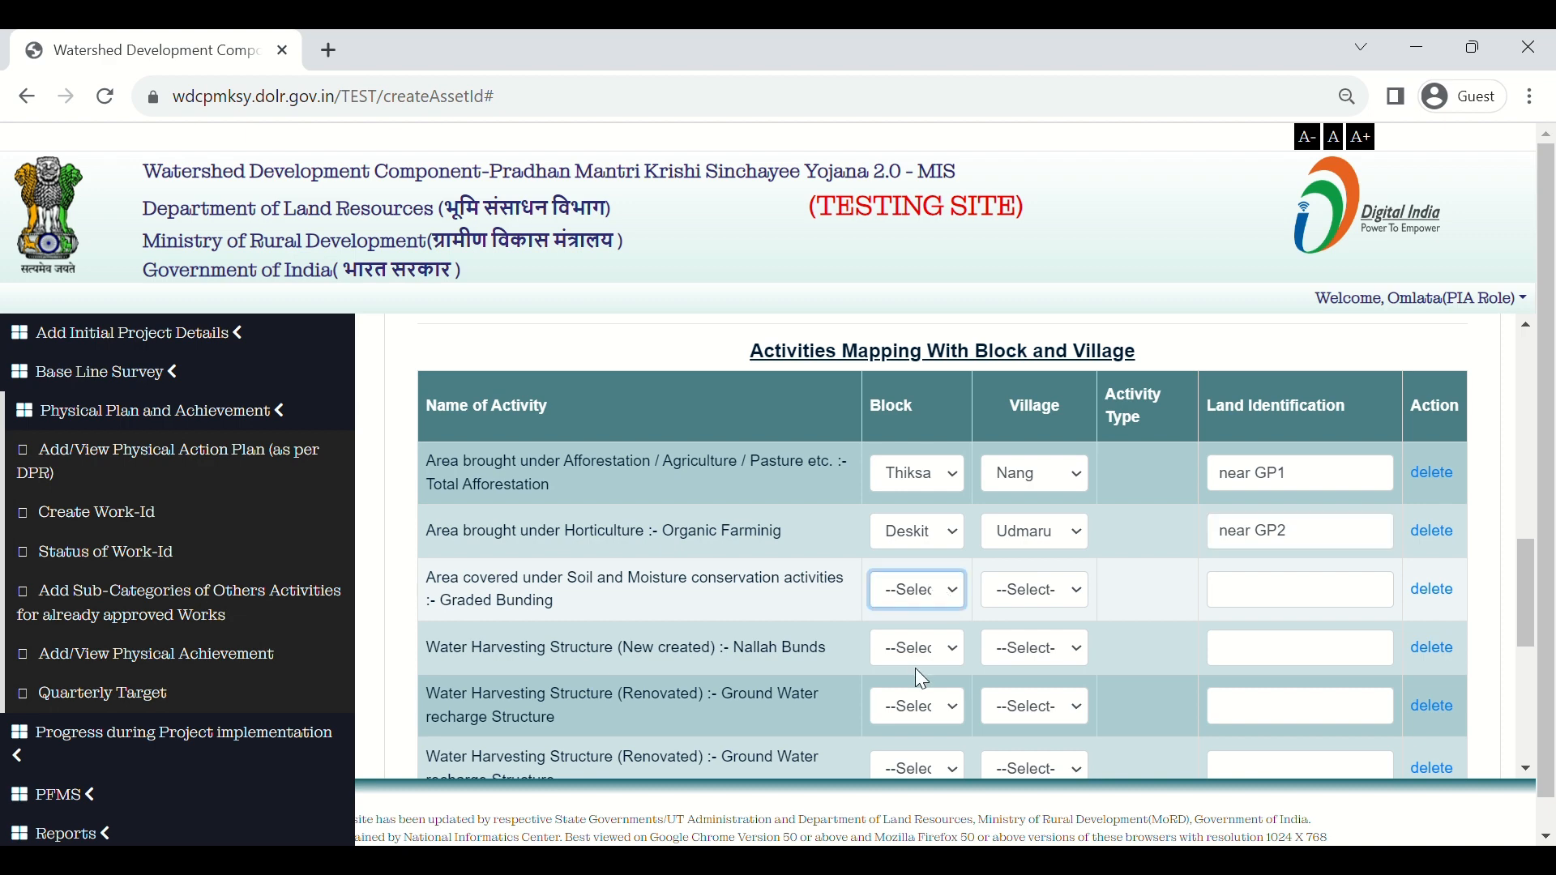
pyautogui.click(916, 668)
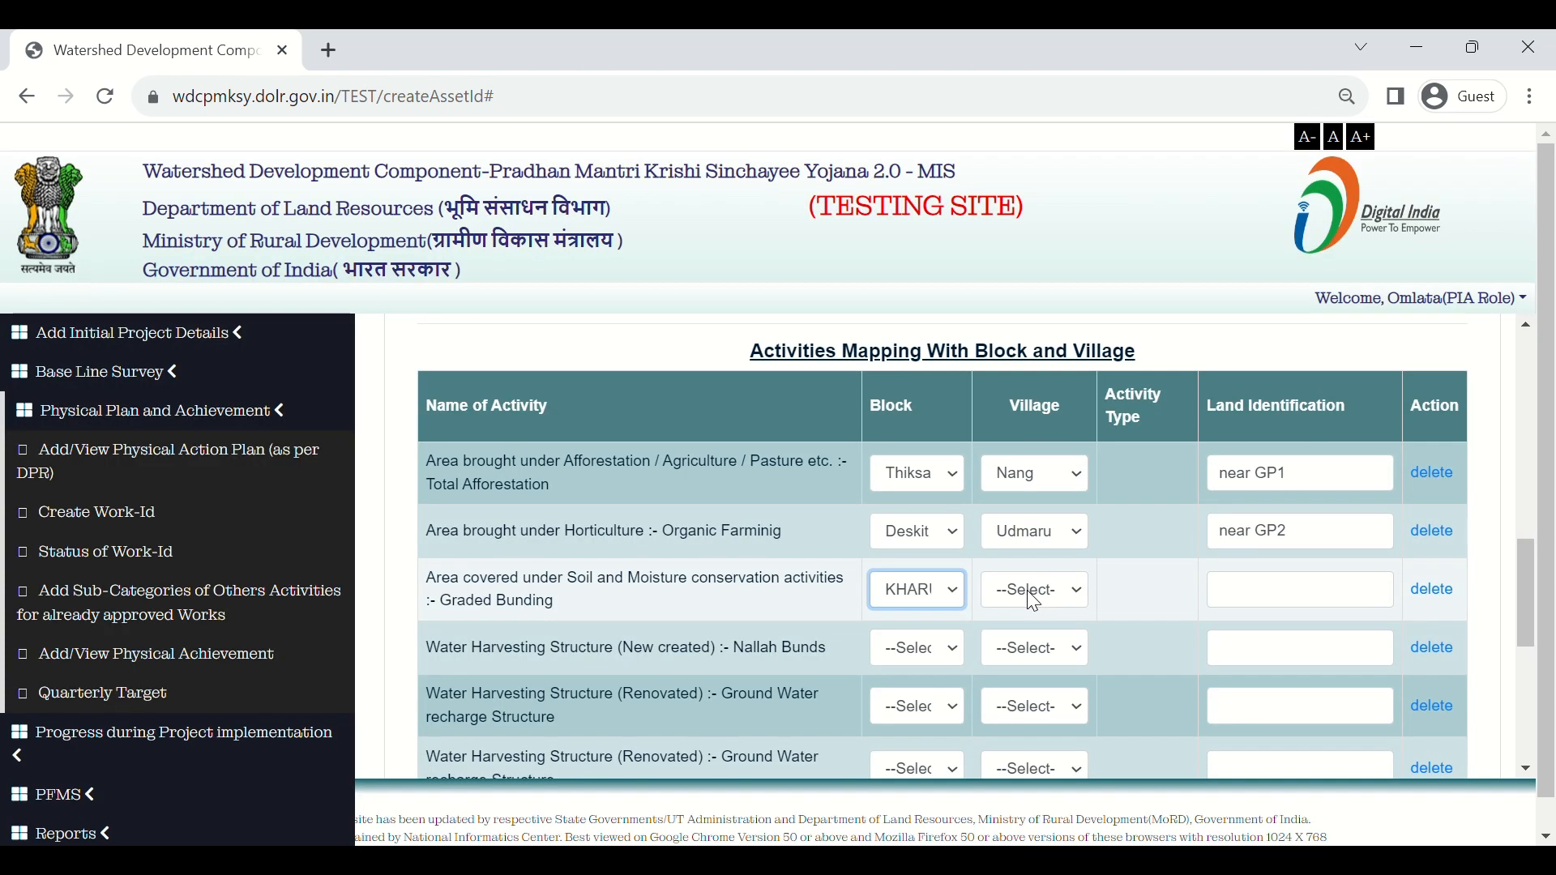
pyautogui.click(1034, 602)
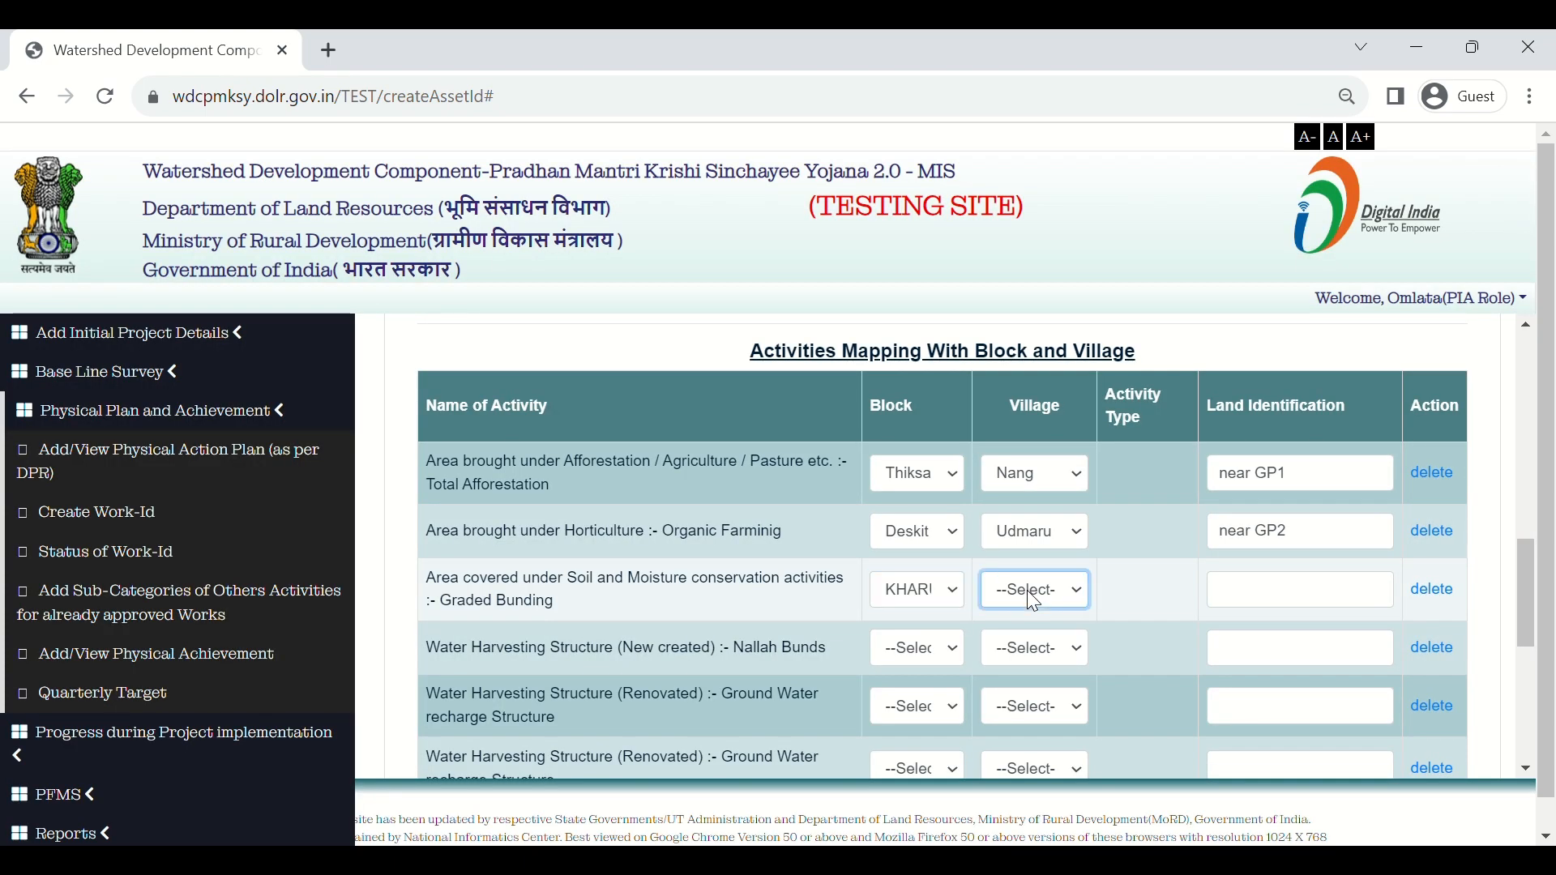
pyautogui.click(1034, 650)
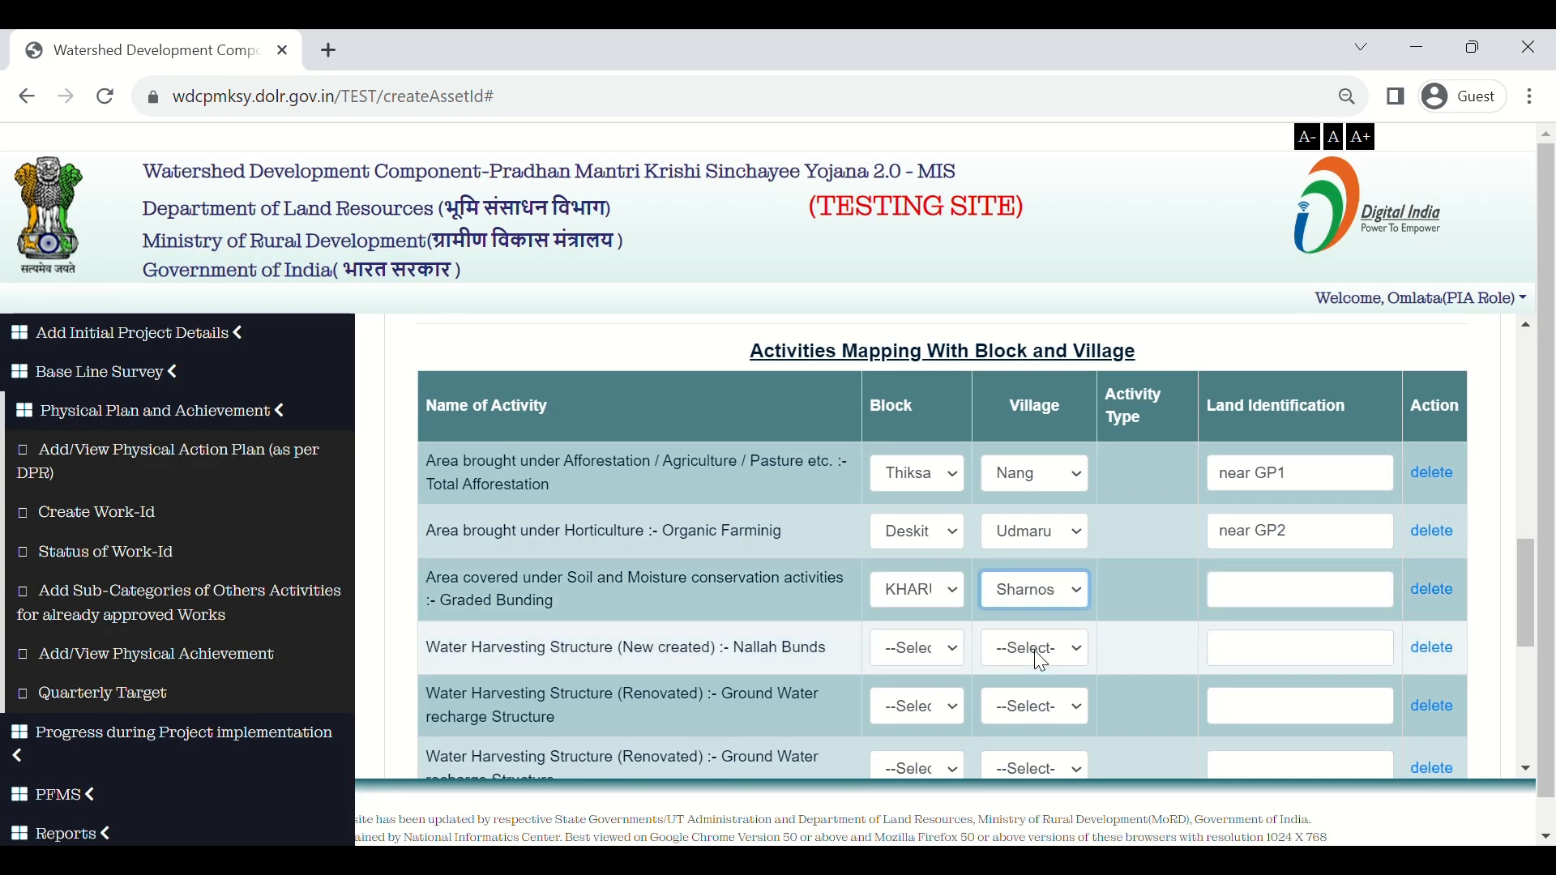
pyautogui.click(1256, 610)
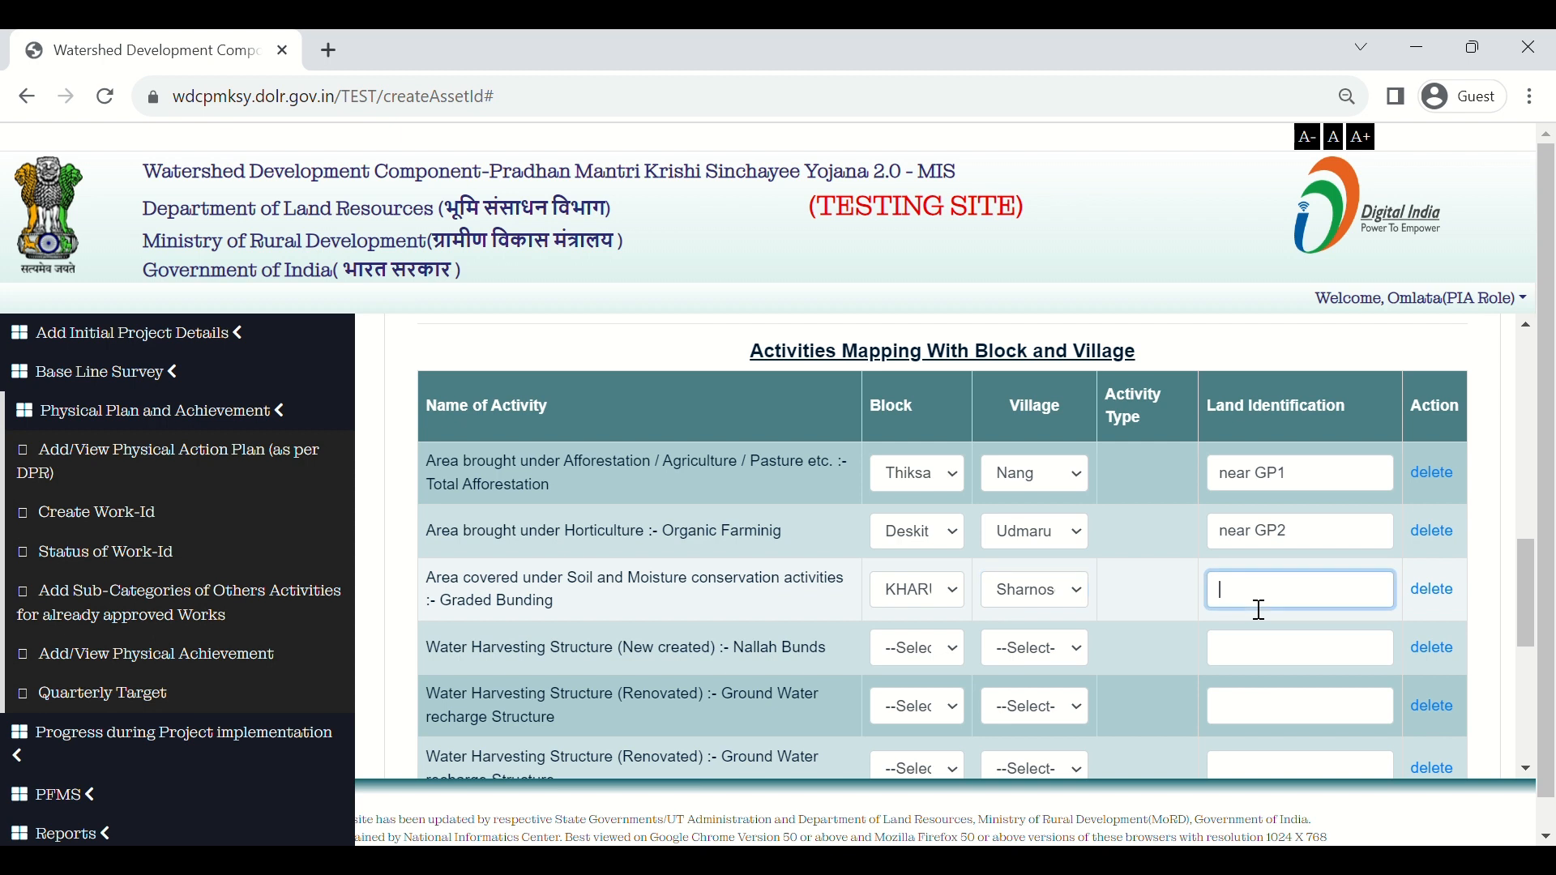
pyautogui.write('near GP1')
pyautogui.press('BackSpace')
pyautogui.write('3')
# Map the Nallah Bunds work to block Thiksa and the village starting with Rambir, with land identification "near GP4"
pyautogui.scroll(-2, 1258, 609)
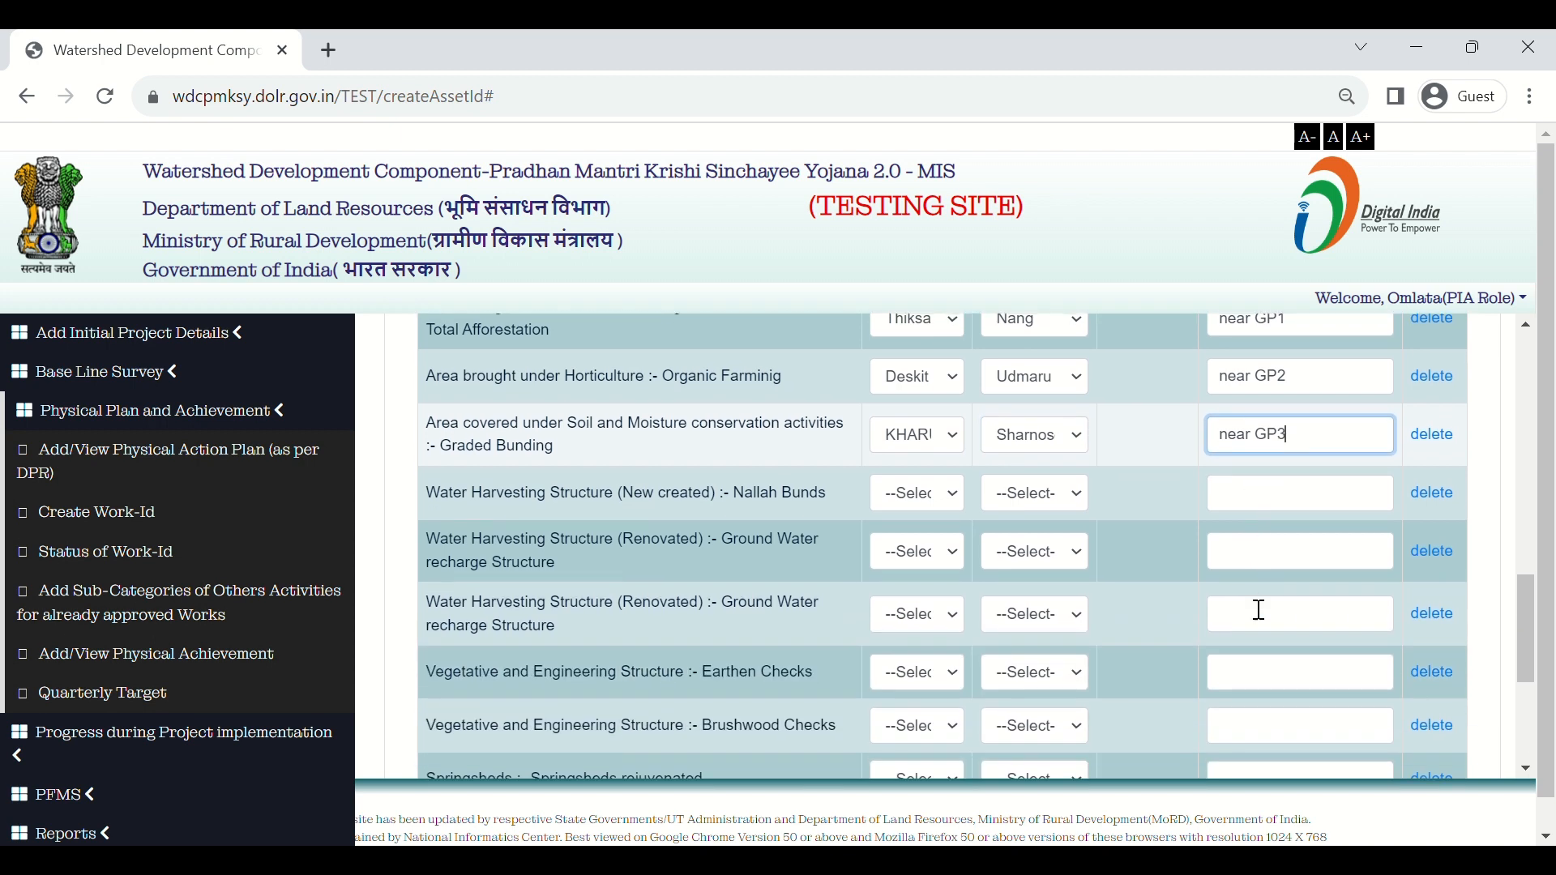
pyautogui.click(908, 507)
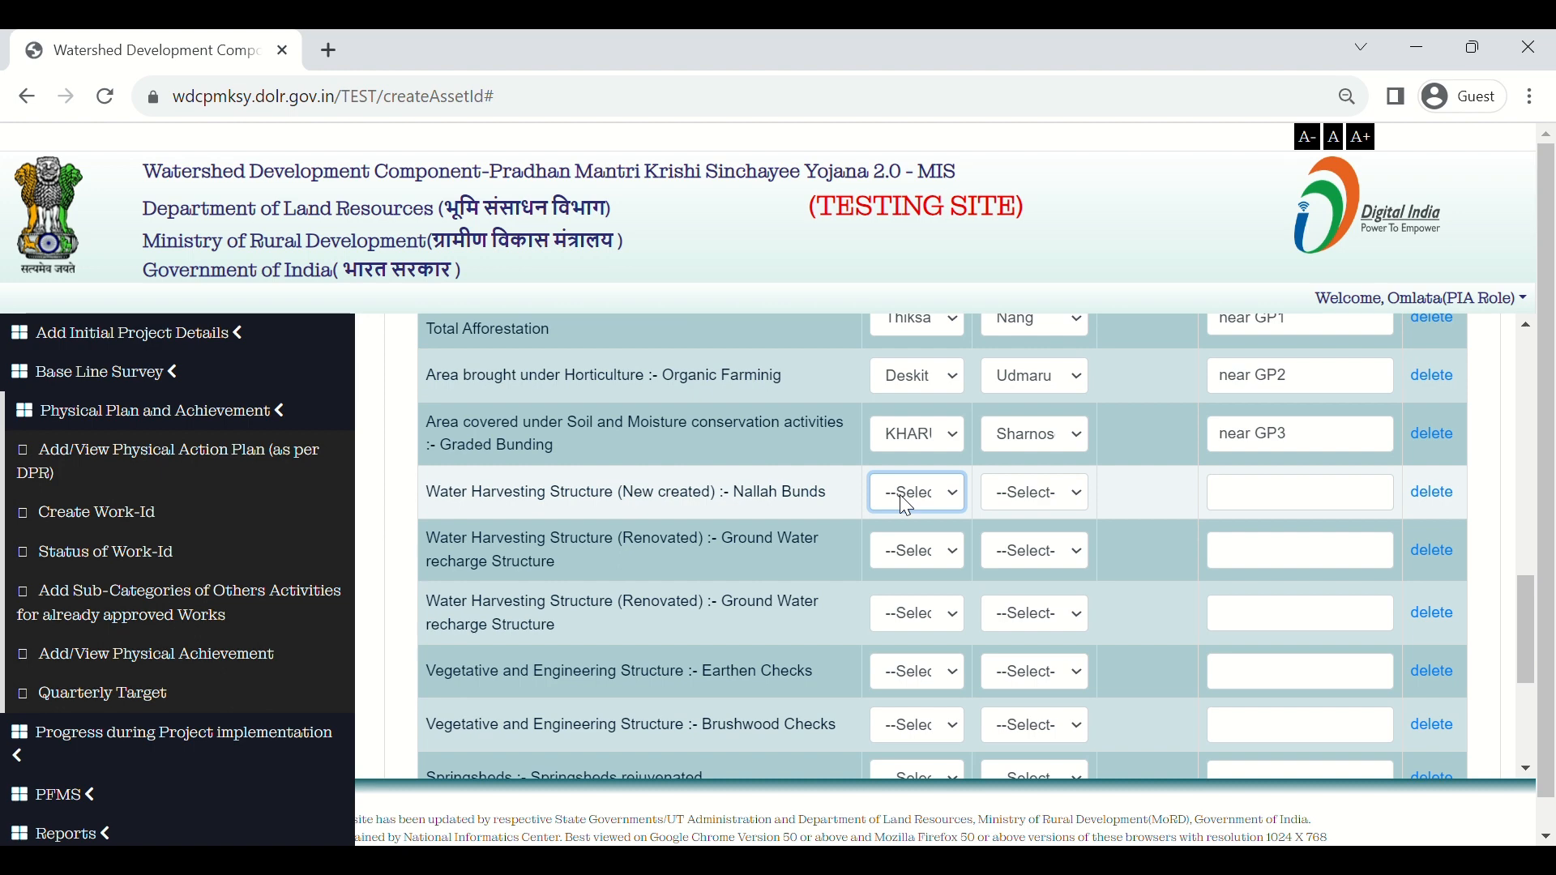
pyautogui.click(921, 541)
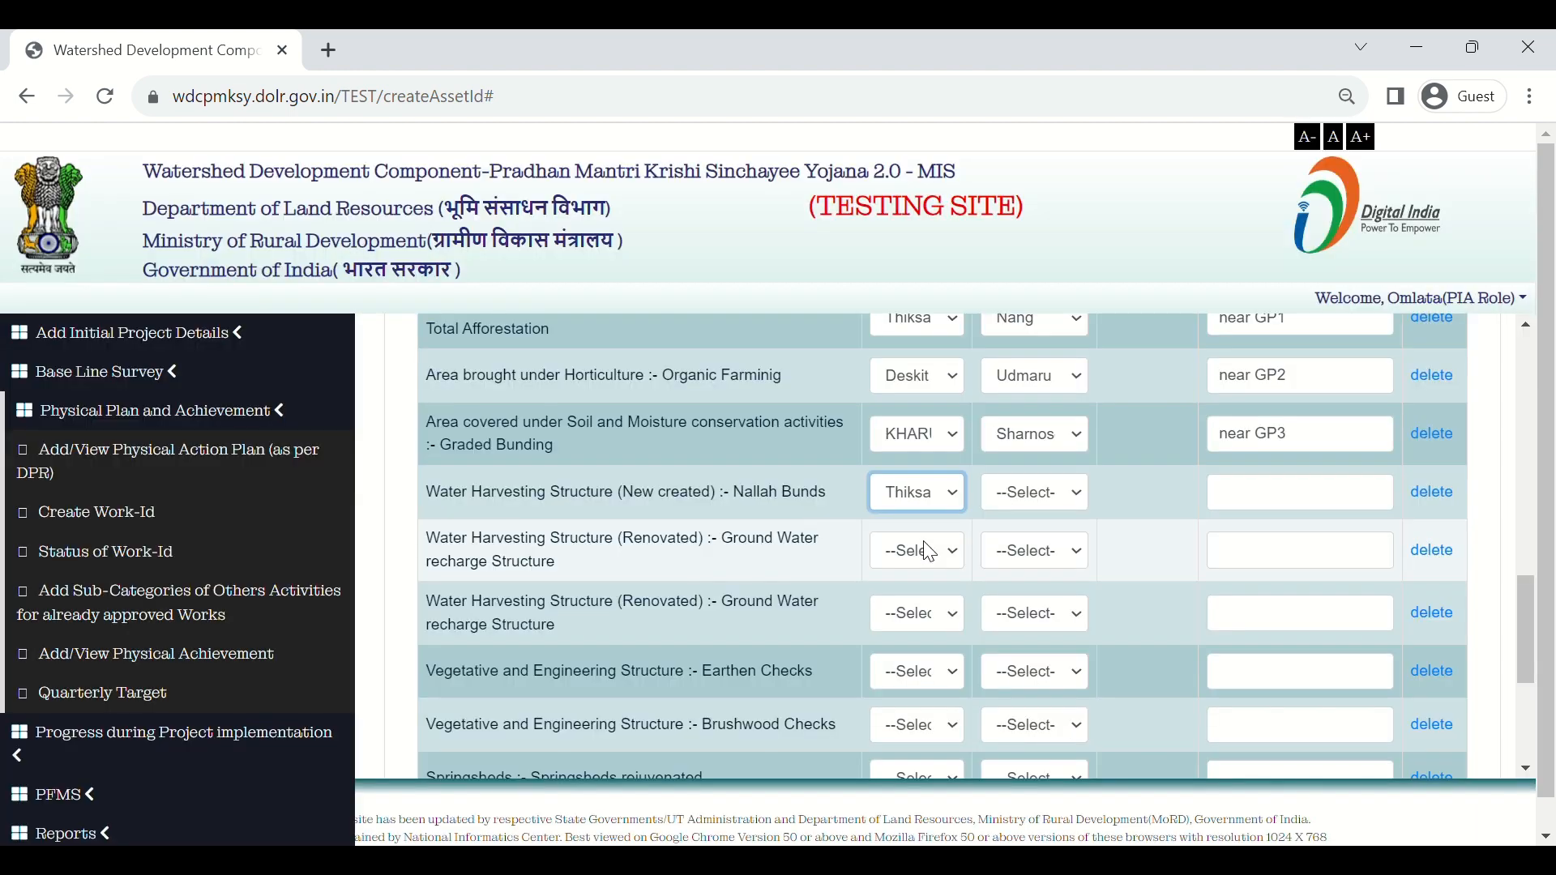
pyautogui.click(1027, 496)
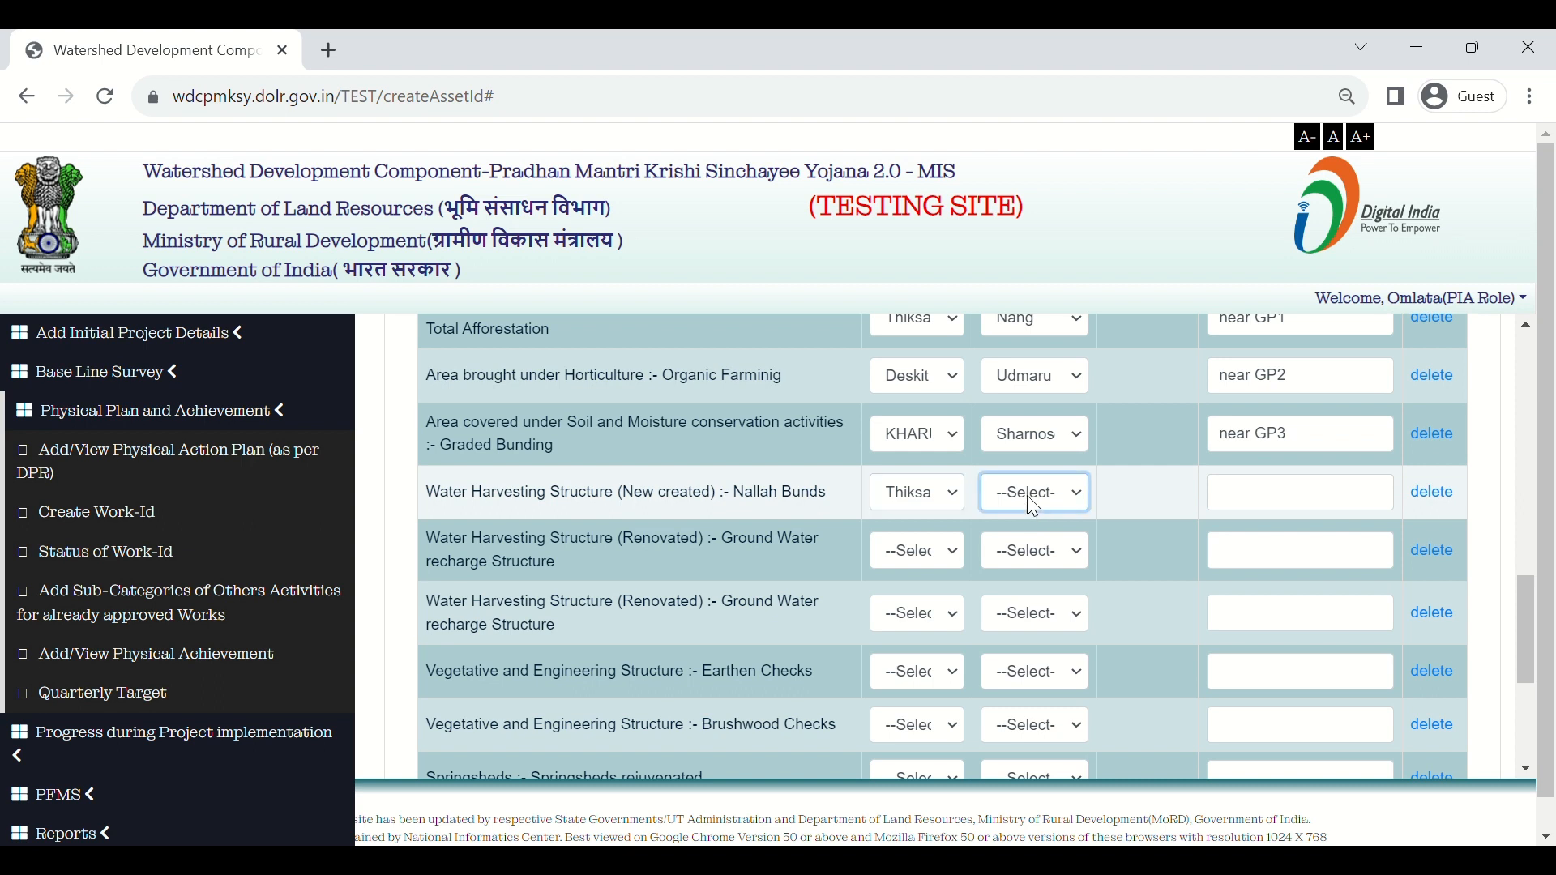
pyautogui.click(1038, 565)
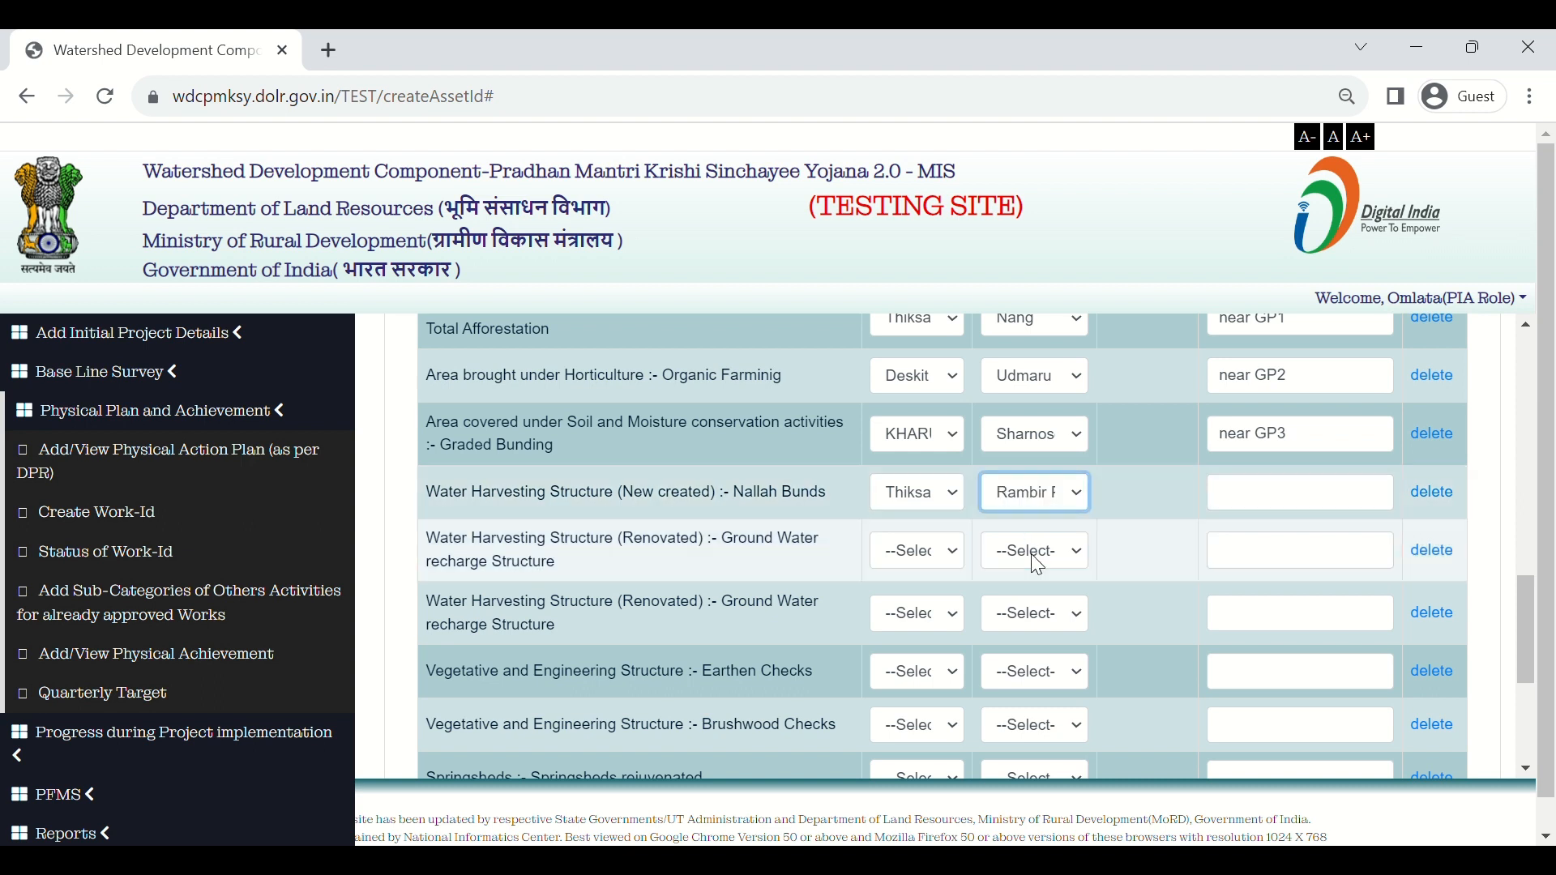
pyautogui.click(1306, 494)
pyautogui.write('near GP1')
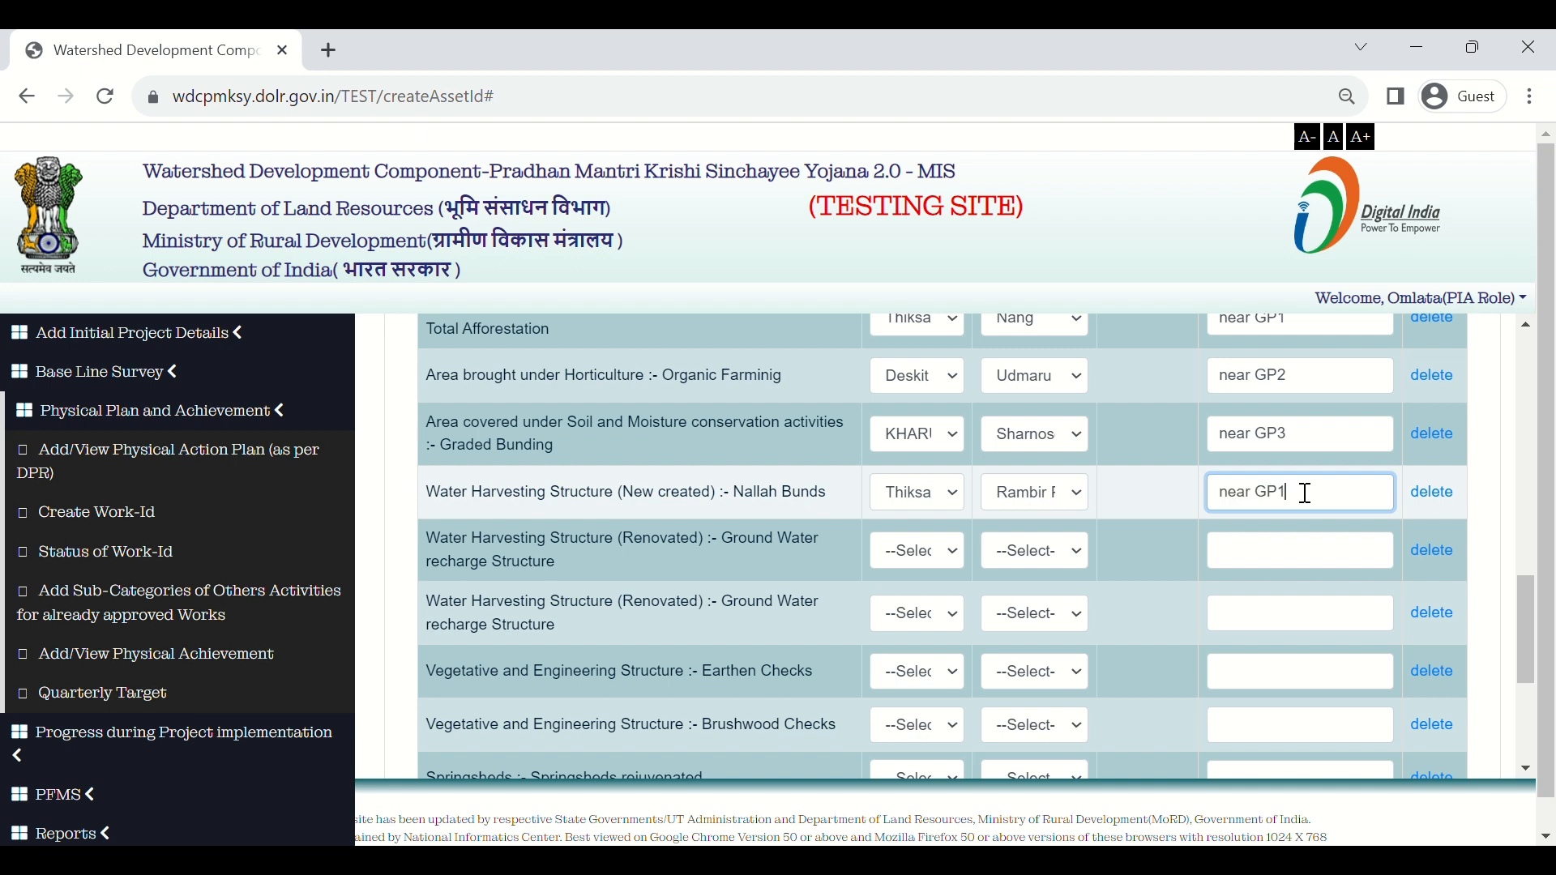
pyautogui.write('4')
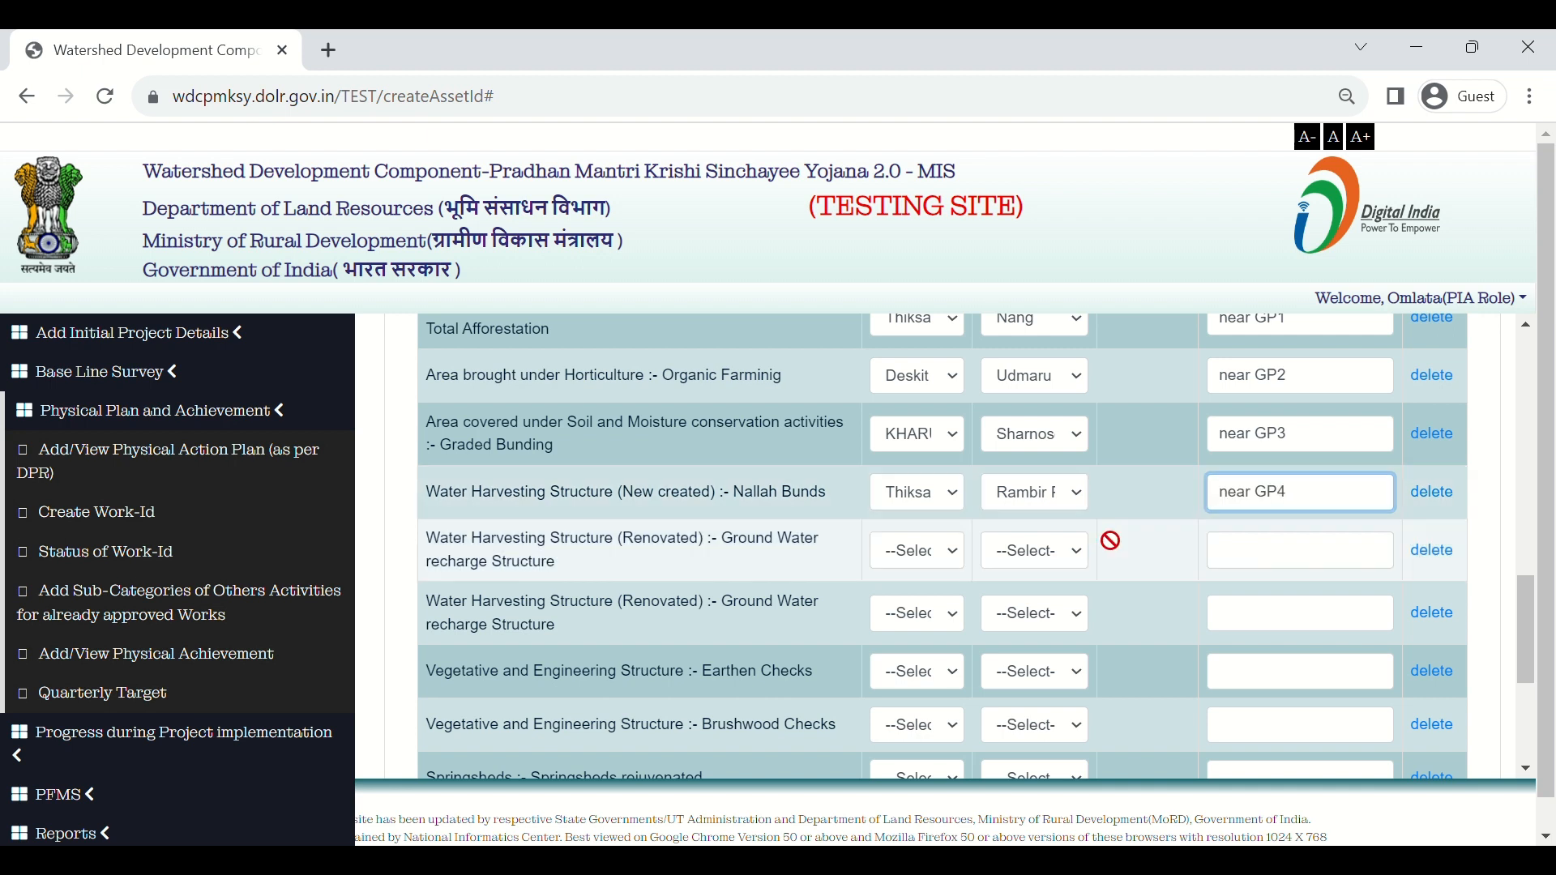
# Map the first renovated Ground Water recharge Structure work to block Deskit and village Largiab, with land identification "near GP5"
pyautogui.click(936, 556)
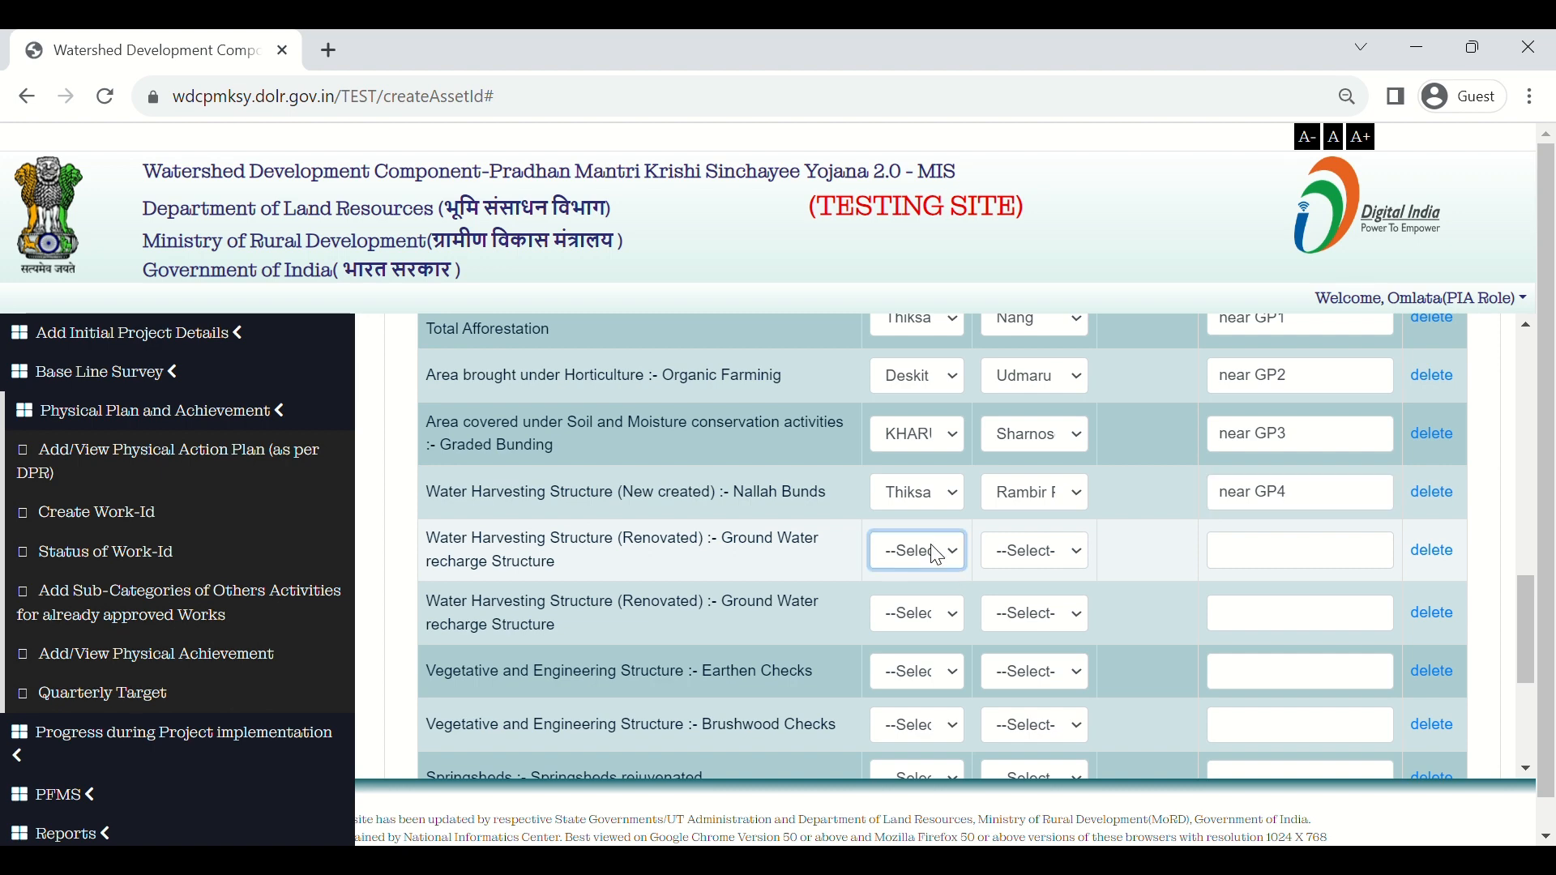
pyautogui.click(912, 615)
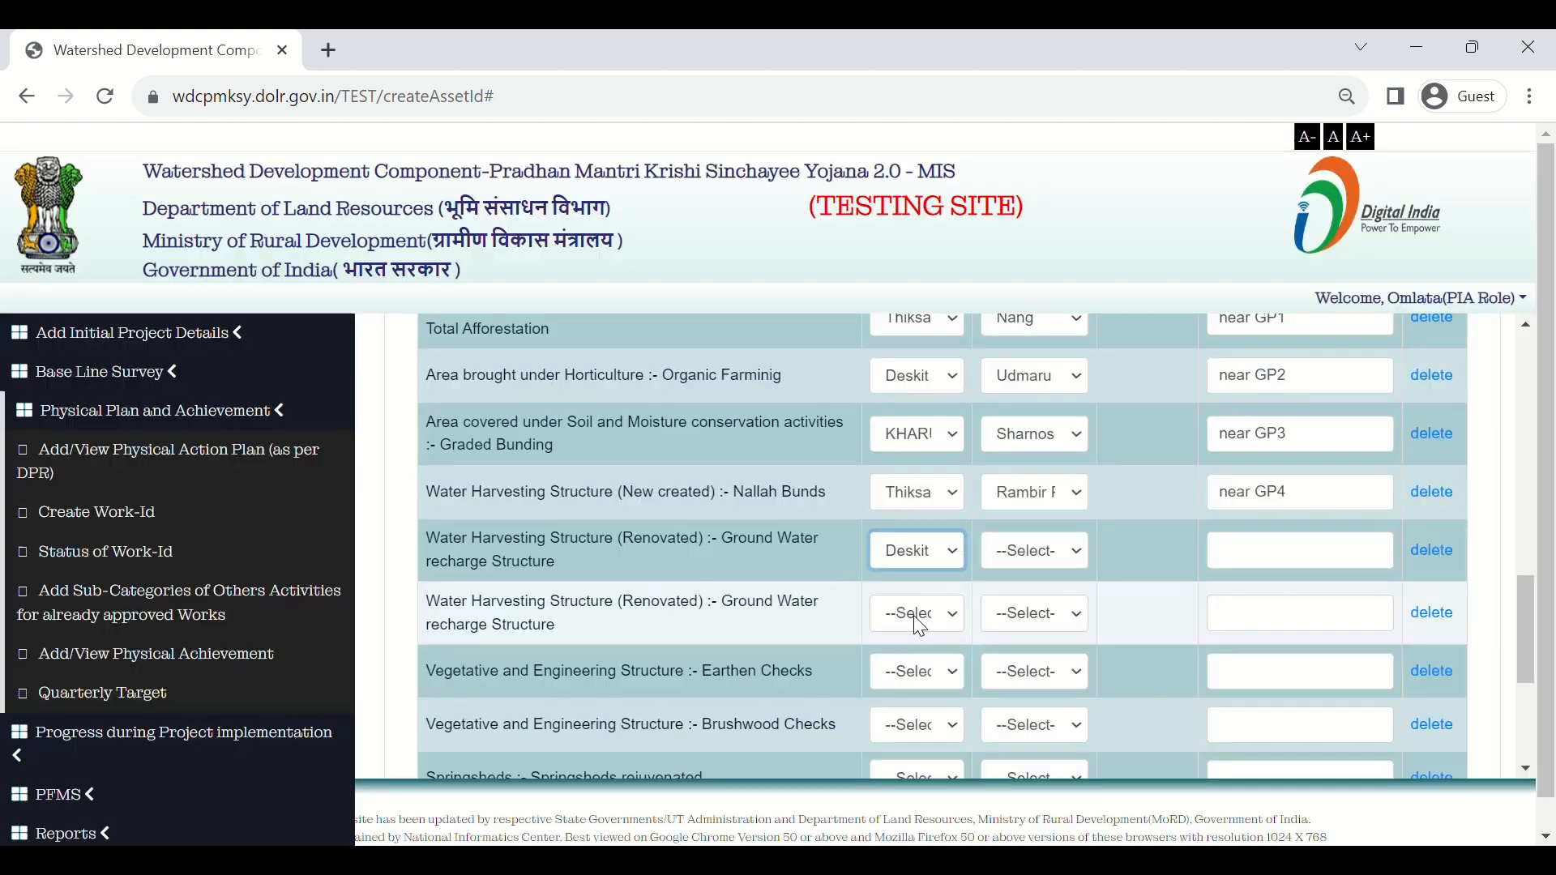
pyautogui.click(1058, 538)
pyautogui.click(1046, 627)
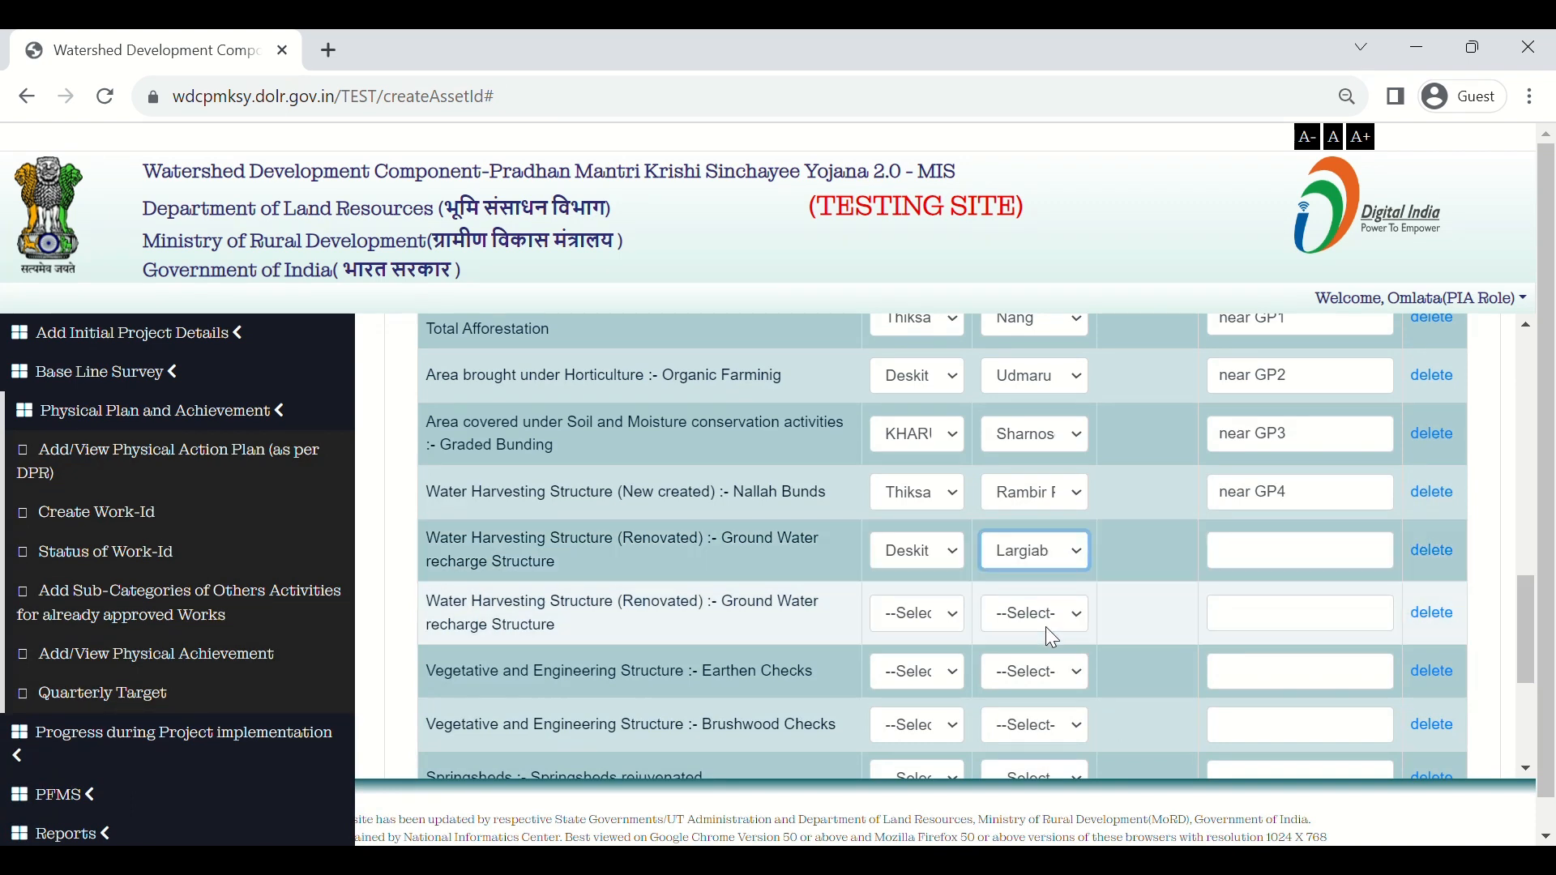
pyautogui.click(1270, 560)
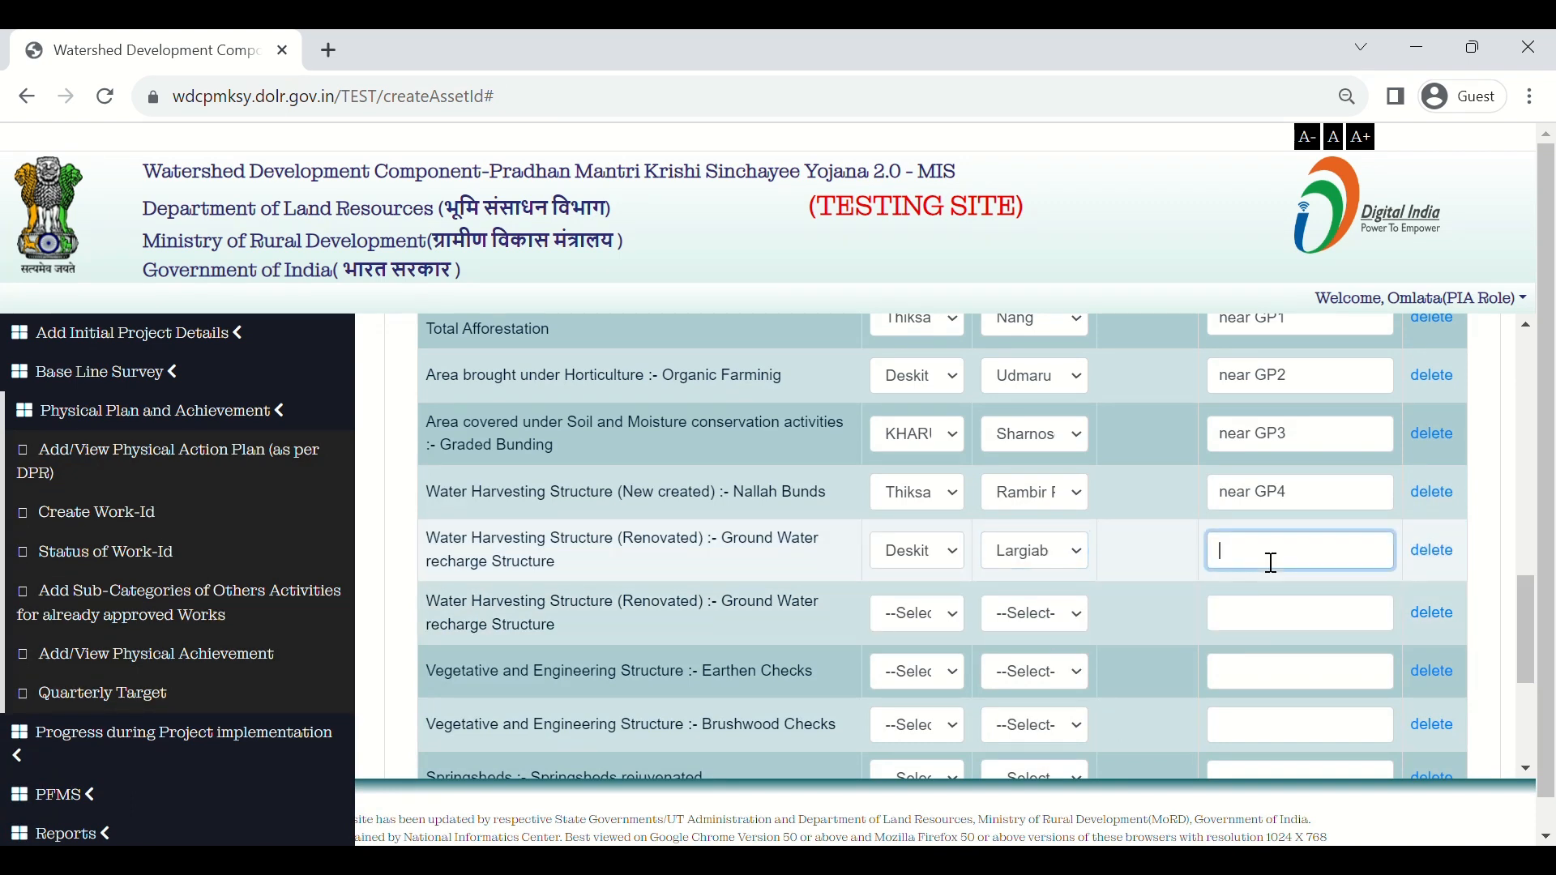
pyautogui.write('near GP1')
pyautogui.write('5')
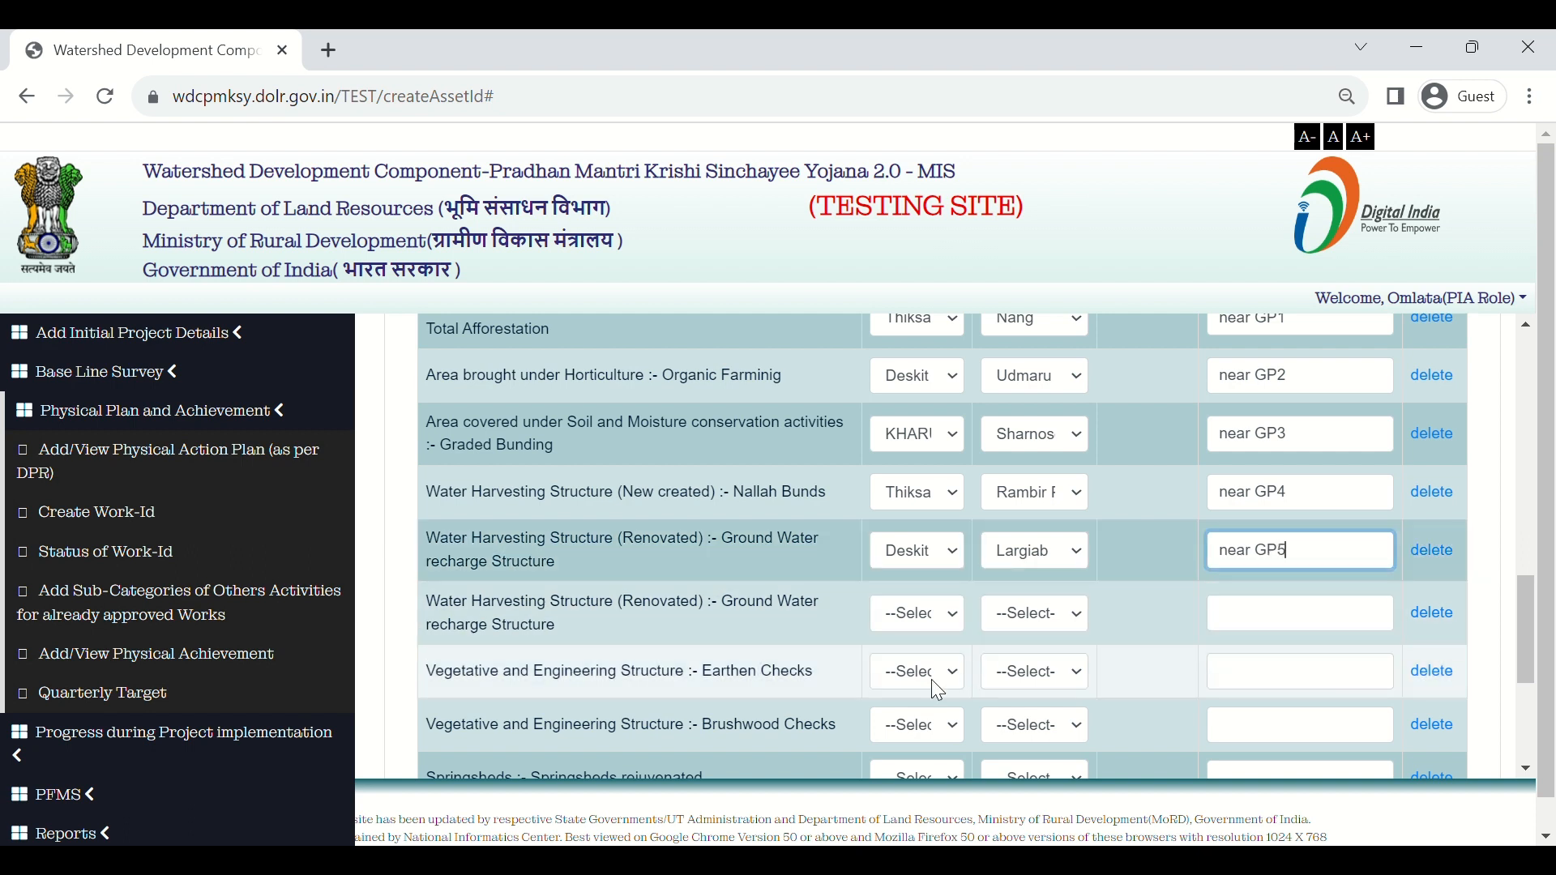
# Map the second renovated Ground Water recharge Structure work to block KHARU and village Sharnos, with land identification "near GP6"
pyautogui.click(926, 617)
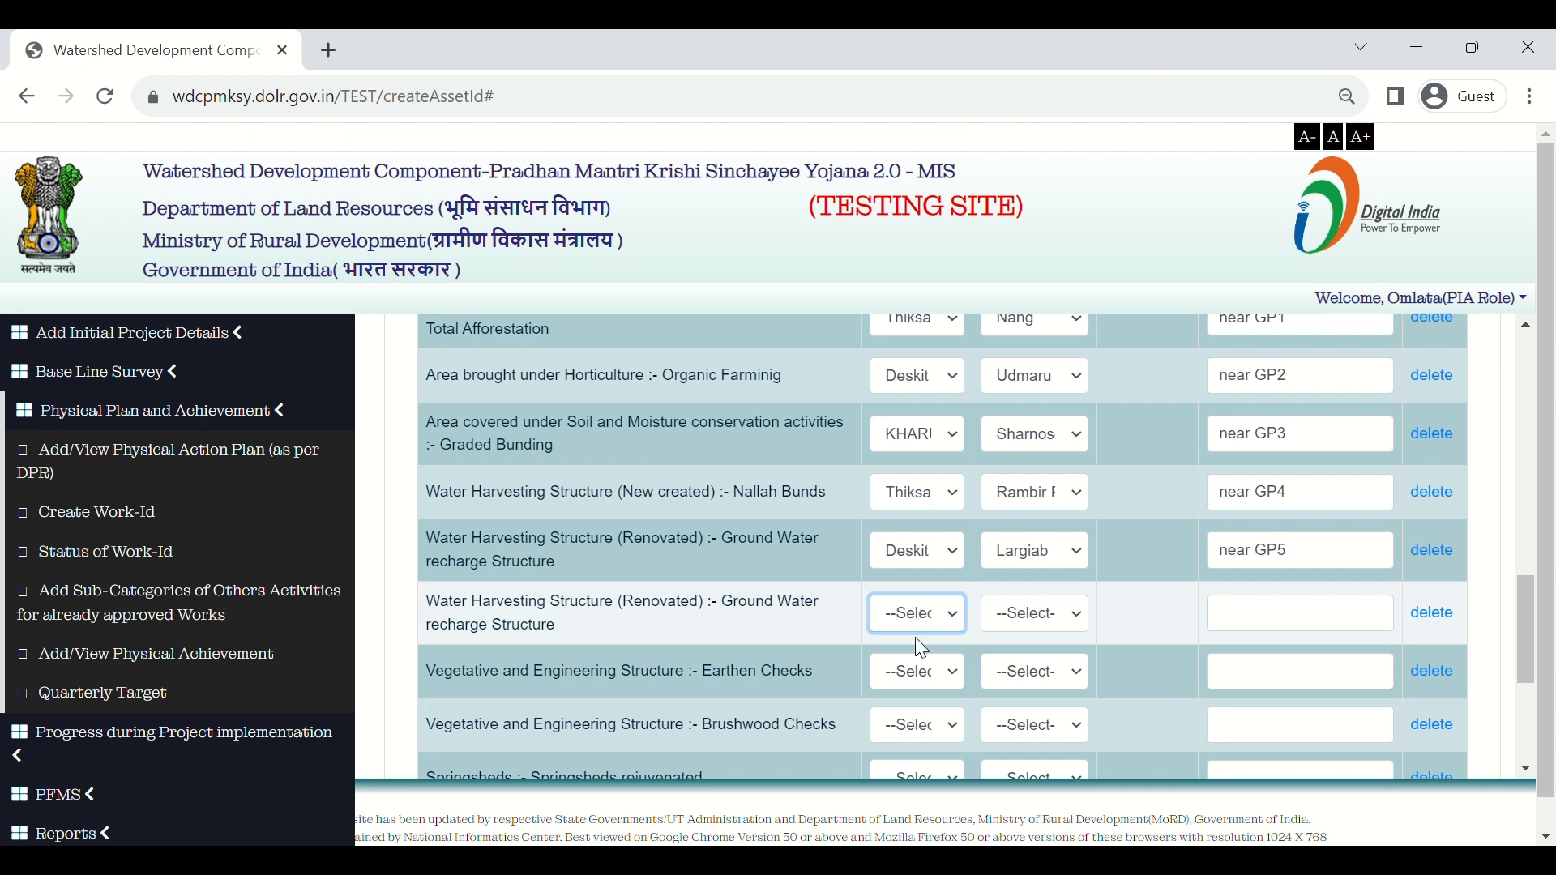
pyautogui.click(910, 693)
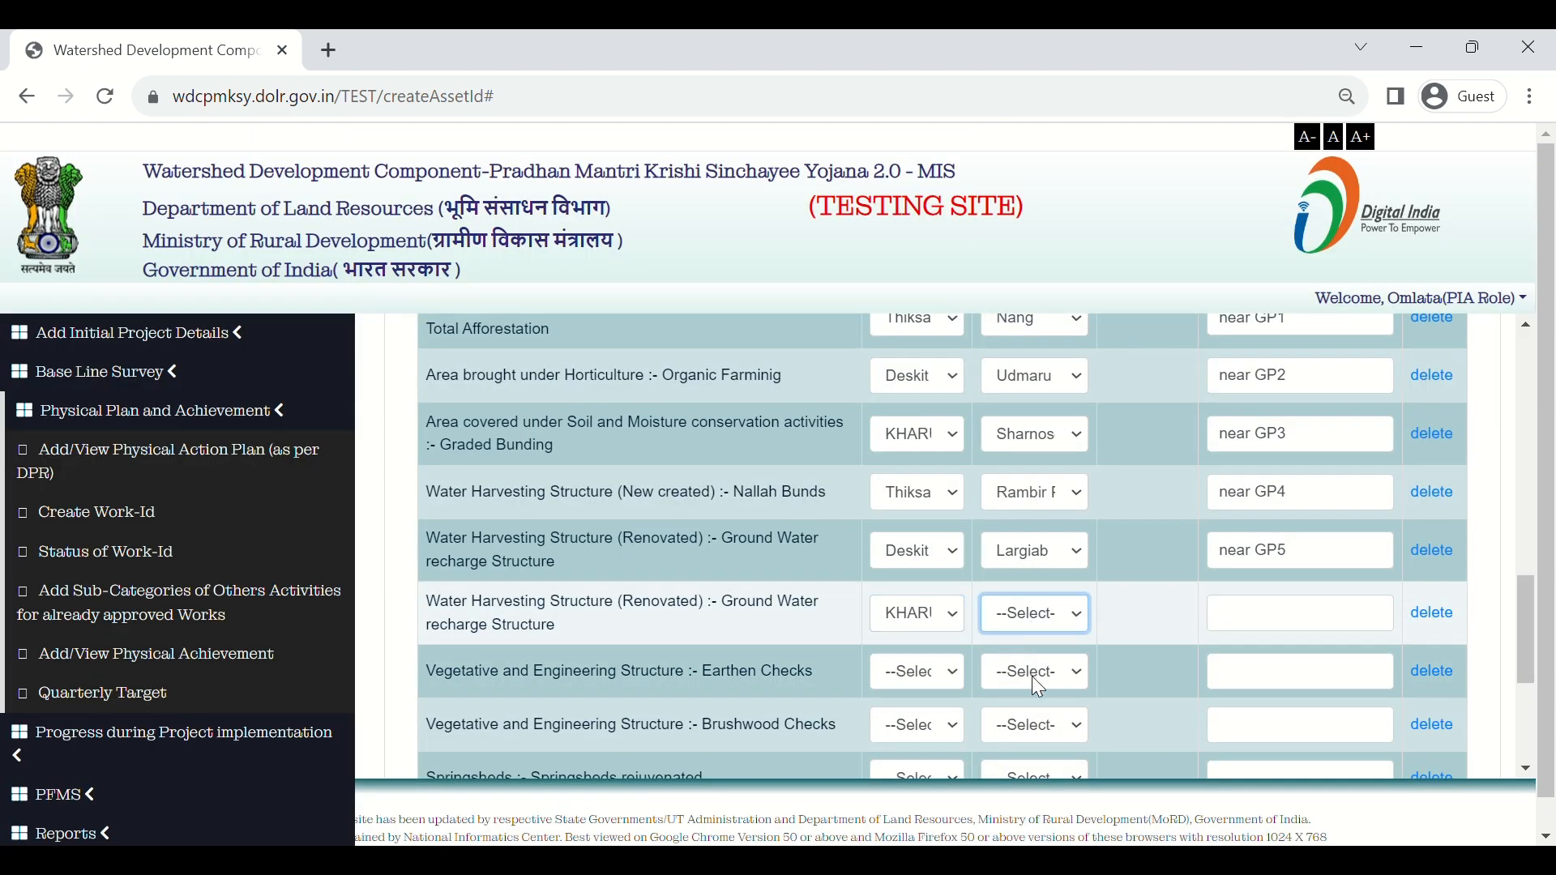
pyautogui.press('Down')
pyautogui.click(1307, 628)
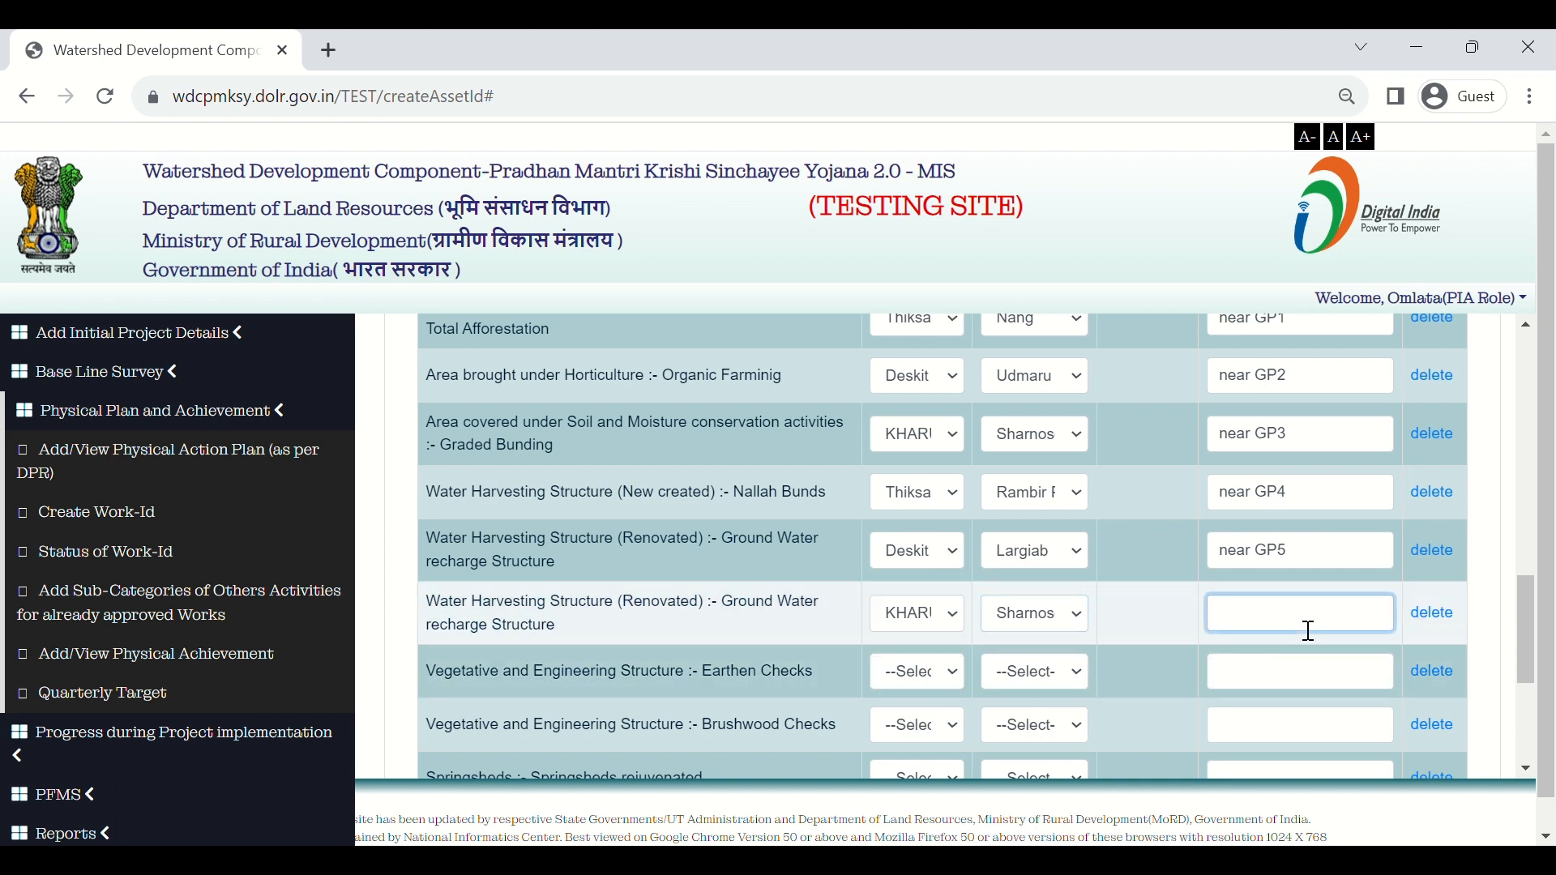
pyautogui.write('near GP1')
pyautogui.press('BackSpace')
pyautogui.write('6')
# Map the Earthen Checks work to block Thiksa and the village starting with Rambir, with land identification "near GP7"
pyautogui.scroll(-2, 1305, 629)
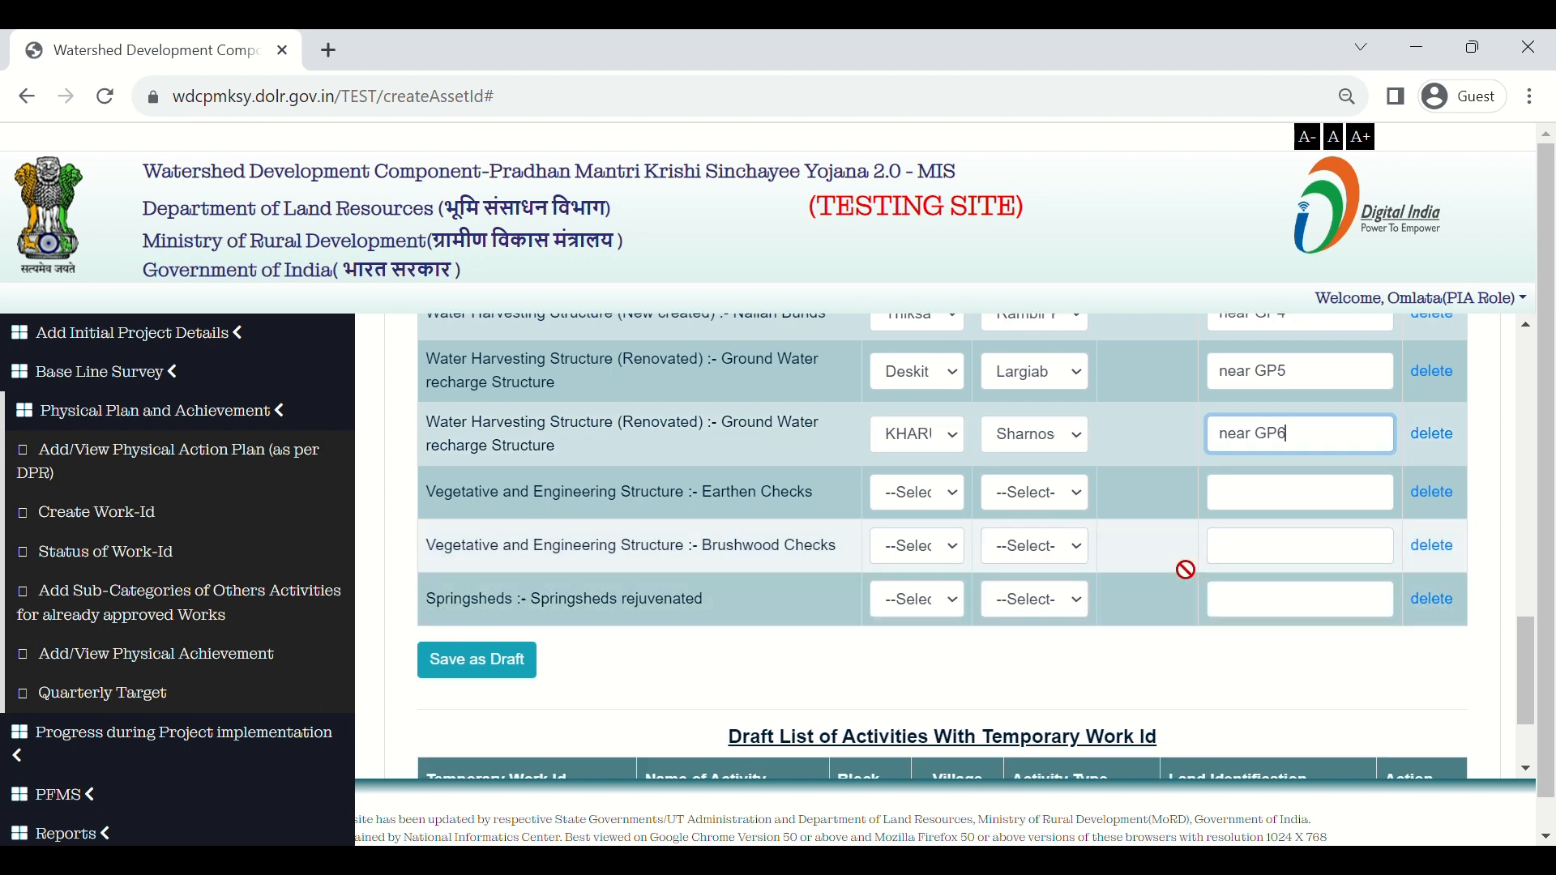
pyautogui.click(910, 496)
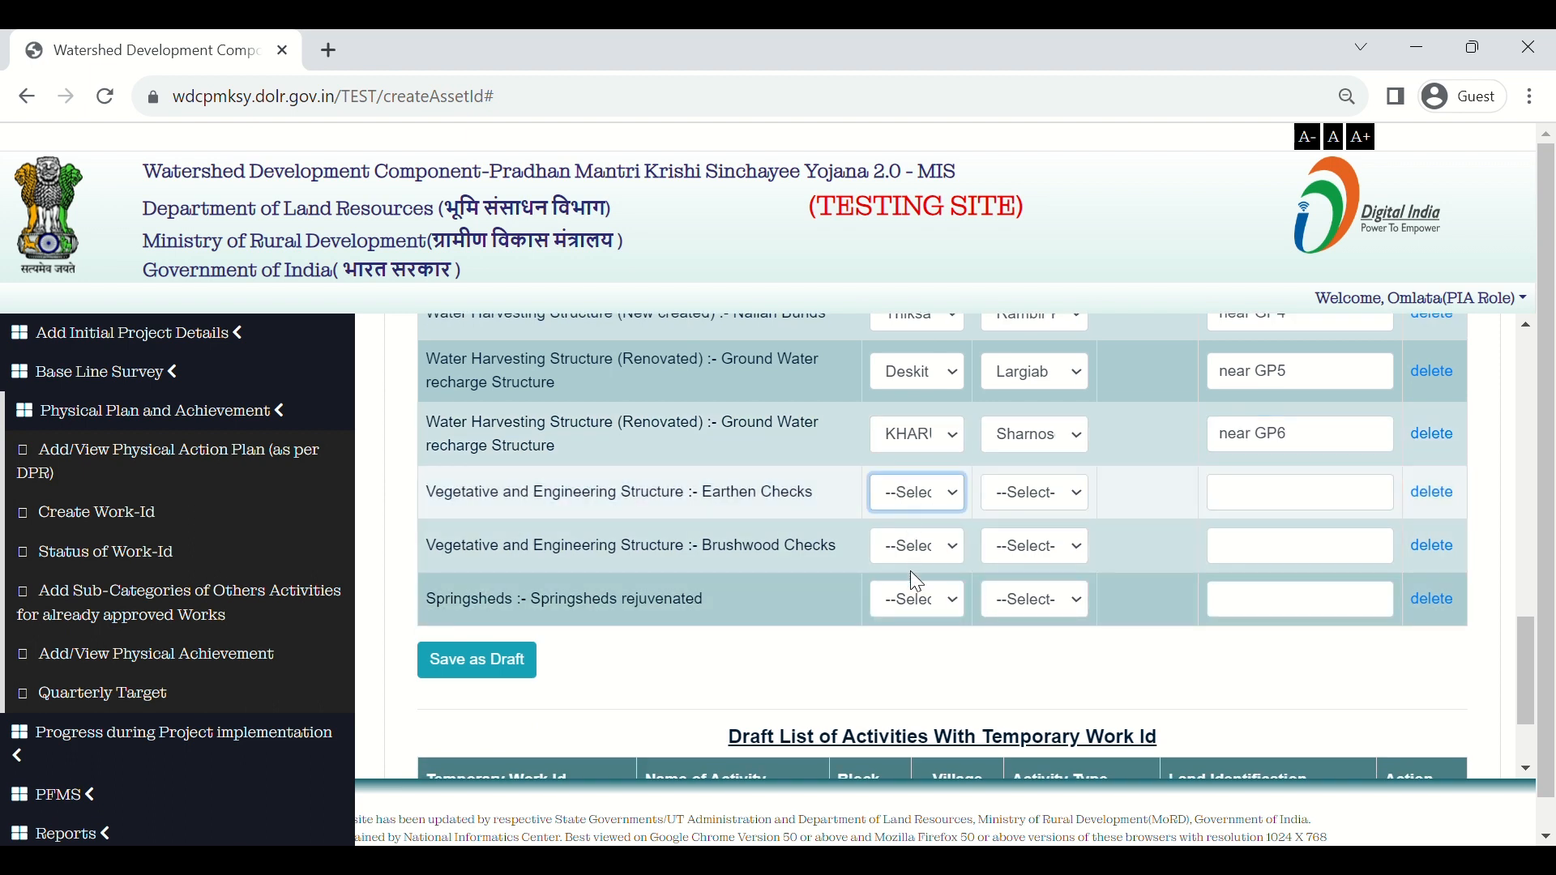
pyautogui.click(927, 543)
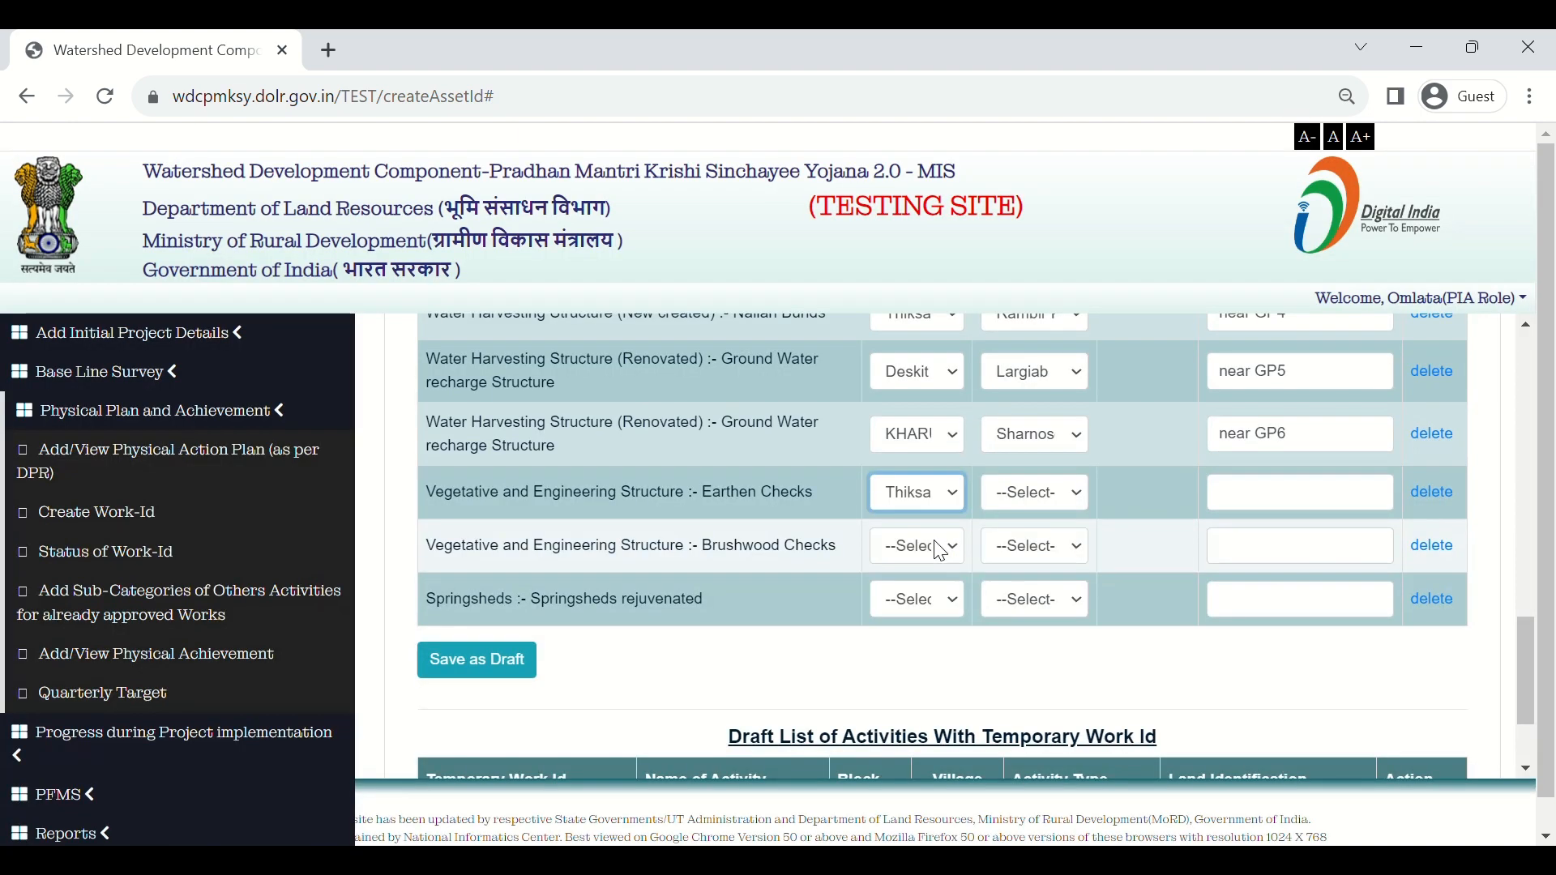
pyautogui.click(1044, 502)
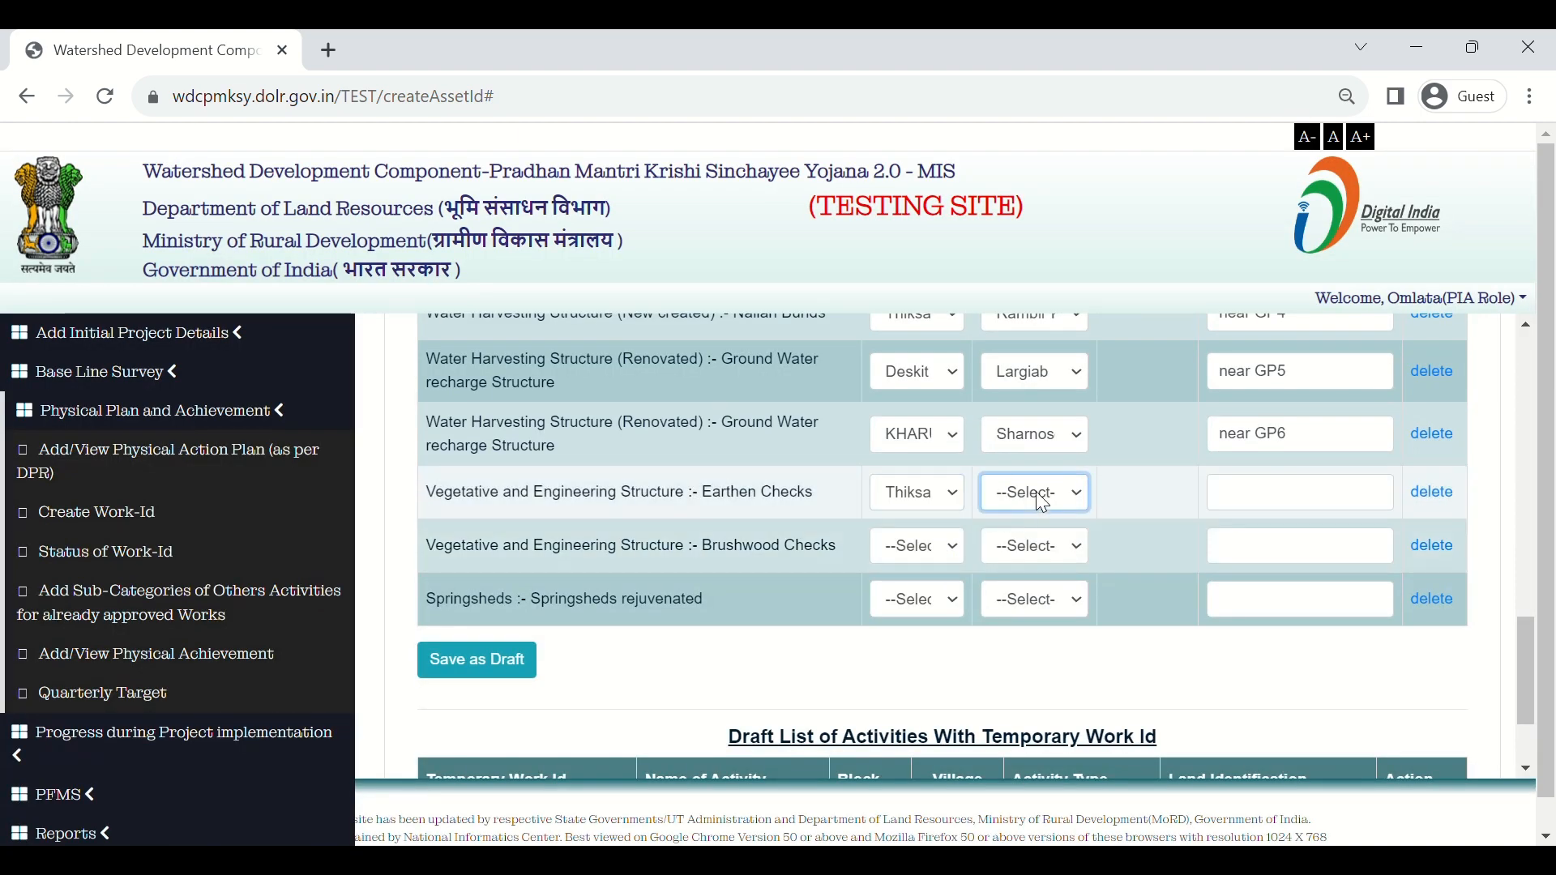
pyautogui.click(1042, 552)
pyautogui.click(1295, 503)
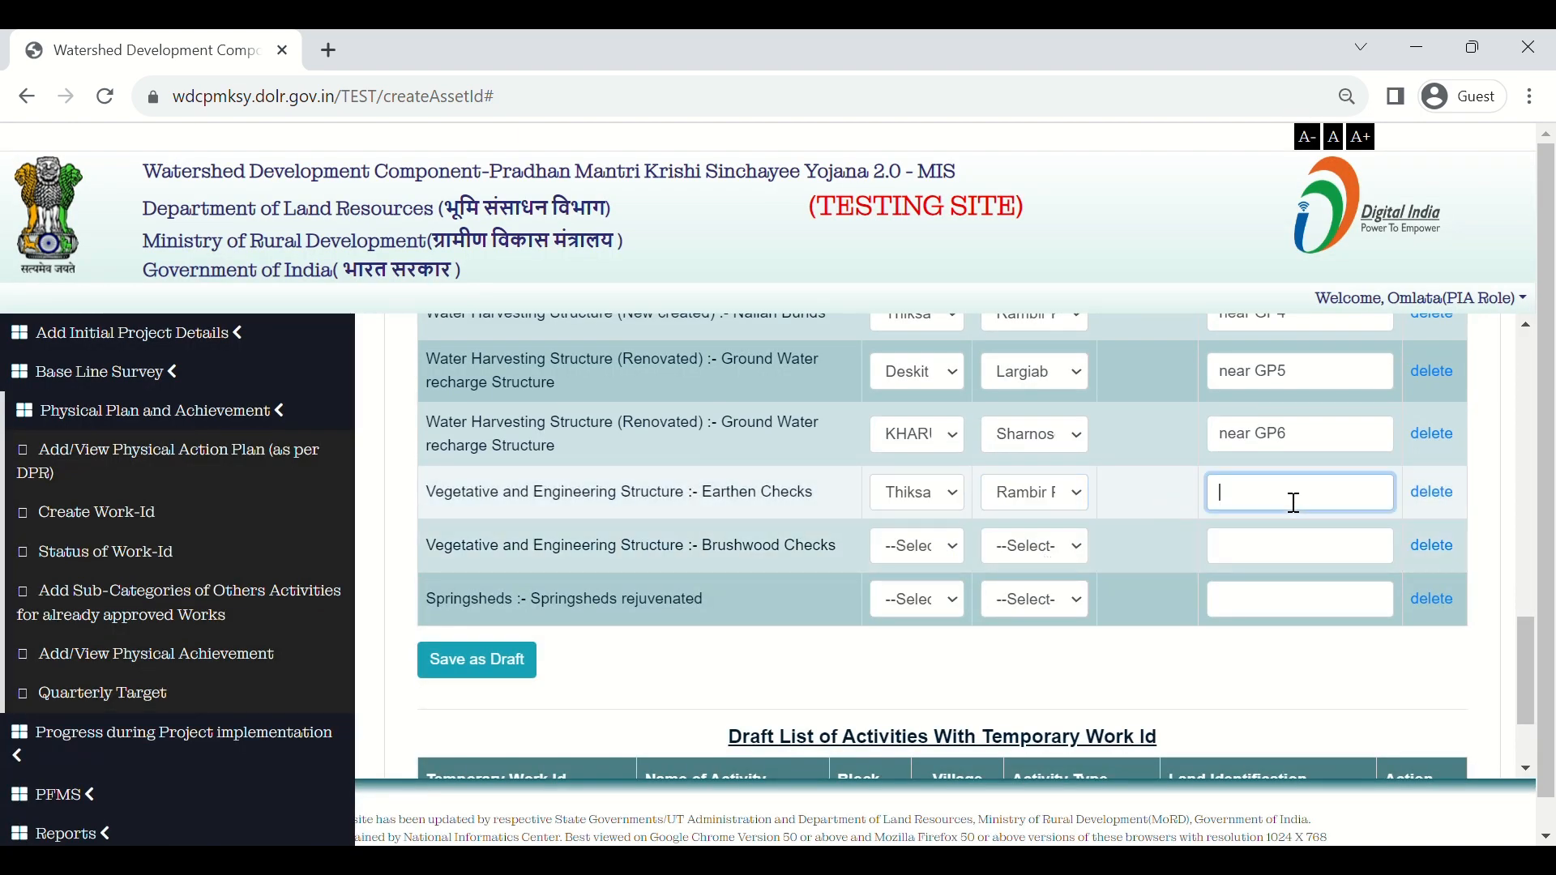
pyautogui.write('near GP17')
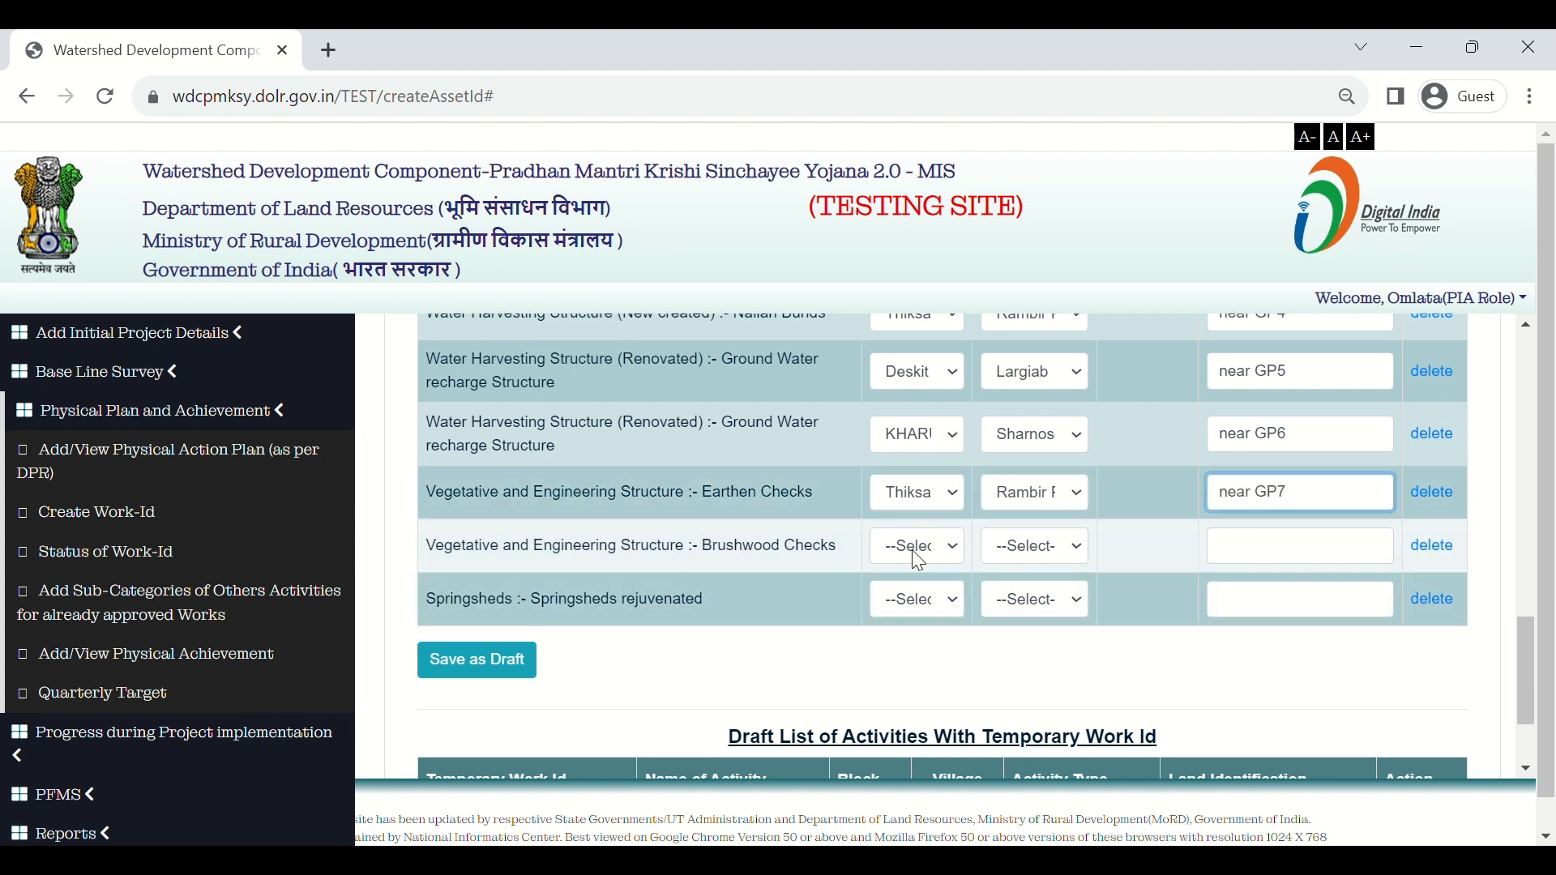
# Map the Brushwood Checks work to block KHARU and the village starting with Langoko, with land identification "near GP8"
pyautogui.click(913, 552)
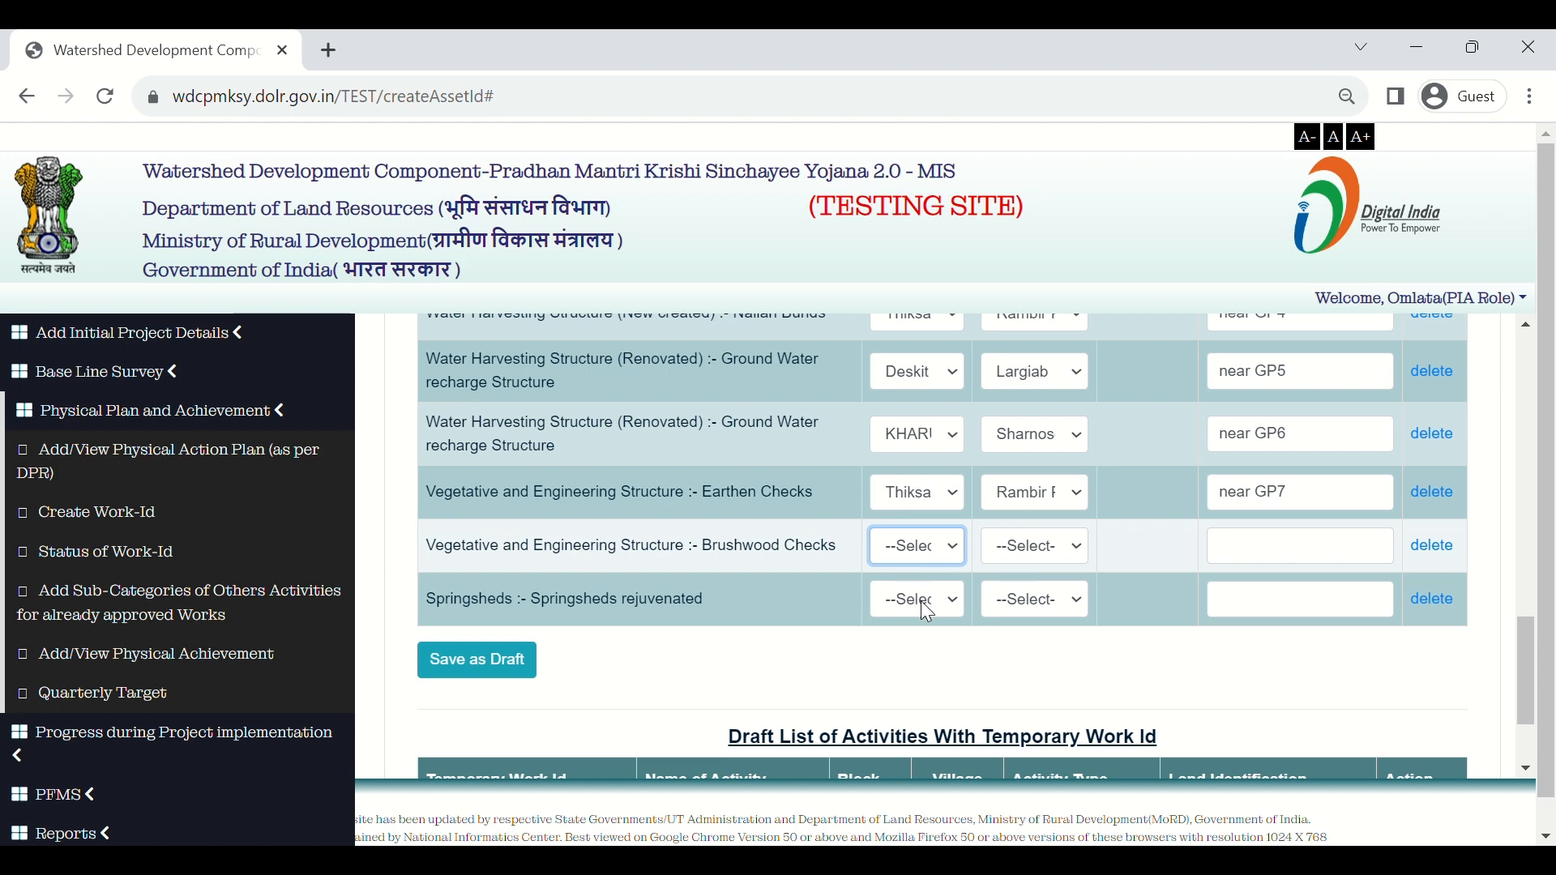
pyautogui.press('k')
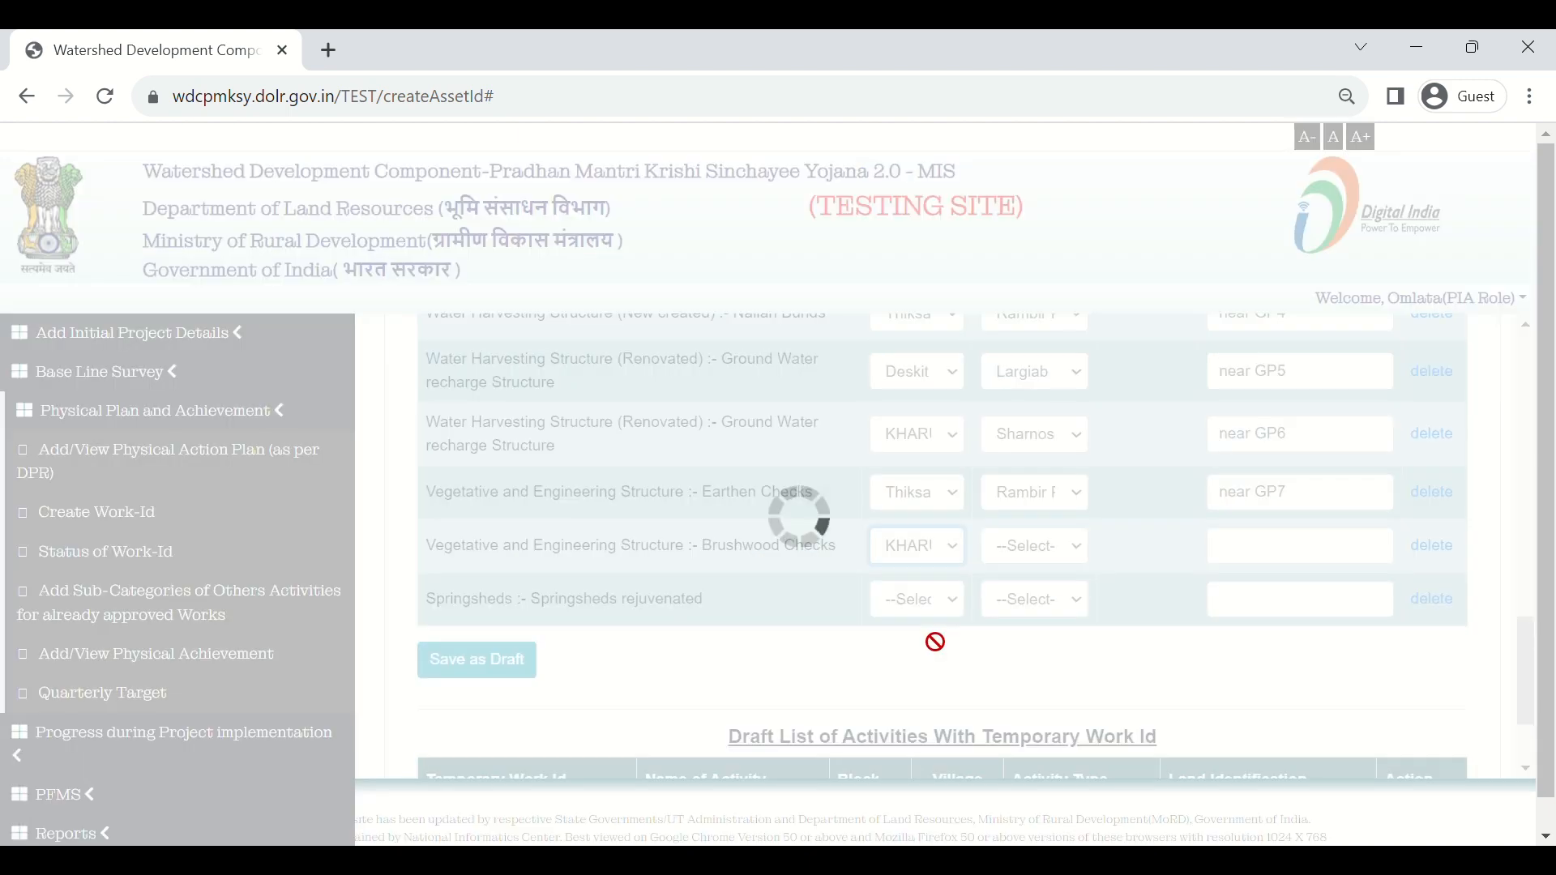
pyautogui.press('Tab')
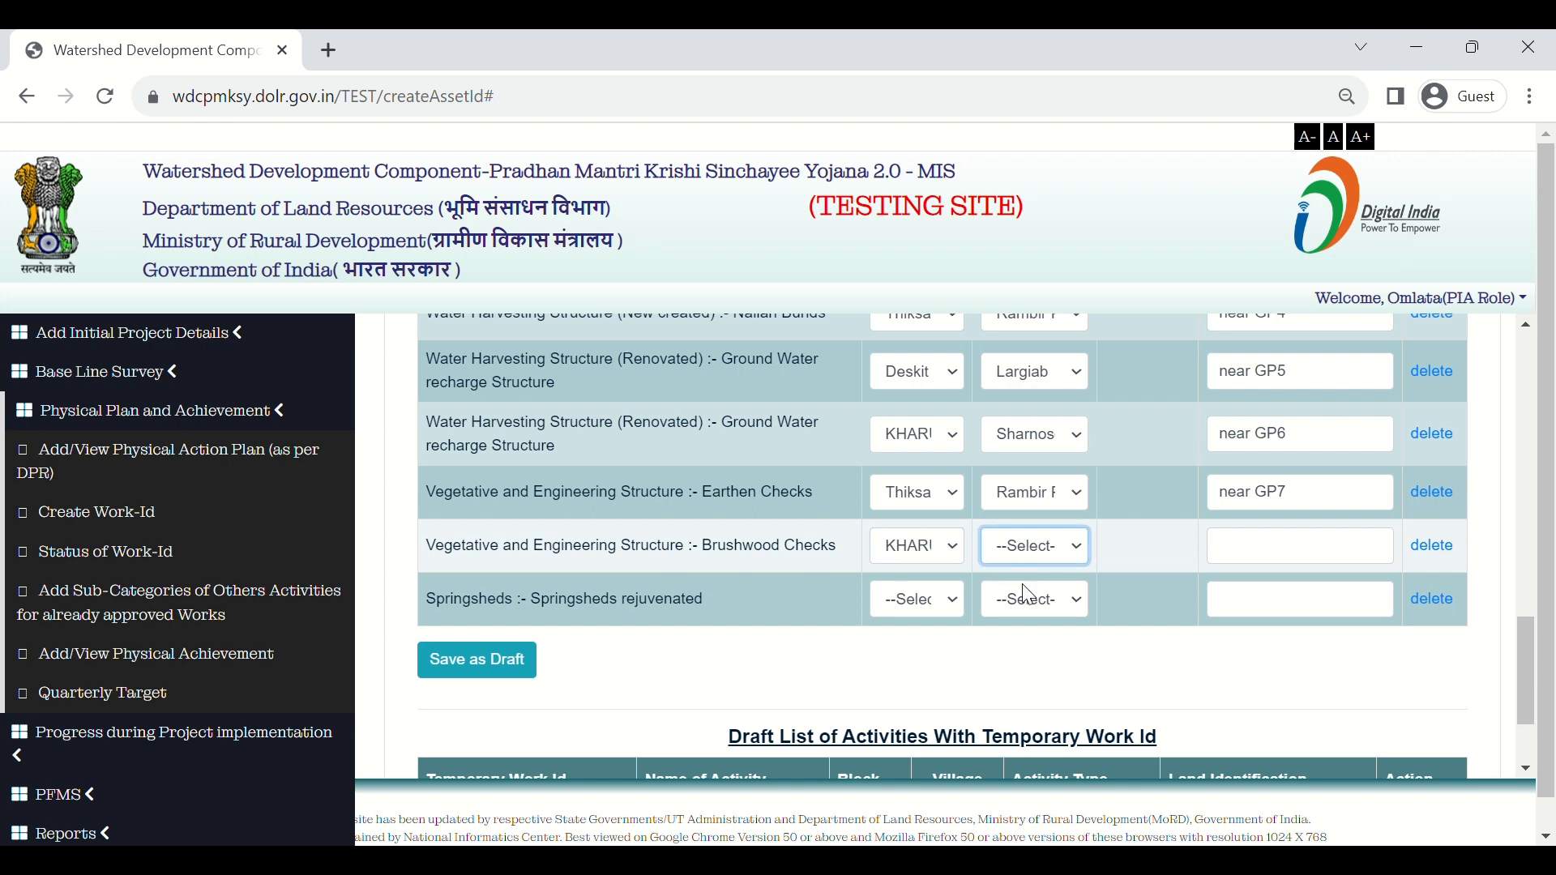
pyautogui.press('l')
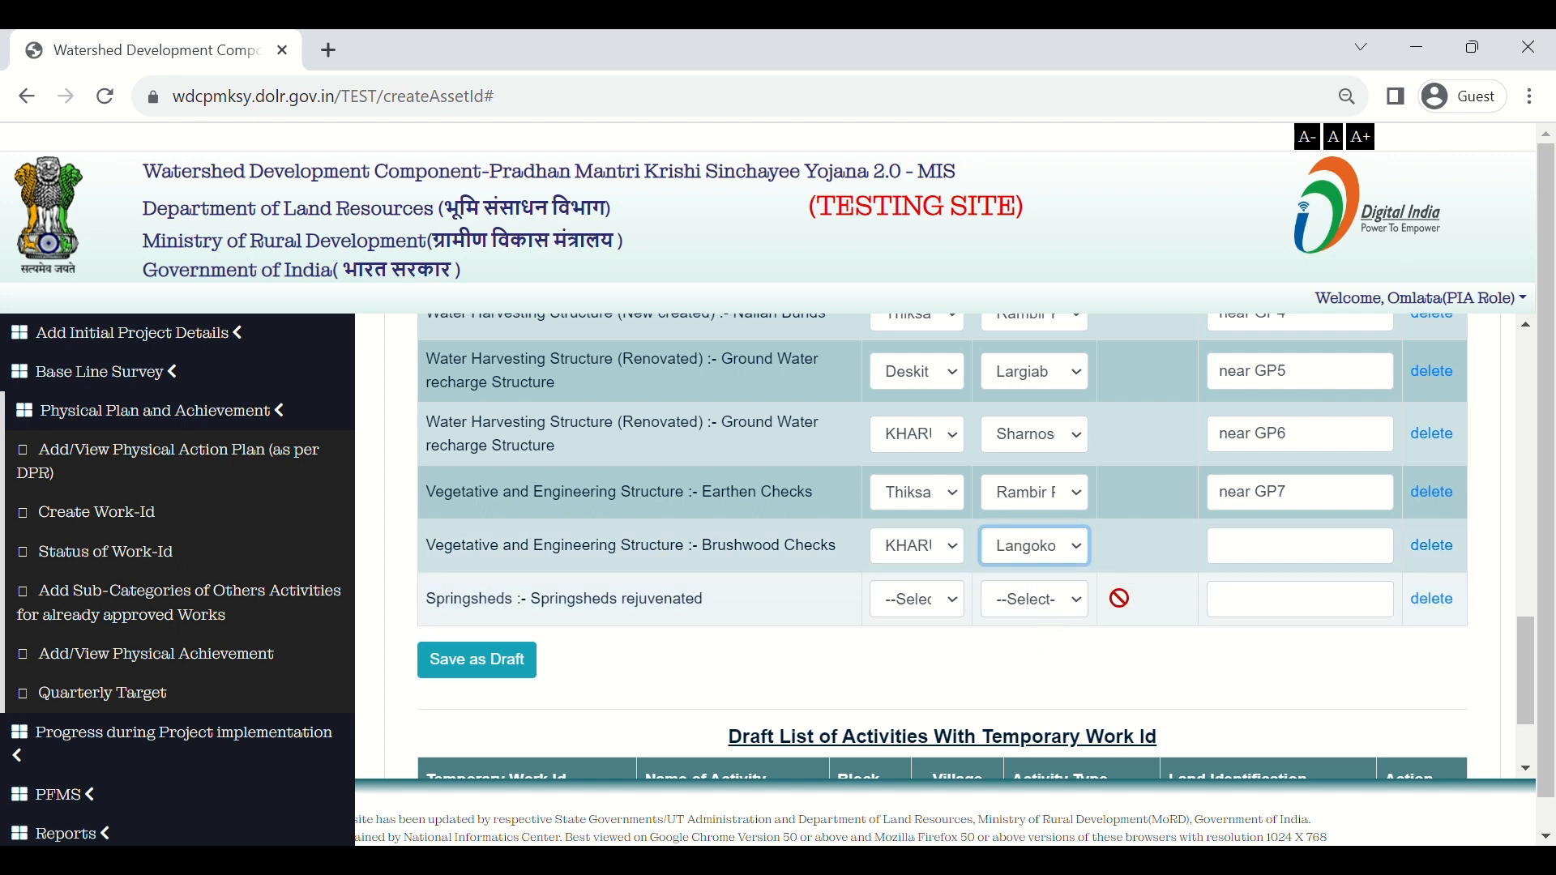
pyautogui.click(1284, 559)
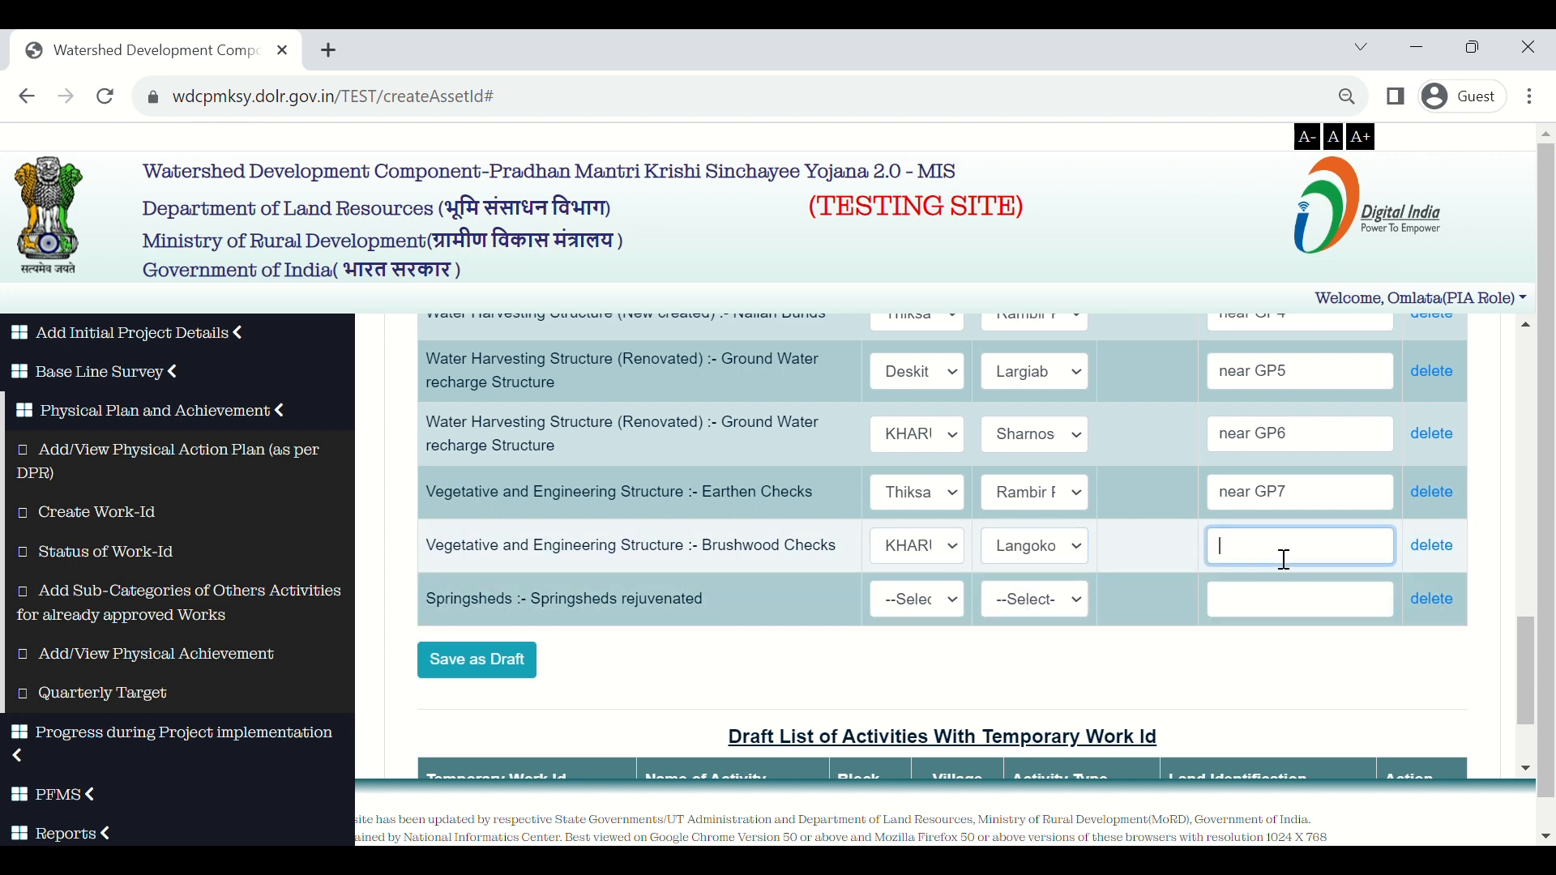
pyautogui.write('near GP8')
# Map the Springsheds rejuvenated work to block Thiksa and village Nang, with land identification "near GP9"
pyautogui.click(921, 597)
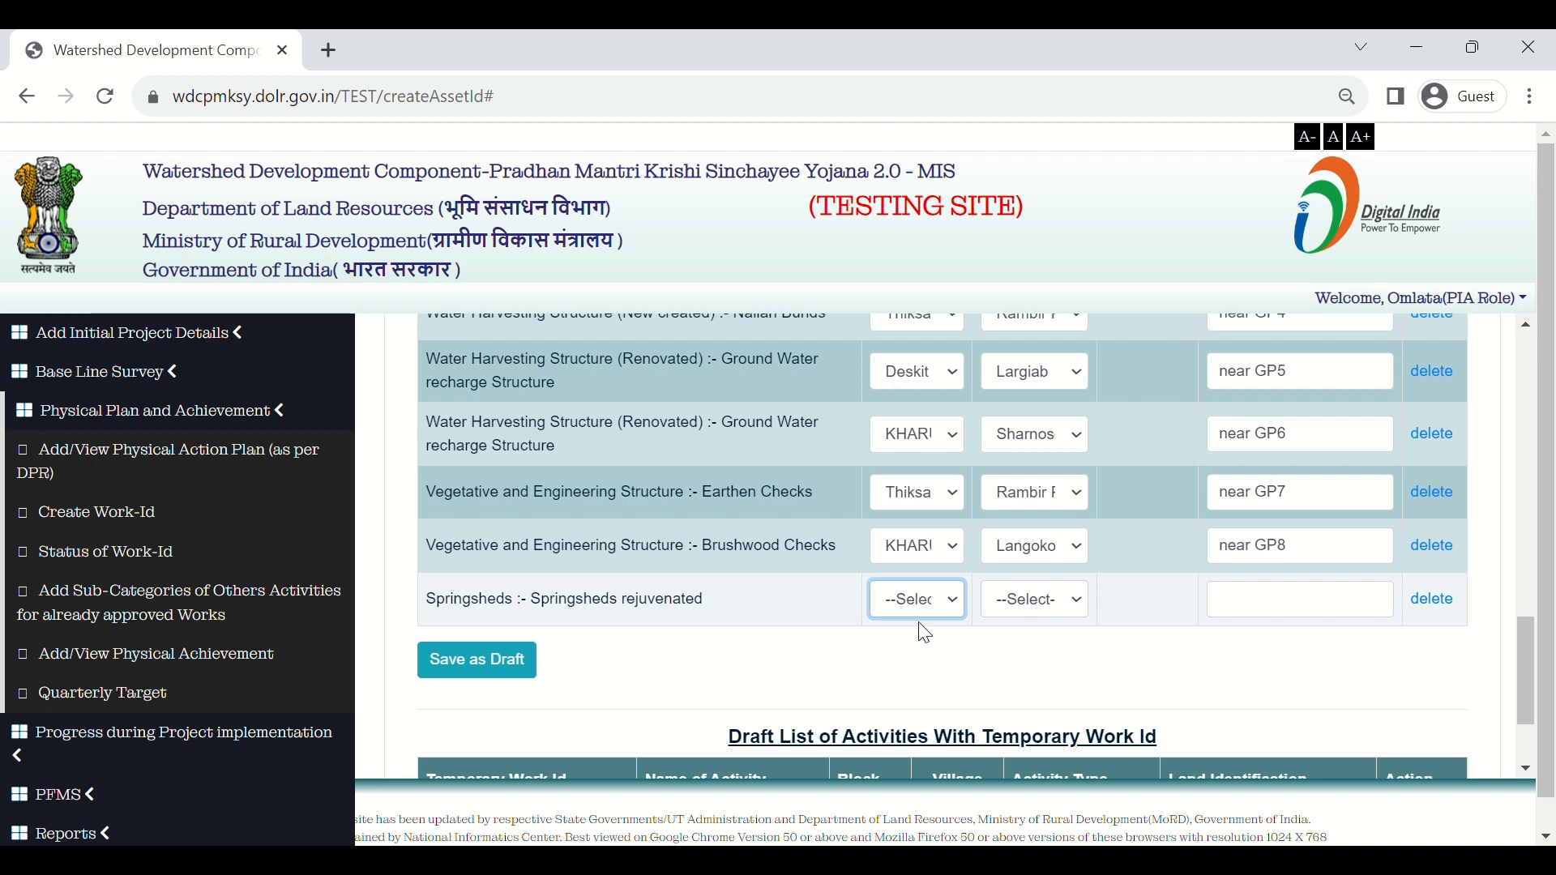
pyautogui.press('t')
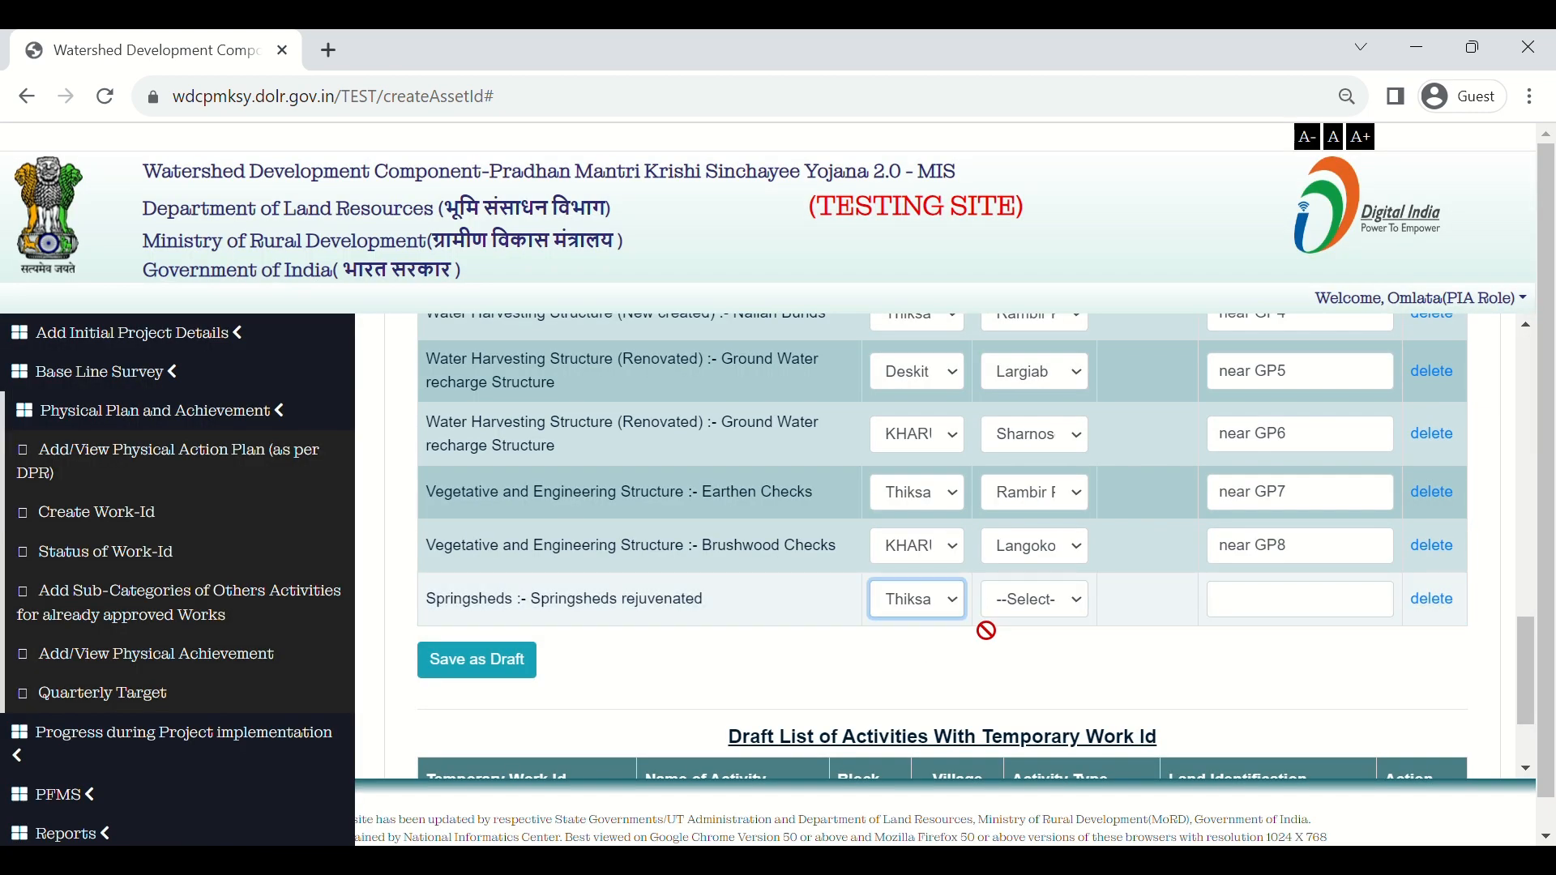
pyautogui.click(1042, 601)
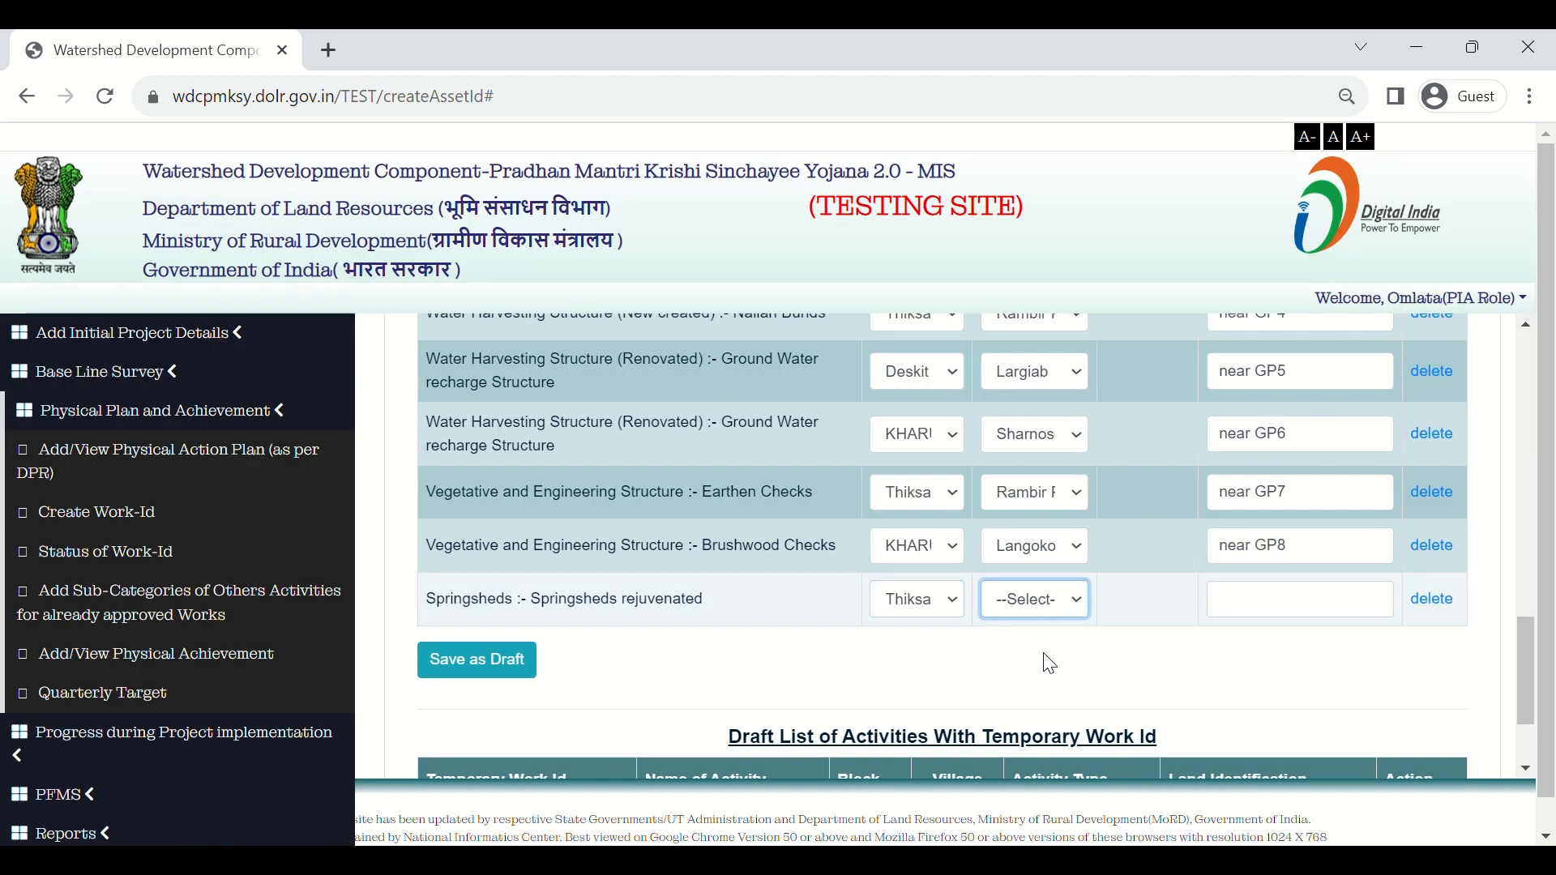
pyautogui.press('n')
pyautogui.click(1315, 620)
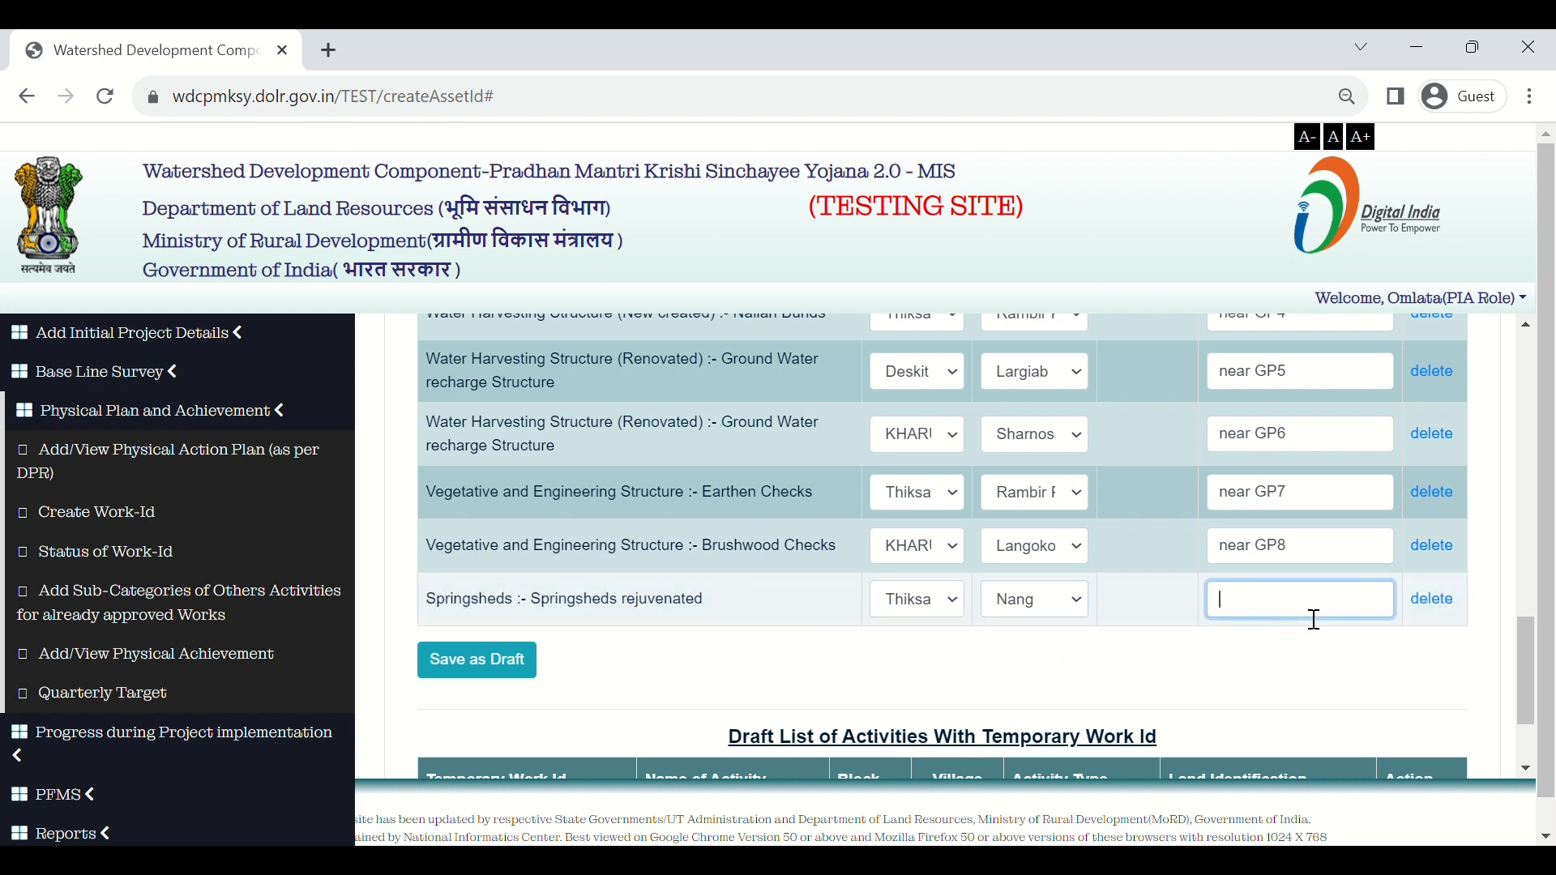
pyautogui.write('near GP1')
pyautogui.press('BackSpace')
pyautogui.write('9')
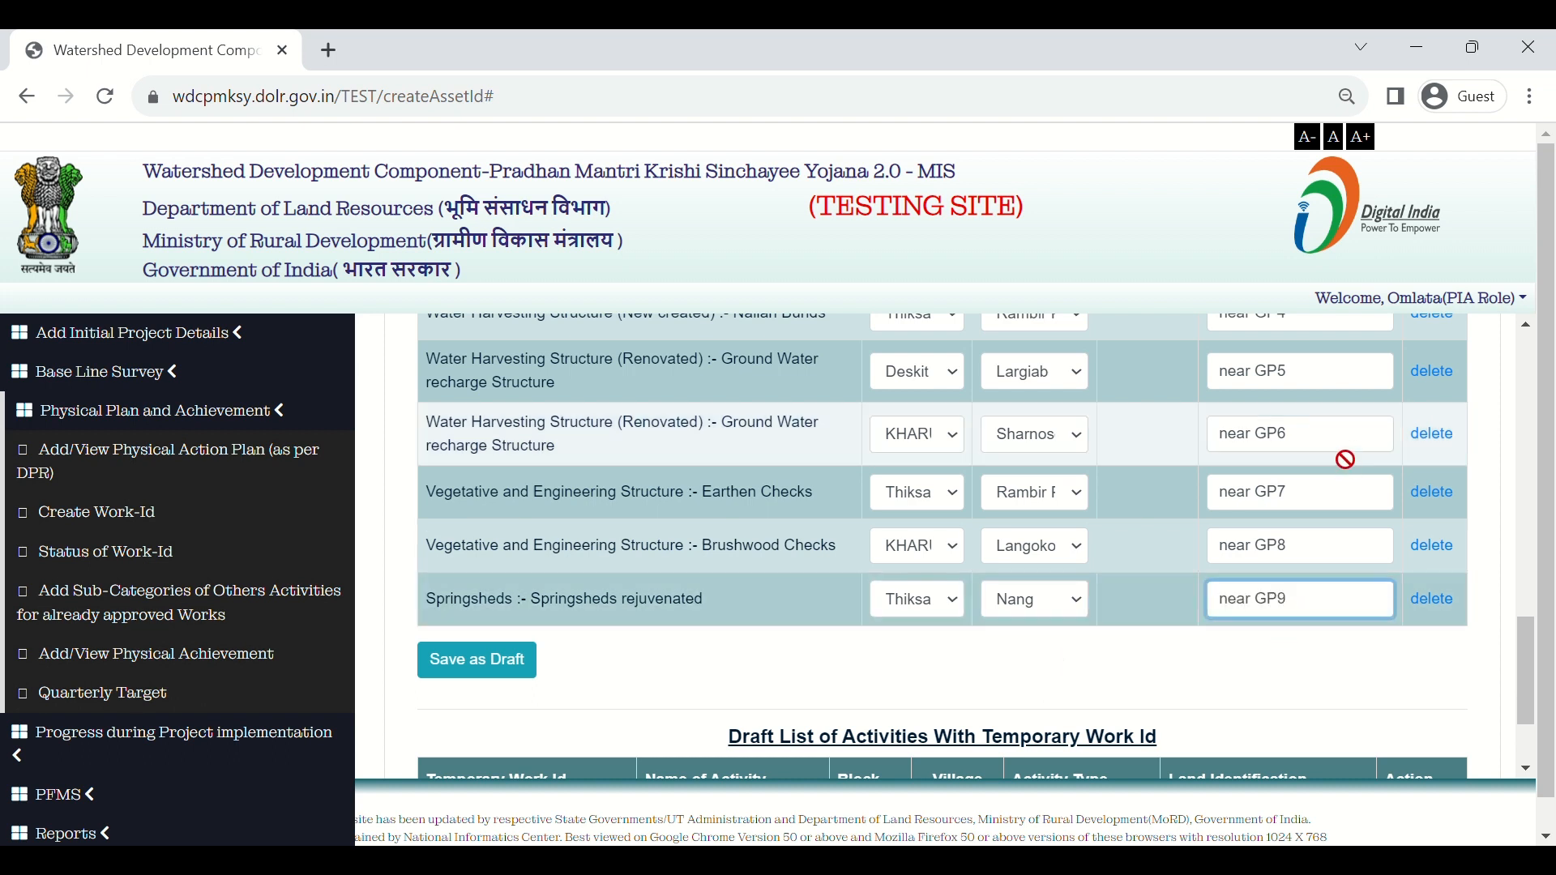
# Delete the Brushwood Checks work from the activities mapping table
pyautogui.scroll(4, 1340, 452)
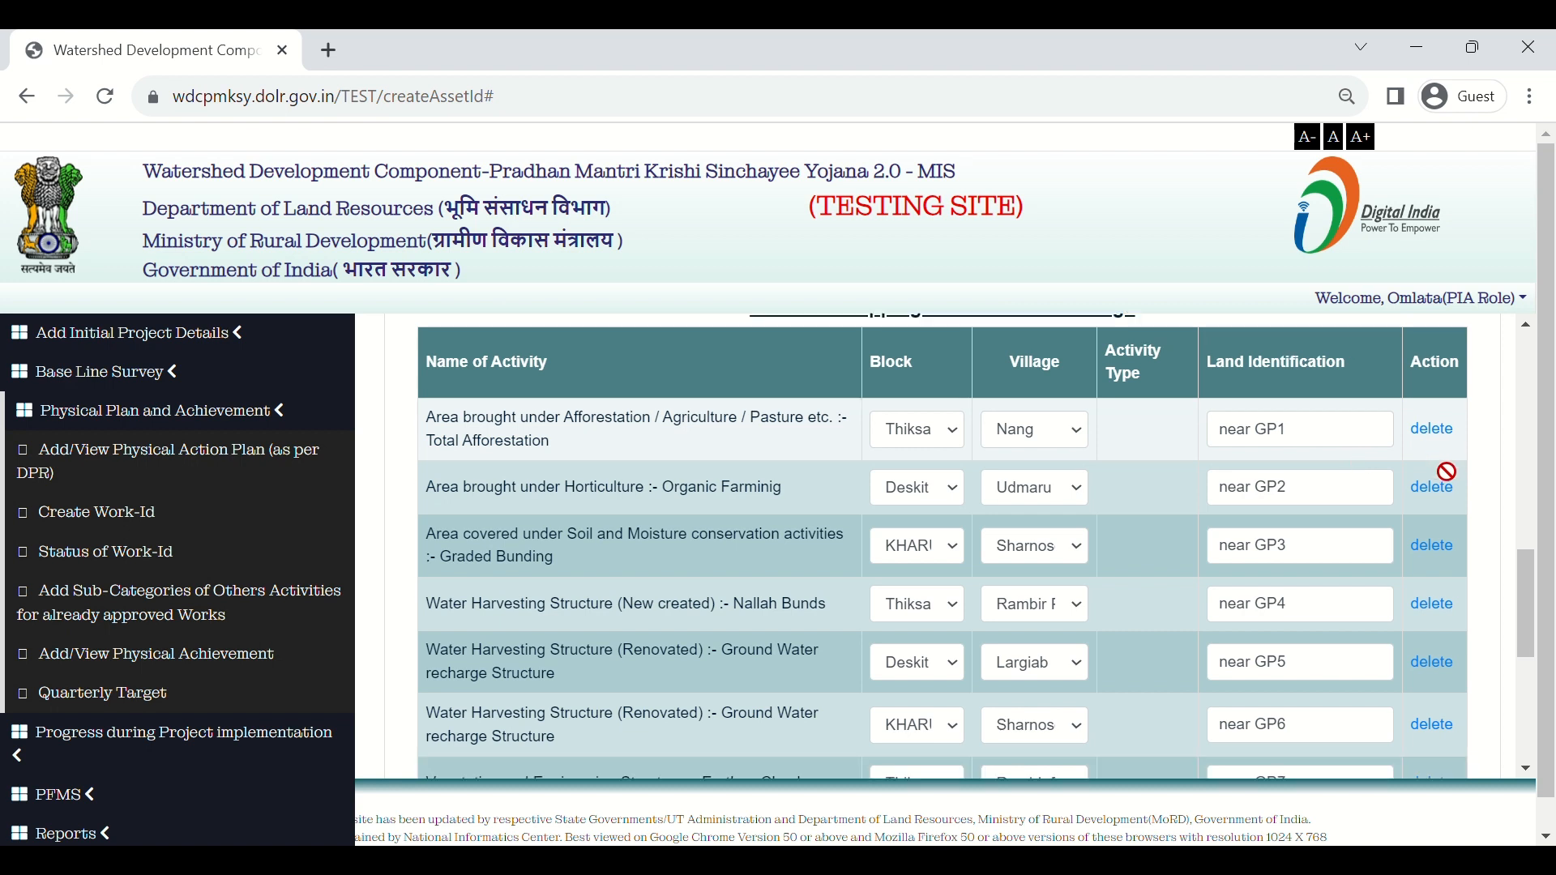
pyautogui.scroll(-2, 1447, 472)
pyautogui.scroll(2, 1446, 472)
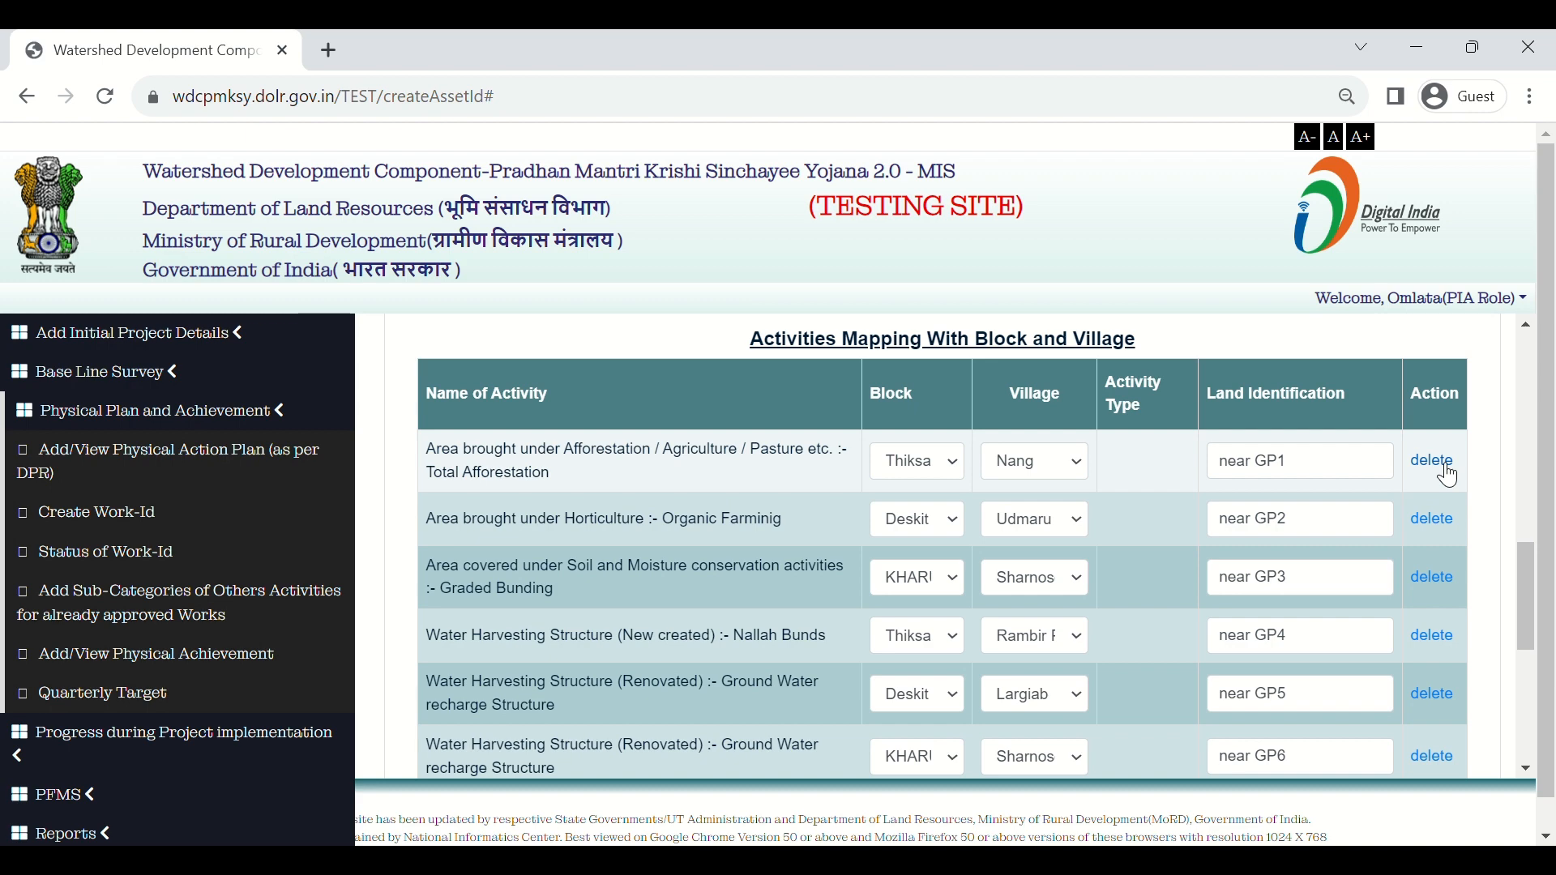
pyautogui.scroll(-4, 1451, 477)
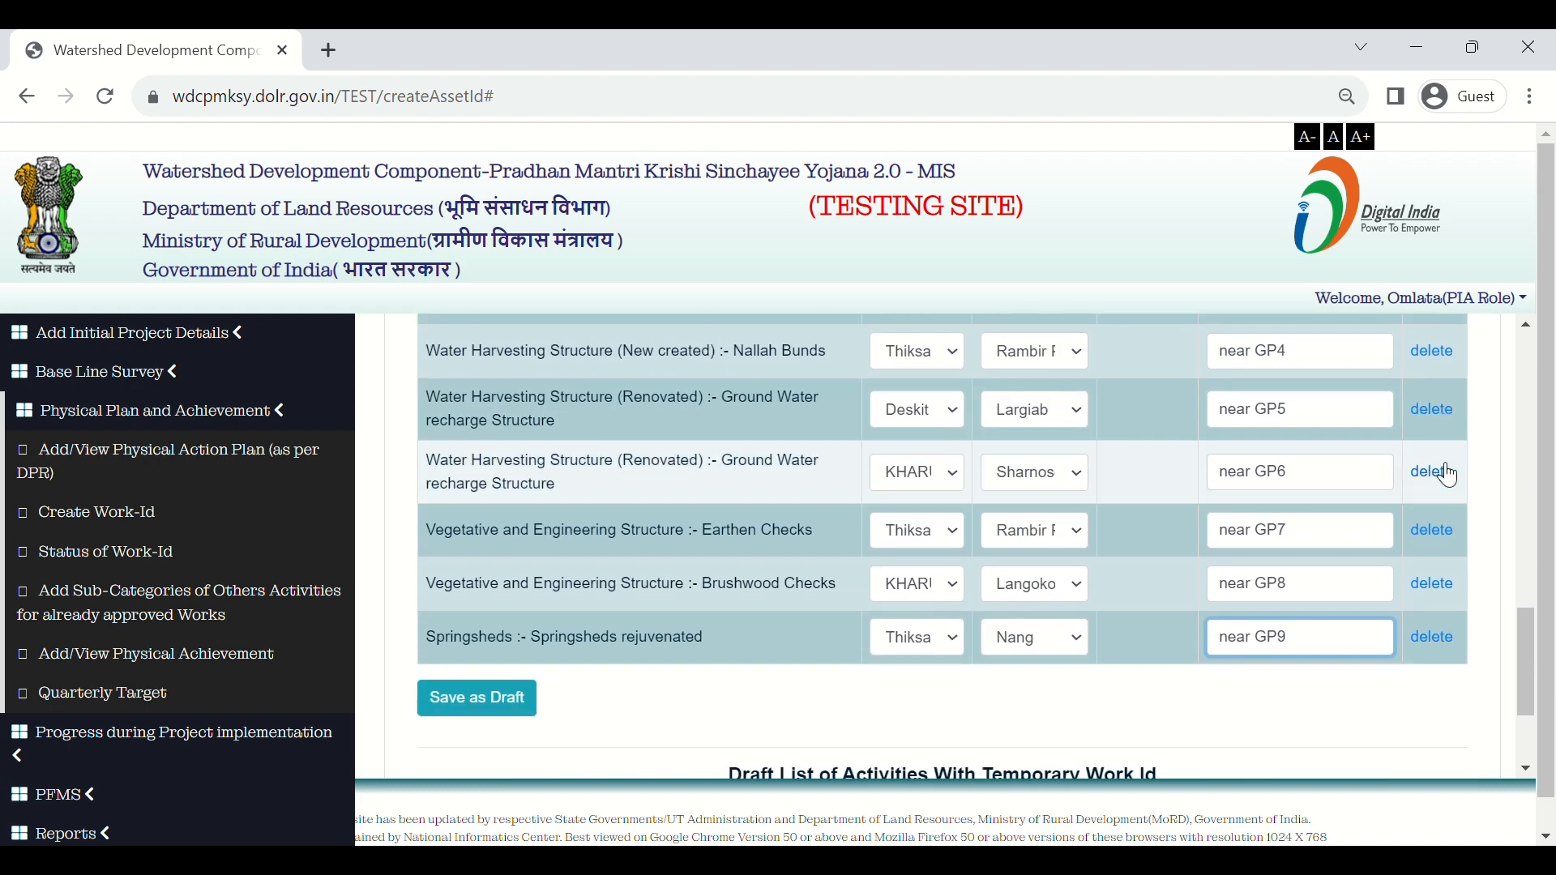
pyautogui.click(1453, 589)
pyautogui.click(1454, 586)
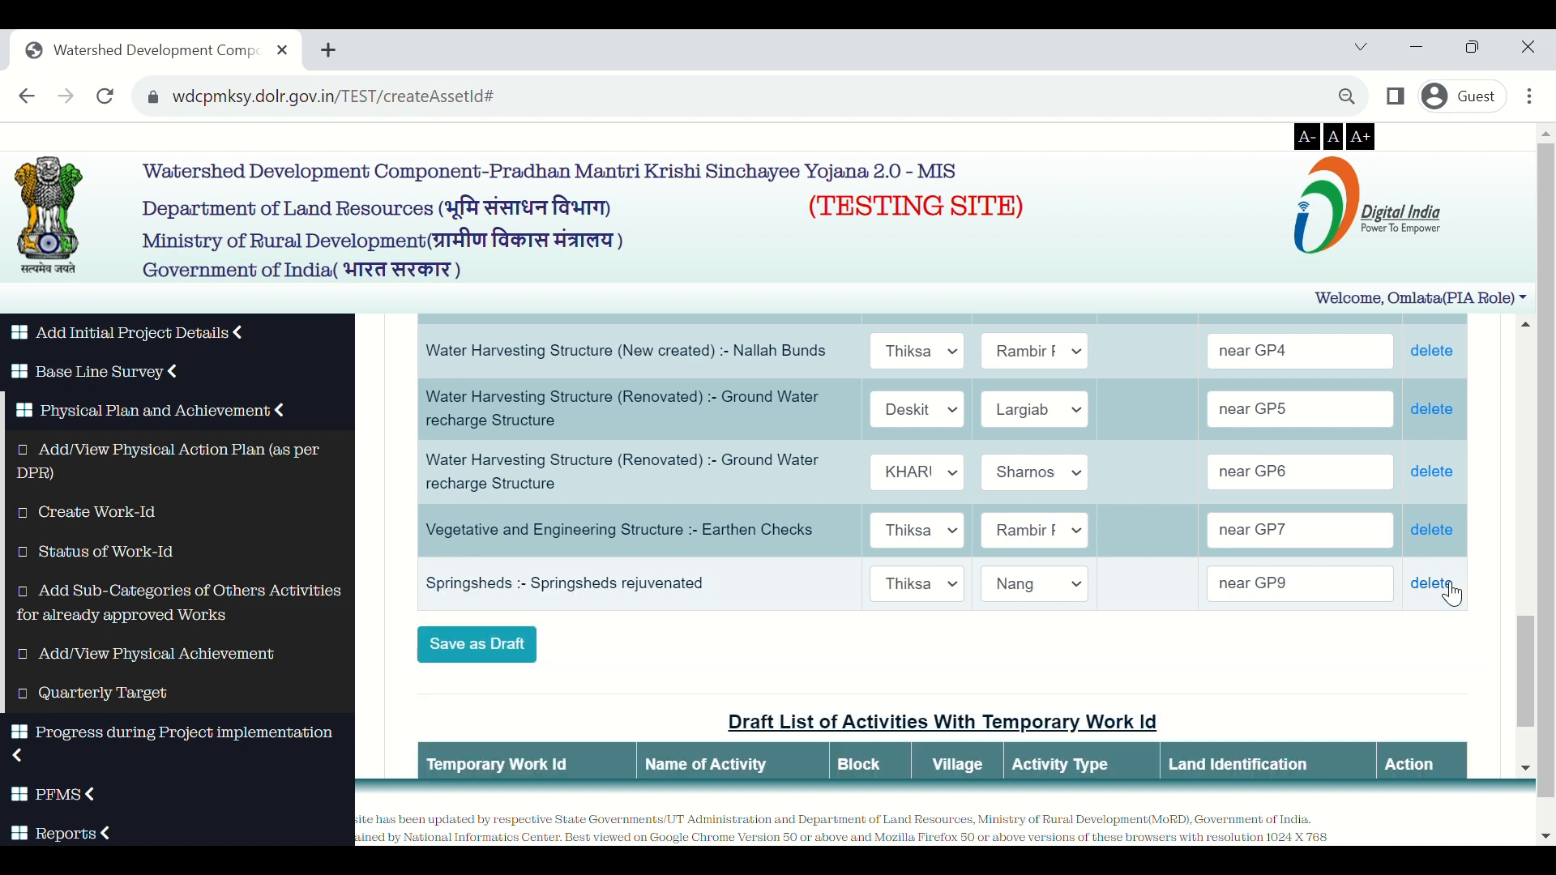
pyautogui.moveTo(1455, 596); pyautogui.dragTo(1283, 644)
# Create a new work for the Brushwood Checks activity from the list of activities
pyautogui.scroll(4, 1278, 641)
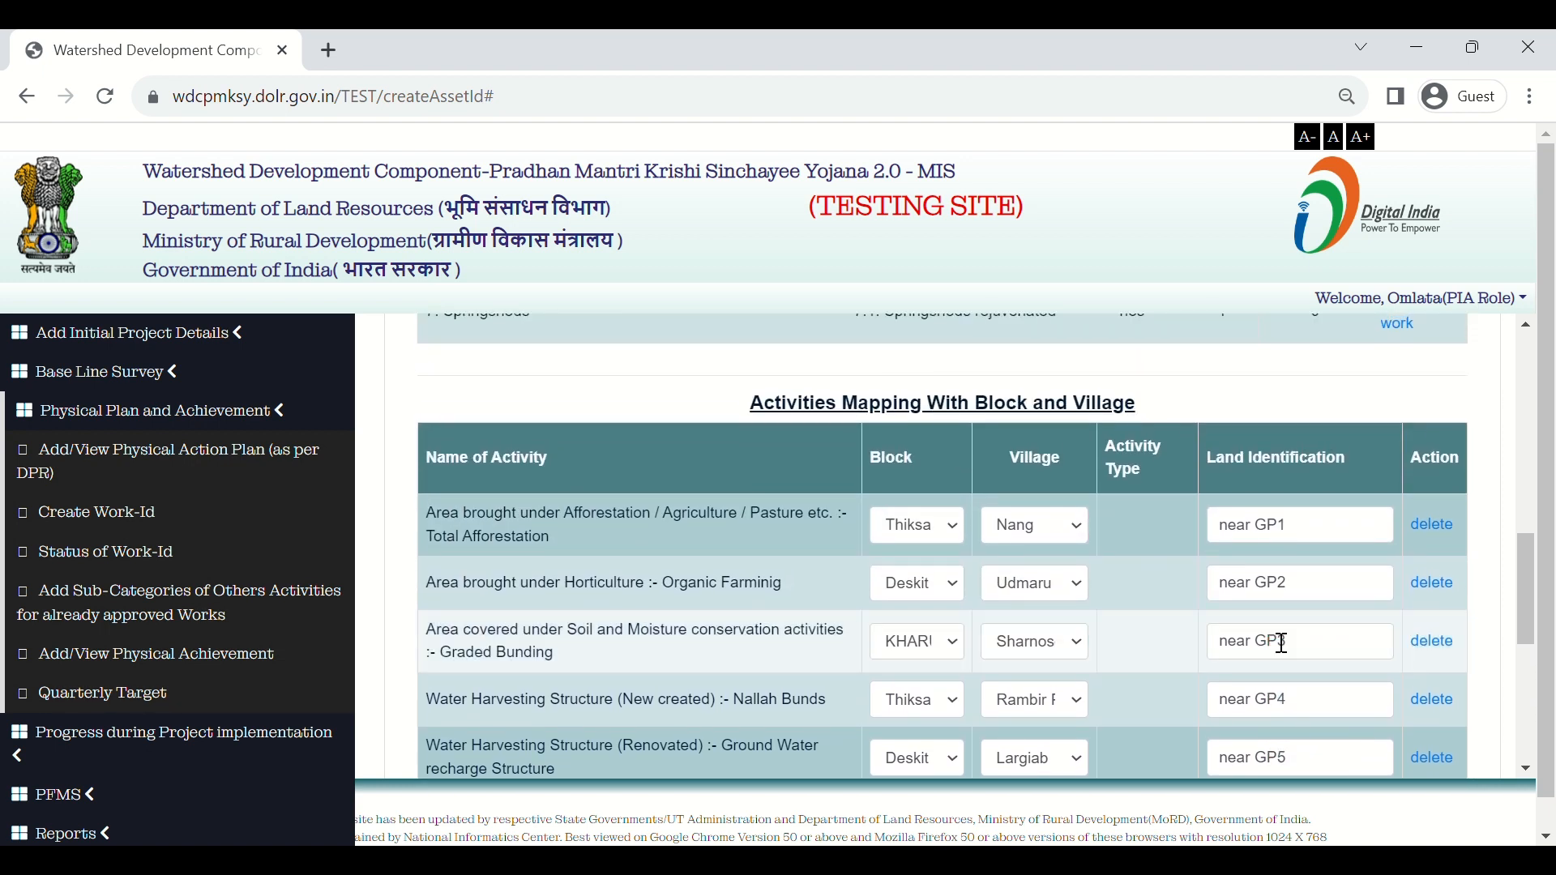
pyautogui.scroll(3, 1283, 644)
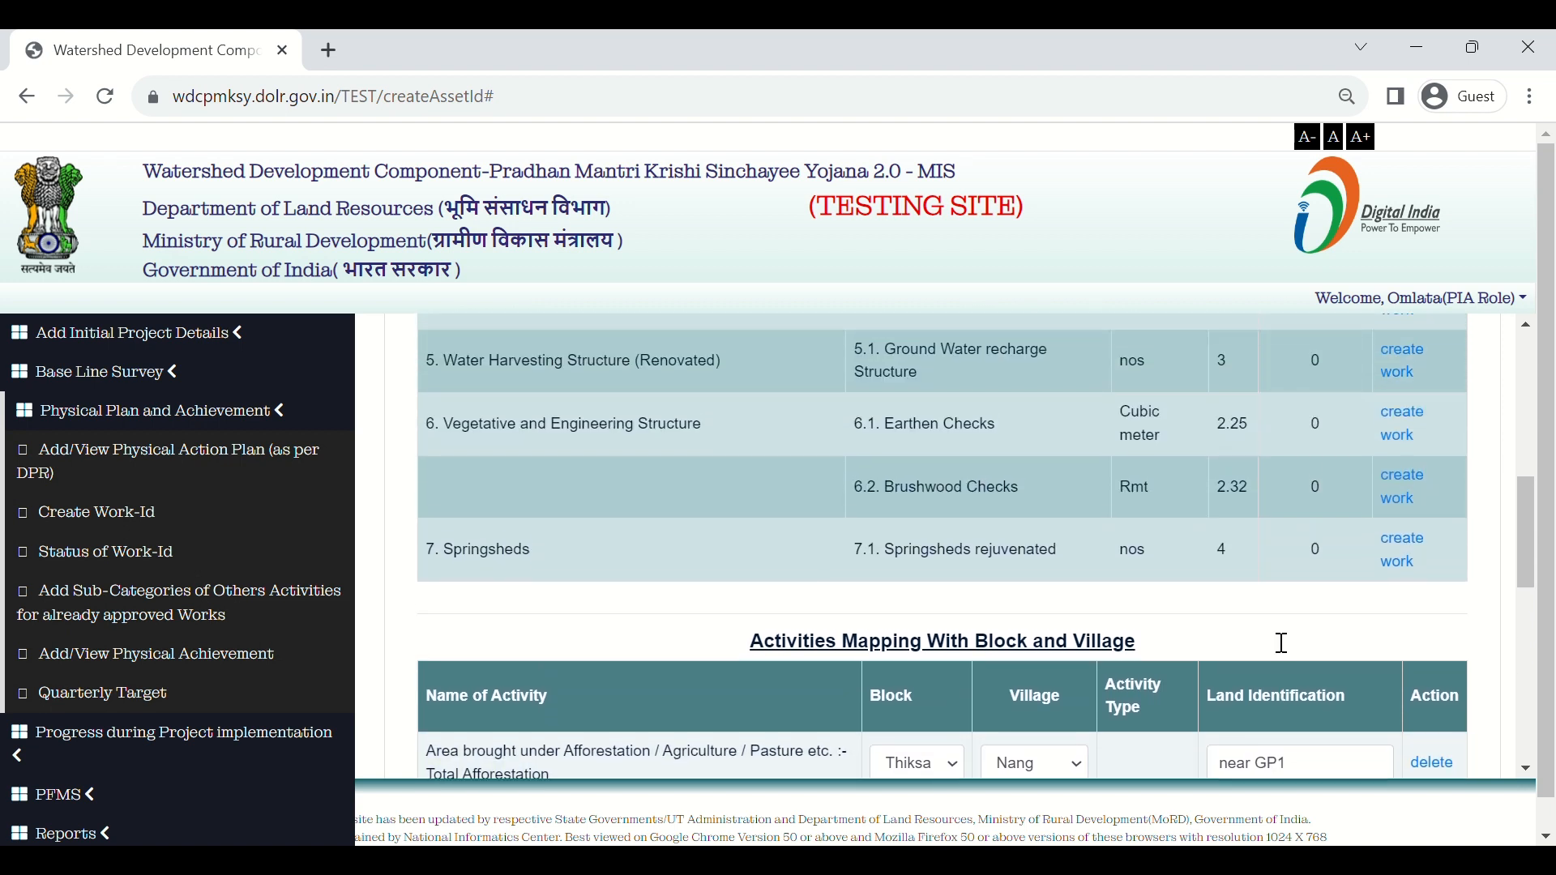
pyautogui.moveTo(1278, 640); pyautogui.dragTo(1278, 640)
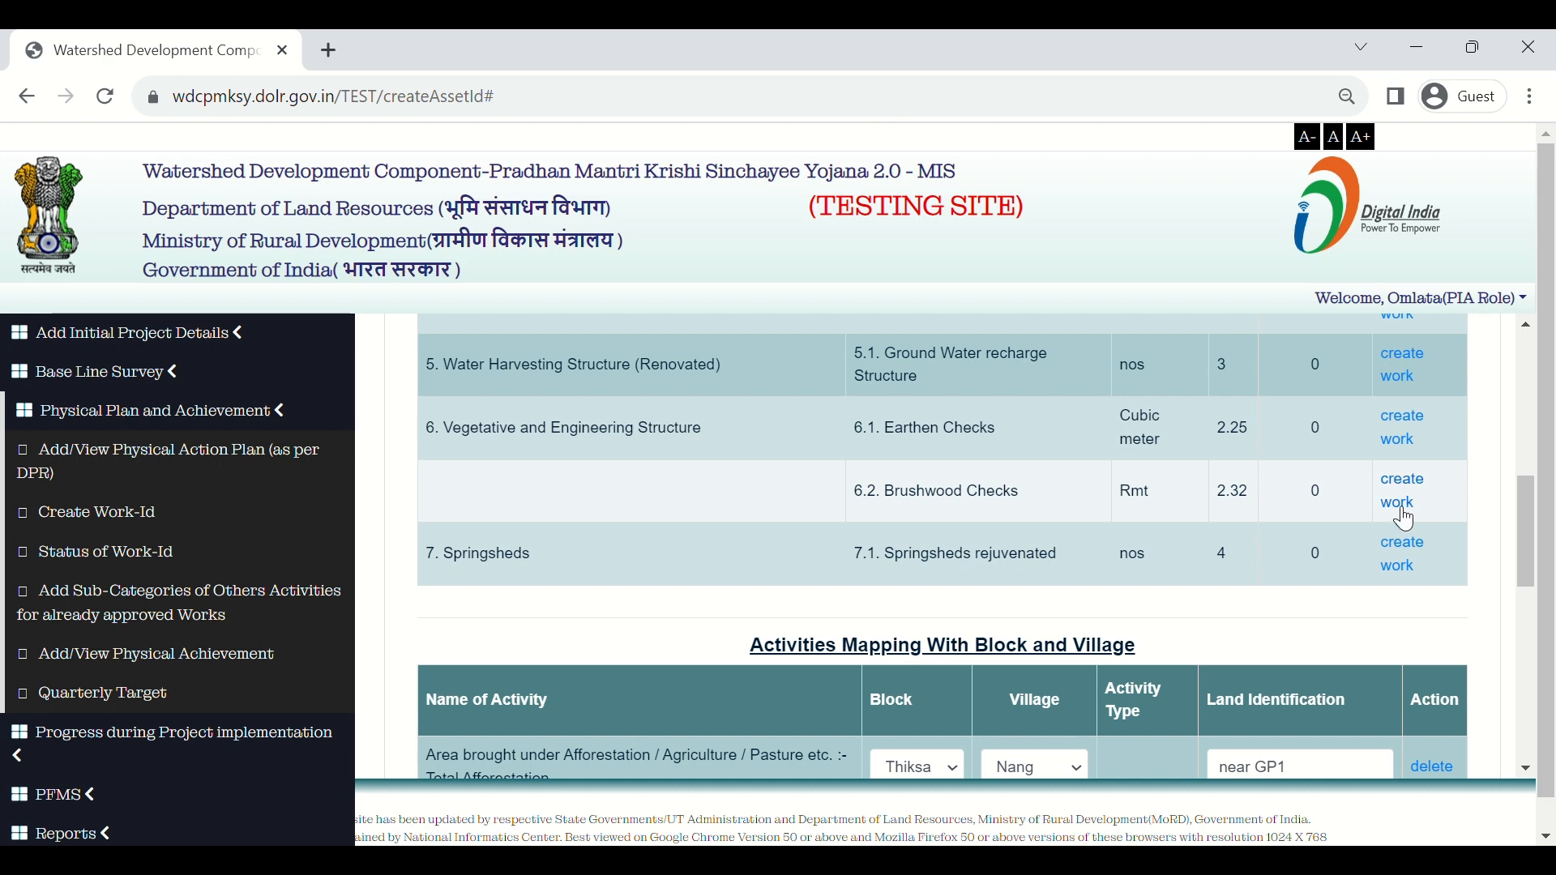
pyautogui.click(1404, 512)
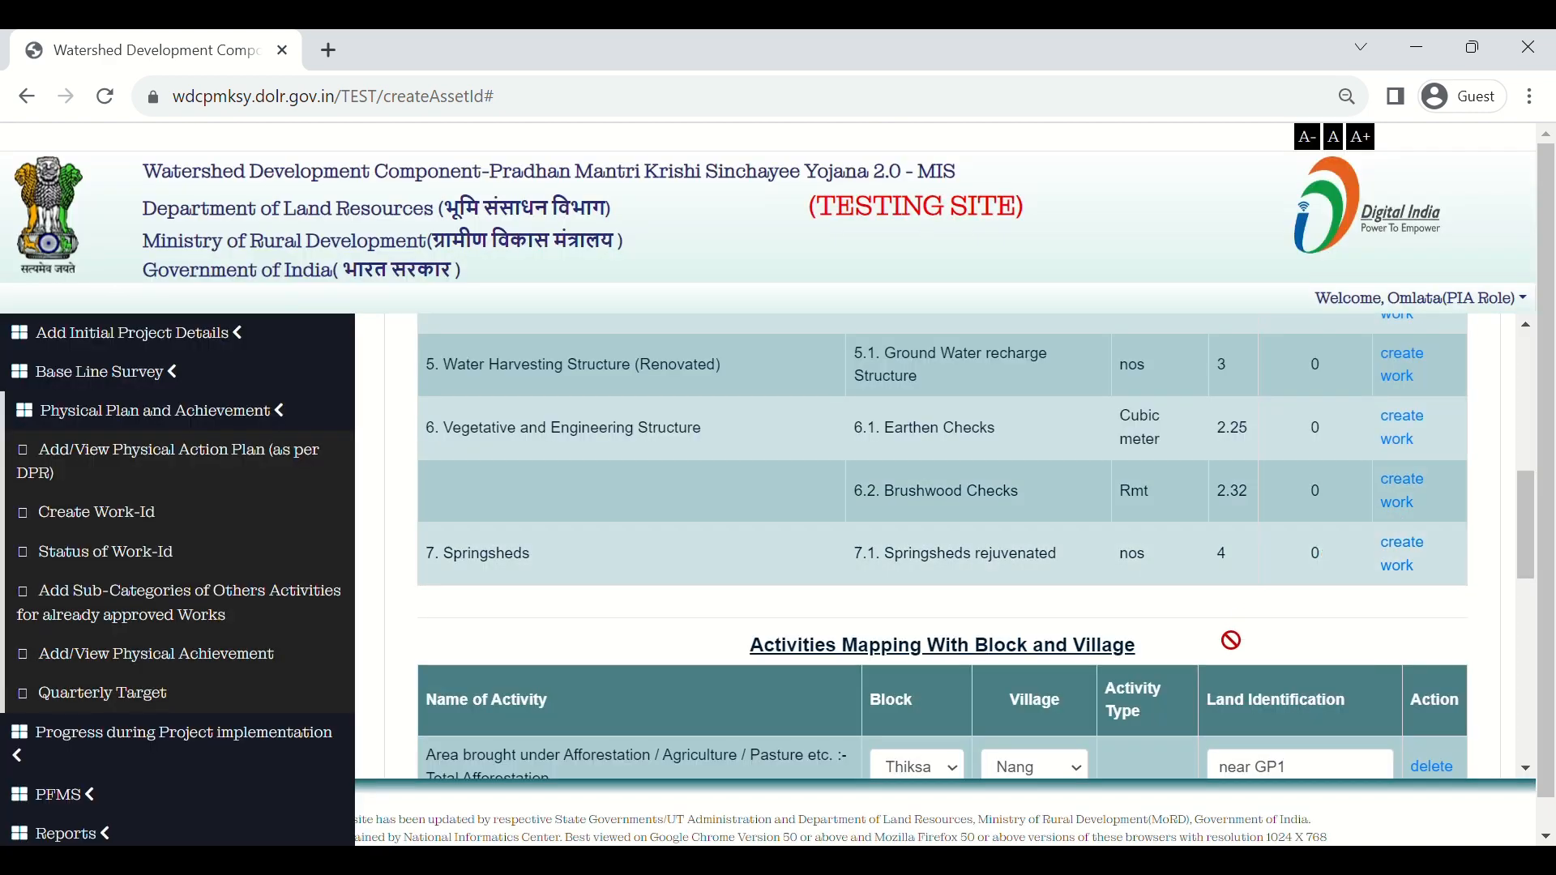
# Map the new Brushwood Checks work to block KHARU and village Sharnos, with land identification "near GP"
pyautogui.scroll(-10, 1223, 635)
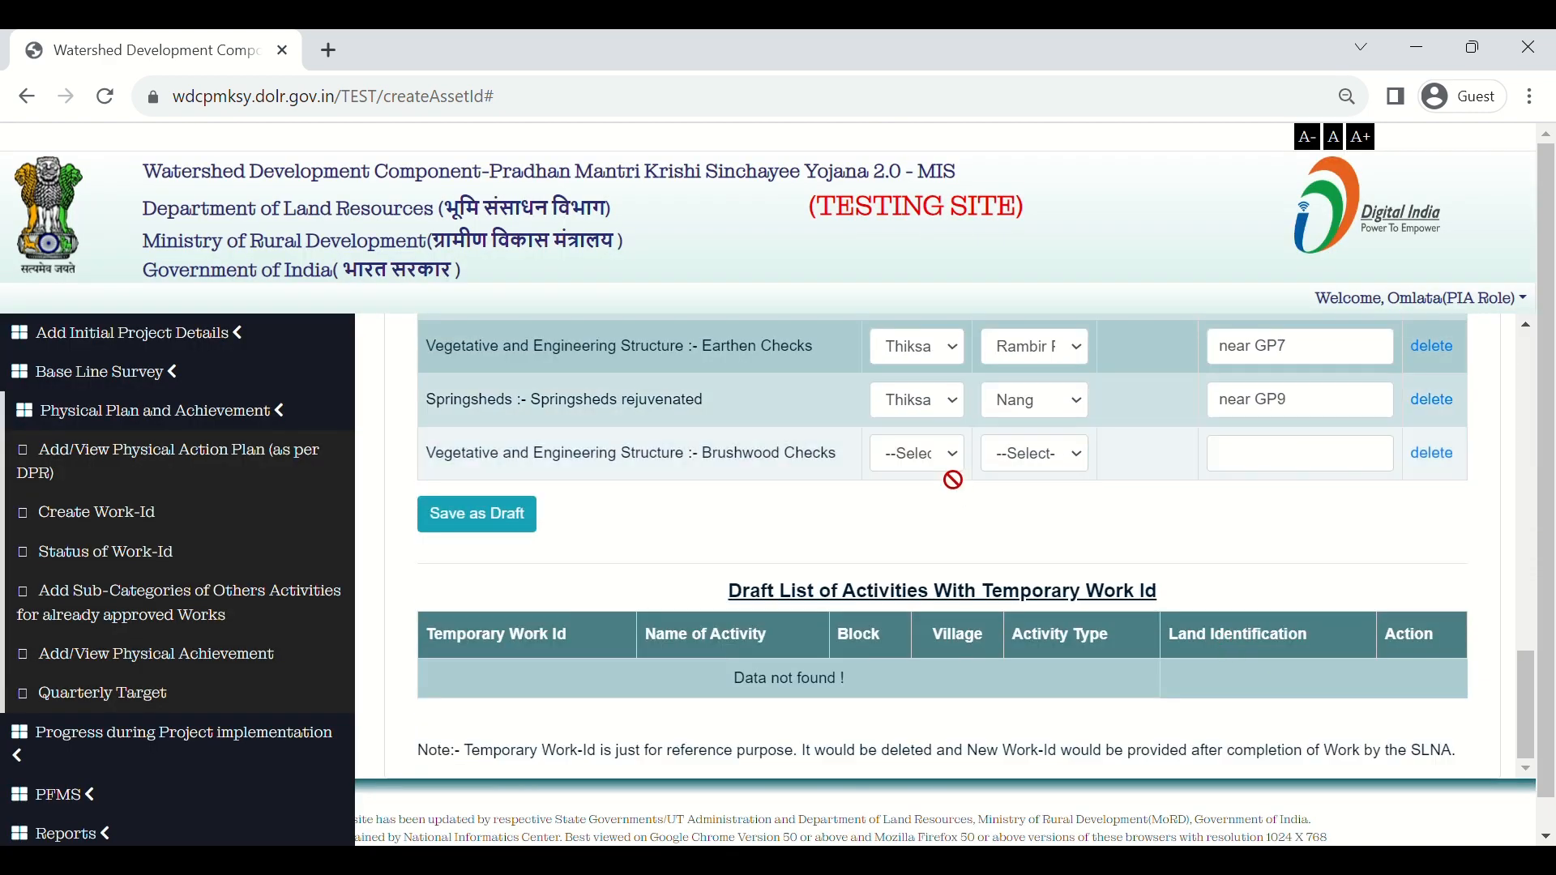
pyautogui.click(927, 459)
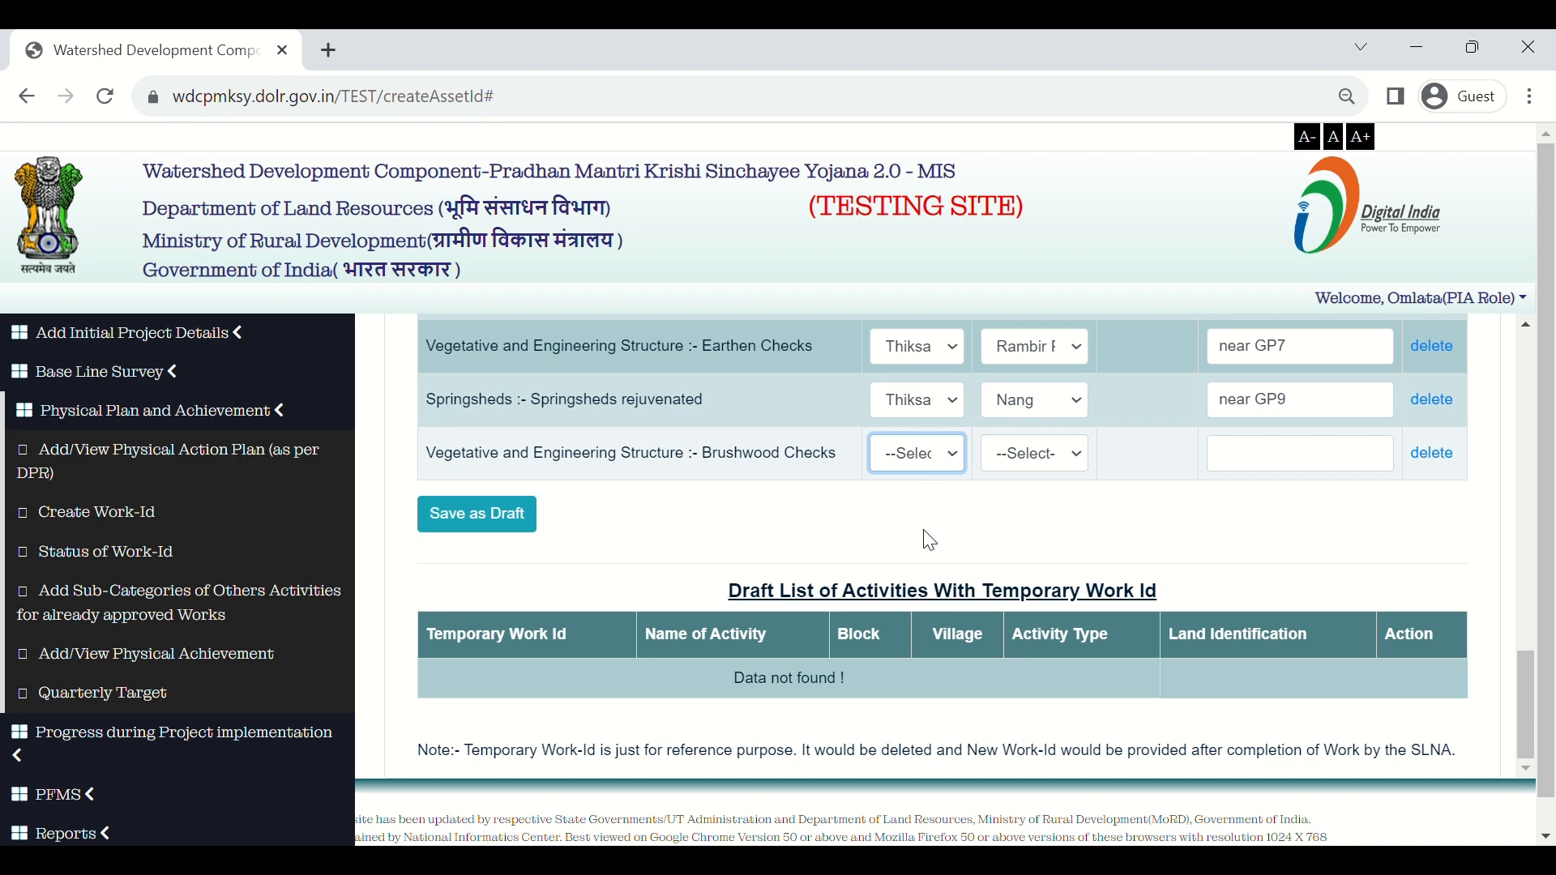
pyautogui.press('Down')
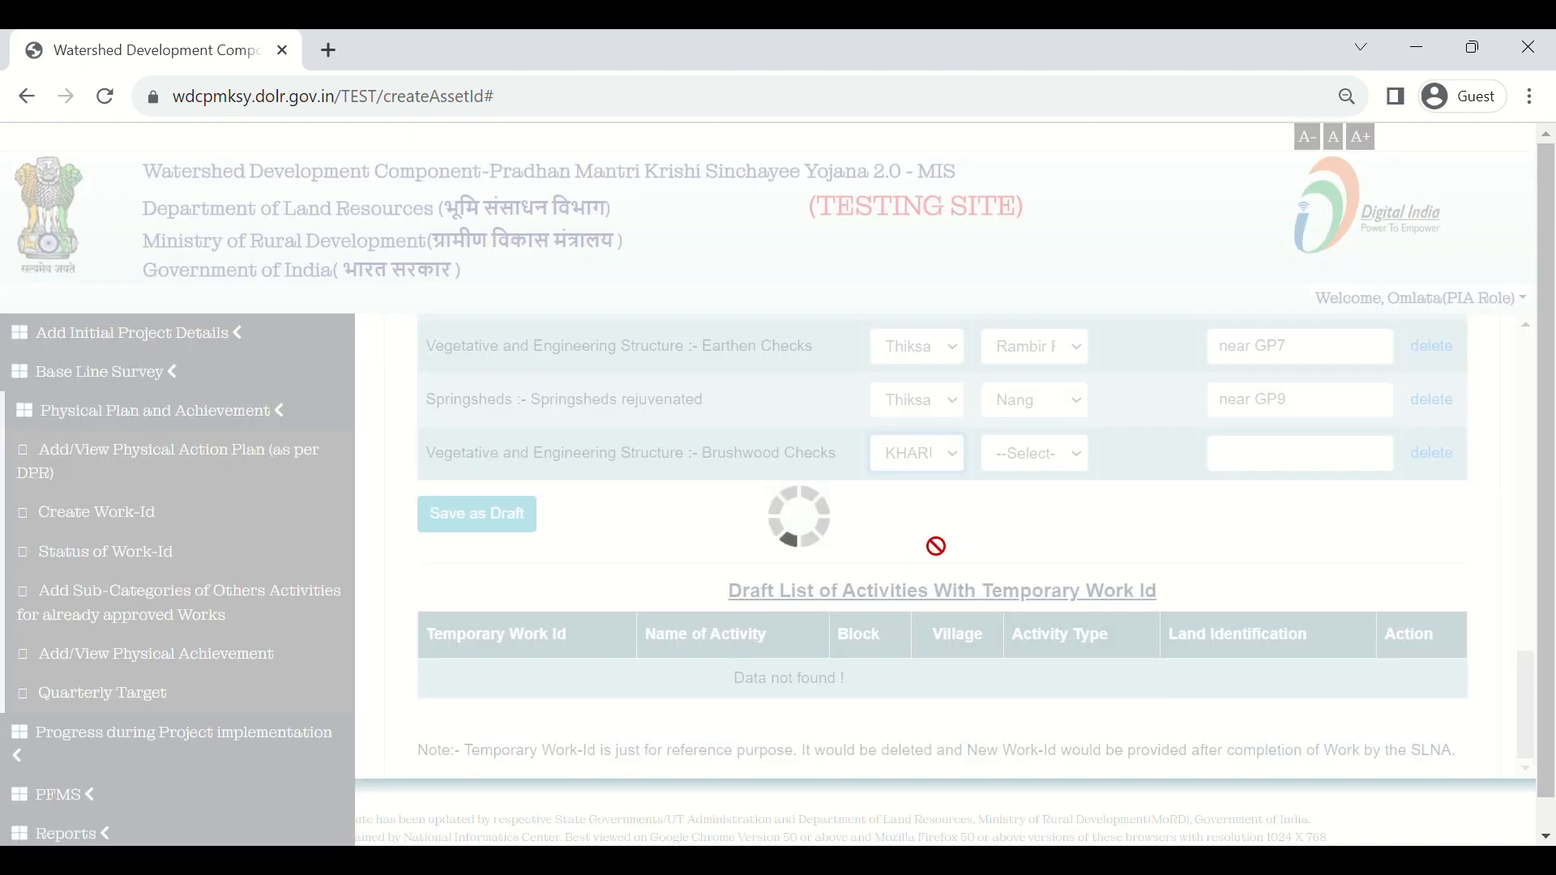
pyautogui.click(1042, 462)
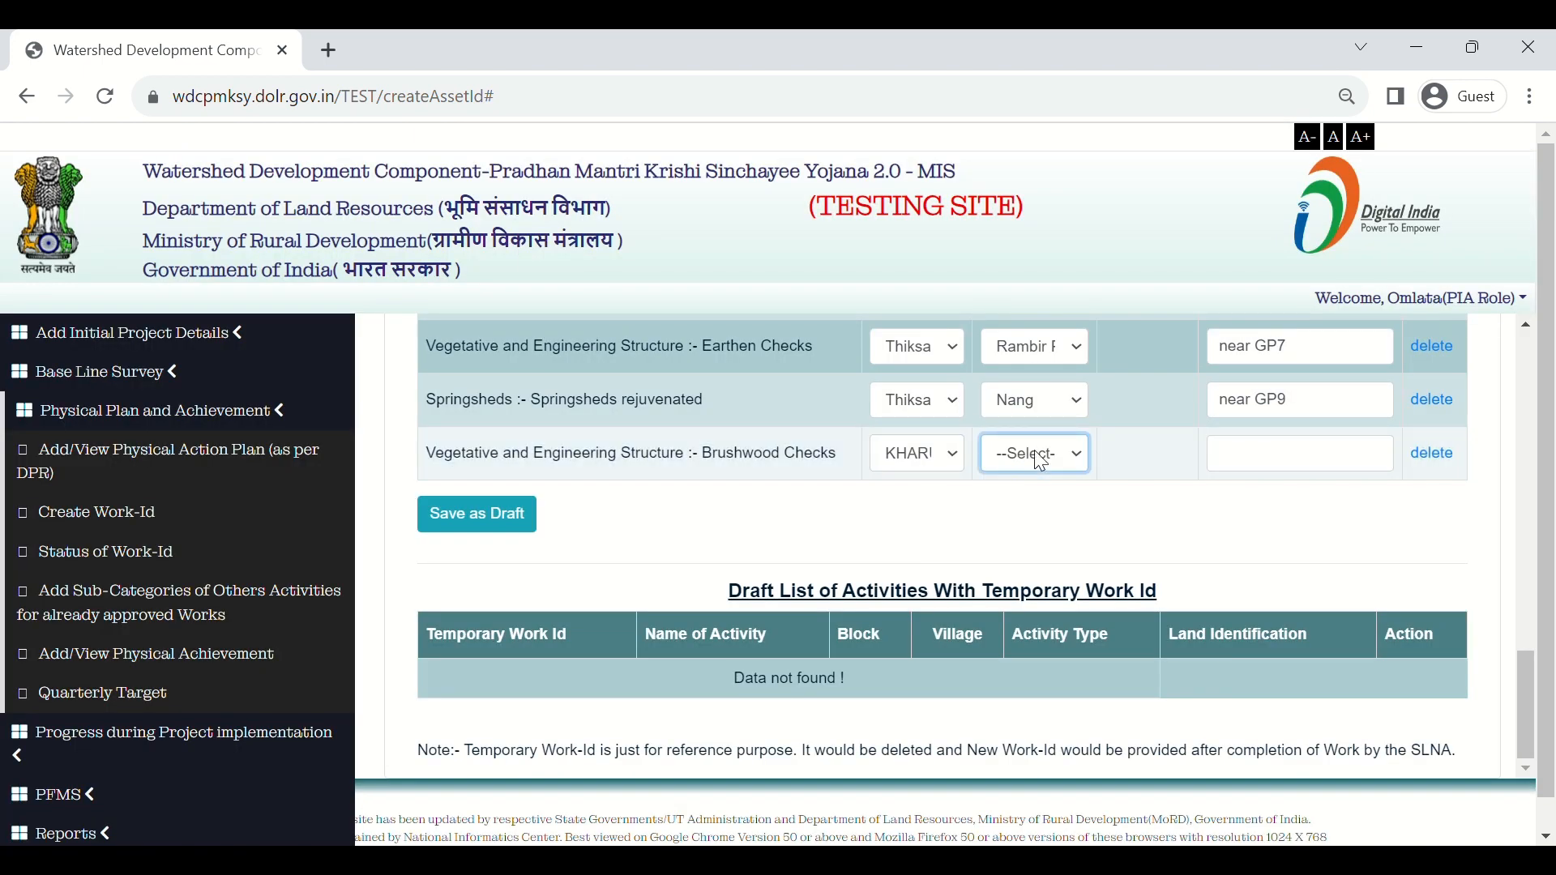
pyautogui.press('Down')
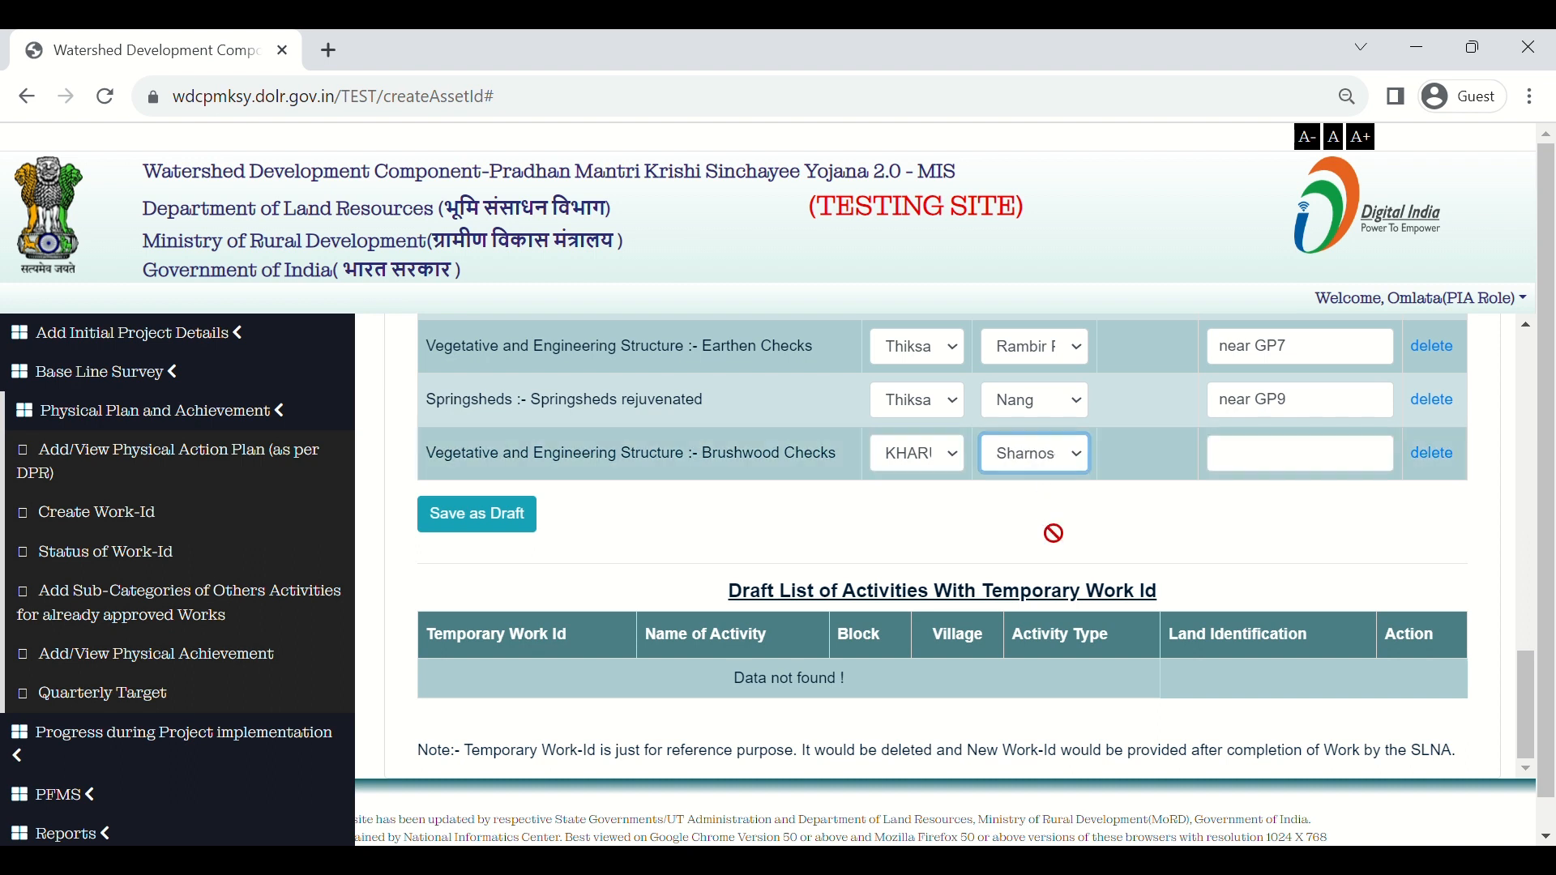
pyautogui.click(1281, 450)
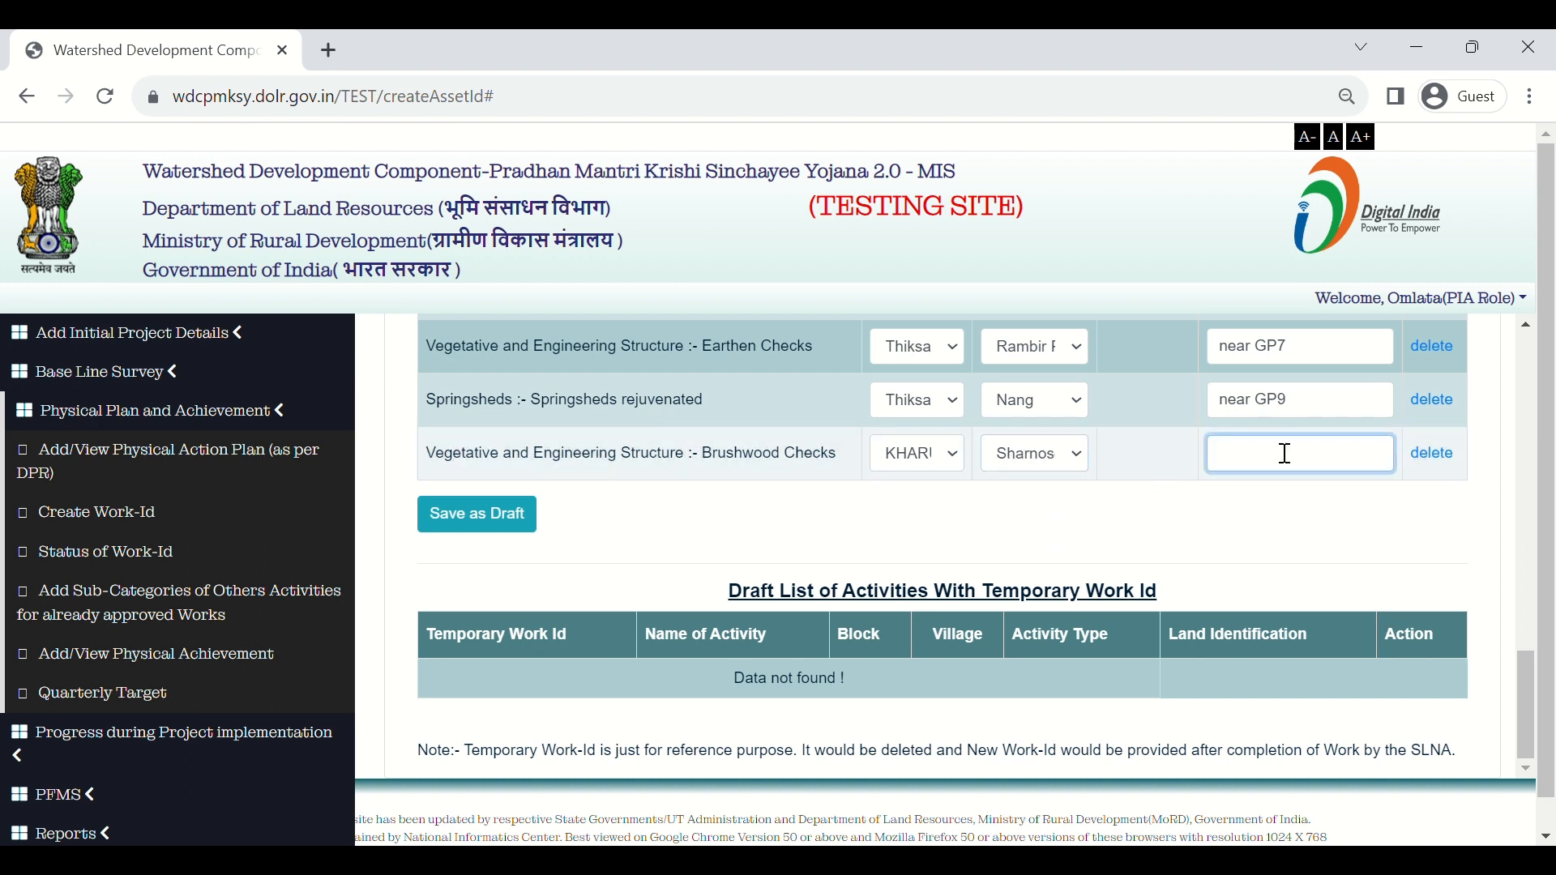
pyautogui.write('near GP1')
pyautogui.press('BackSpace')
# Save the mapped works as a draft and acknowledge the save
pyautogui.scroll(5, 914, 567)
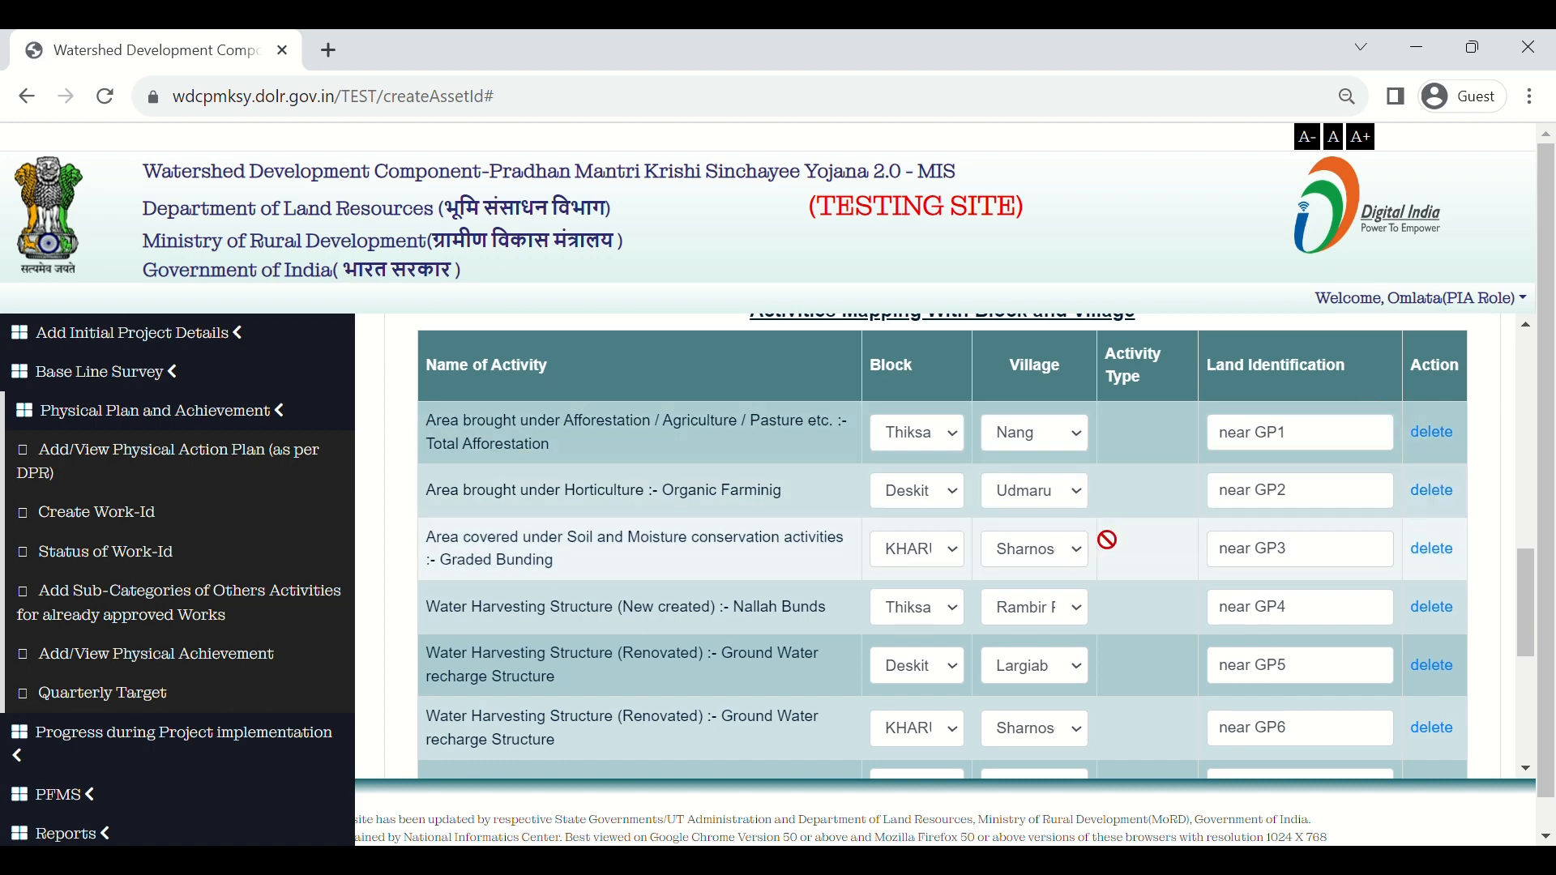
pyautogui.scroll(-5, 1090, 541)
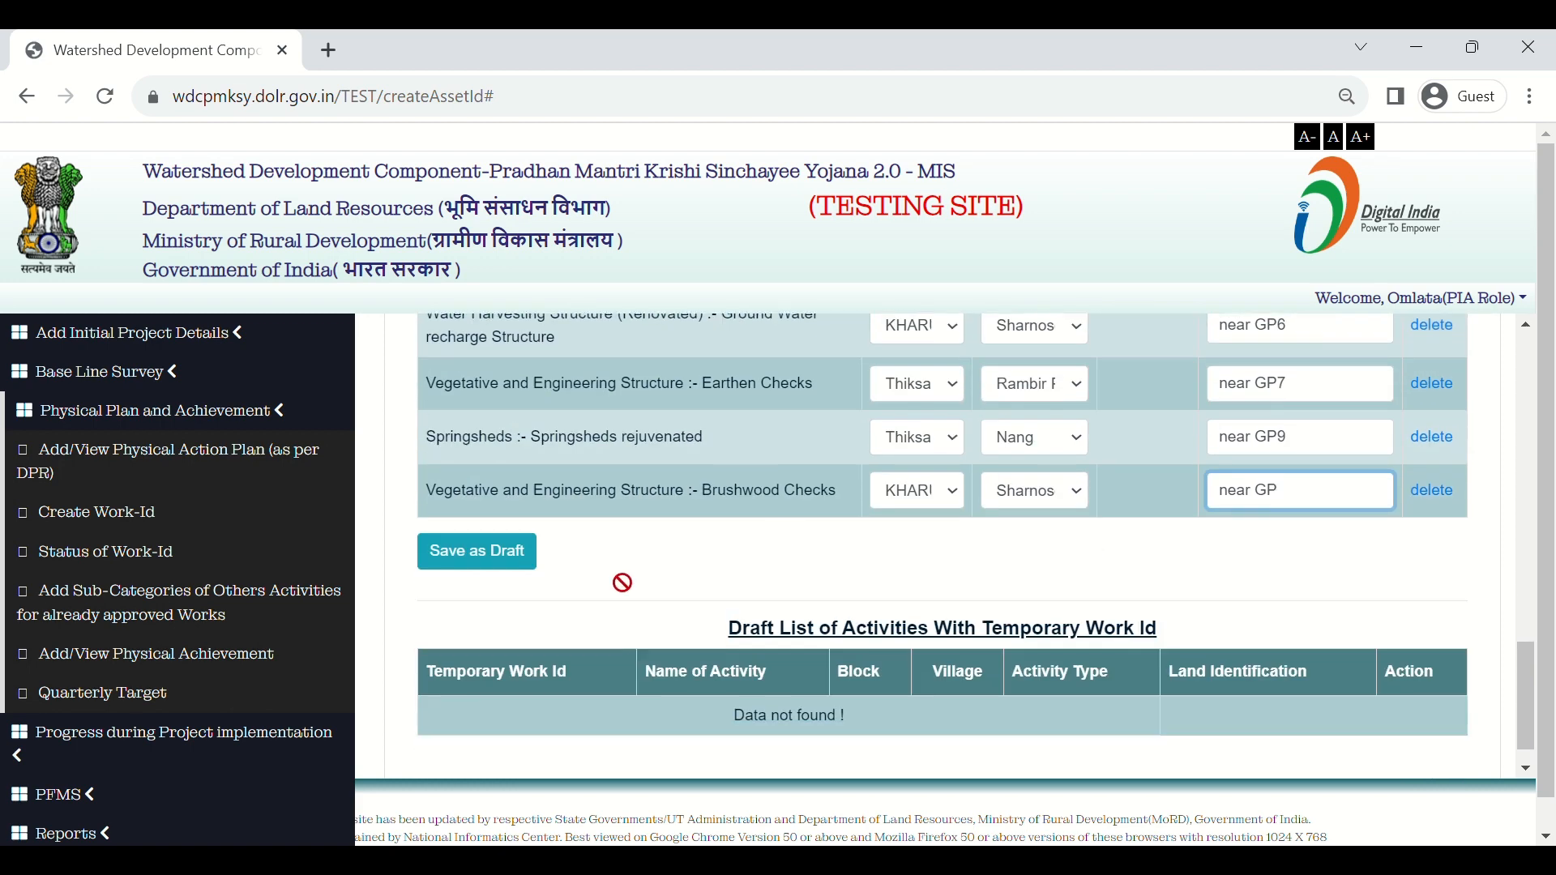
pyautogui.click(522, 581)
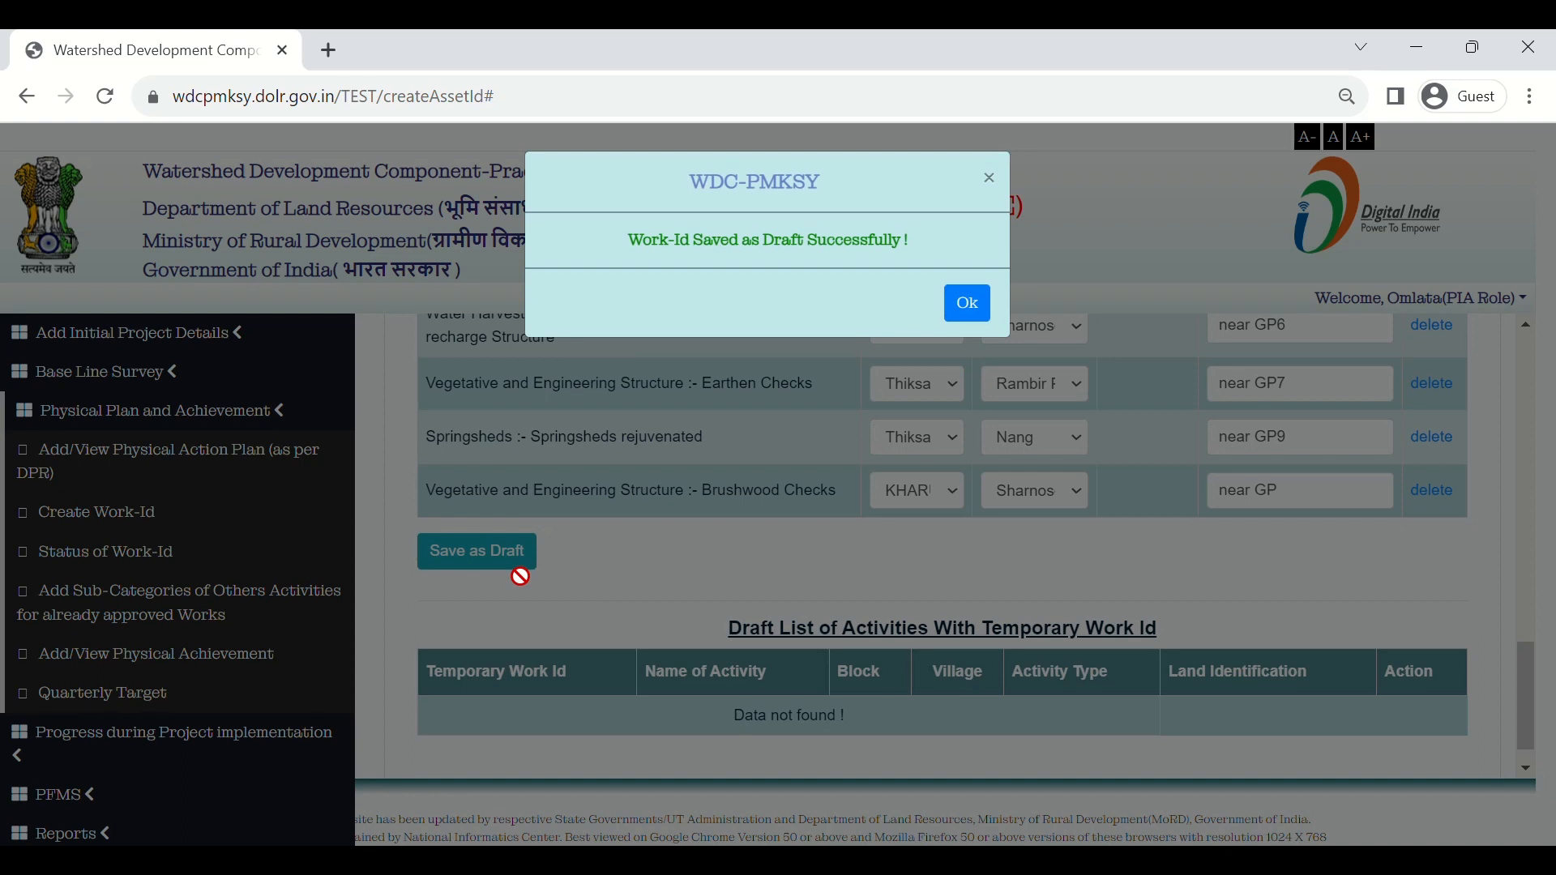
pyautogui.click(982, 311)
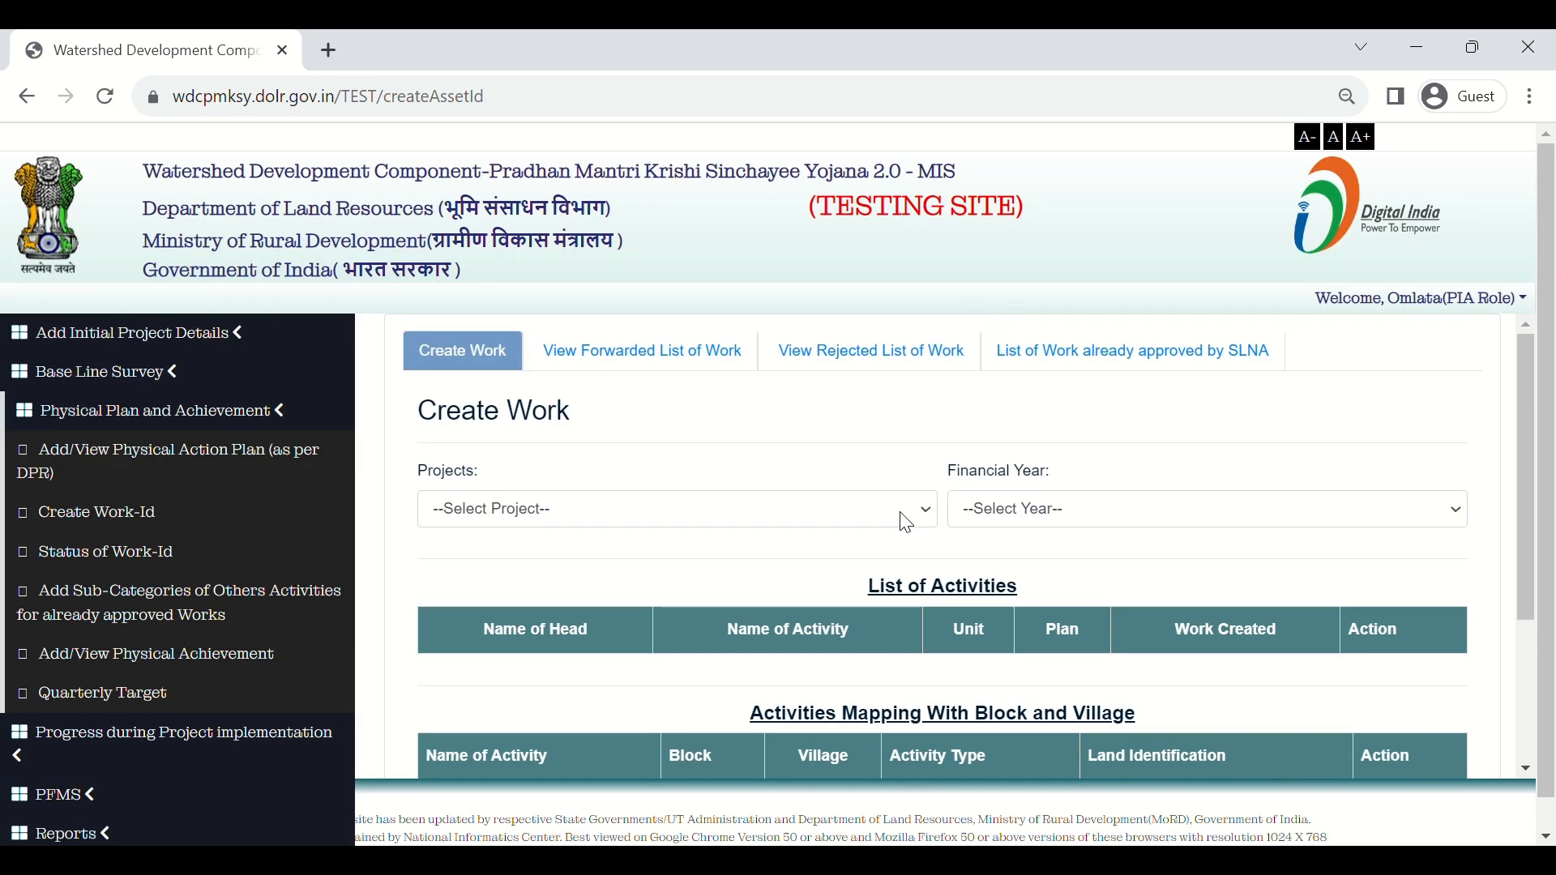
# Reload the activities of project LEH LADAKH-WDC - 4 /2022-23 for financial year 2023-24 and review the created works
pyautogui.scroll(-2, 906, 524)
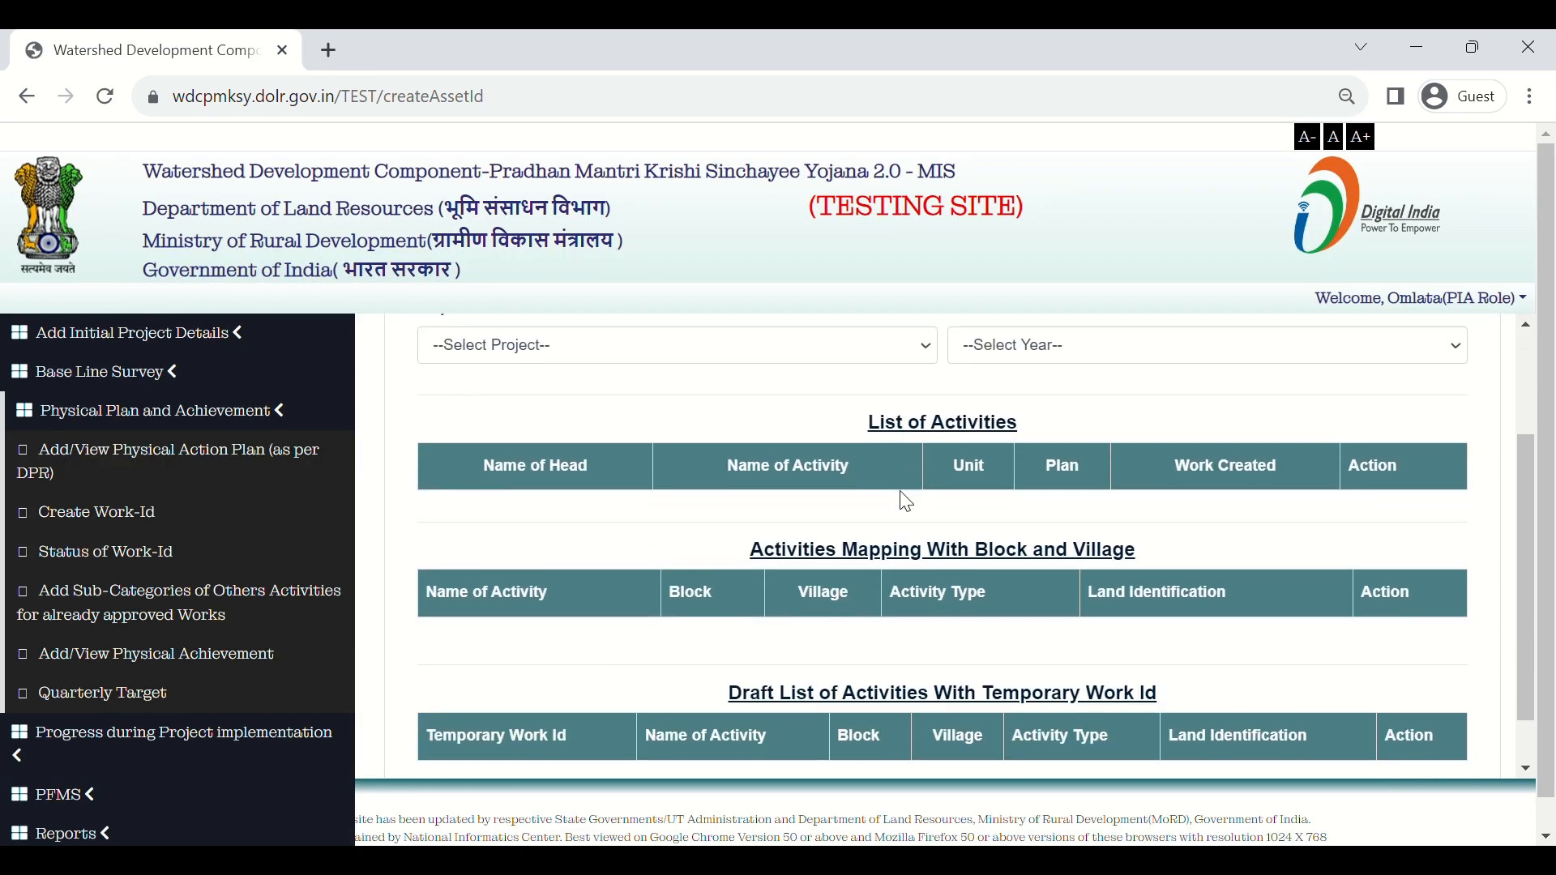
pyautogui.click(775, 361)
pyautogui.click(771, 409)
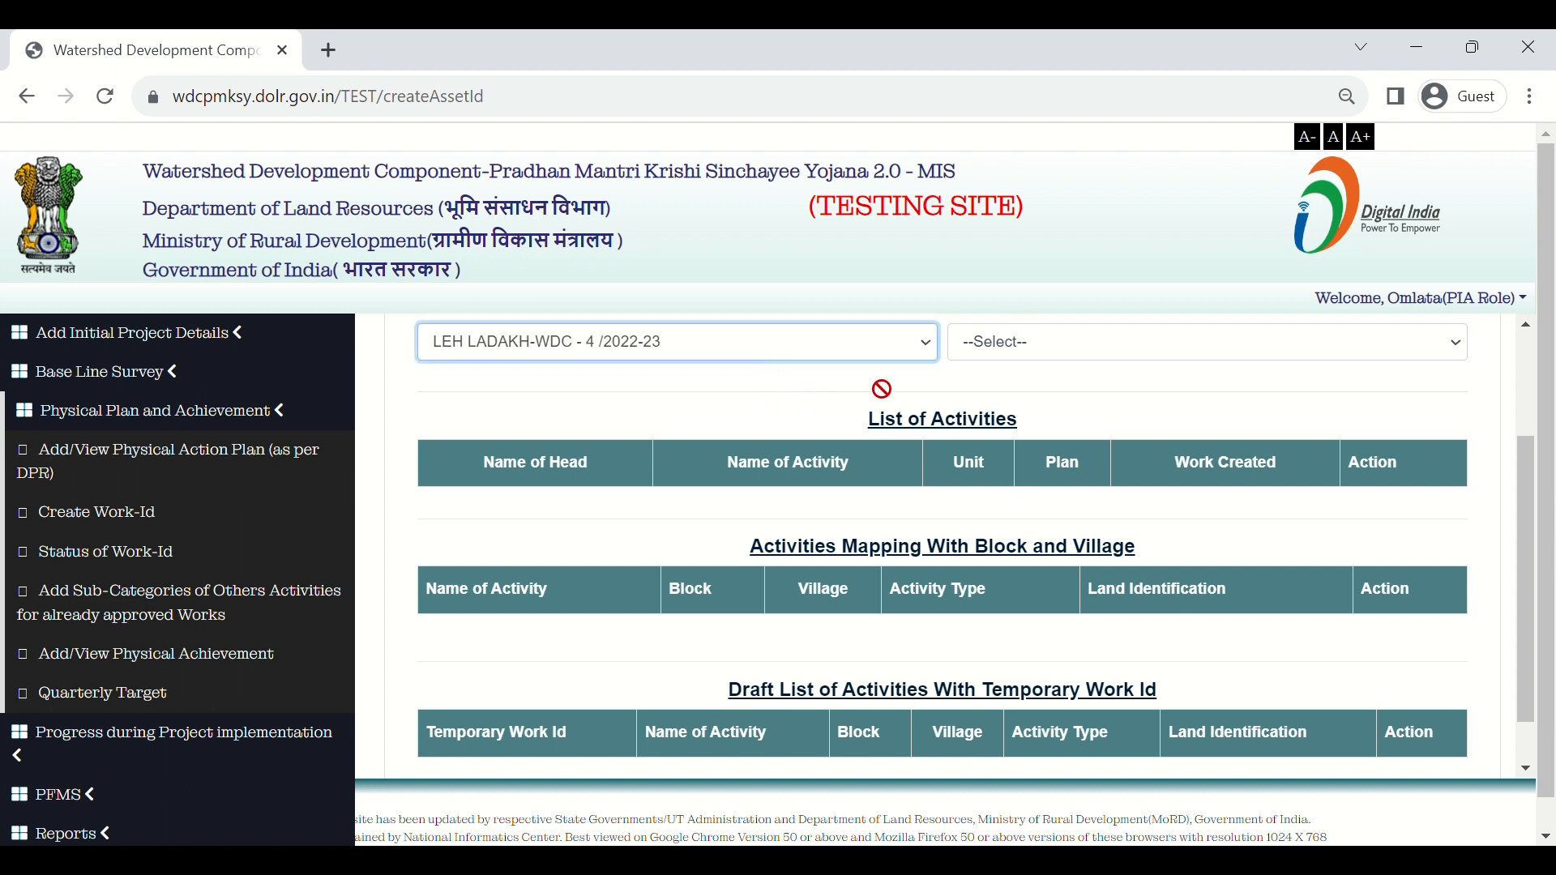
pyautogui.click(1092, 341)
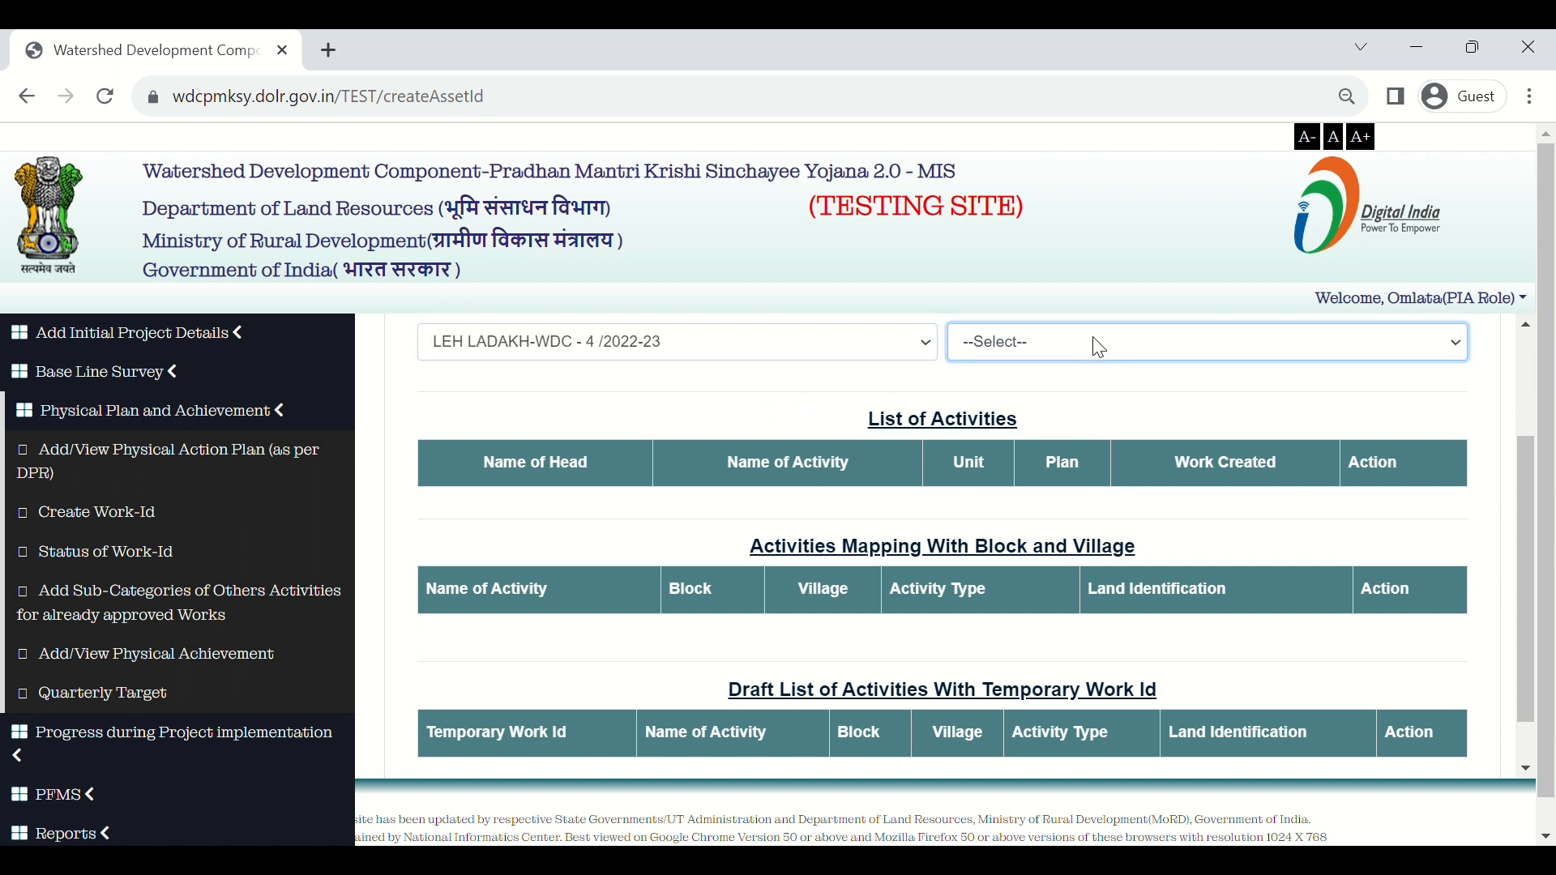
pyautogui.click(1092, 419)
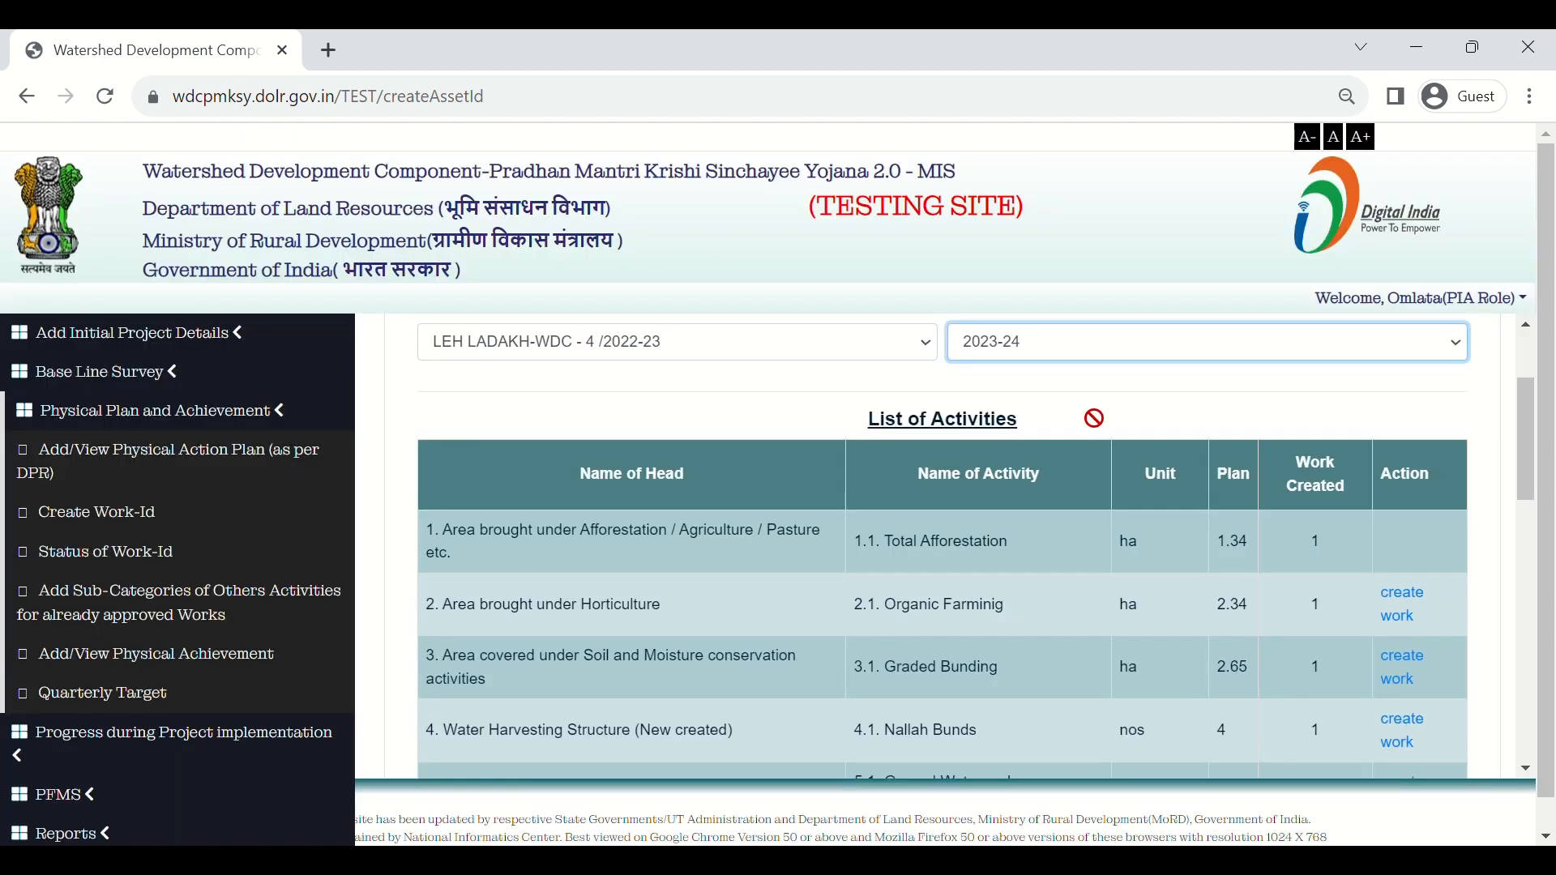
pyautogui.scroll(-3, 1094, 351)
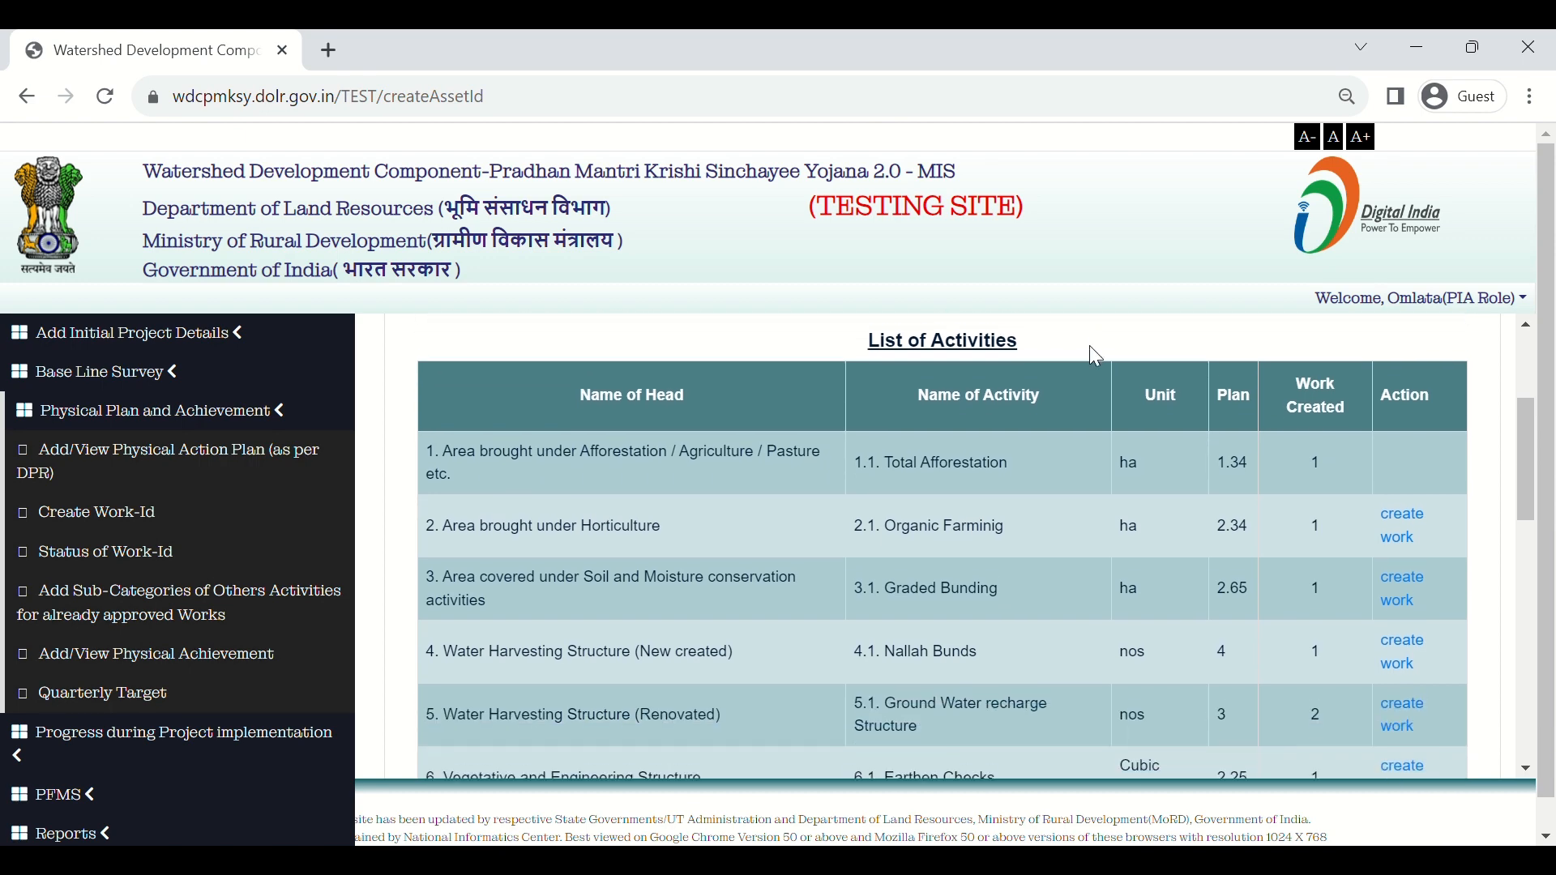
pyautogui.scroll(3, 1099, 355)
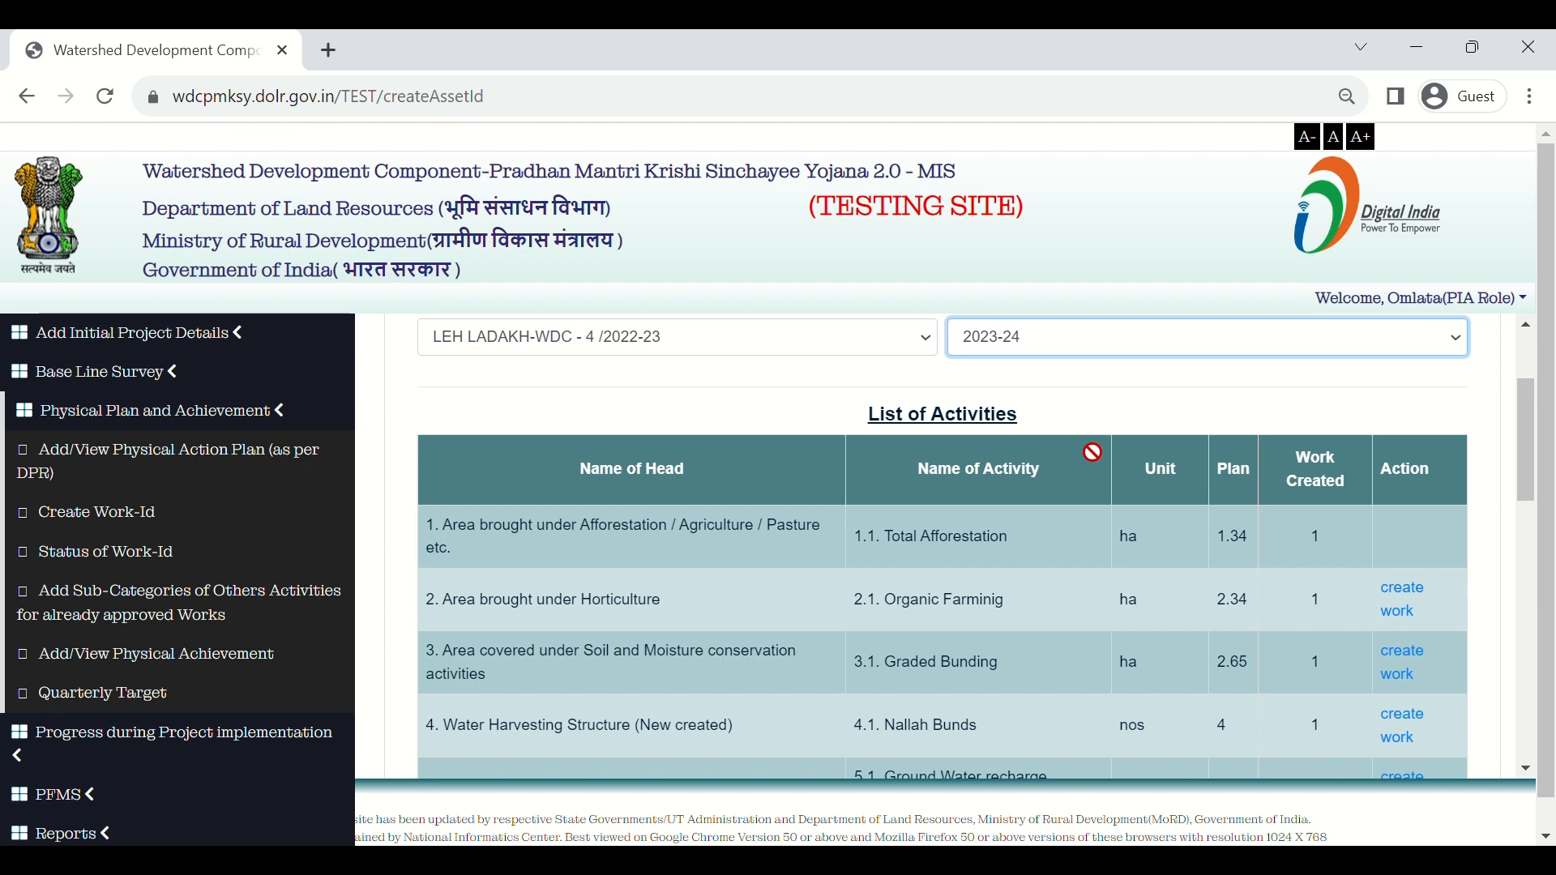
pyautogui.scroll(-1, 1093, 452)
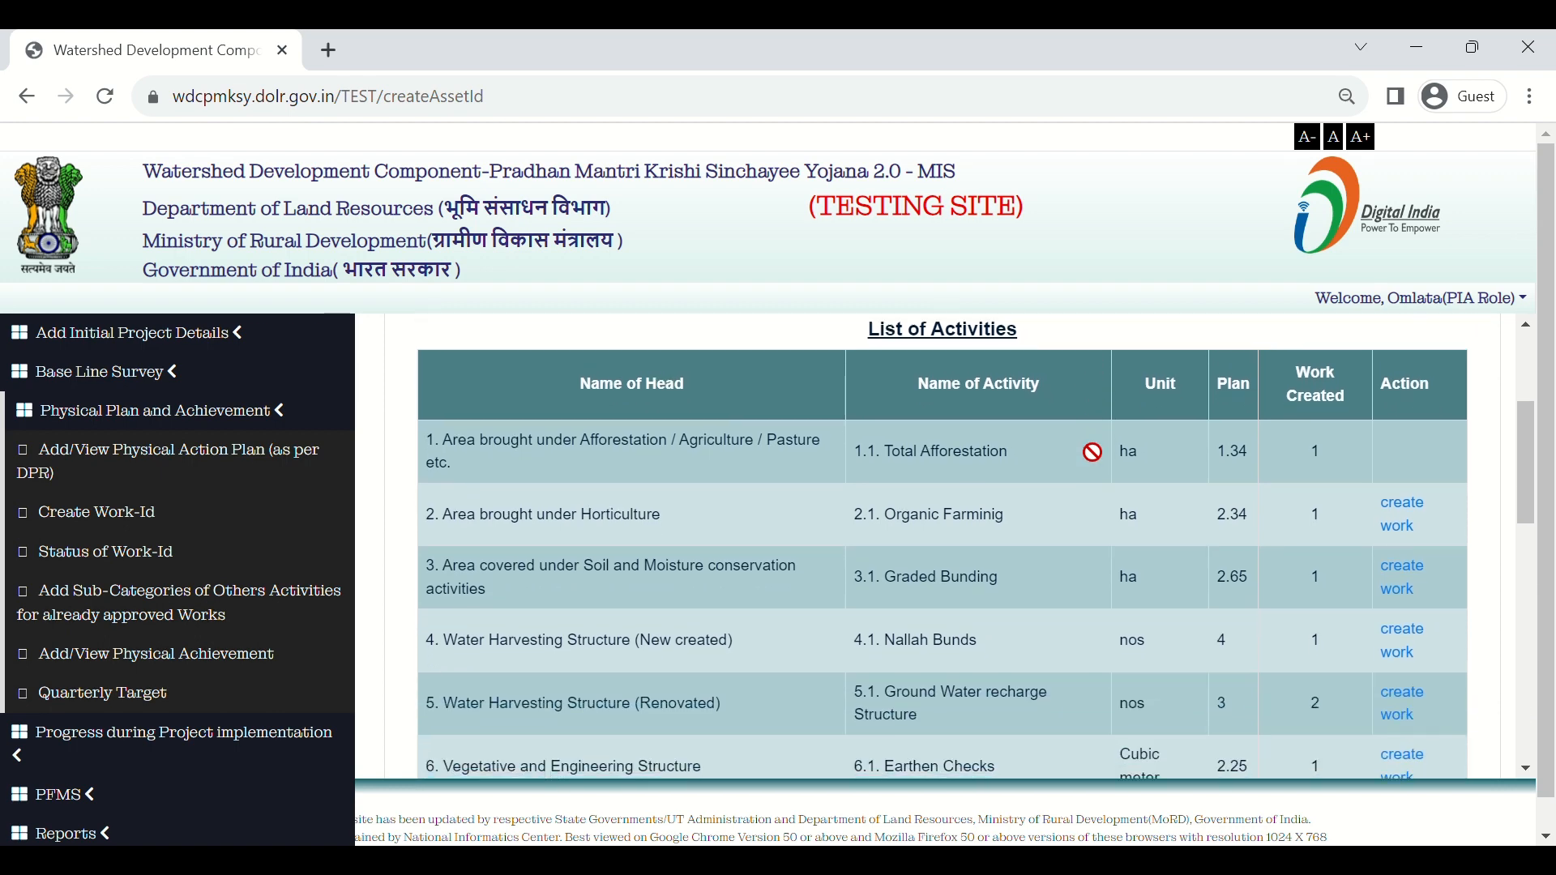
# Review the List of Activities and the Draft List of Activities With Temporary Work Id, checking block, village and land identification
pyautogui.scroll(-3, 1093, 452)
pyautogui.scroll(-3, 1093, 452)
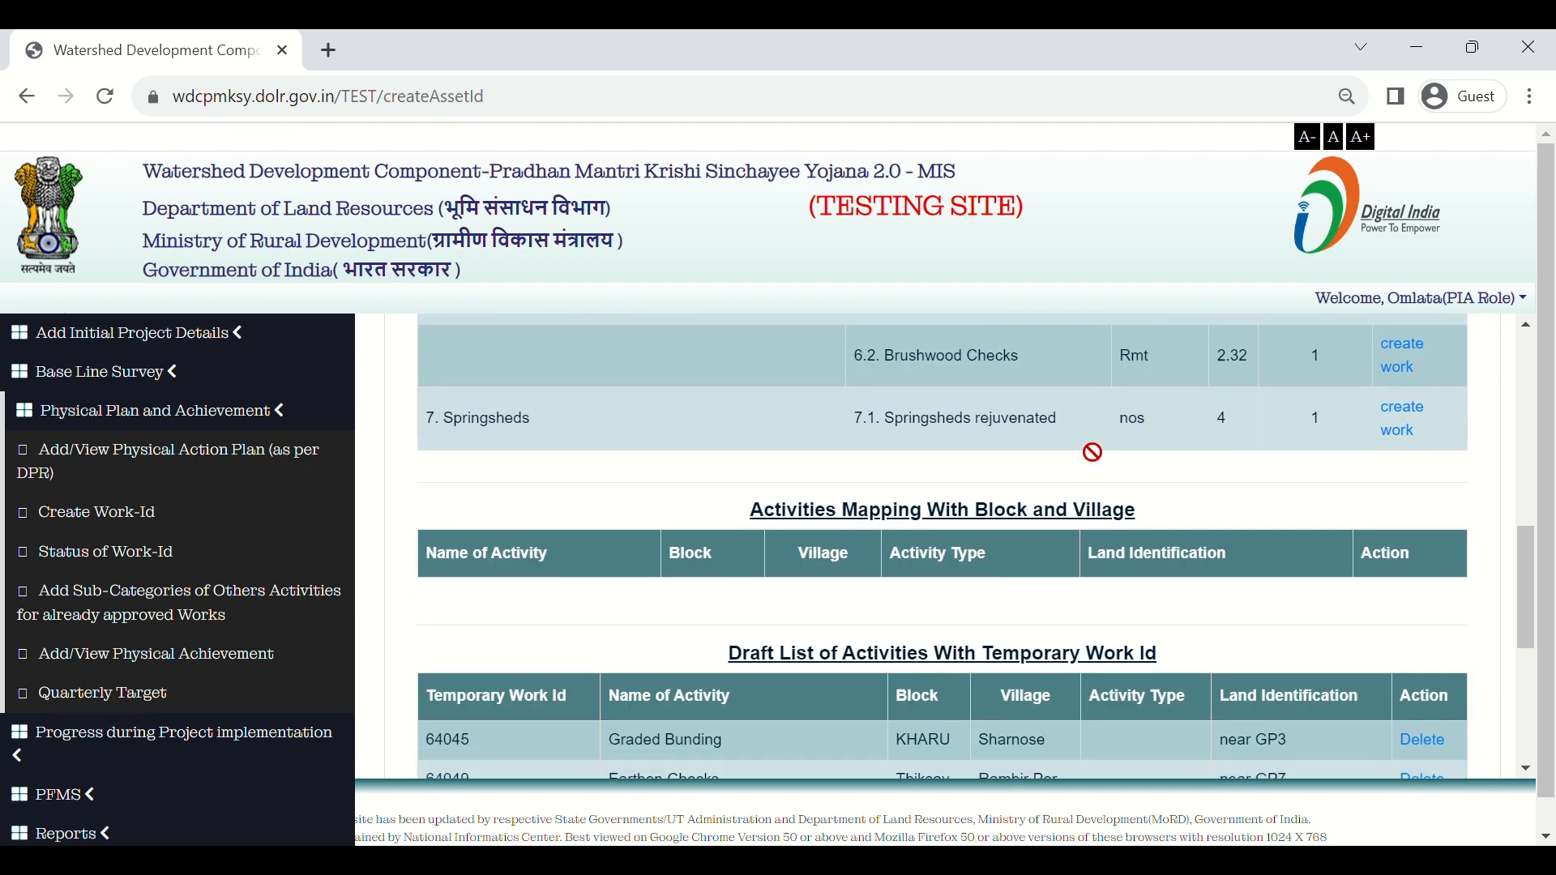
pyautogui.scroll(-1, 1093, 452)
pyautogui.scroll(-1, 1093, 453)
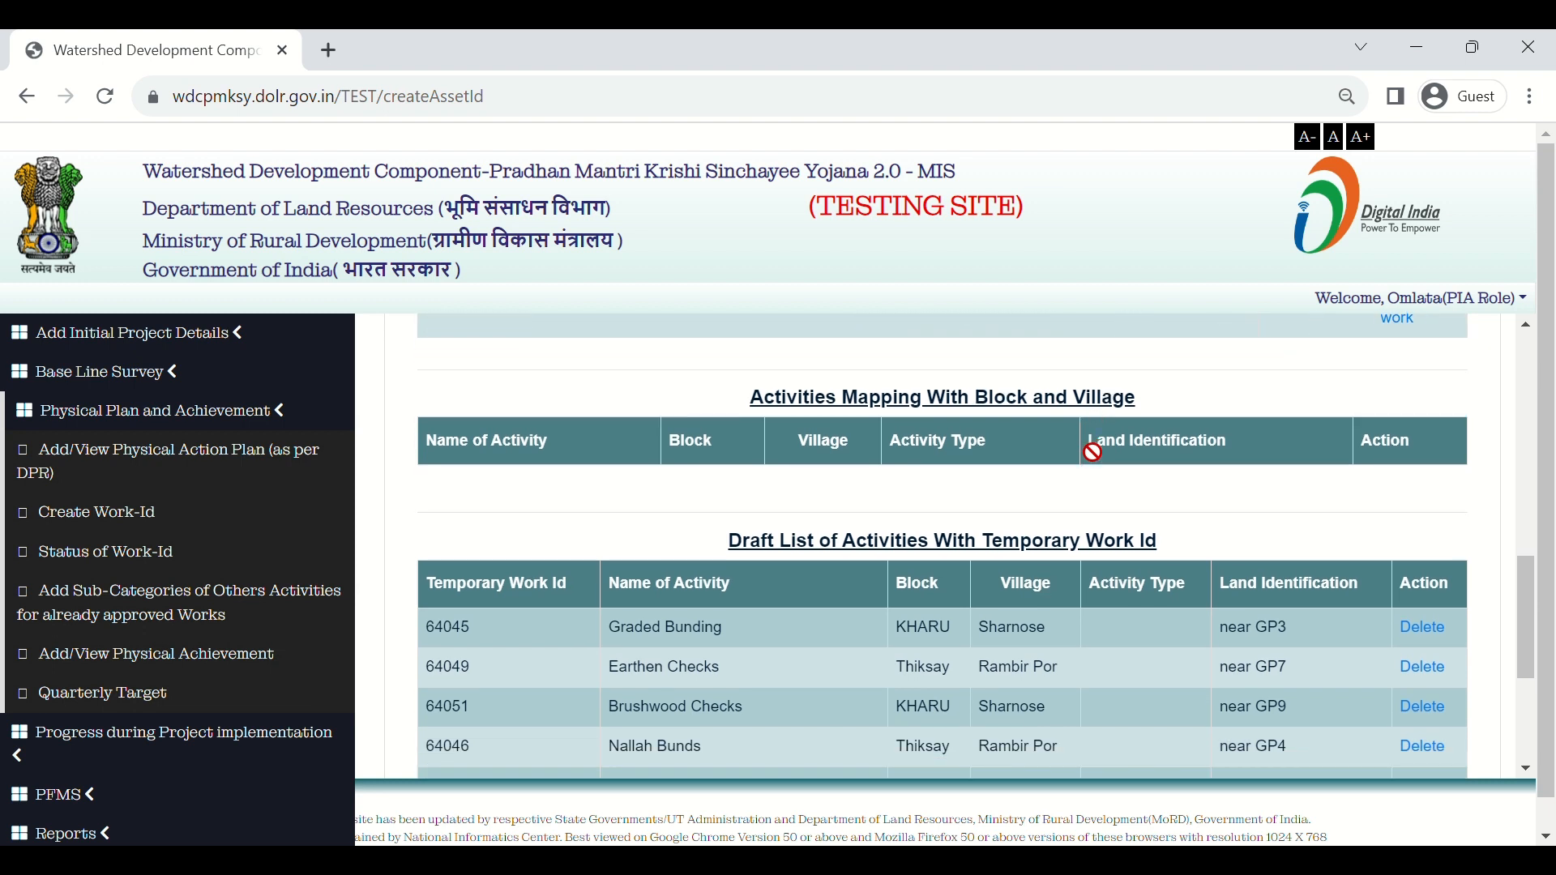
pyautogui.scroll(-1, 1093, 452)
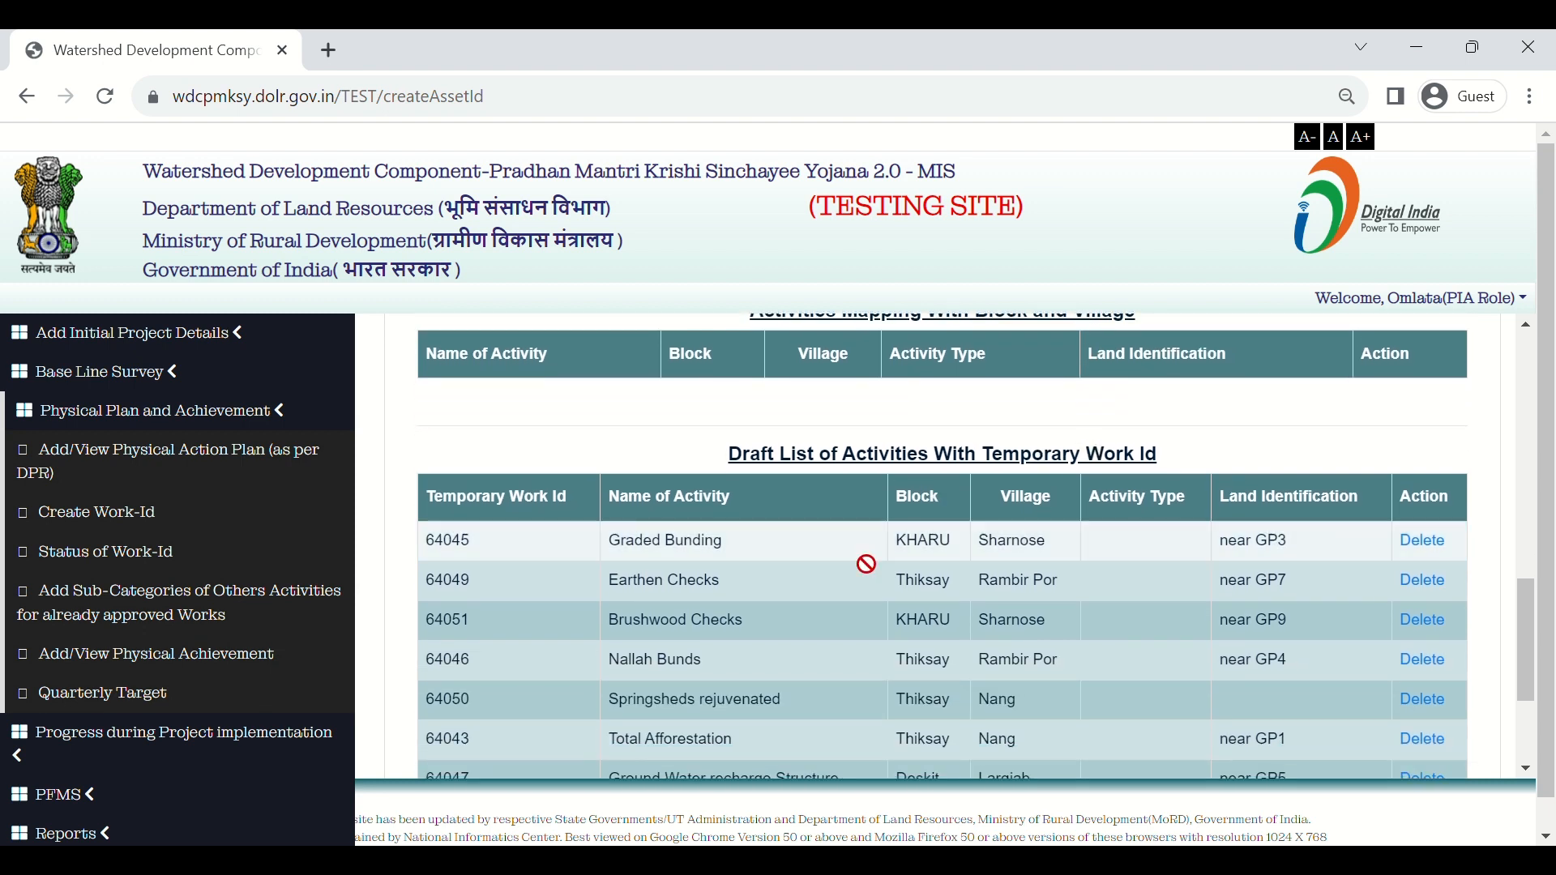
pyautogui.scroll(-1, 866, 564)
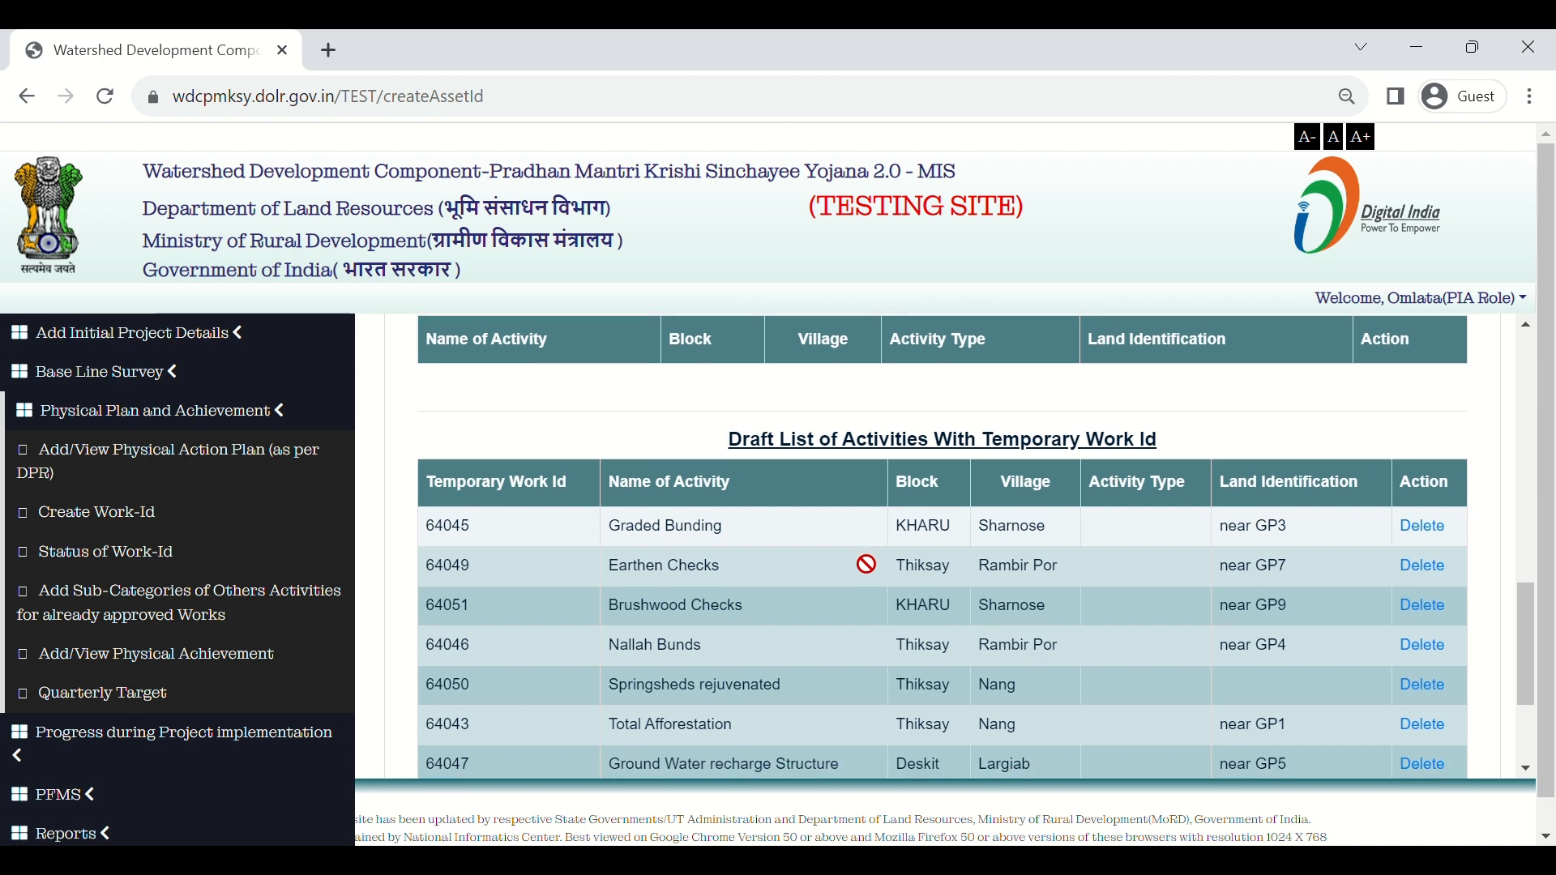
pyautogui.scroll(-1, 866, 564)
pyautogui.scroll(-1, 867, 564)
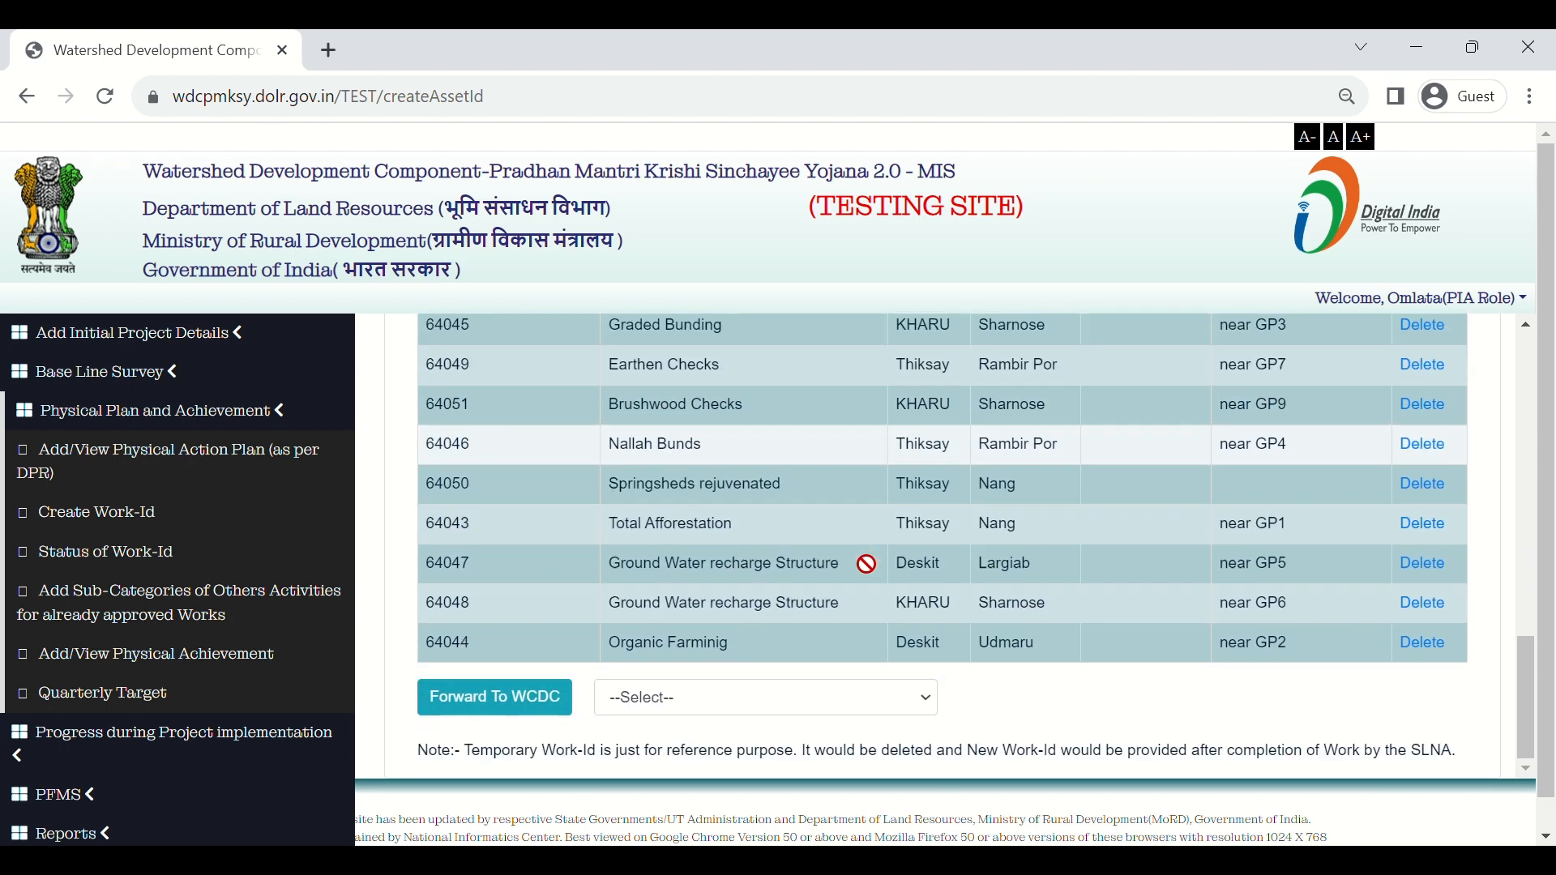
pyautogui.scroll(1, 867, 564)
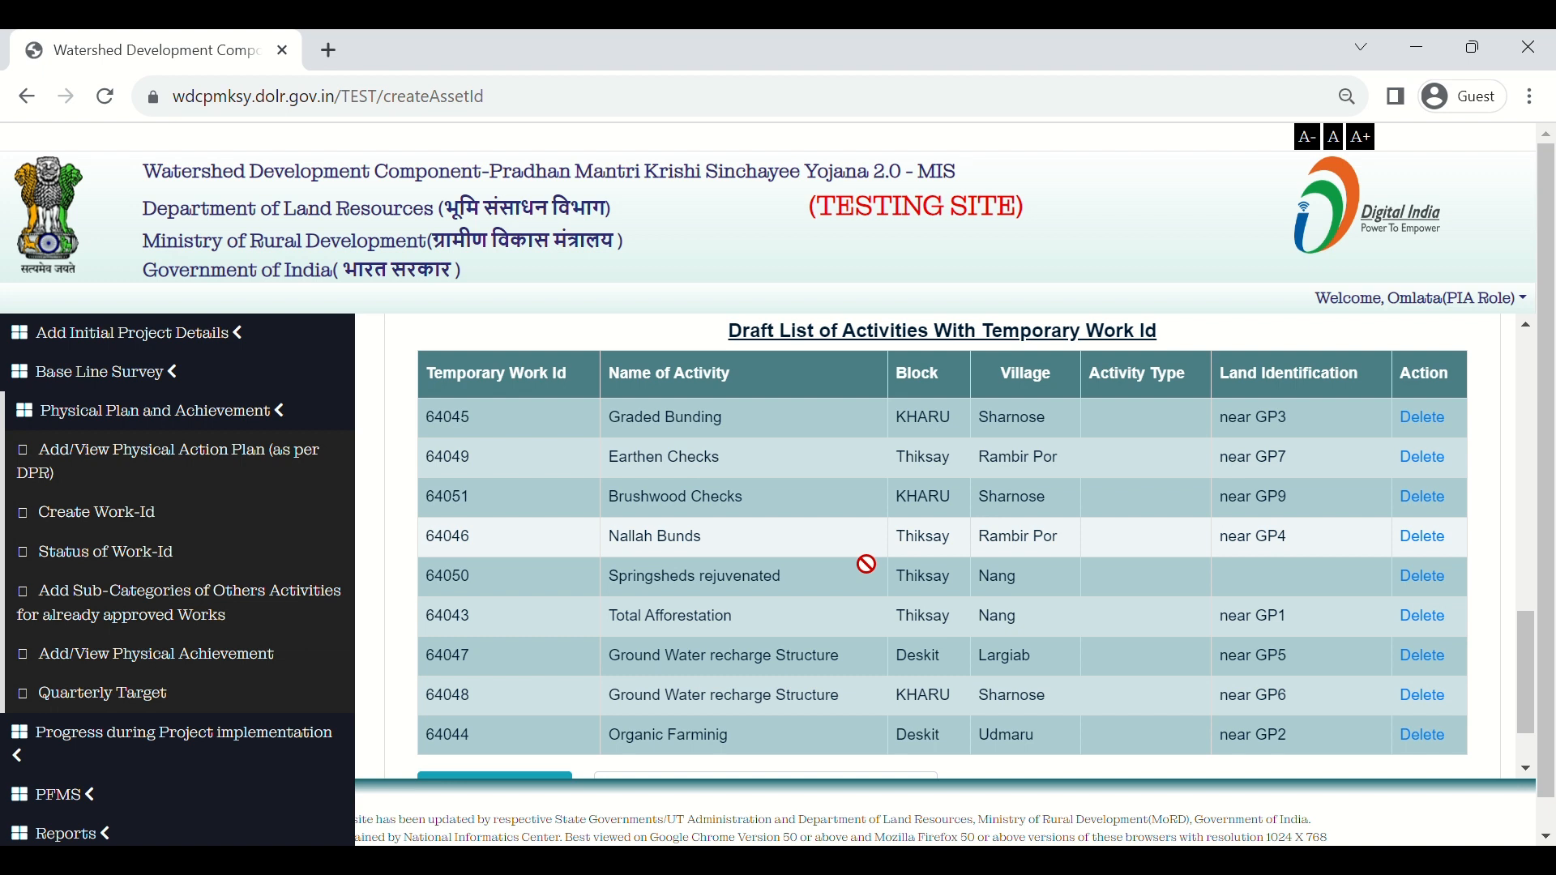
pyautogui.scroll(1, 866, 564)
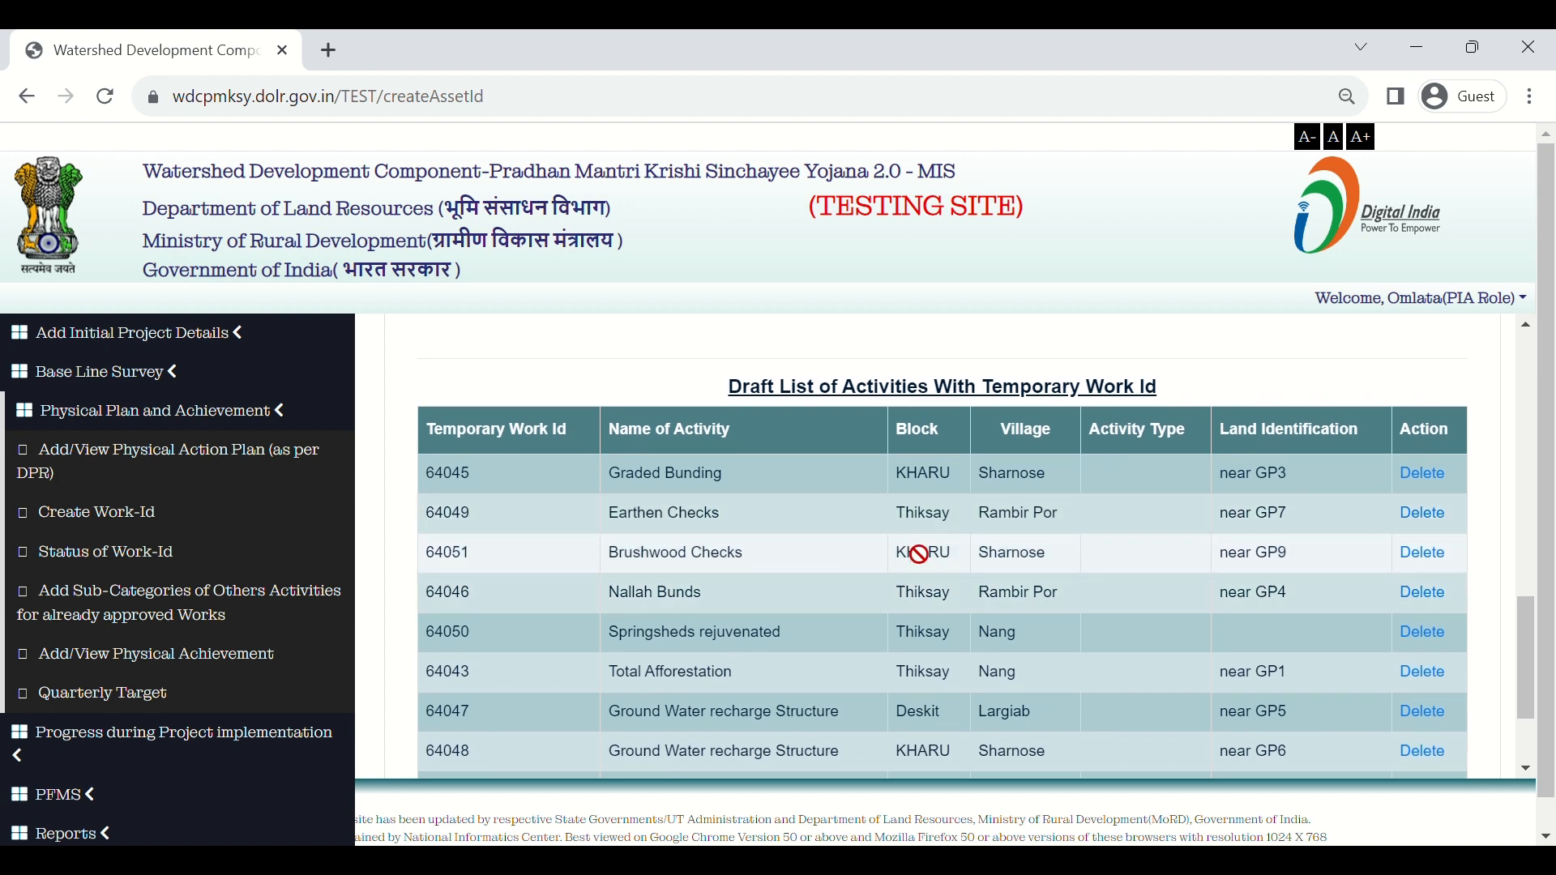
pyautogui.scroll(-1, 918, 555)
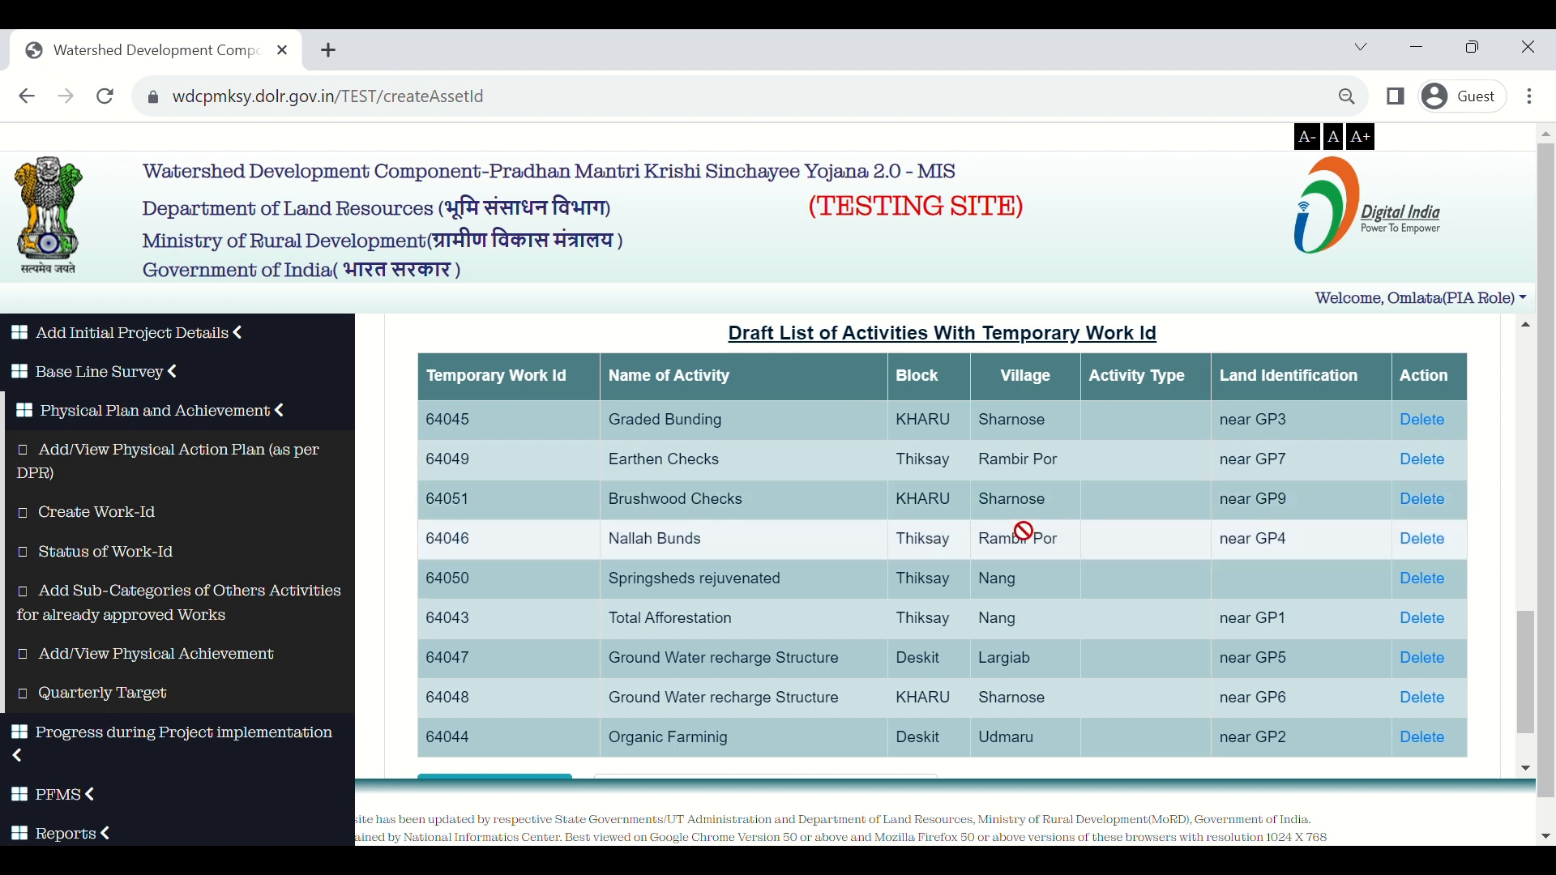
pyautogui.scroll(-1, 1024, 531)
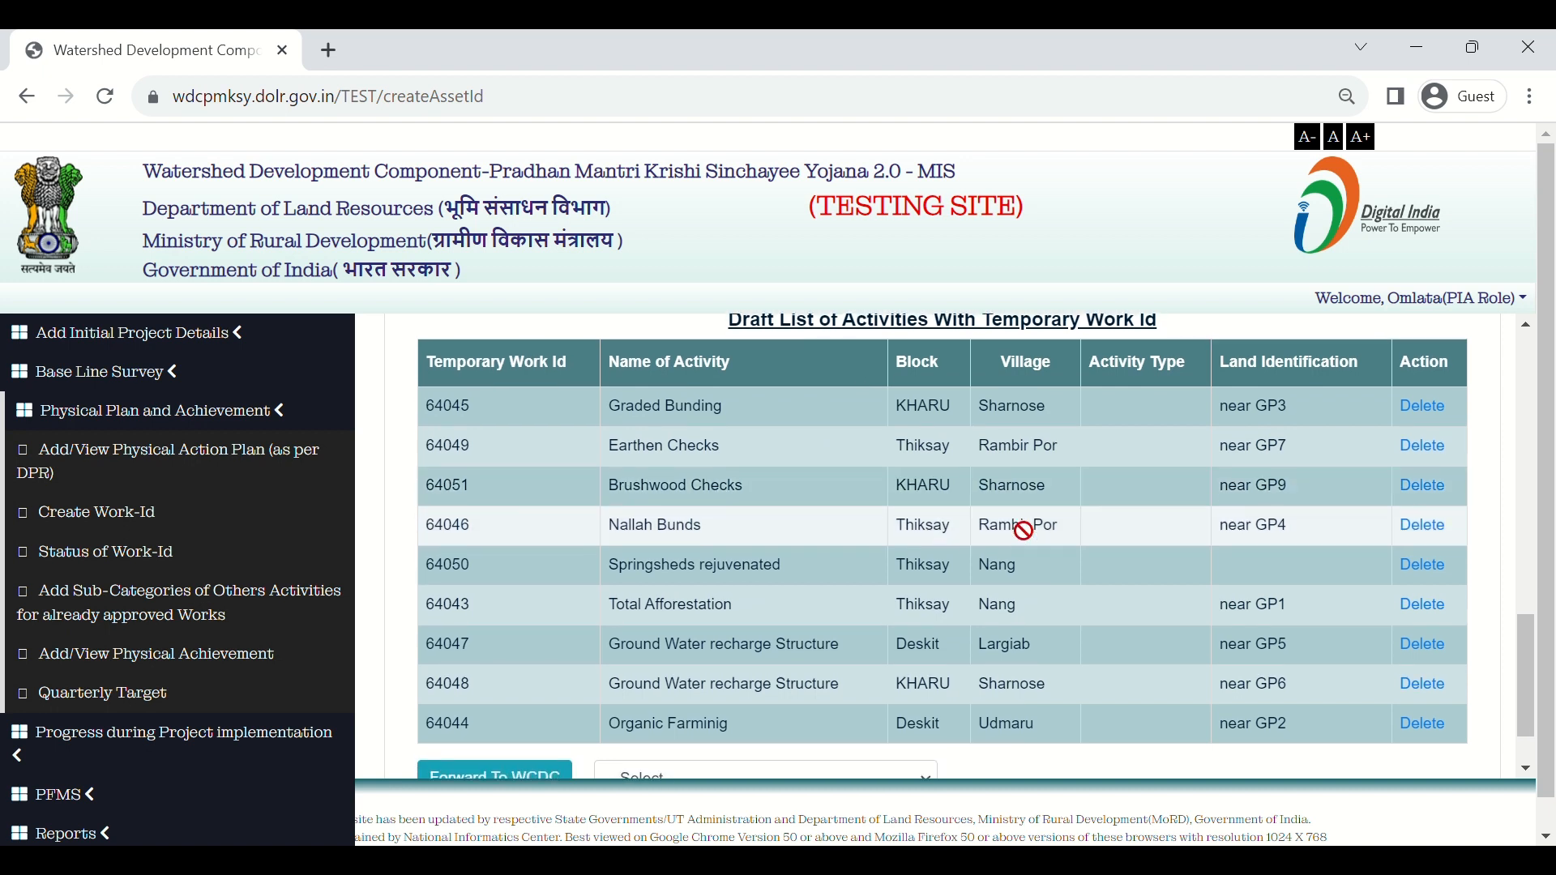
pyautogui.scroll(1, 1024, 531)
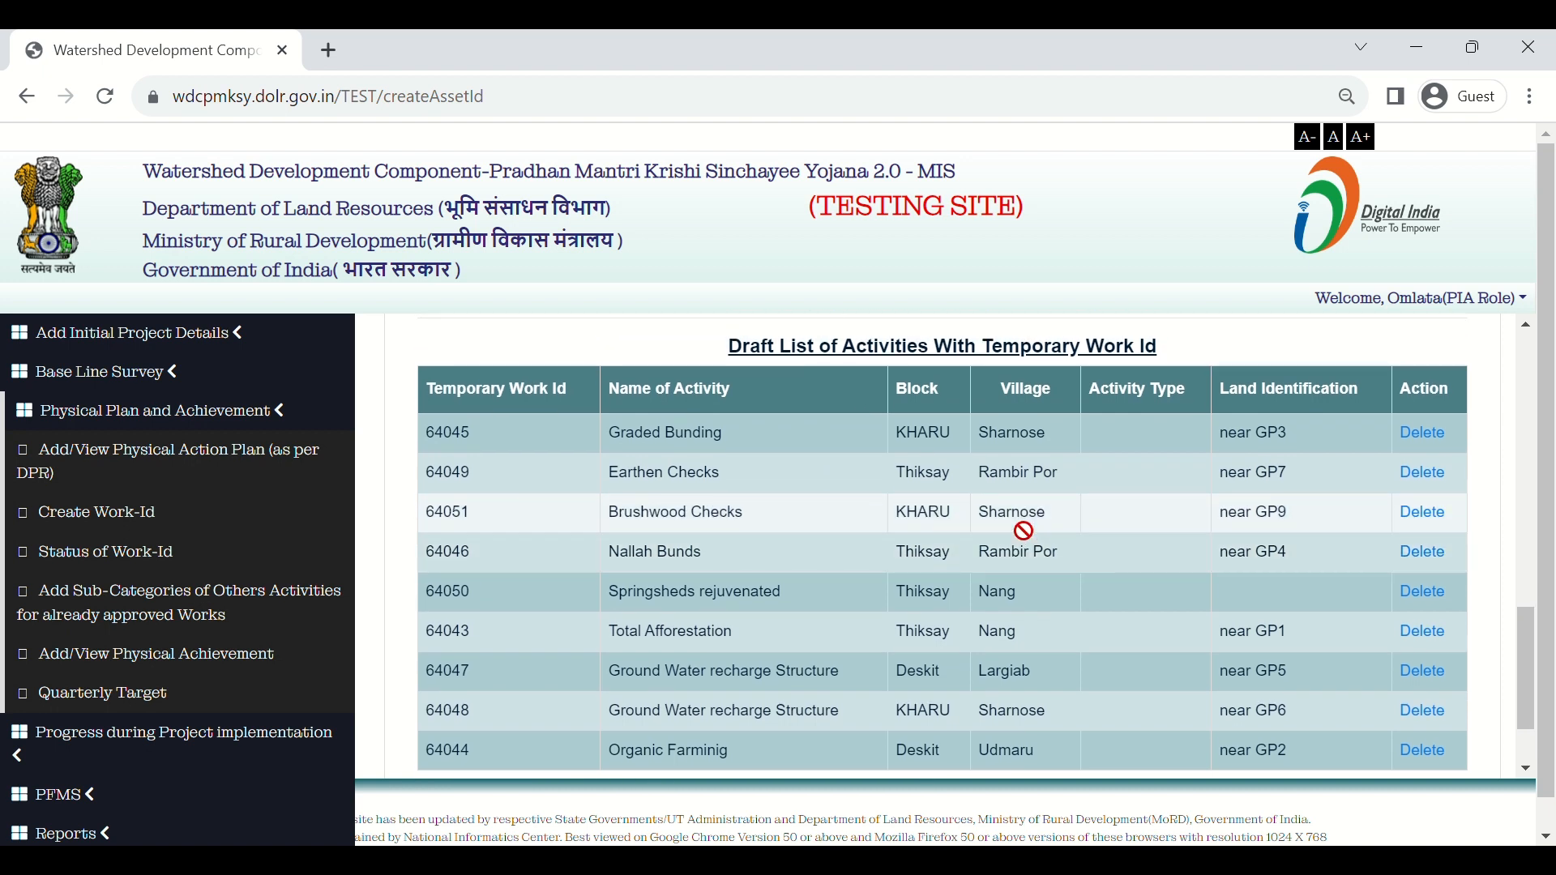
# Delete the Springsheds rejuvenated work in village Nang from the draft list and confirm the deletion
pyautogui.scroll(-2, 1024, 531)
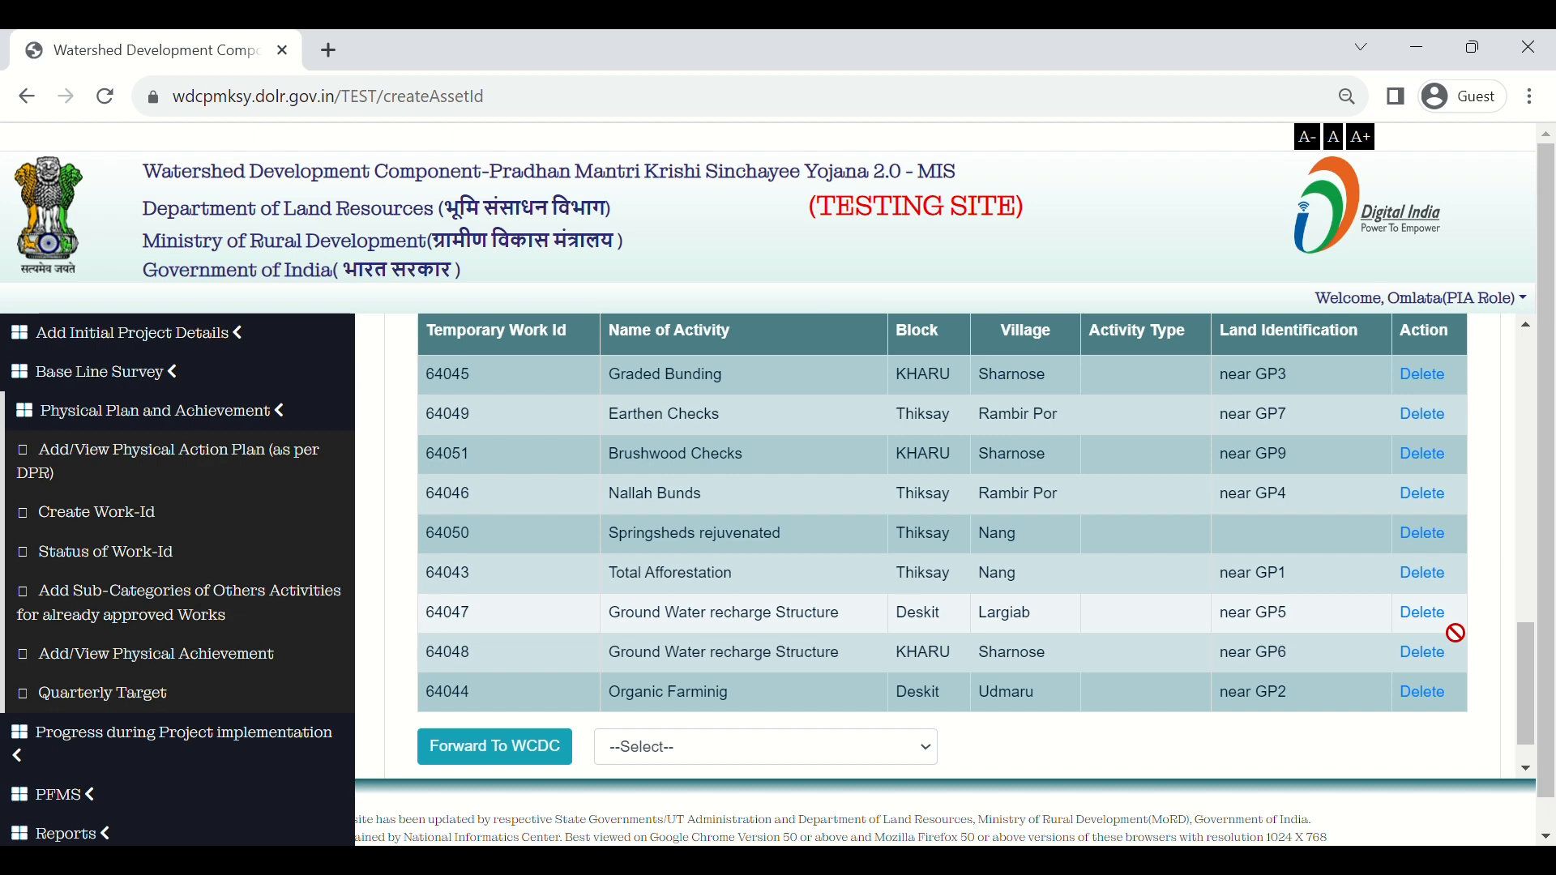
pyautogui.click(1428, 535)
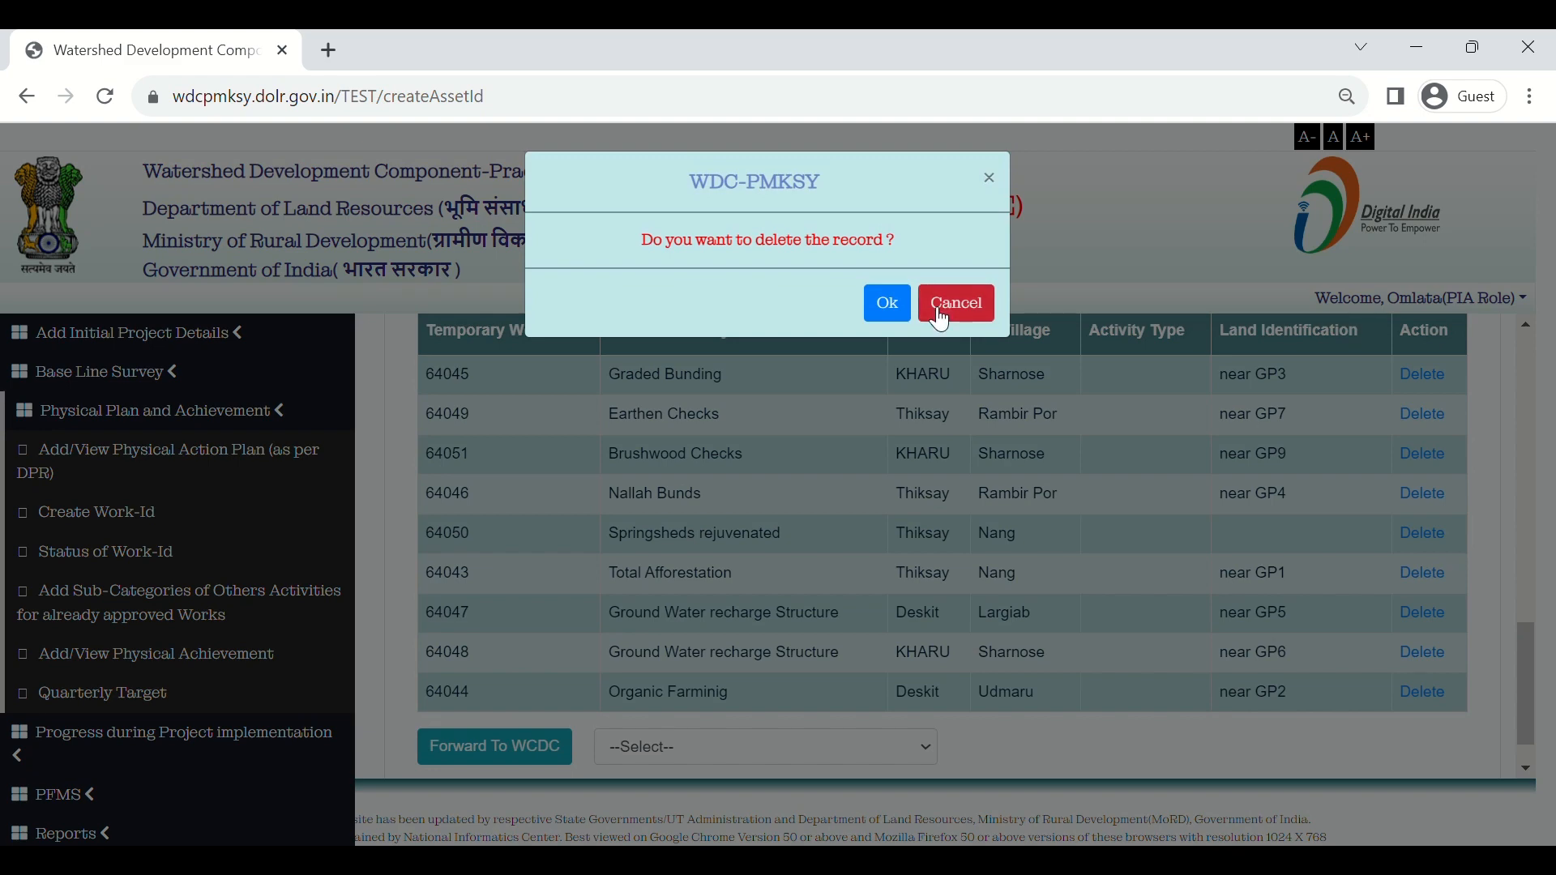
pyautogui.click(888, 304)
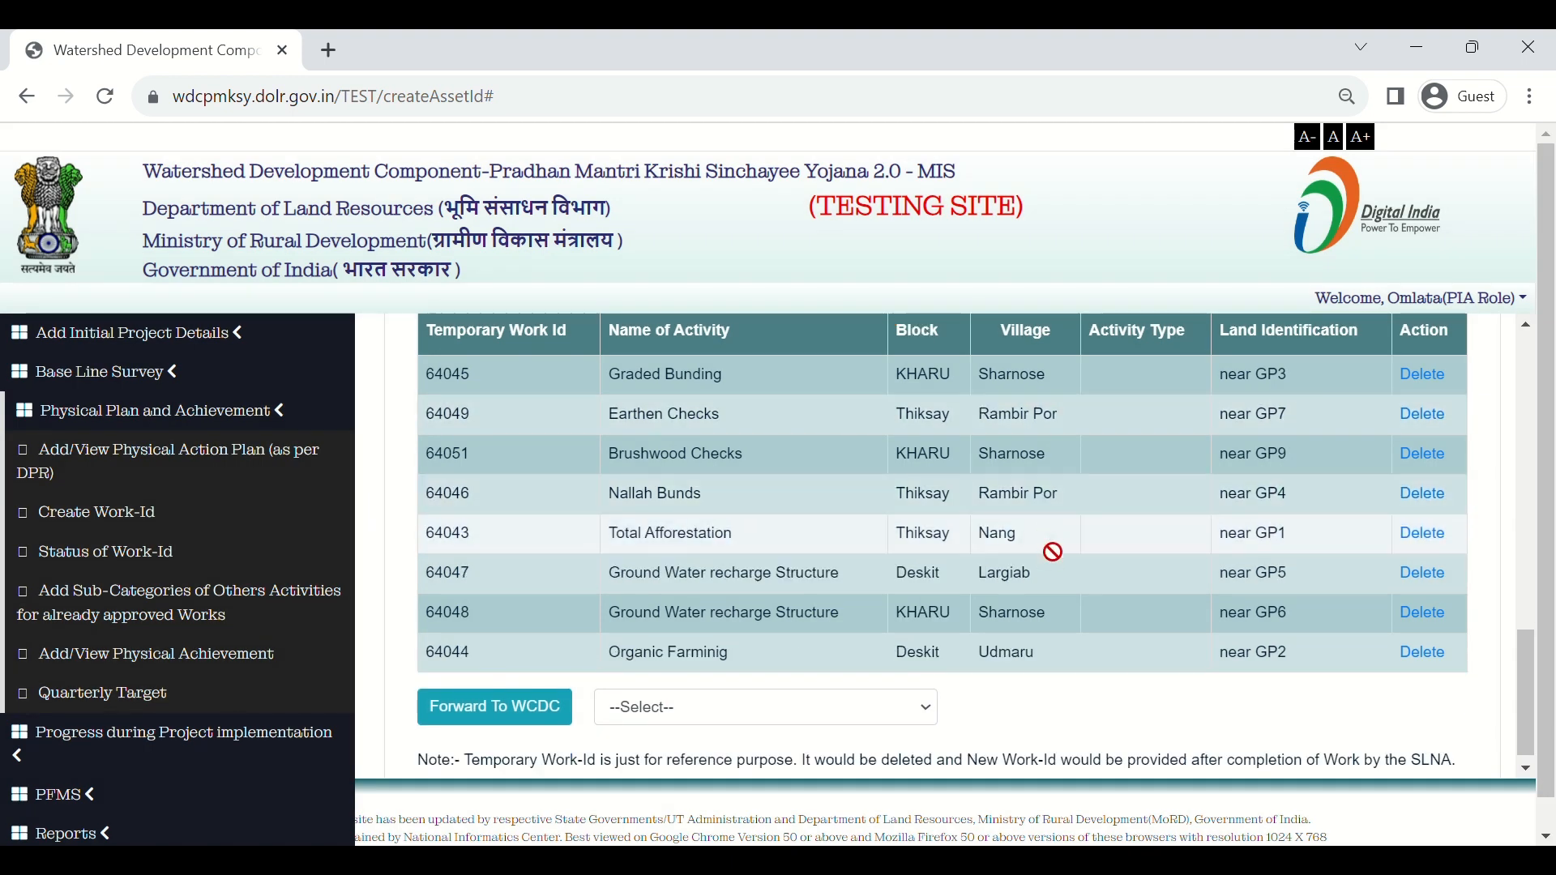
# Forward the draft works to the LEH LADAKH WCDC user and acknowledge the confirmation
pyautogui.scroll(-1, 1054, 552)
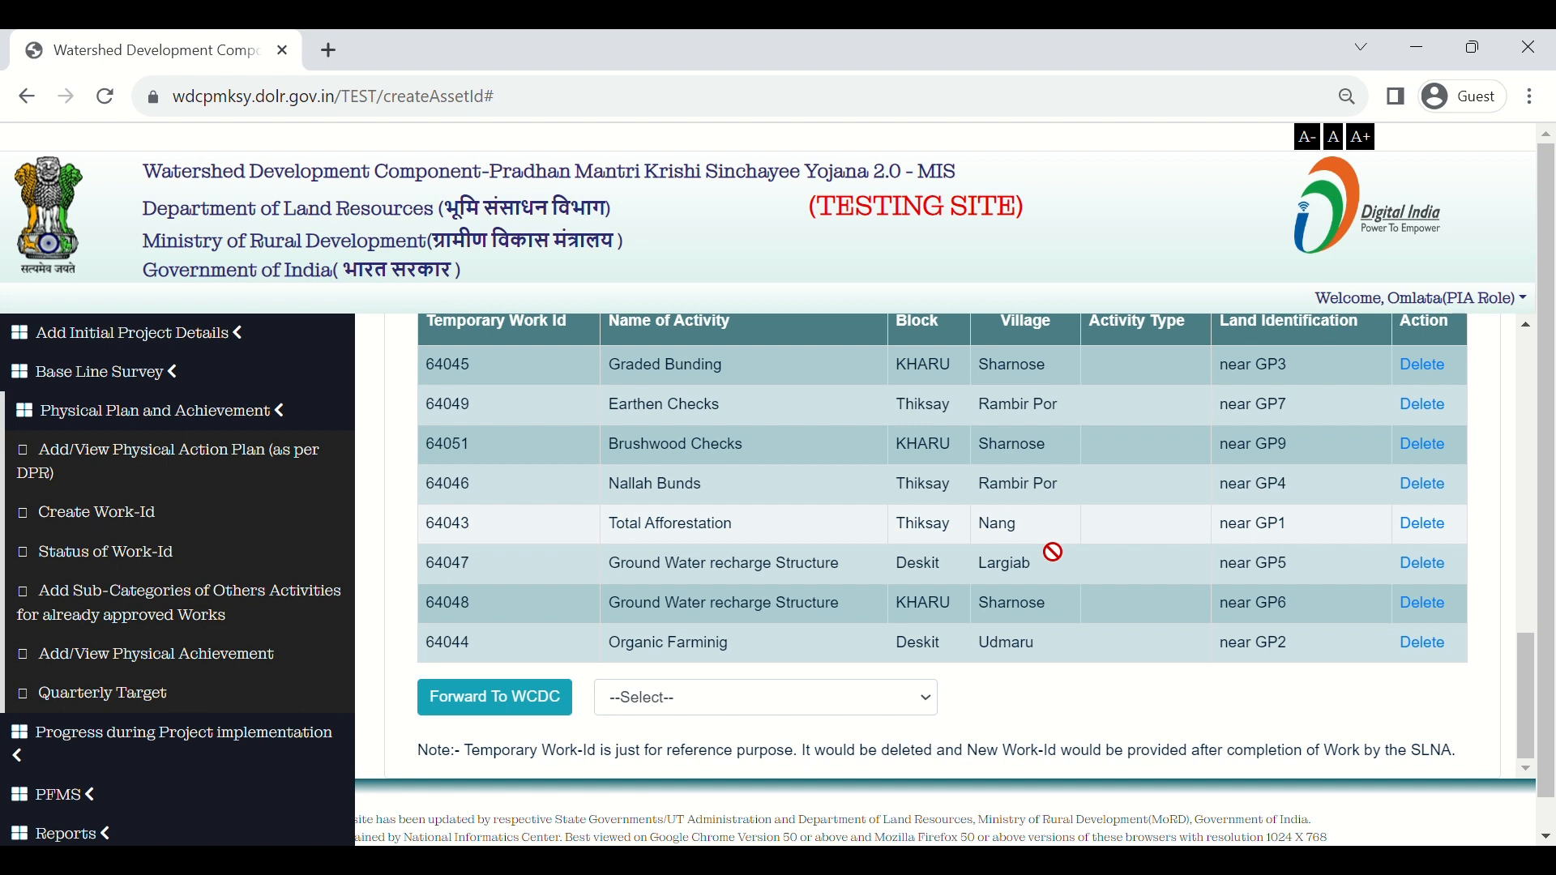
pyautogui.click(800, 702)
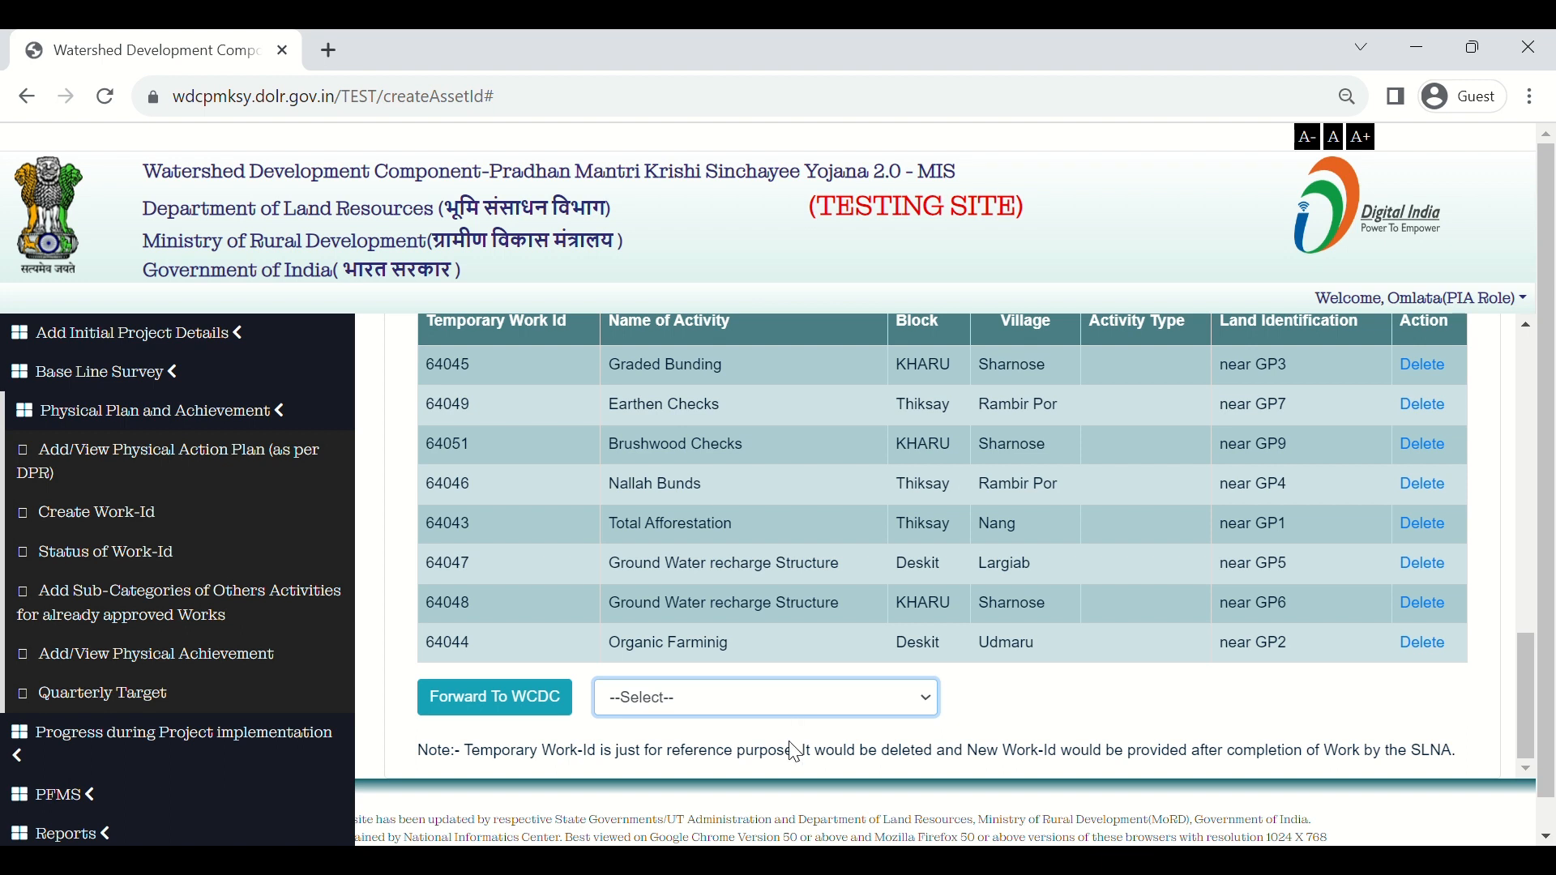
pyautogui.press('Down')
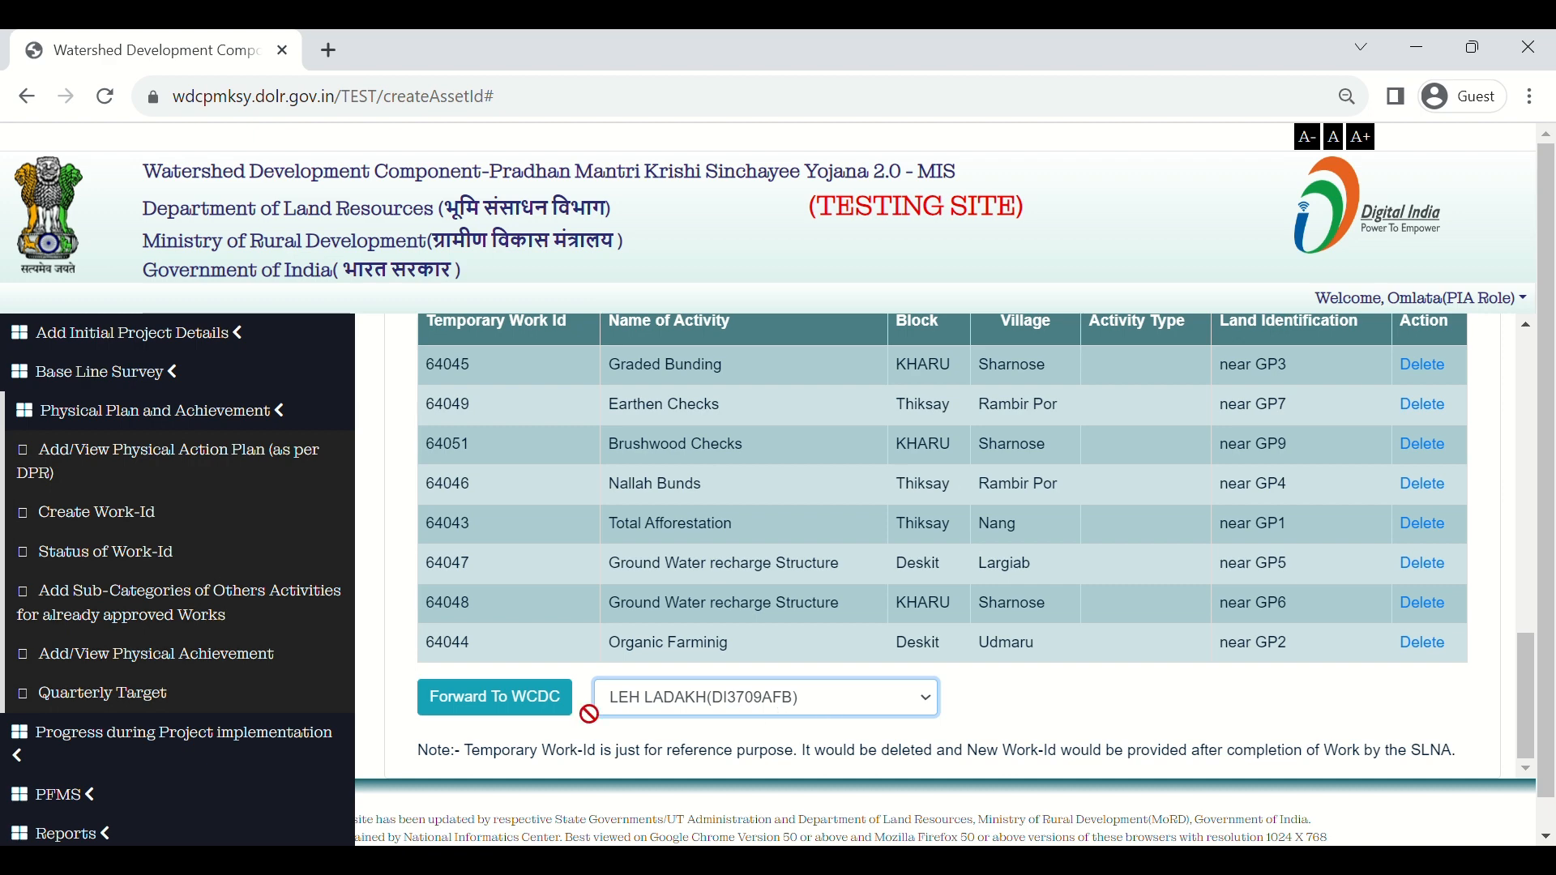
pyautogui.click(510, 711)
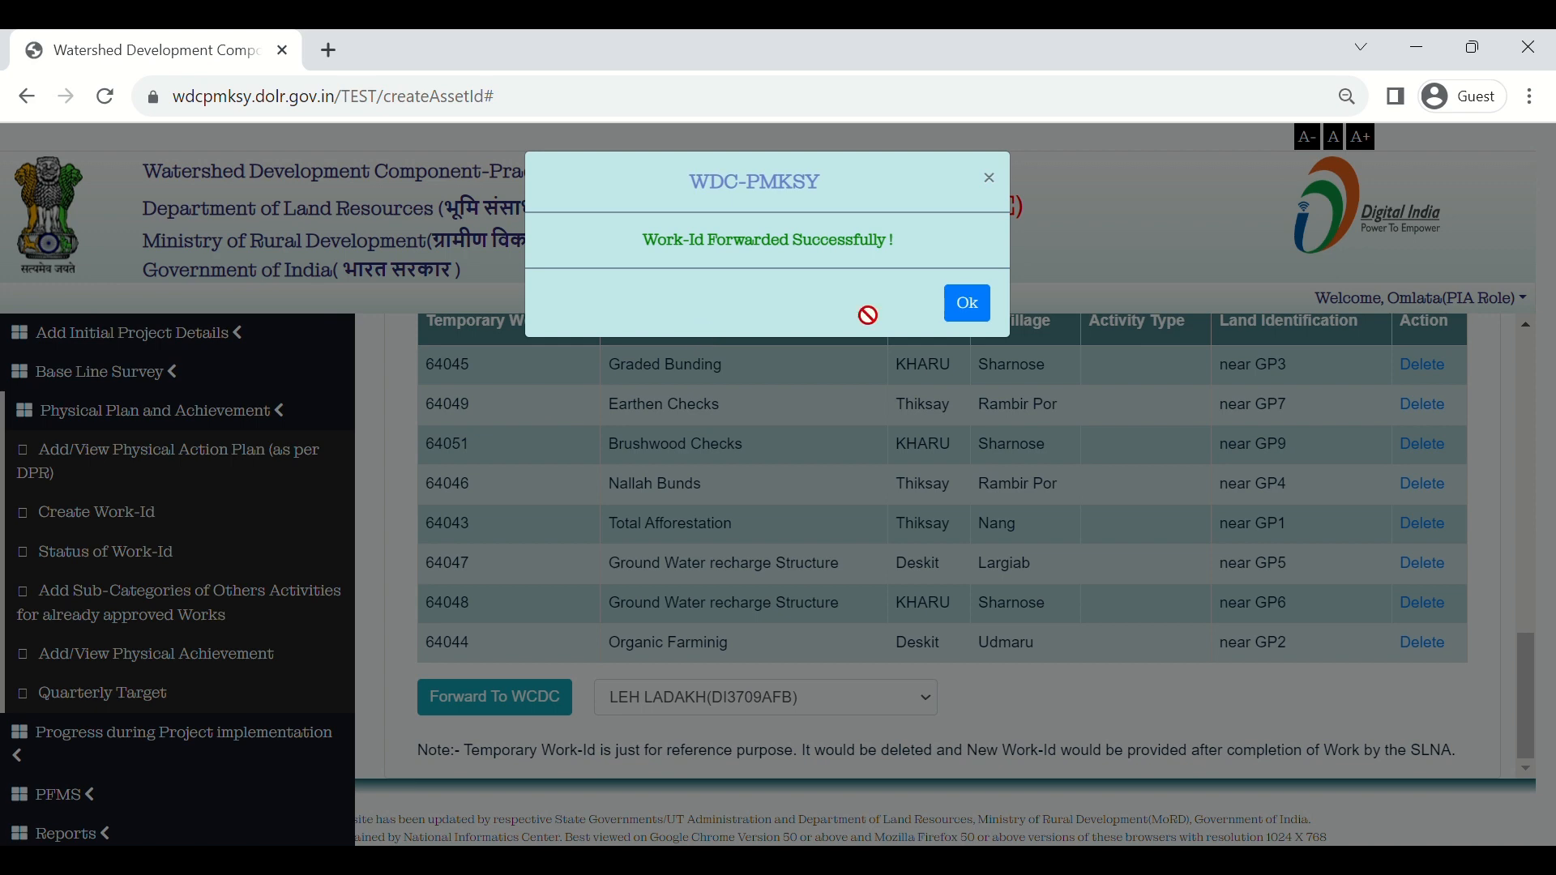
pyautogui.click(966, 303)
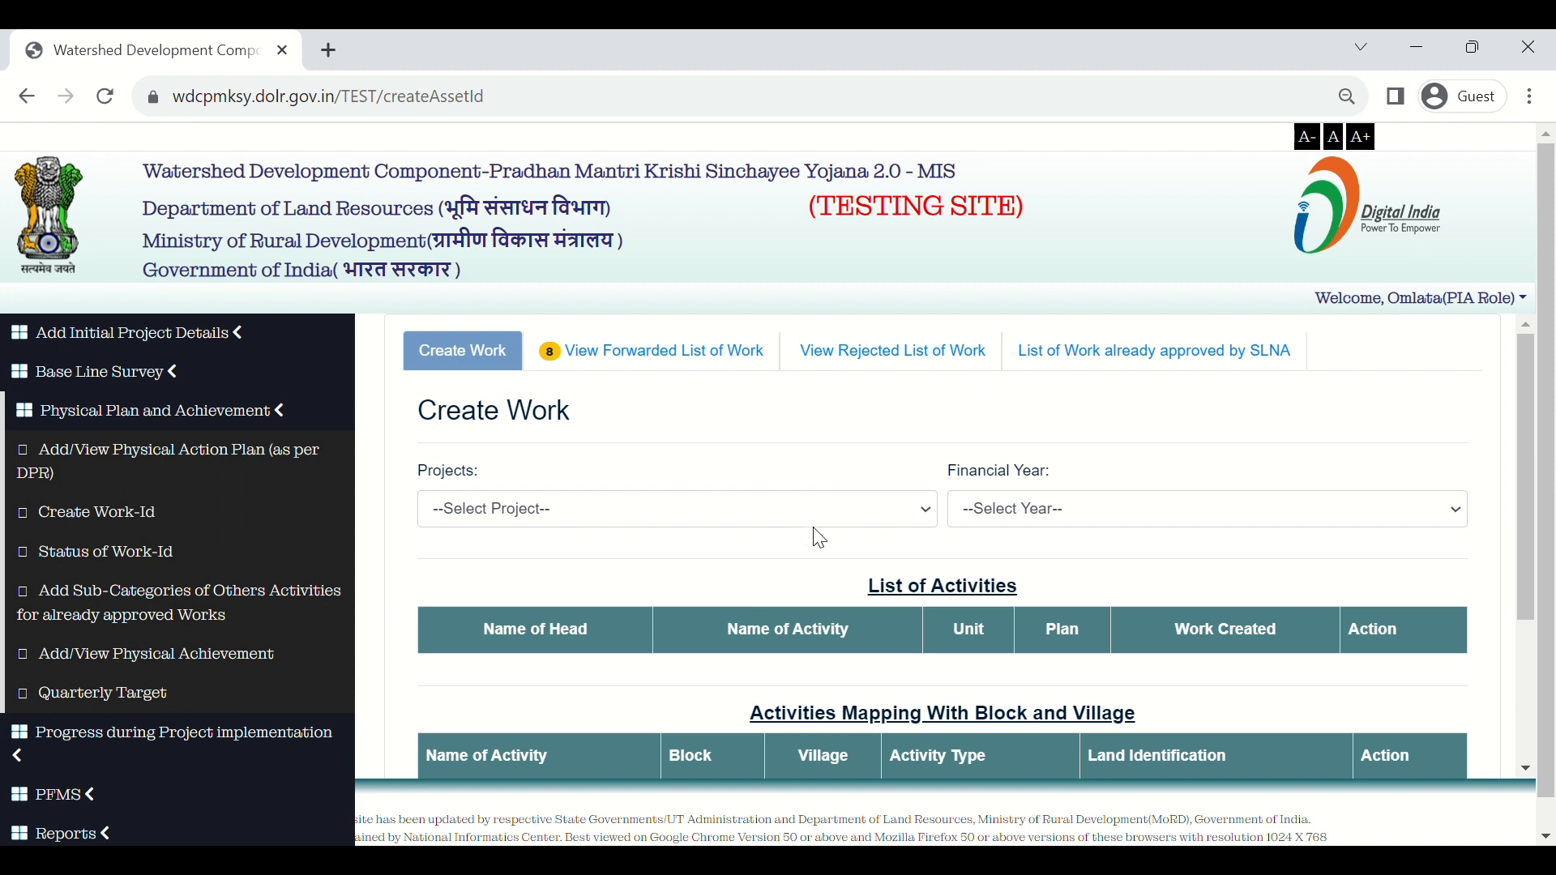
pyautogui.scroll(-3, 819, 535)
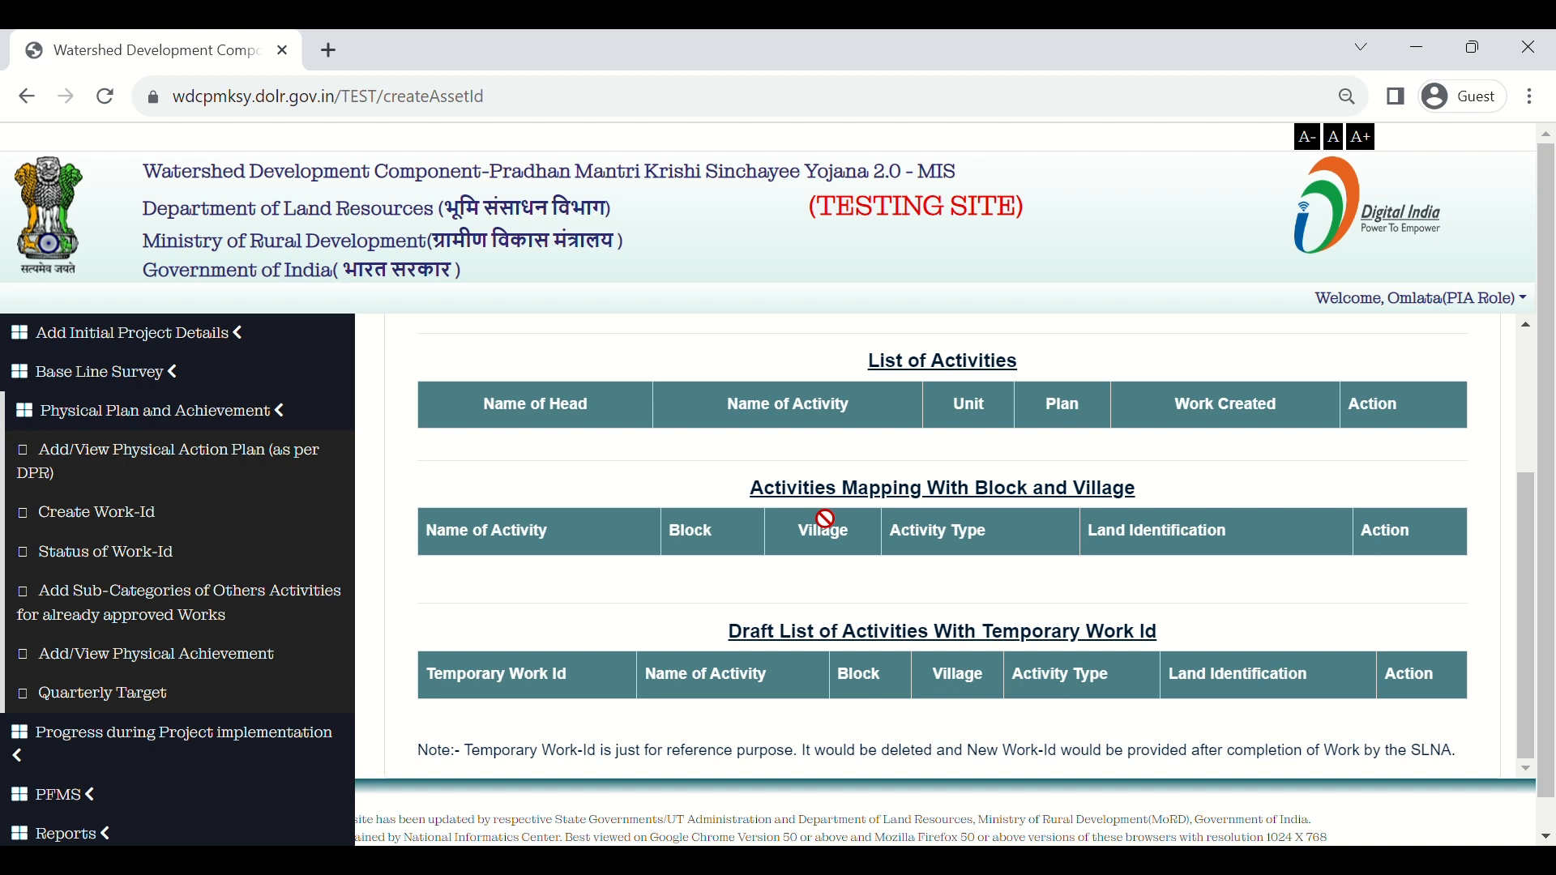
# Log out of the PIA account and sign in as the WCDC user with the username, password and security code
pyautogui.click(1442, 309)
pyautogui.click(1368, 377)
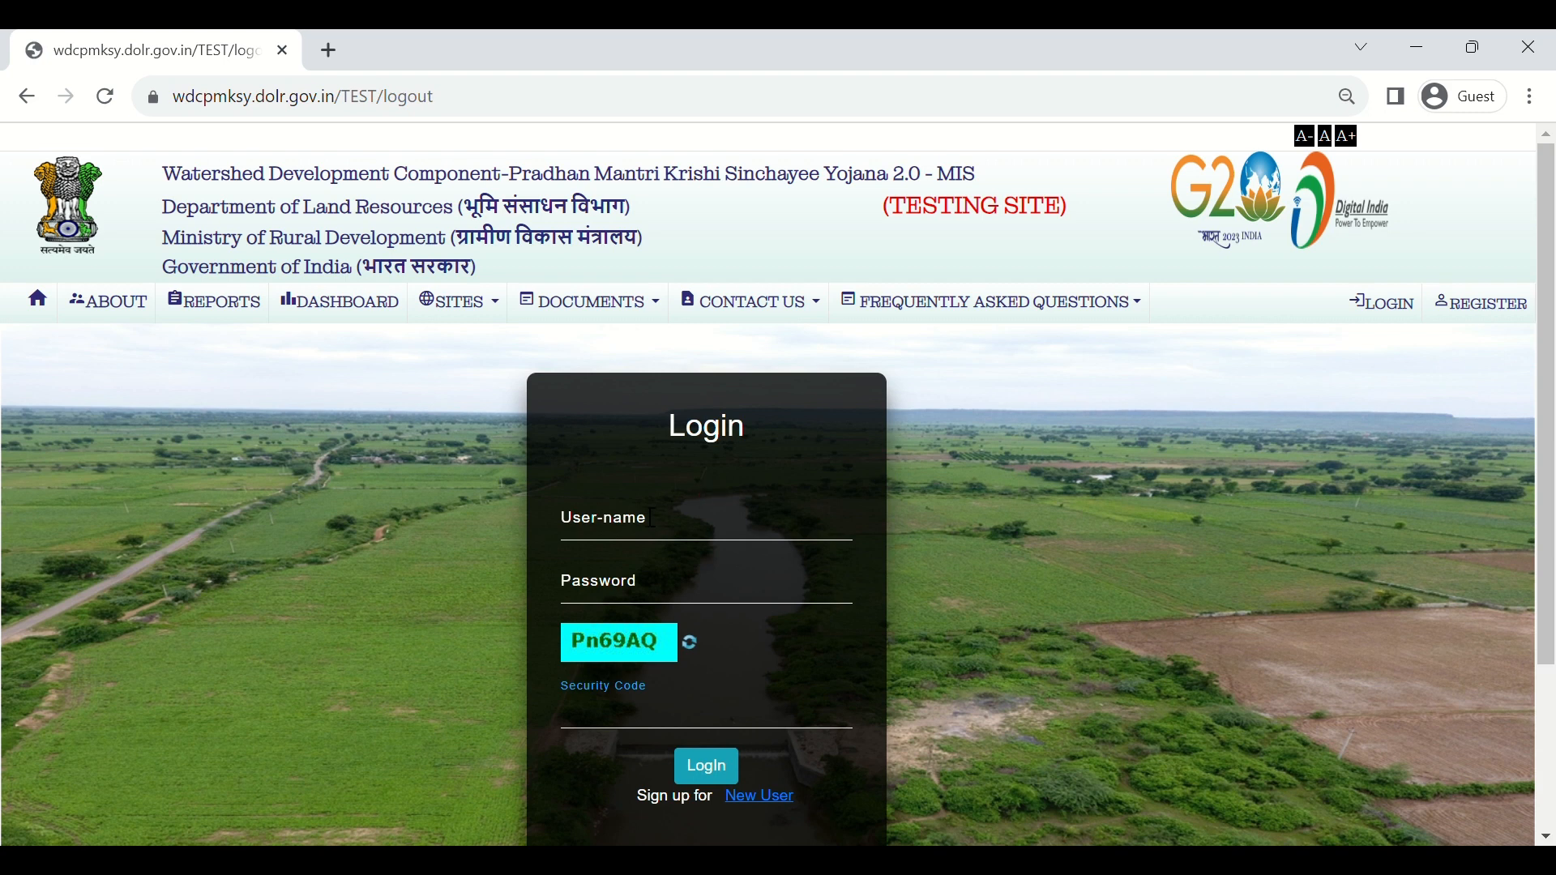
pyautogui.click(653, 519)
pyautogui.write('di3709afb')
pyautogui.press('Tab')
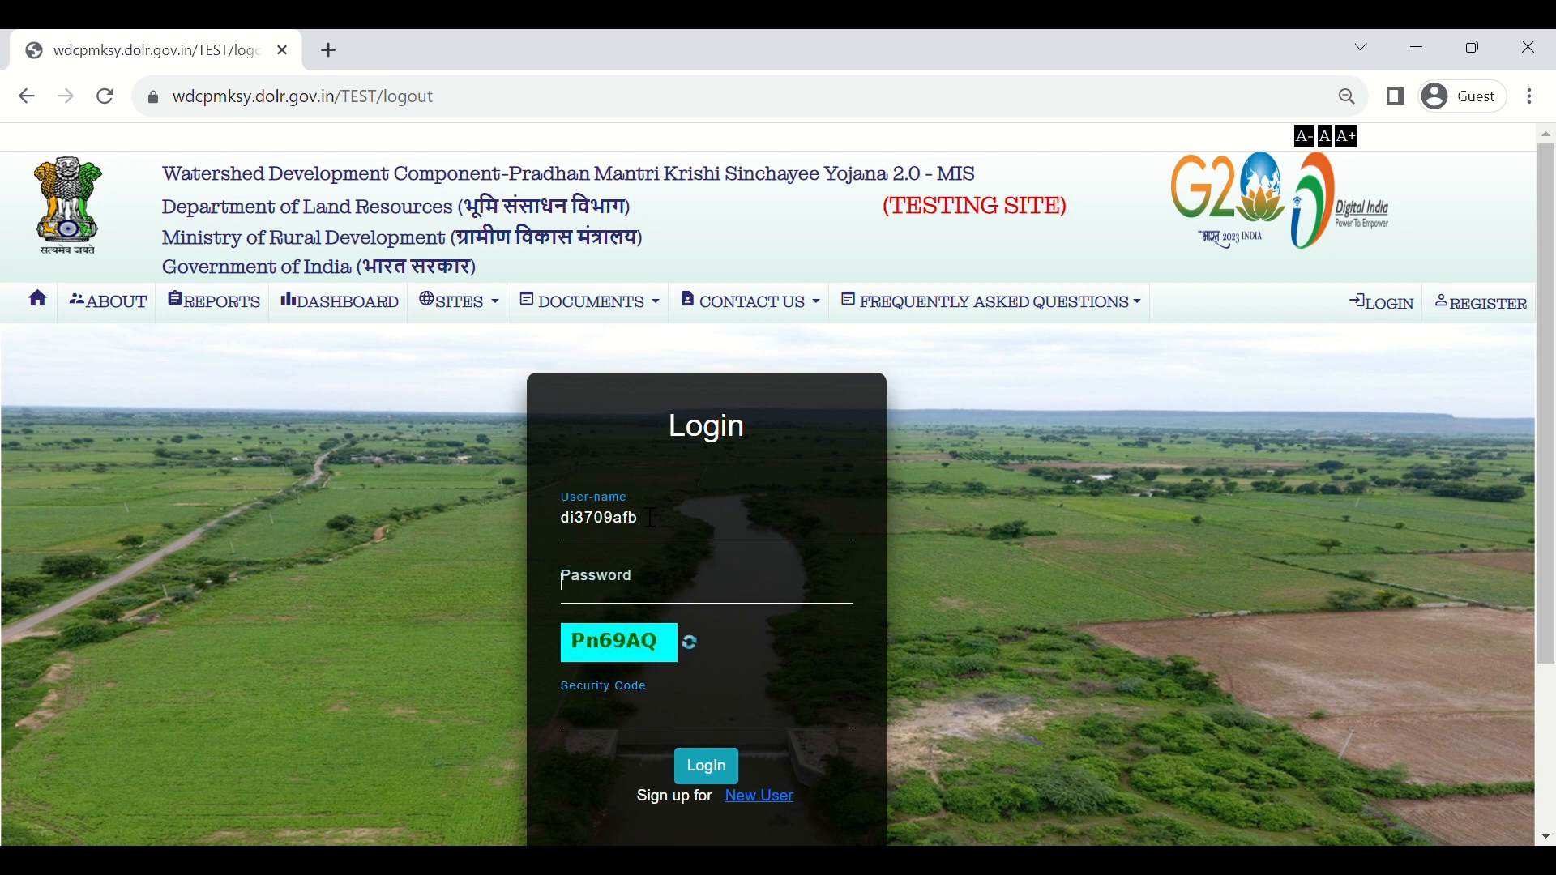
pyautogui.write('*******')
pyautogui.press('Tab')
pyautogui.press('Tab')
pyautogui.write('Pn6')
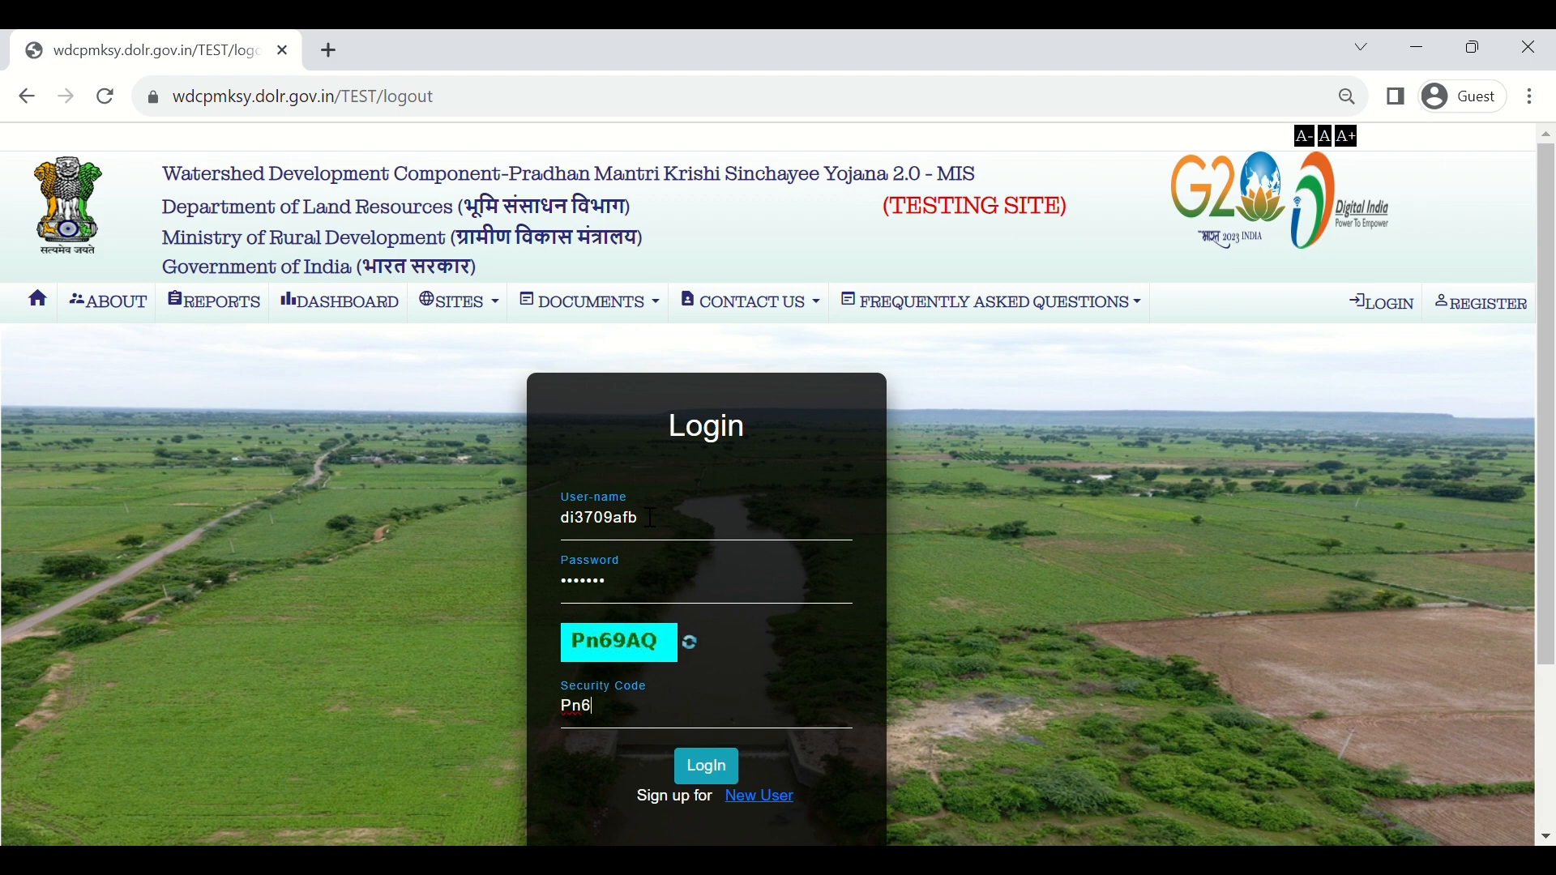
pyautogui.write('9AQ')
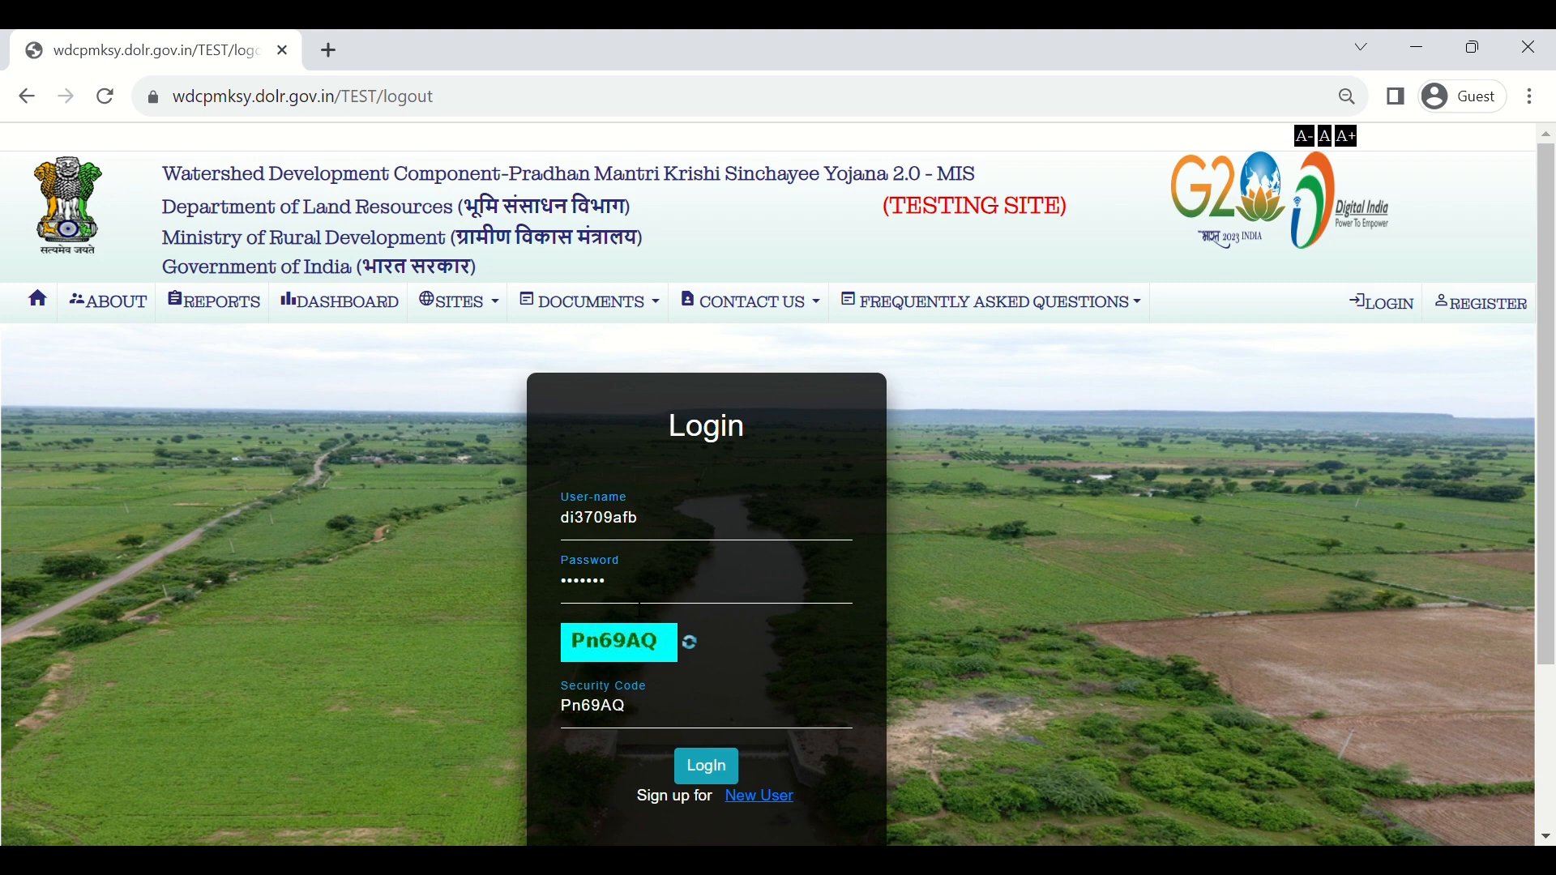
pyautogui.click(704, 776)
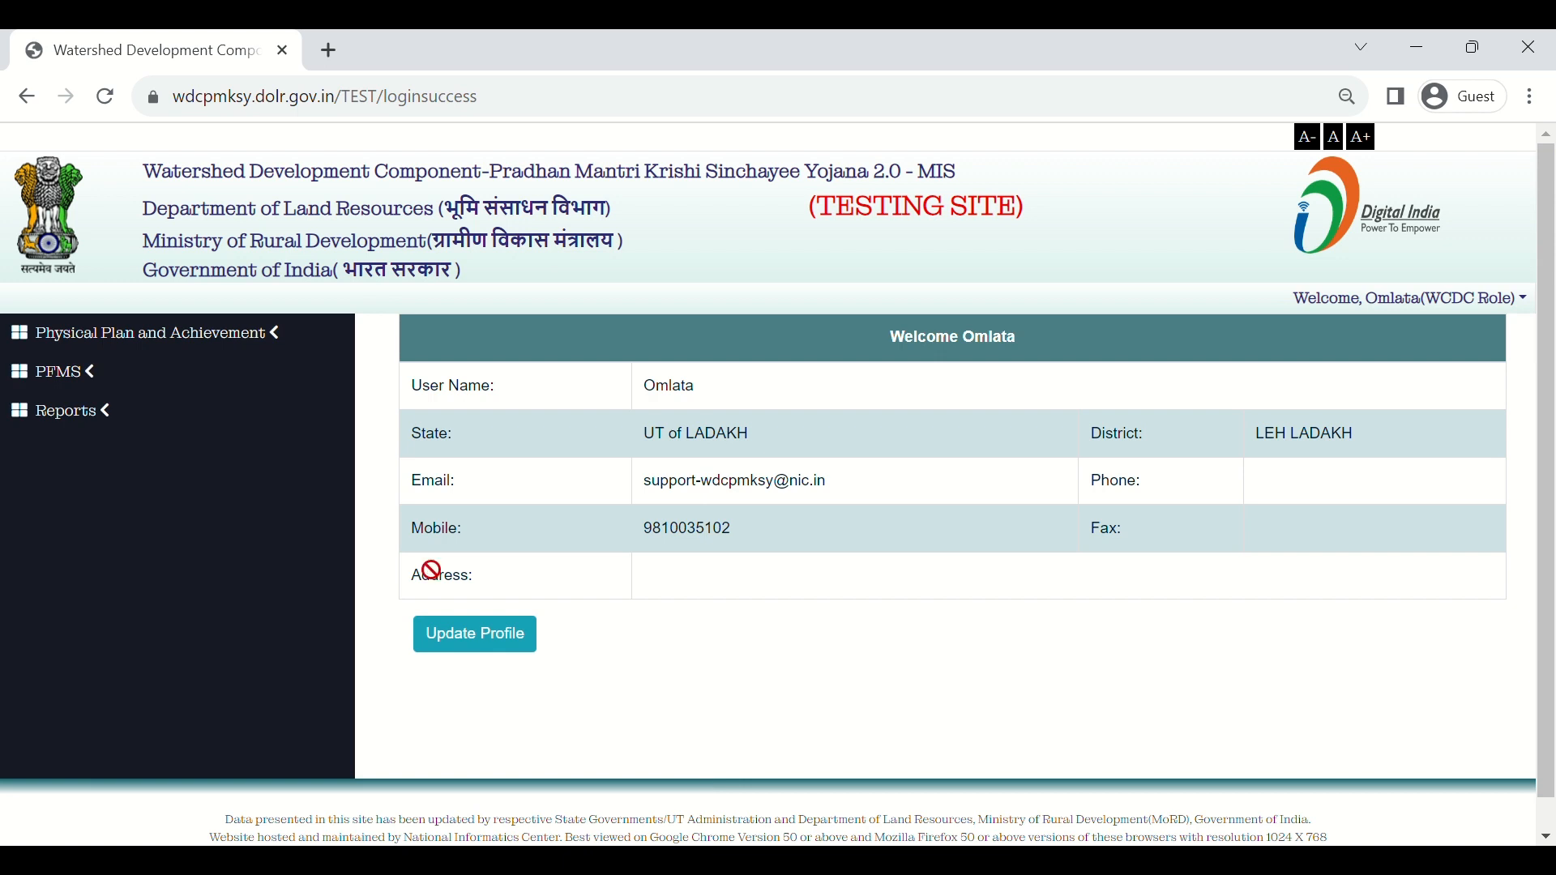
# Open the WCDC page for forwarding or rejecting created works
pyautogui.click(272, 340)
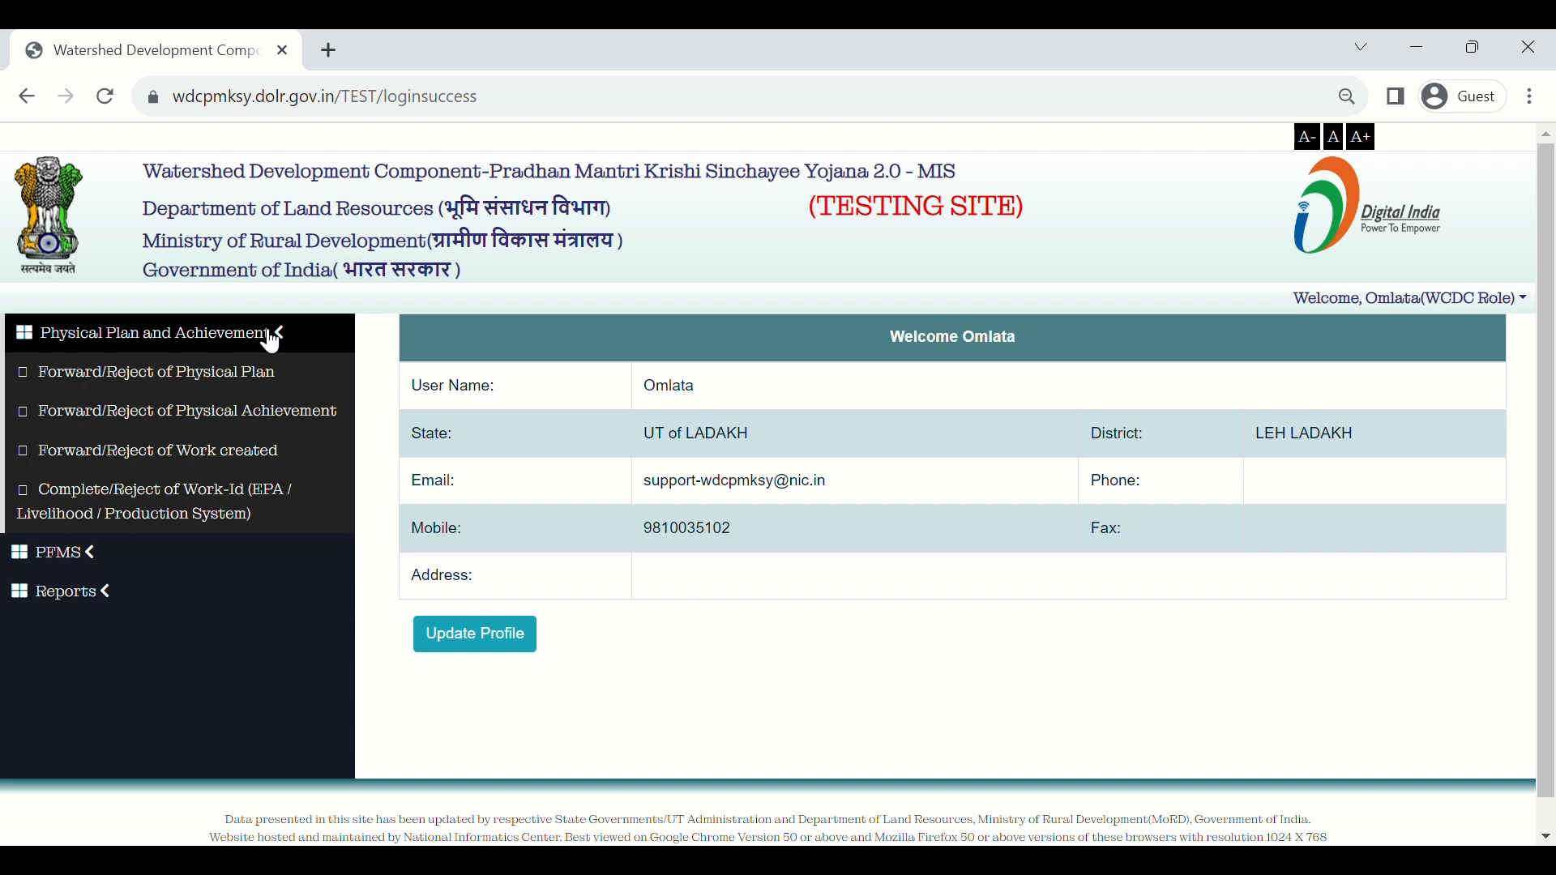
pyautogui.click(247, 460)
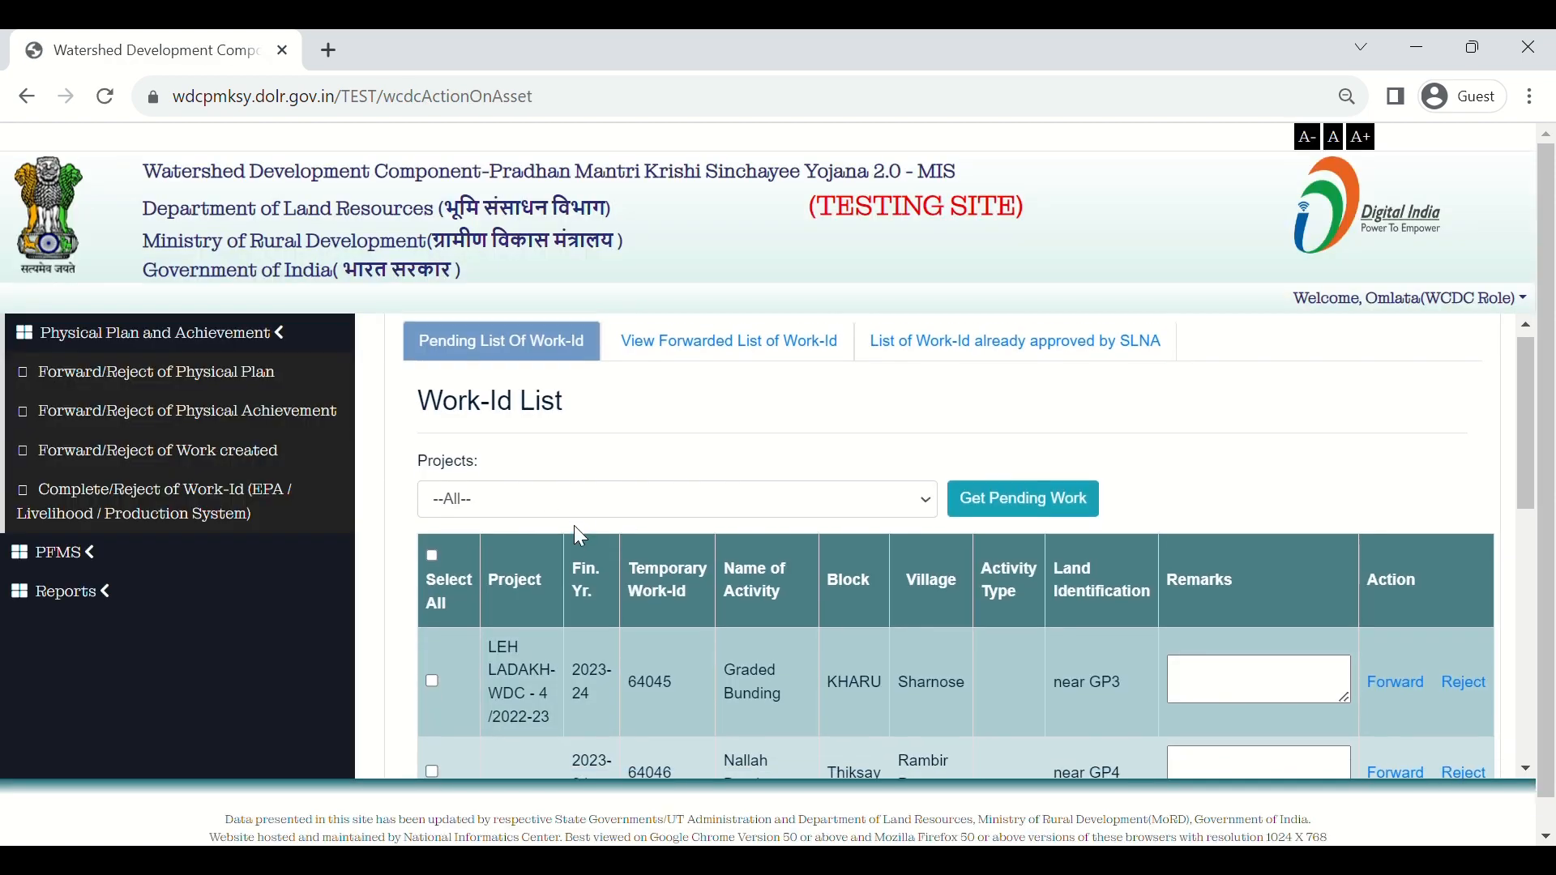
pyautogui.scroll(-1, 573, 525)
pyautogui.scroll(1, 579, 531)
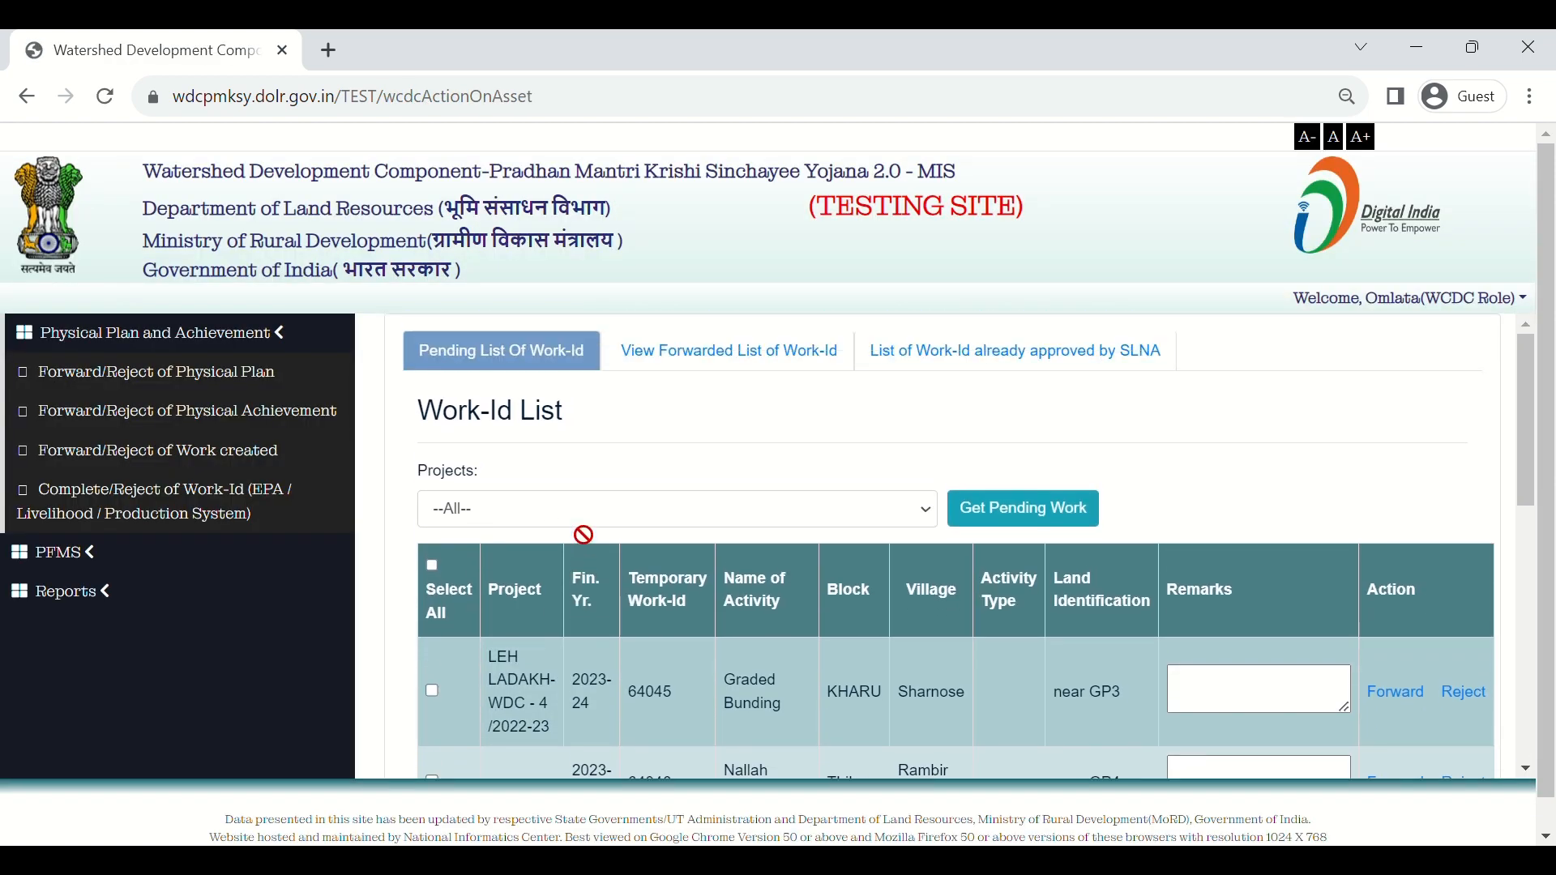
# Get the pending works for project LEH LADAKH-WDC - 4 /2022-23 and review the listed work IDs
pyautogui.click(595, 512)
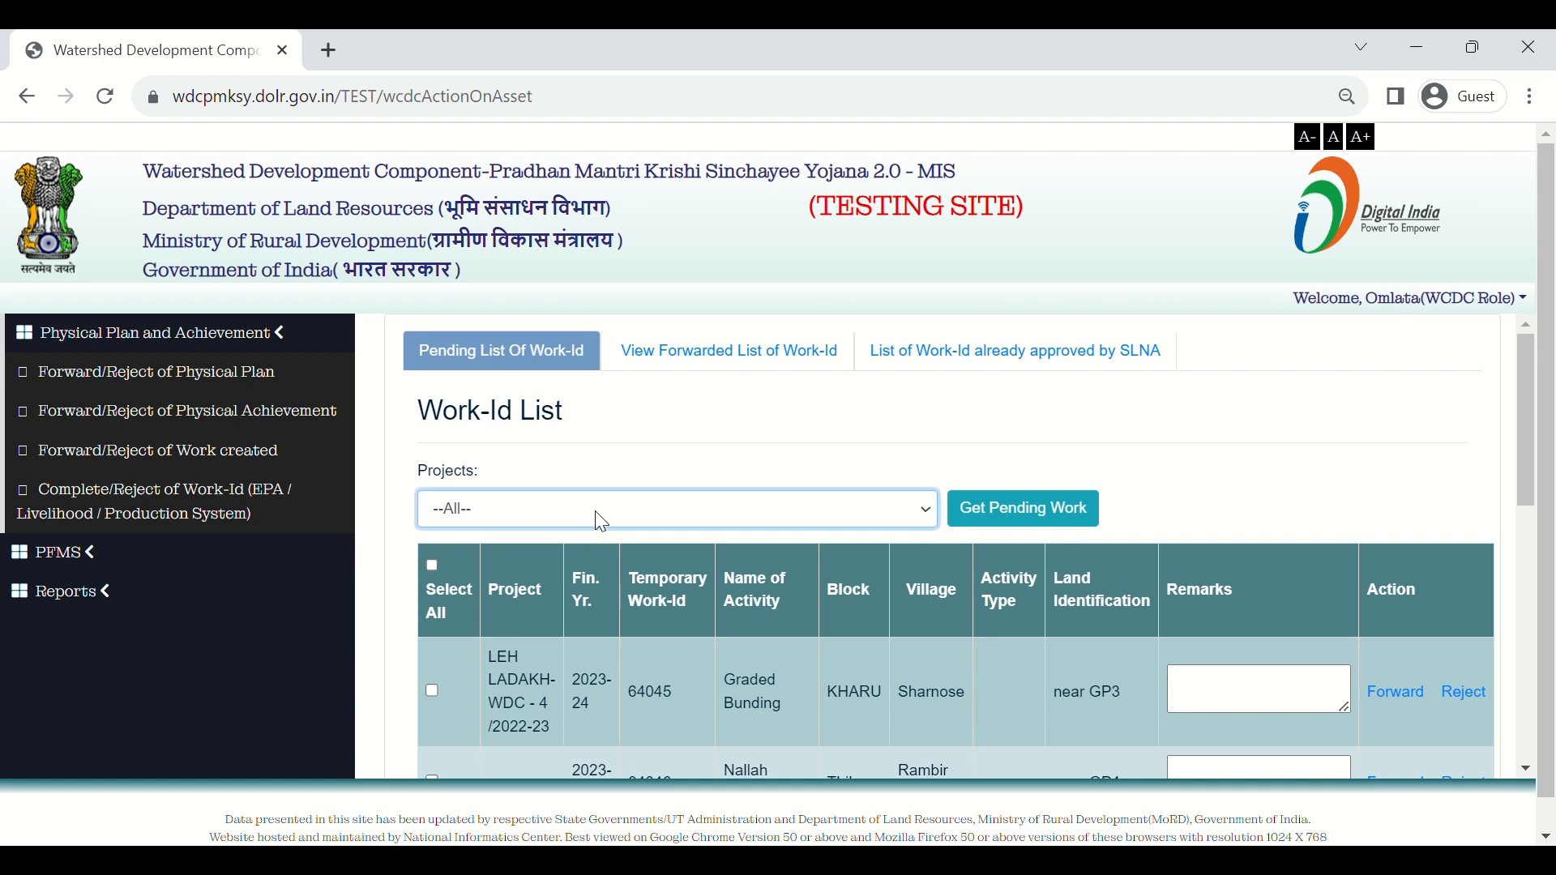
pyautogui.click(603, 556)
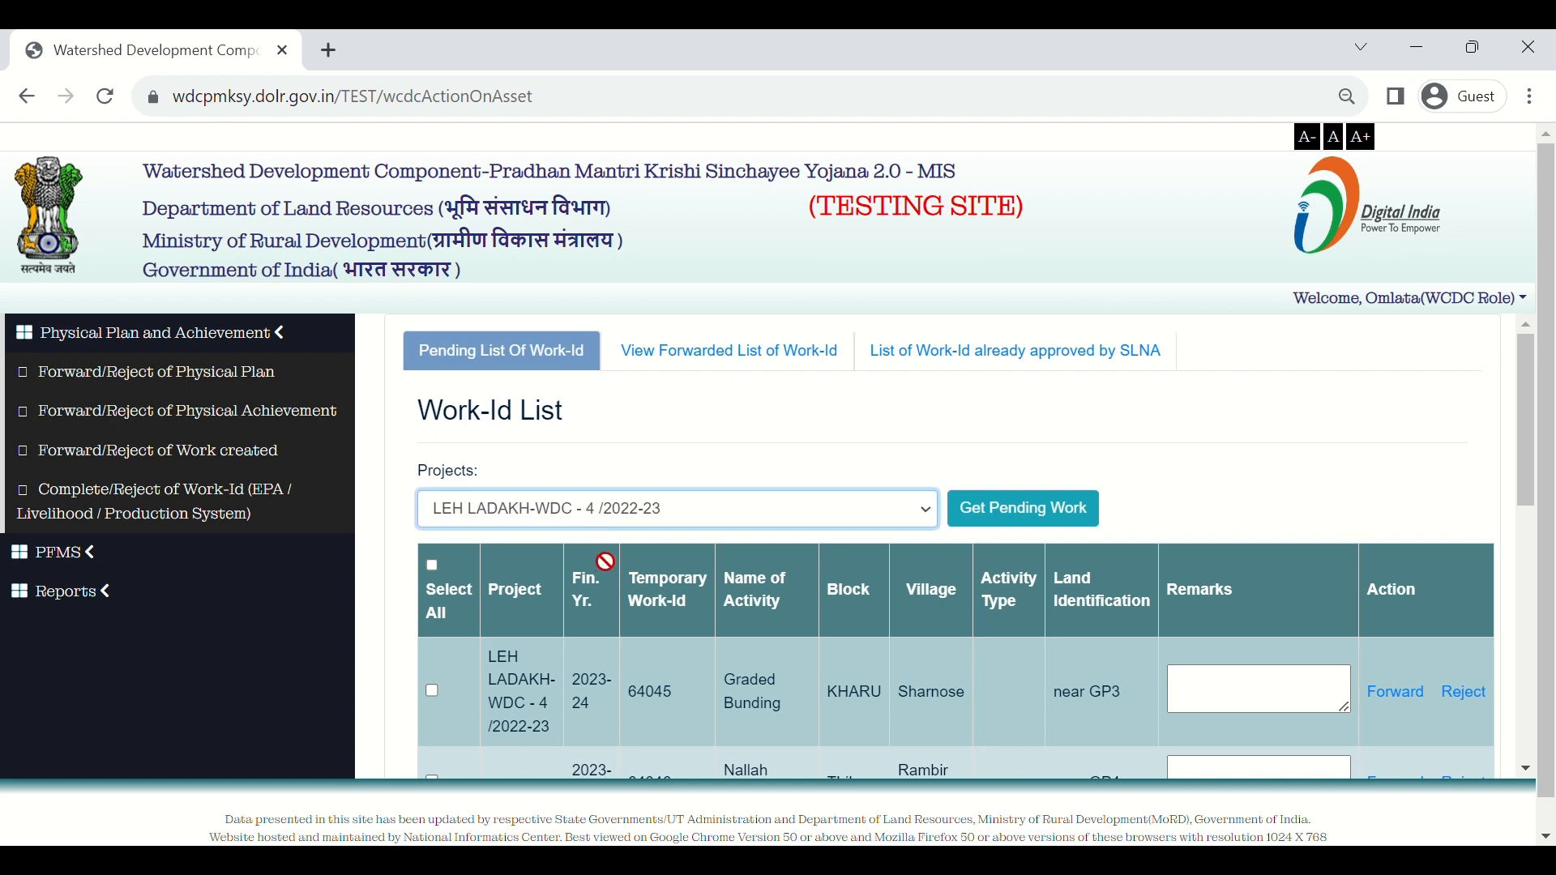
pyautogui.click(1019, 511)
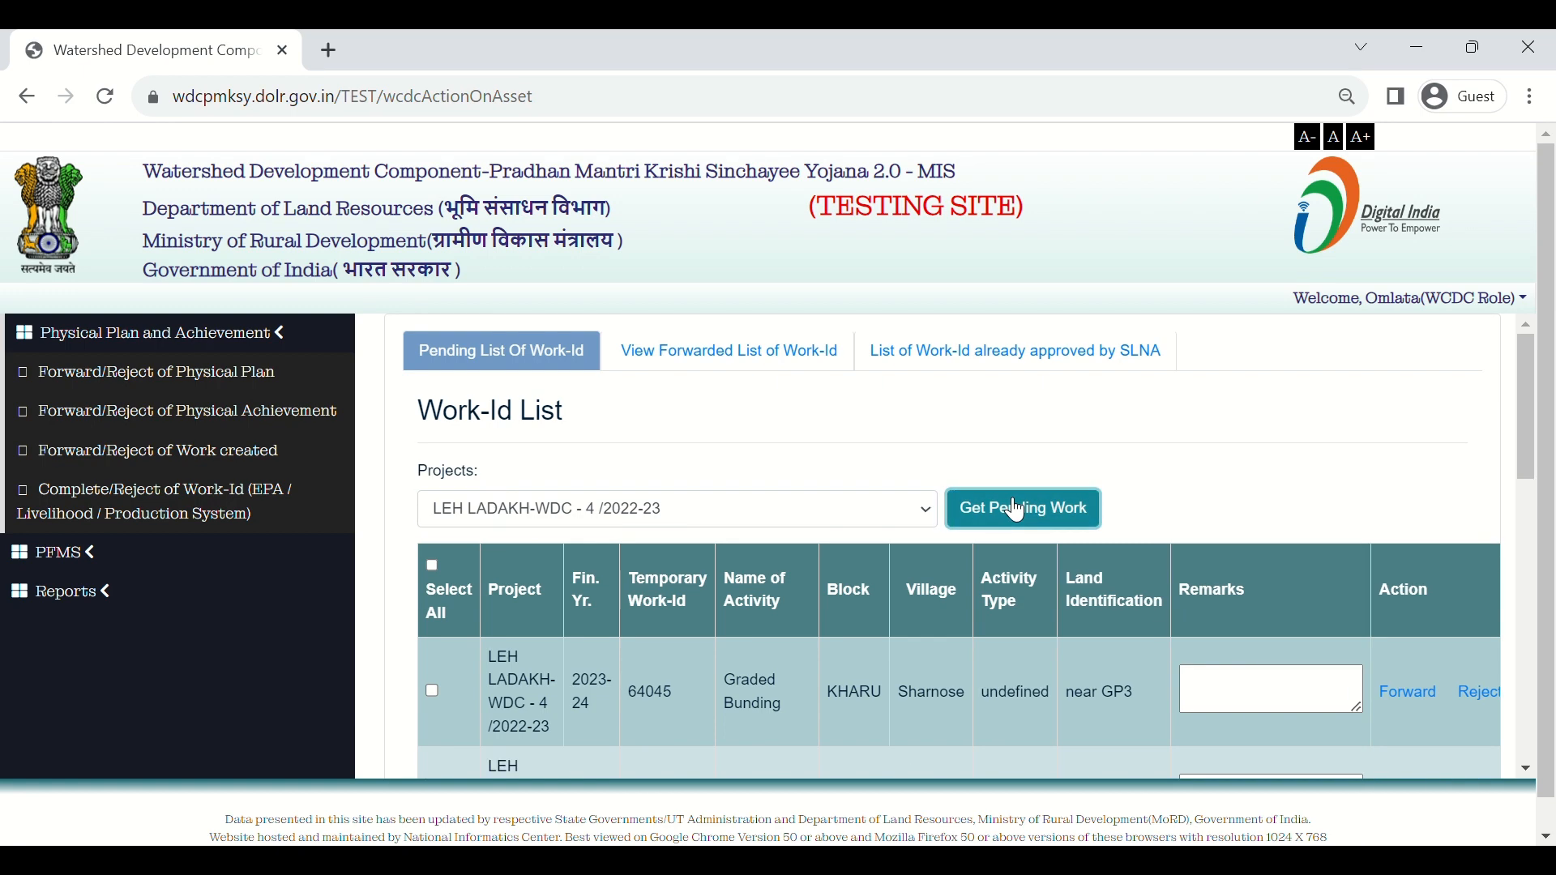
pyautogui.scroll(-5, 1091, 620)
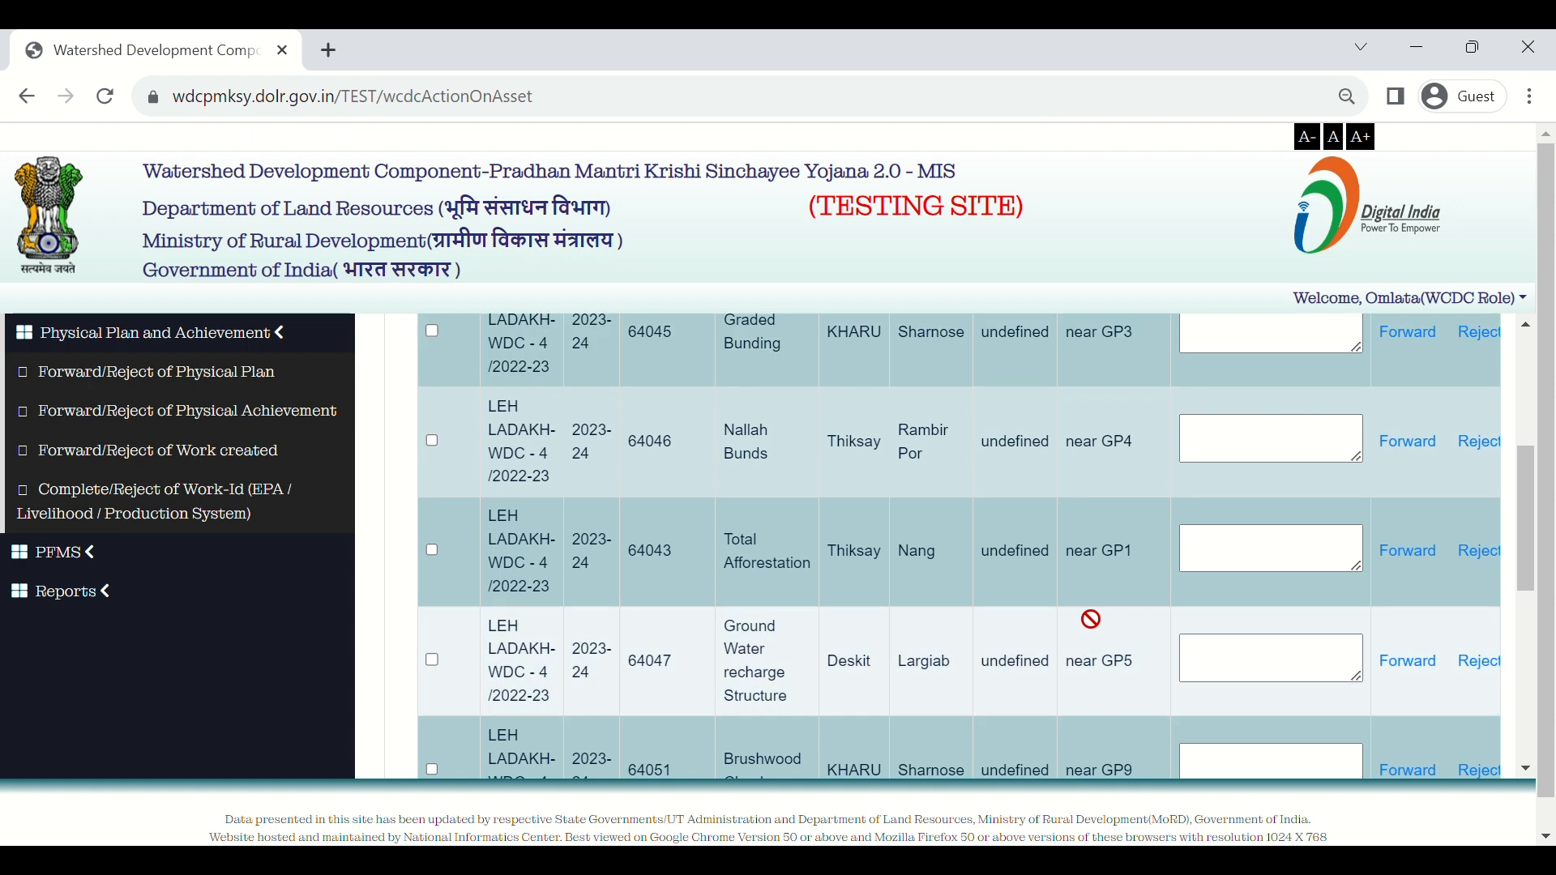
pyautogui.scroll(-6, 1091, 620)
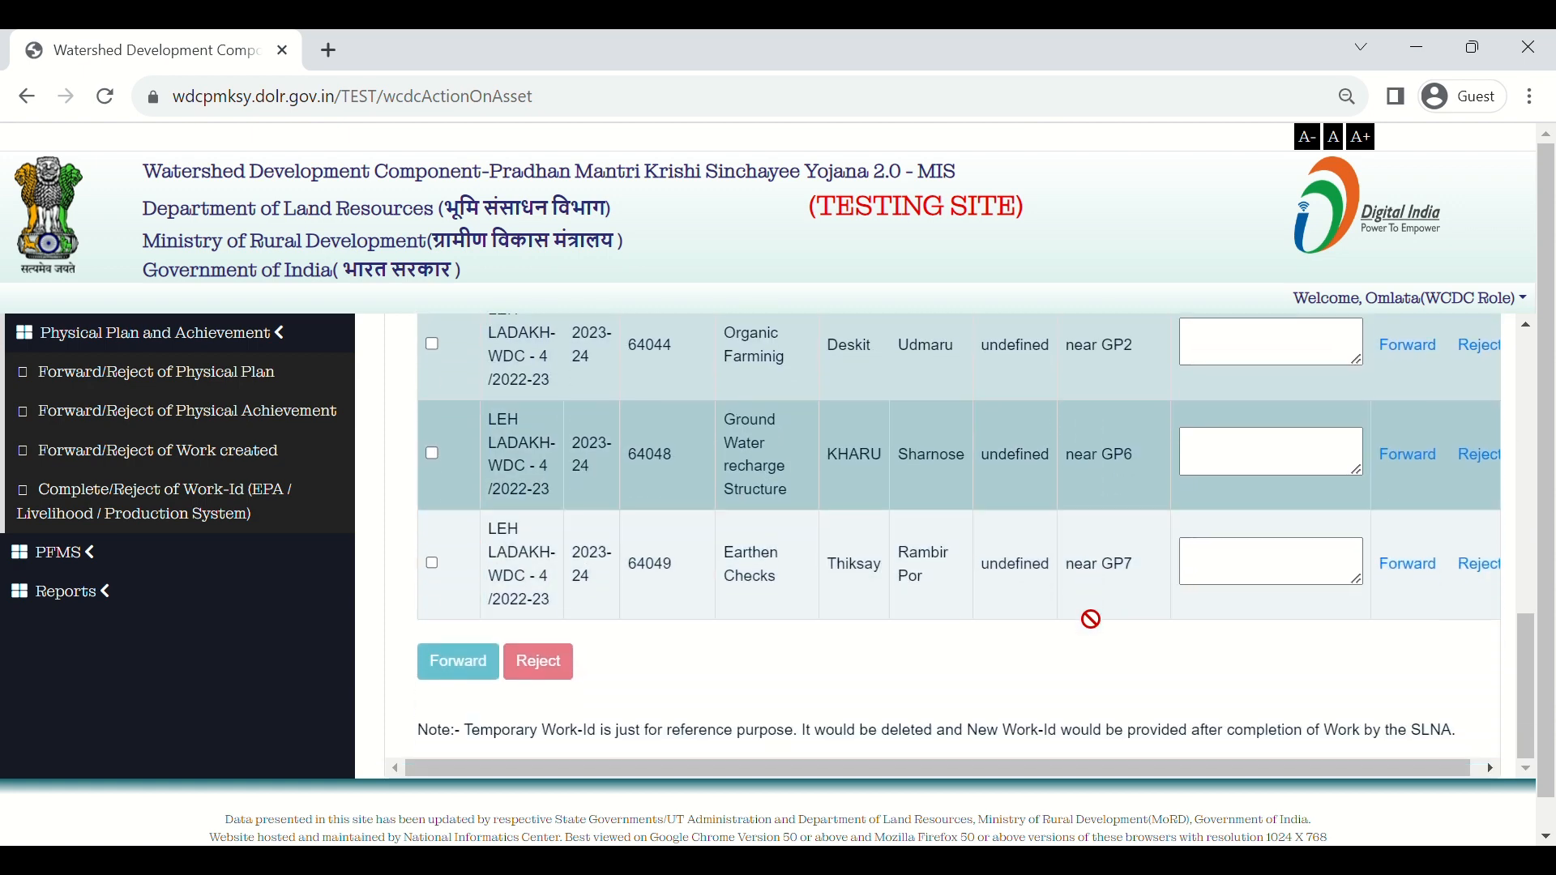
pyautogui.scroll(10, 1091, 620)
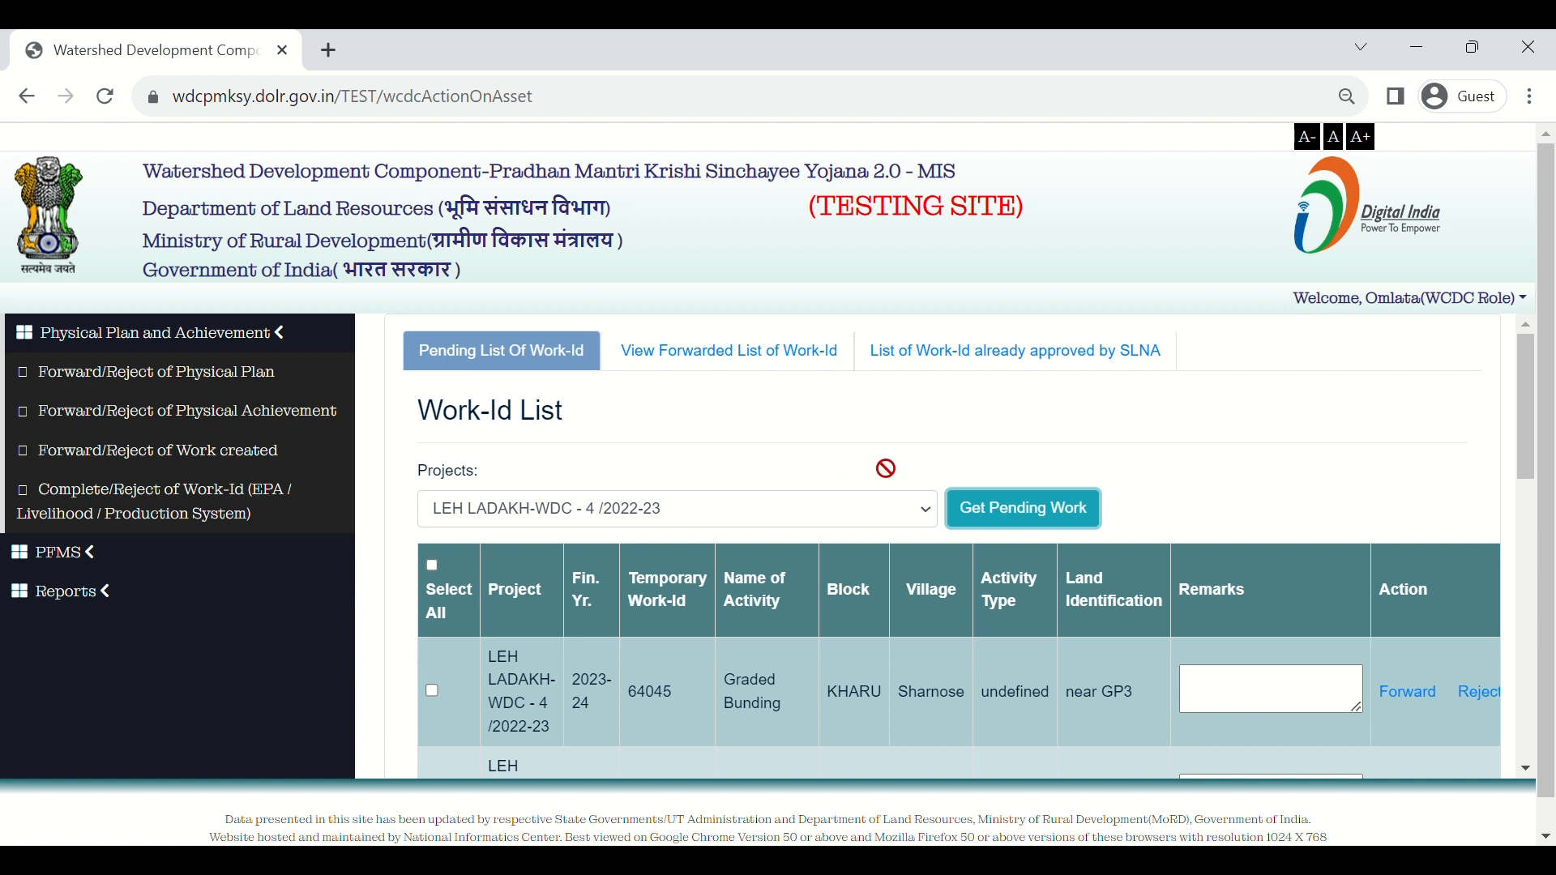
pyautogui.scroll(-1, 886, 468)
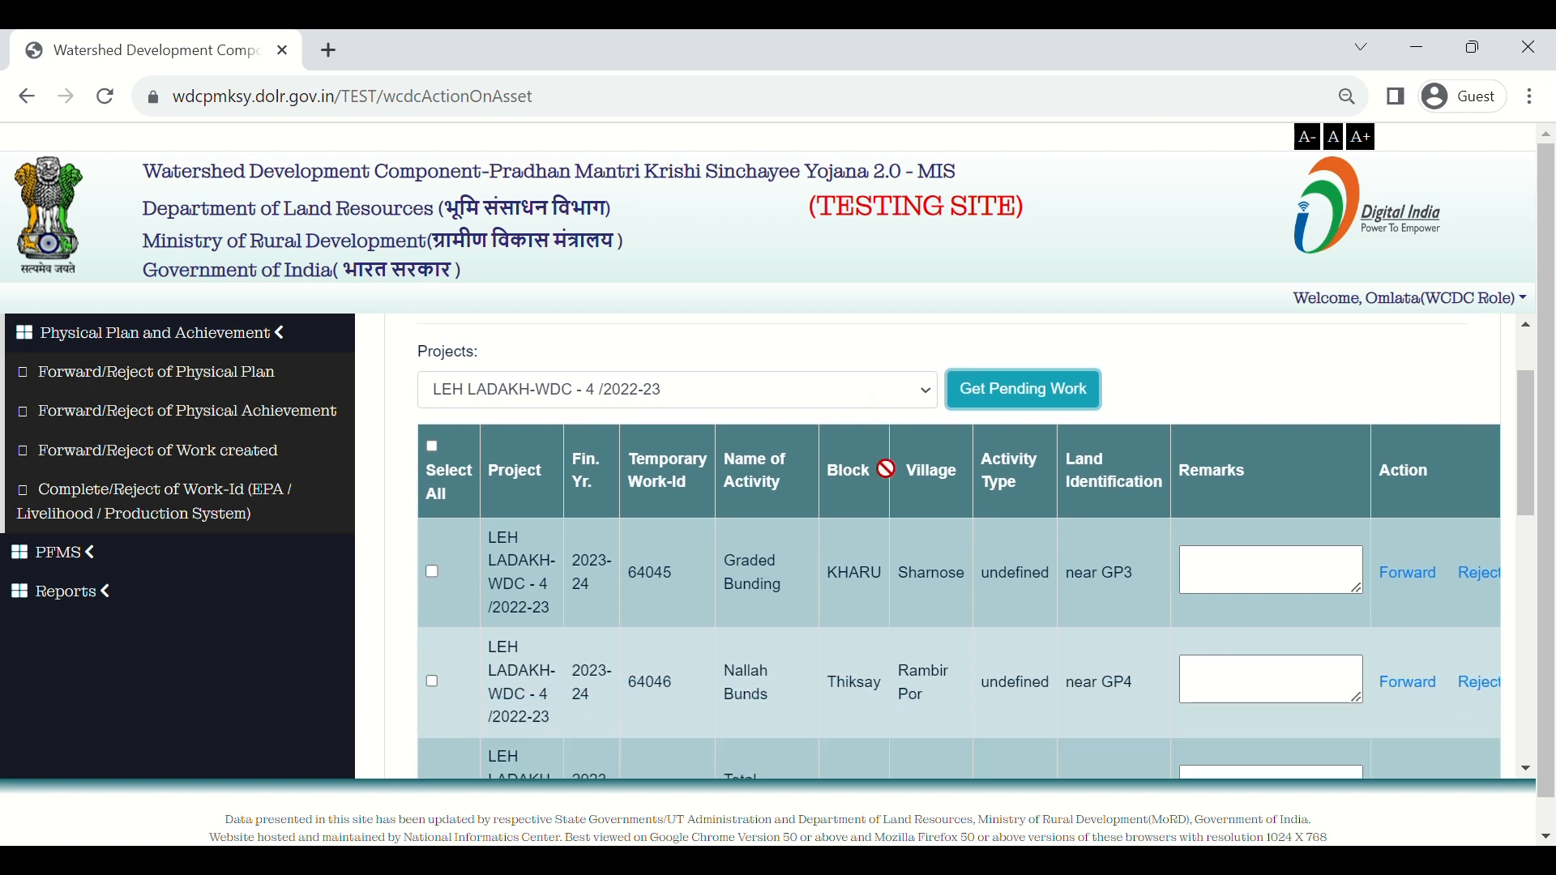
pyautogui.scroll(-1, 886, 469)
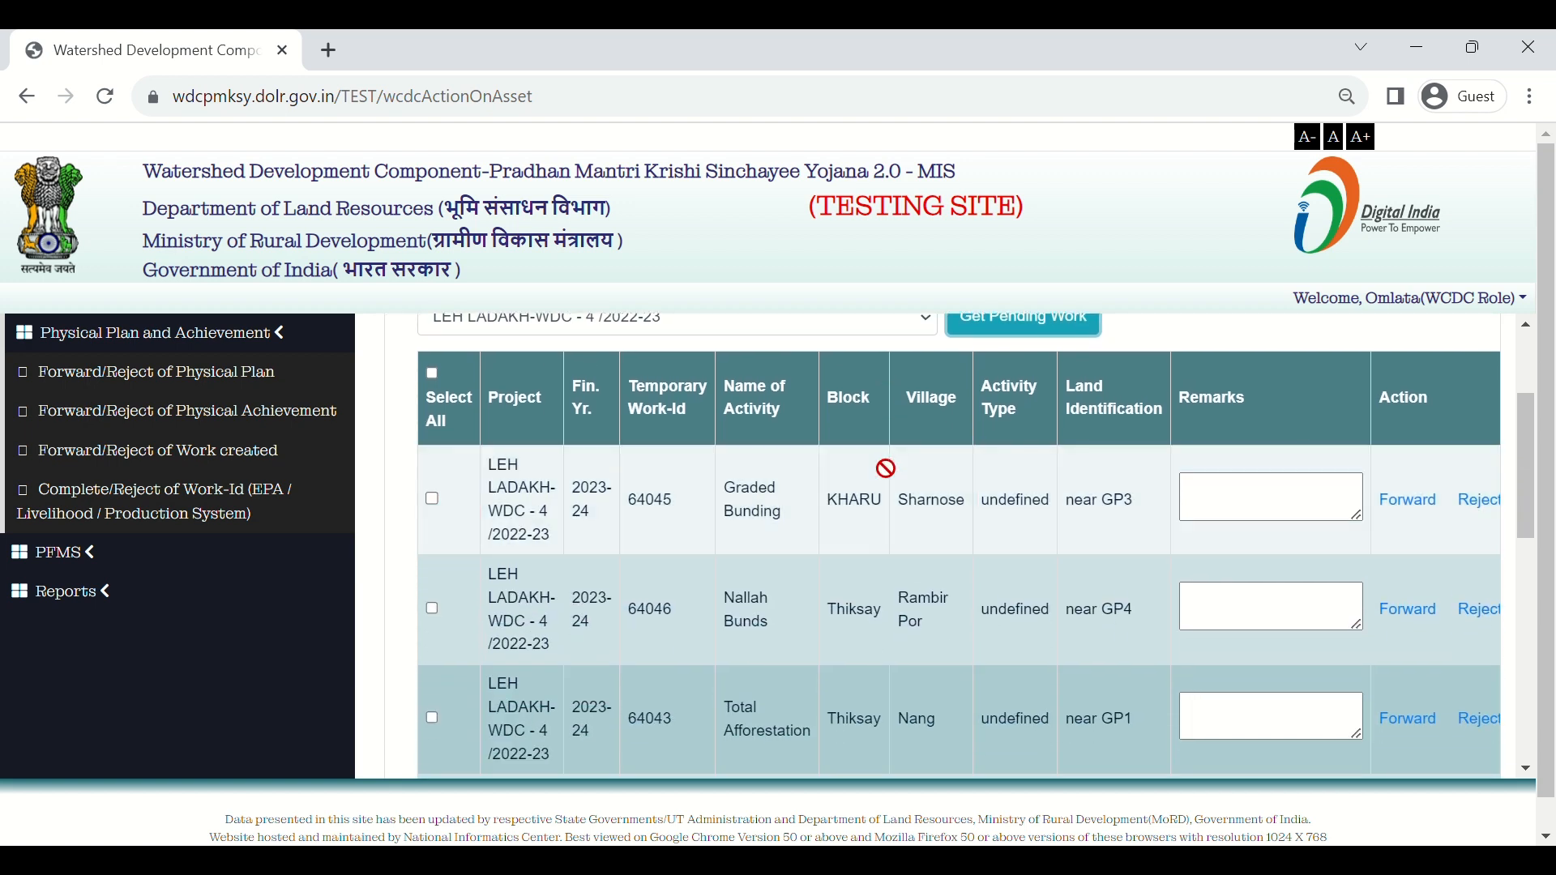
# Select the Graded Bunding work with temporary ID 64045 and reject it back to the PIA with the remark "not ok"
pyautogui.scroll(1, 887, 469)
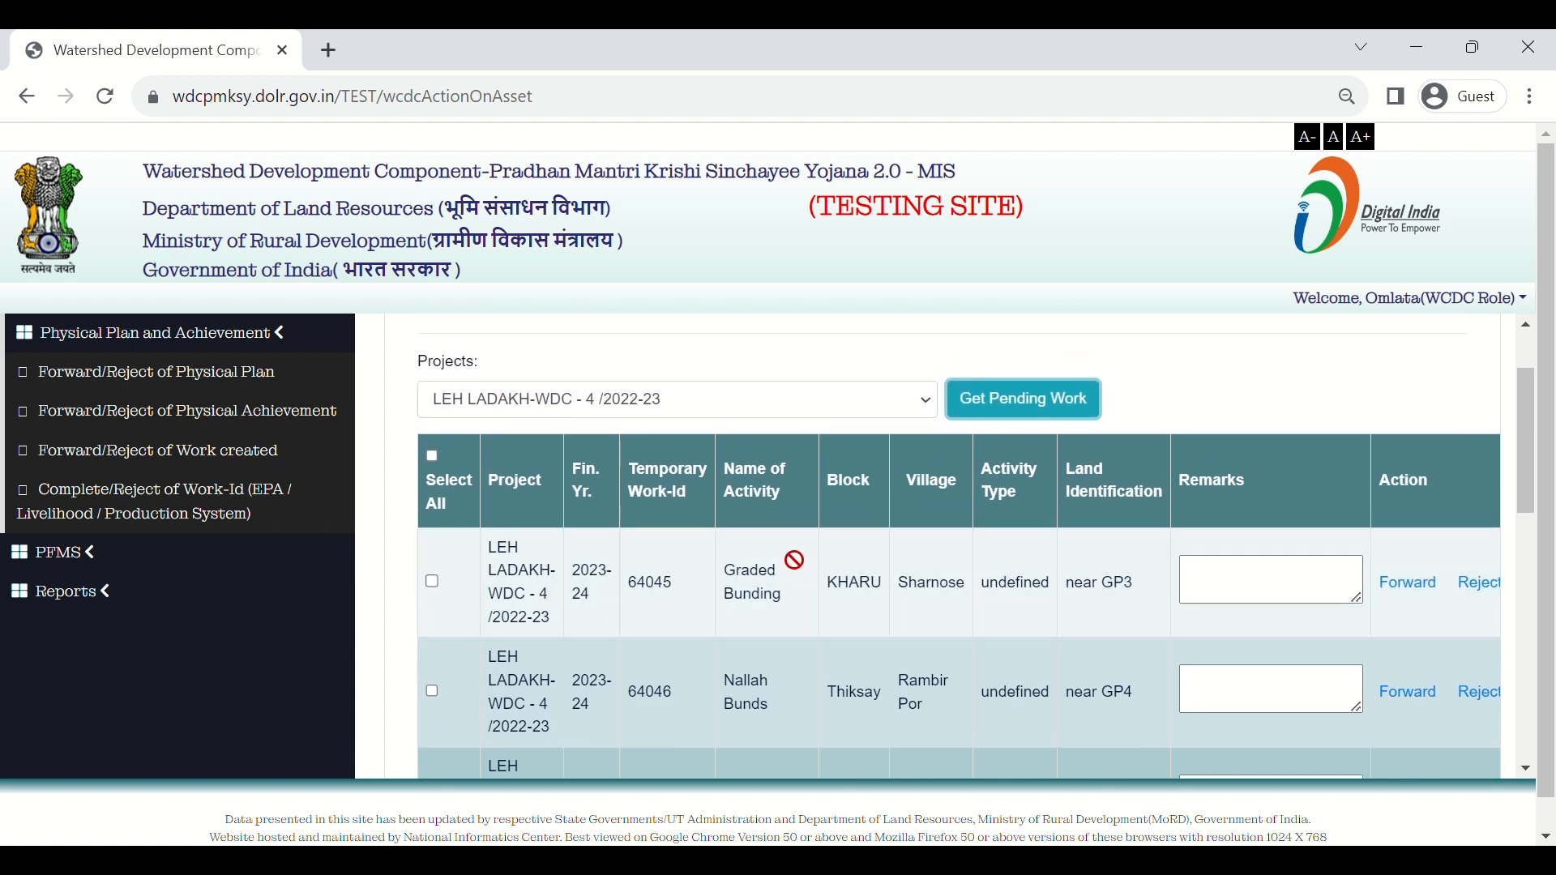
pyautogui.click(435, 583)
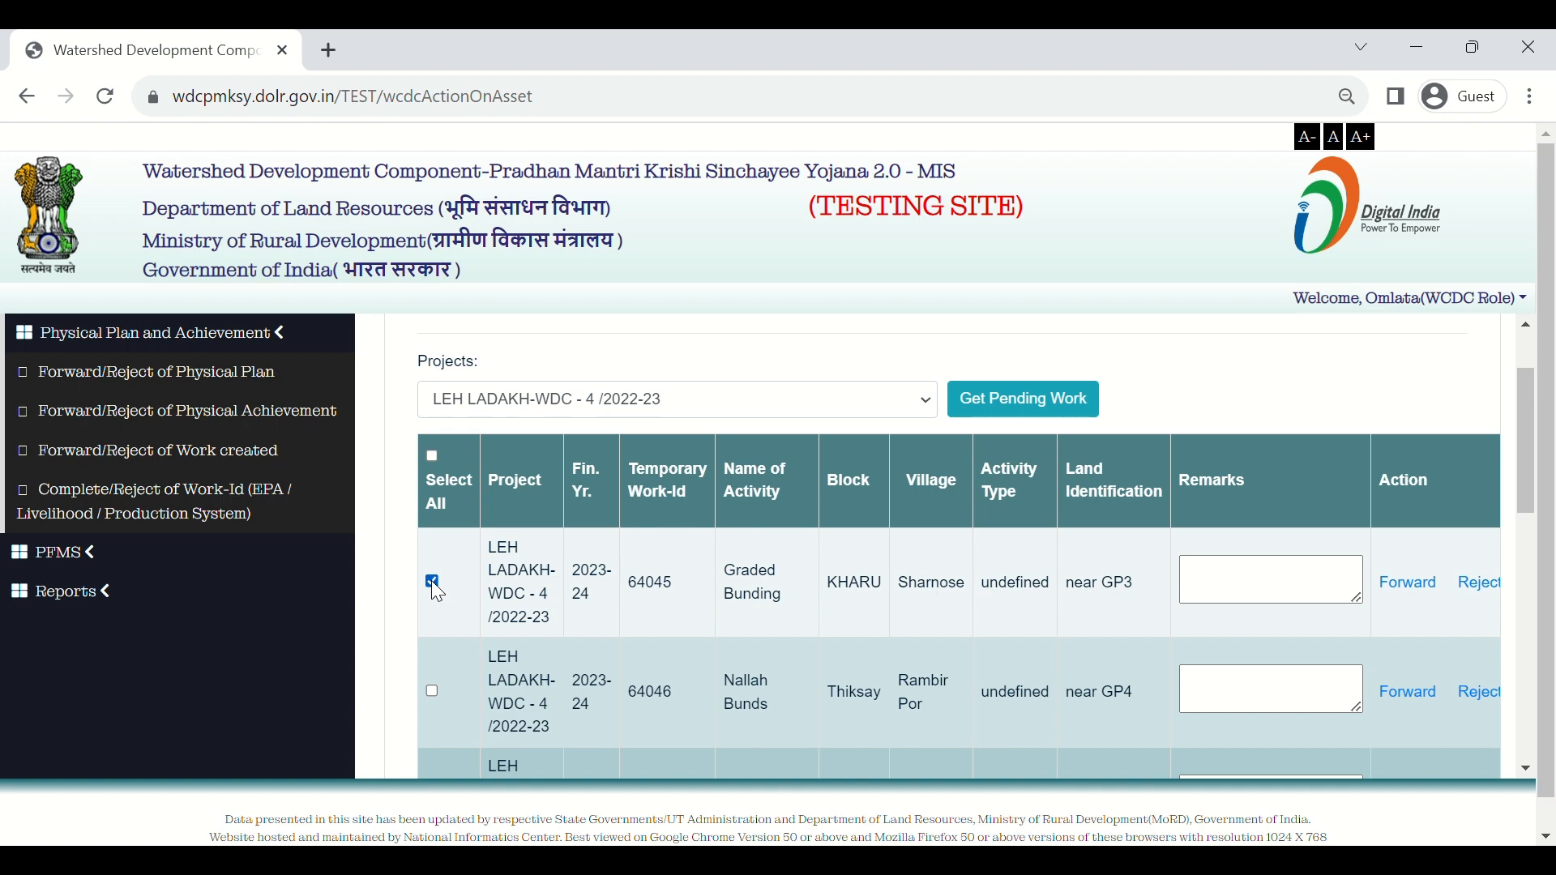
pyautogui.scroll(-10, 568, 600)
pyautogui.scroll(8, 568, 599)
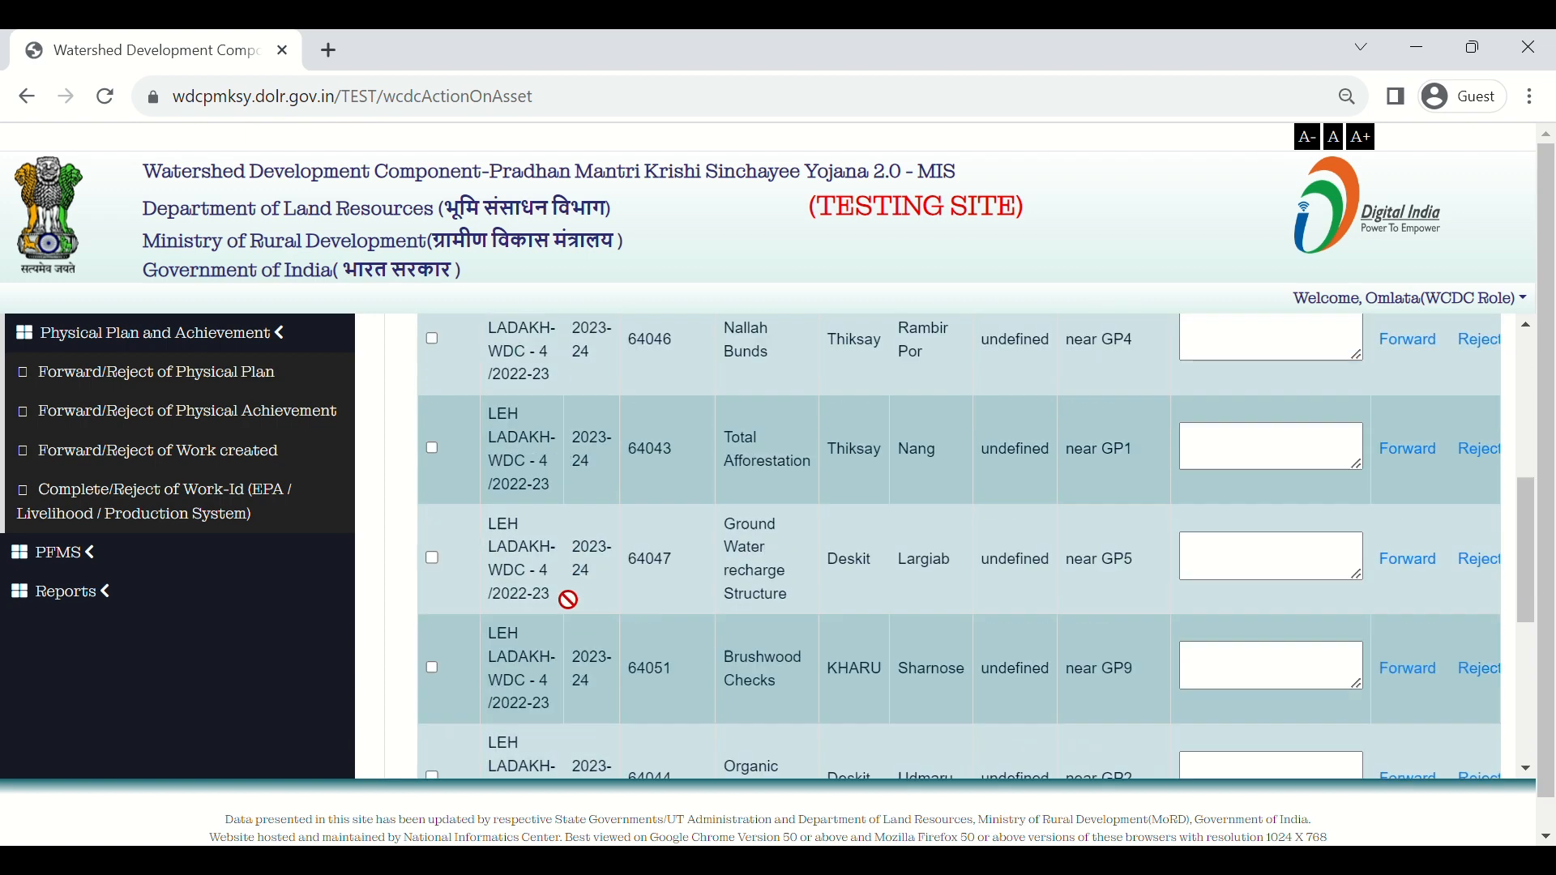
pyautogui.scroll(4, 568, 600)
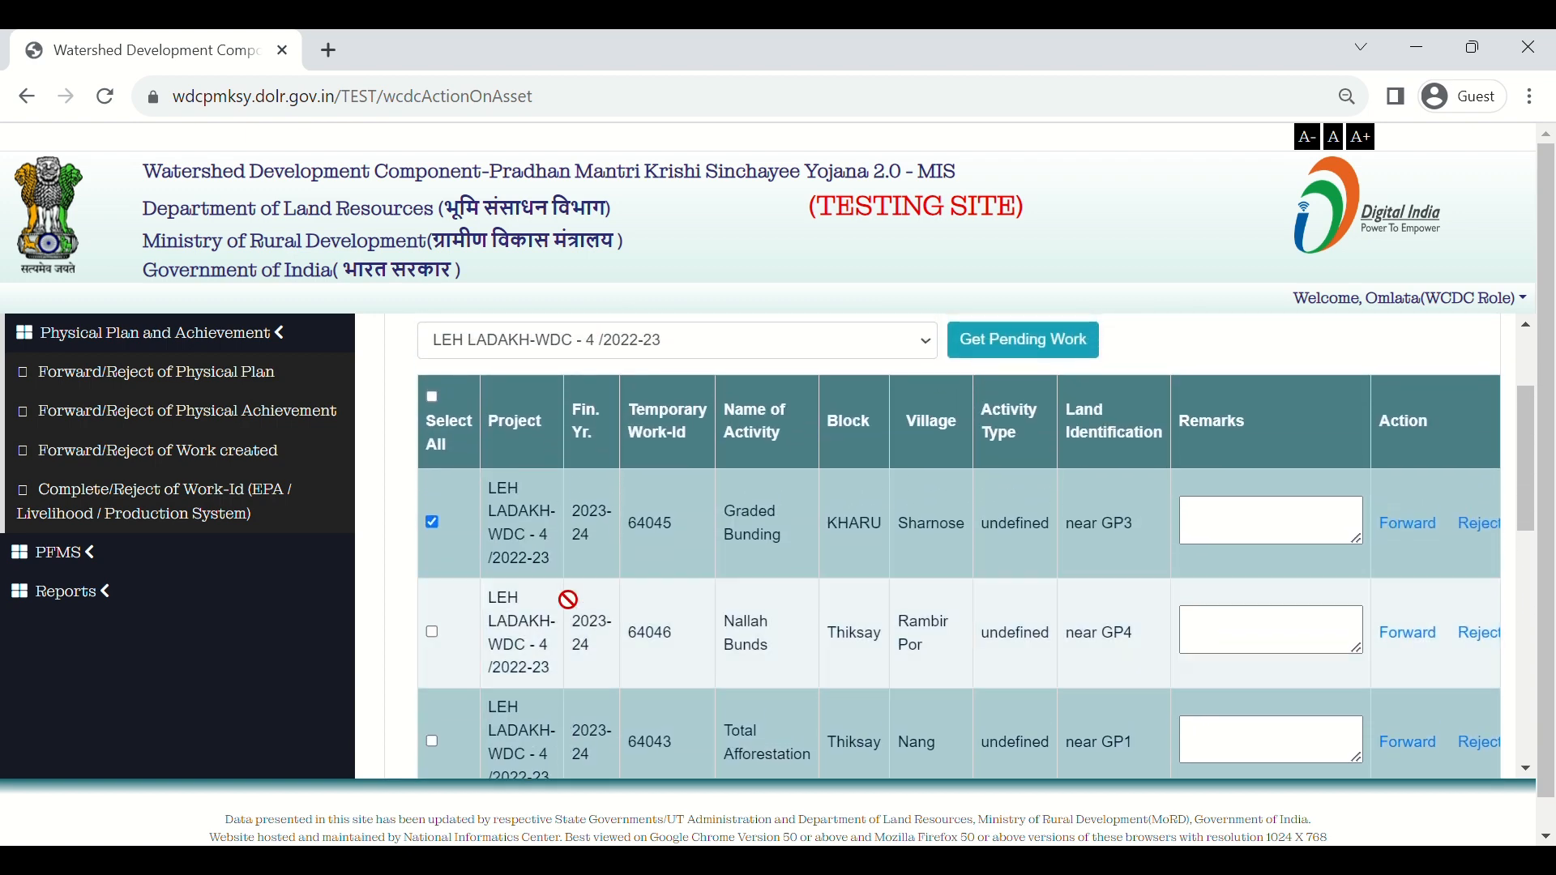
pyautogui.scroll(-1, 568, 600)
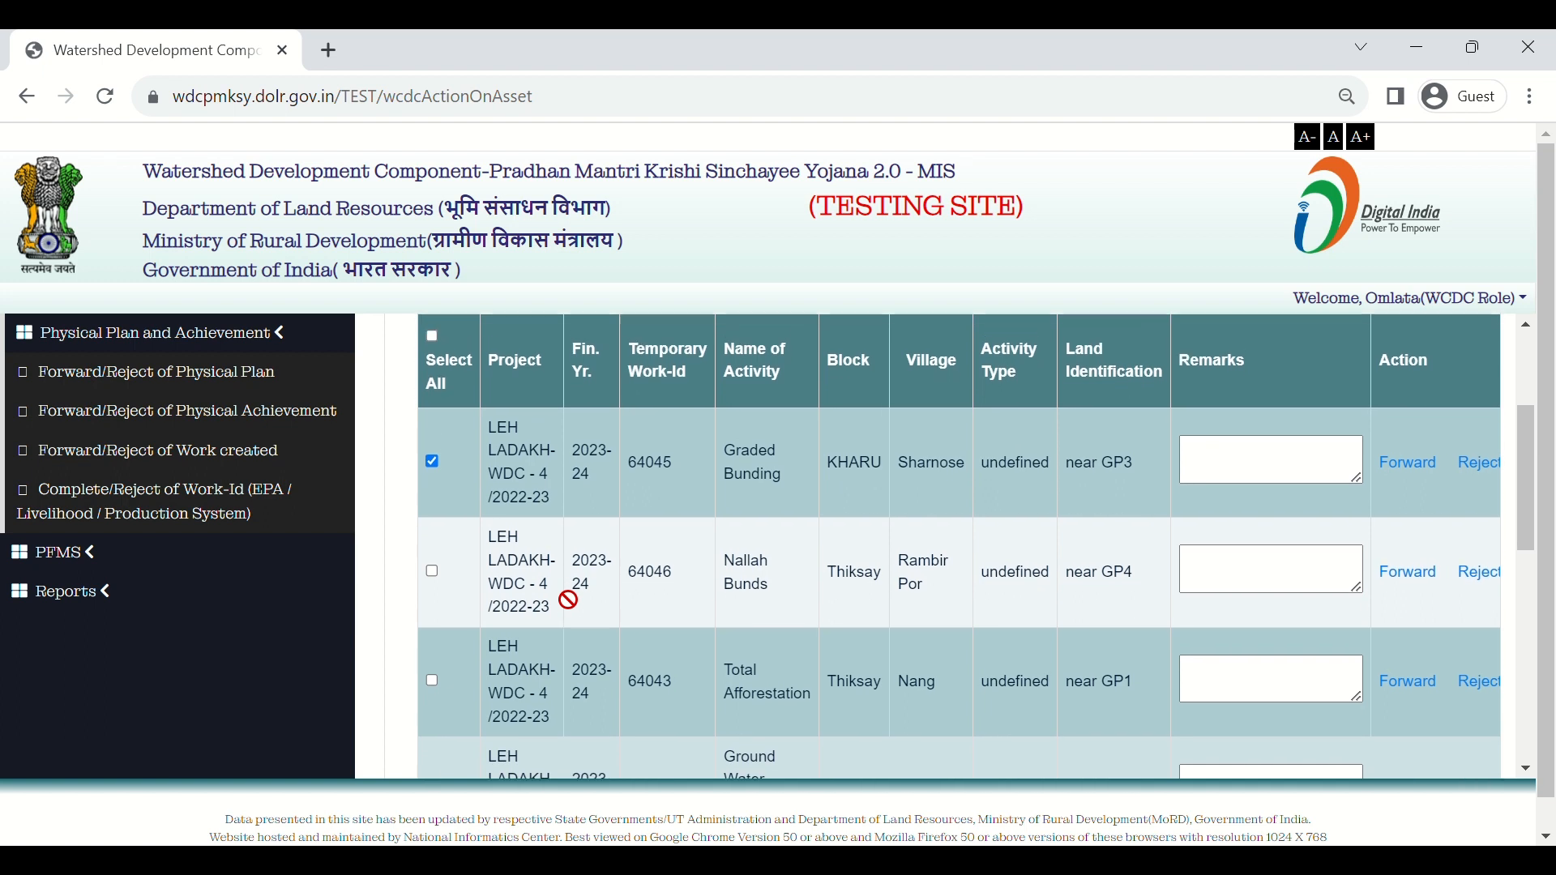
pyautogui.scroll(1, 568, 600)
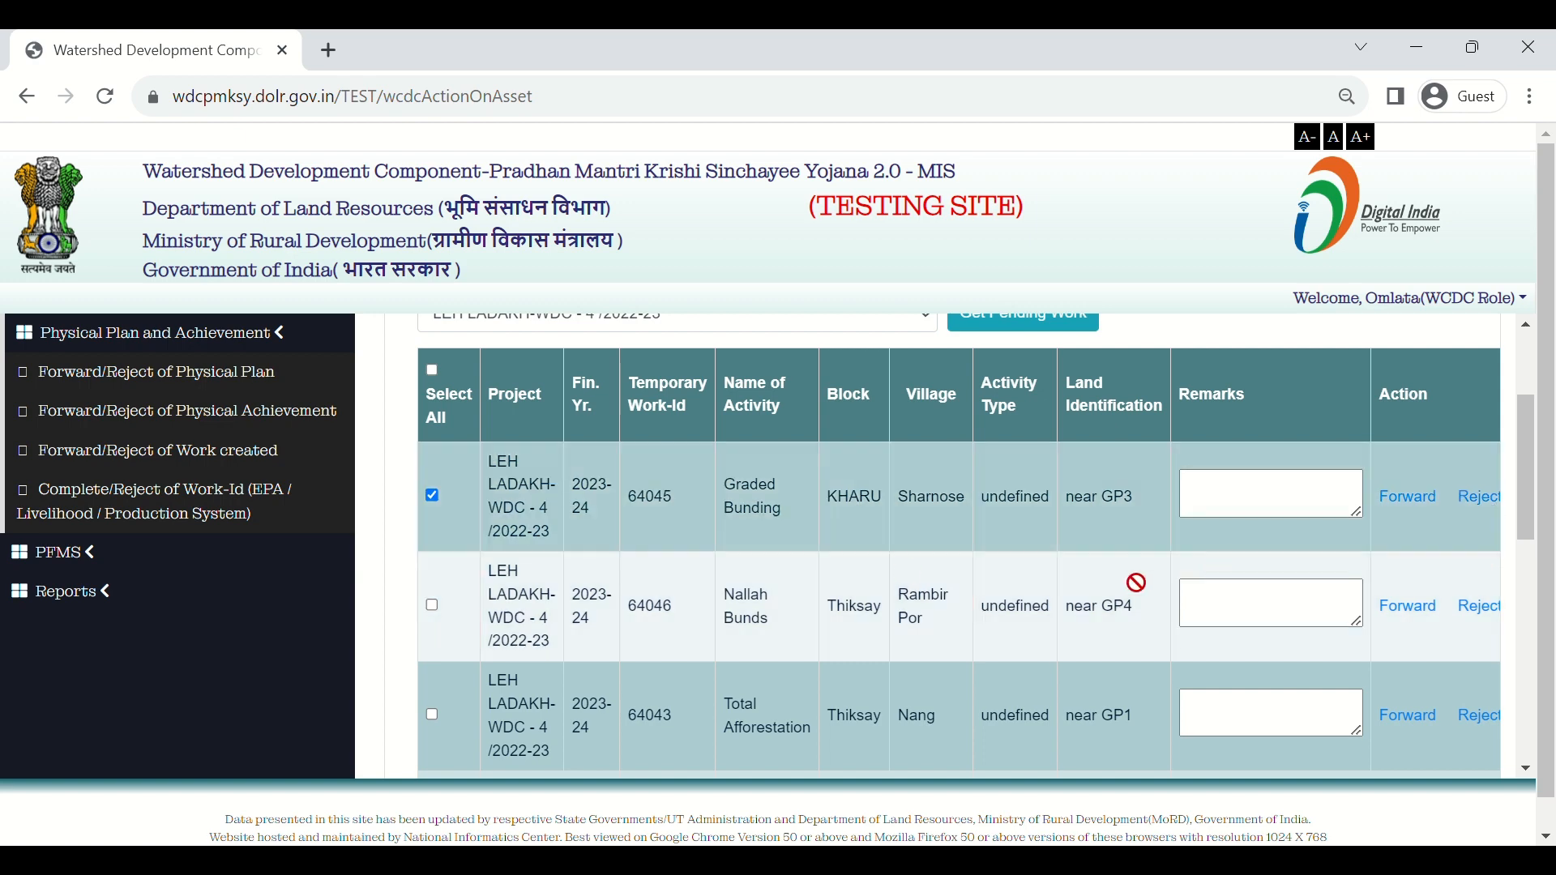
pyautogui.scroll(-10, 646, 684)
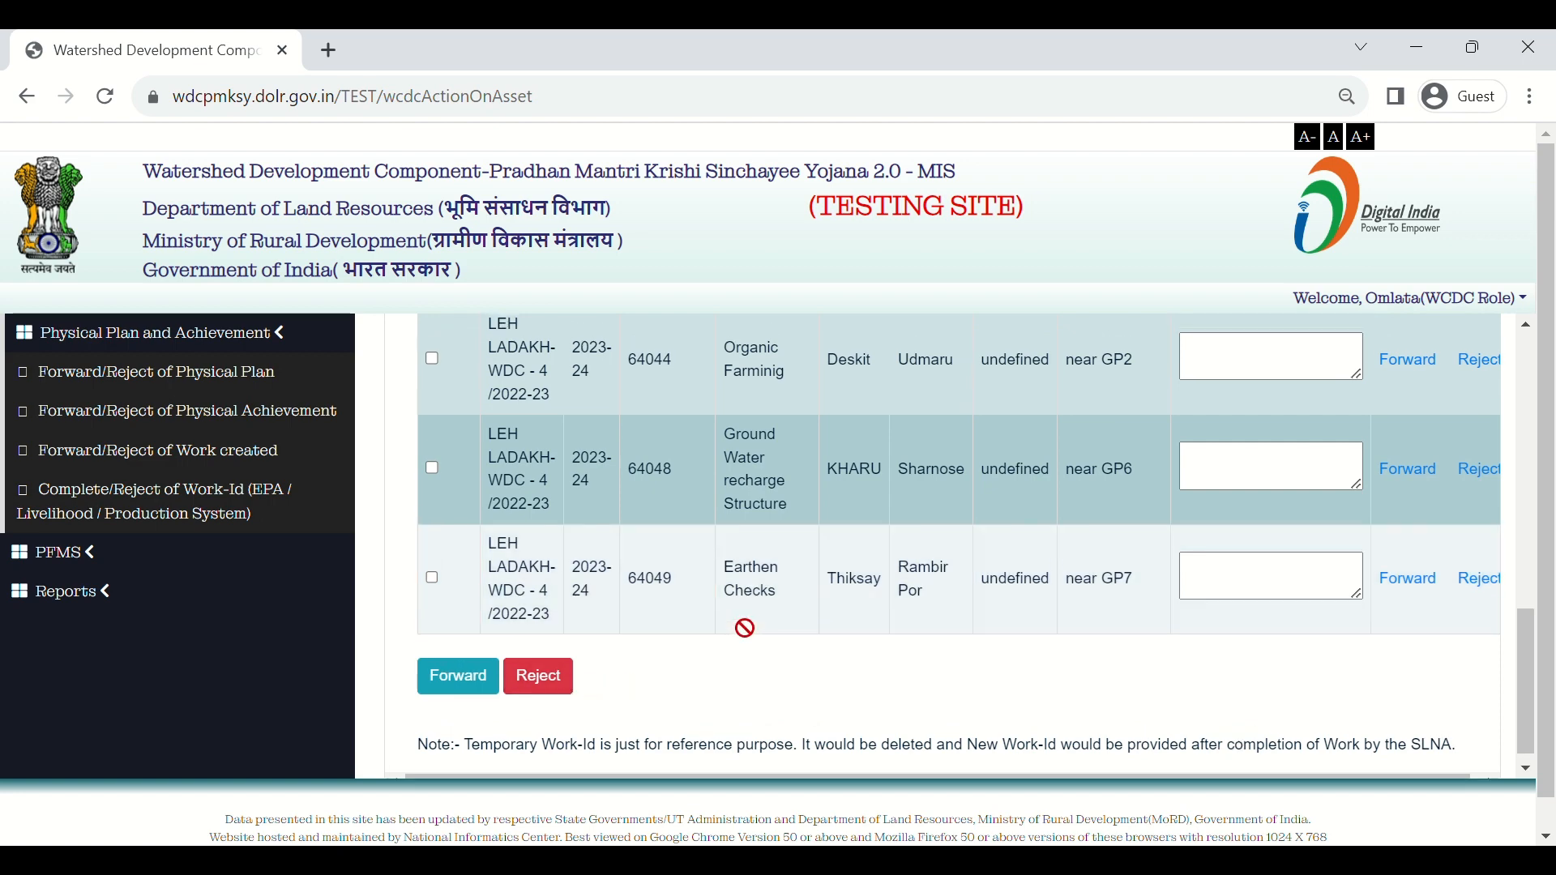
pyautogui.scroll(8, 745, 628)
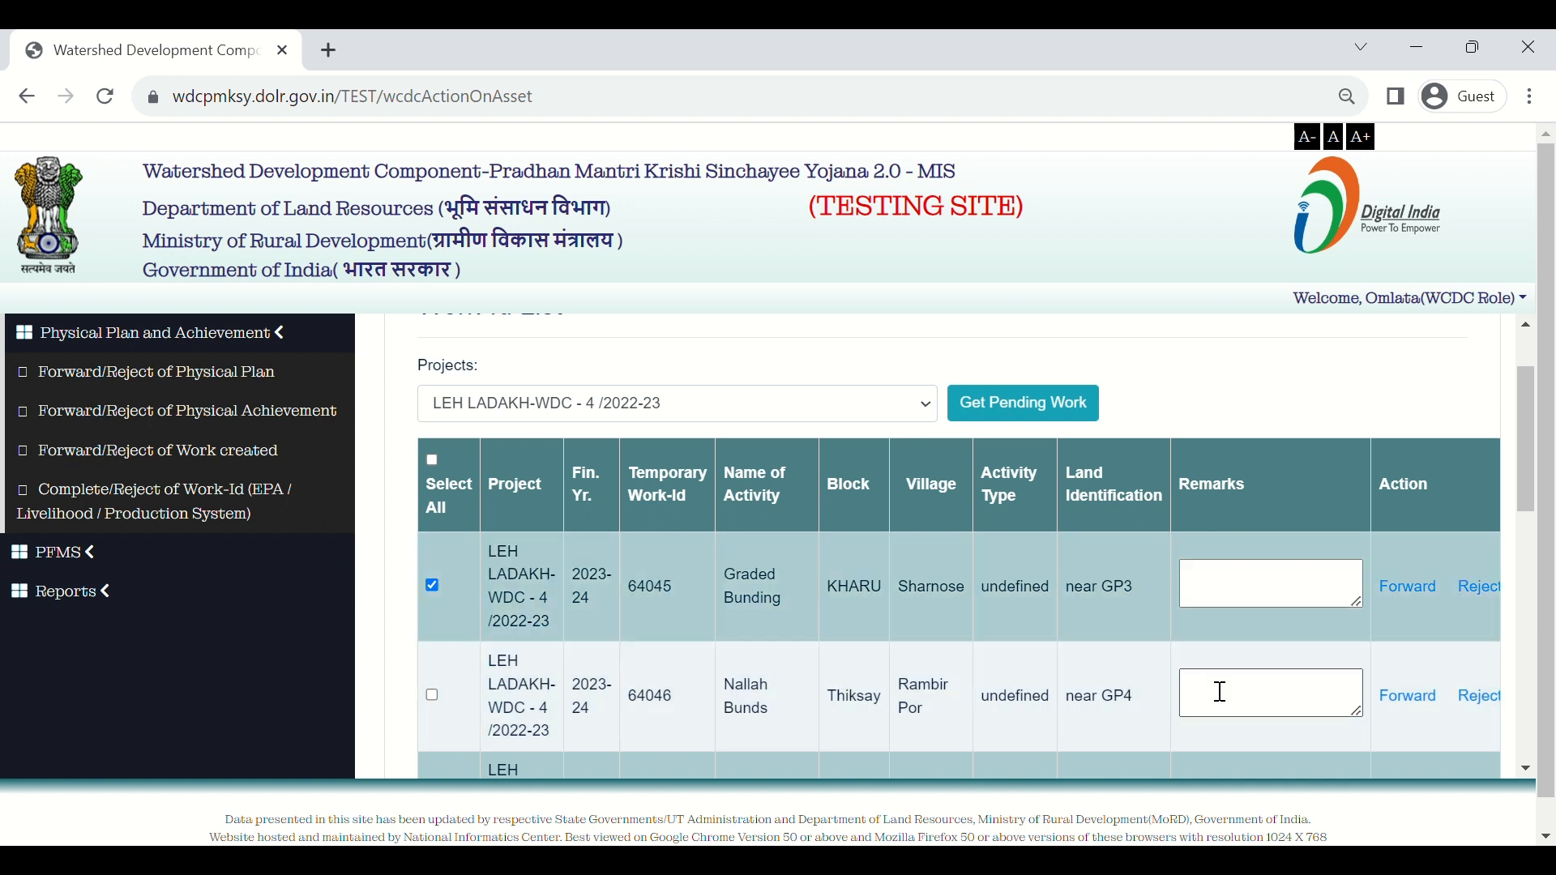
pyautogui.click(1486, 593)
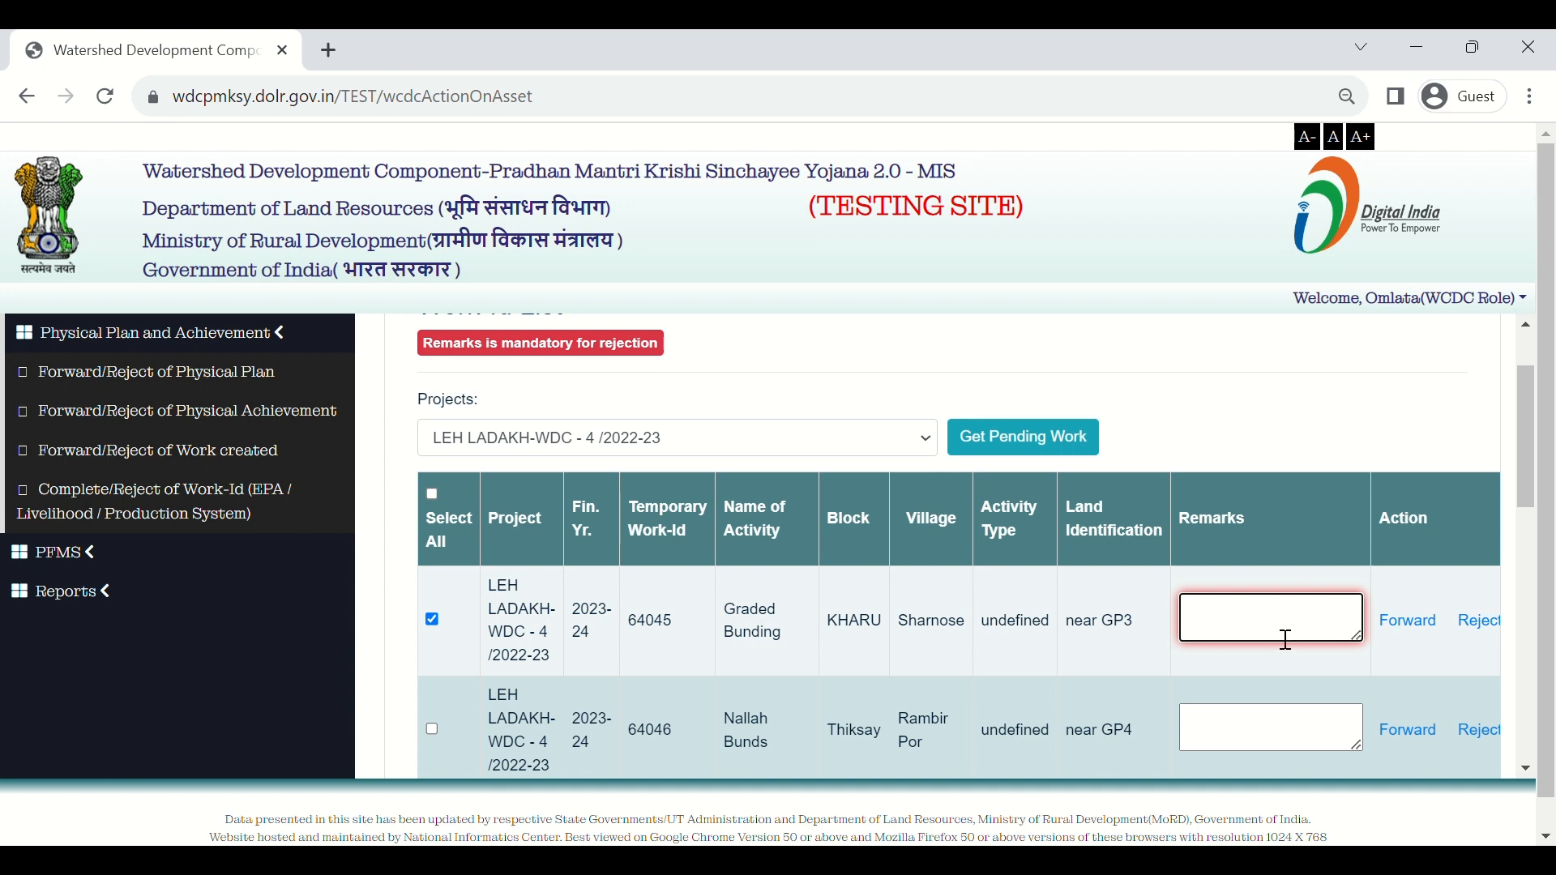
pyautogui.write('not ok')
pyautogui.click(1482, 626)
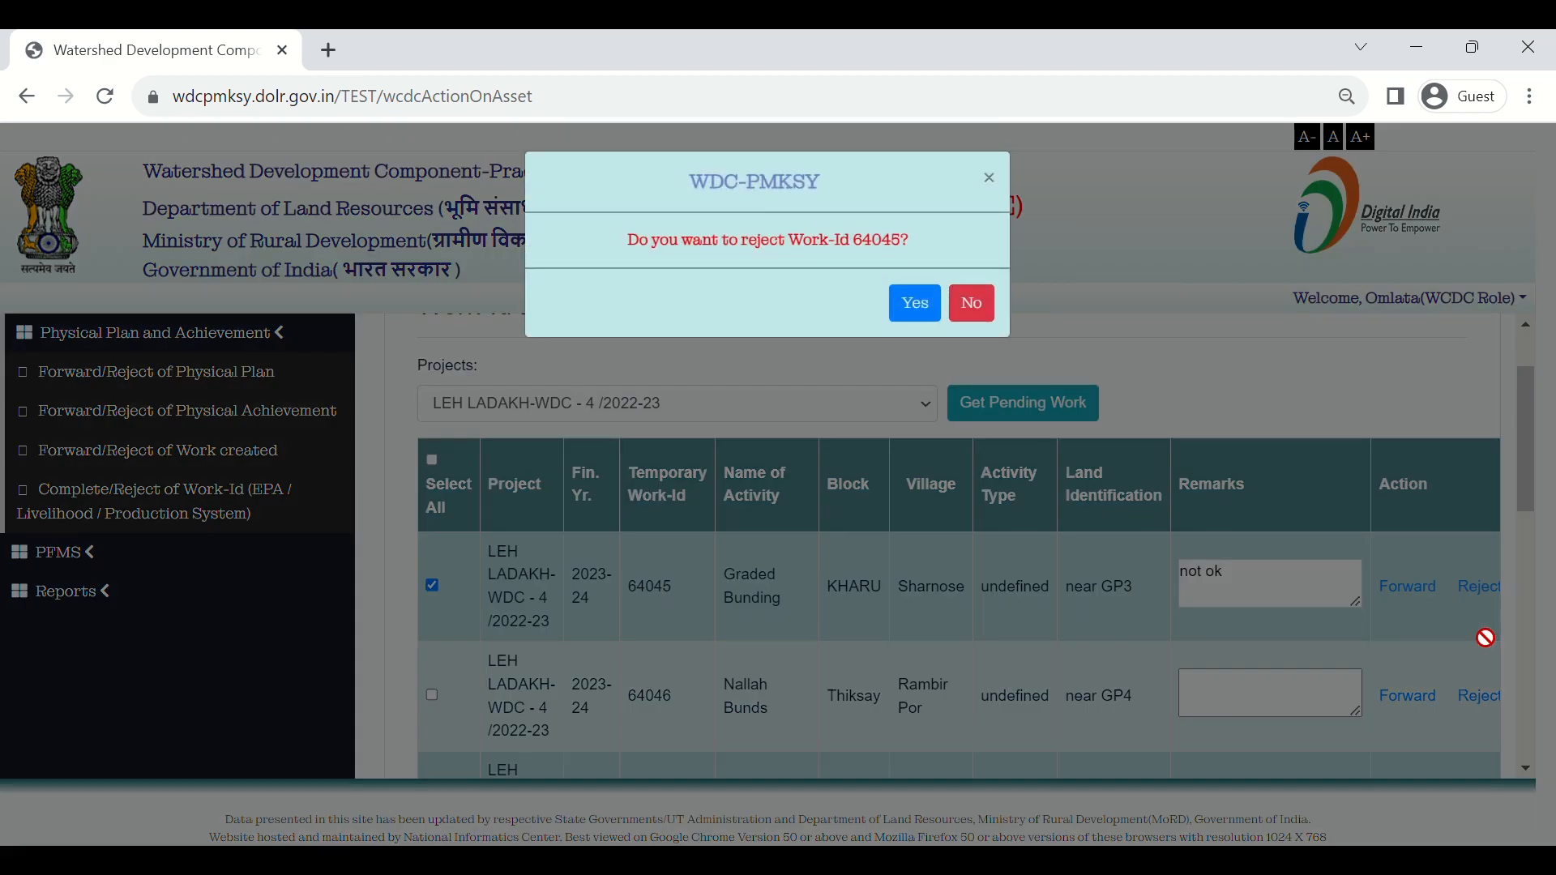
pyautogui.click(920, 304)
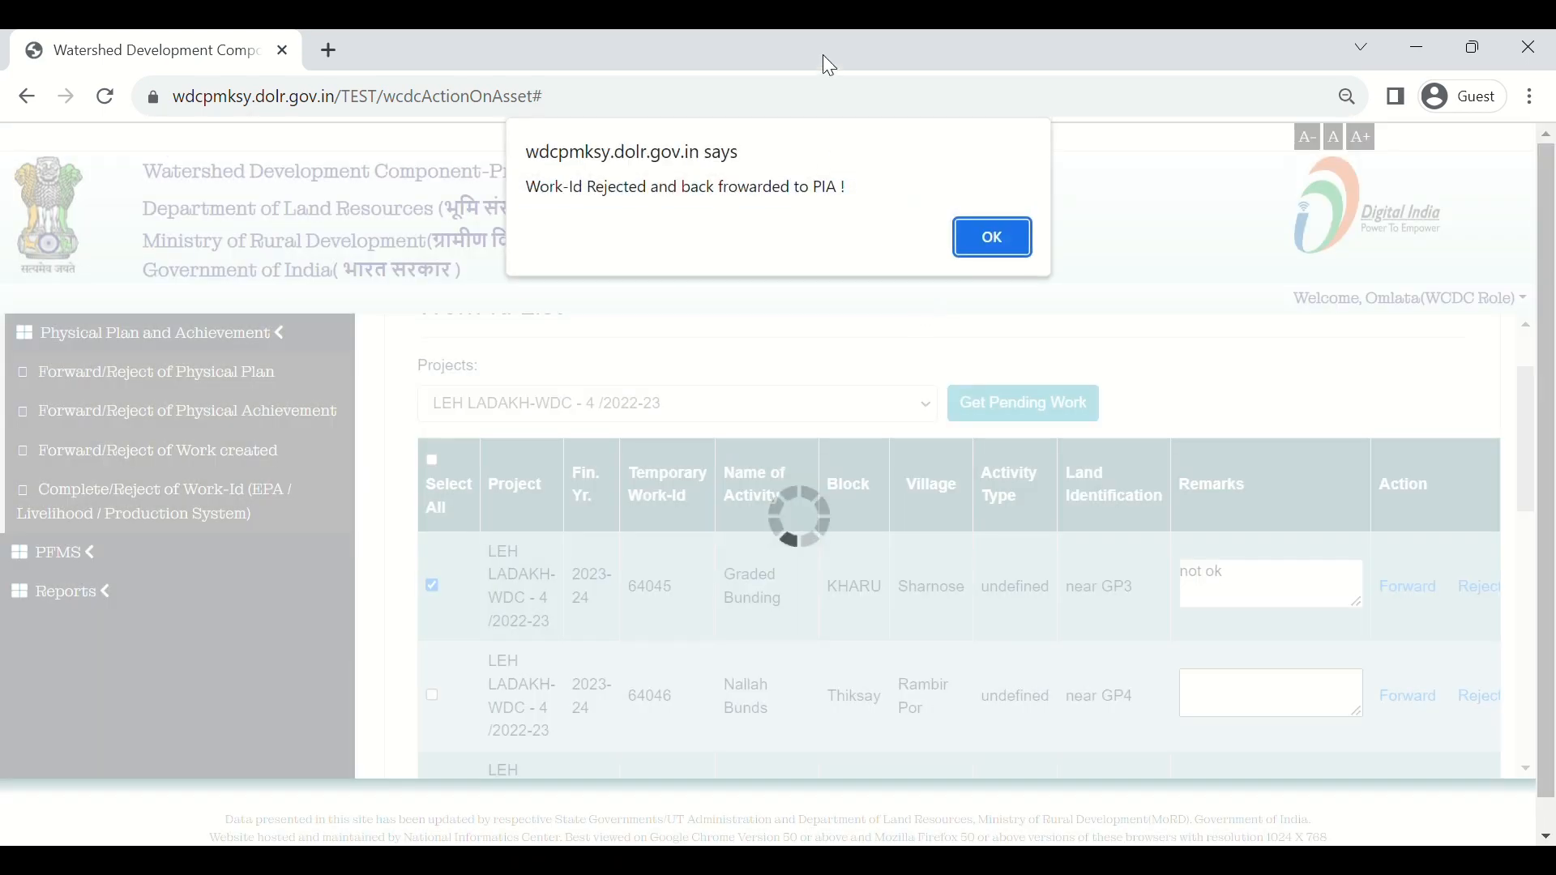
pyautogui.click(986, 231)
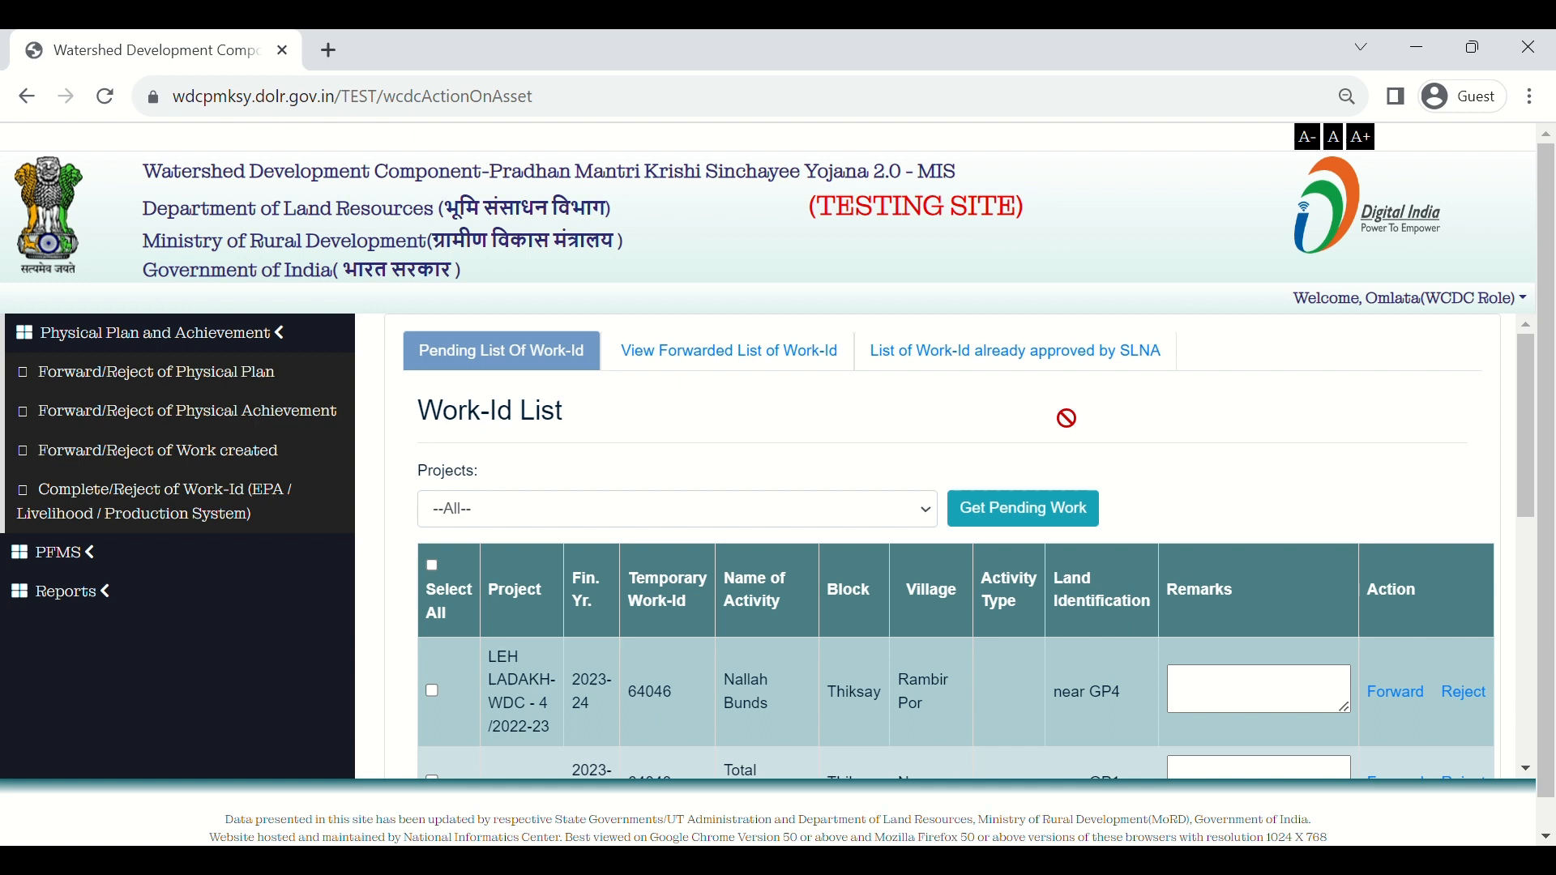
# Get the pending works for project LEH LADAKH-WDC - 4 /2022-23 again and check which work IDs remain after the rejection
pyautogui.click(713, 513)
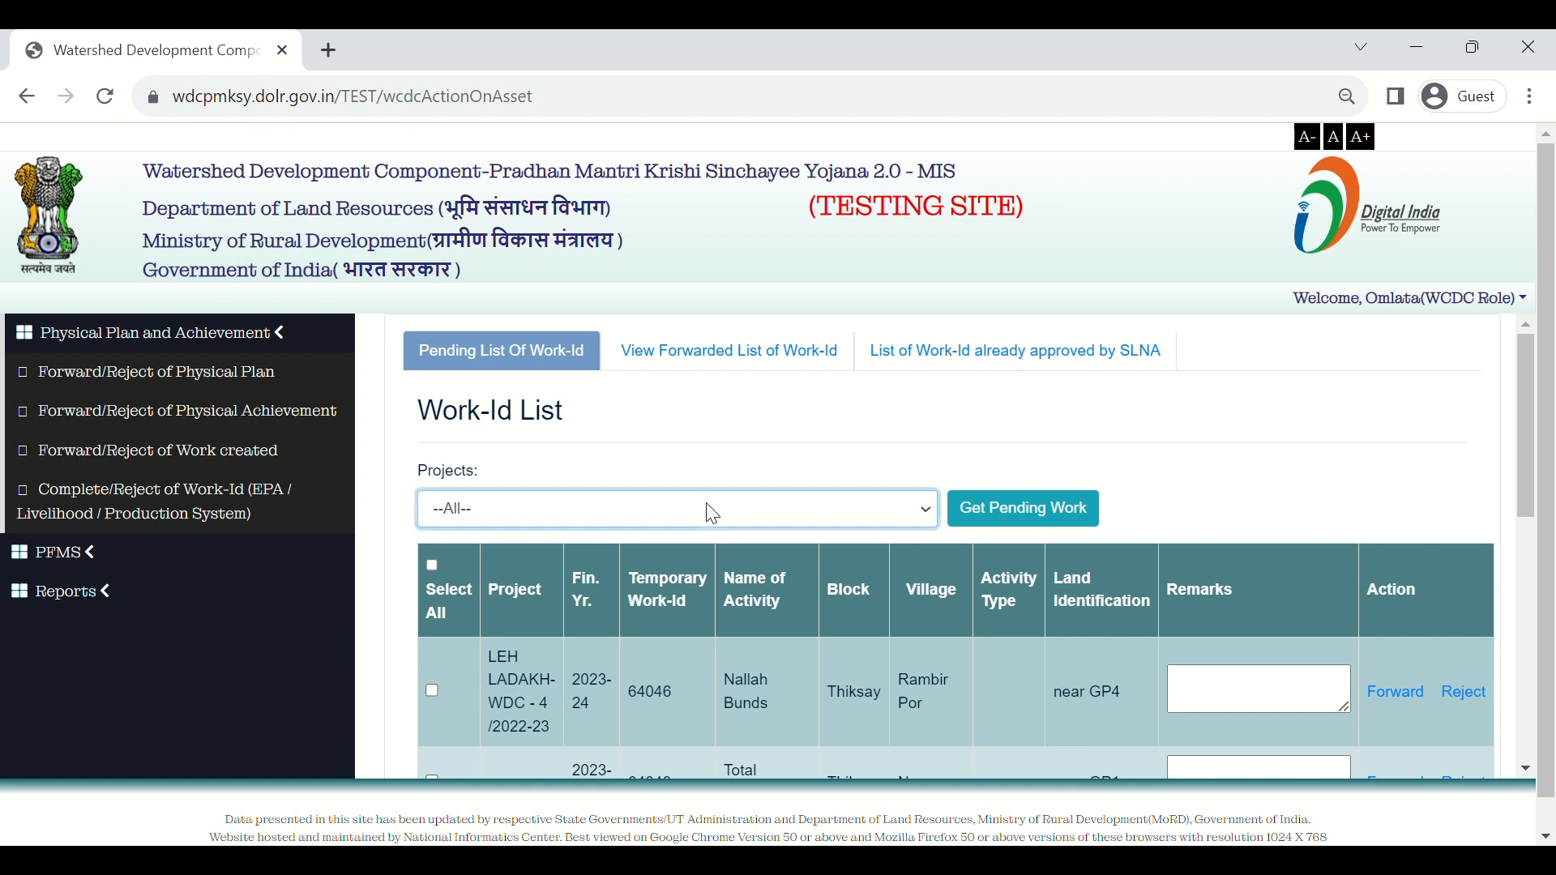
pyautogui.click(712, 558)
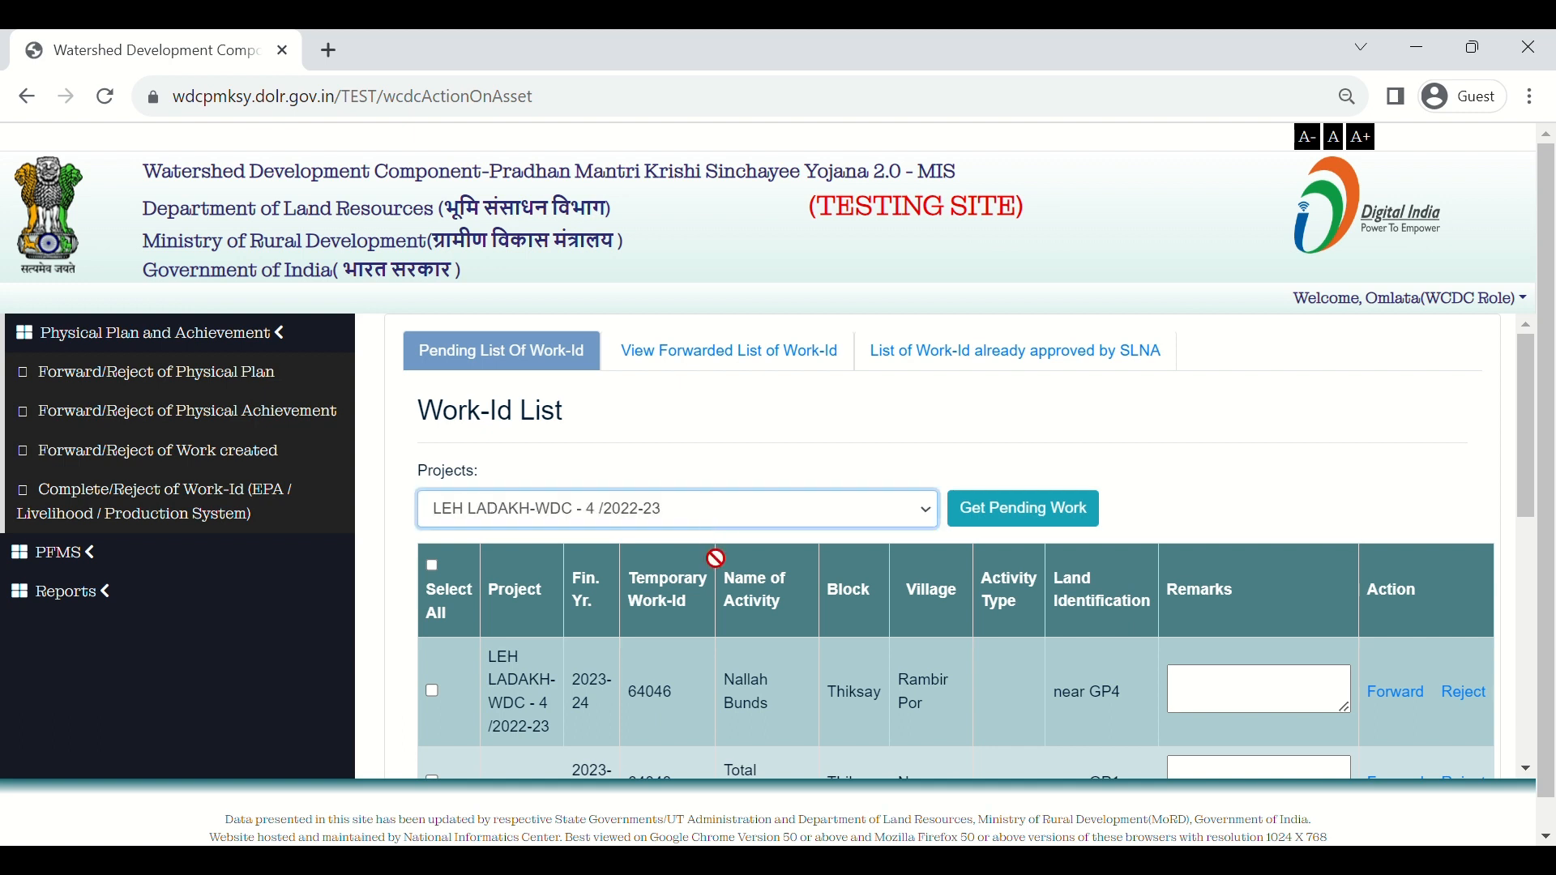
pyautogui.click(1021, 520)
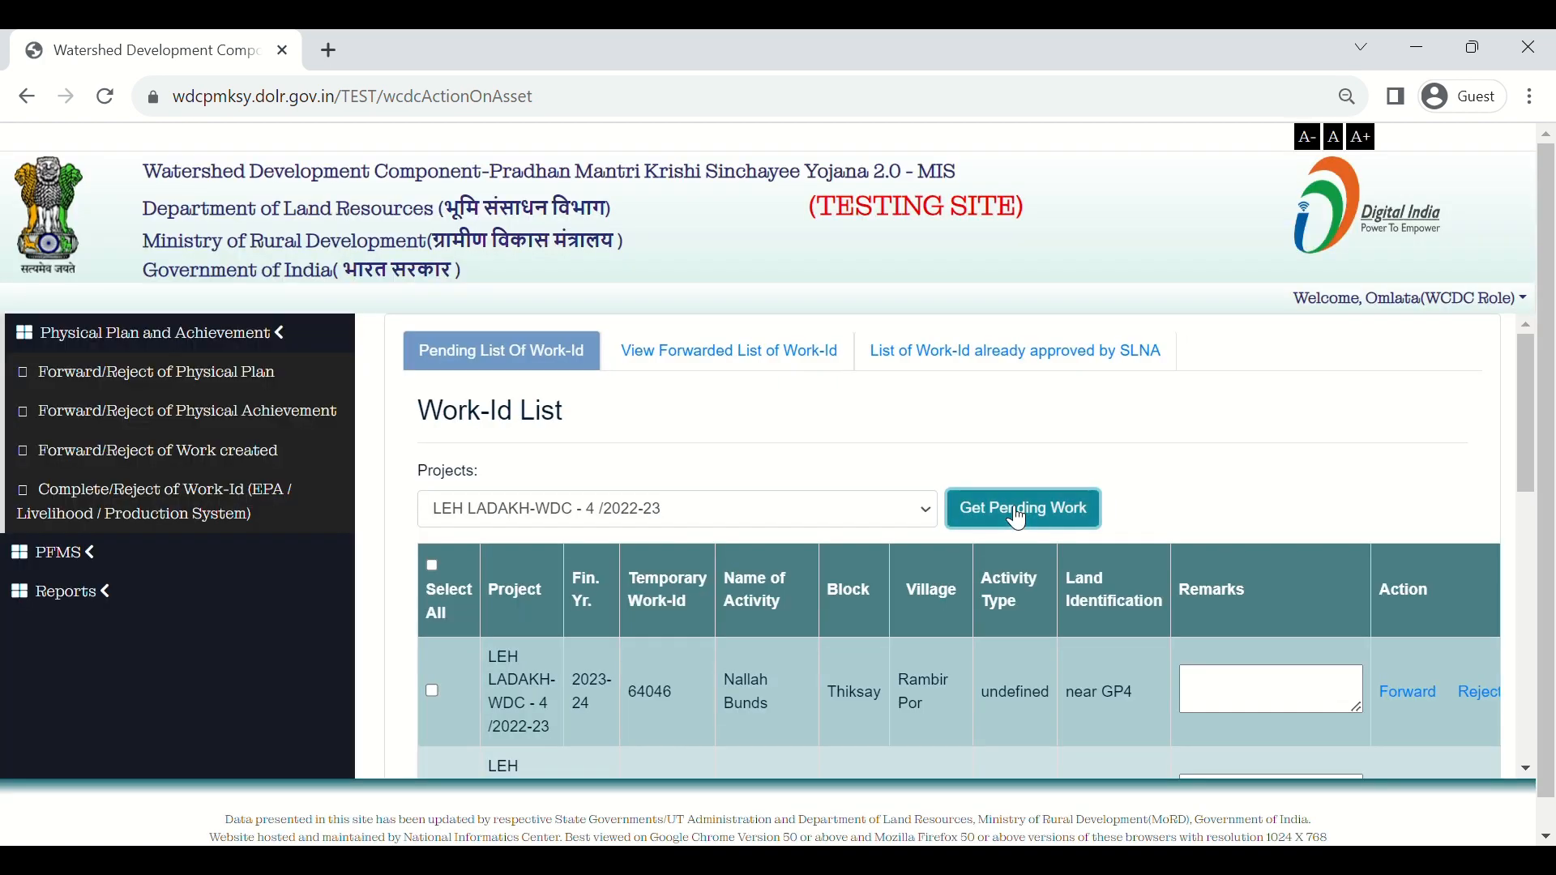
pyautogui.scroll(-2, 1199, 502)
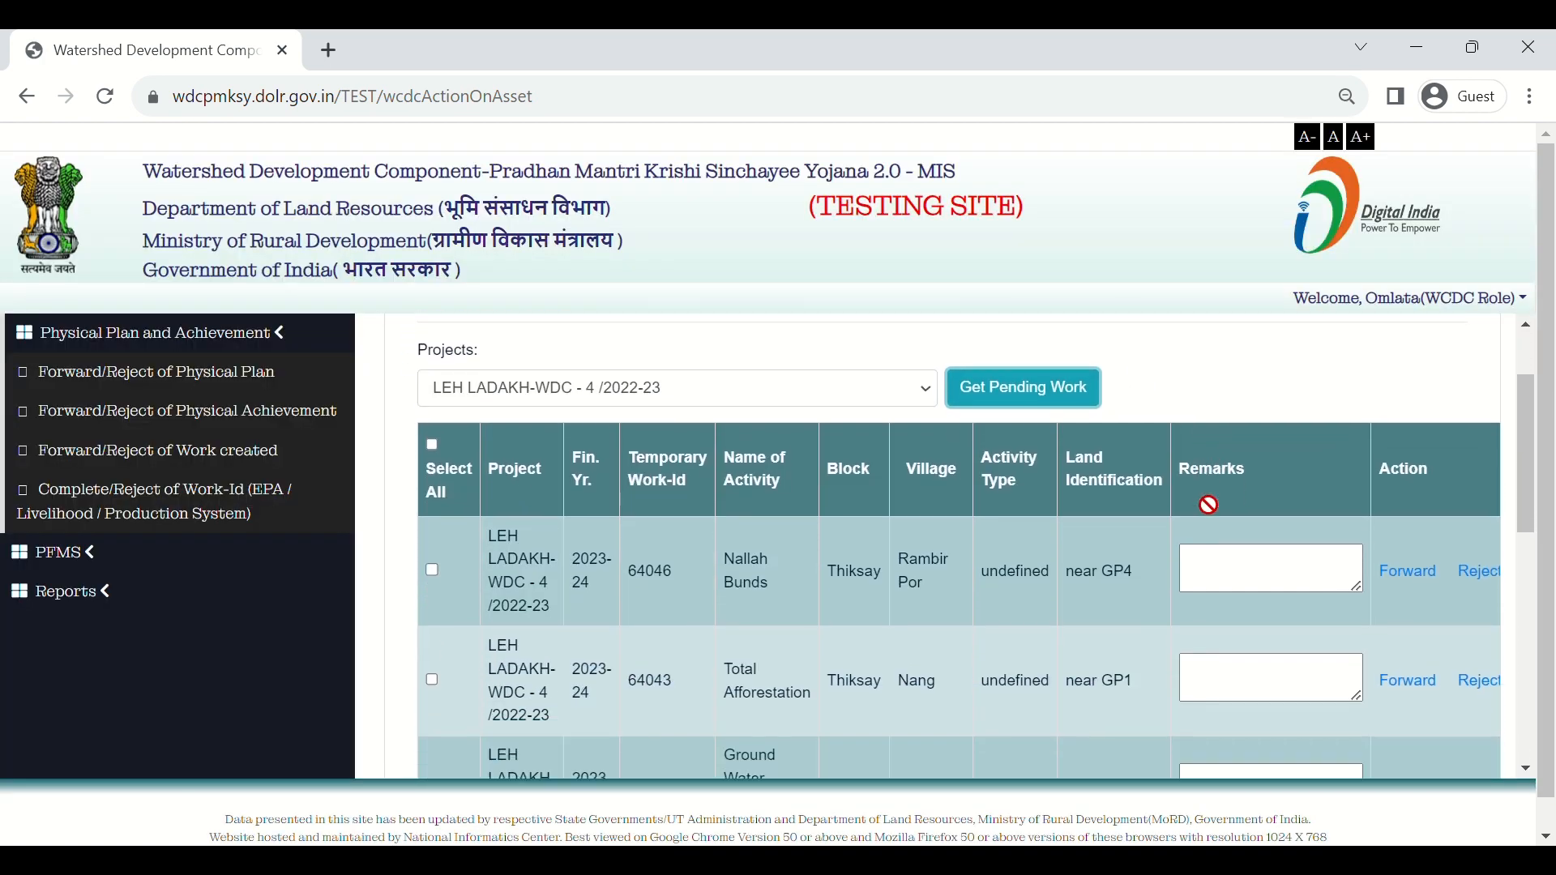
pyautogui.scroll(-5, 940, 666)
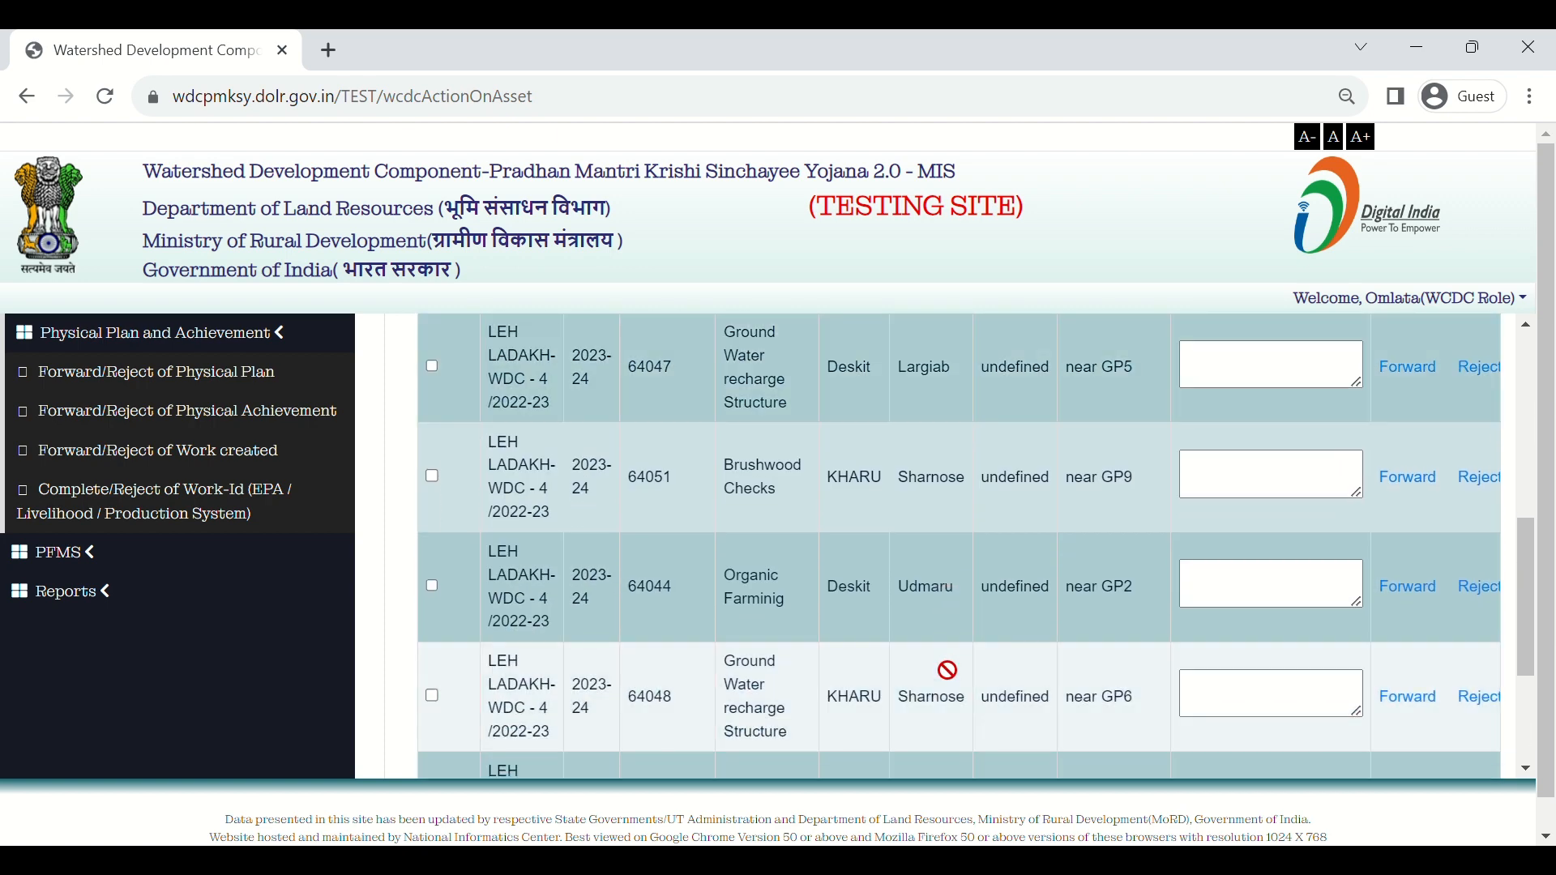
pyautogui.scroll(-3, 947, 670)
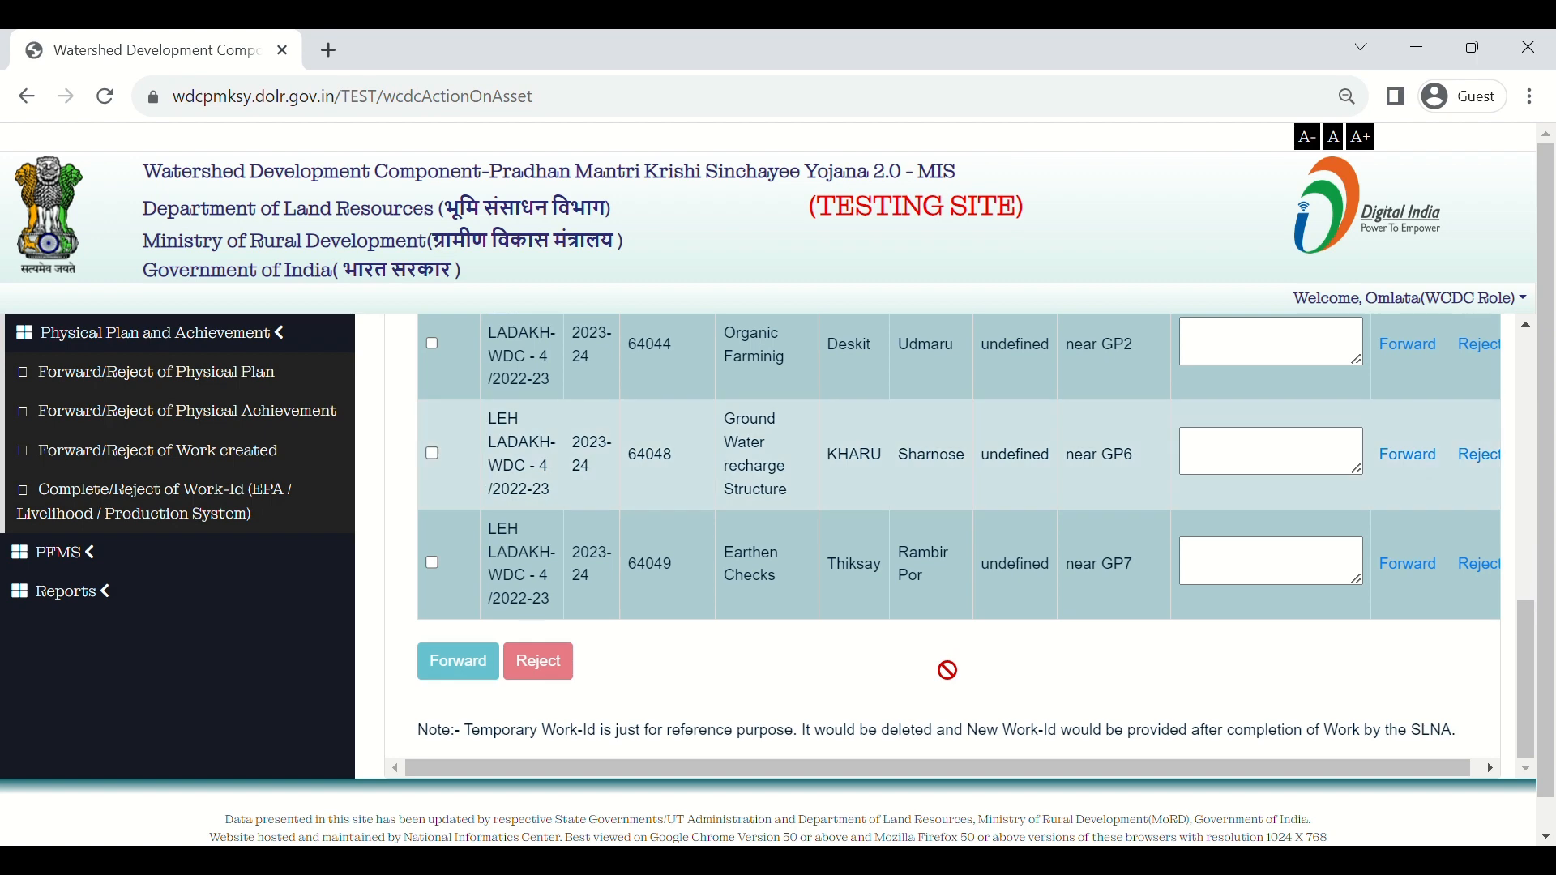
pyautogui.scroll(7, 947, 670)
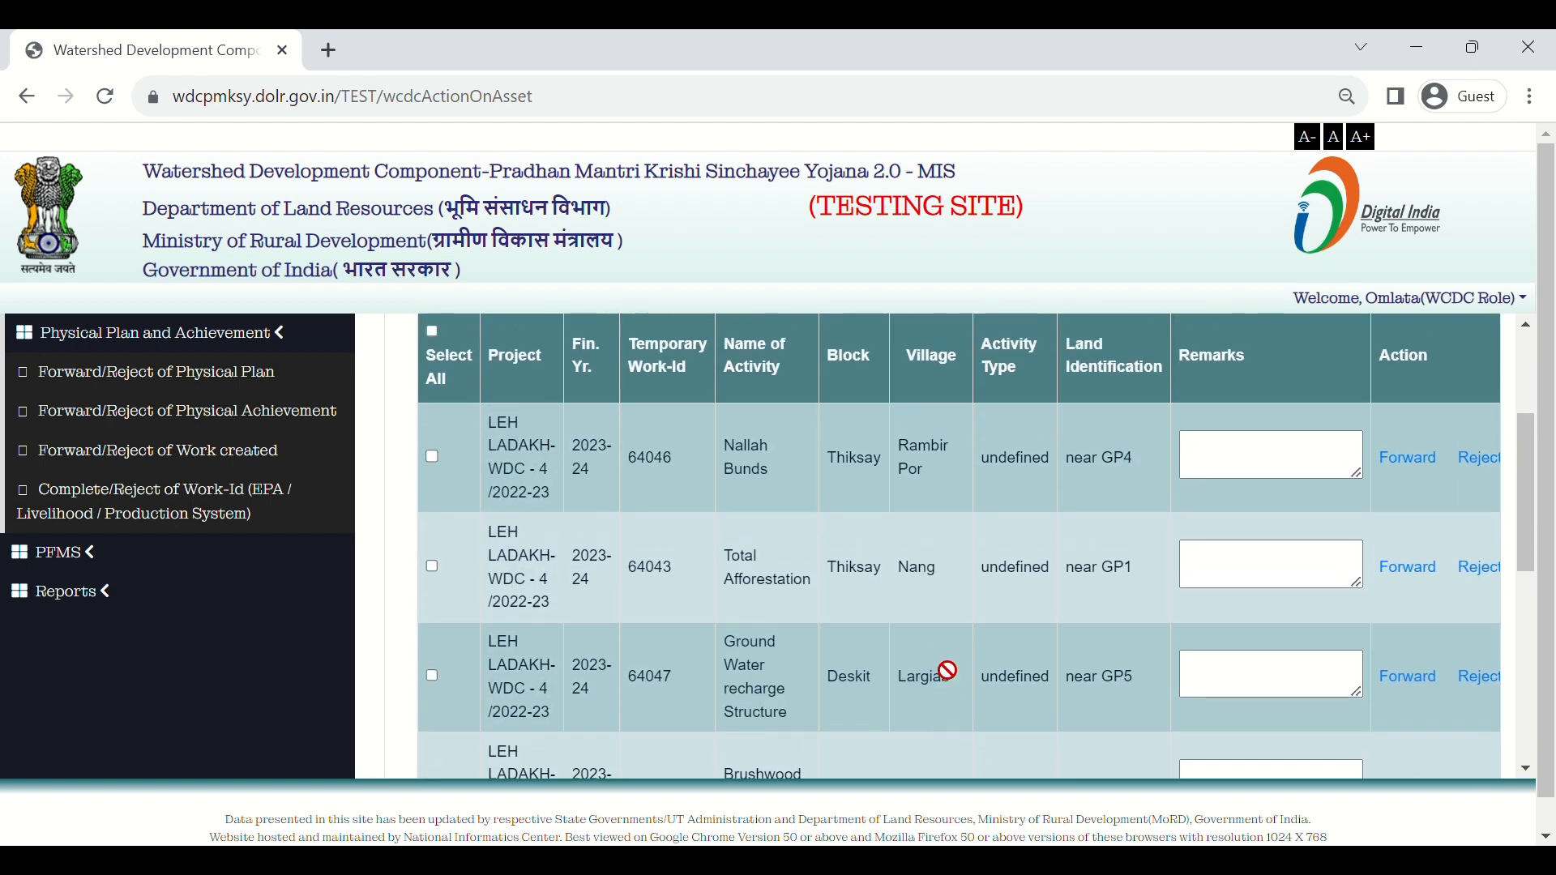
pyautogui.scroll(2, 948, 670)
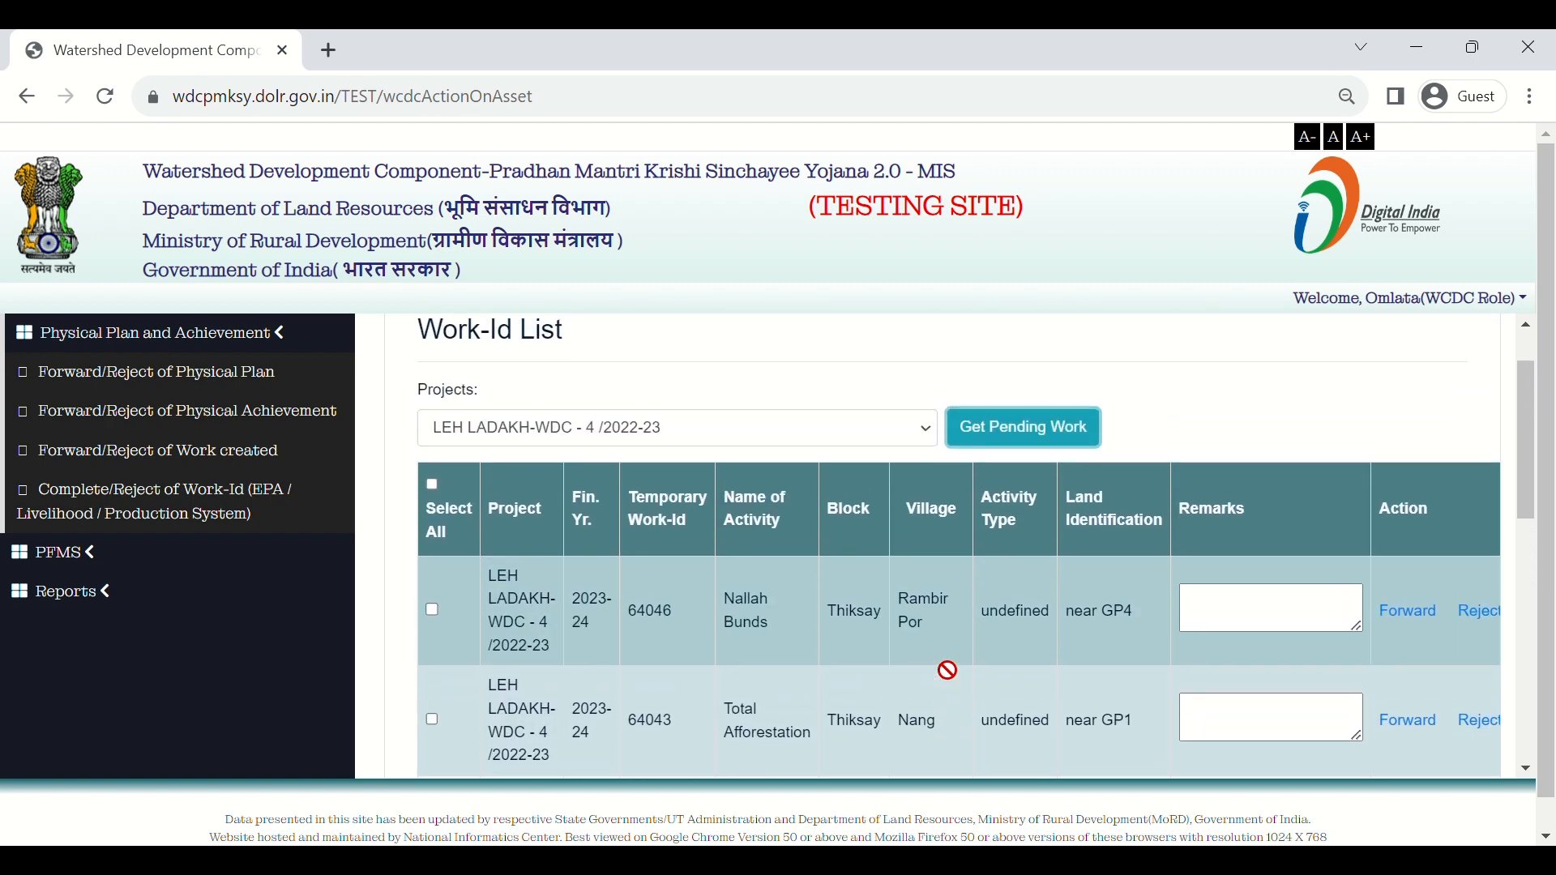
pyautogui.click(433, 486)
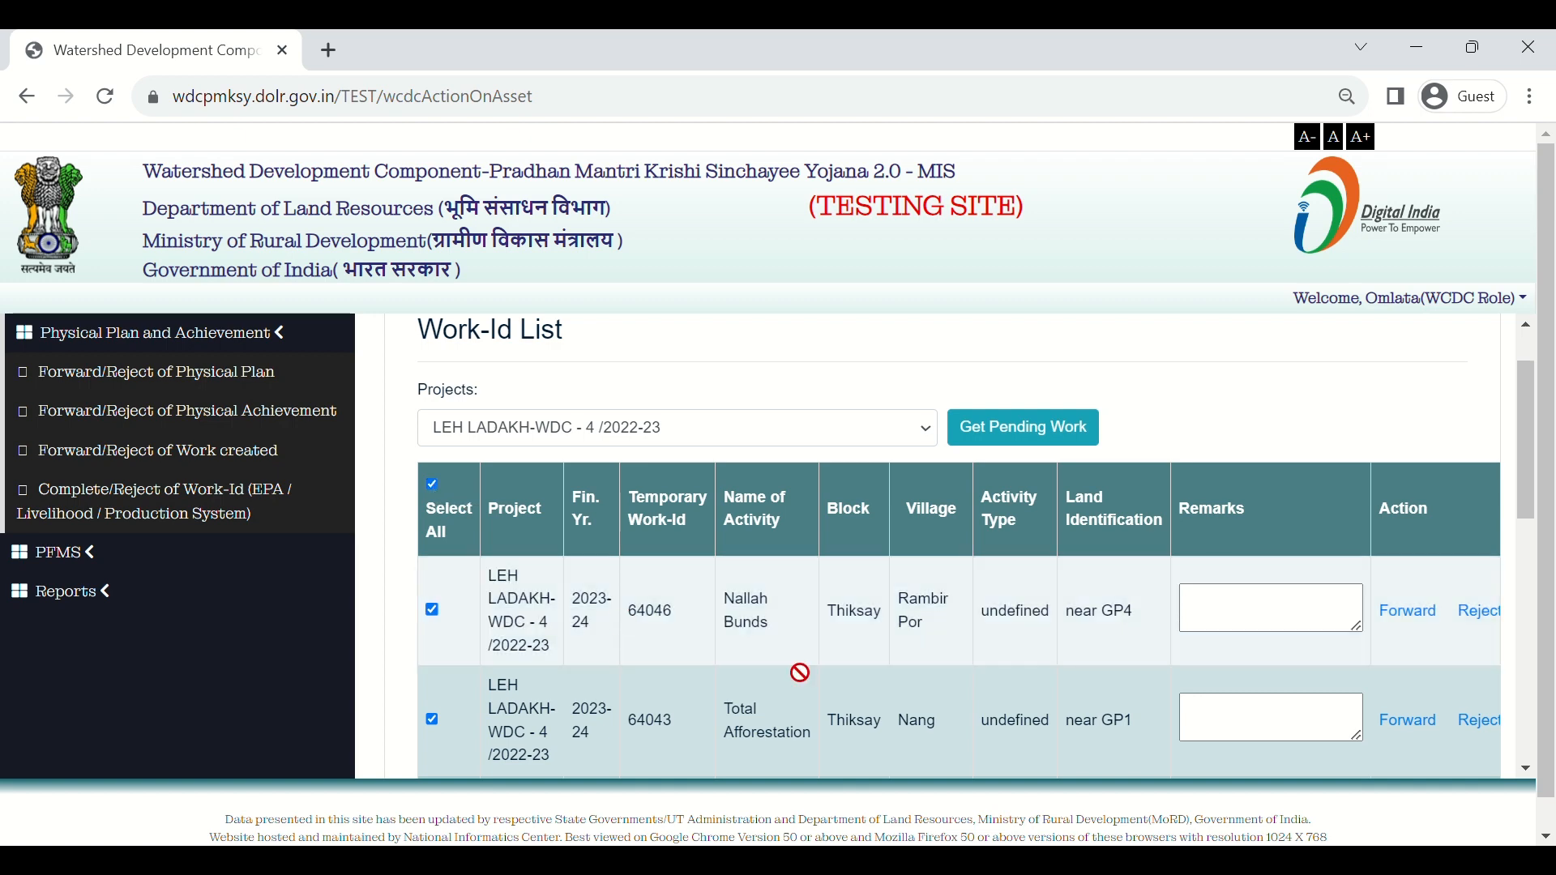
pyautogui.scroll(-2, 800, 673)
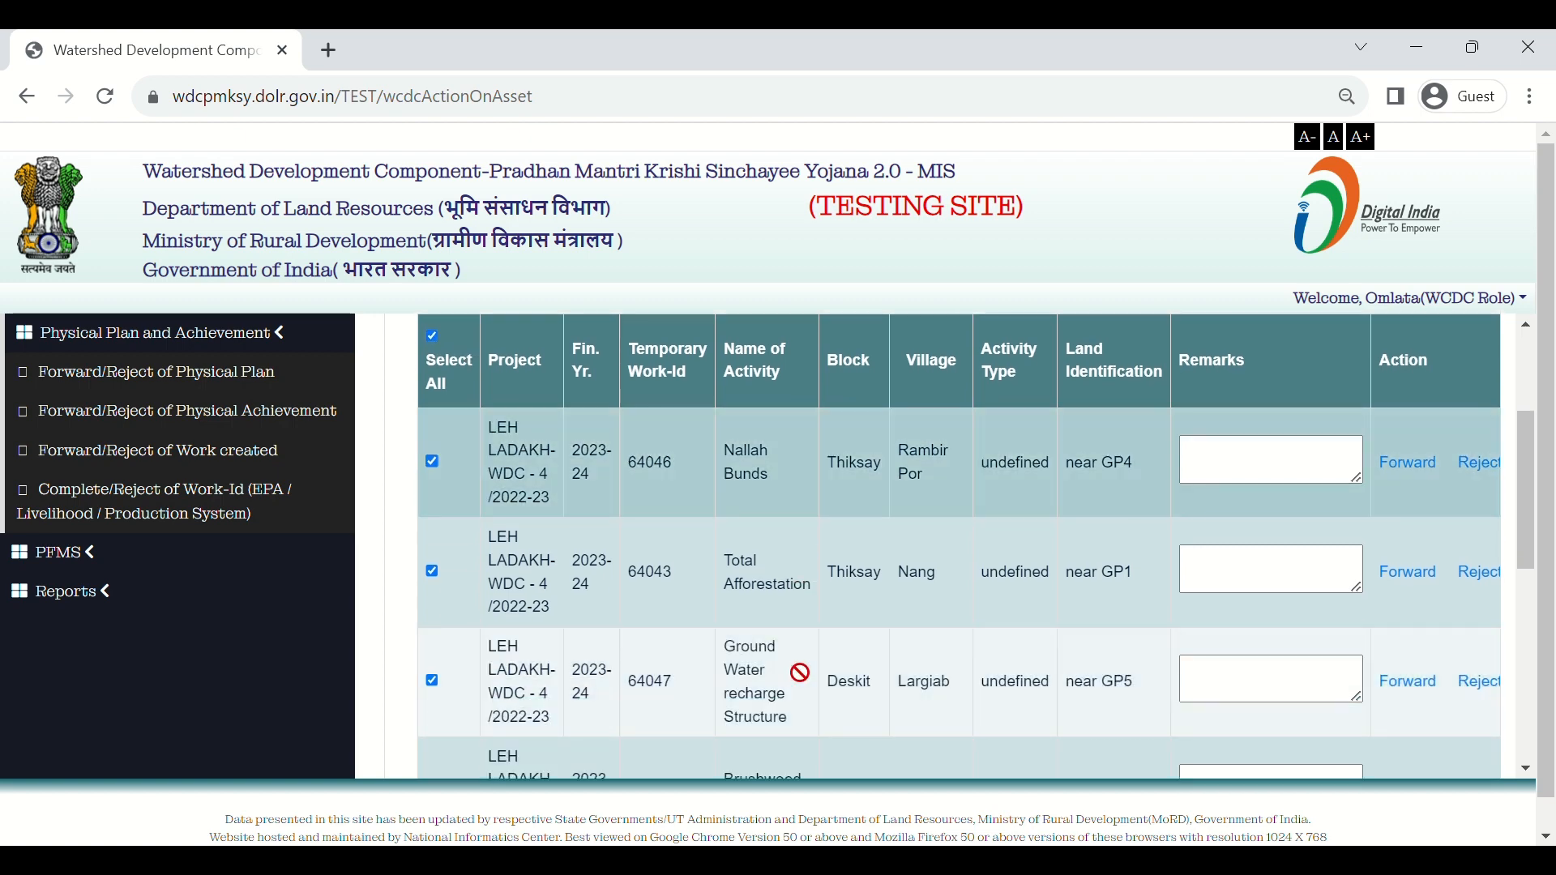
pyautogui.scroll(-8, 800, 673)
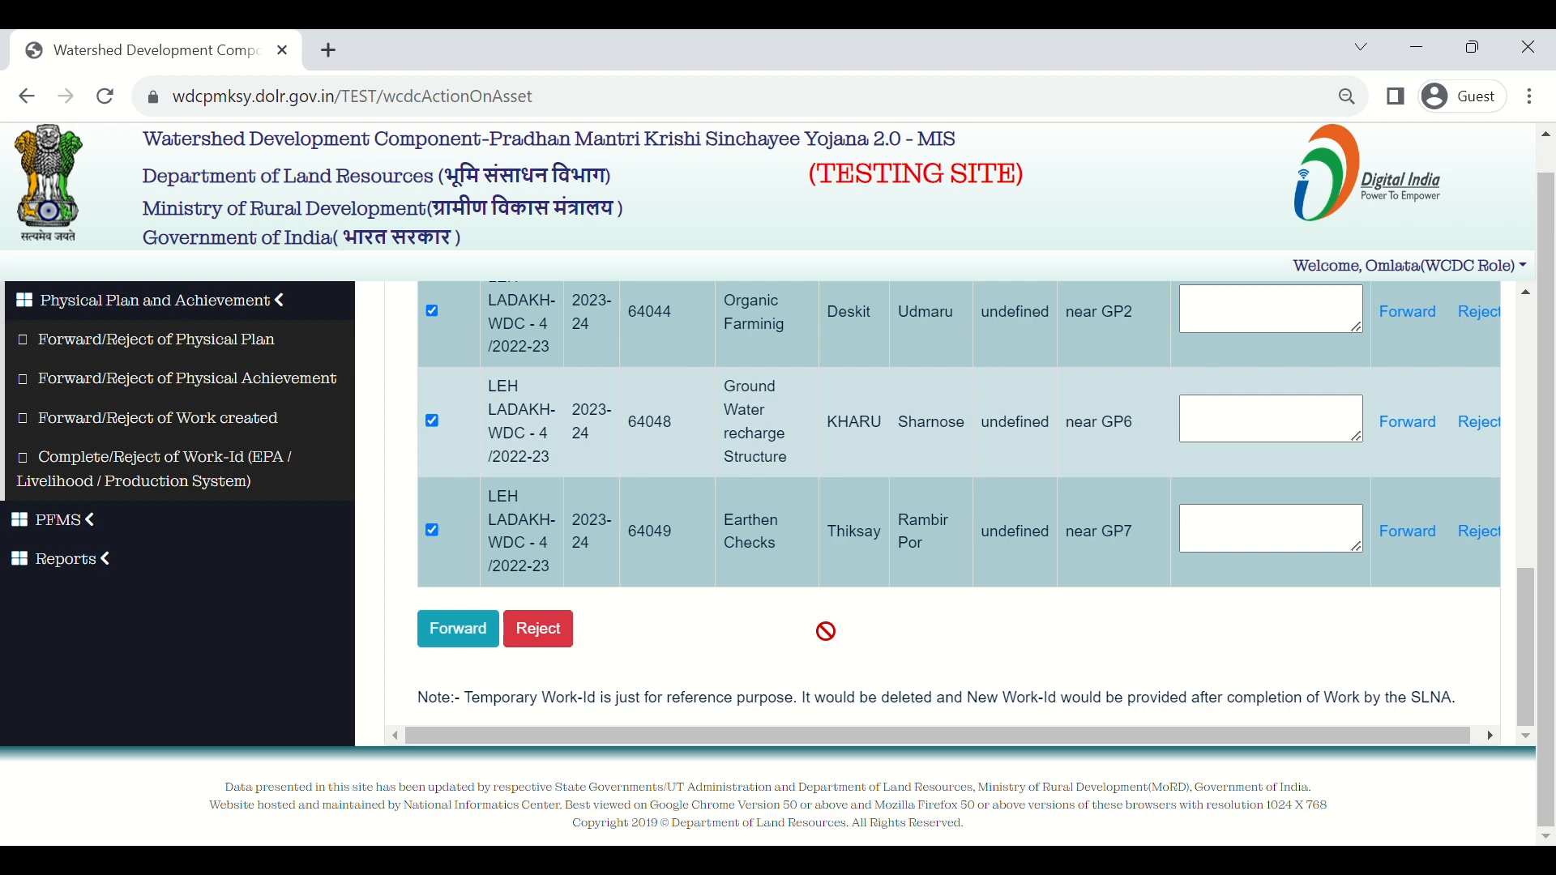
pyautogui.scroll(10, 826, 631)
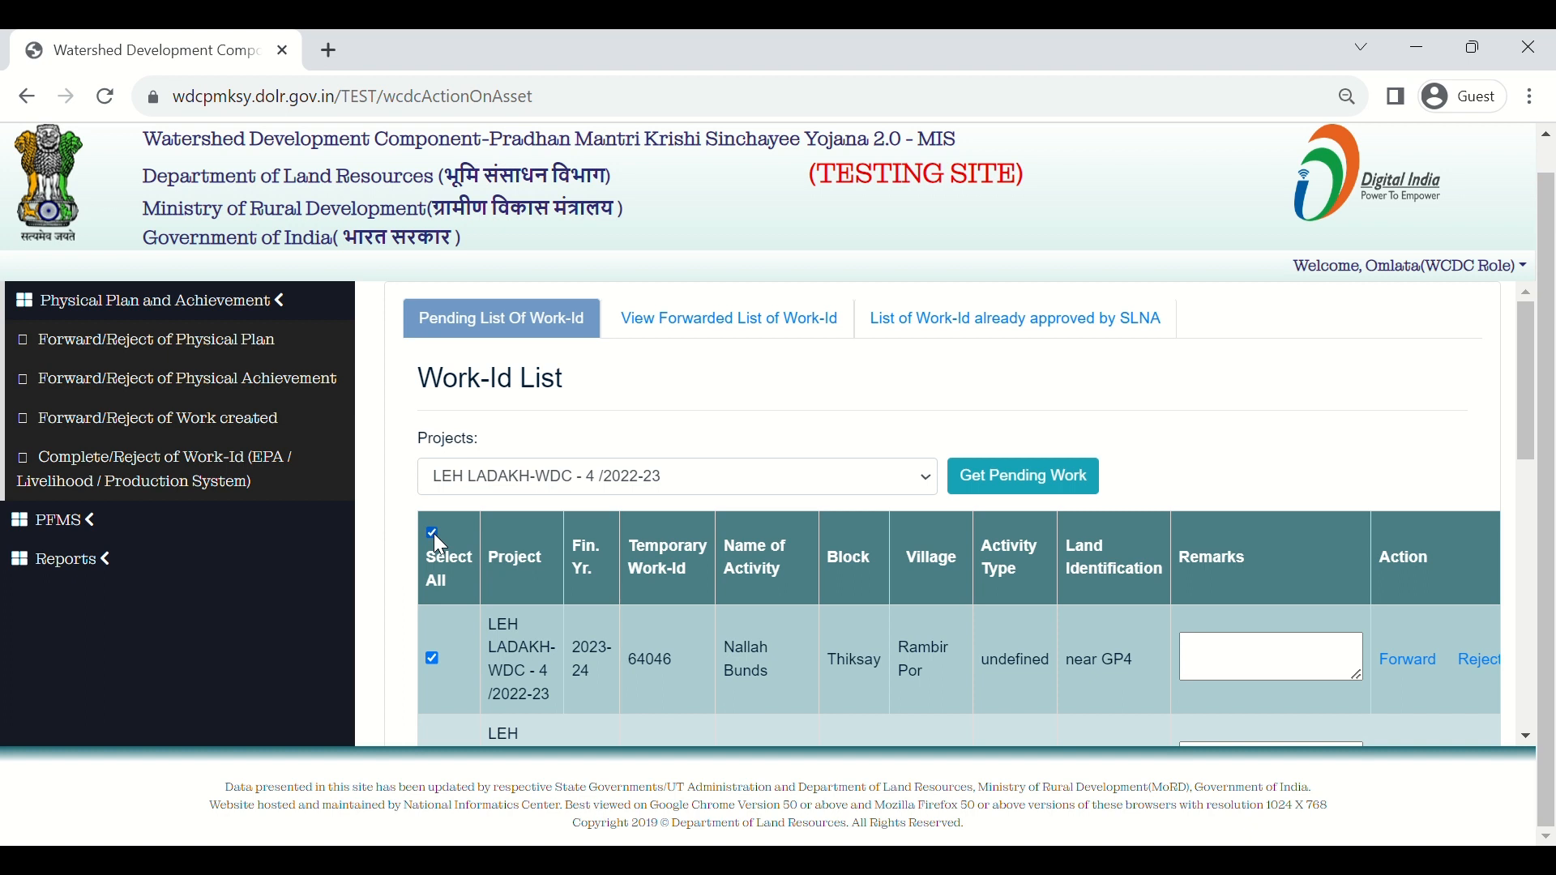
pyautogui.click(433, 533)
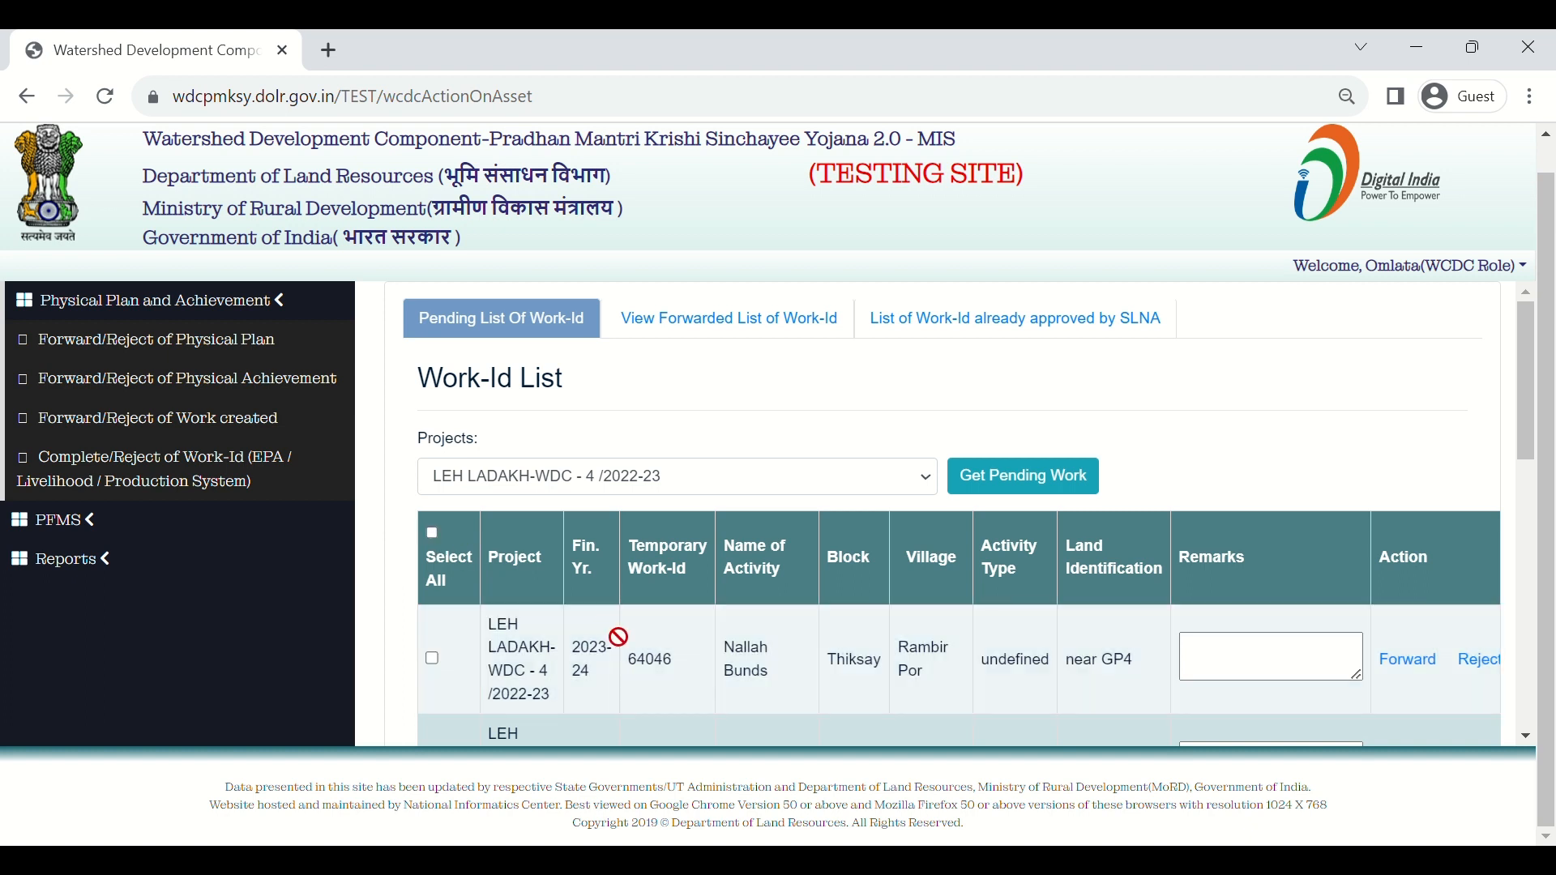
# Select the Nallah Bunds work with temporary ID 64046 and forward it to SLNA, acknowledging the confirmation
pyautogui.scroll(-2, 619, 637)
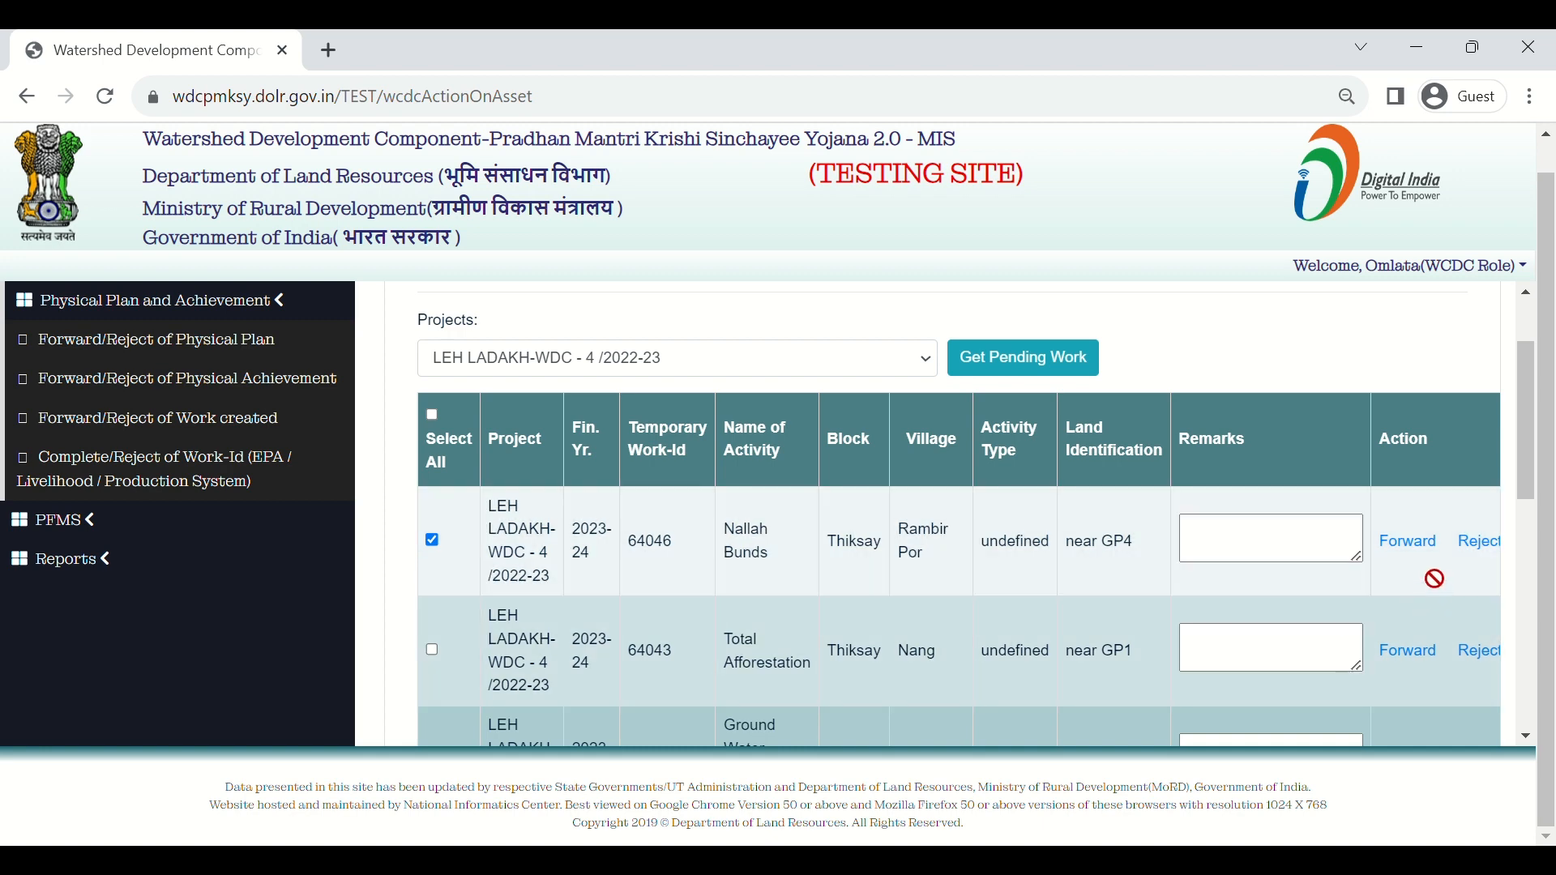
pyautogui.click(1421, 542)
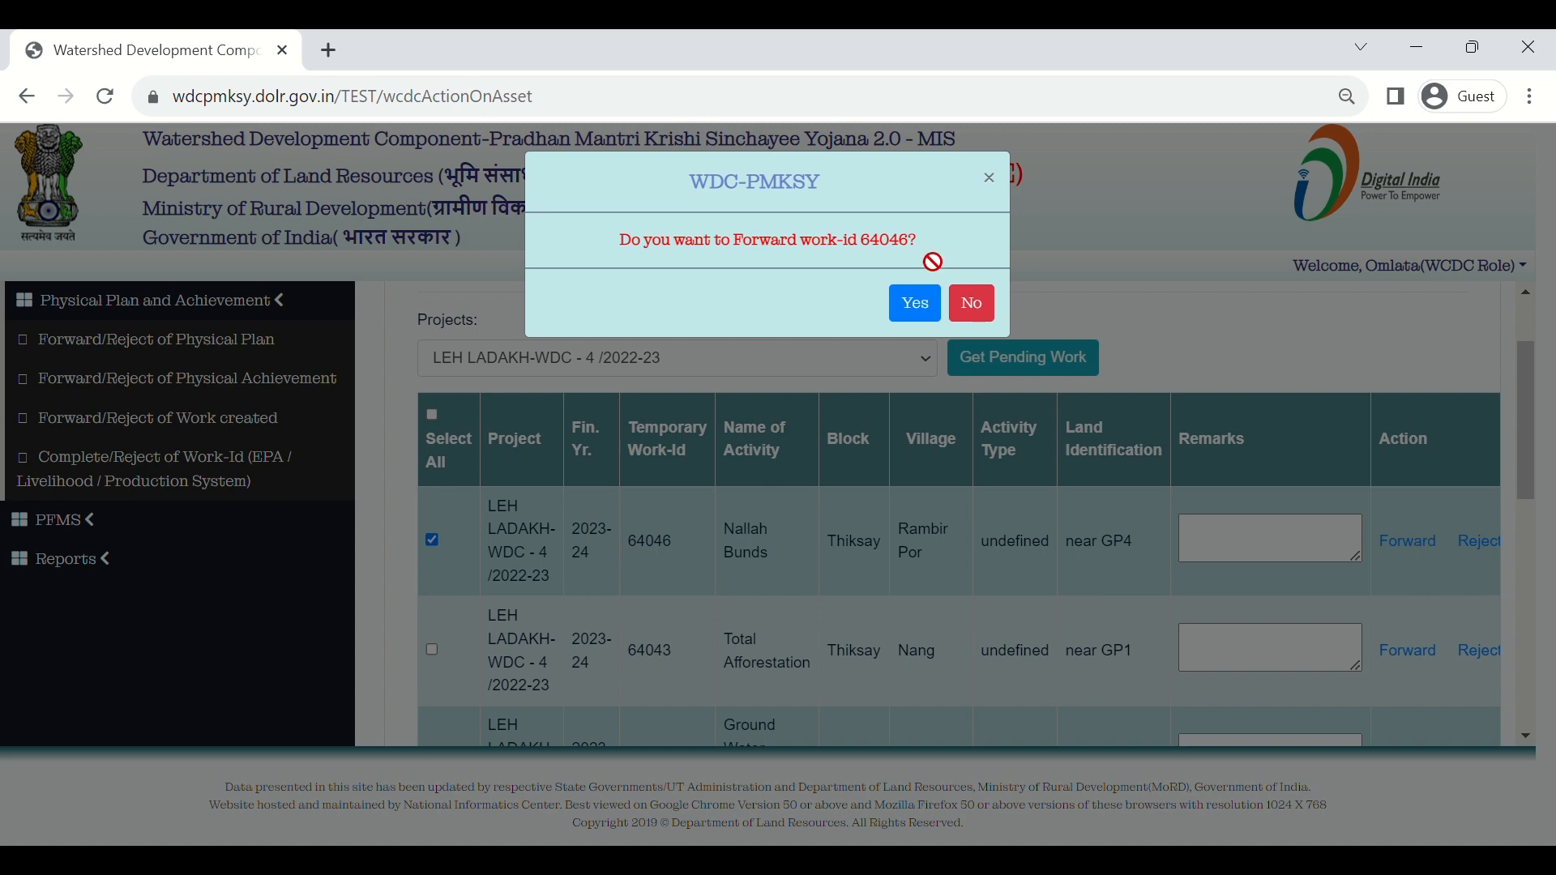
pyautogui.click(939, 315)
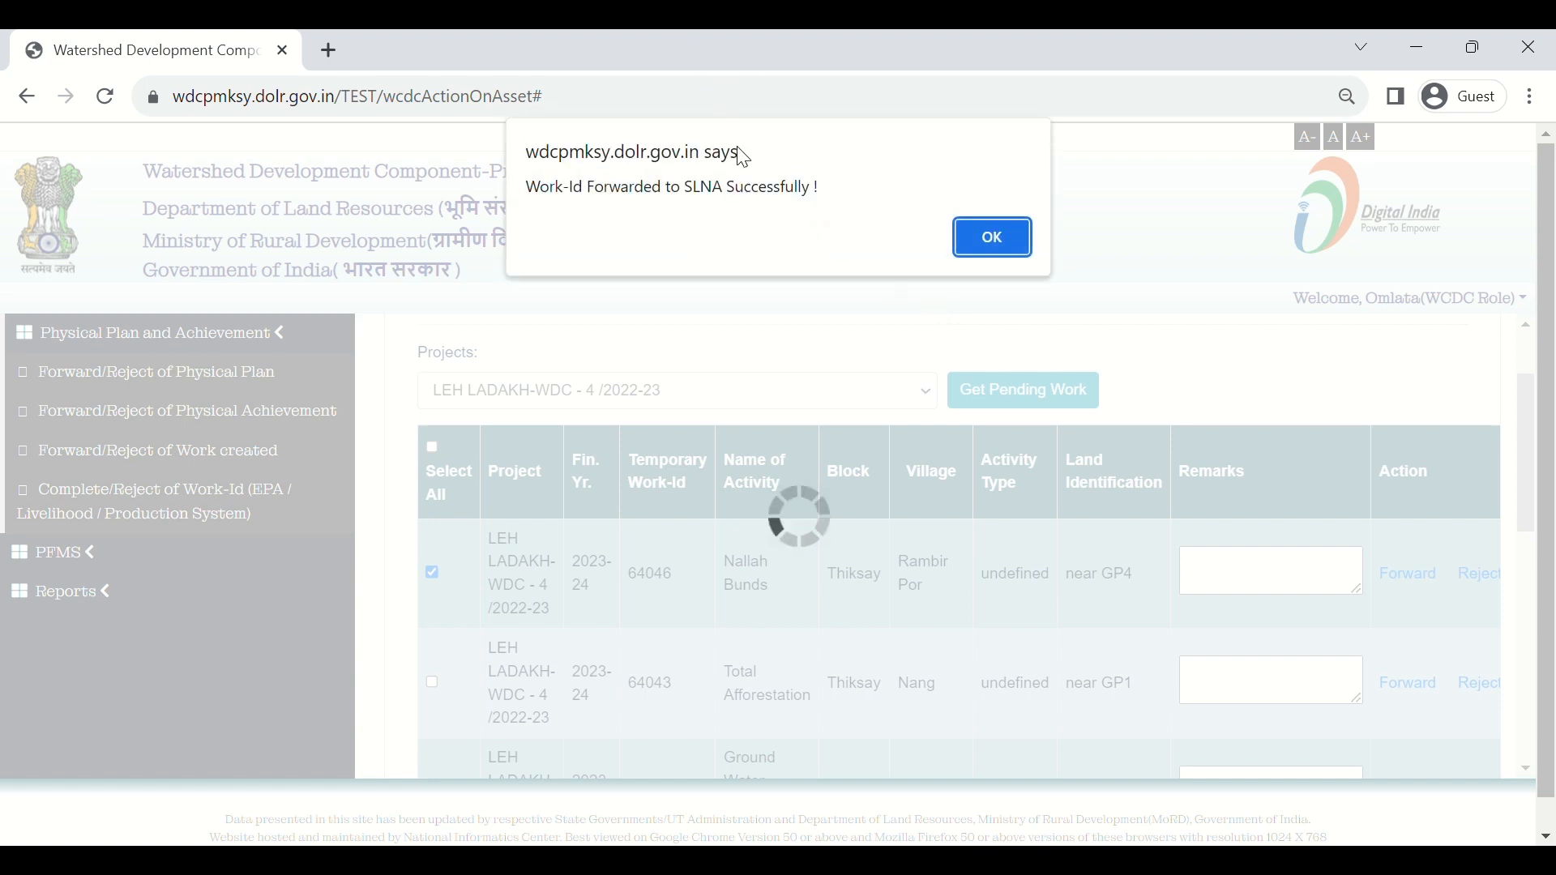
pyautogui.click(1011, 243)
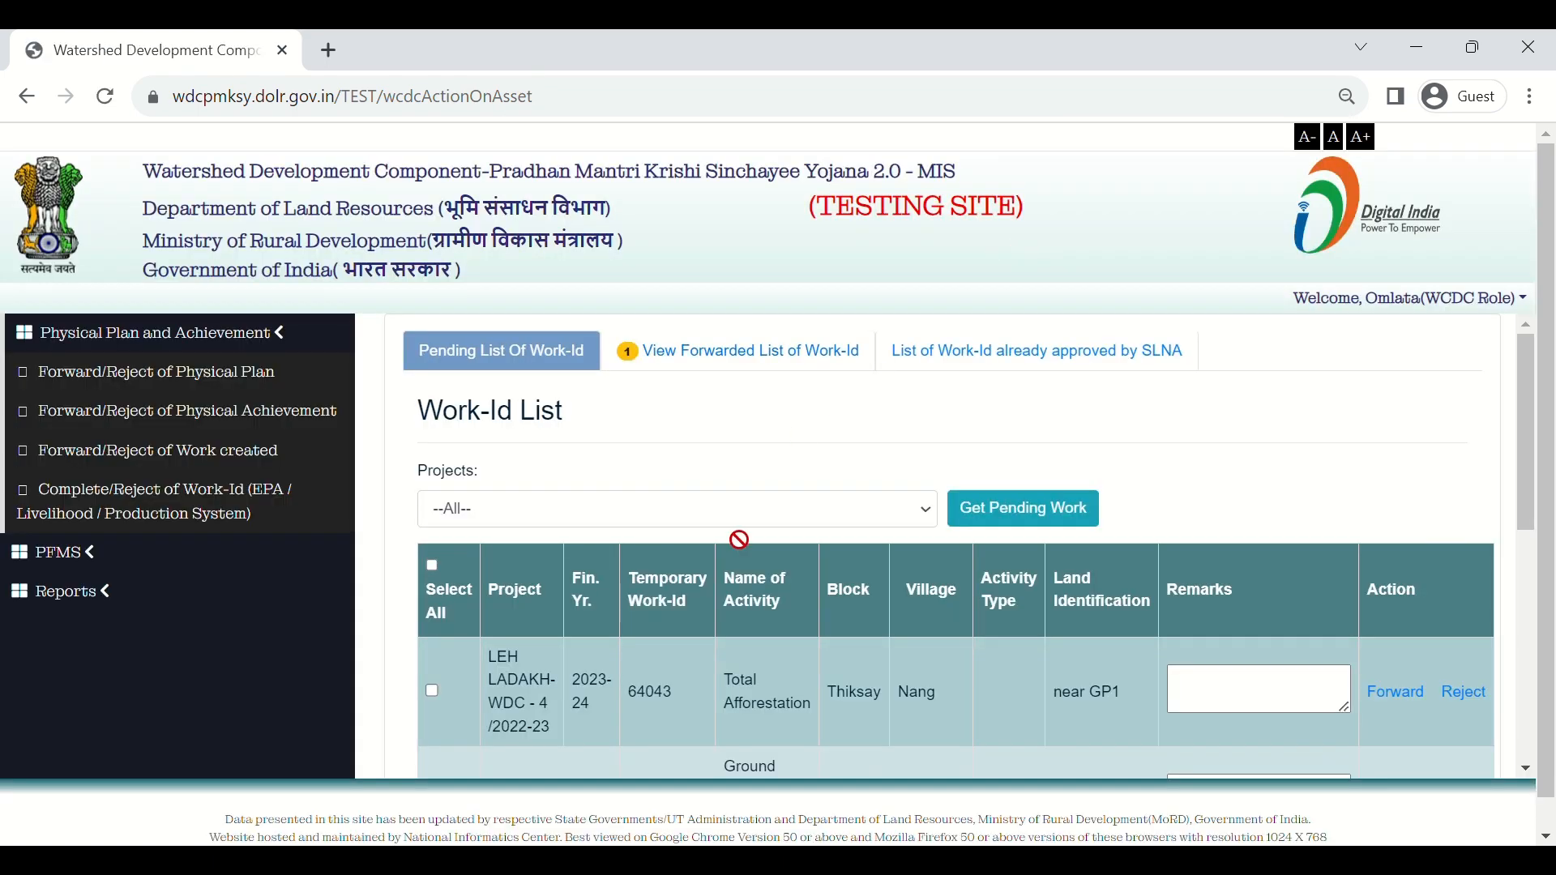
# Reload the pending works for project LEH LADAKH-WDC - 4 /2022-23 and review the works left after forwarding Nallah Bunds
pyautogui.click(720, 516)
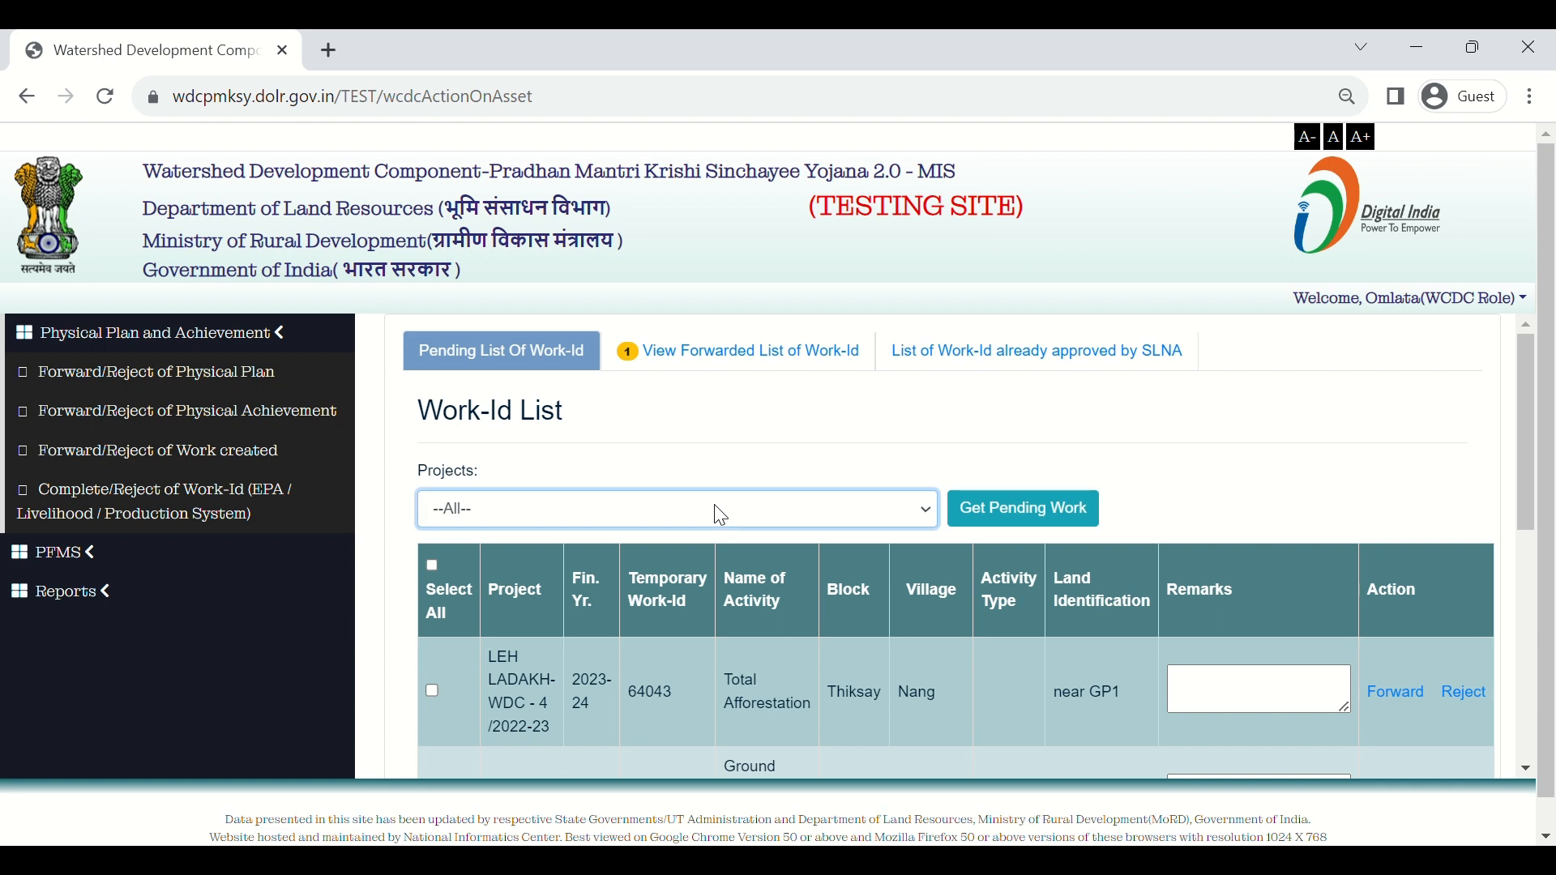
pyautogui.click(714, 549)
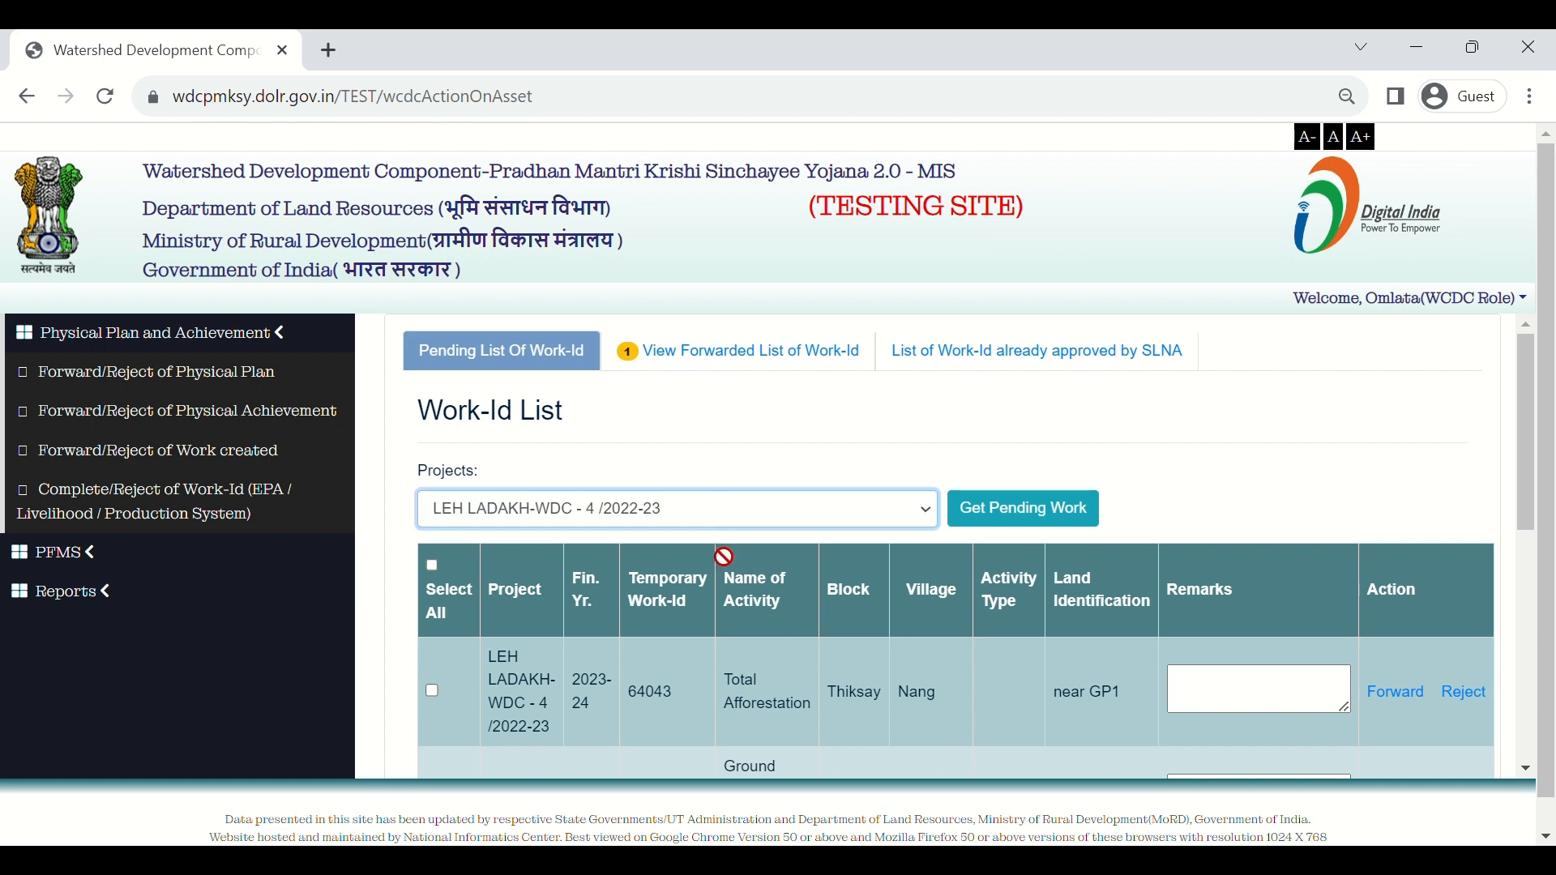
pyautogui.click(1013, 527)
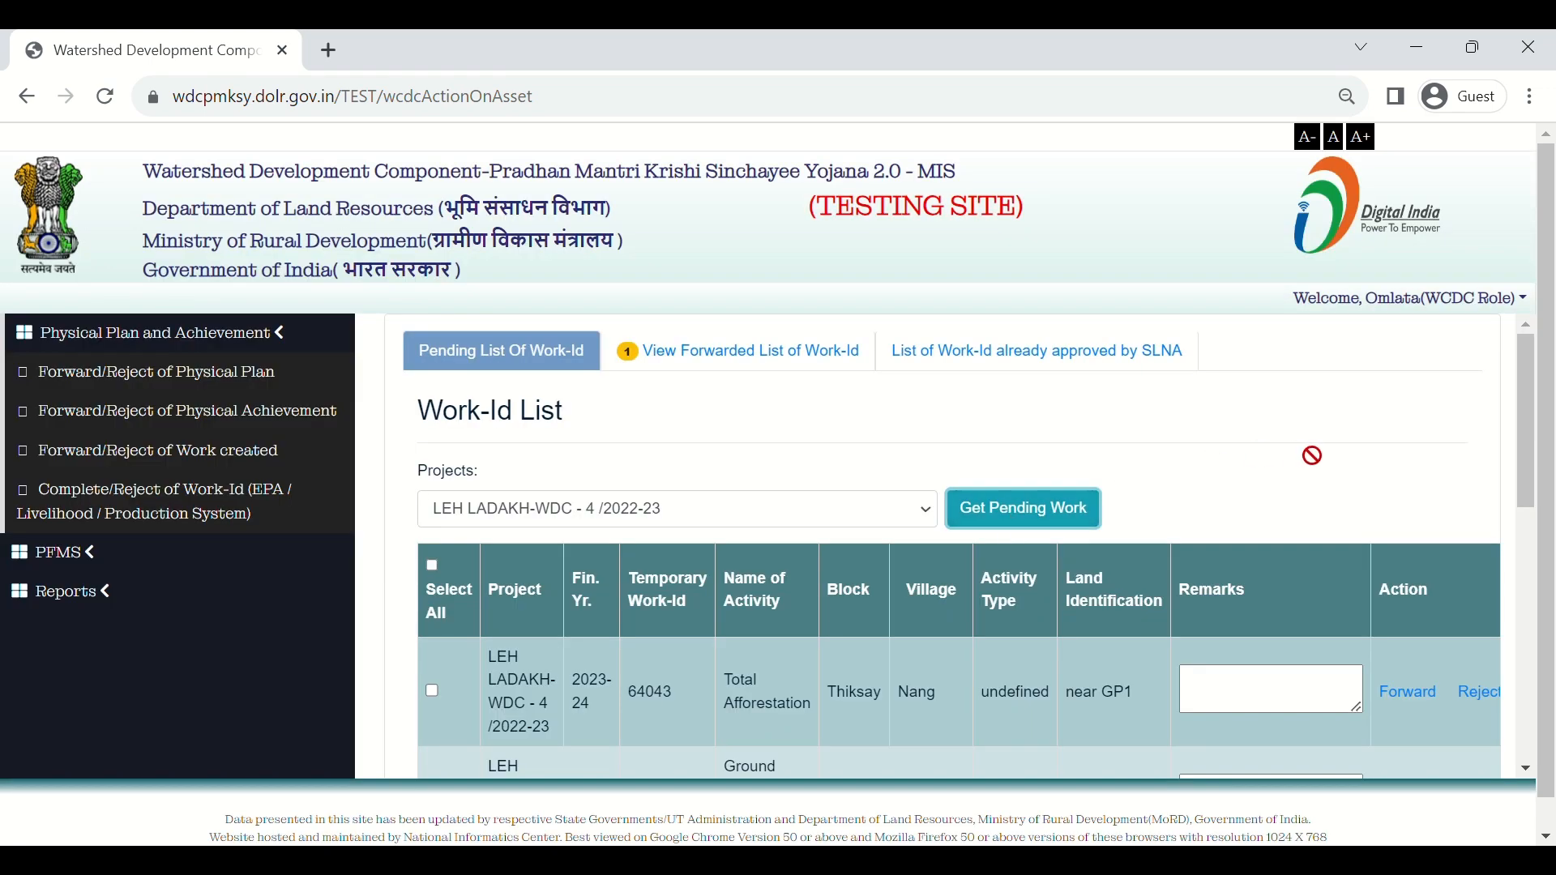
pyautogui.scroll(-1, 1329, 469)
pyautogui.scroll(-2, 1325, 467)
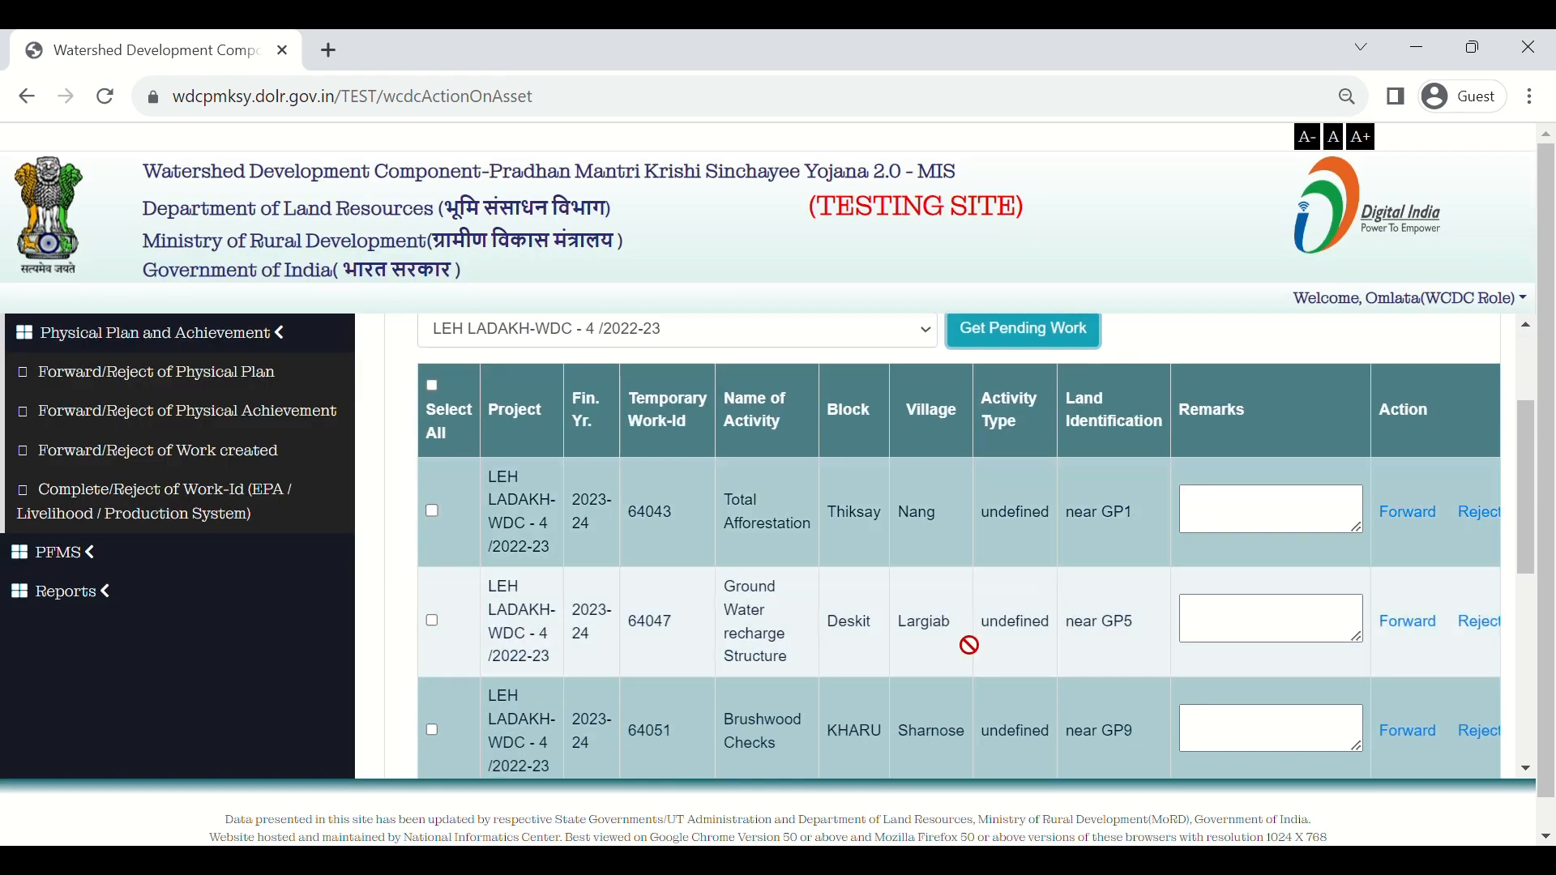
pyautogui.scroll(-3, 967, 642)
pyautogui.scroll(-3, 969, 645)
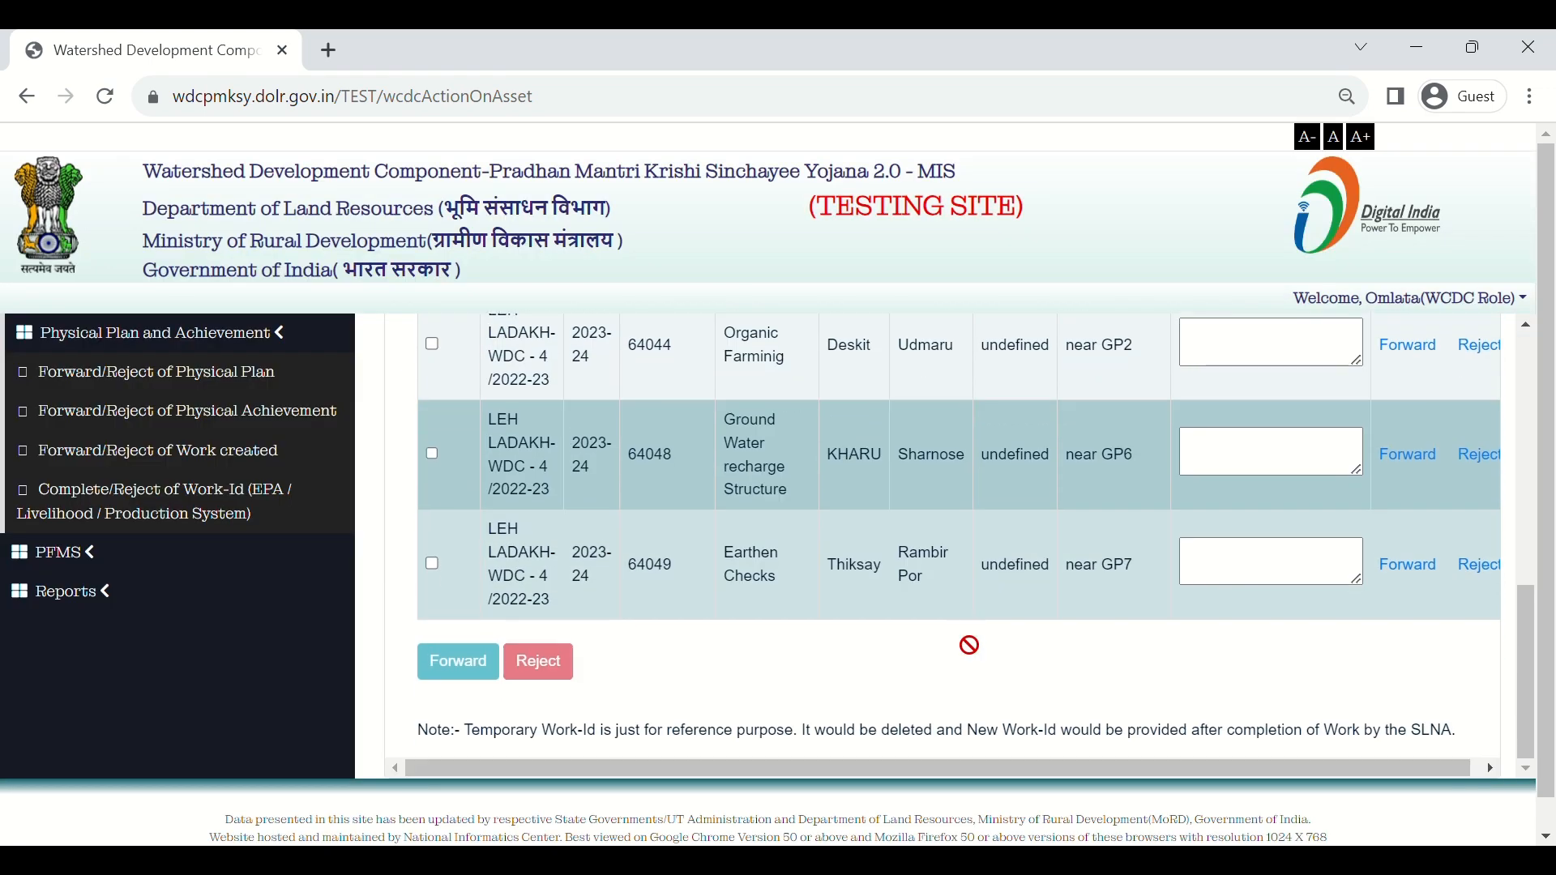
pyautogui.scroll(8, 969, 645)
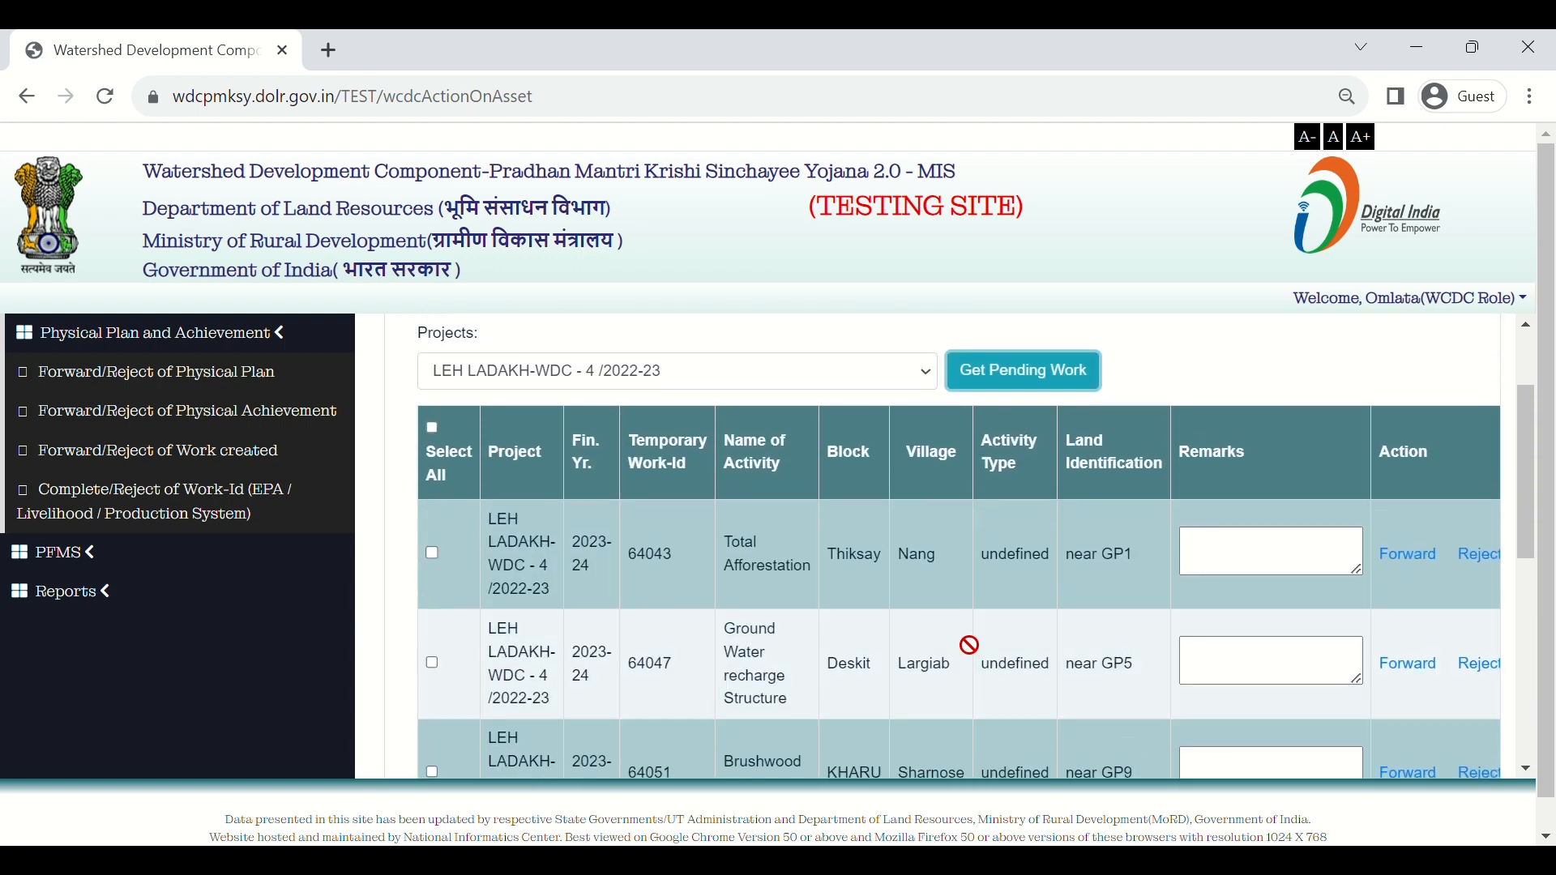
# Select all remaining pending works of project LEH LADAKH-WDC - 4 /2022-23 and forward them together to SLNA, confirming and acknowledging the forwarding
pyautogui.scroll(1, 970, 645)
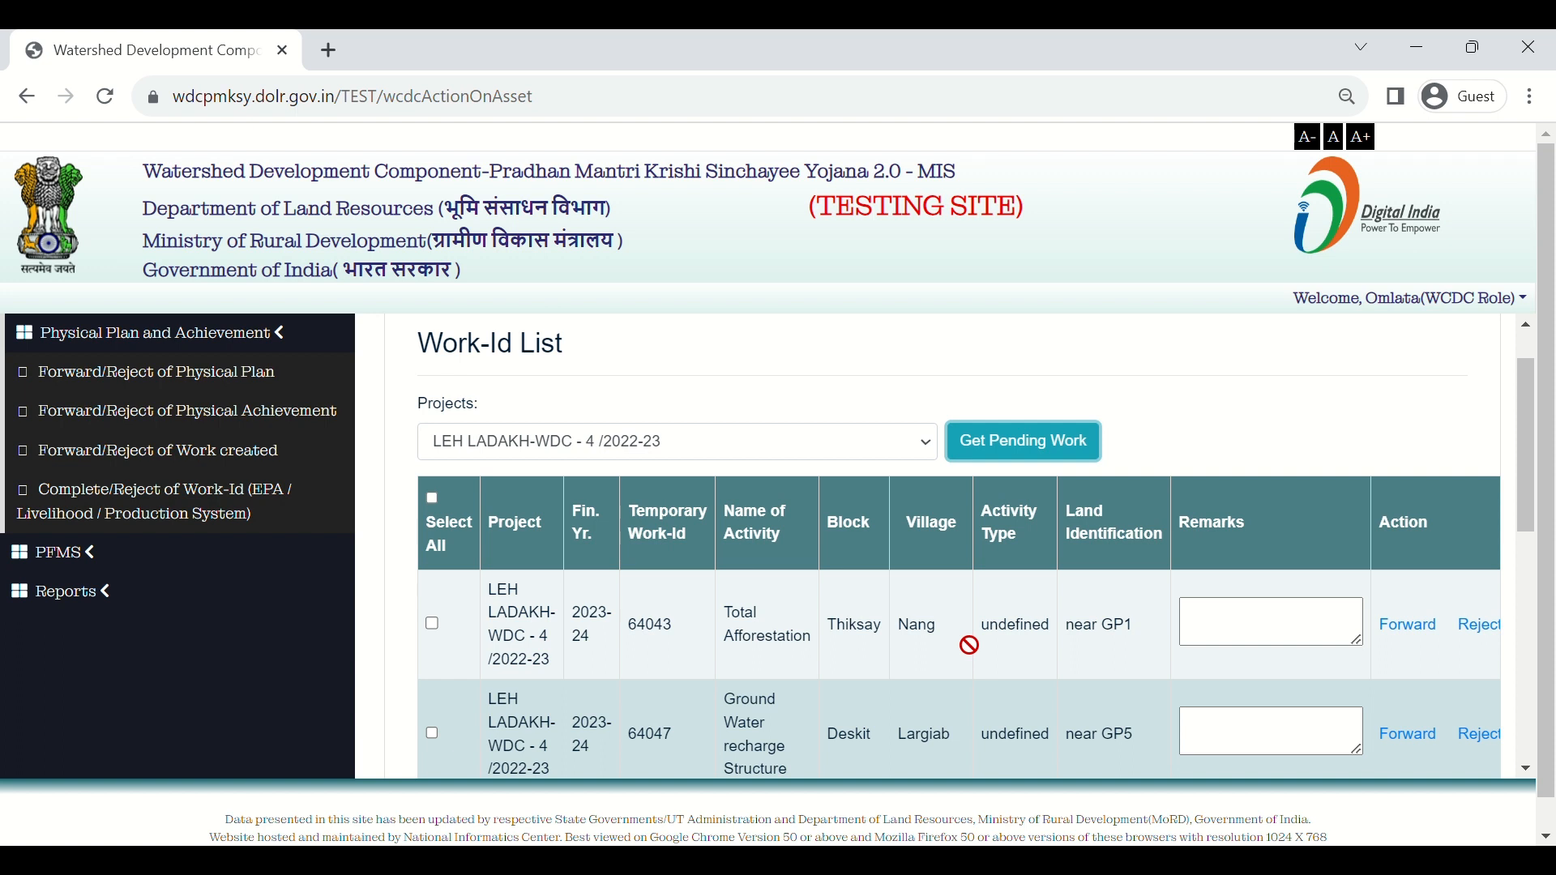
pyautogui.click(433, 500)
pyautogui.scroll(-2, 678, 596)
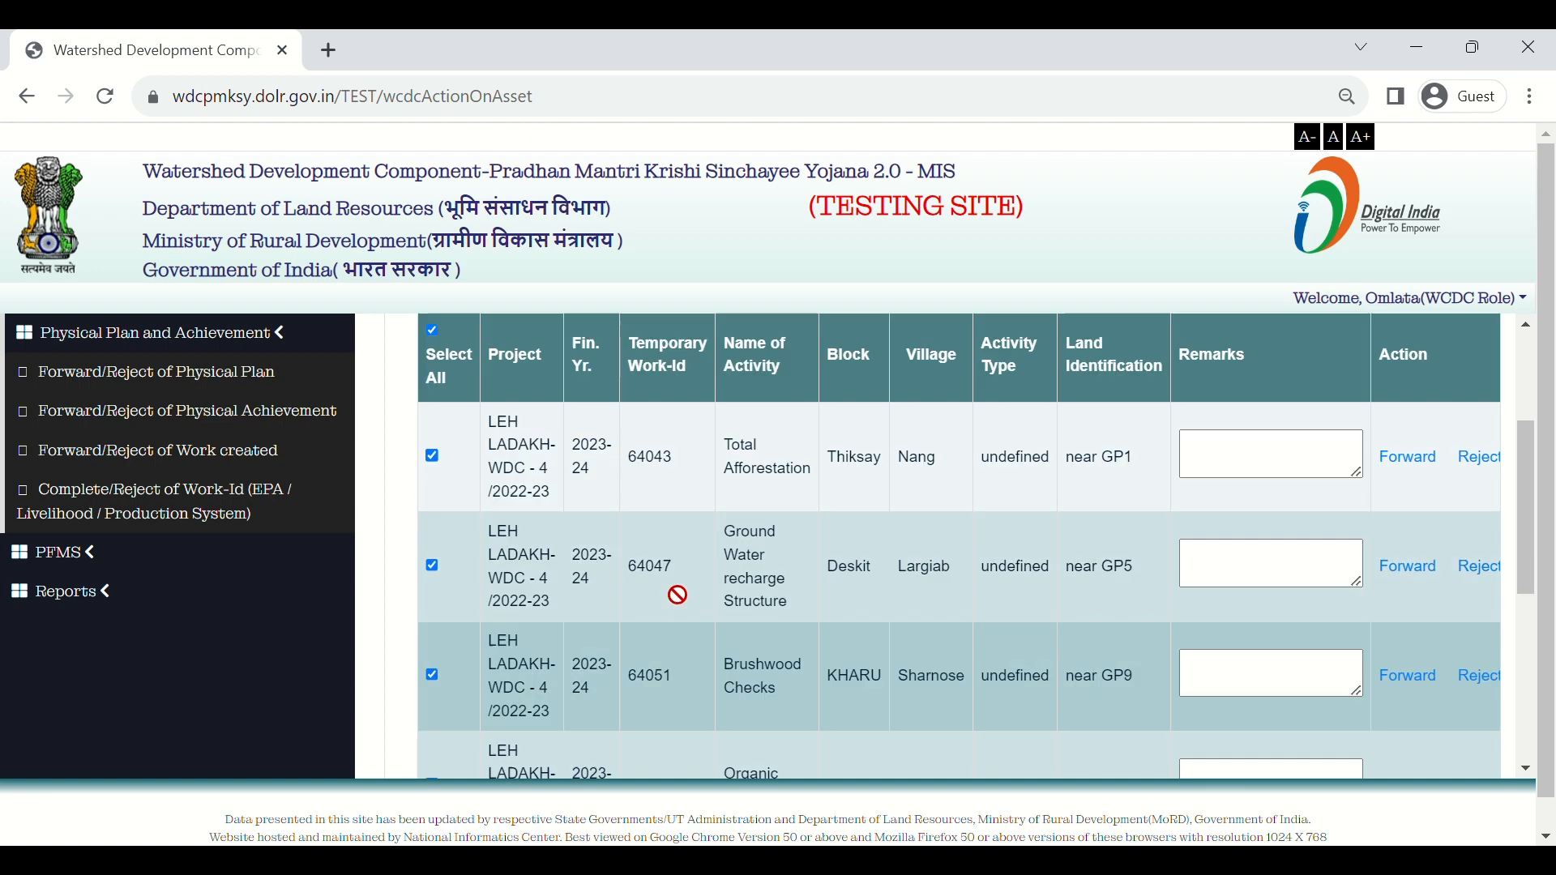
pyautogui.scroll(-5, 678, 596)
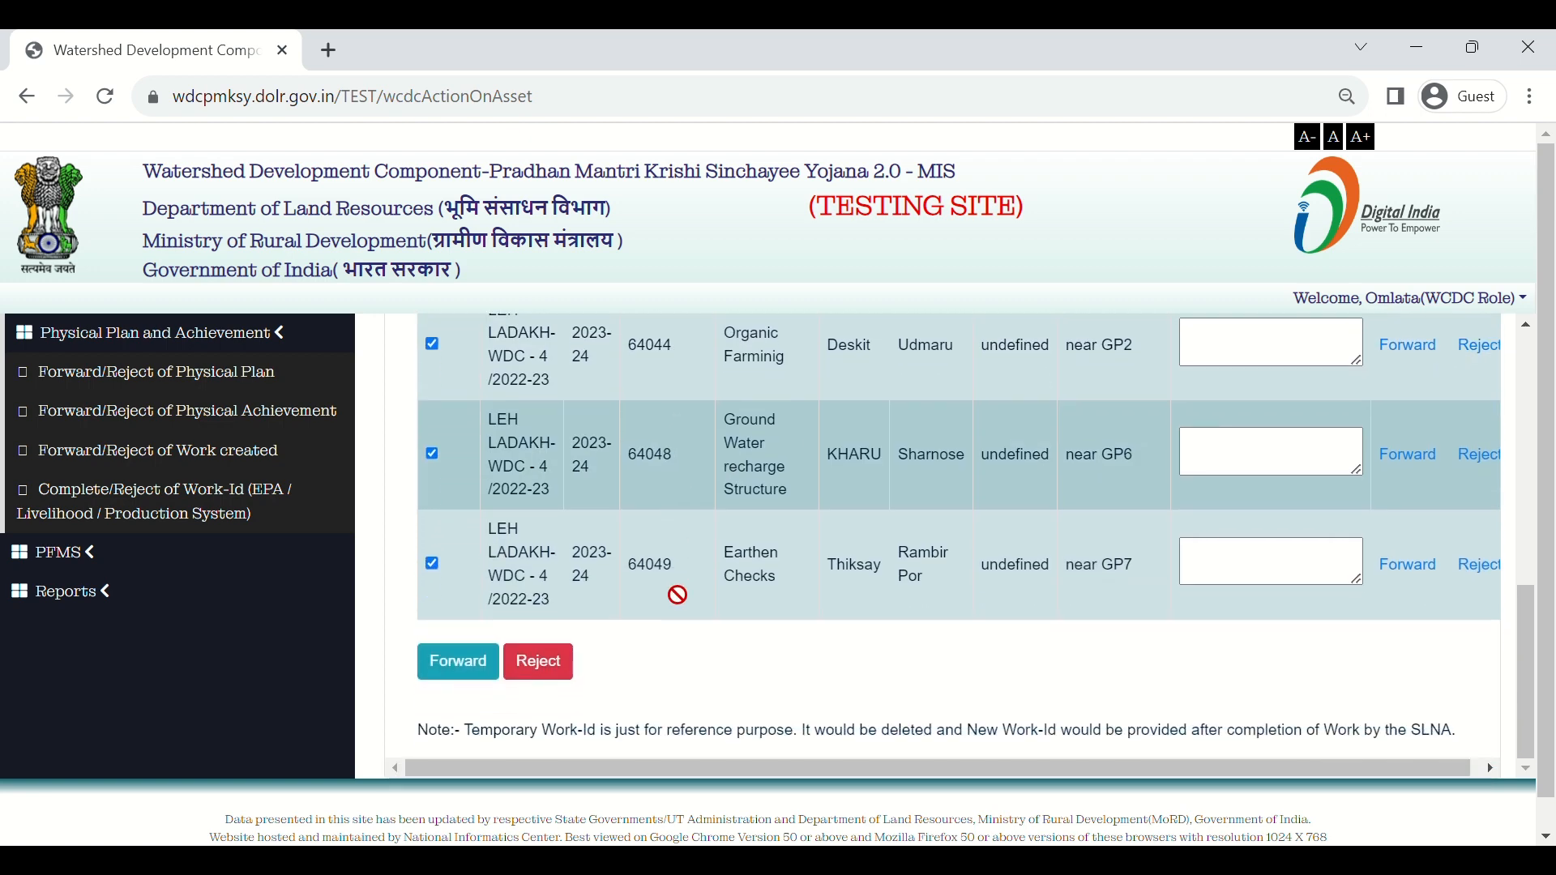
pyautogui.click(462, 670)
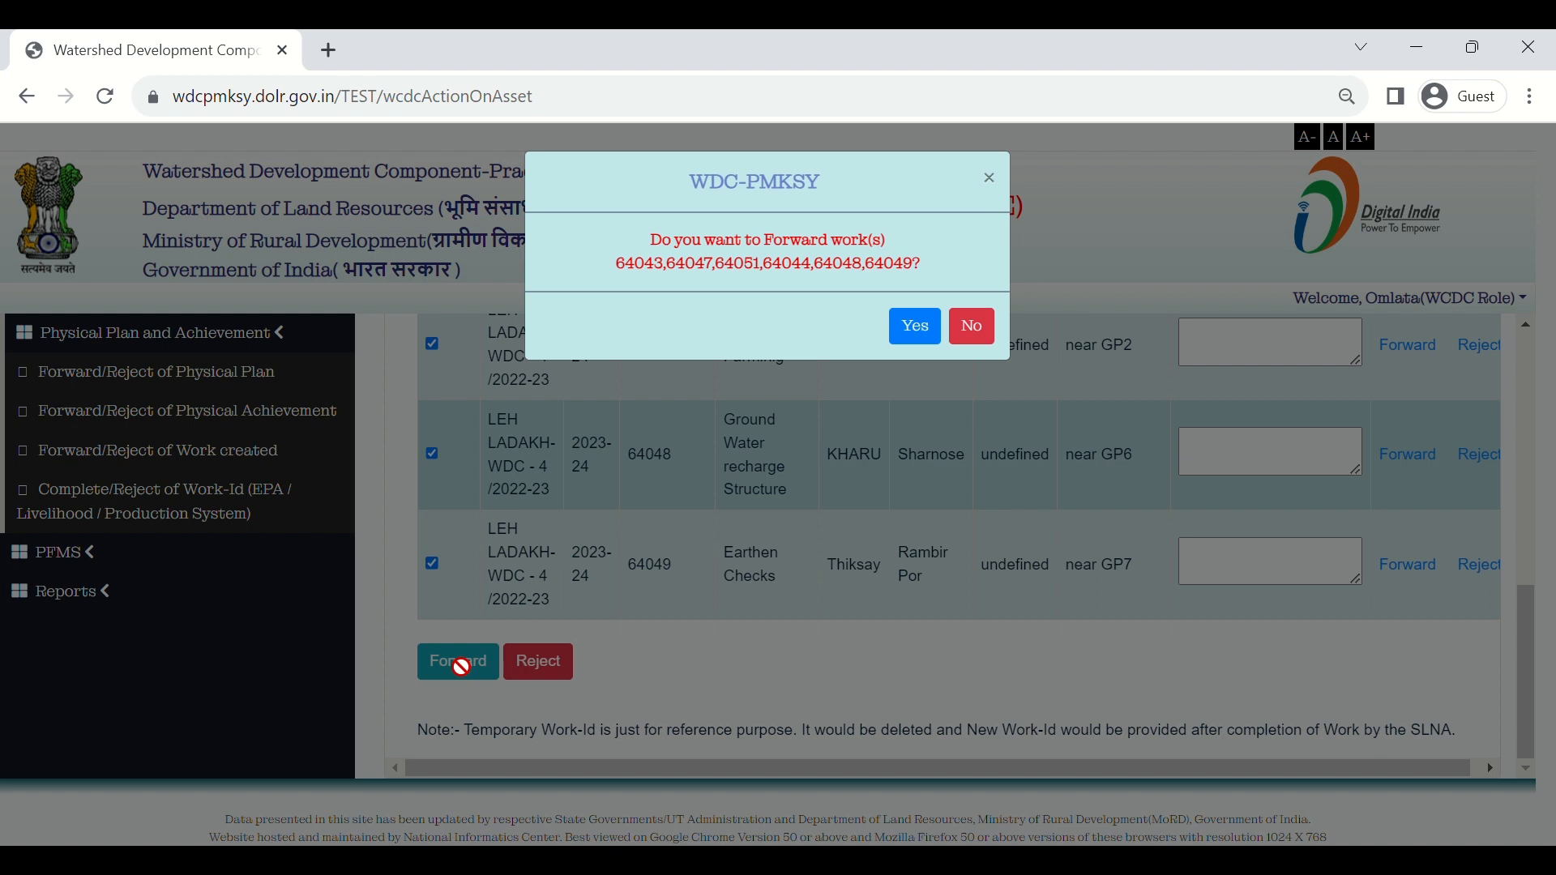
pyautogui.click(925, 335)
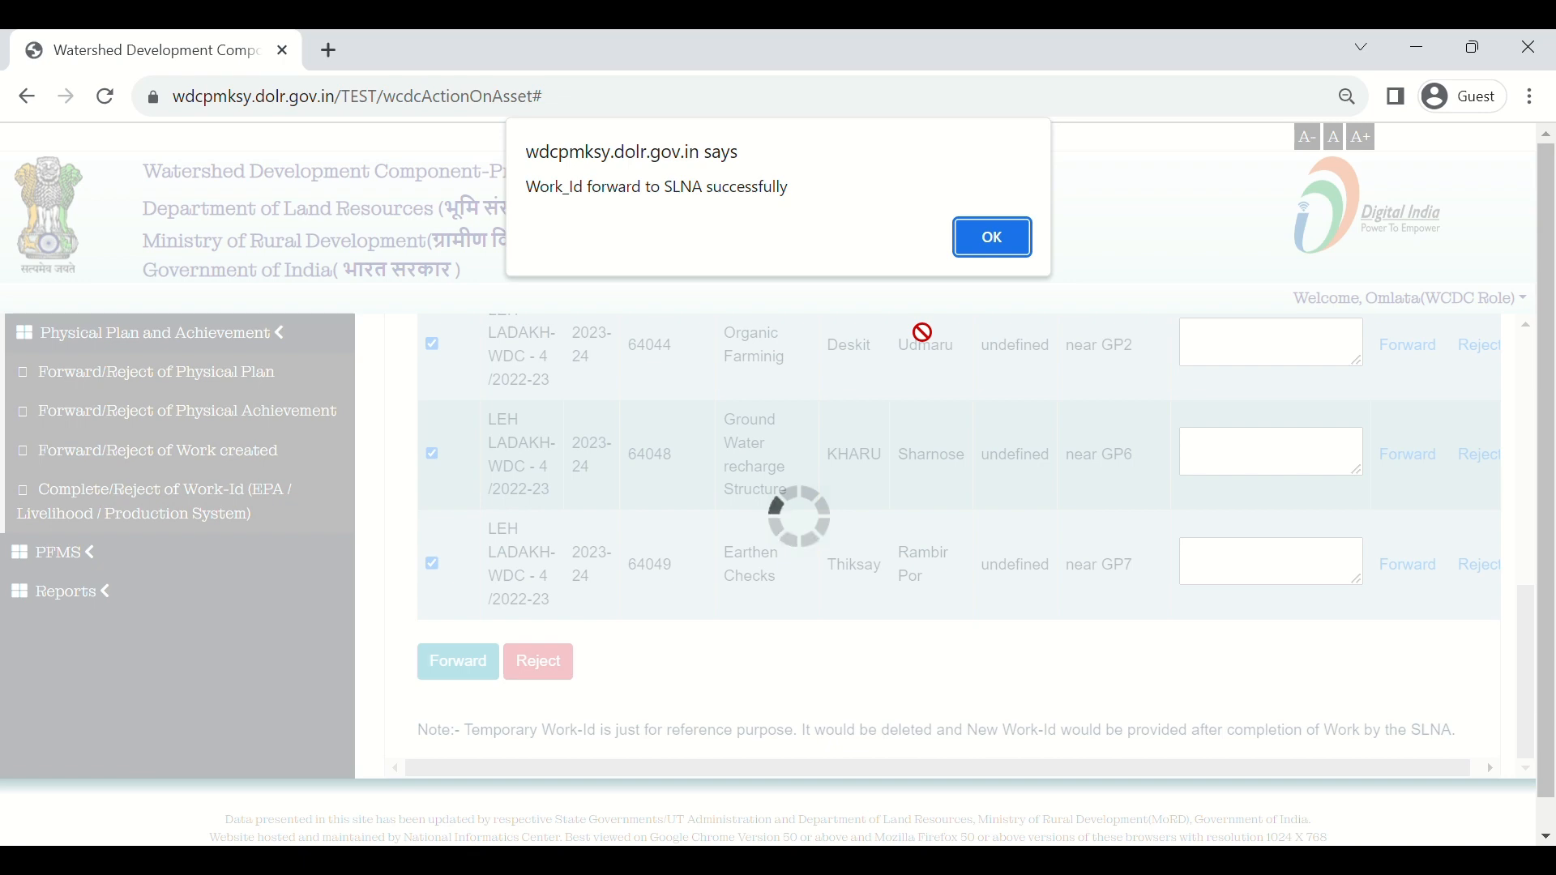
pyautogui.click(990, 242)
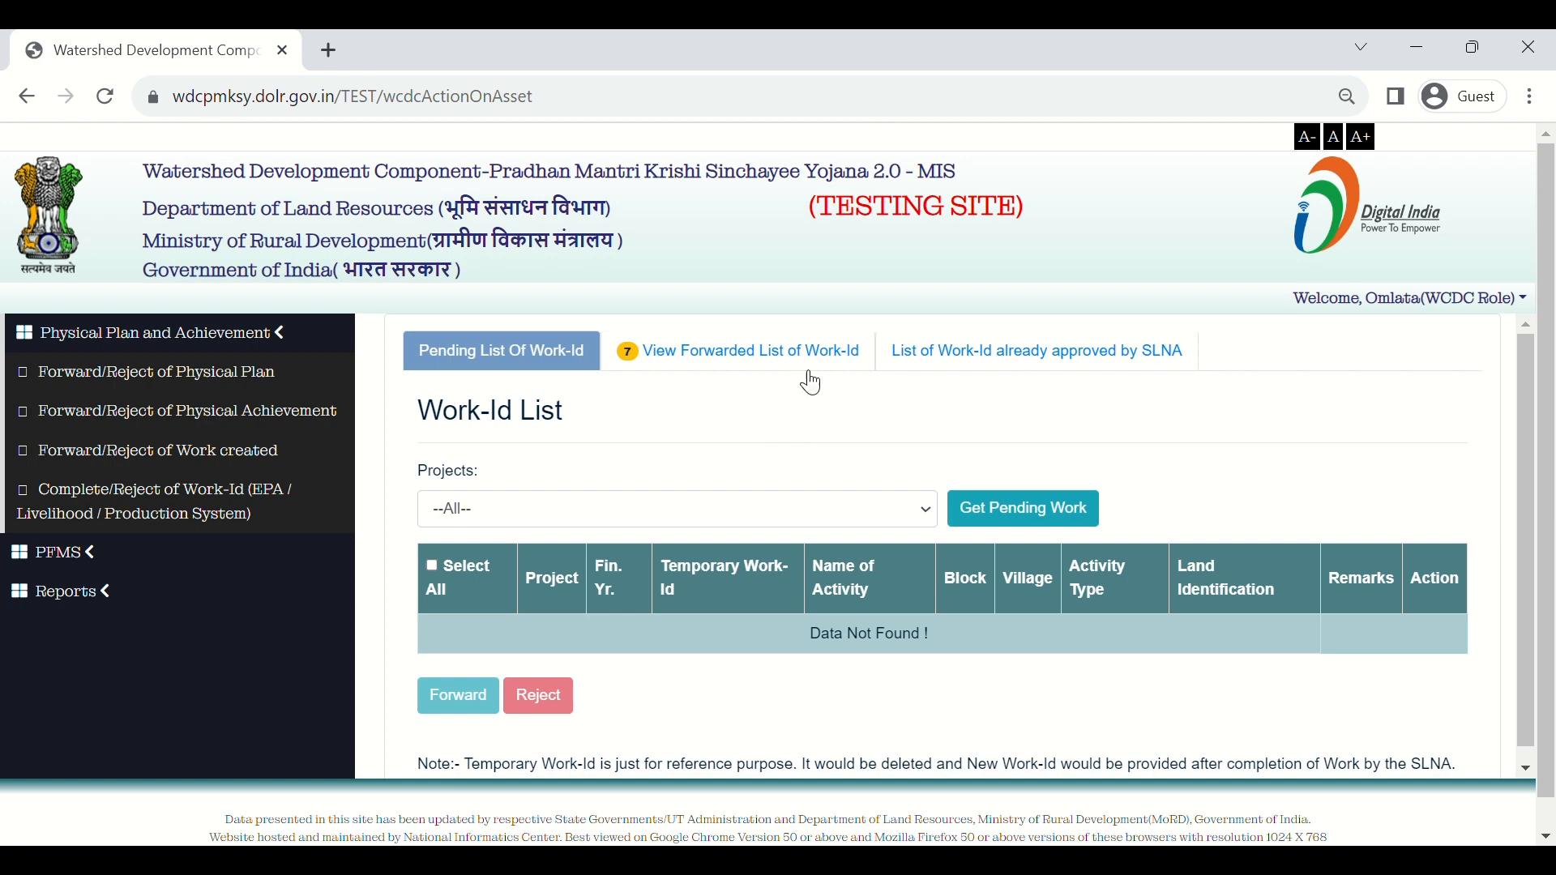
# Get the forwarded list of work IDs for project LEH LADAKH-WDC - 4 /2022-23 and check each work's current location
pyautogui.click(834, 355)
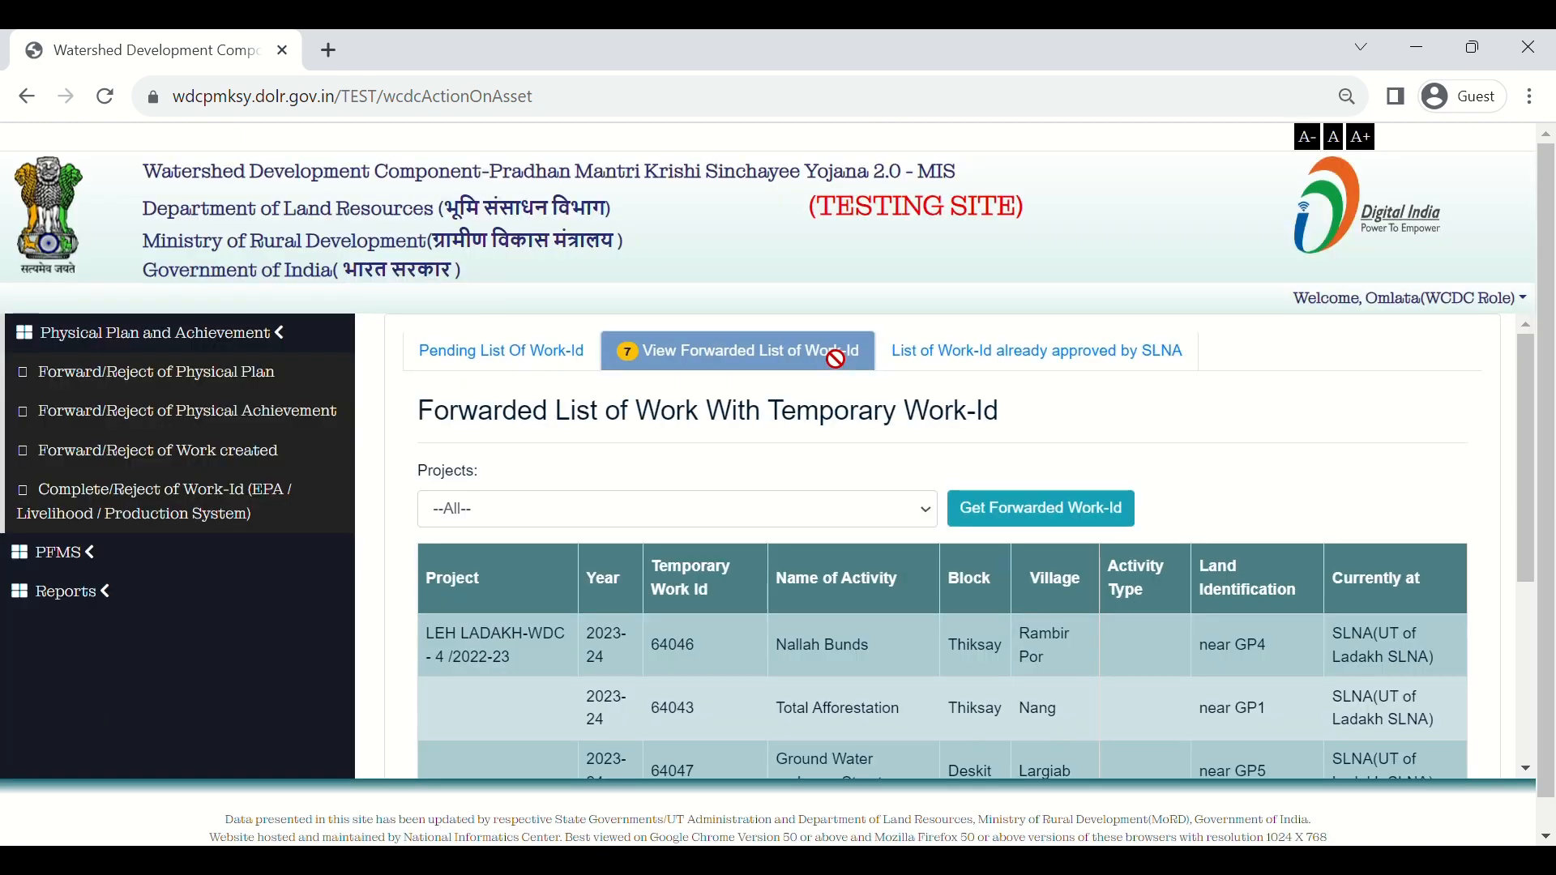
pyautogui.click(796, 512)
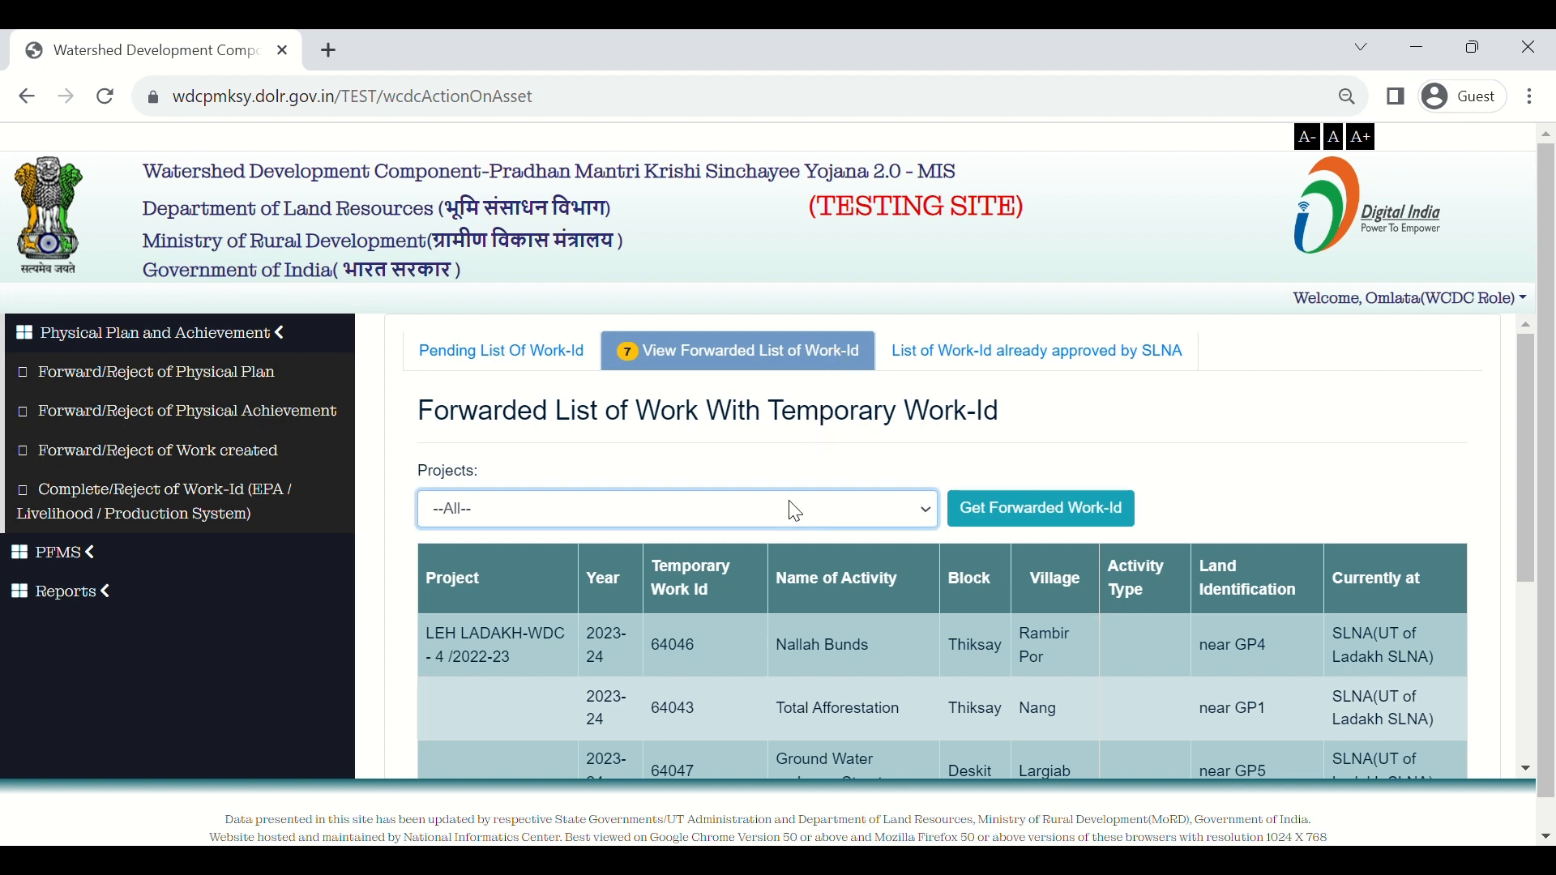
pyautogui.click(773, 573)
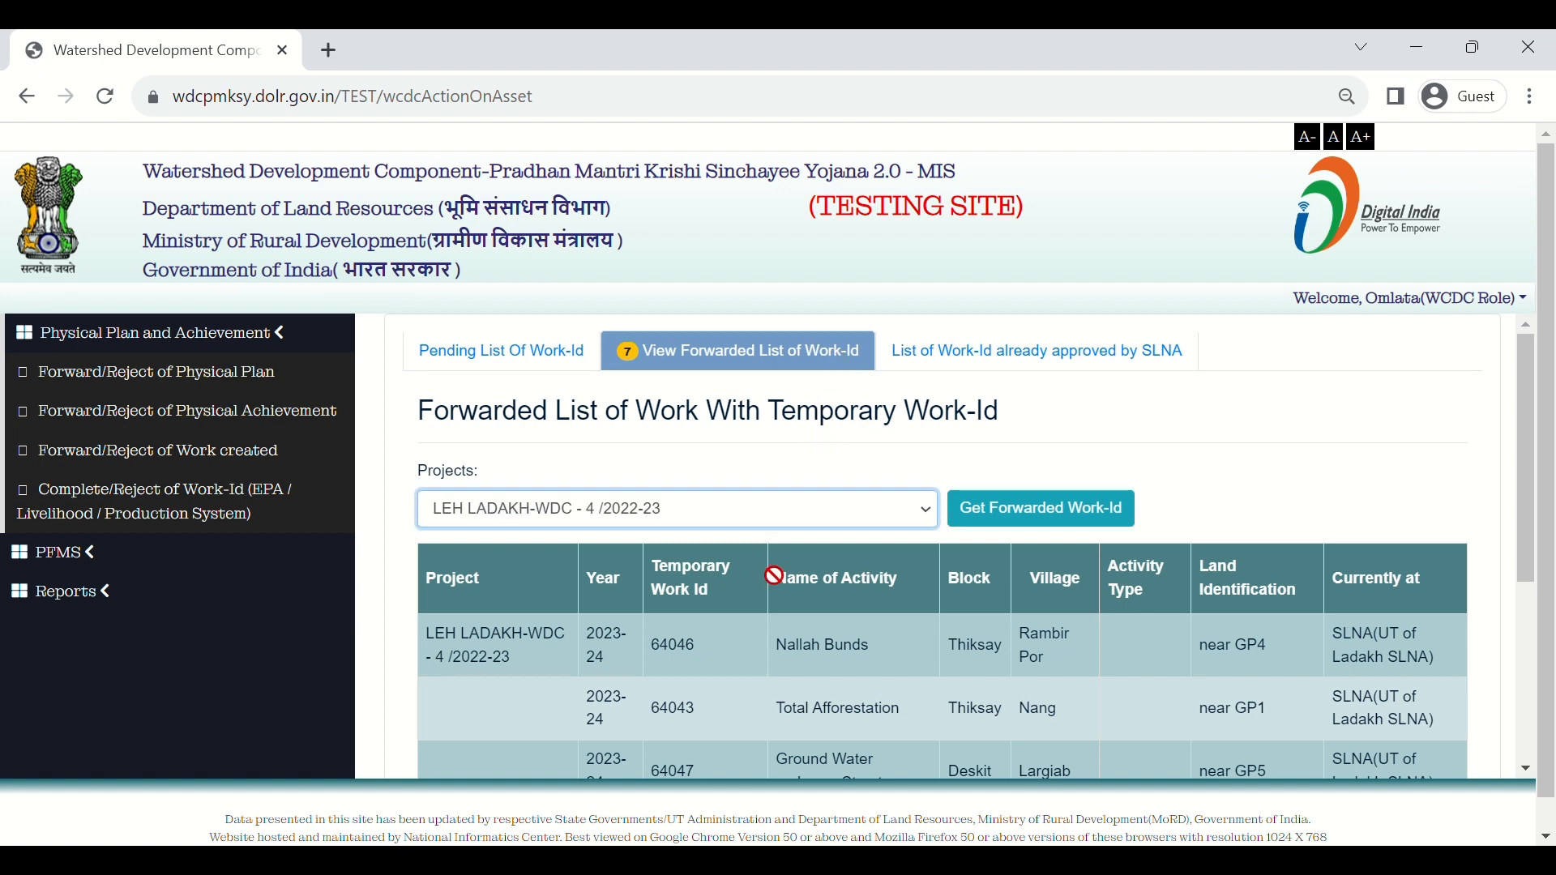
pyautogui.click(1058, 508)
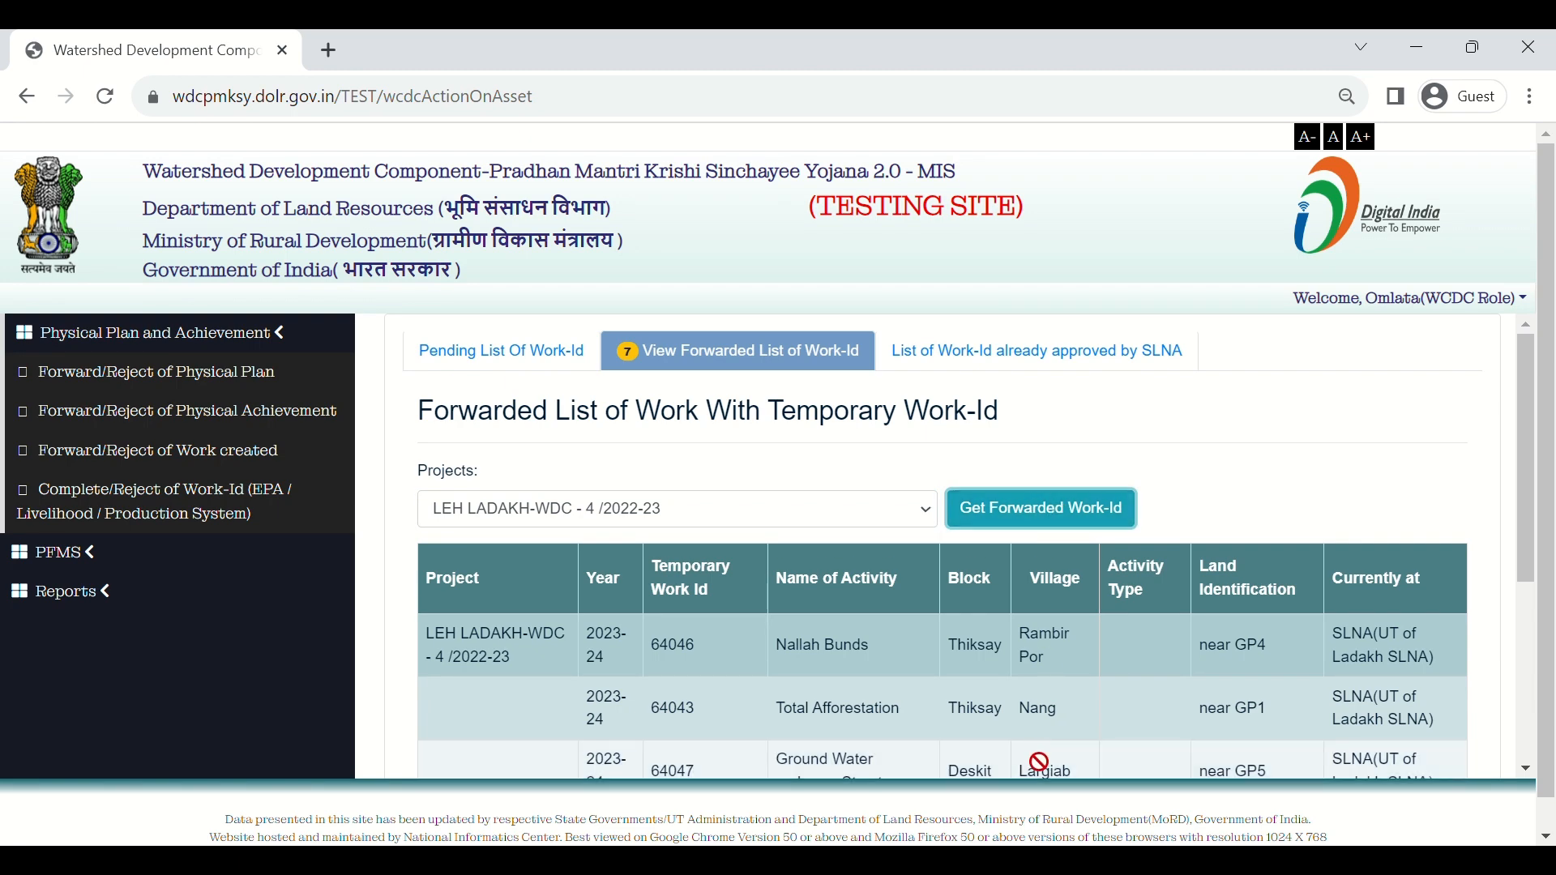
pyautogui.scroll(-2, 1037, 770)
pyautogui.moveTo(1039, 762); pyautogui.dragTo(1053, 684)
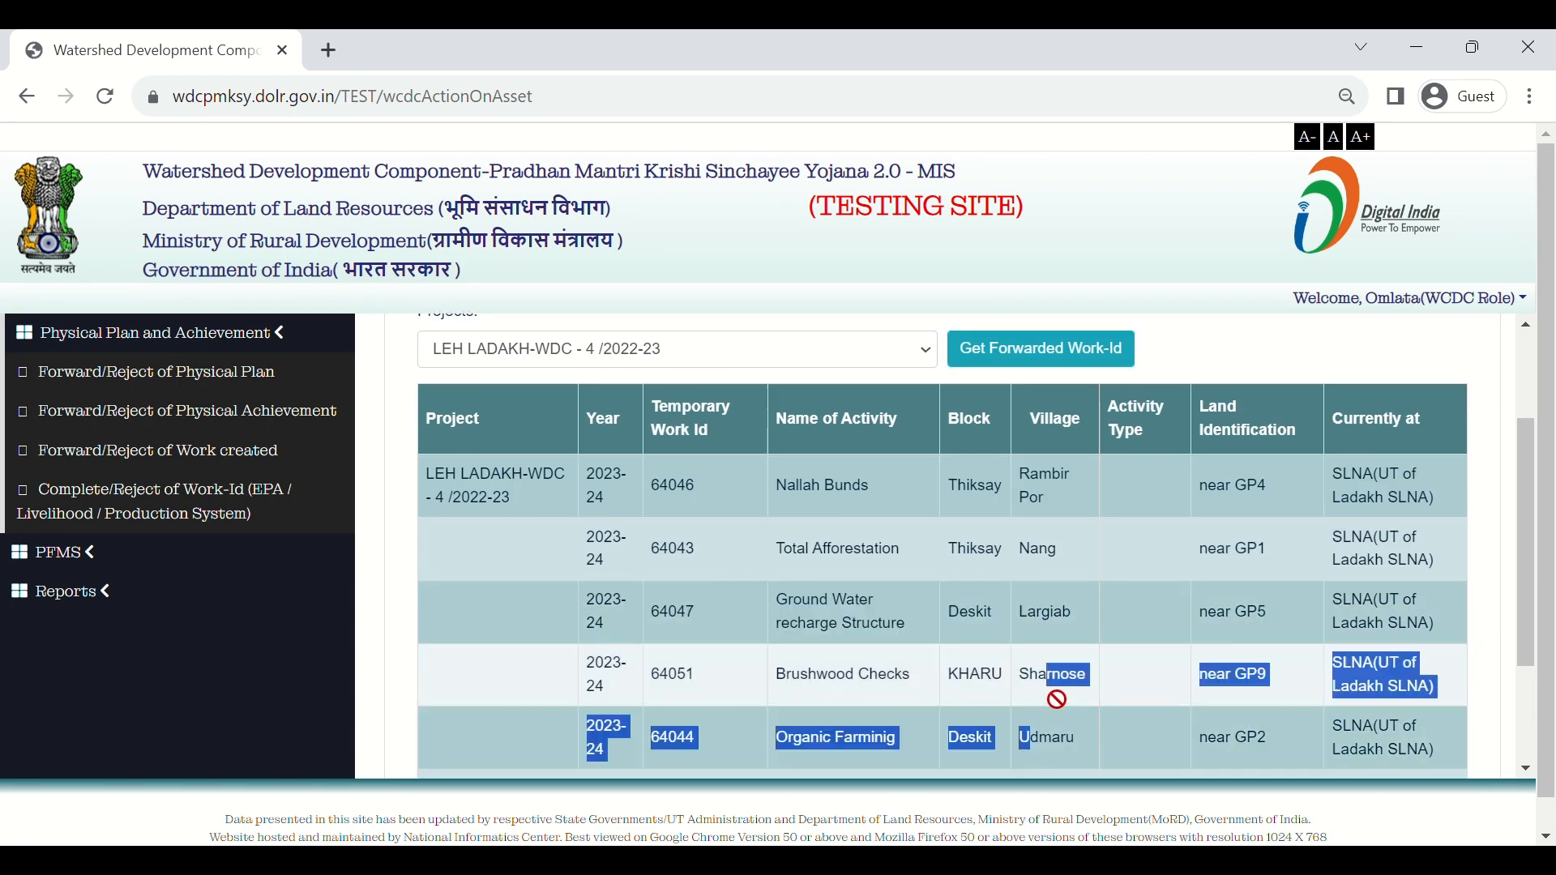
pyautogui.click(1053, 687)
pyautogui.scroll(-2, 1057, 689)
pyautogui.scroll(-1, 1061, 689)
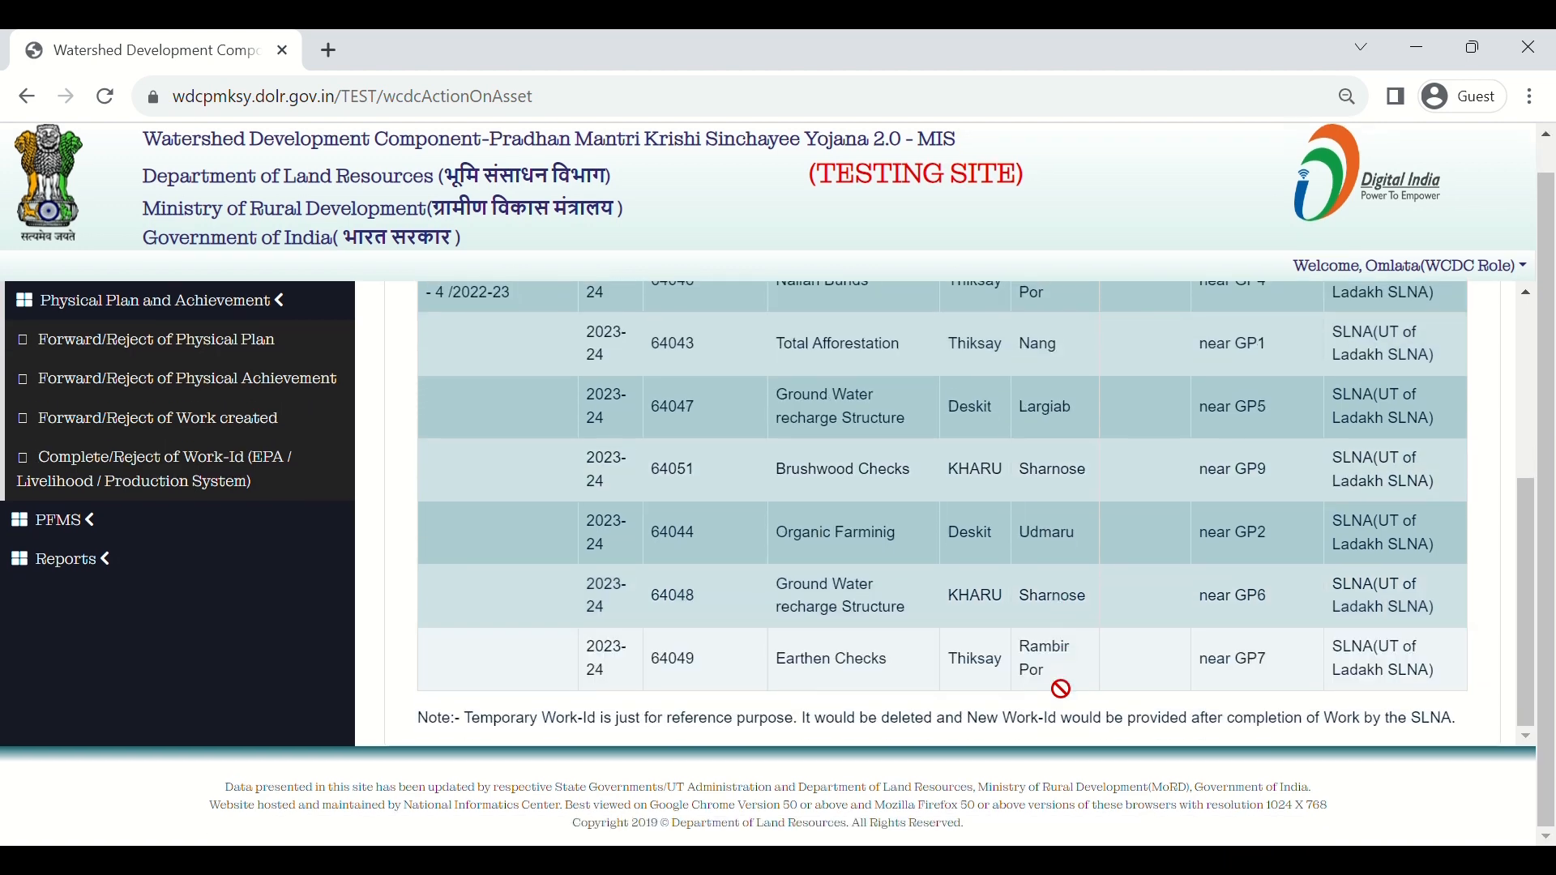
pyautogui.scroll(4, 1061, 689)
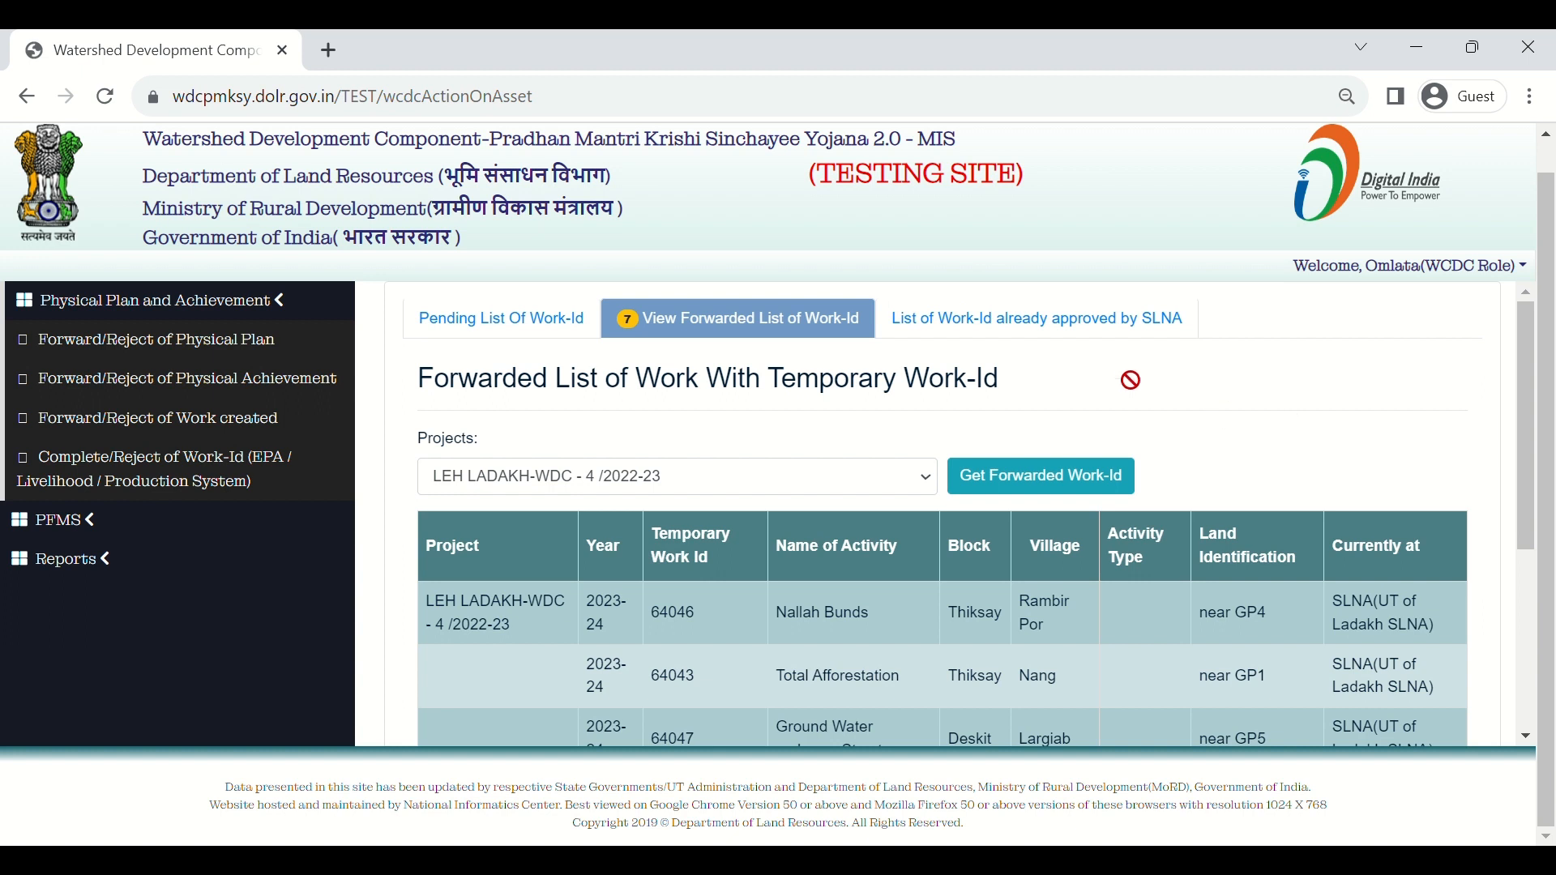
# Review the list of work IDs already approved by SLNA for project LEH LADAKH-WDC - 3 /2022-23
pyautogui.click(1120, 336)
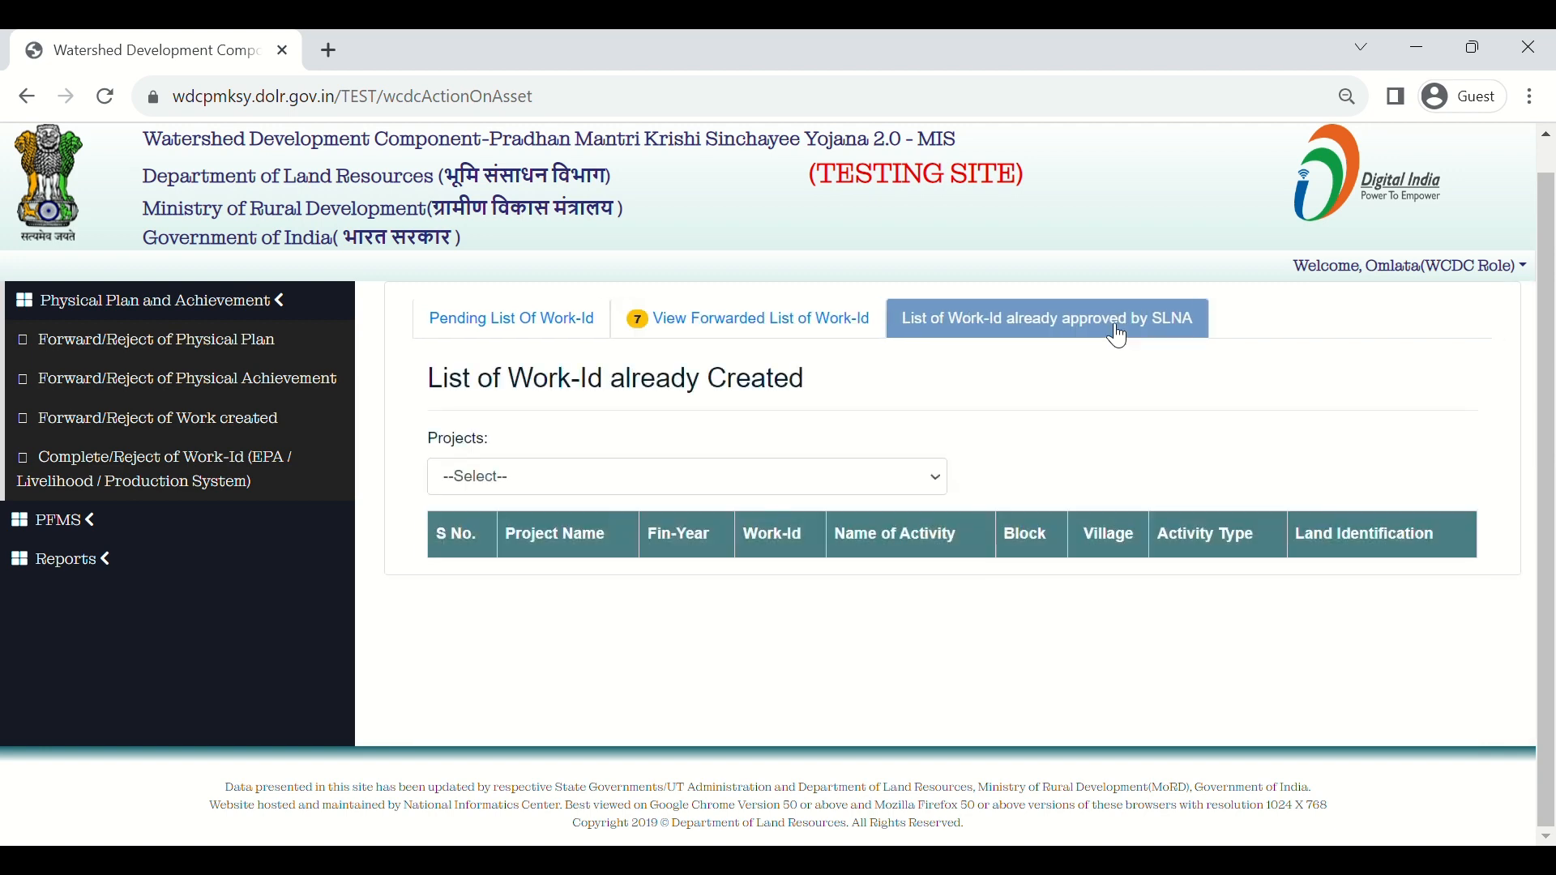
pyautogui.click(834, 486)
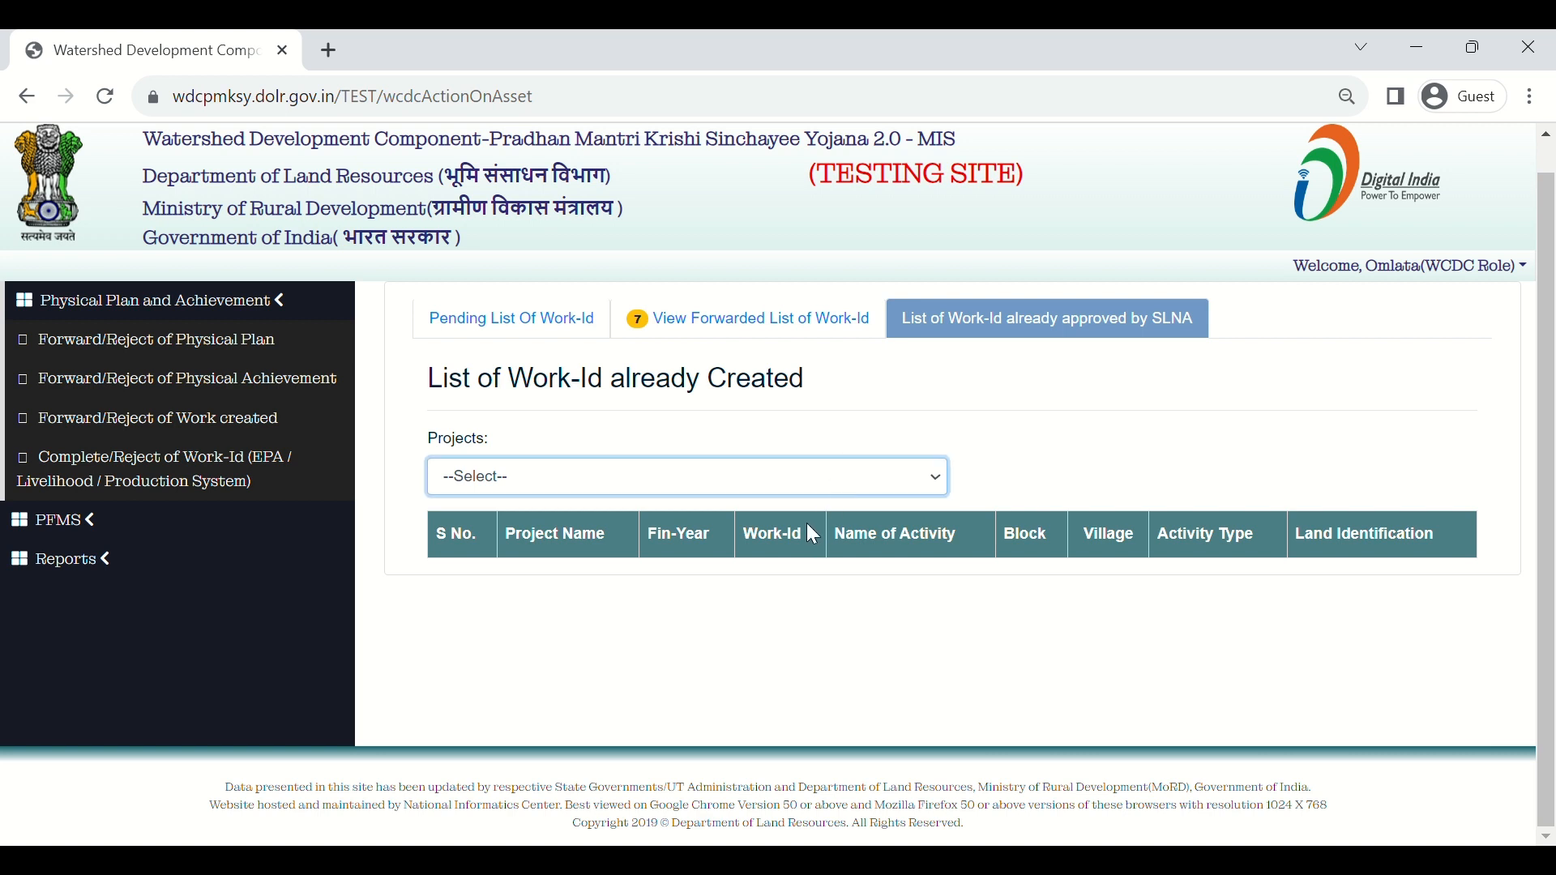
pyautogui.press('Down')
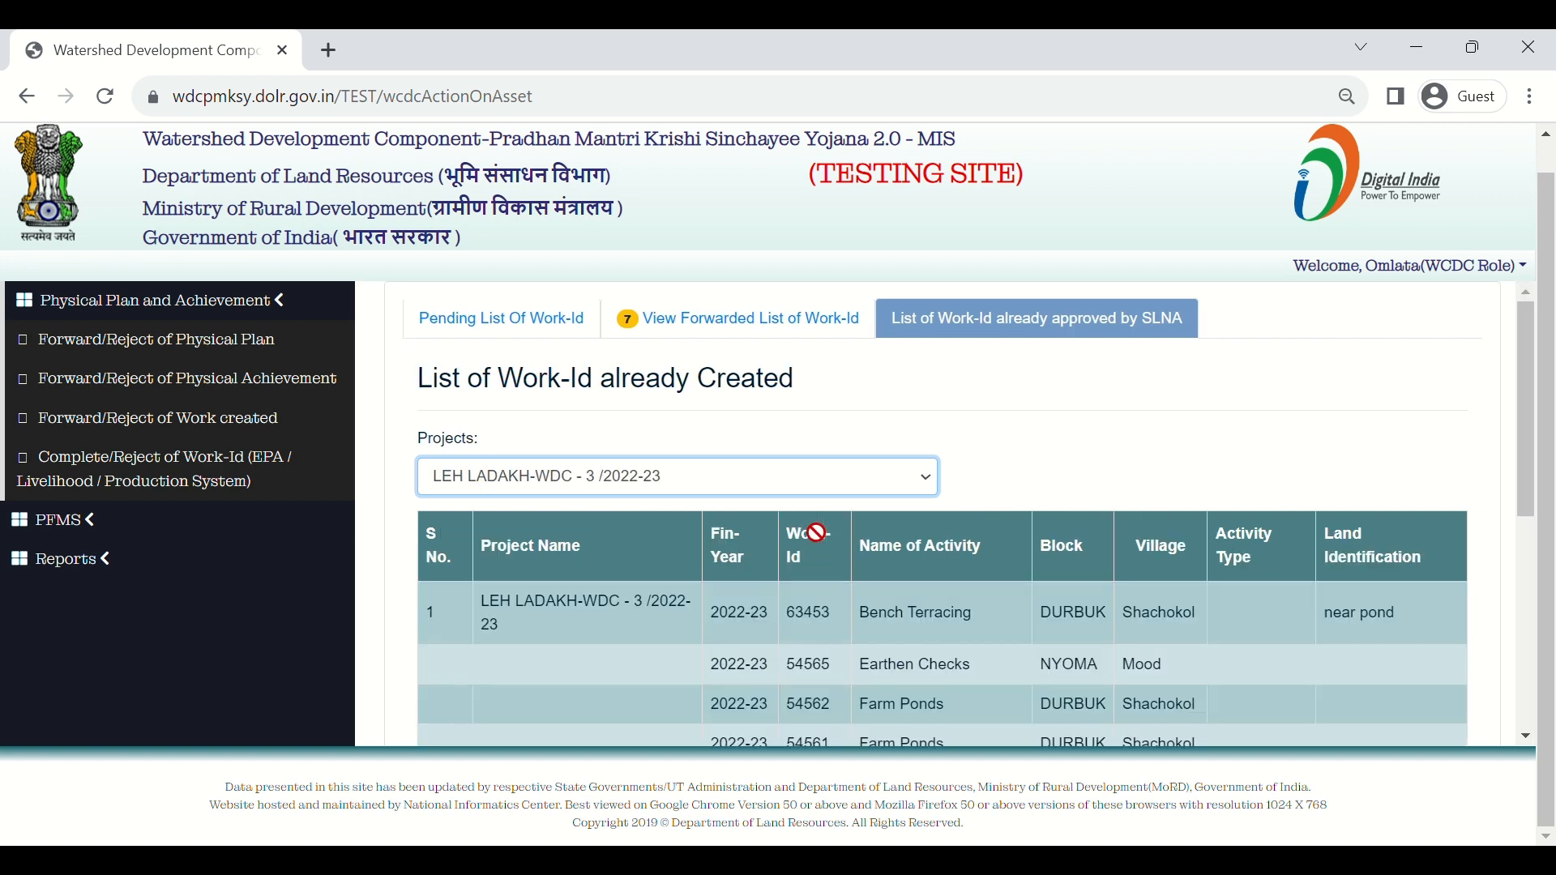
pyautogui.scroll(-5, 816, 533)
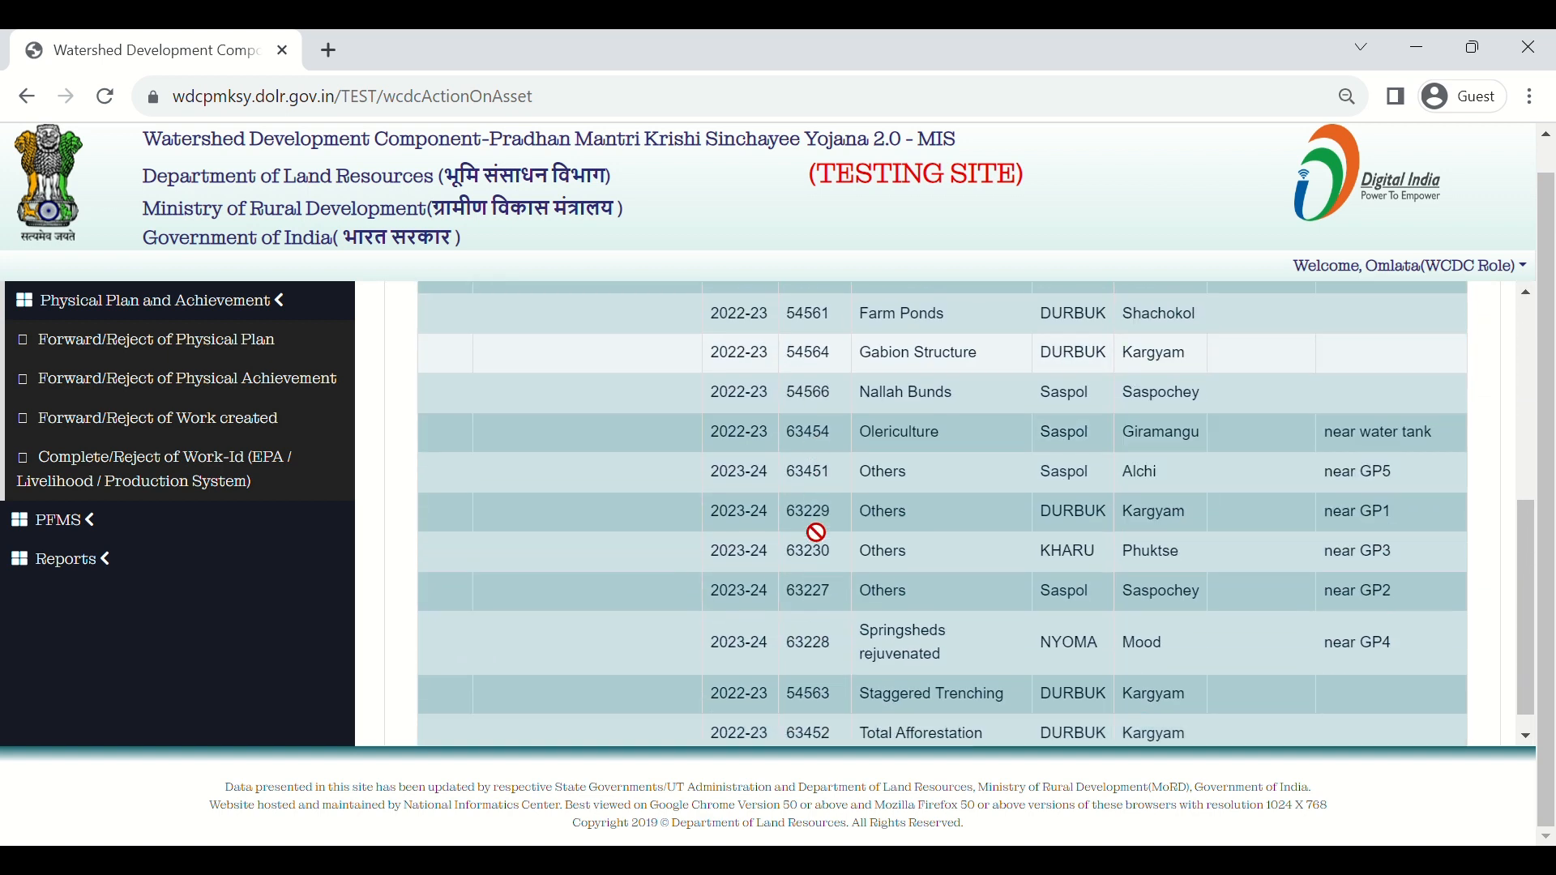
pyautogui.scroll(-1, 816, 532)
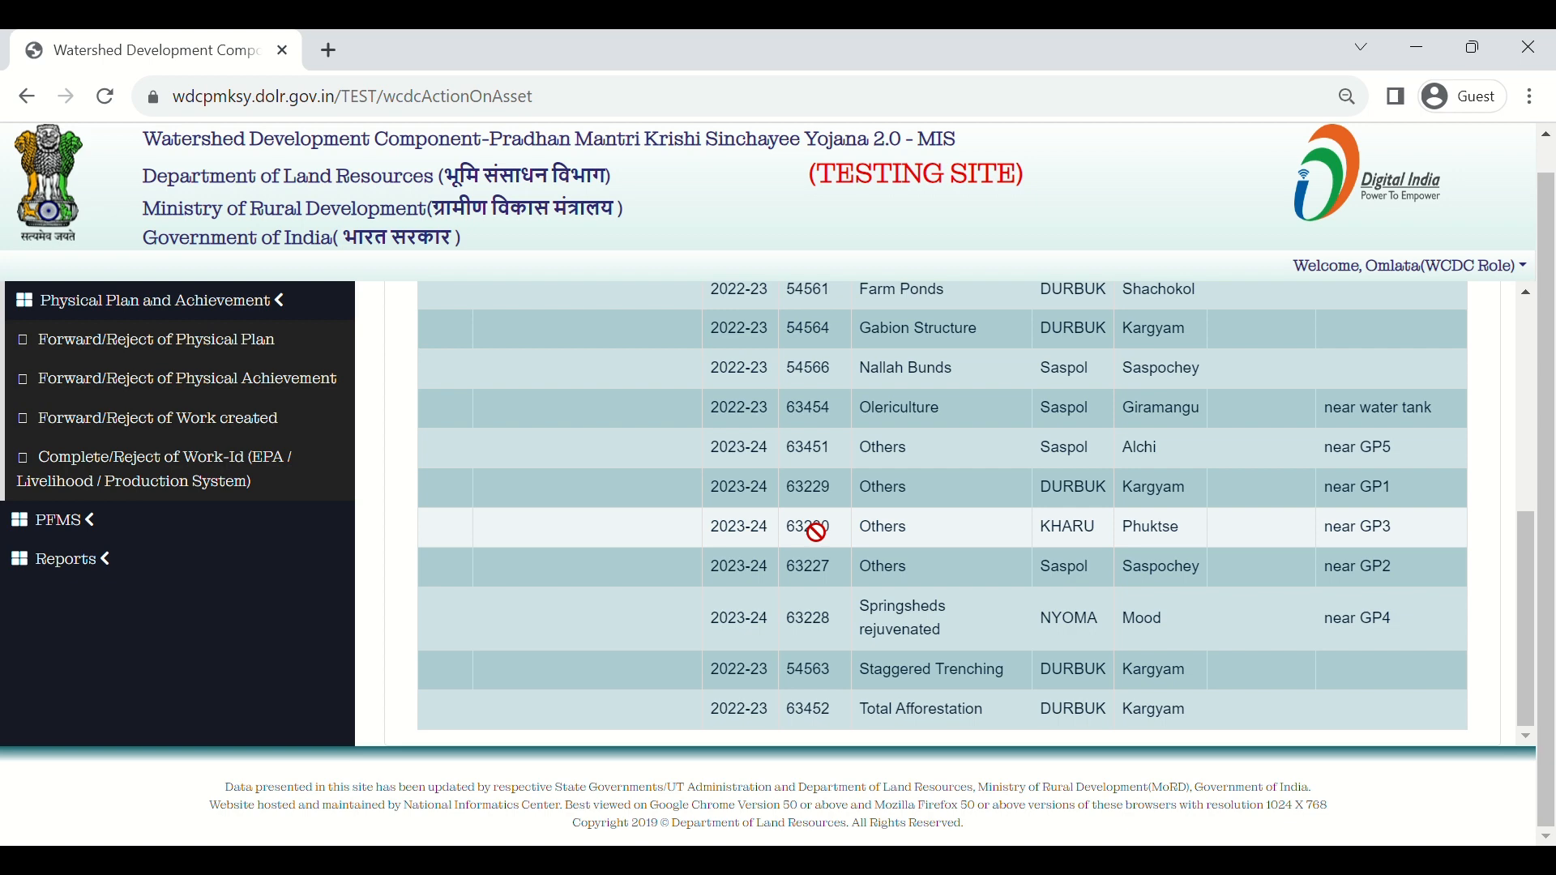
pyautogui.scroll(6, 816, 533)
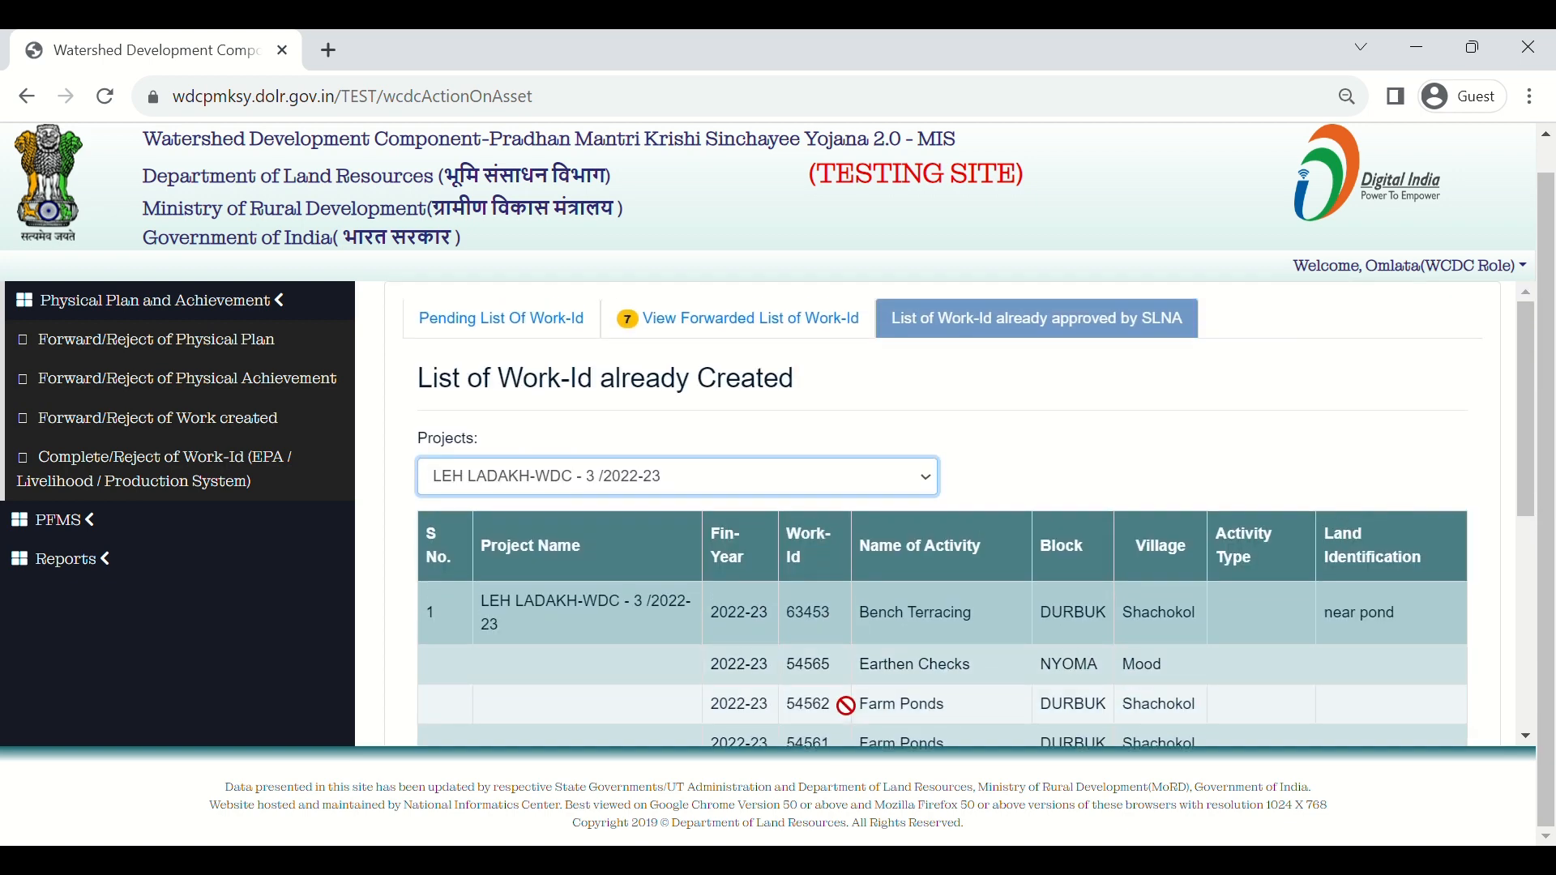
pyautogui.scroll(-6, 846, 705)
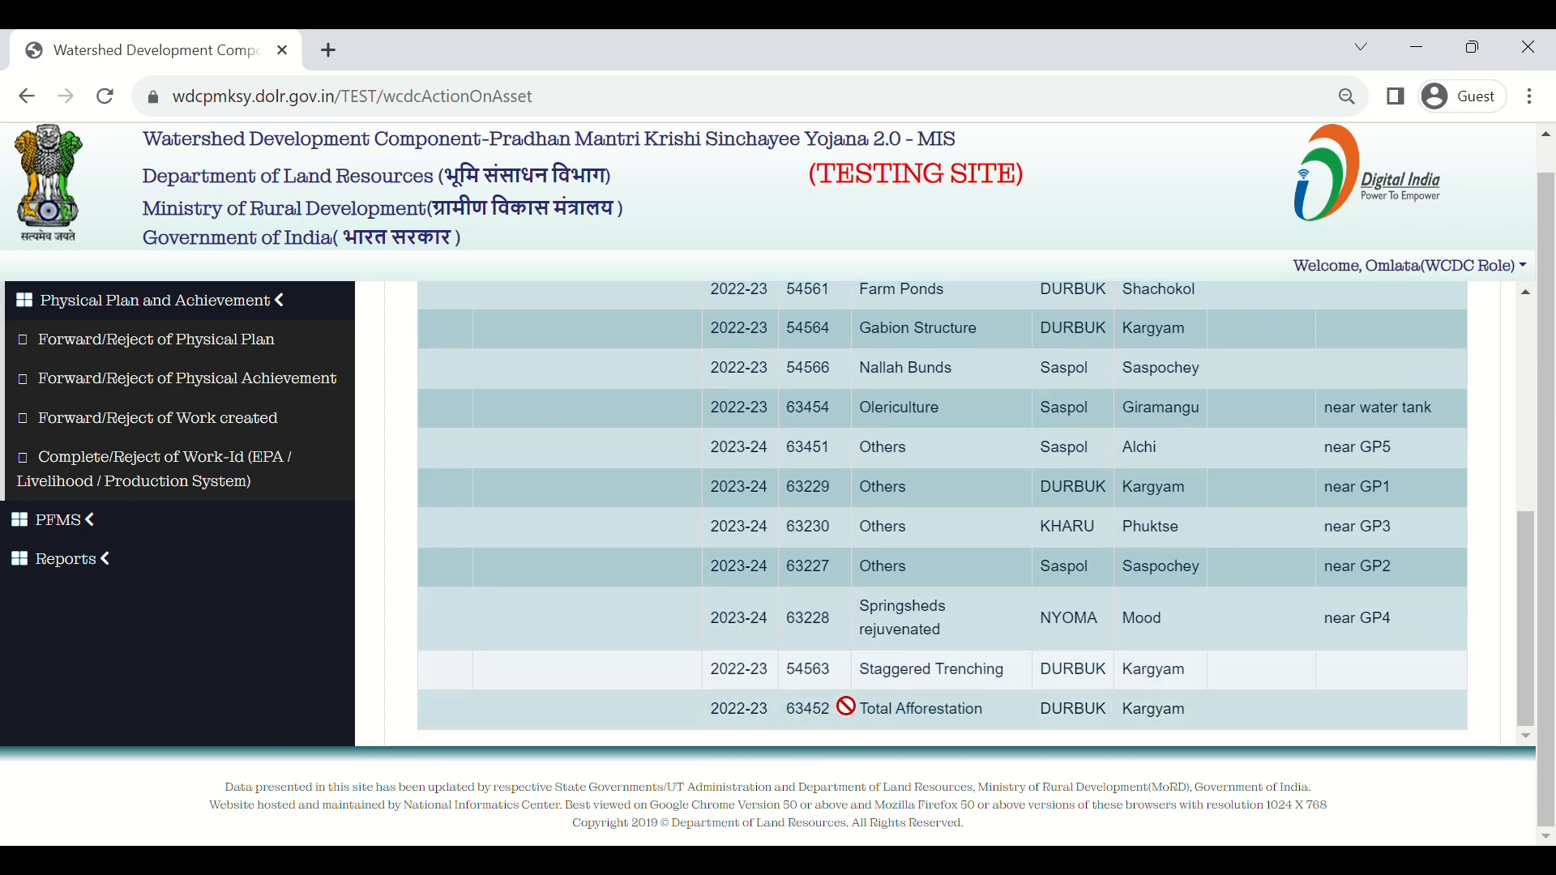
pyautogui.scroll(6, 846, 706)
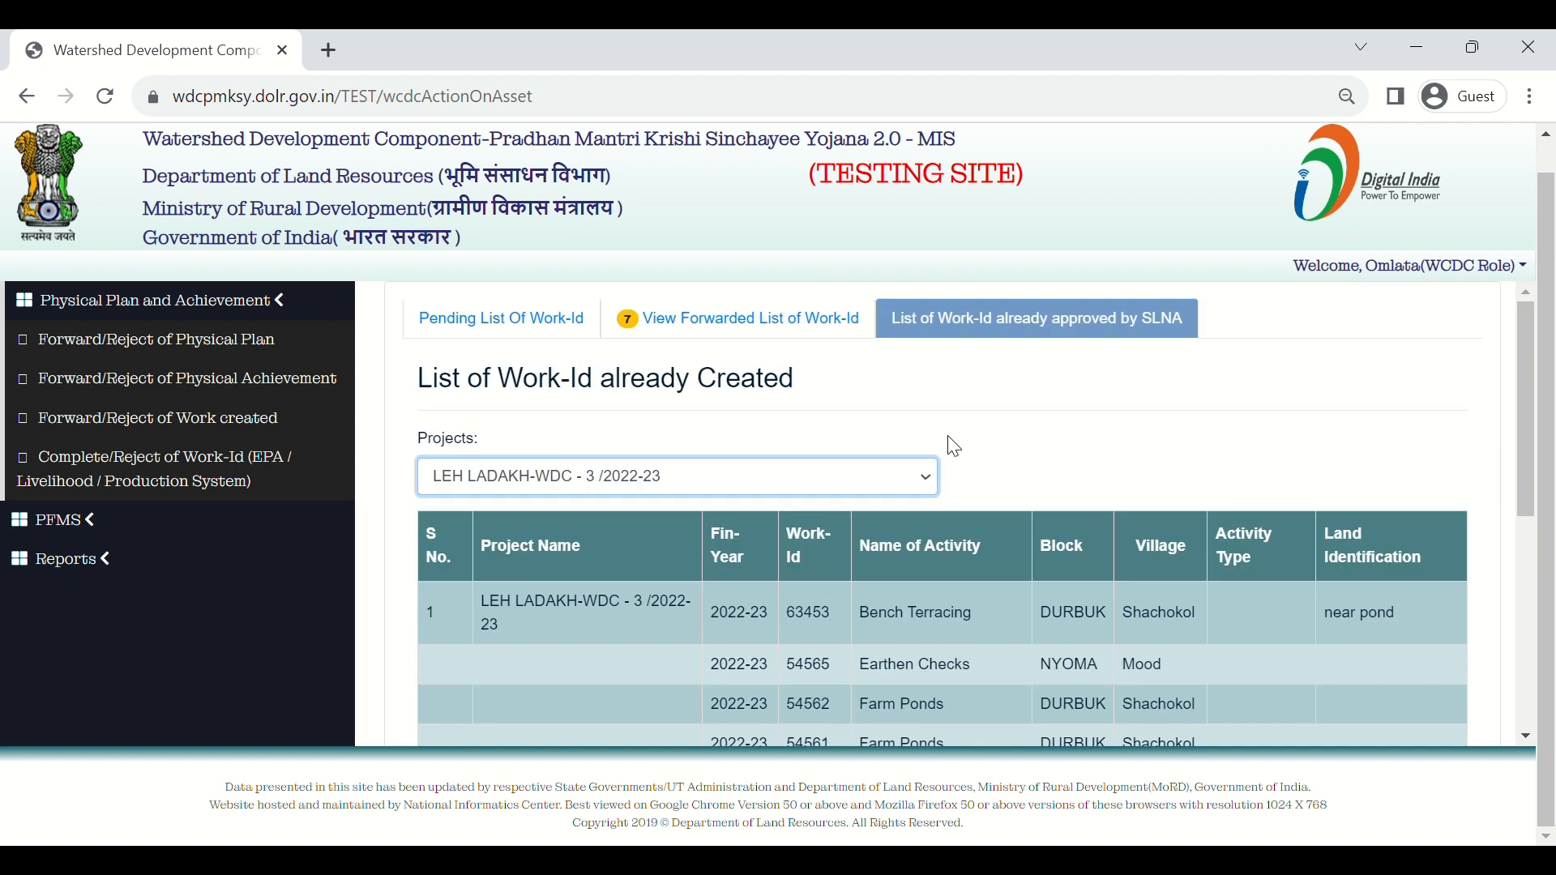
pyautogui.click(999, 426)
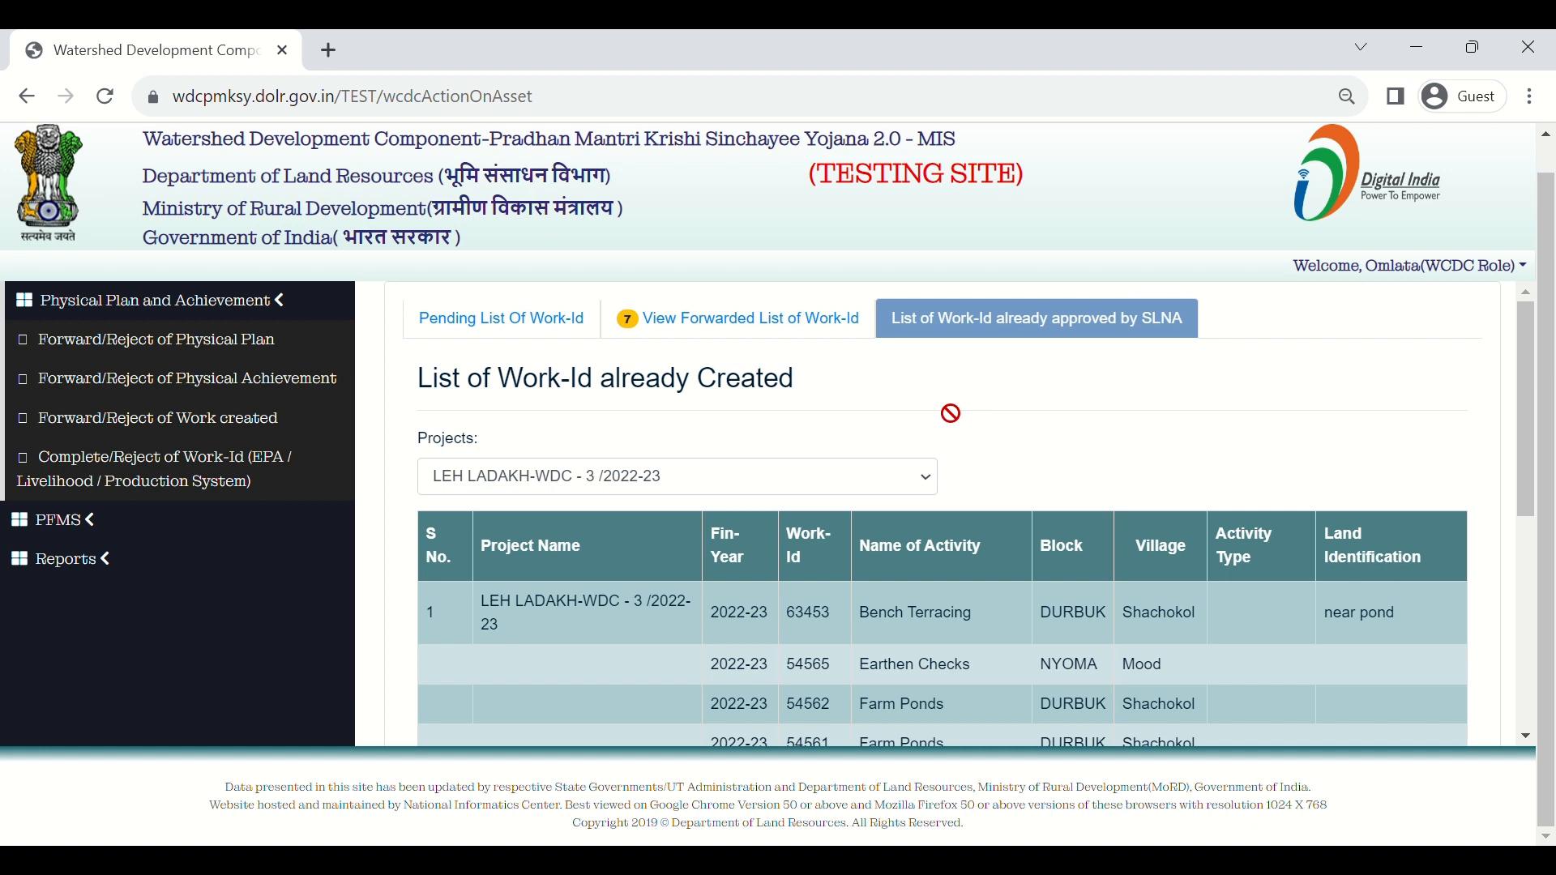
# Log out of the WCDC account and log in as SLNA, entering the user name, account password and displayed security code
pyautogui.click(1431, 272)
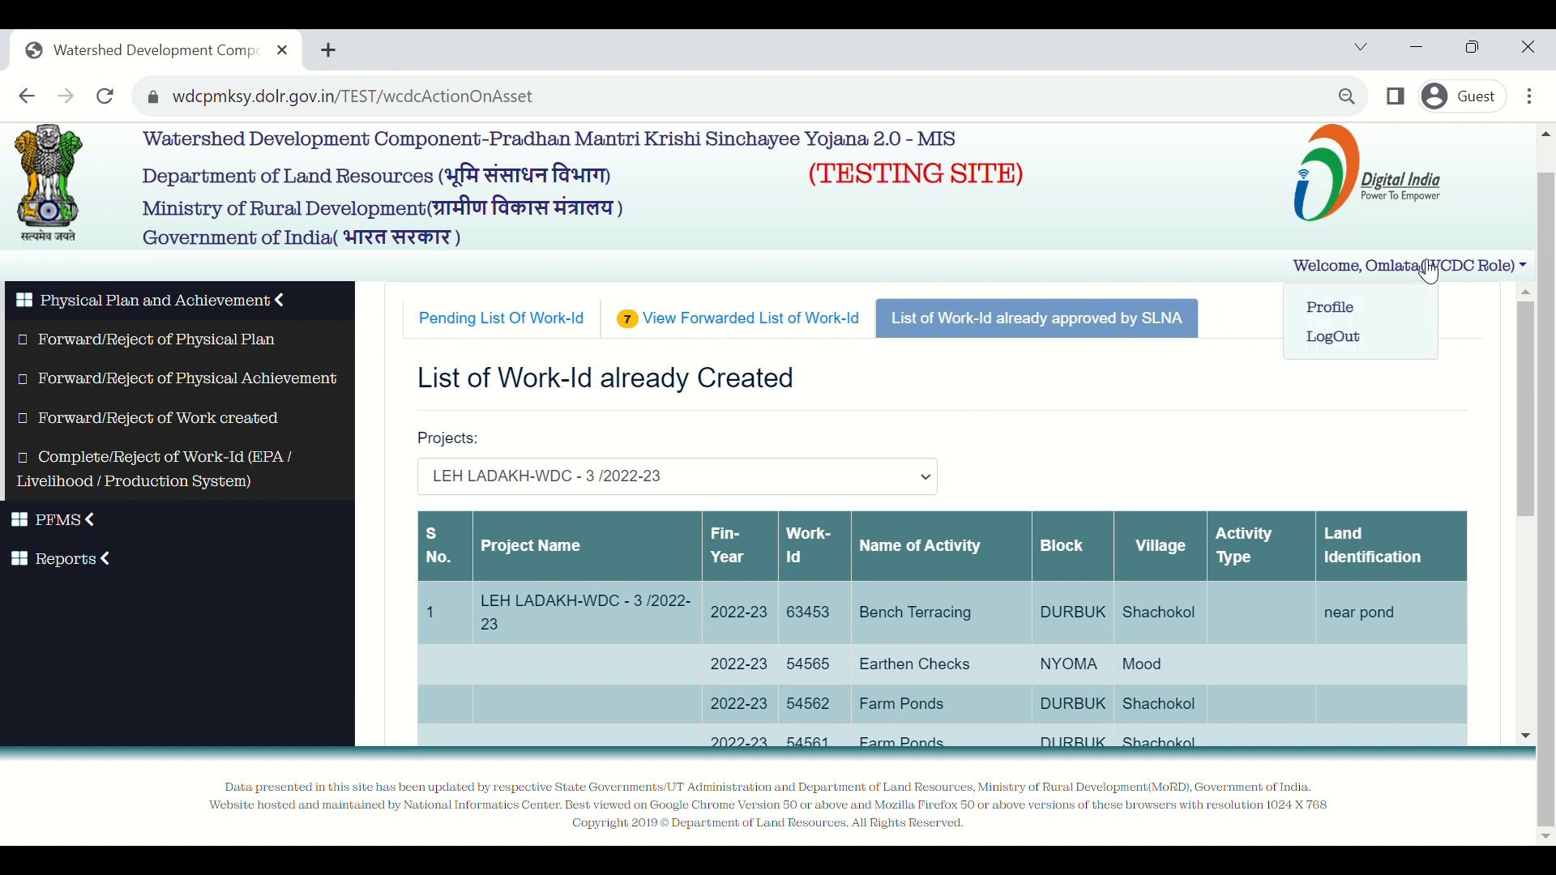
pyautogui.click(1381, 341)
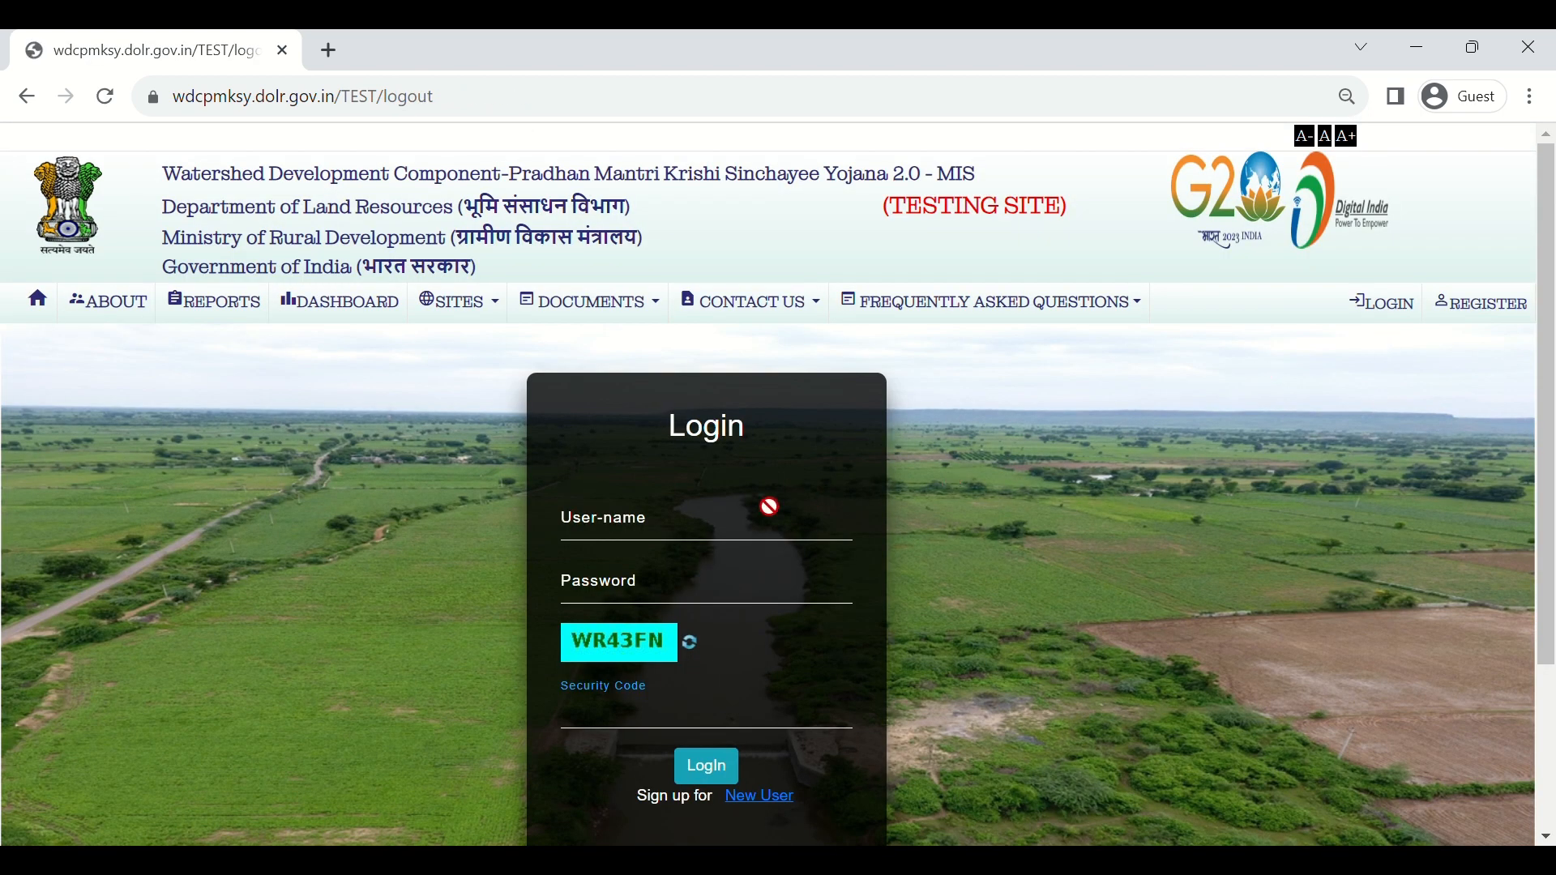
pyautogui.click(760, 525)
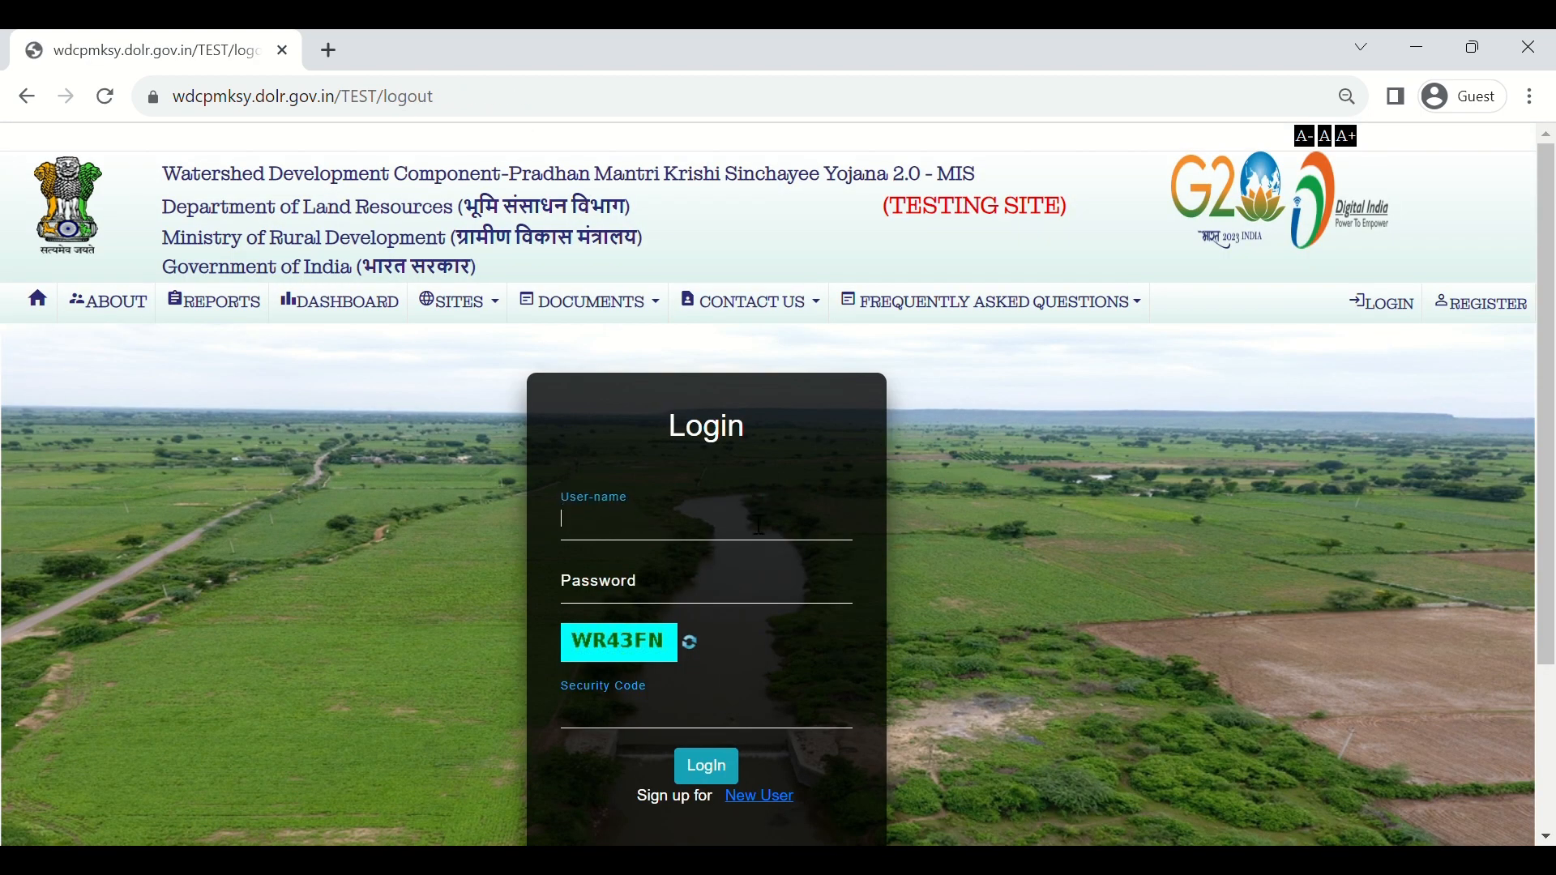
pyautogui.write('sl3700dp')
pyautogui.press('Tab')
pyautogui.write('••')
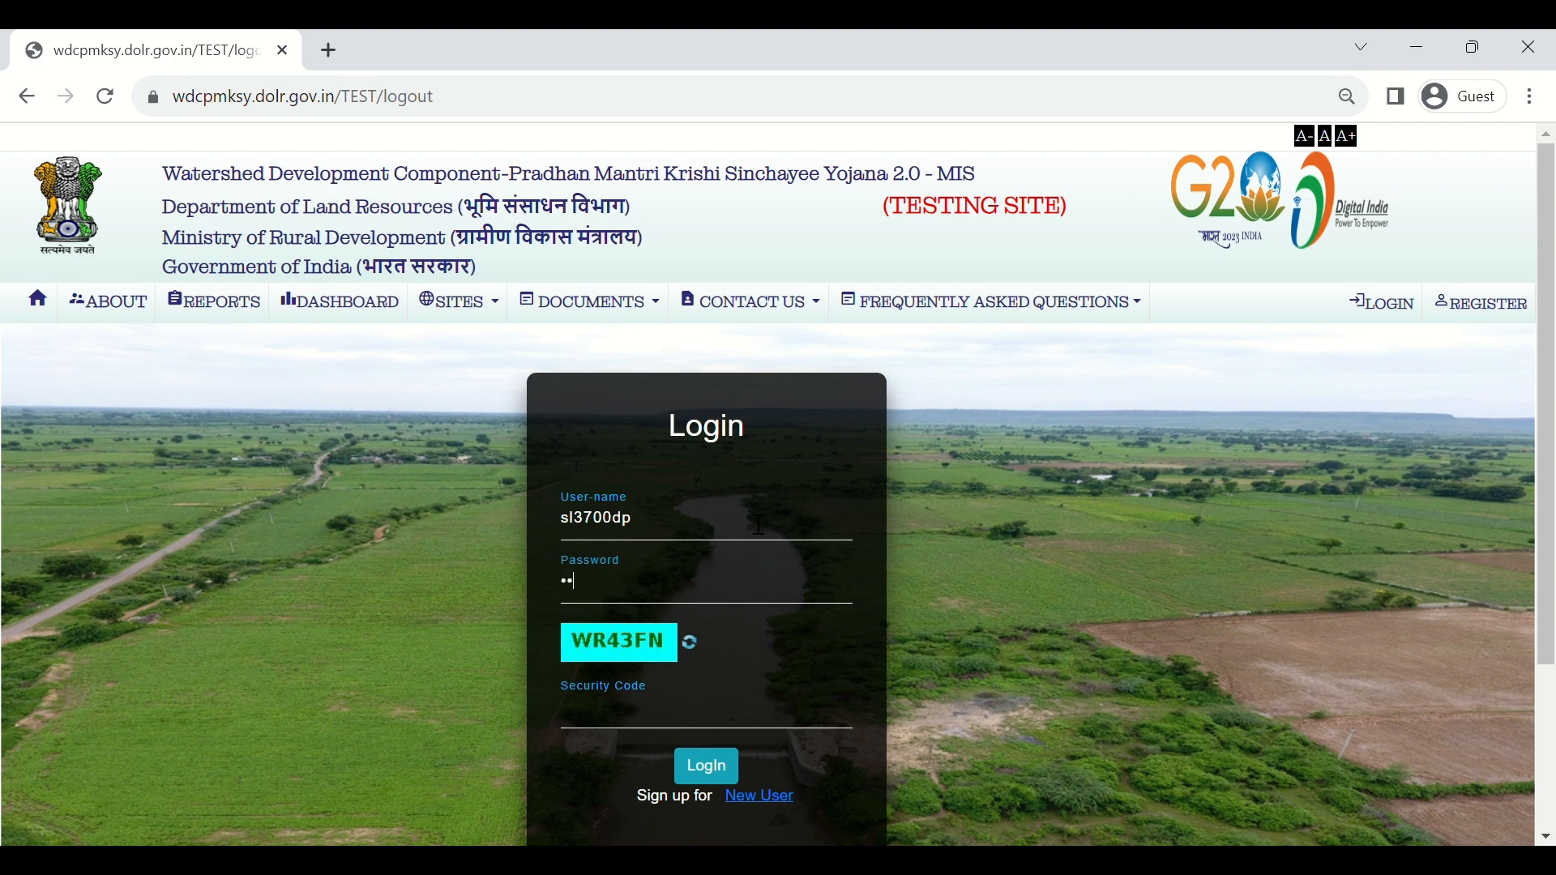
pyautogui.write('•••••')
pyautogui.press('Tab')
pyautogui.press('Tab')
pyautogui.write('WR43FN')
pyautogui.click(716, 773)
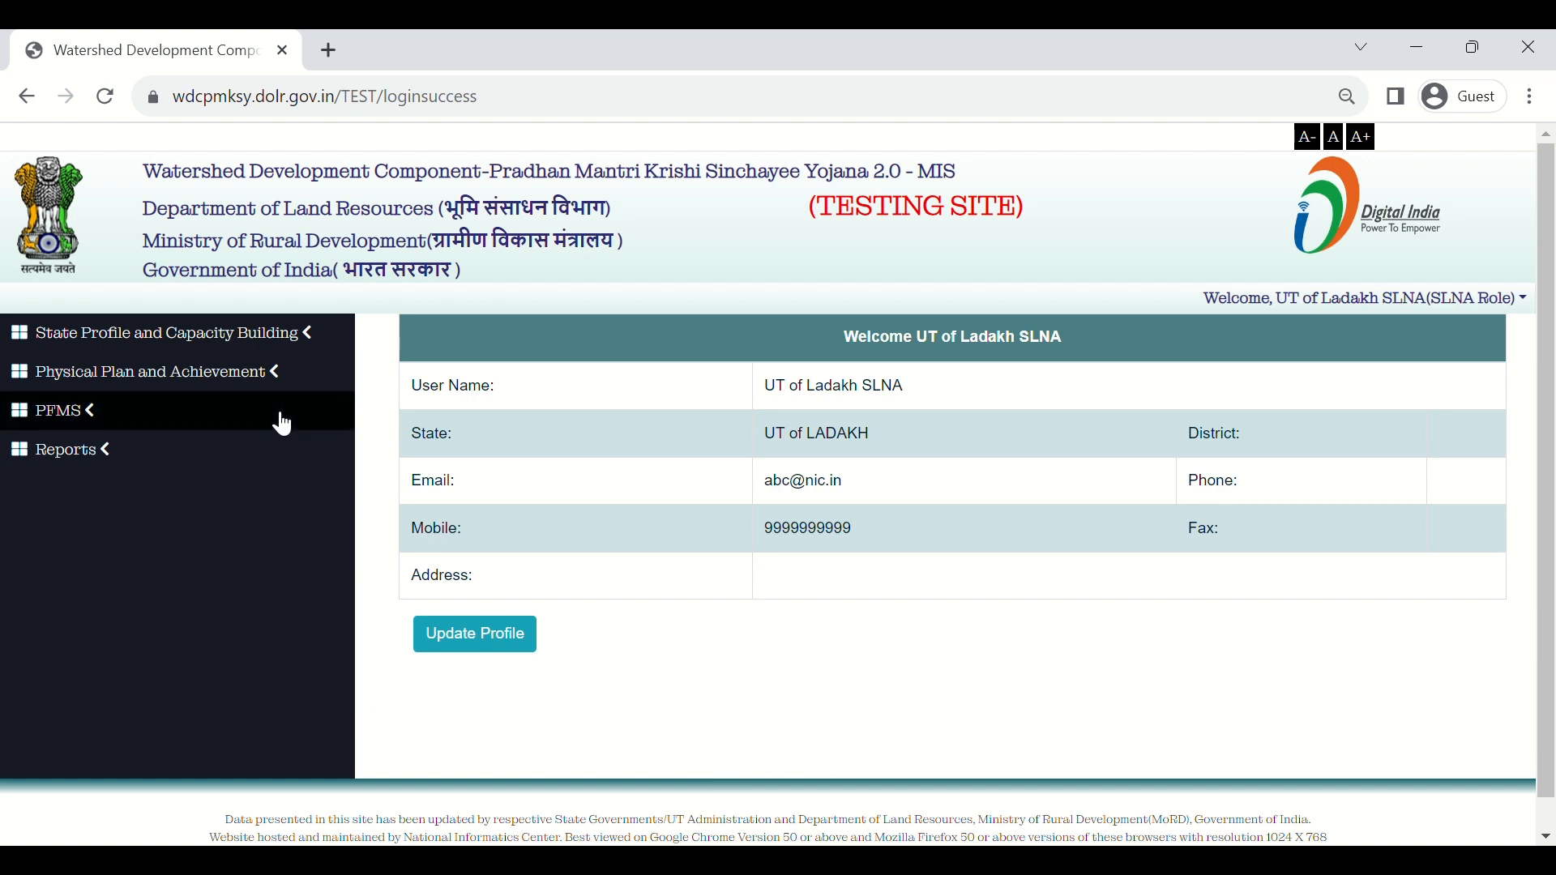
# Open Complete/Reject of Work created and get the pending works for district LEH LADAKH, project LEH LADAKH-WDC - 4 /2022-23
pyautogui.click(253, 384)
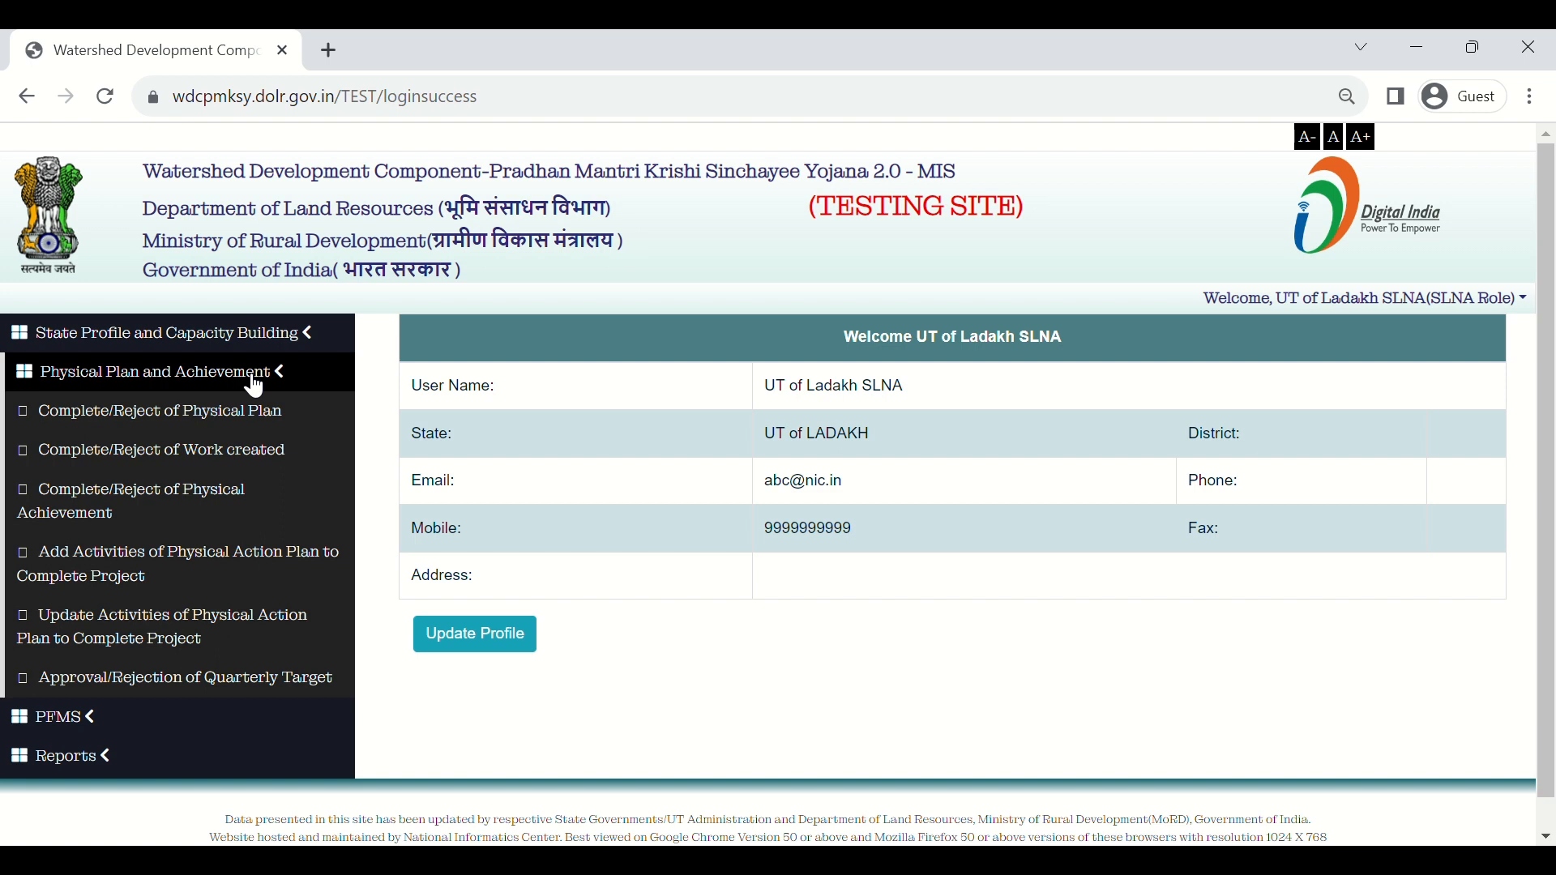
pyautogui.click(245, 460)
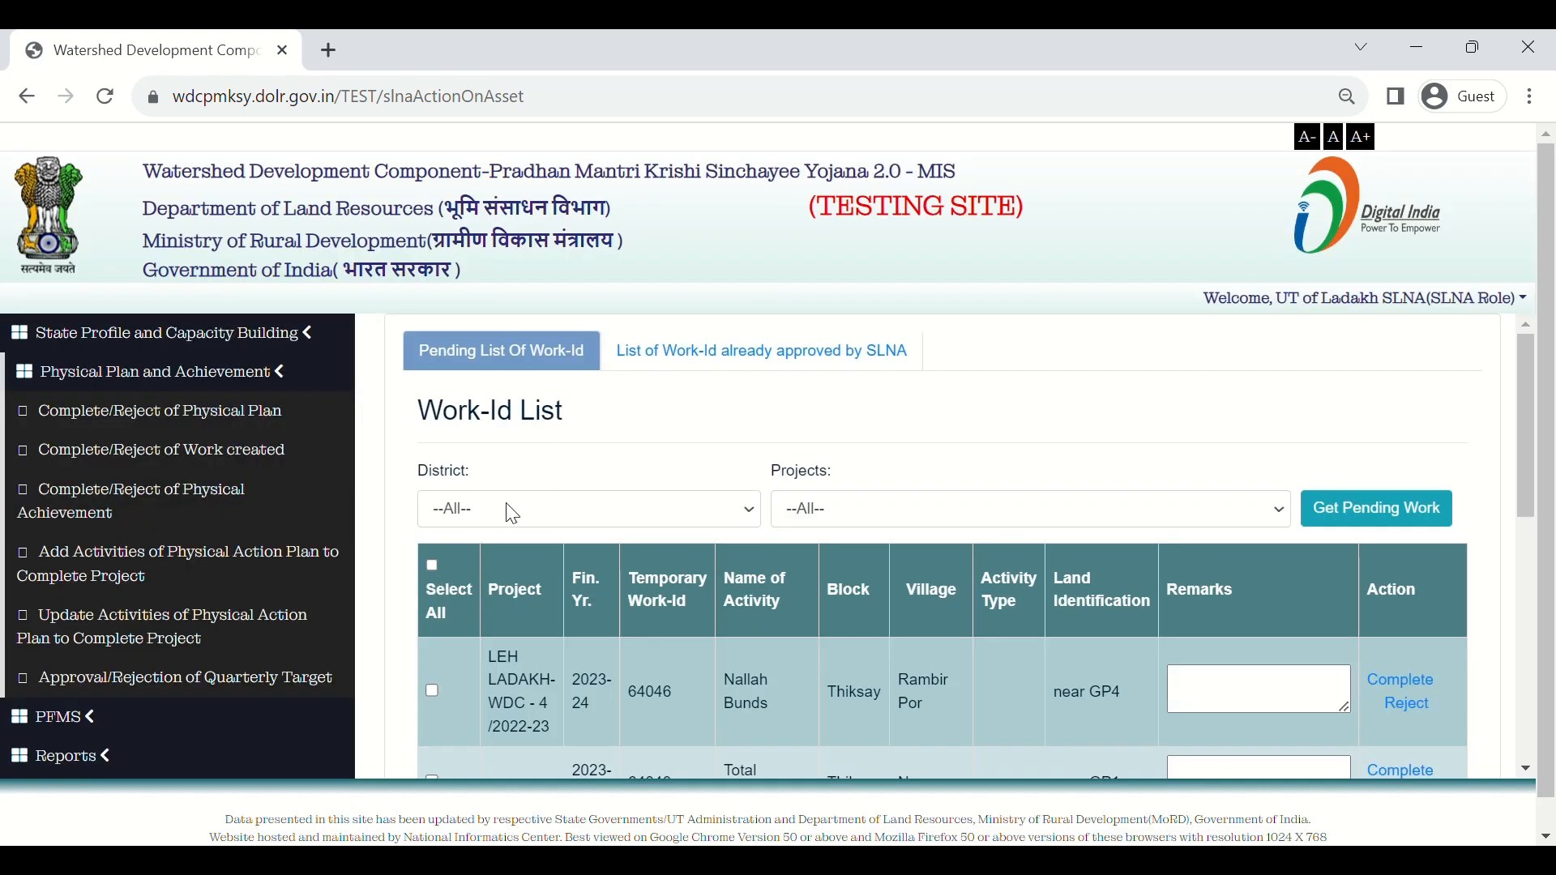
pyautogui.click(512, 513)
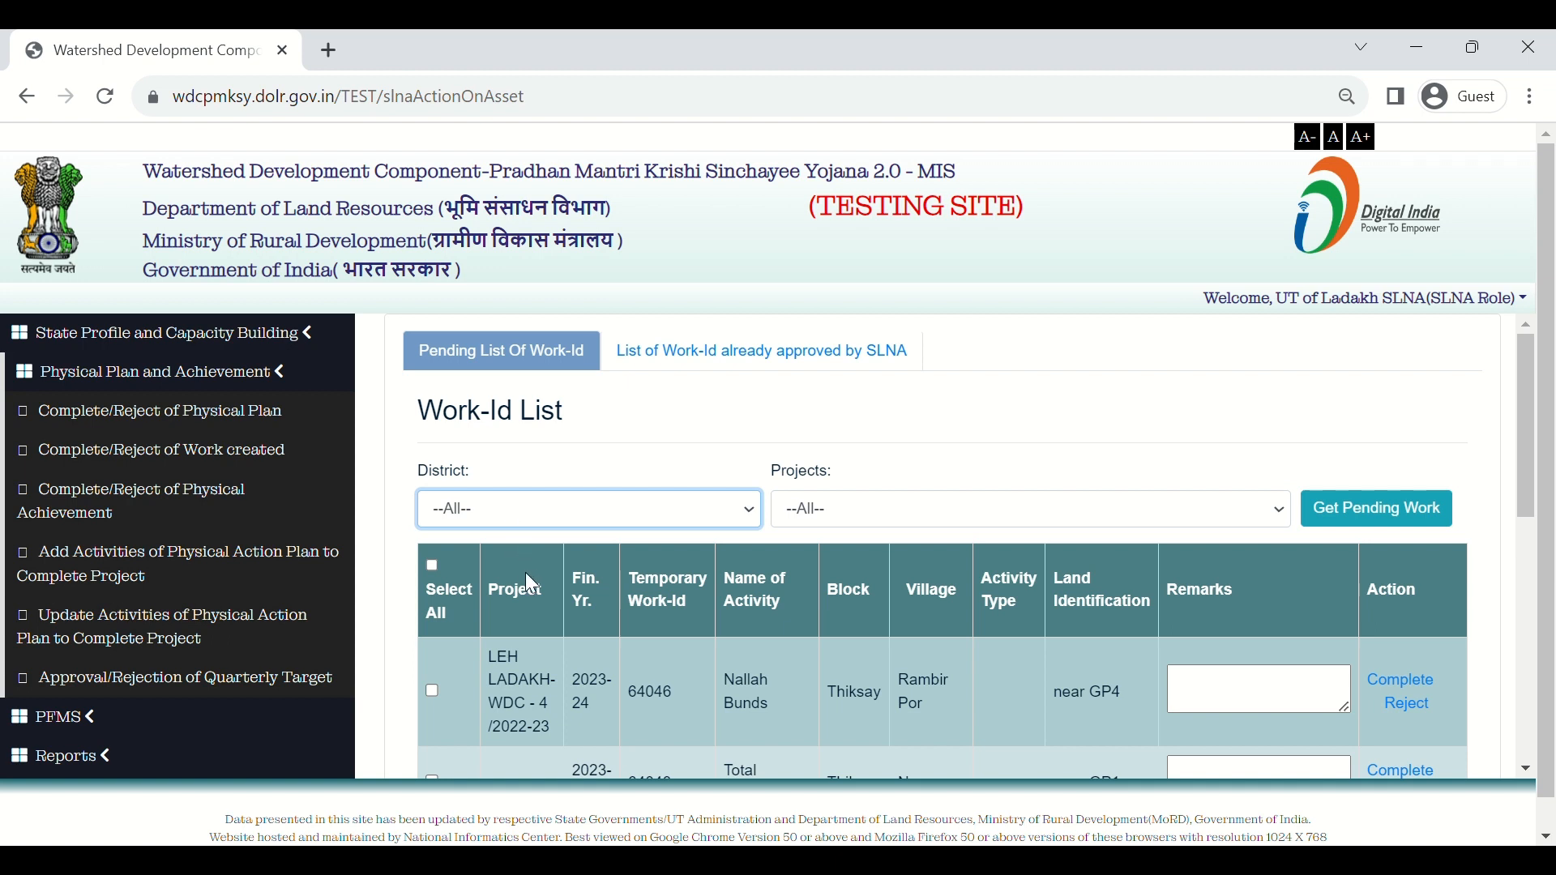
pyautogui.press('Down')
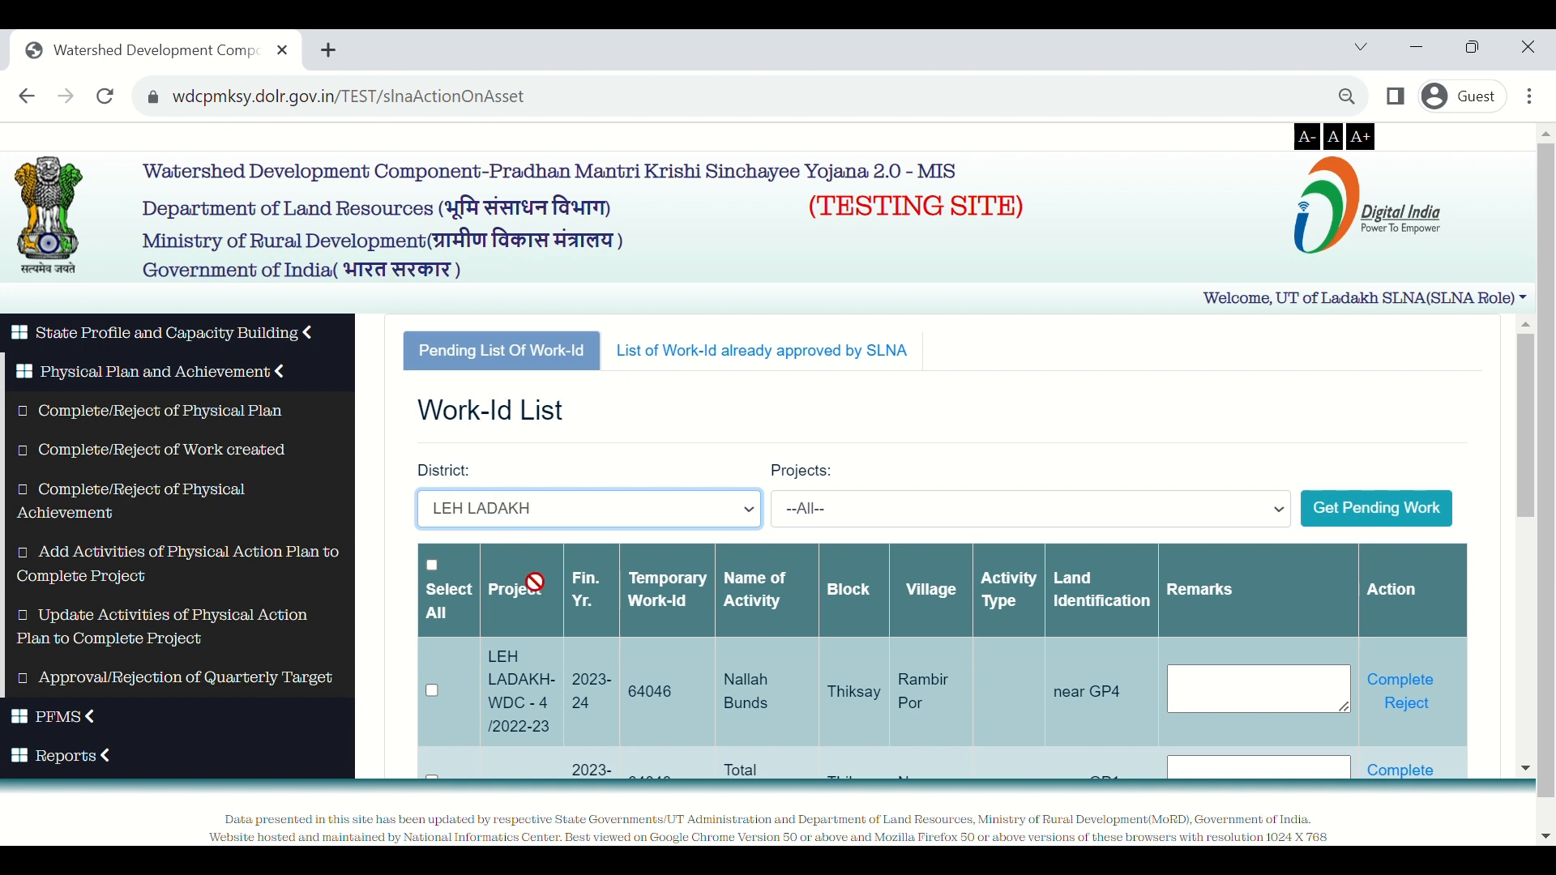
pyautogui.click(932, 510)
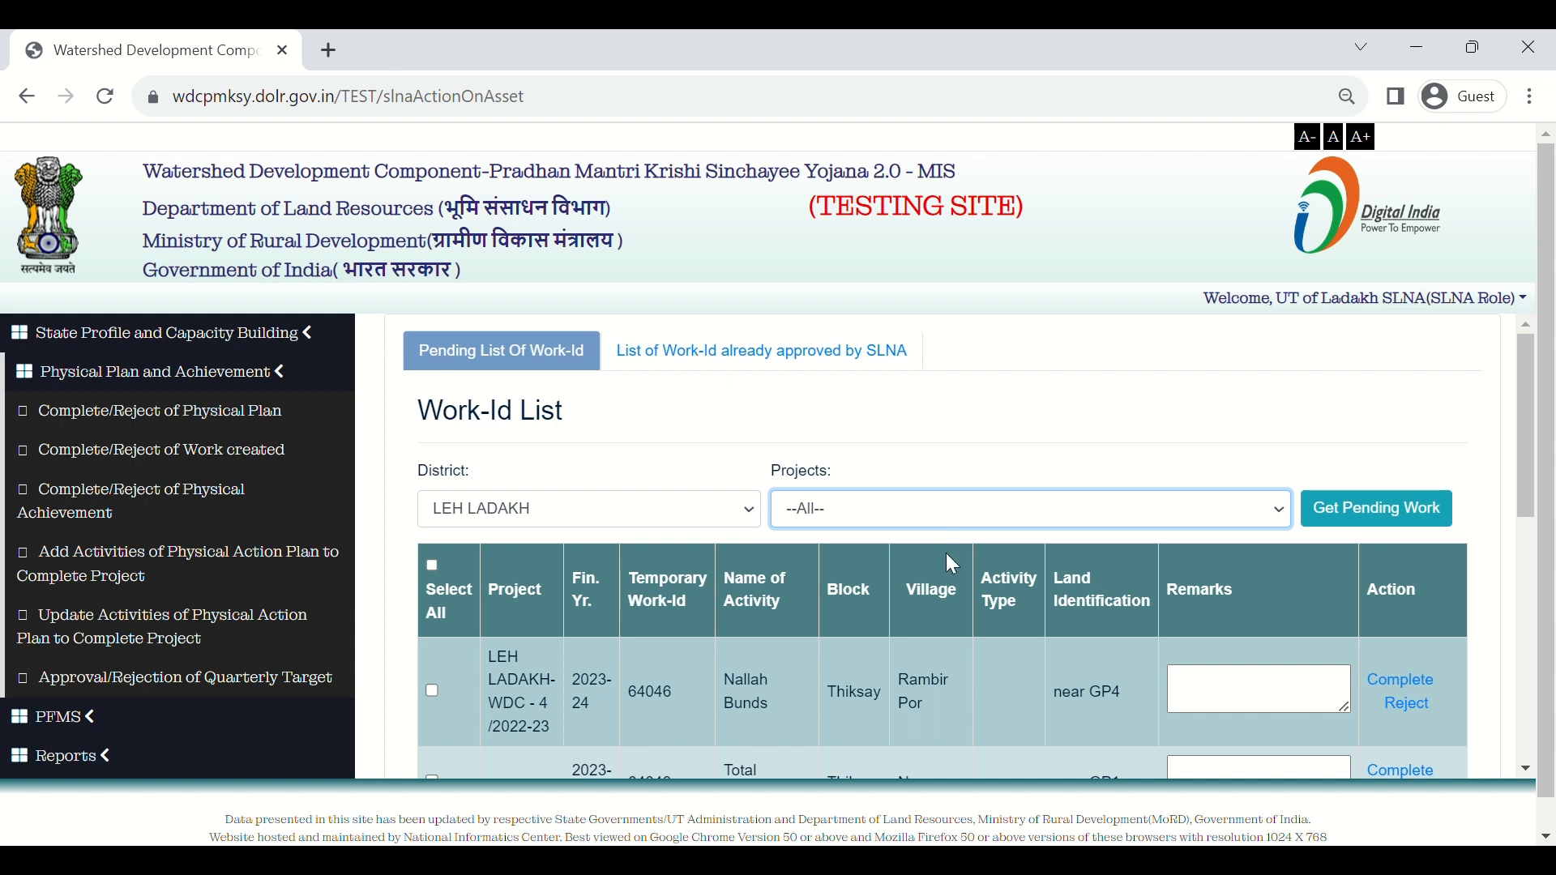
pyautogui.press('Down')
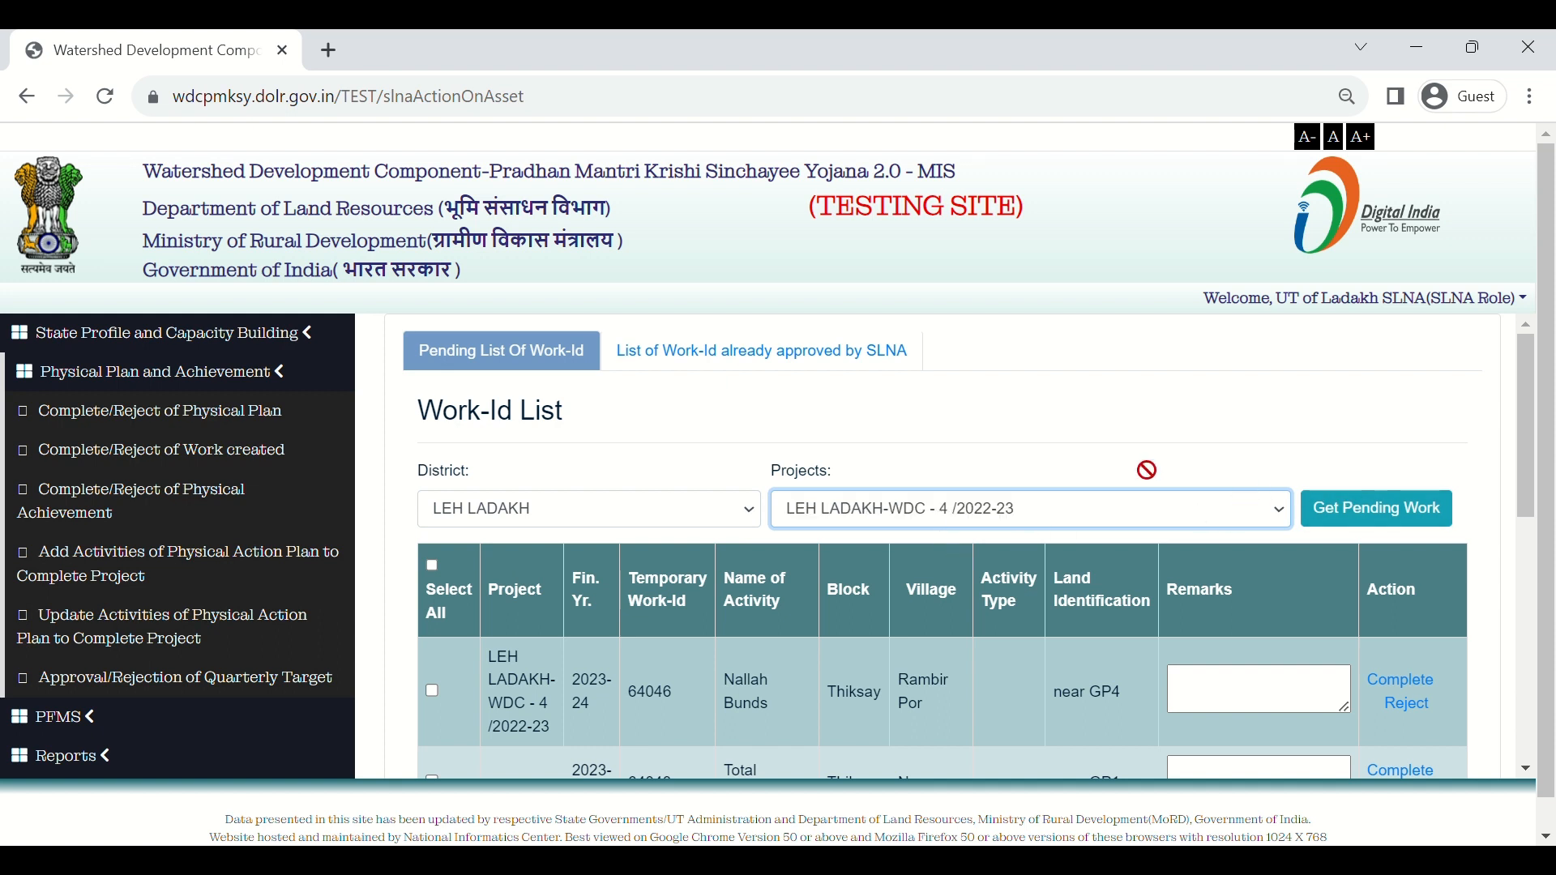
pyautogui.click(1366, 525)
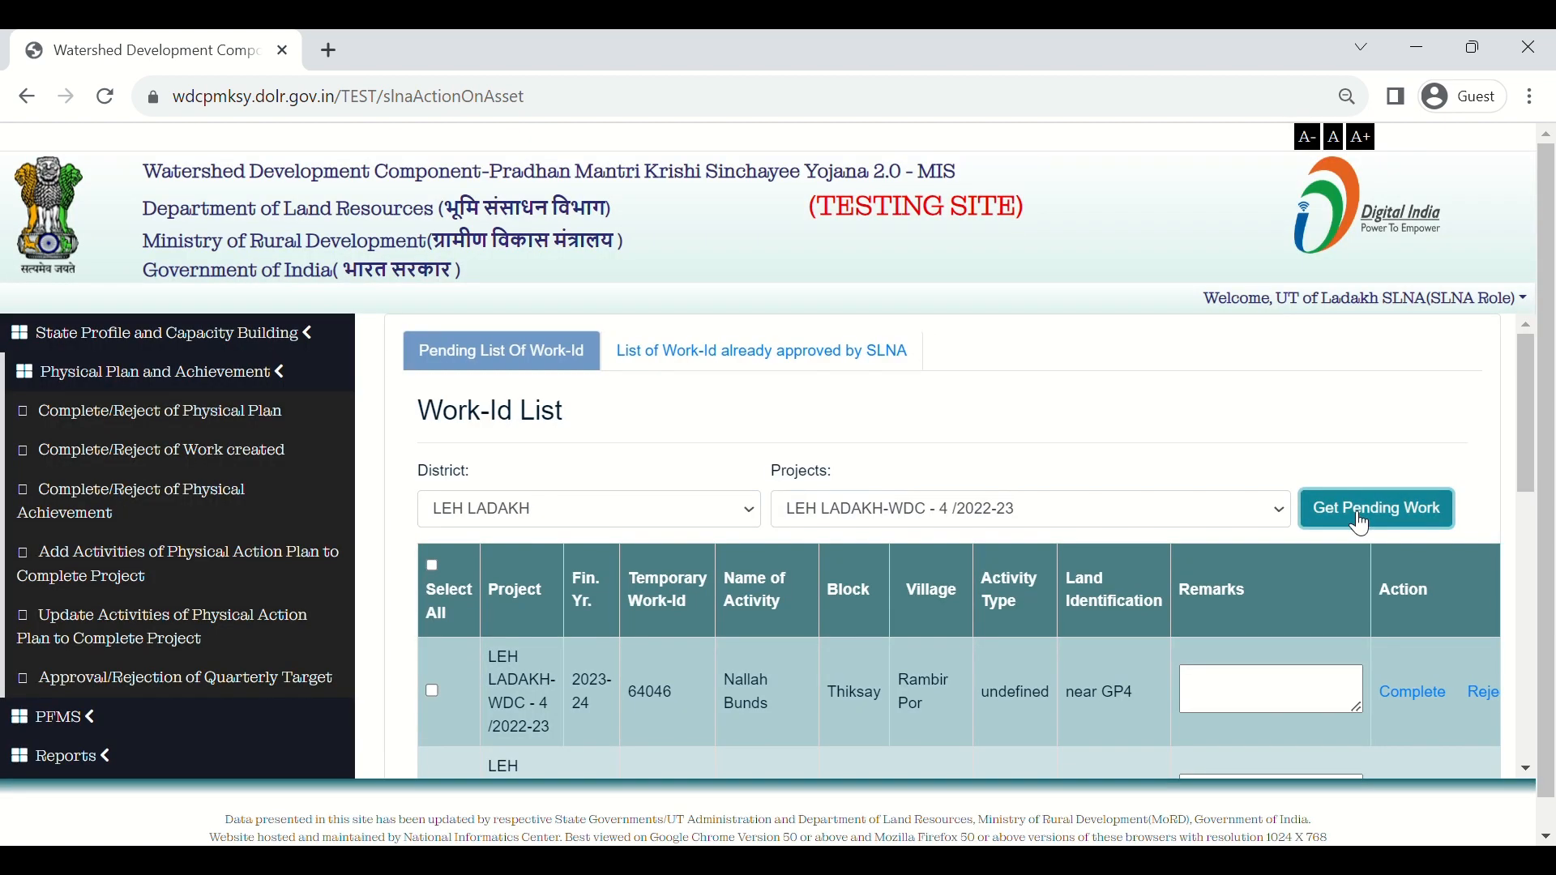
pyautogui.scroll(-2, 909, 692)
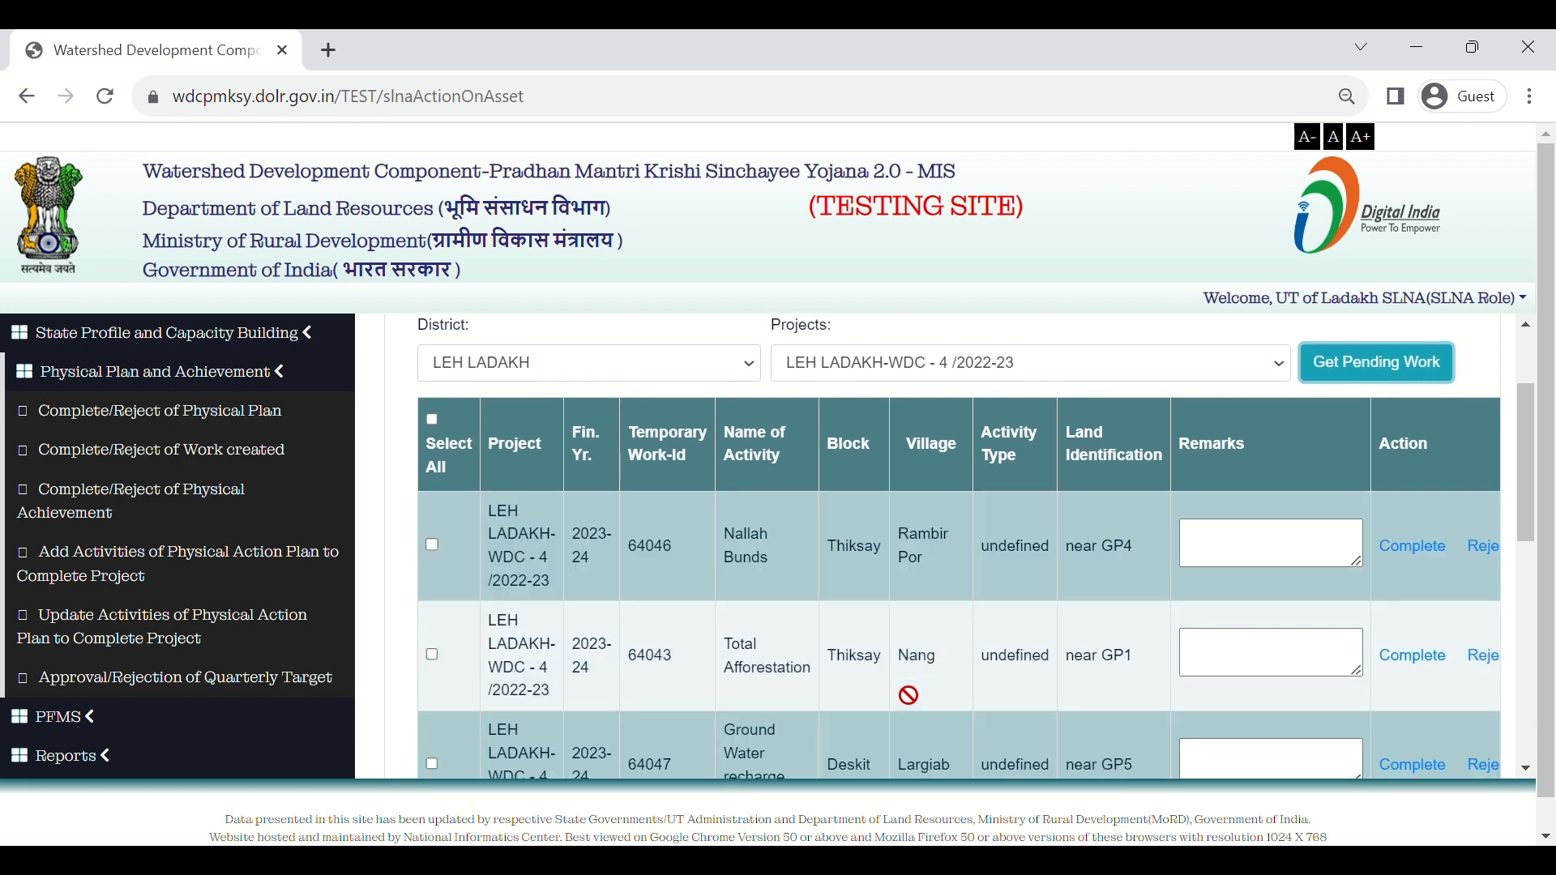
# Review the pending work IDs of LEH LADAKH-WDC - 4 /2022-23, checking each work's activity, village, remarks field and available Complete/Reject actions
pyautogui.scroll(-1, 910, 695)
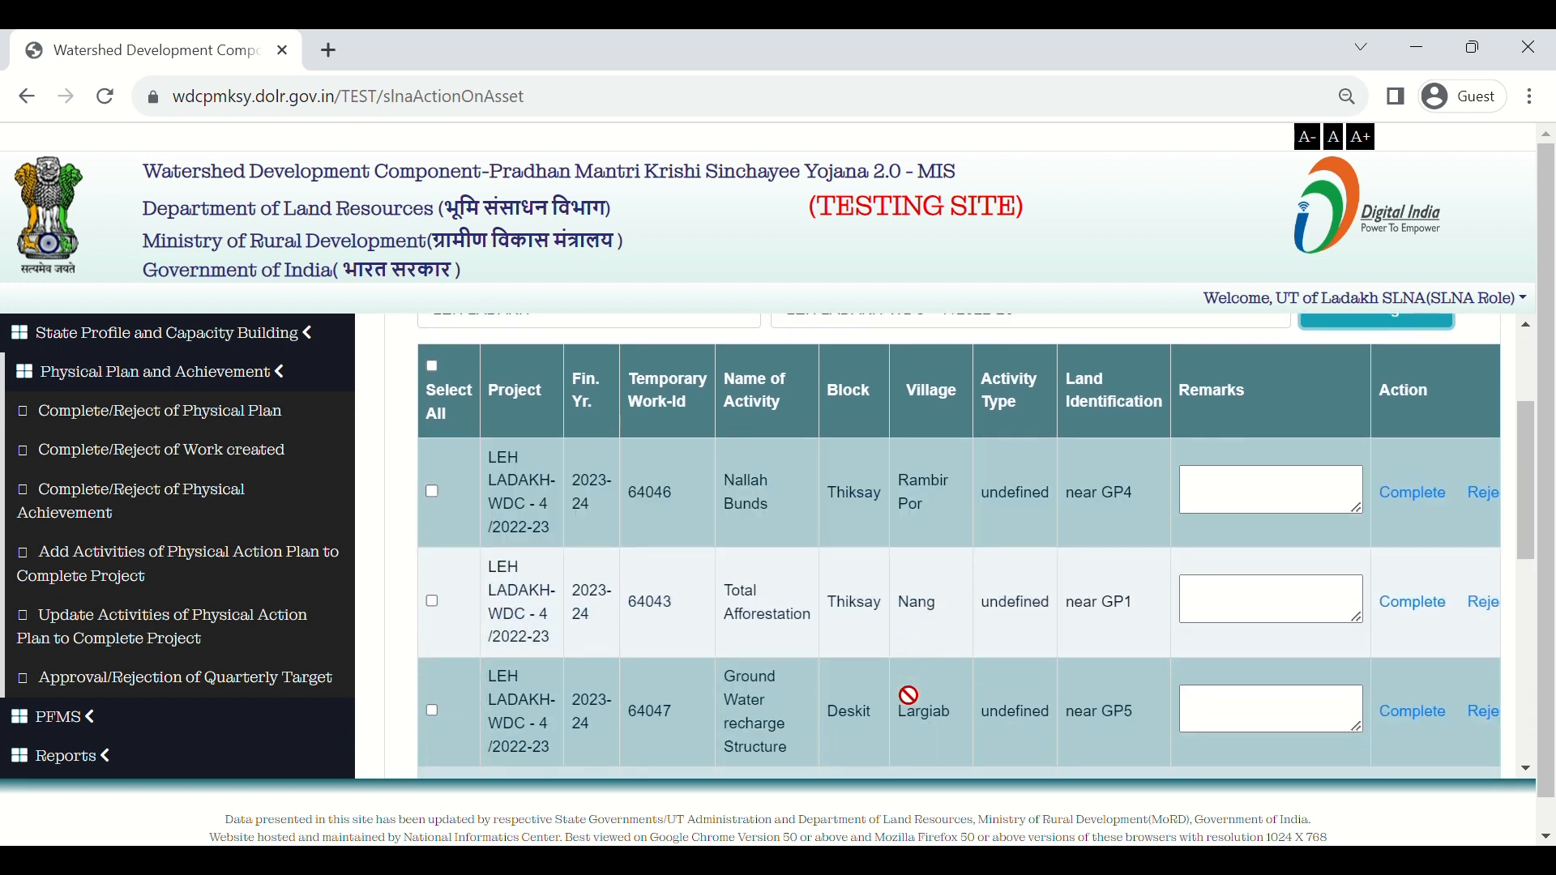
pyautogui.scroll(-8, 909, 696)
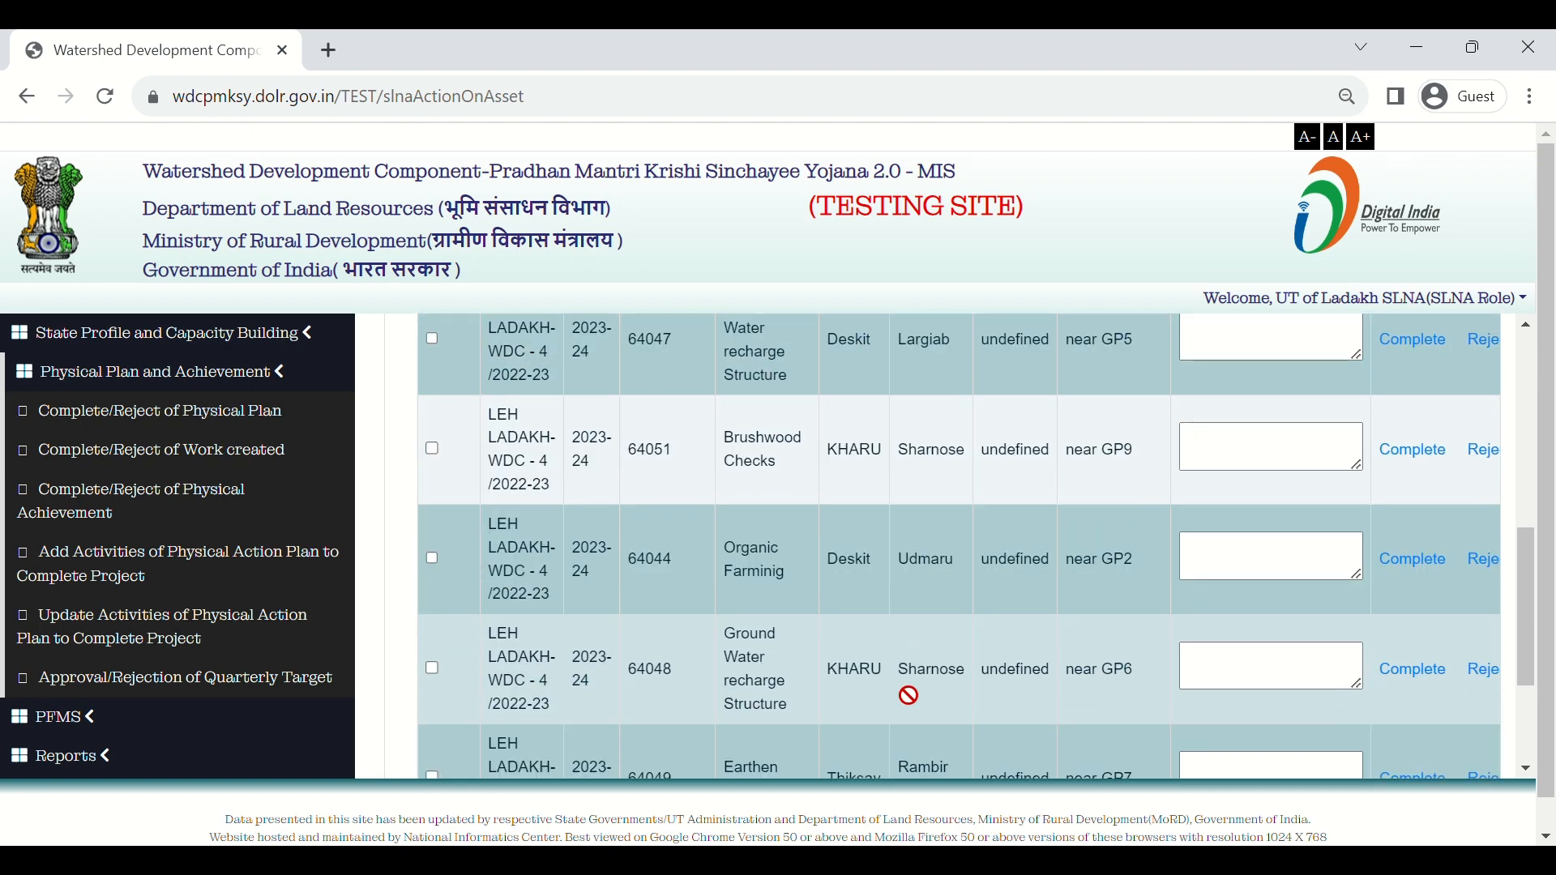
pyautogui.scroll(6, 909, 695)
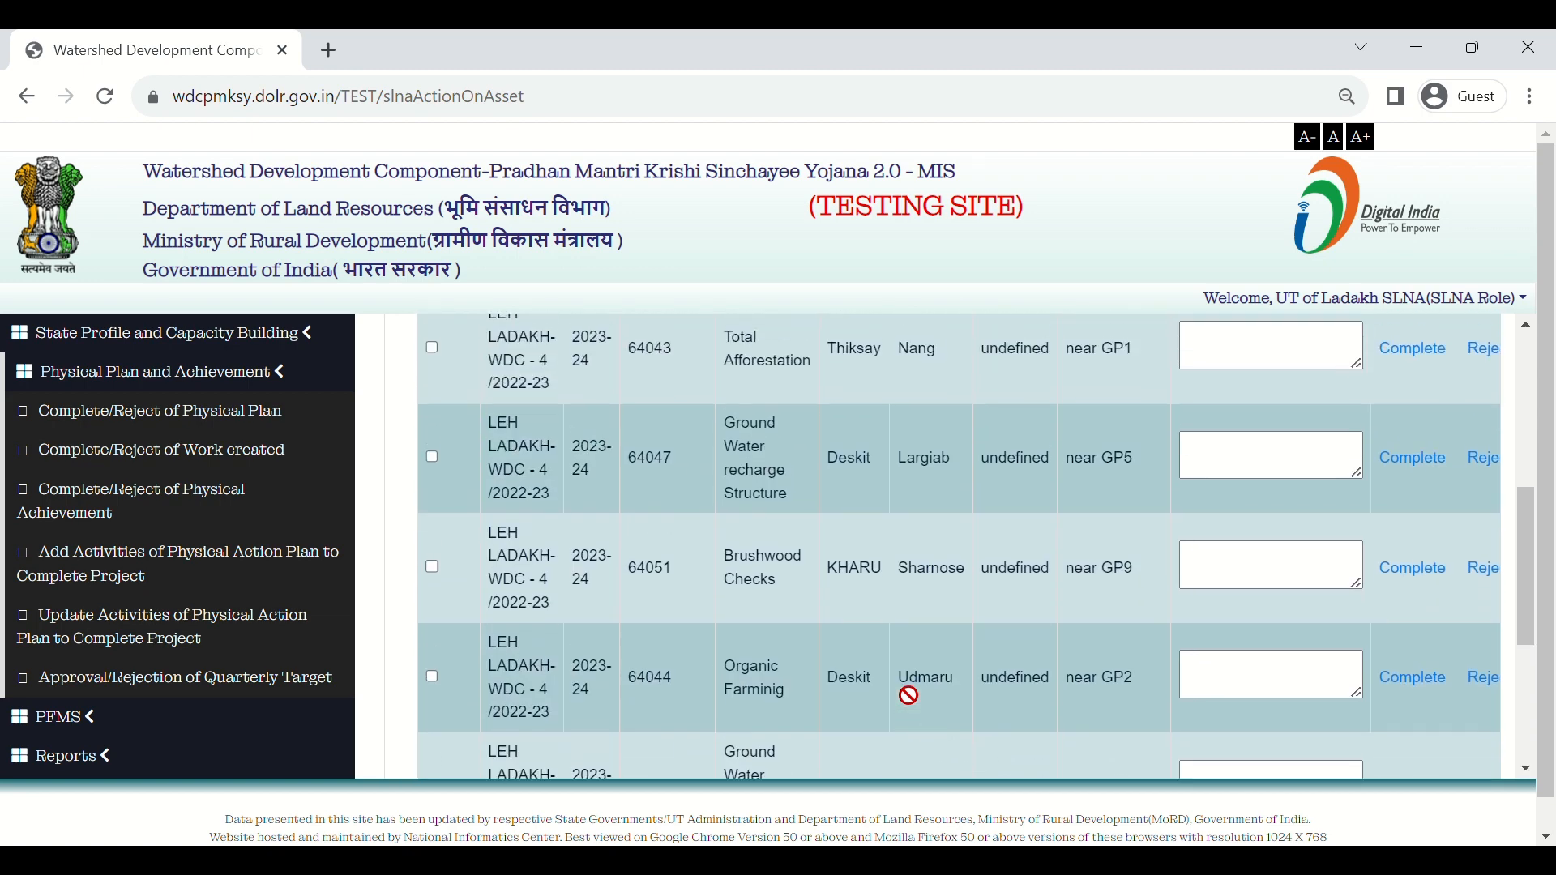
pyautogui.scroll(4, 909, 695)
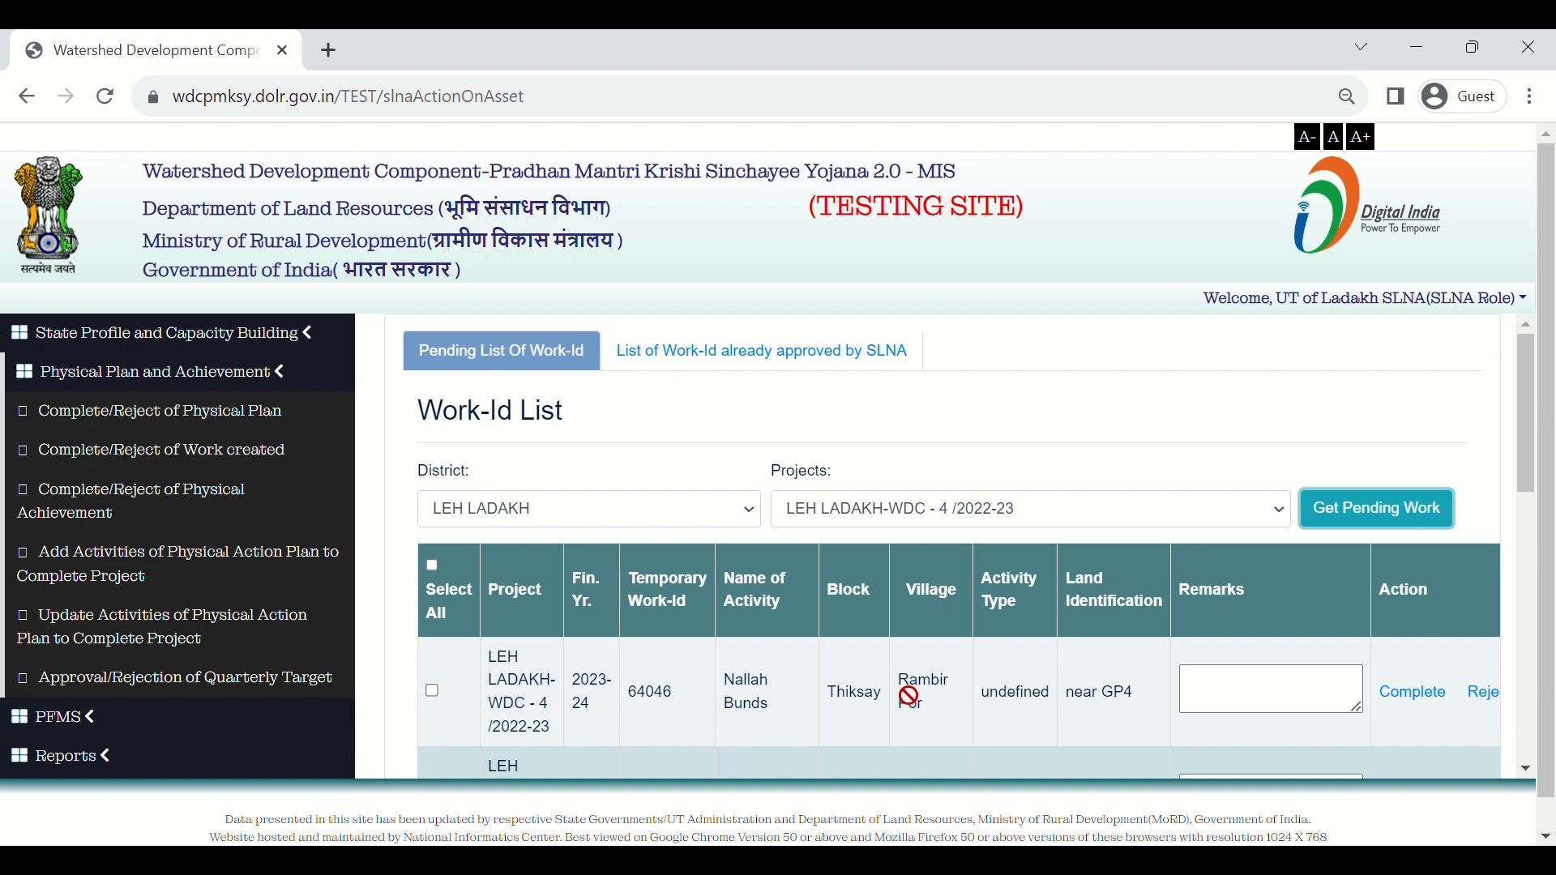
pyautogui.scroll(-2, 909, 696)
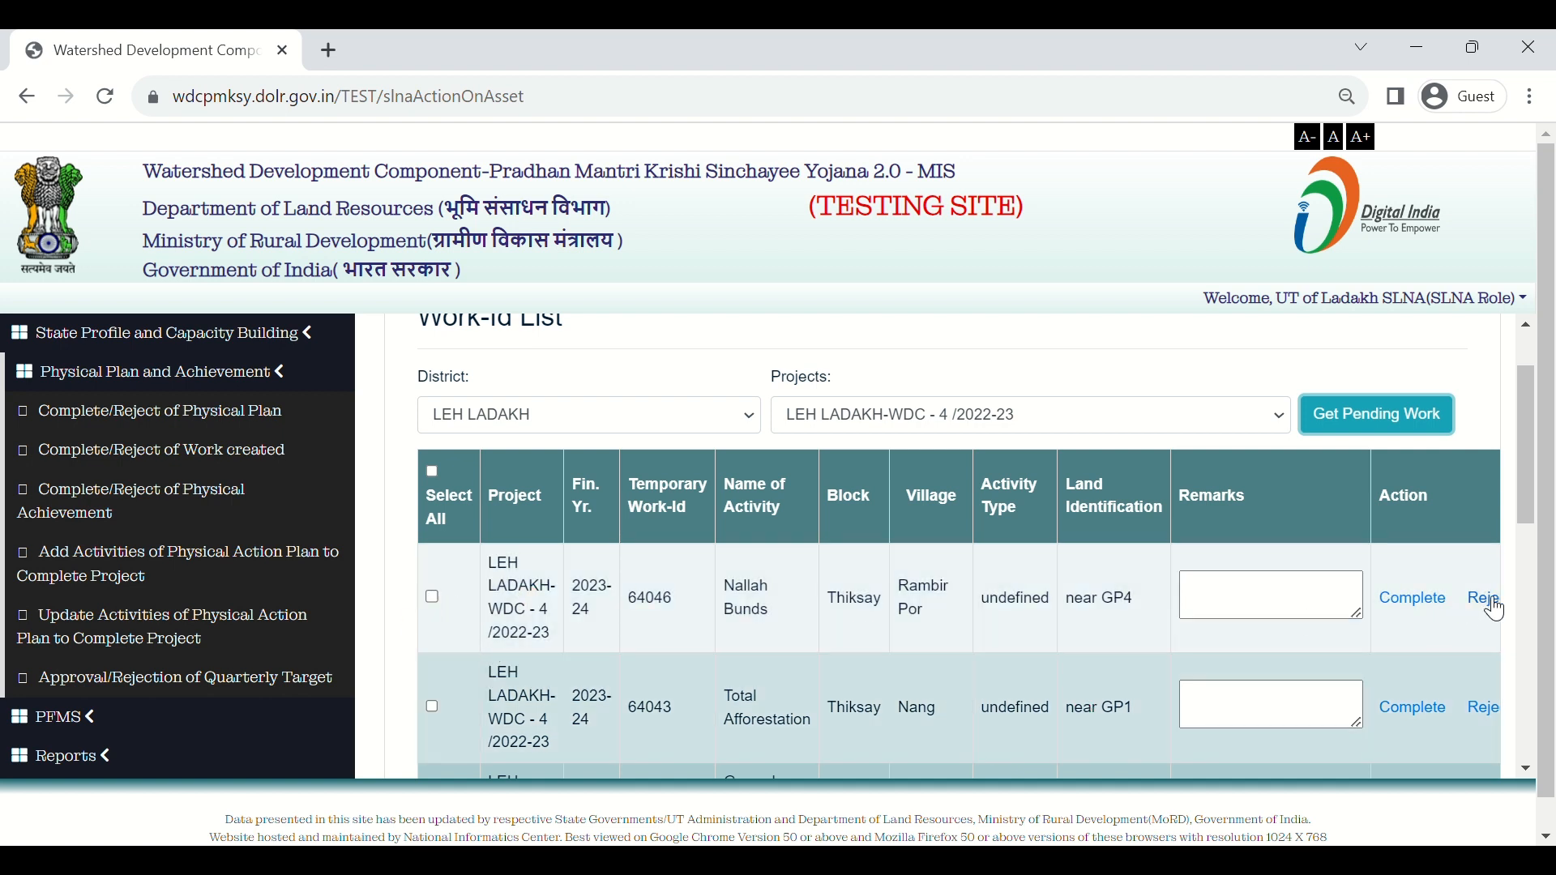
pyautogui.hscroll(1, 1492, 607)
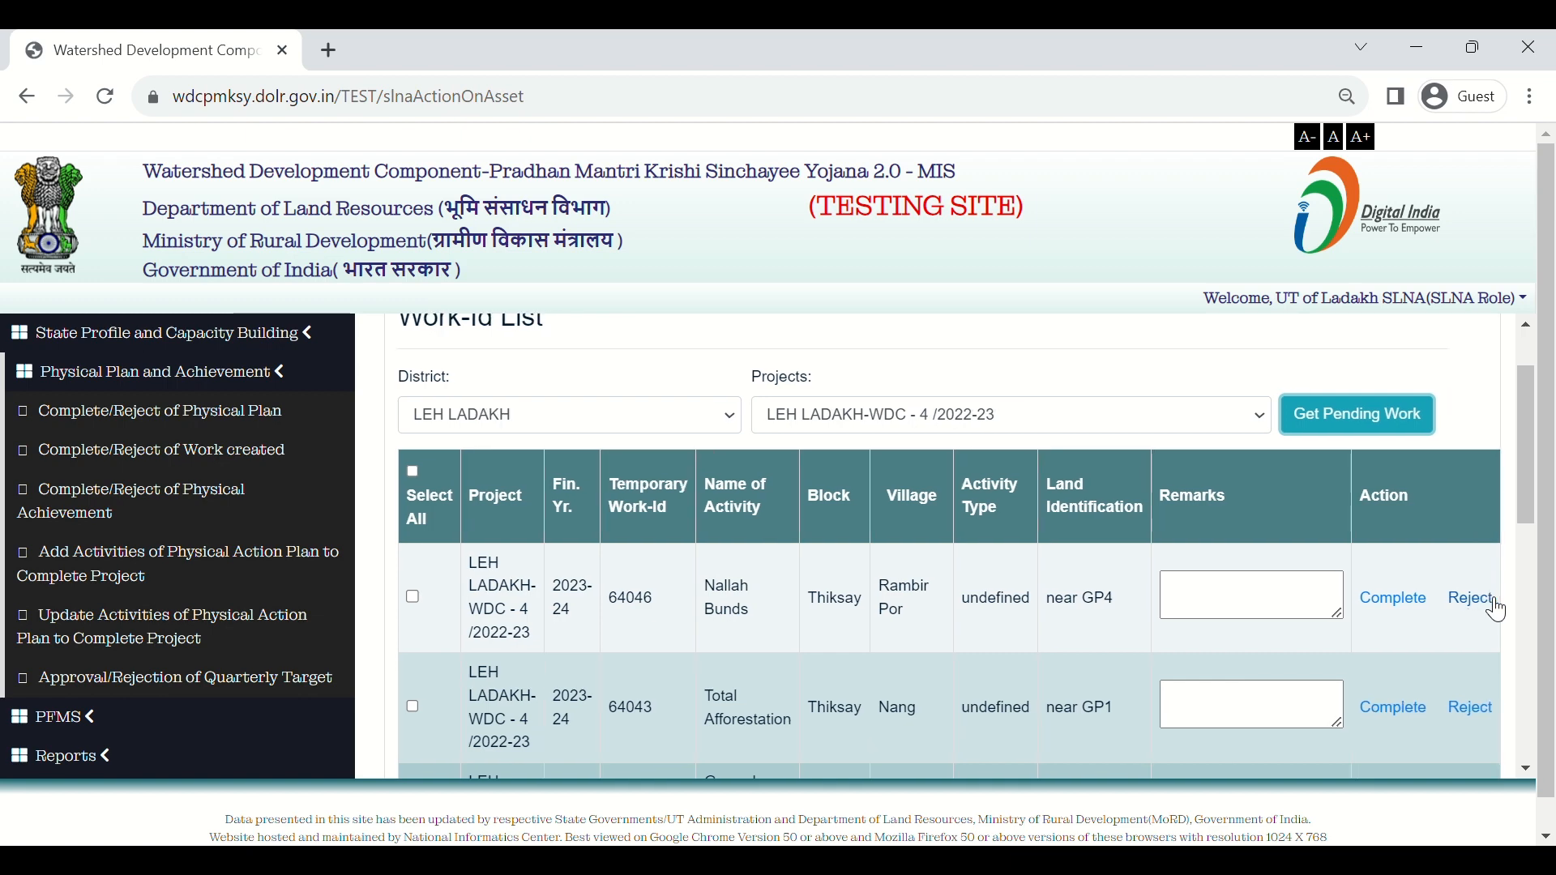
pyautogui.scroll(-5, 1483, 616)
pyautogui.scroll(-3, 1457, 692)
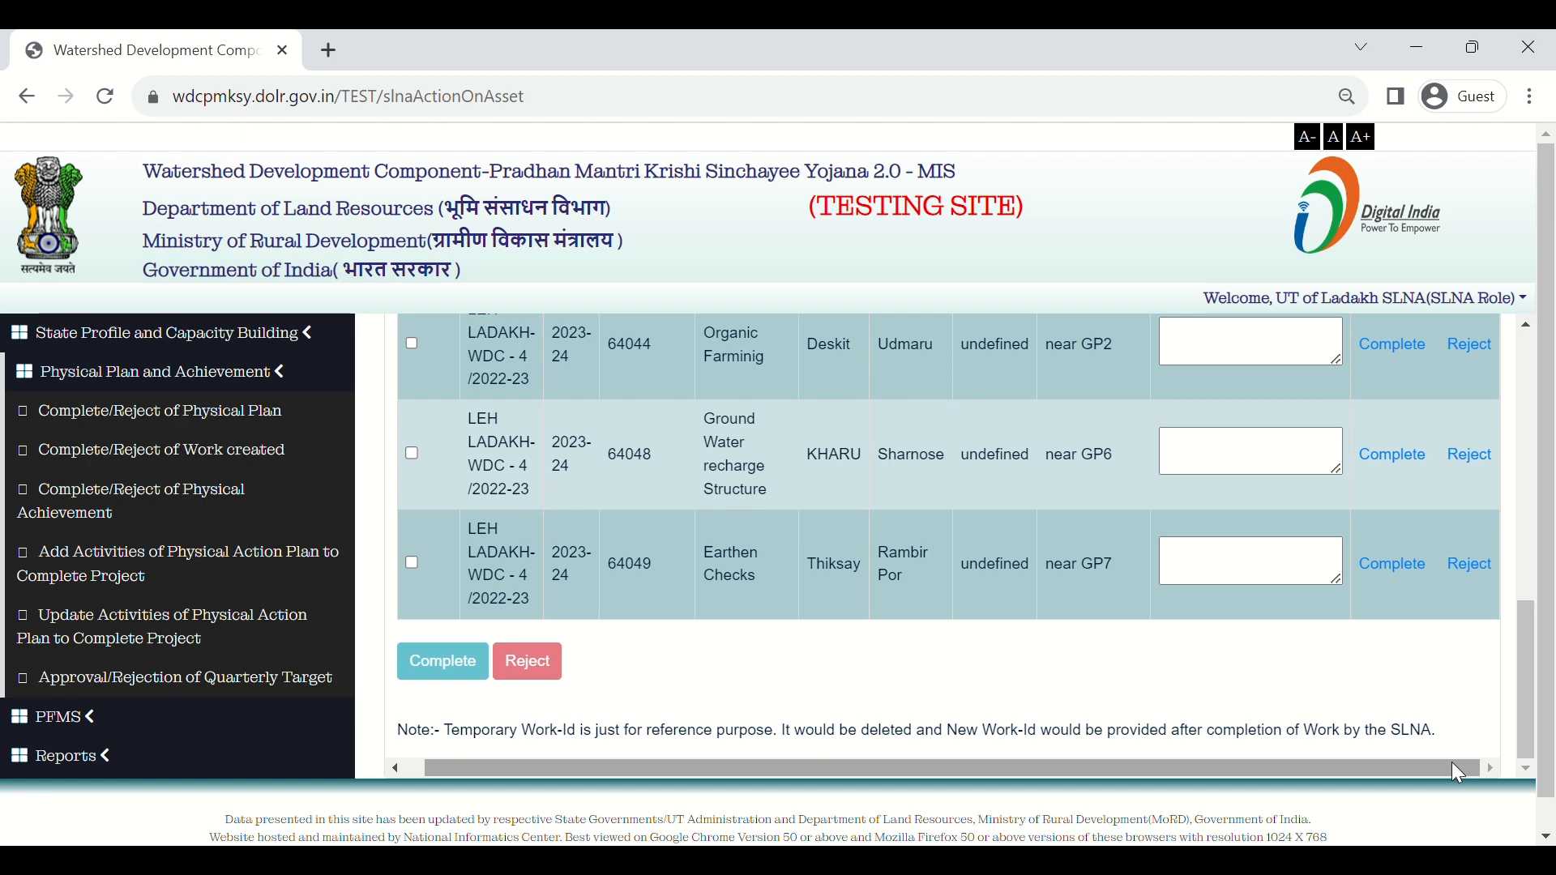
pyautogui.scroll(10, 1459, 774)
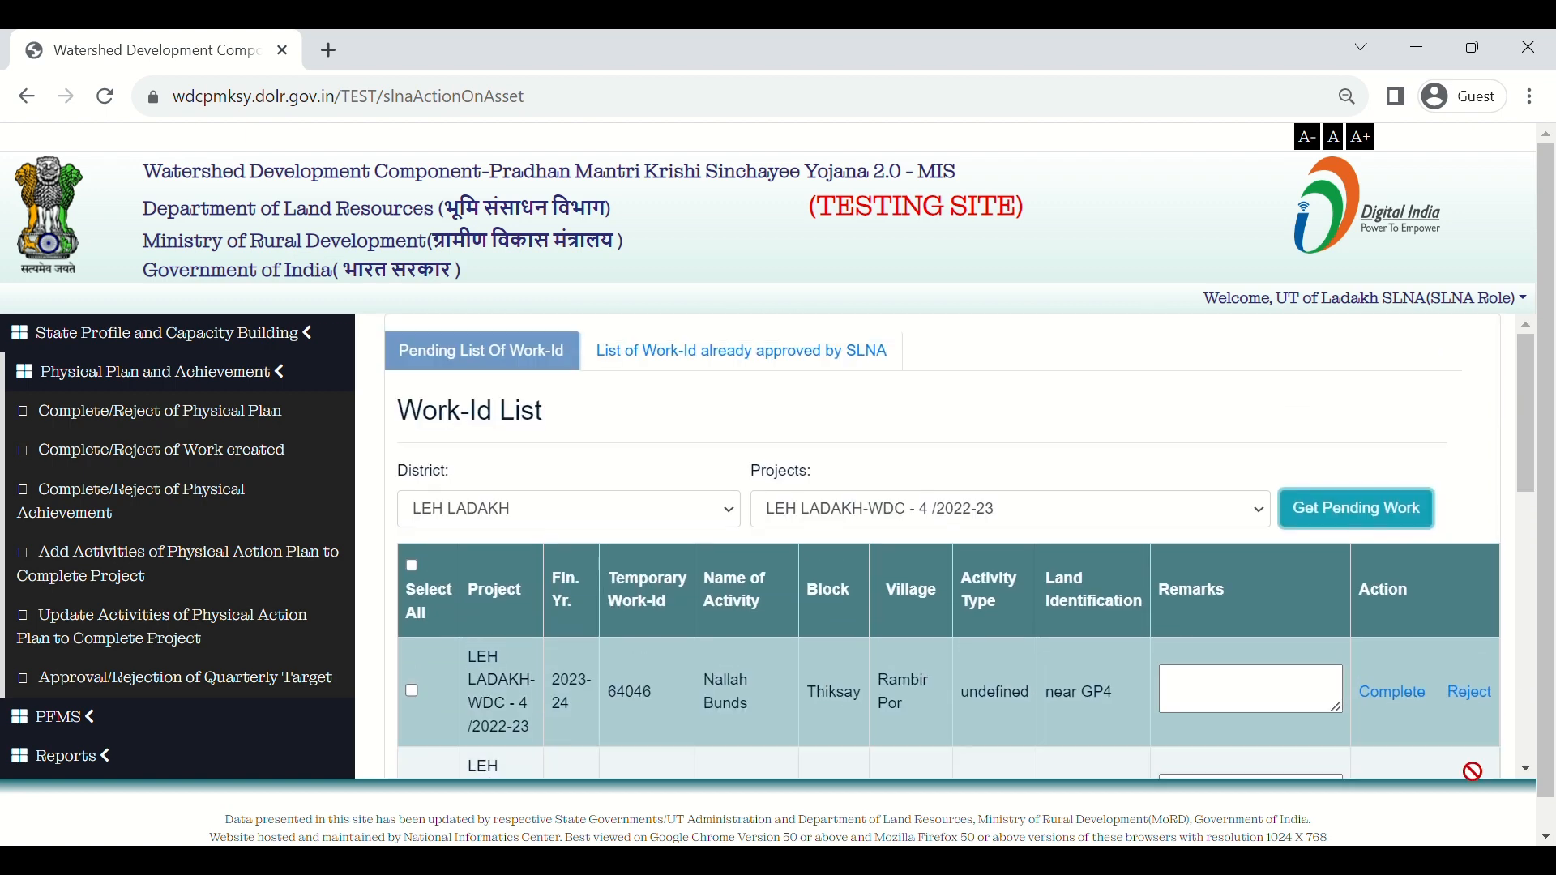
# Reject the Nallah Bunds work with temporary work ID 64046, giving the remark "not ok", and confirm the rejection
pyautogui.click(1483, 695)
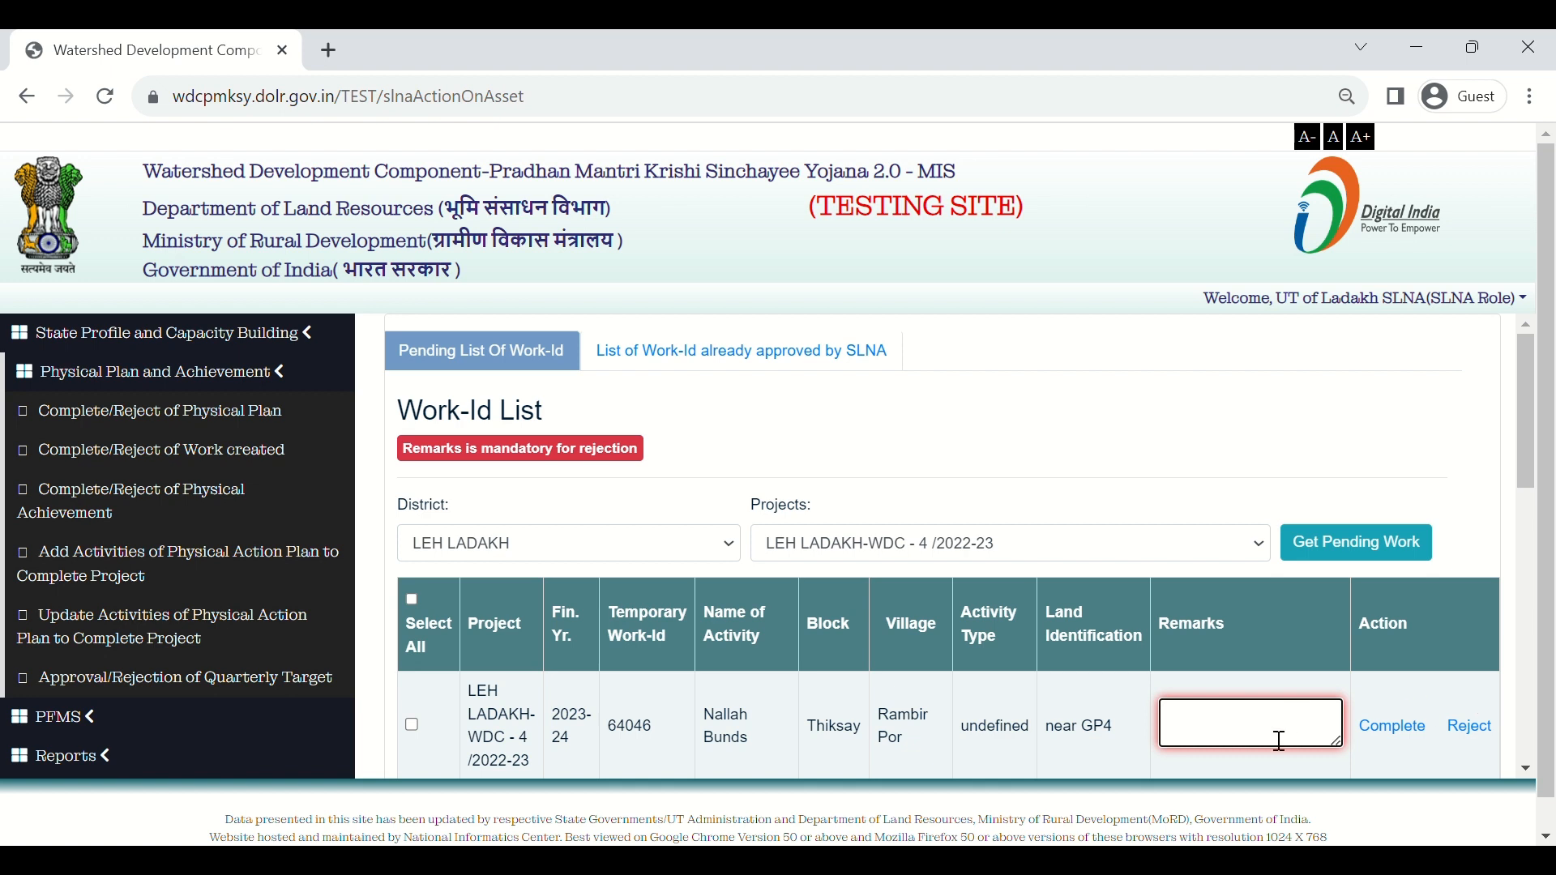
pyautogui.write('not ok')
pyautogui.click(1471, 728)
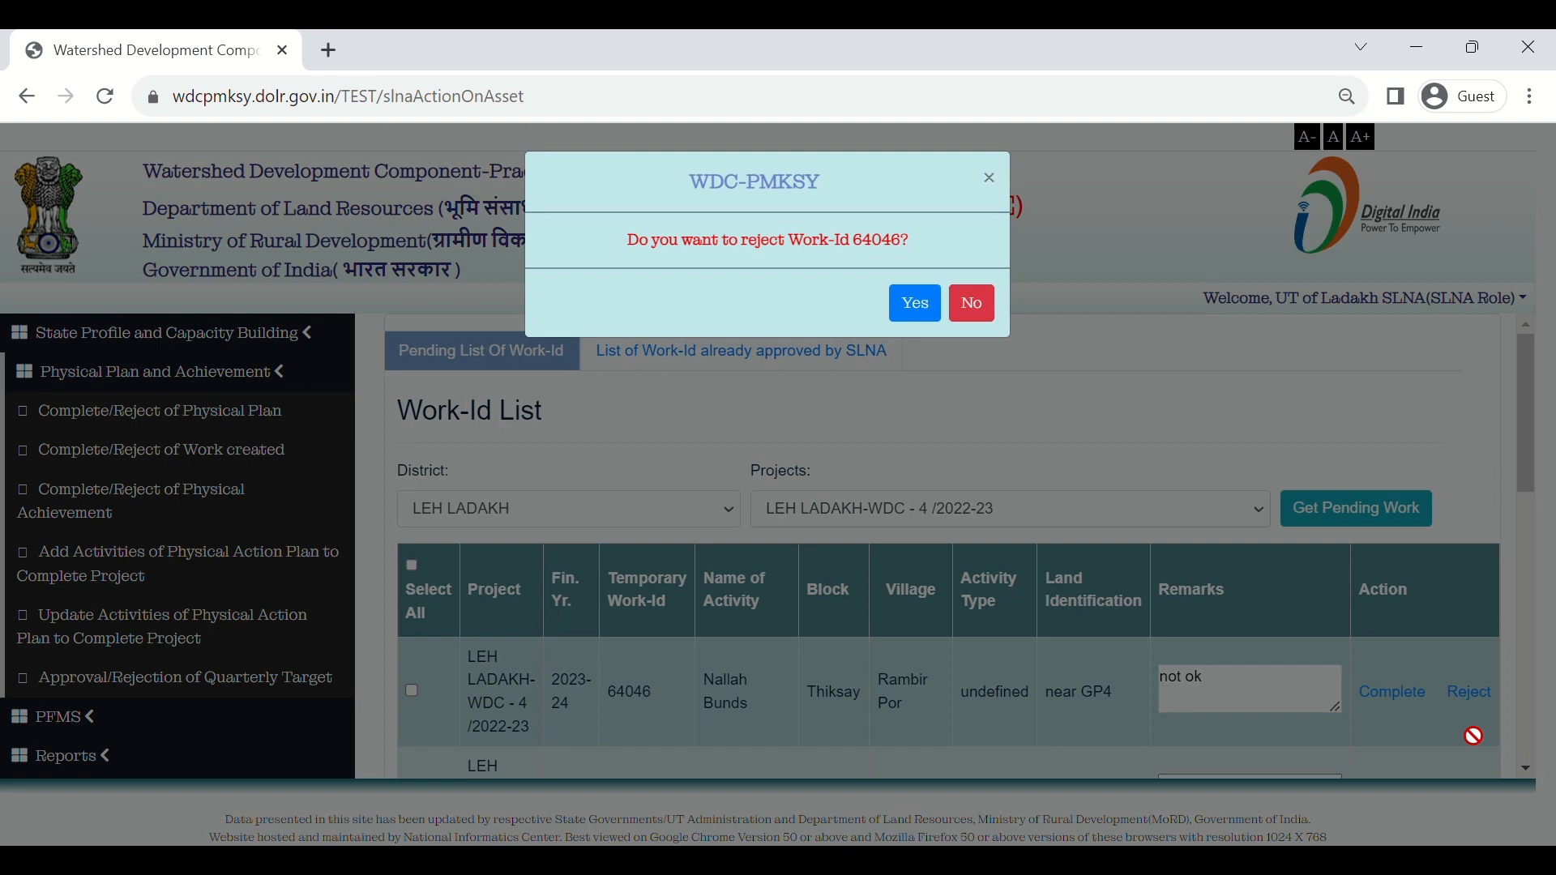
pyautogui.click(917, 305)
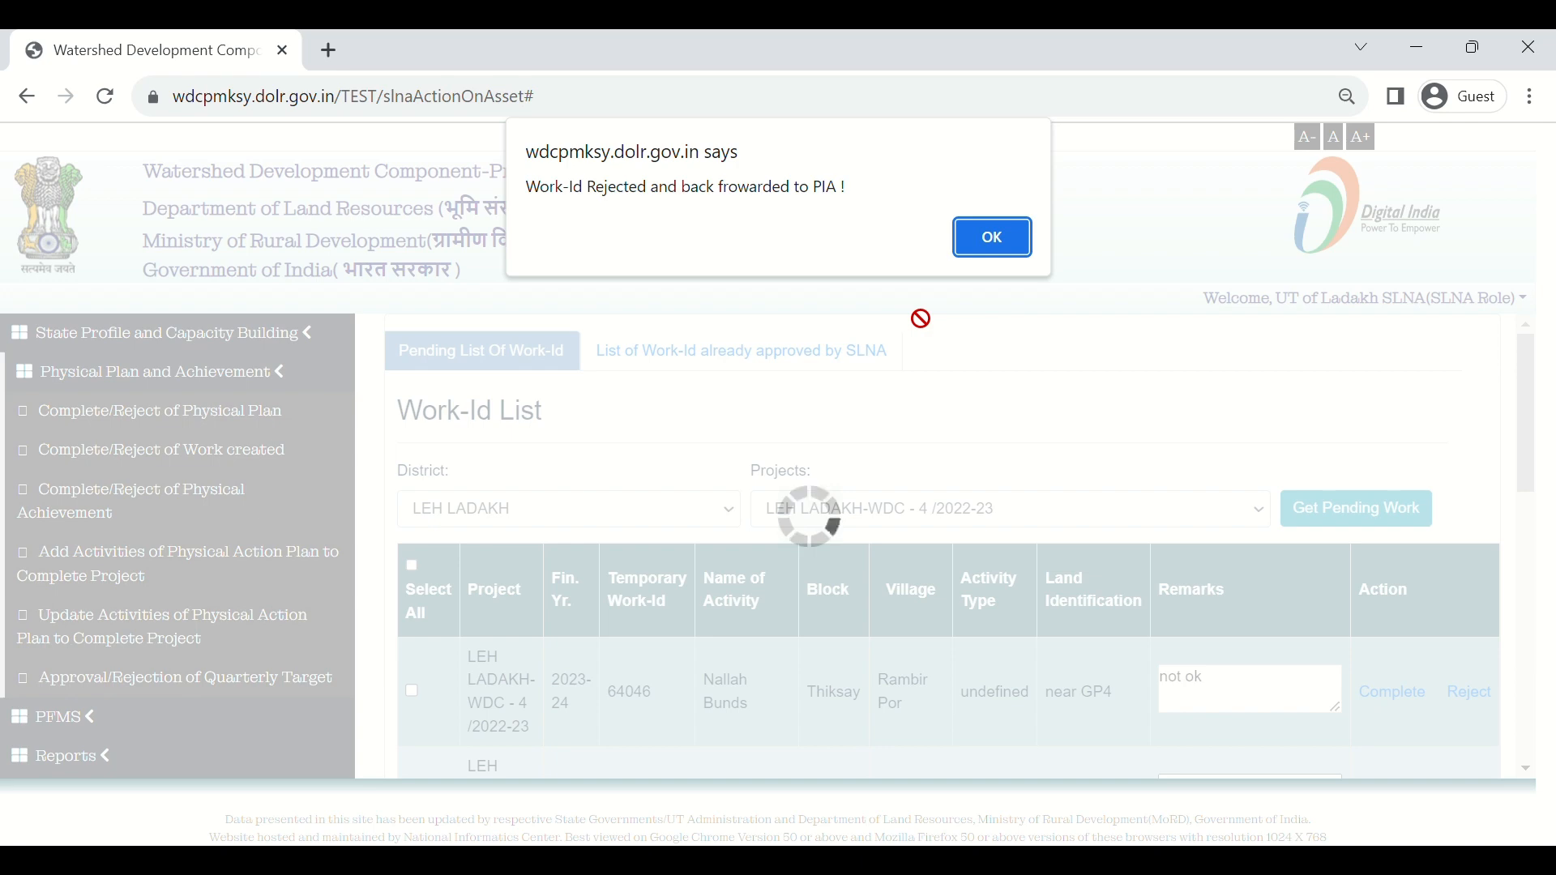
pyautogui.click(990, 238)
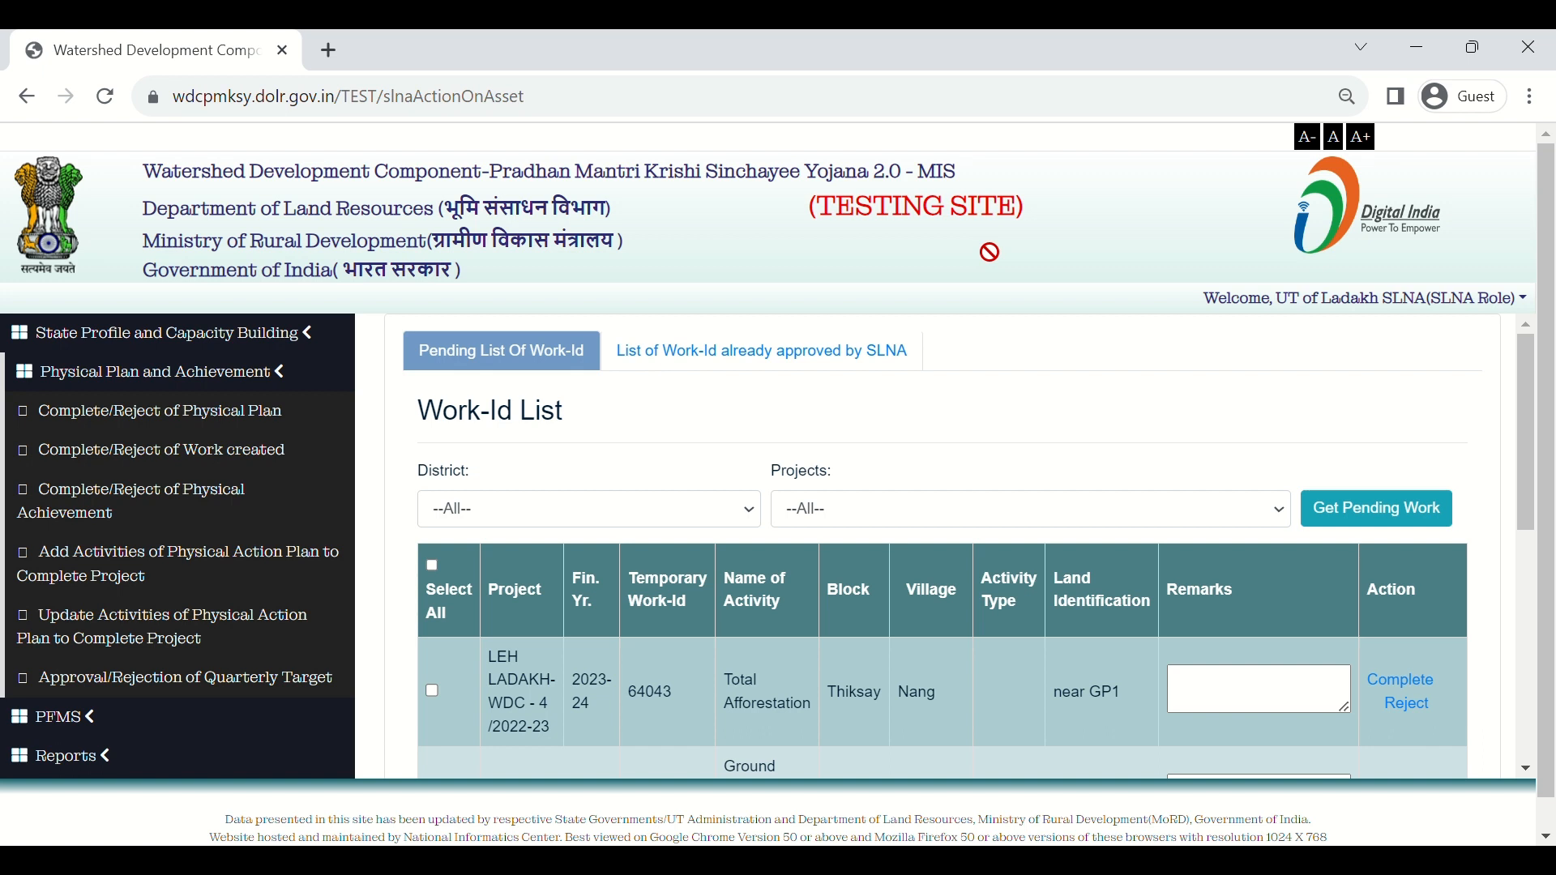
# Get the pending works for district LEH LADAKH and project LEH LADAKH-WDC - 4 /2022-23 again
pyautogui.scroll(-1, 990, 252)
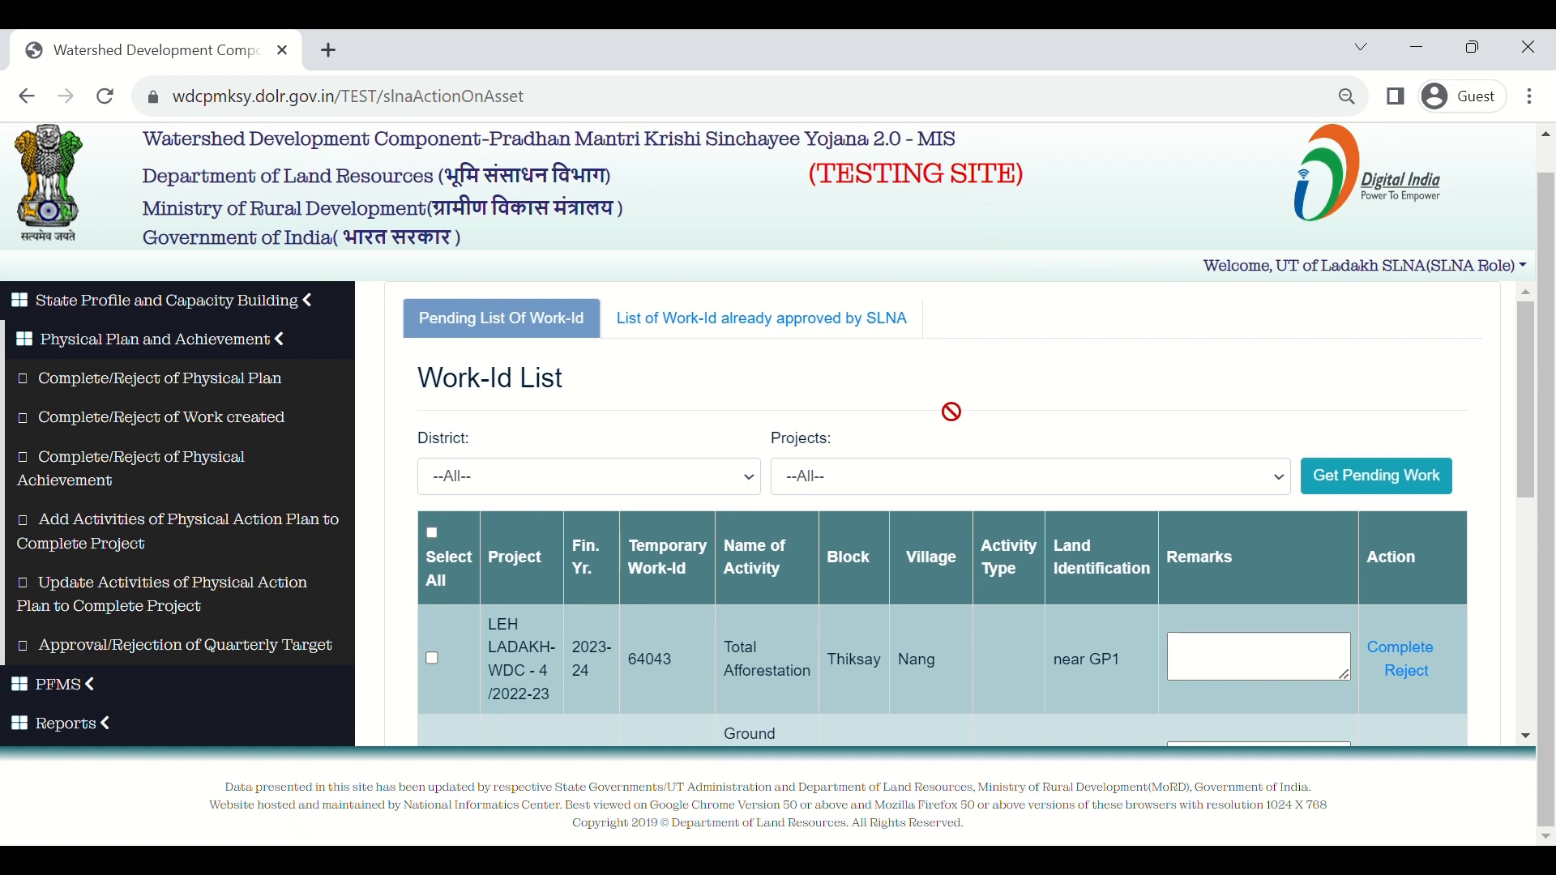
pyautogui.click(655, 484)
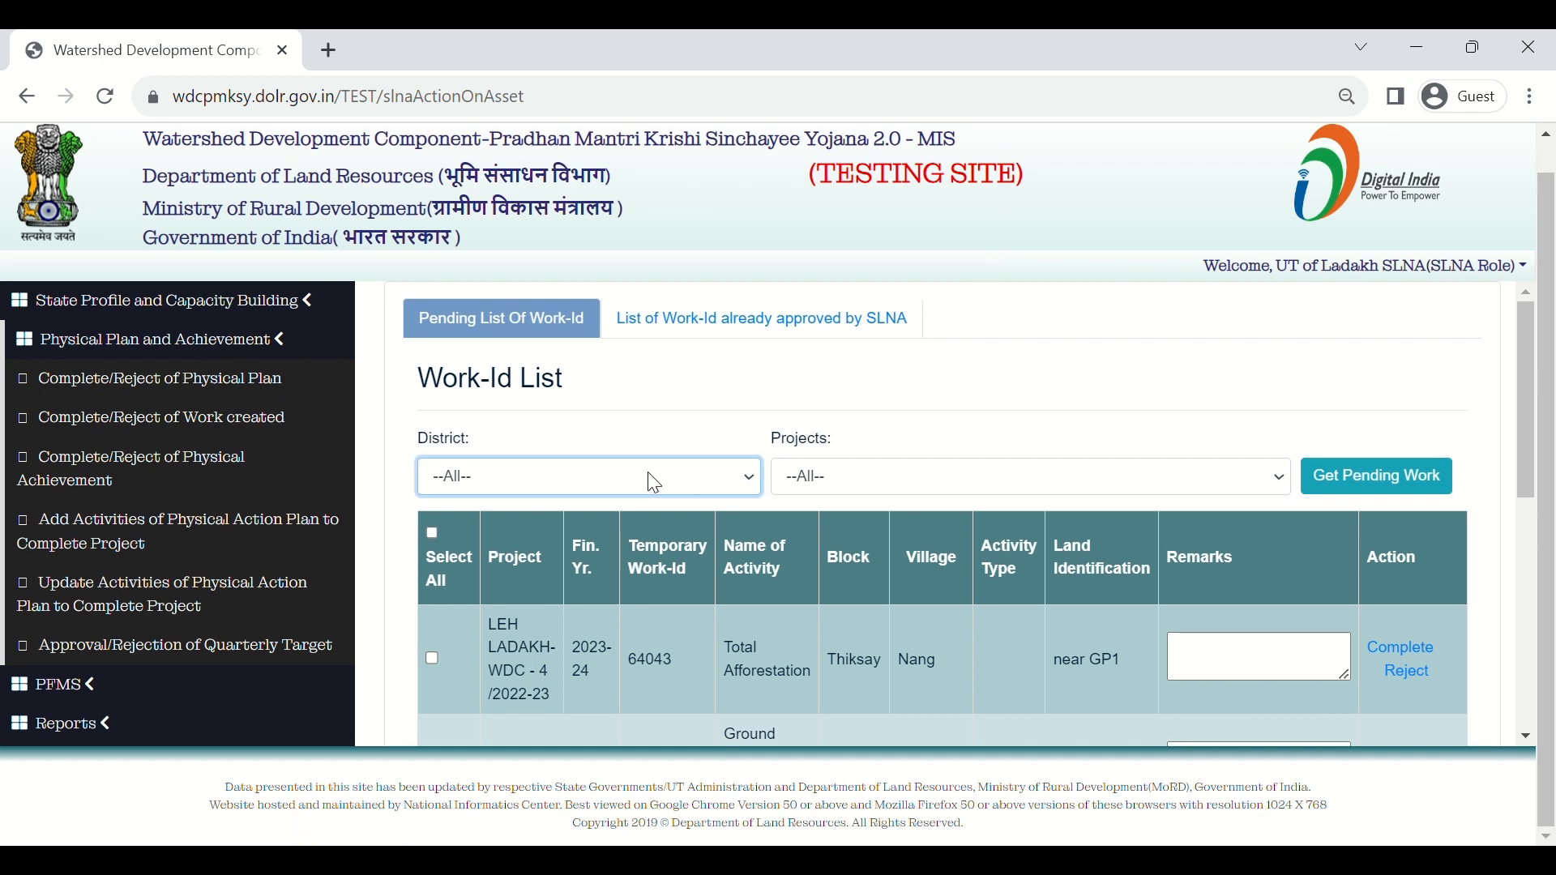
pyautogui.click(673, 542)
pyautogui.click(867, 482)
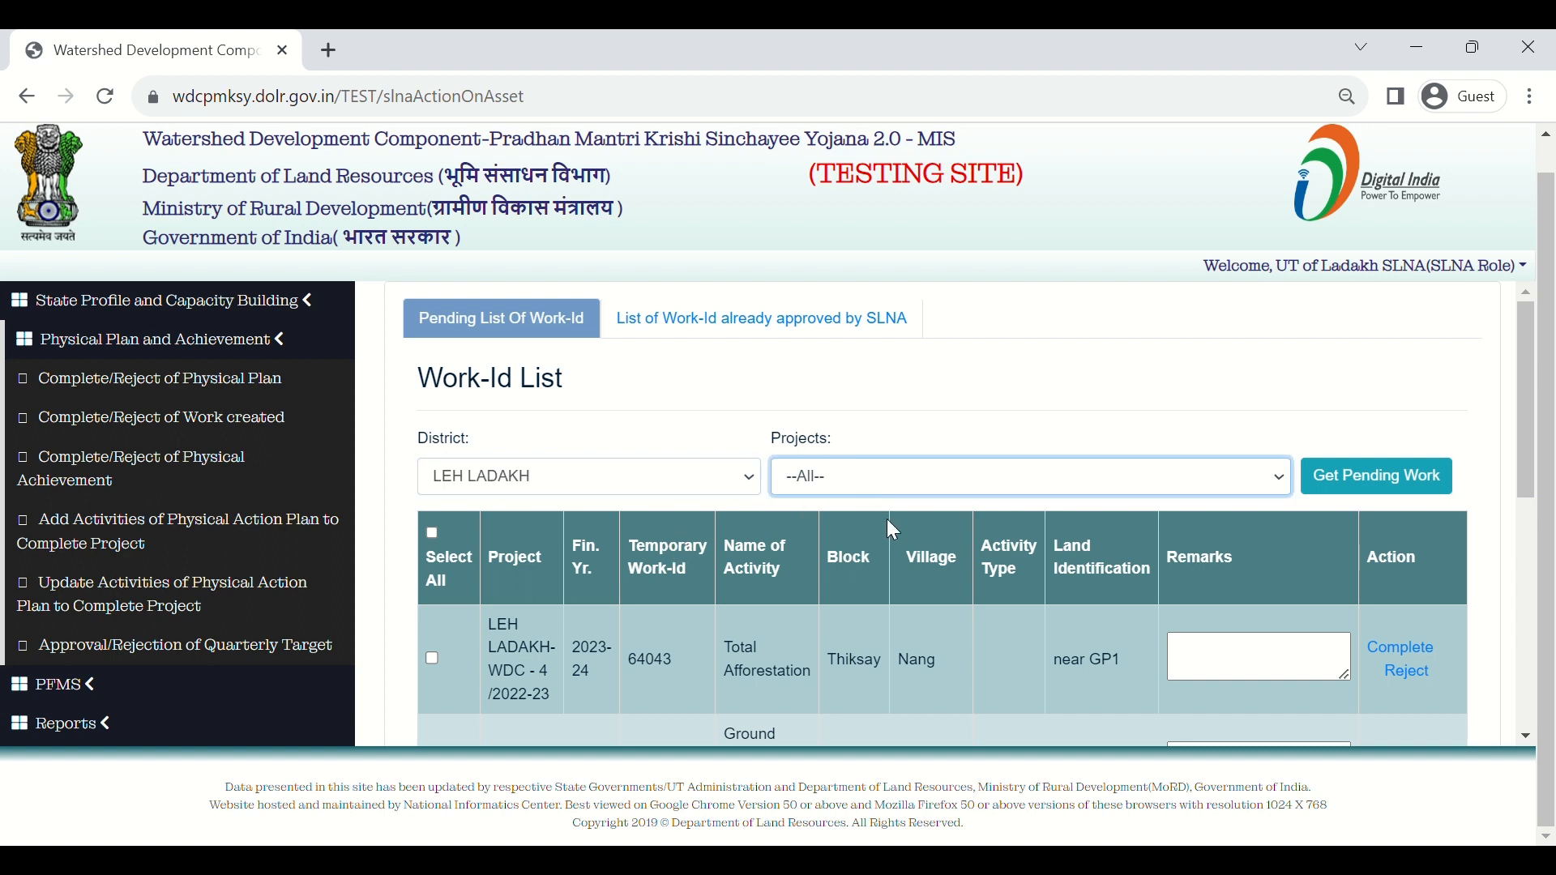
pyautogui.press('Down')
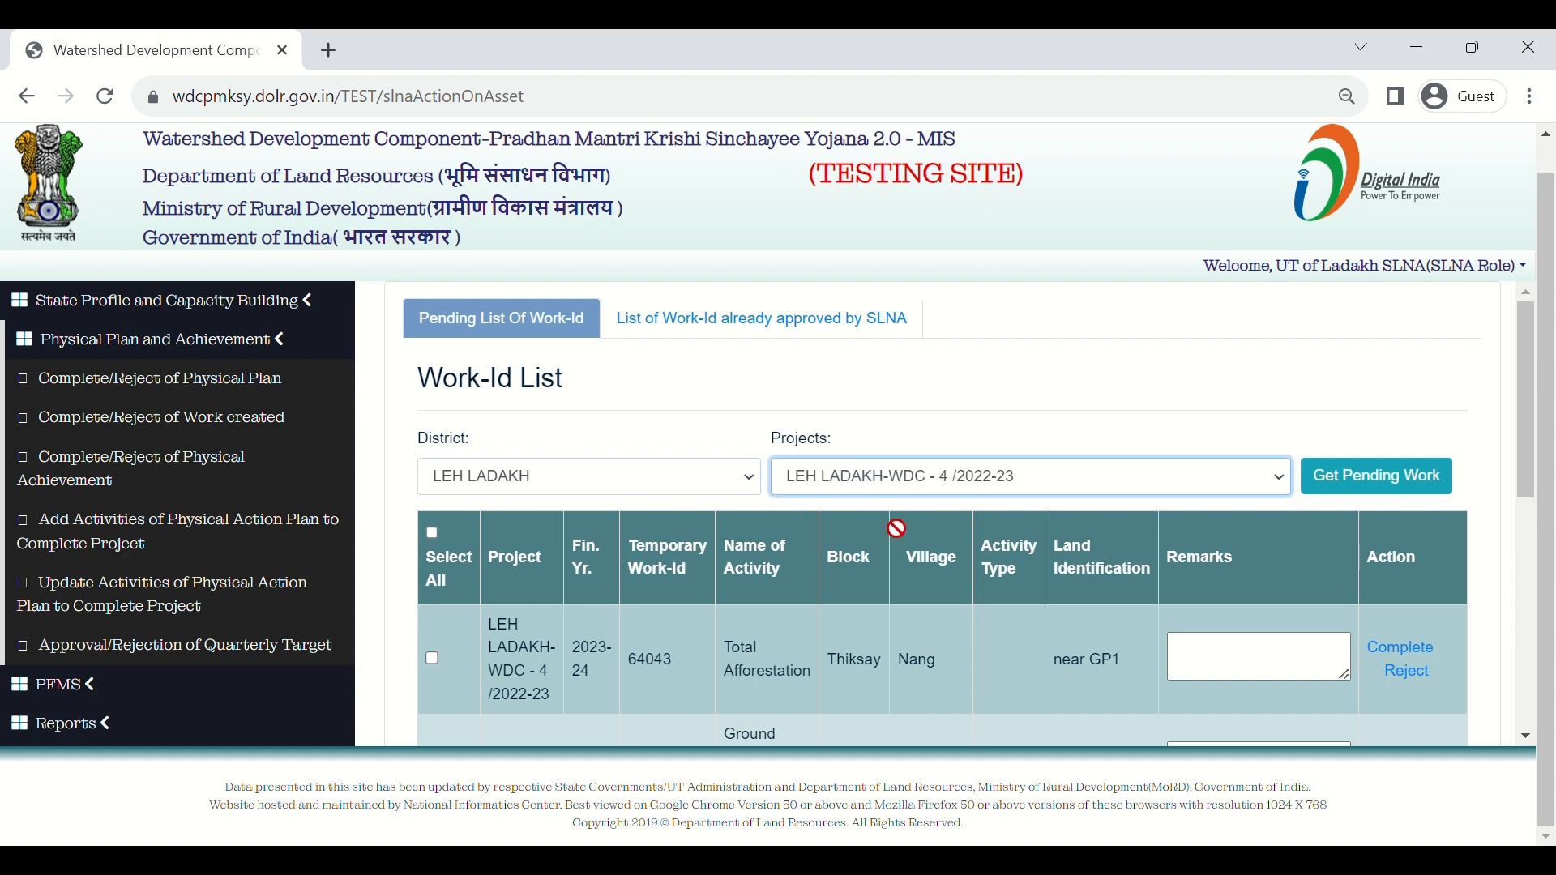
pyautogui.click(1371, 484)
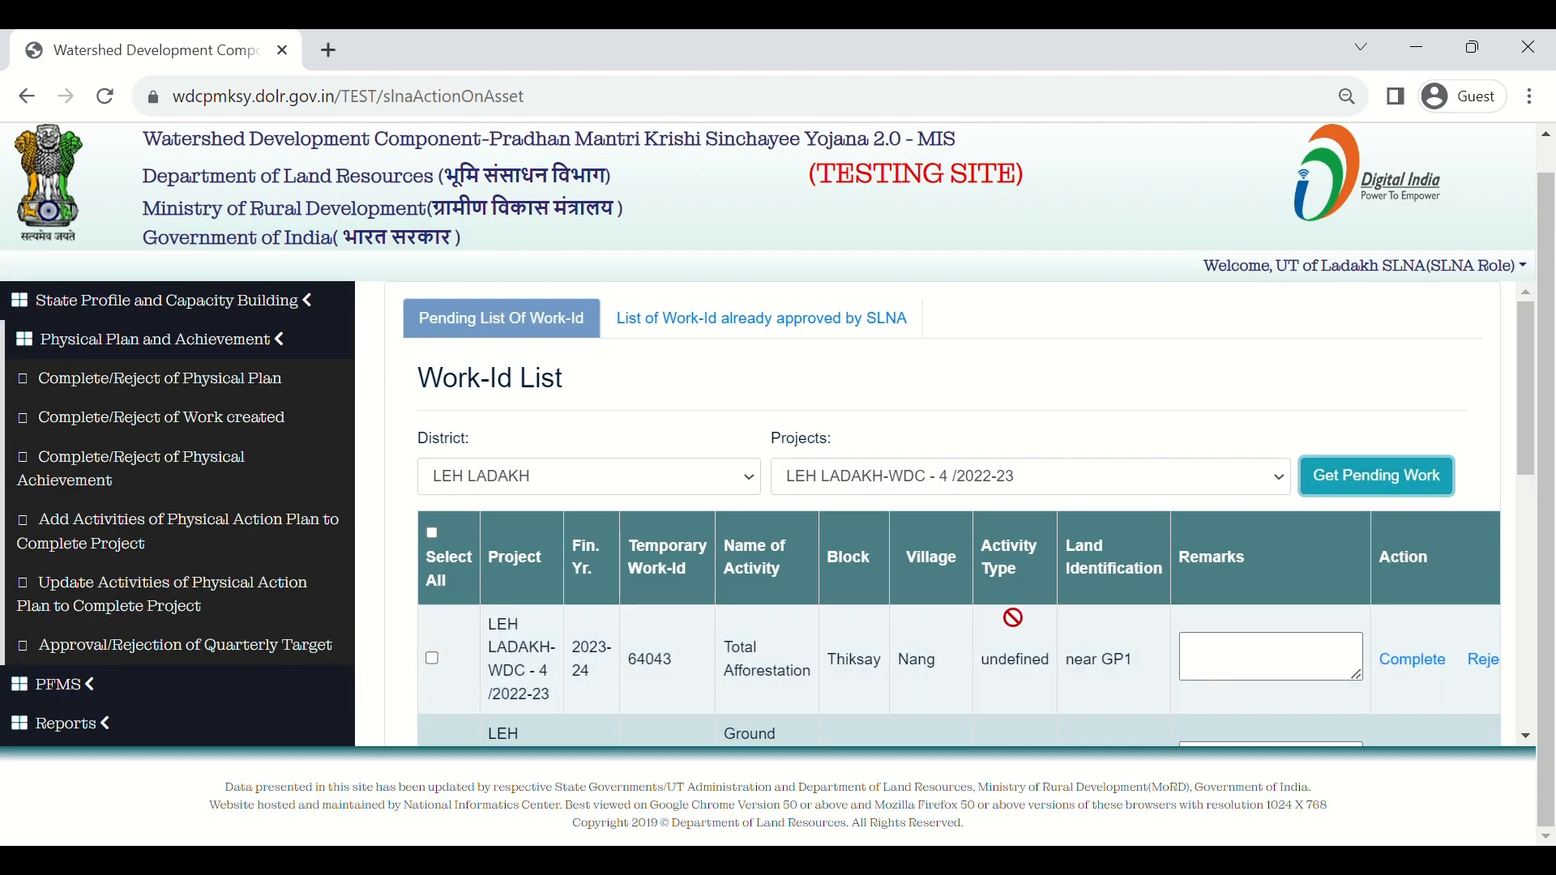
# Complete only the Total Afforestation work in Nang village, temporary work ID 64043, and confirm the completion
pyautogui.scroll(-6, 1013, 617)
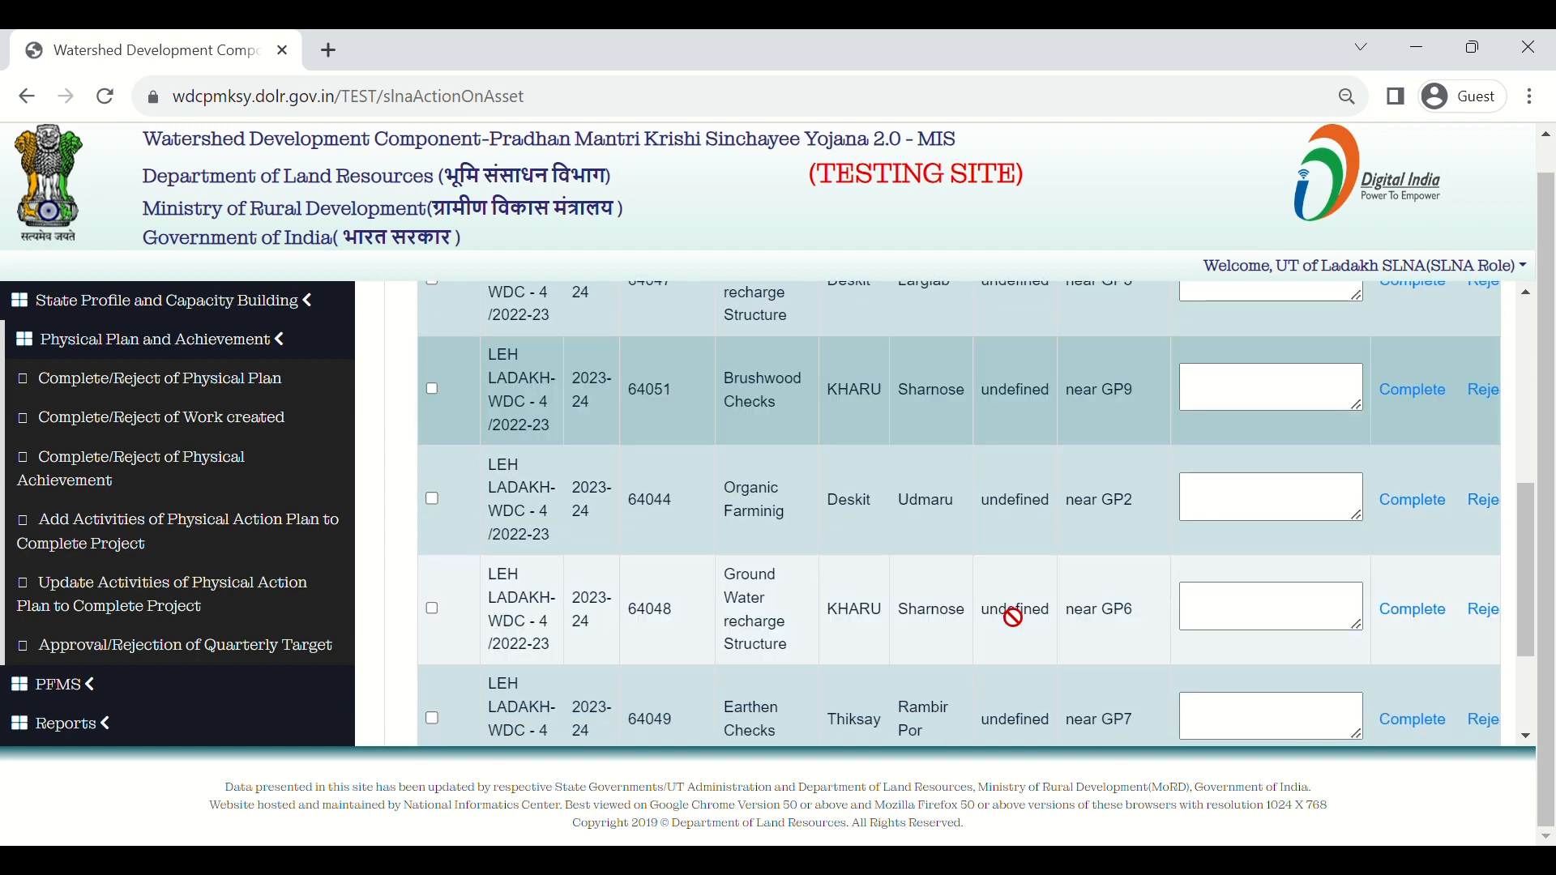
pyautogui.scroll(-2, 1013, 618)
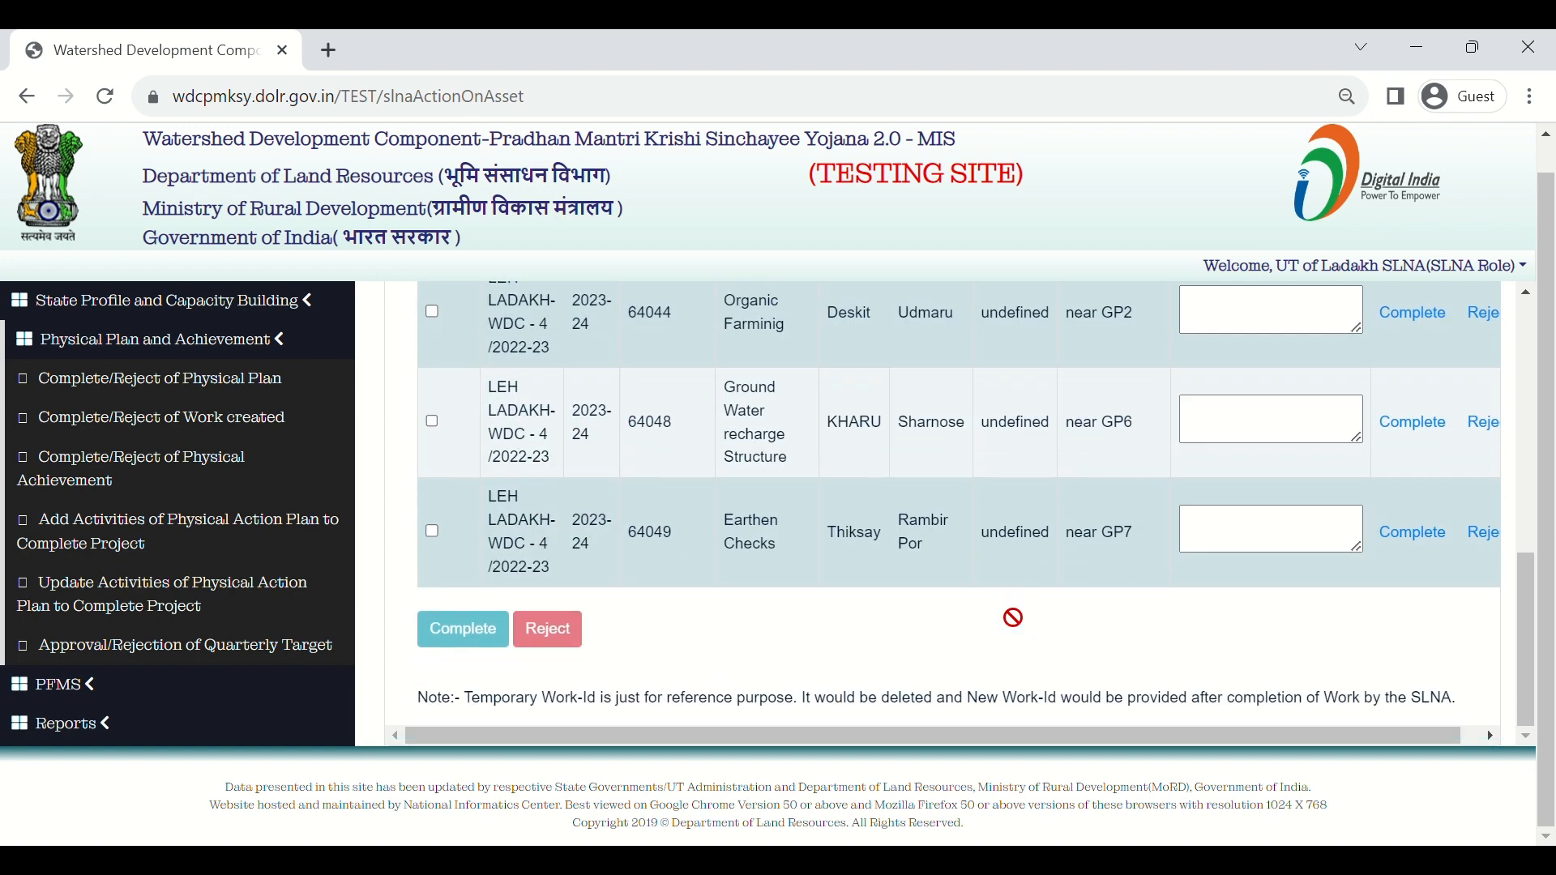
pyautogui.scroll(4, 1013, 618)
pyautogui.scroll(1, 1013, 618)
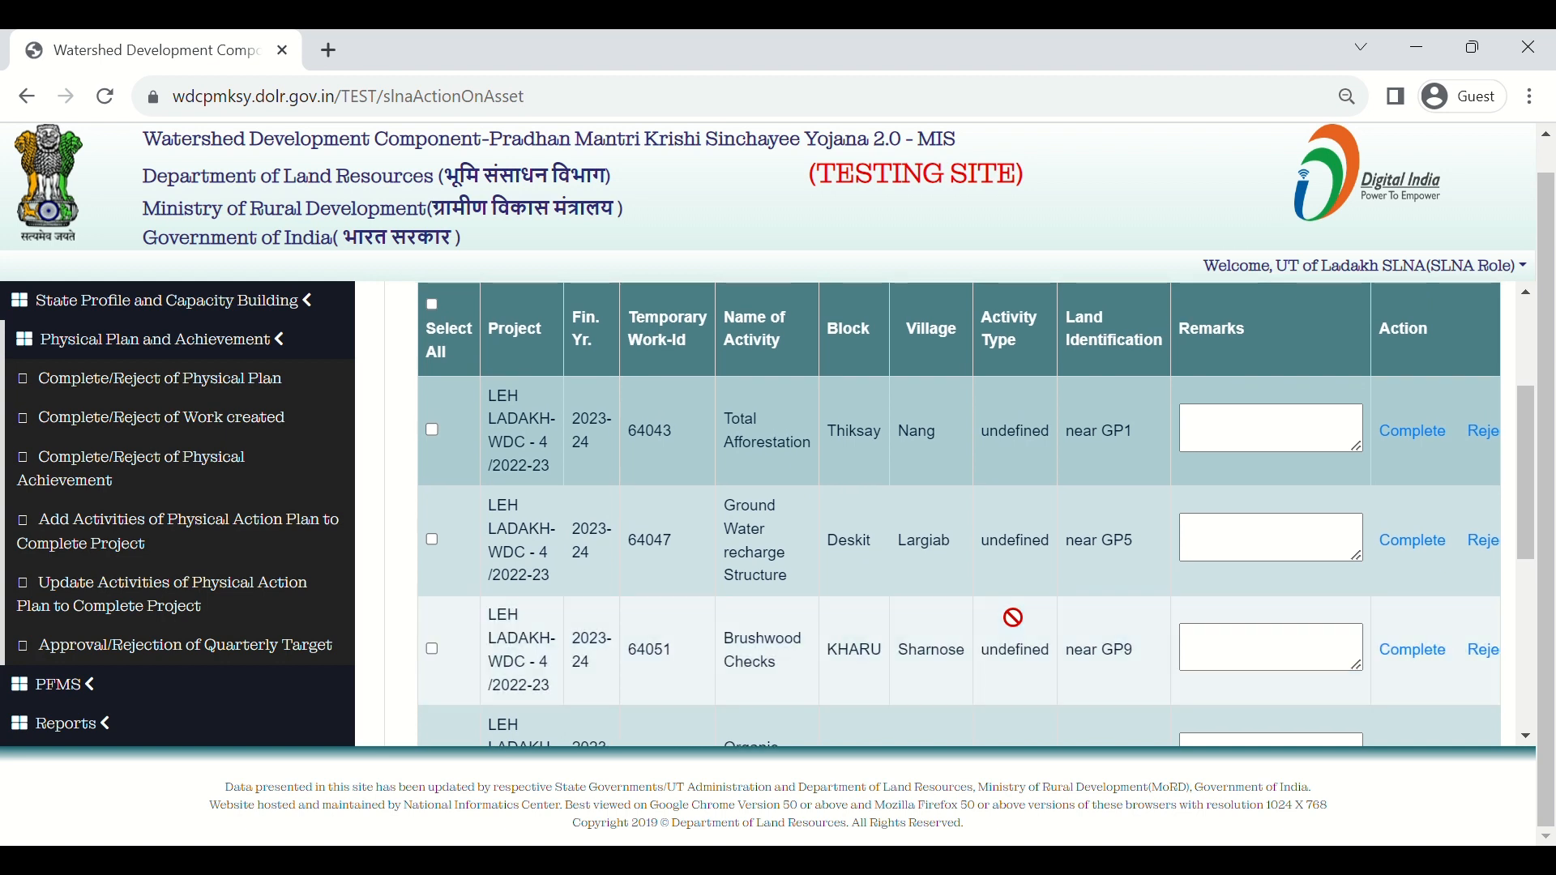
pyautogui.click(1423, 440)
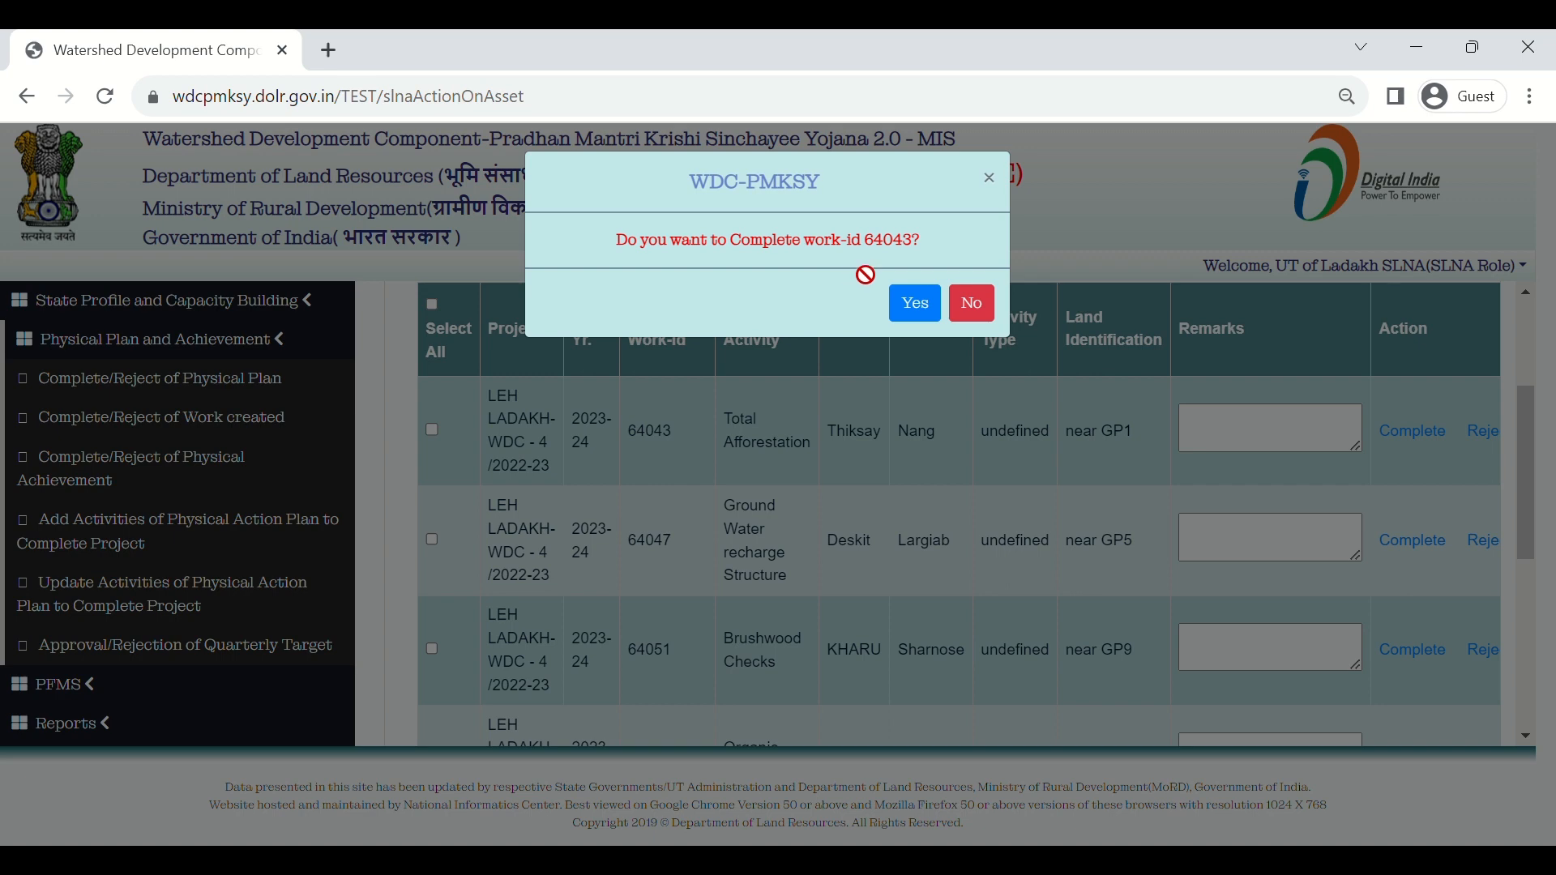
pyautogui.click(932, 314)
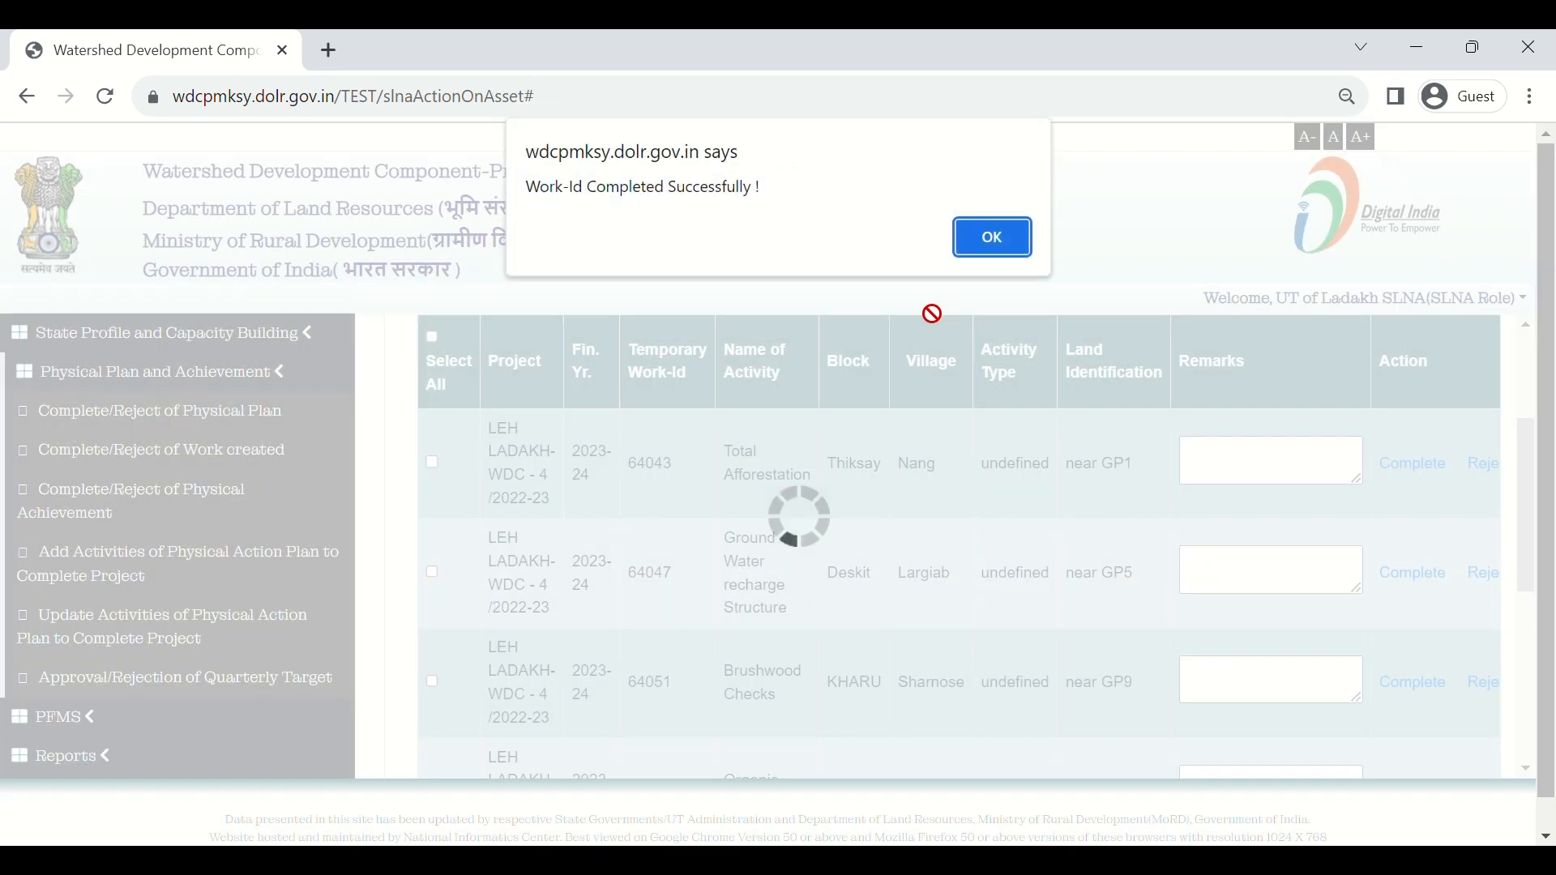
pyautogui.click(994, 238)
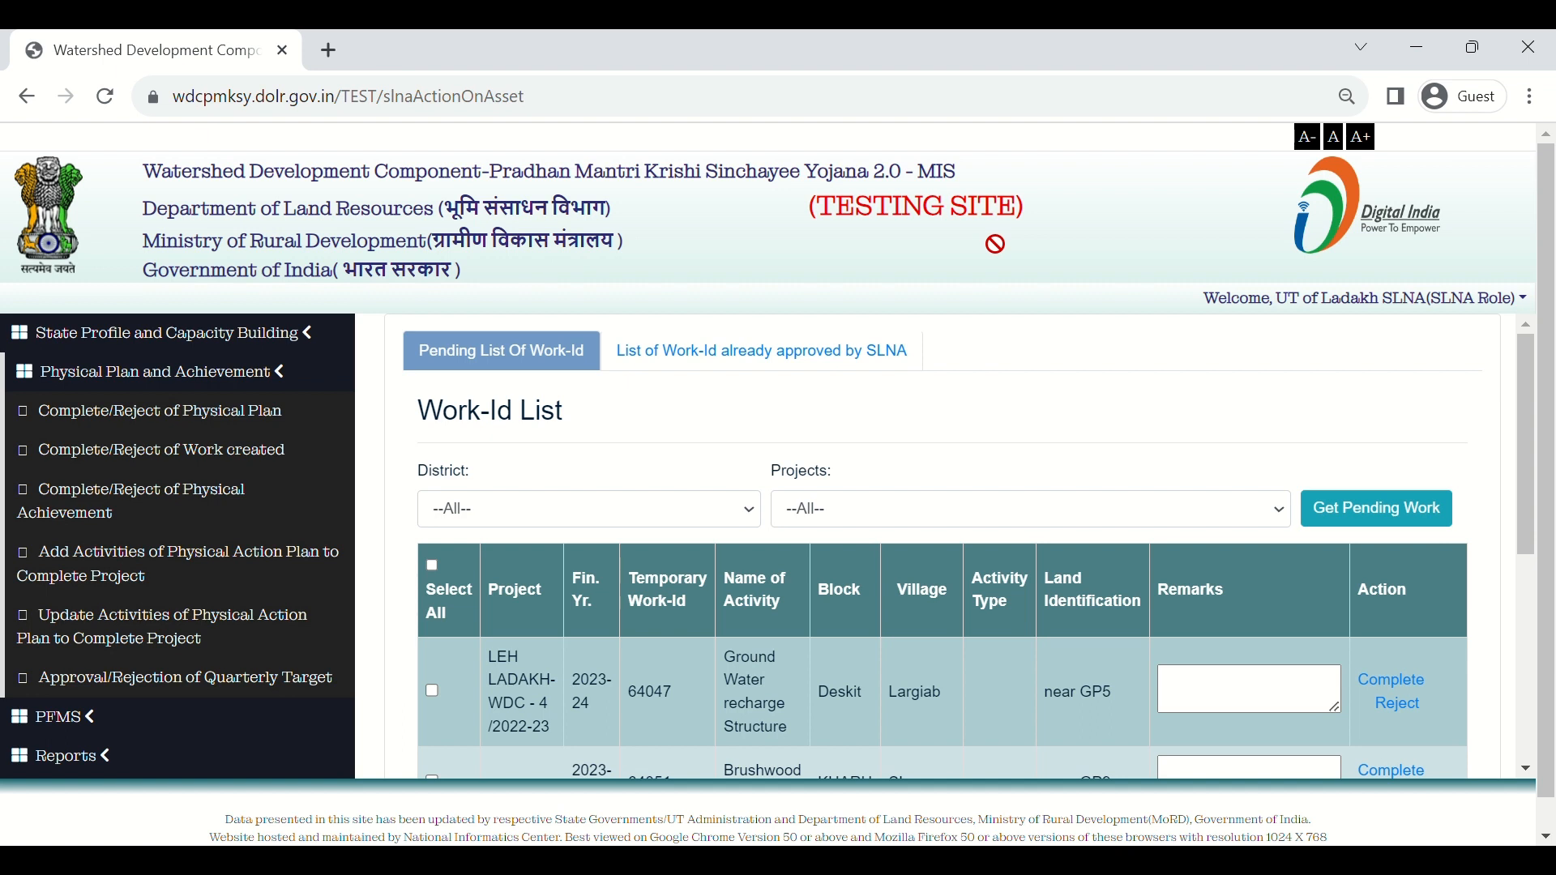
# List the remaining pending works by choosing district LEH LADAKH and project LEH LADAKH-WDC - 4 /2022-23
pyautogui.click(683, 508)
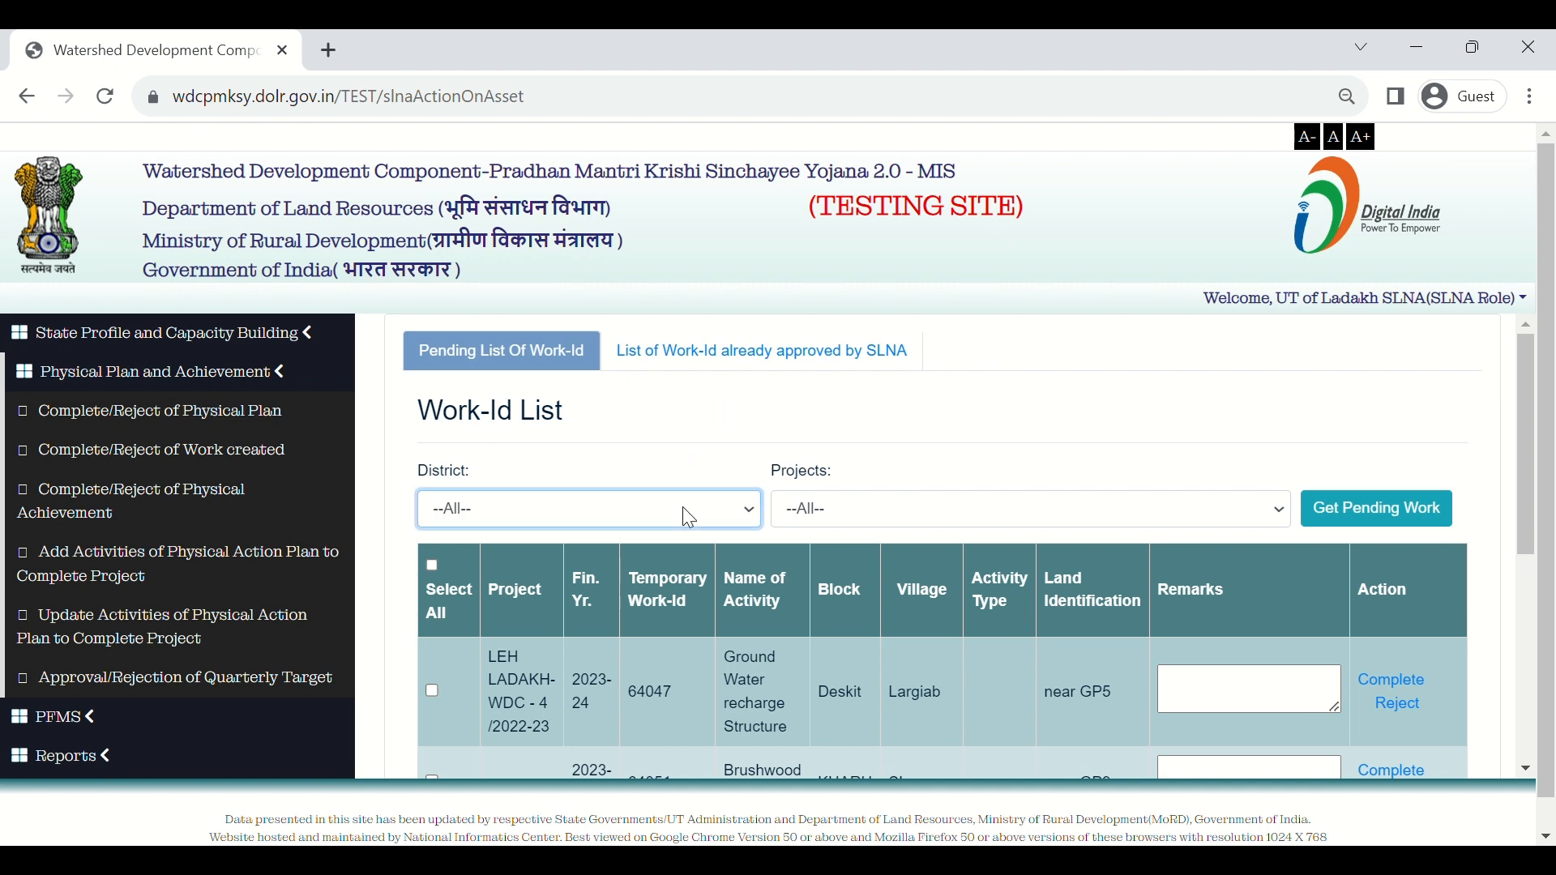
pyautogui.click(679, 586)
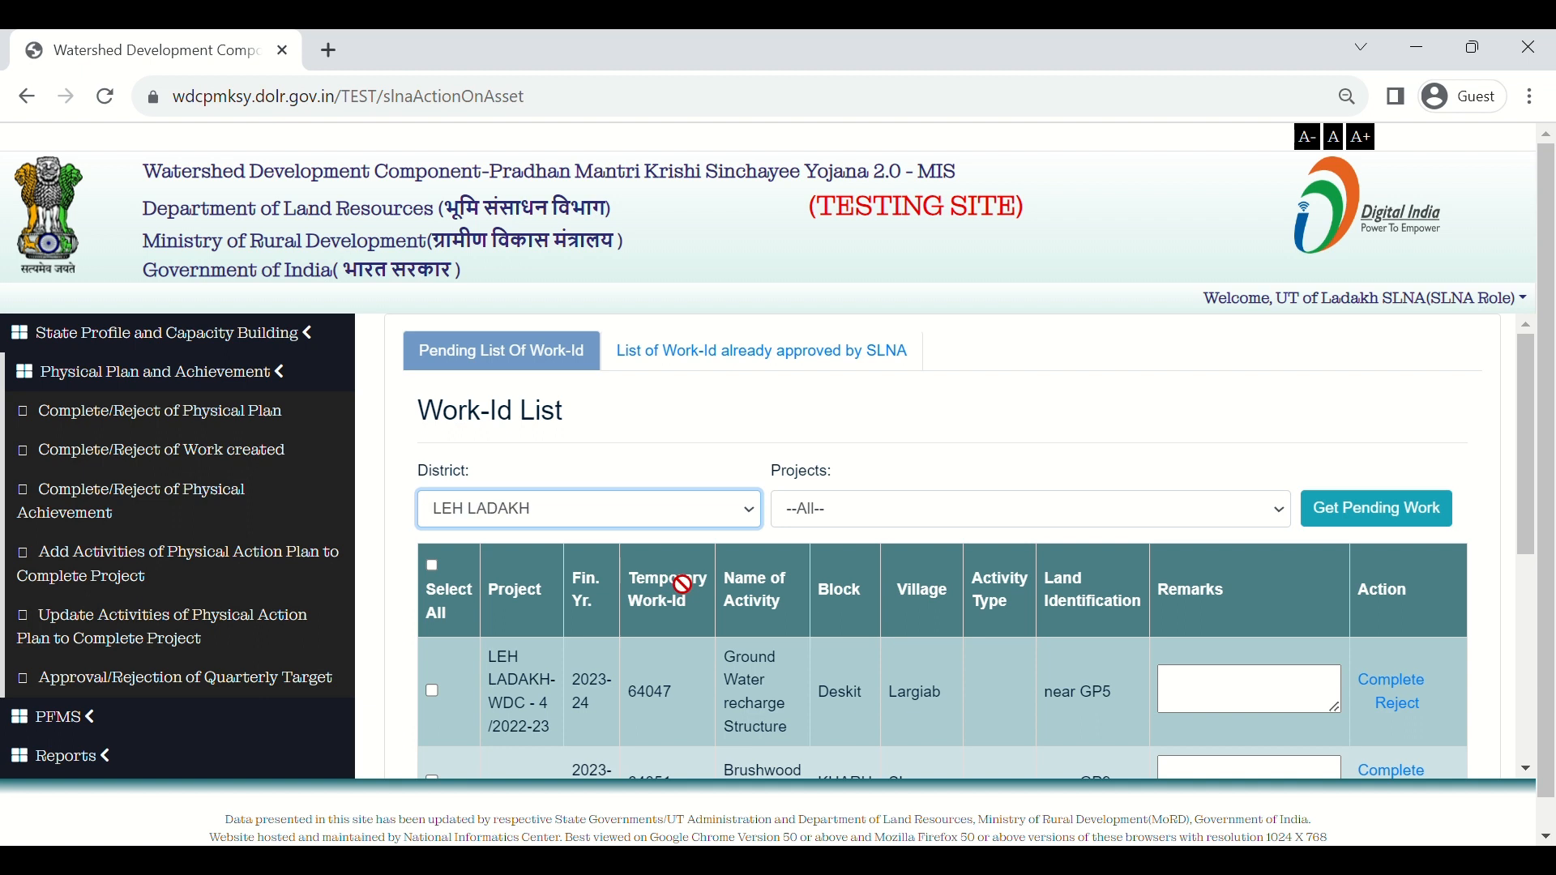
pyautogui.click(855, 517)
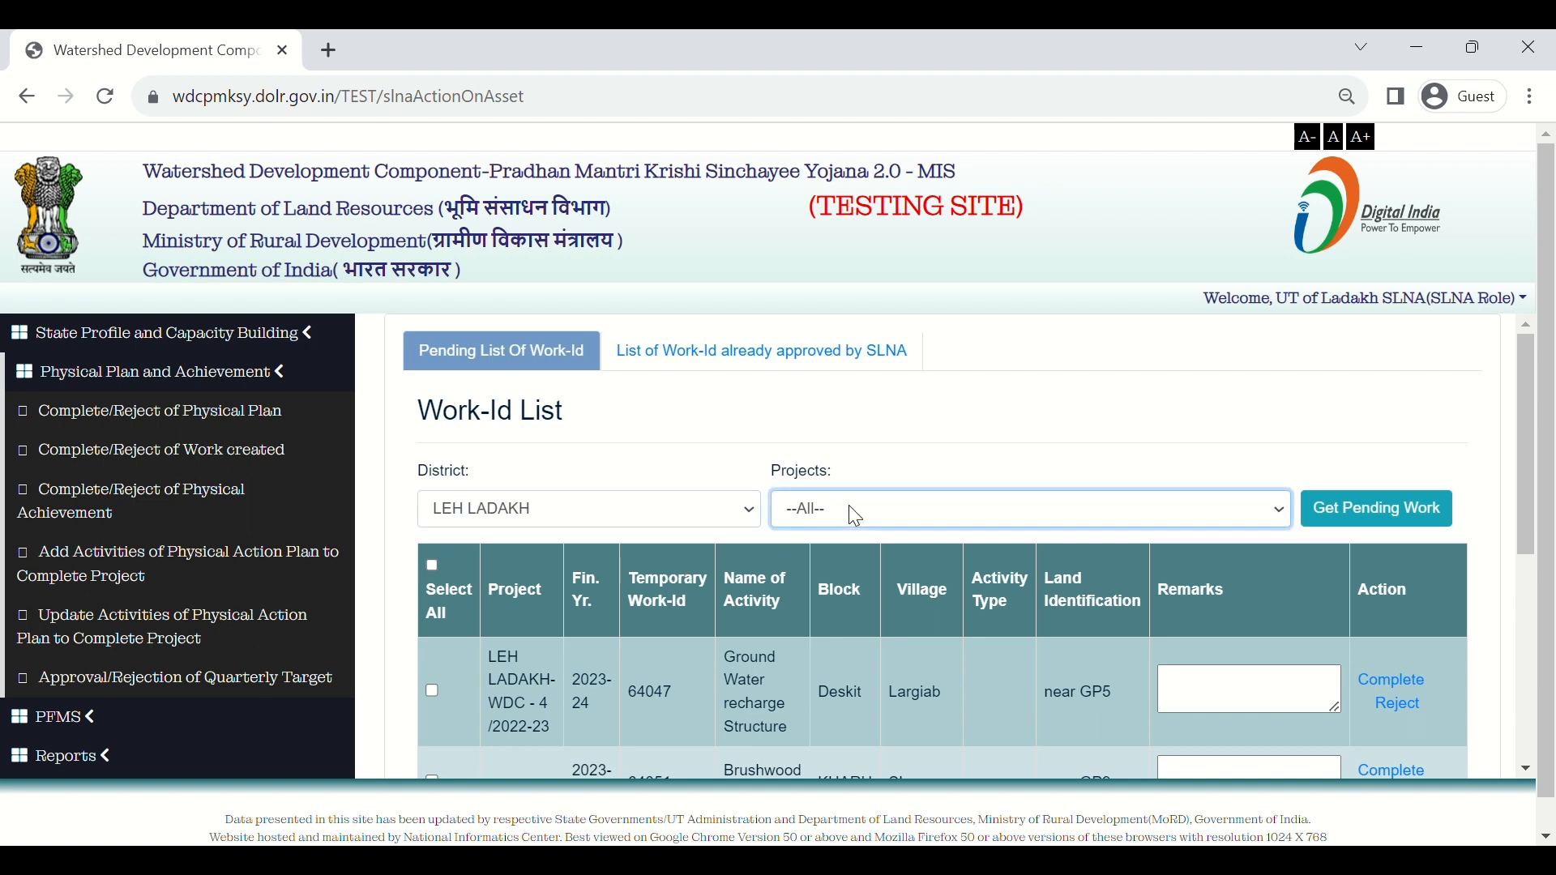
pyautogui.click(865, 558)
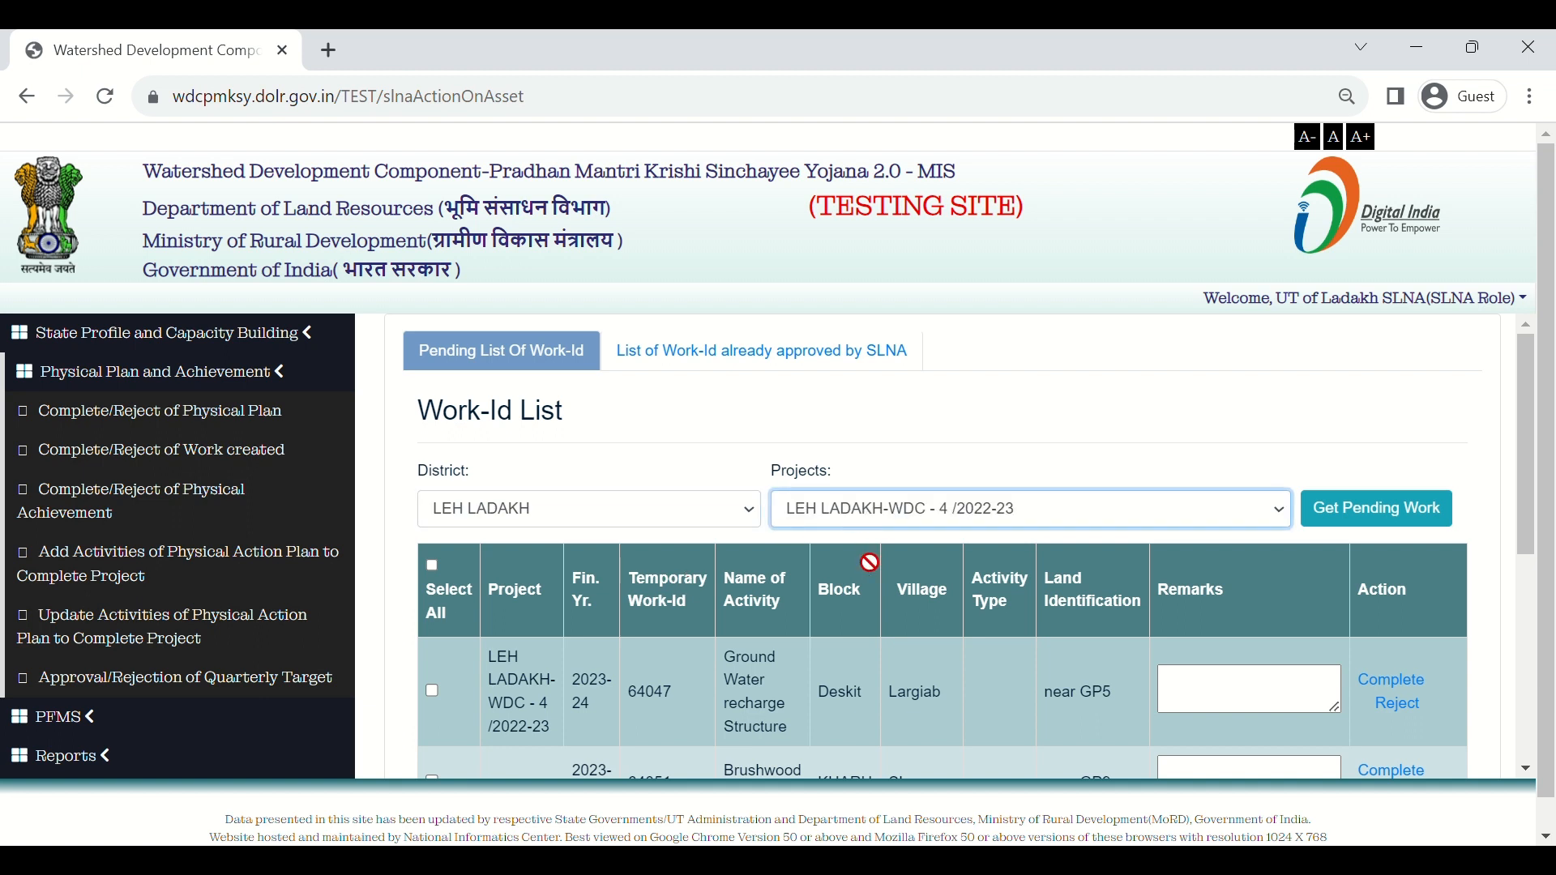
pyautogui.click(1405, 509)
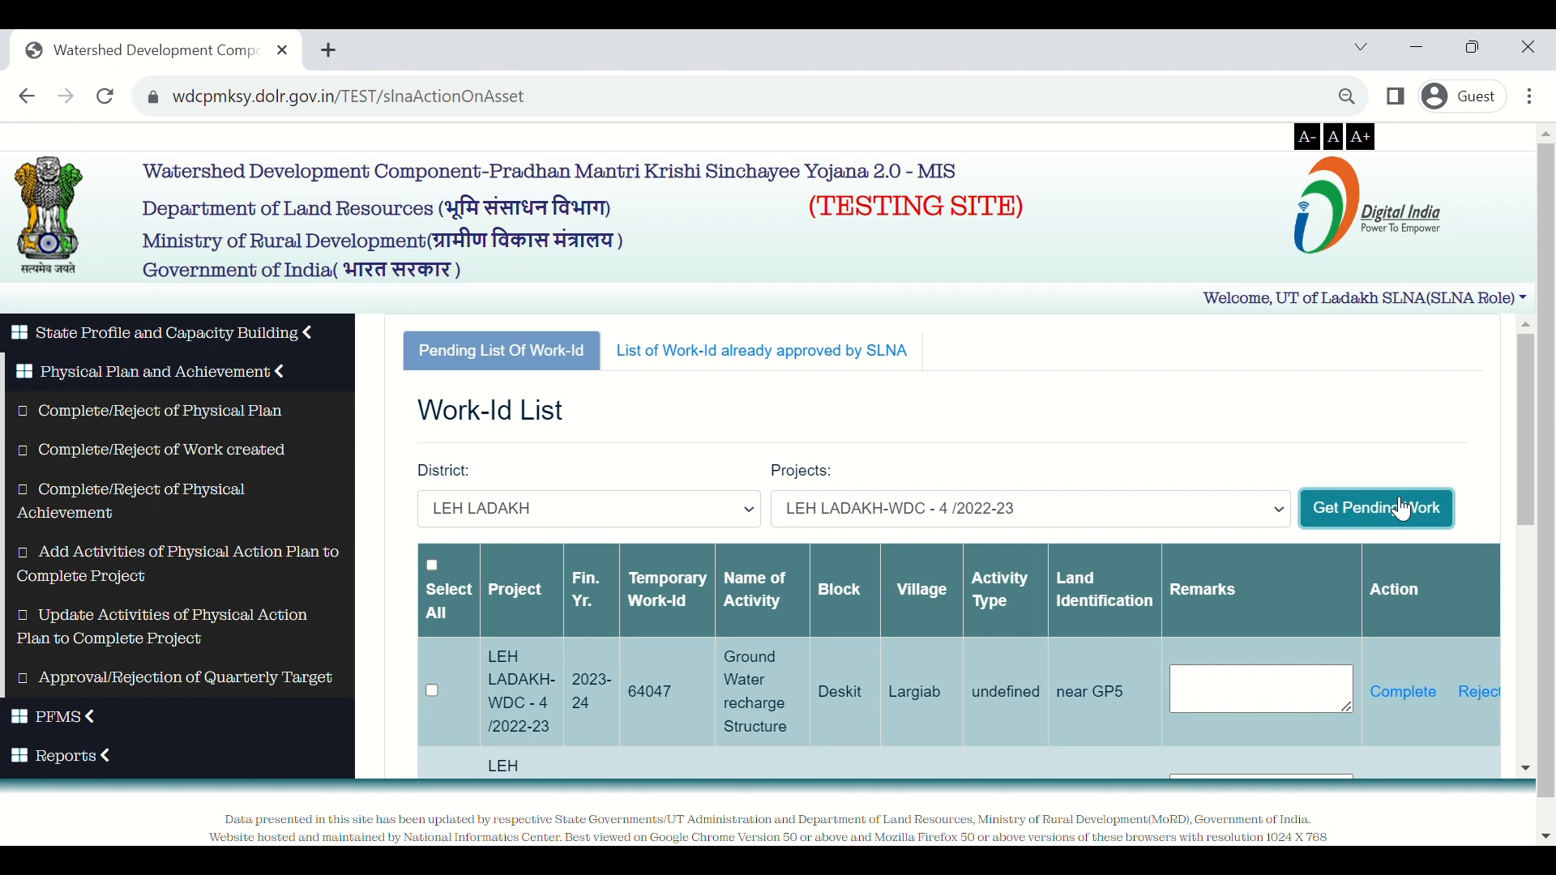
# Select all remaining pending works of project LEH LADAKH-WDC - 4 /2022-23, complete them together and confirm the completion
pyautogui.scroll(-3, 985, 712)
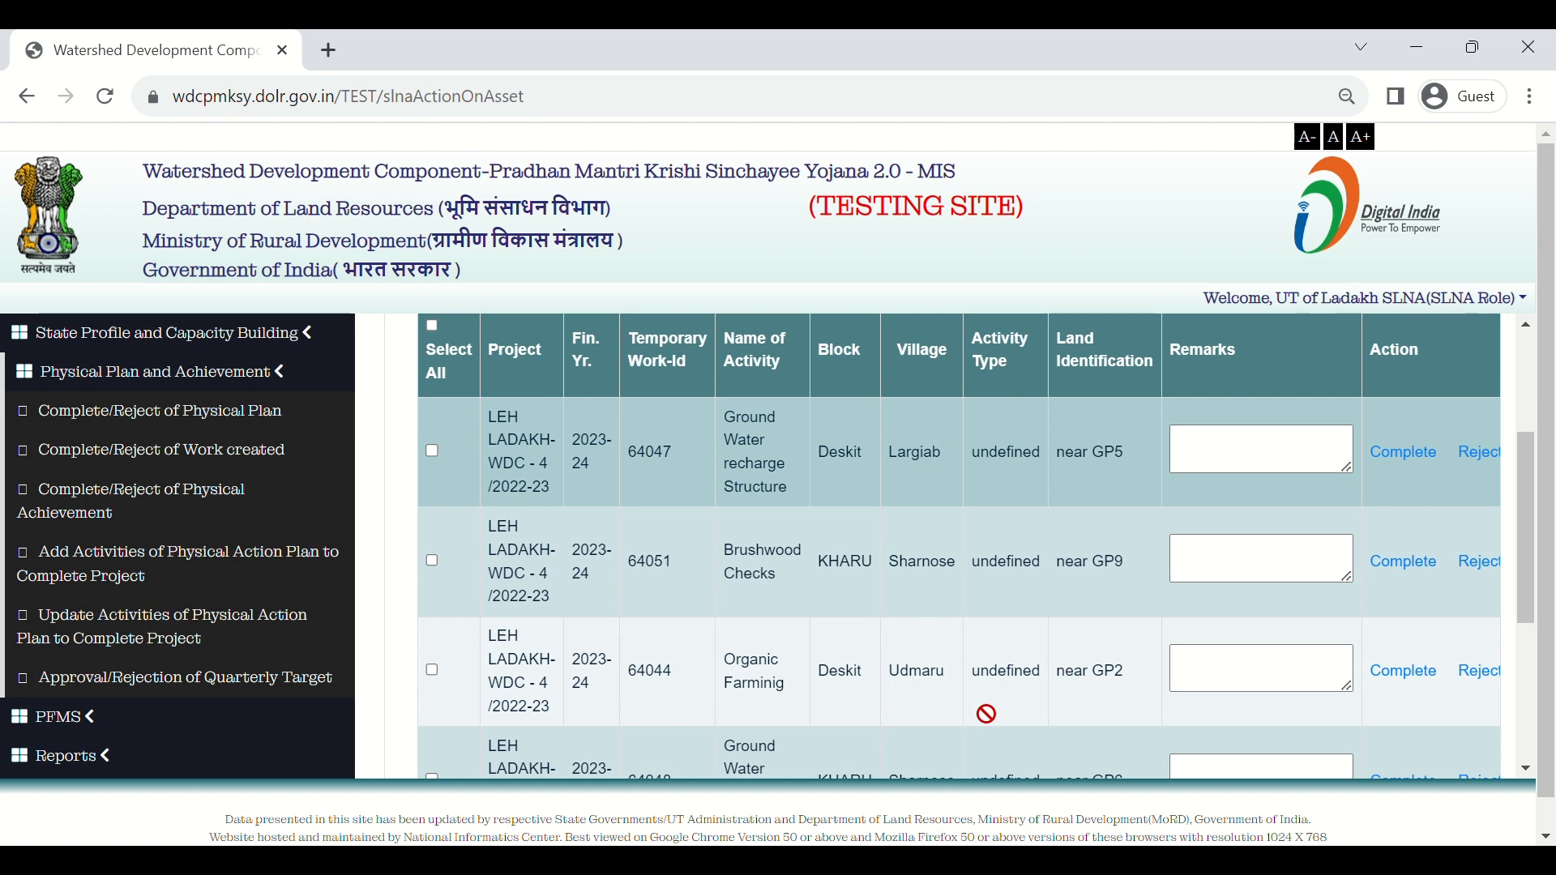
pyautogui.scroll(-3, 738, 646)
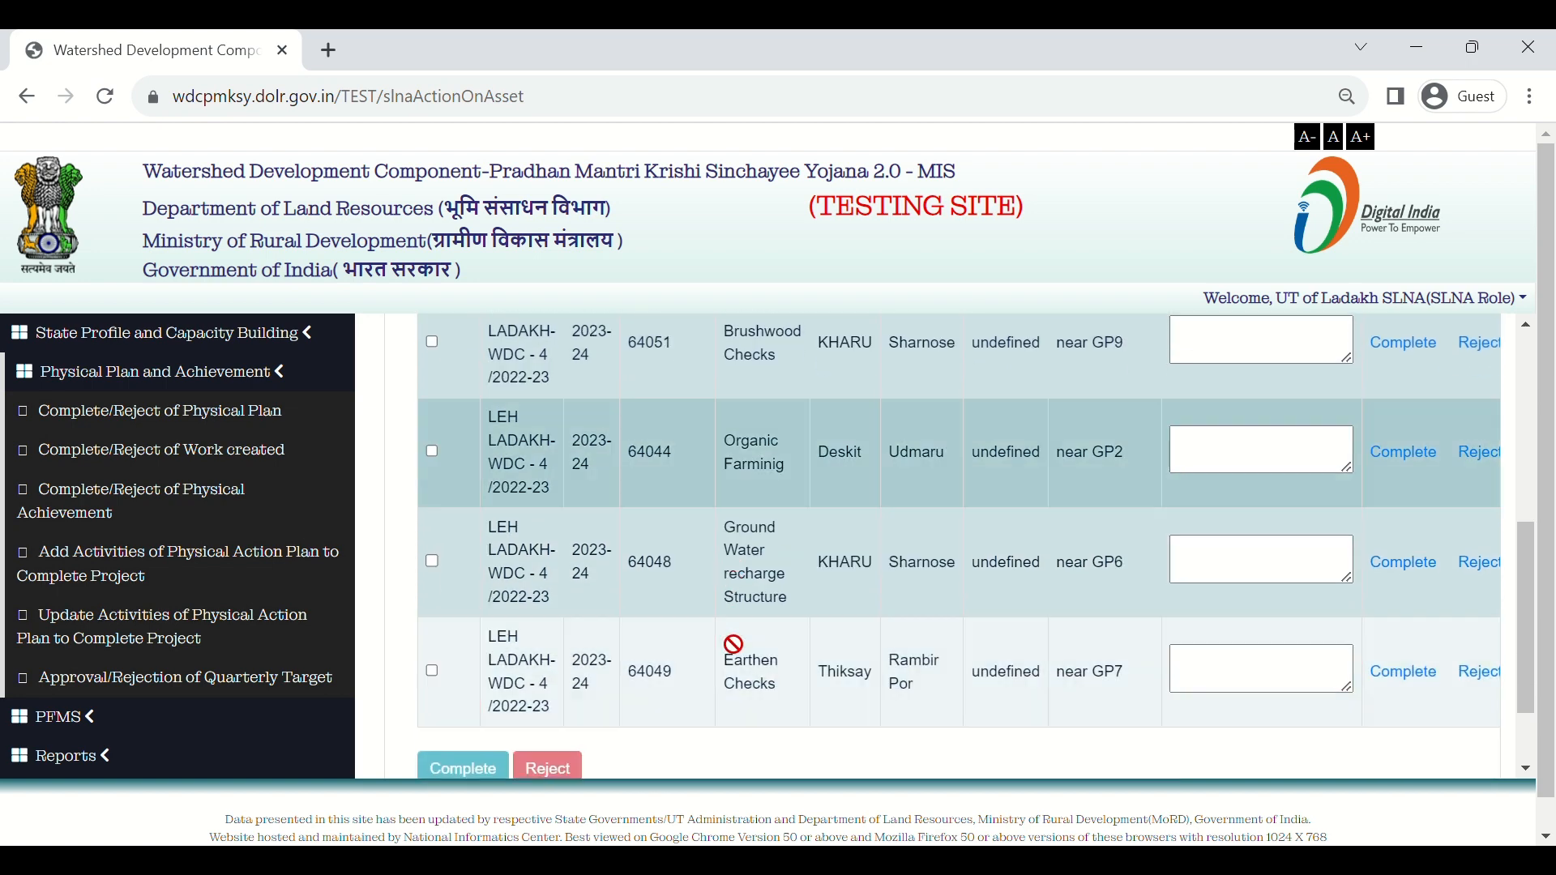
pyautogui.scroll(6, 734, 645)
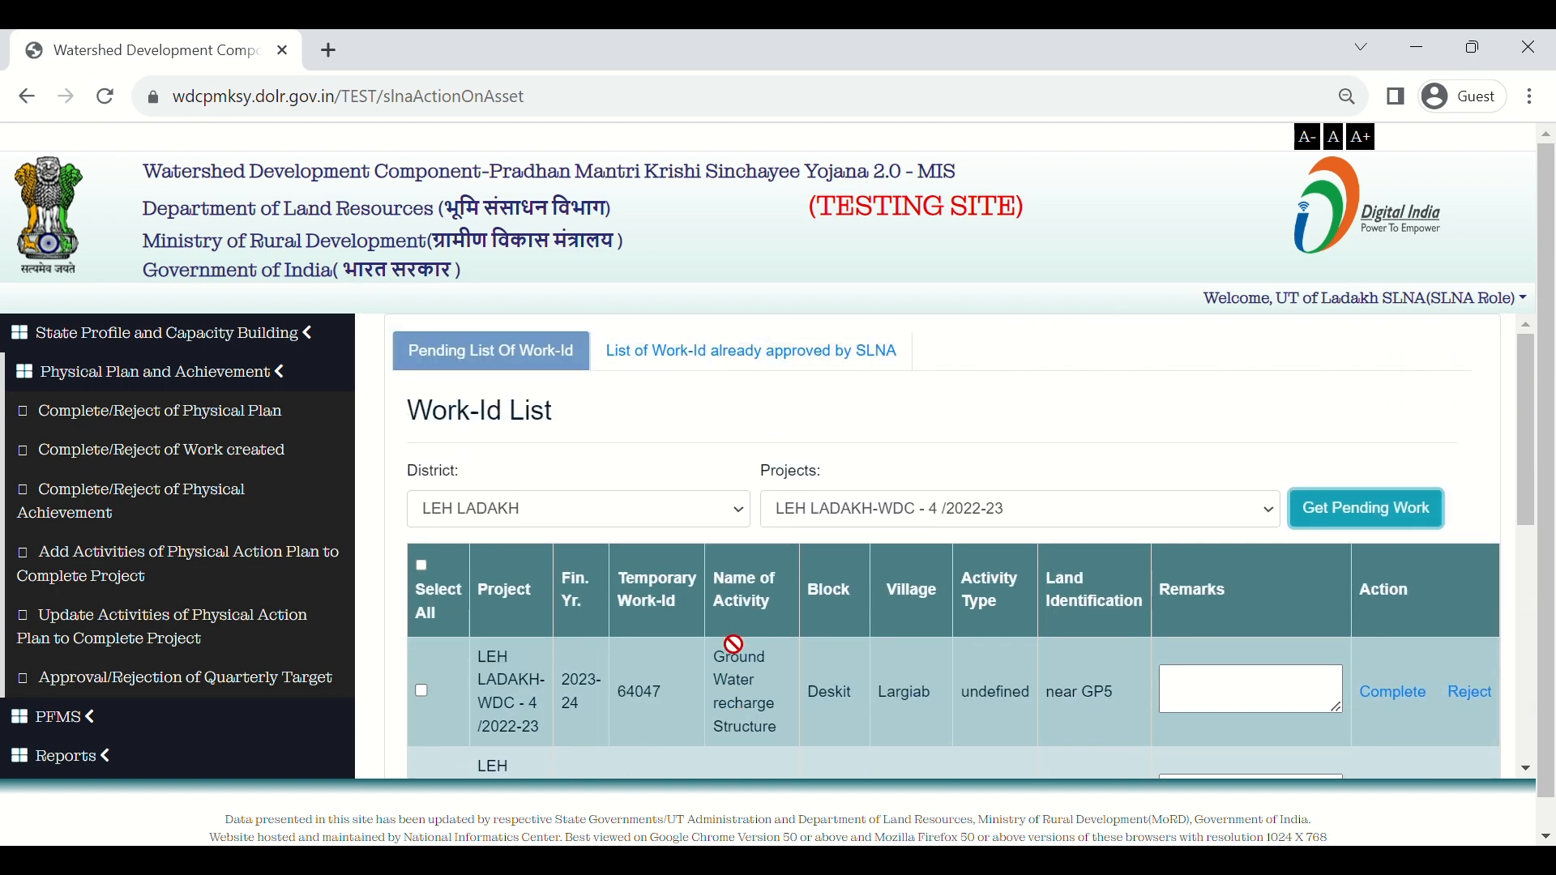
pyautogui.click(418, 564)
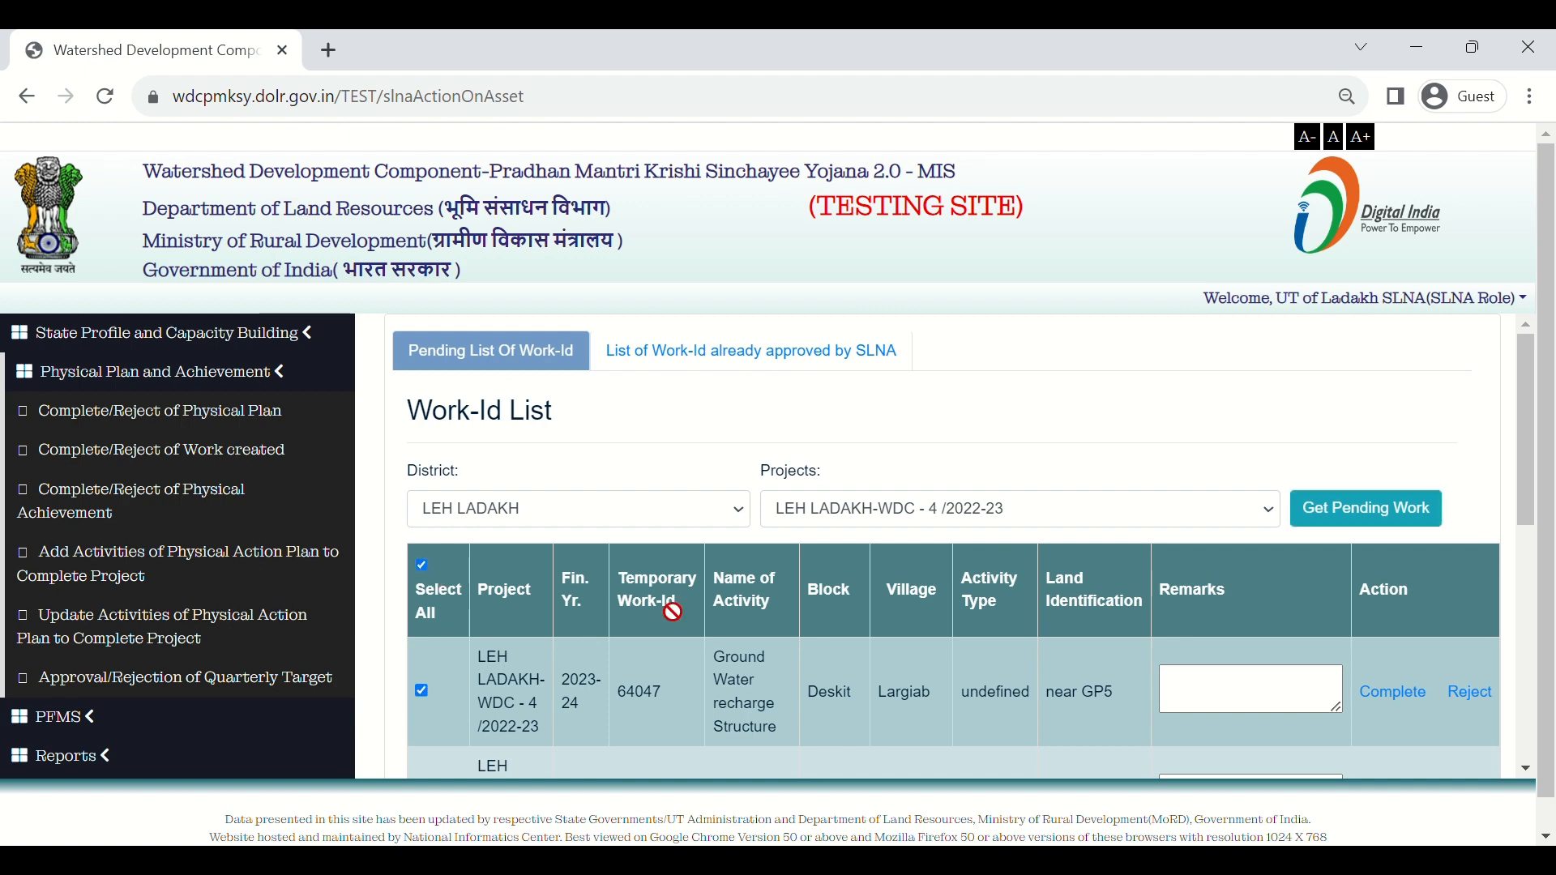
pyautogui.scroll(-3, 673, 612)
pyautogui.scroll(-1, 673, 612)
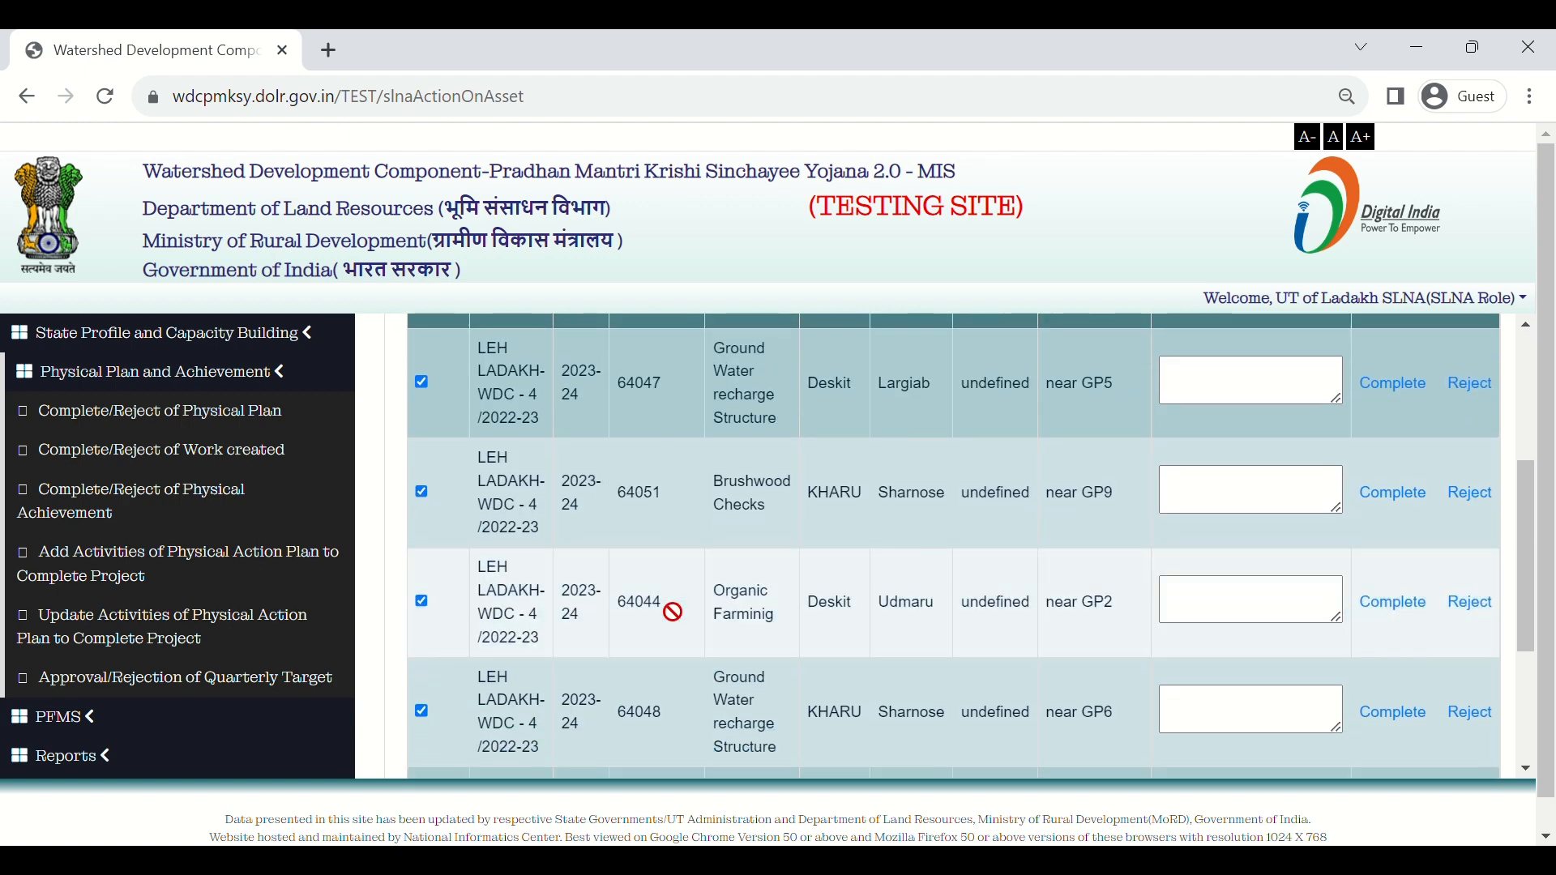
pyautogui.scroll(-3, 673, 611)
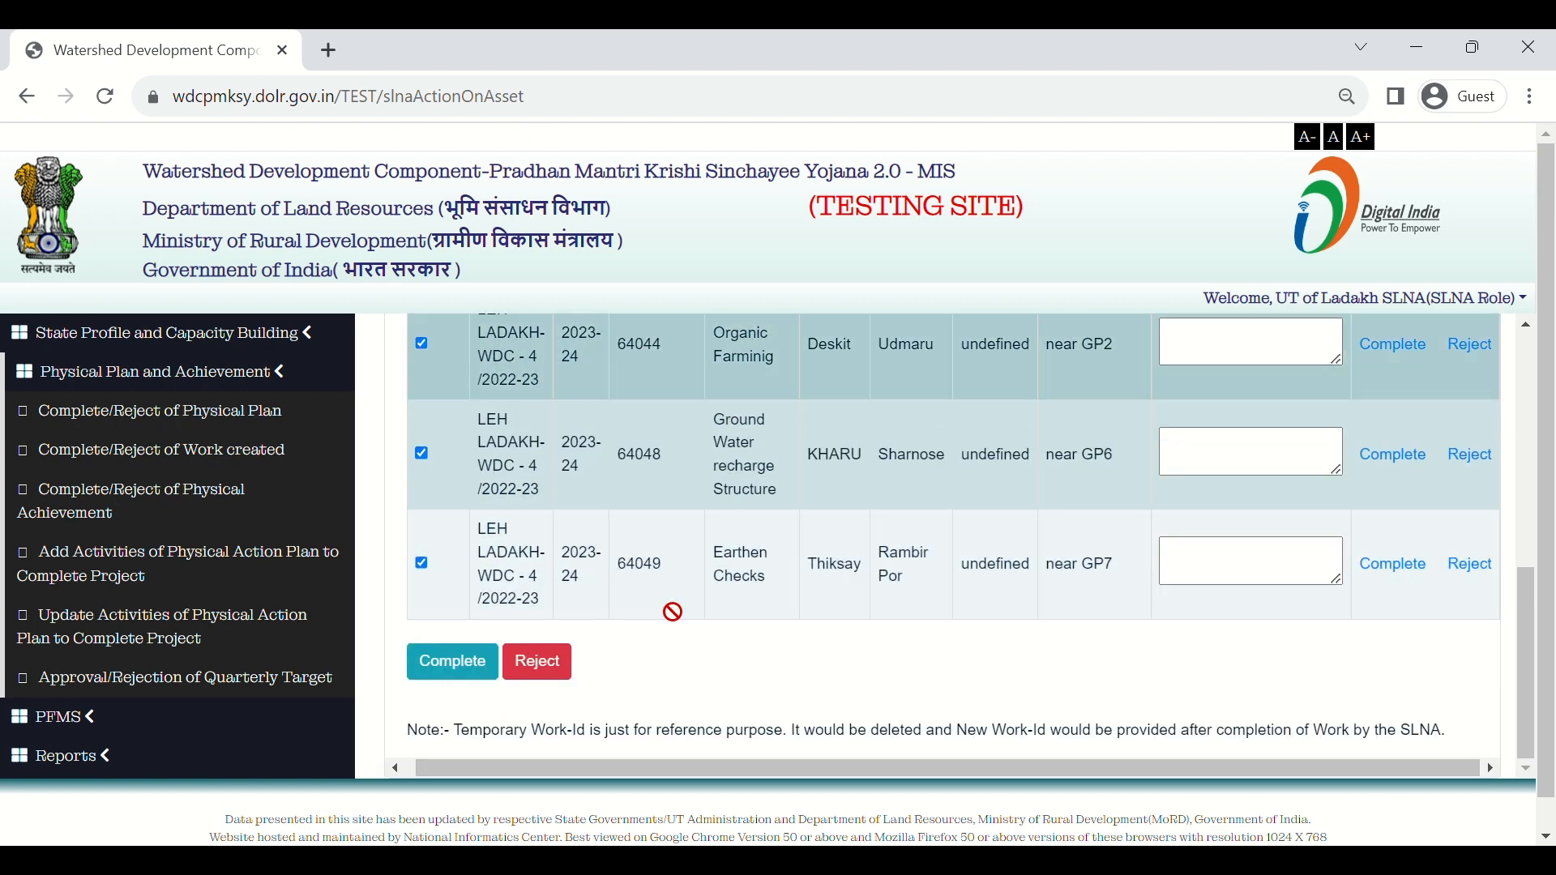
pyautogui.click(475, 686)
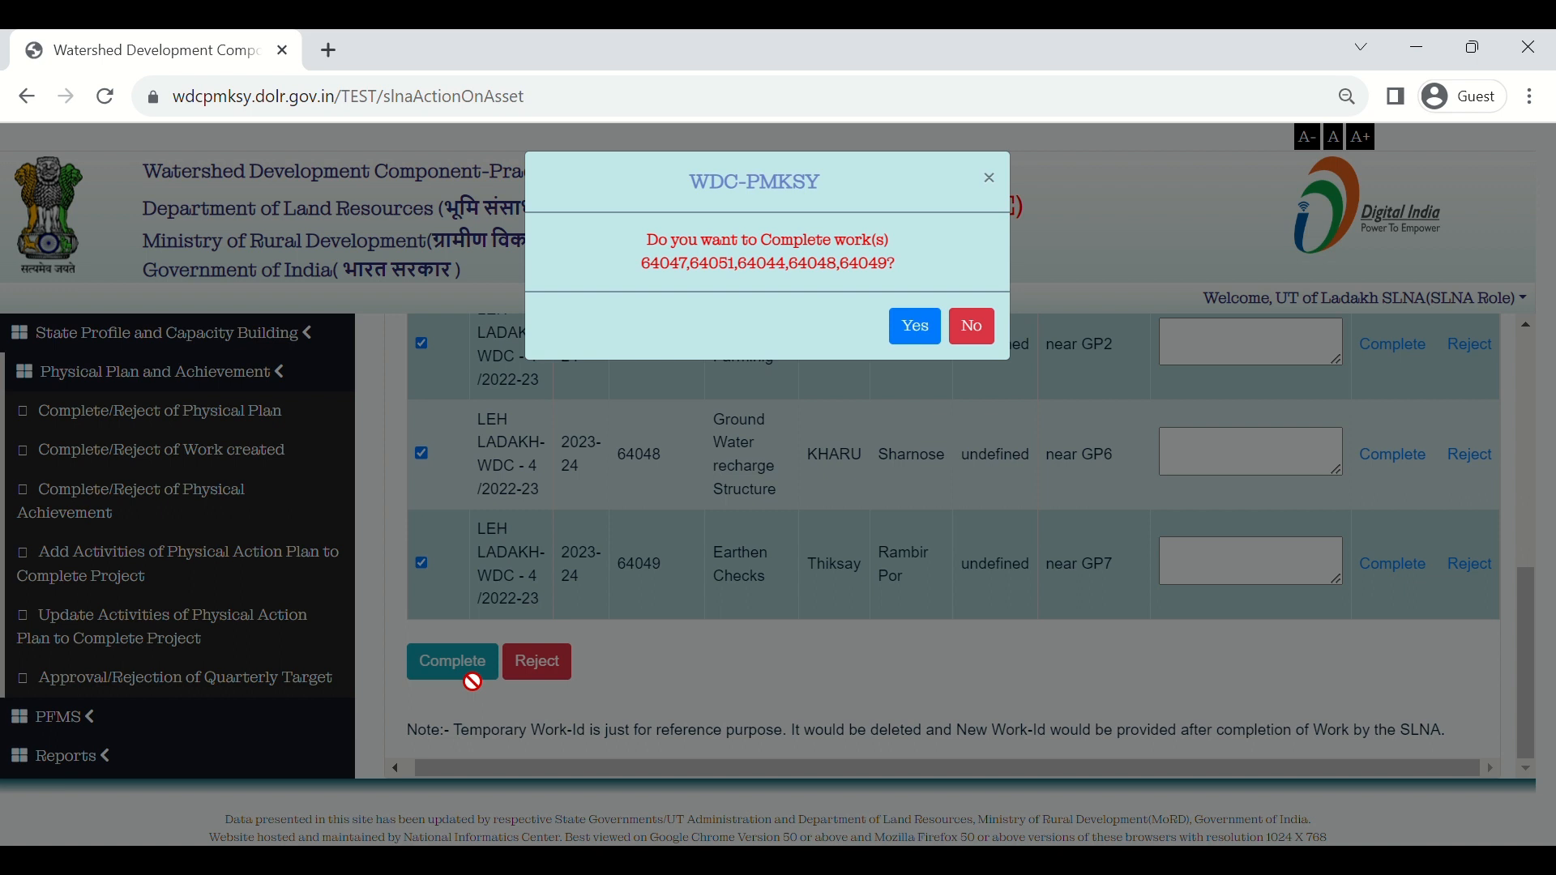
pyautogui.click(916, 329)
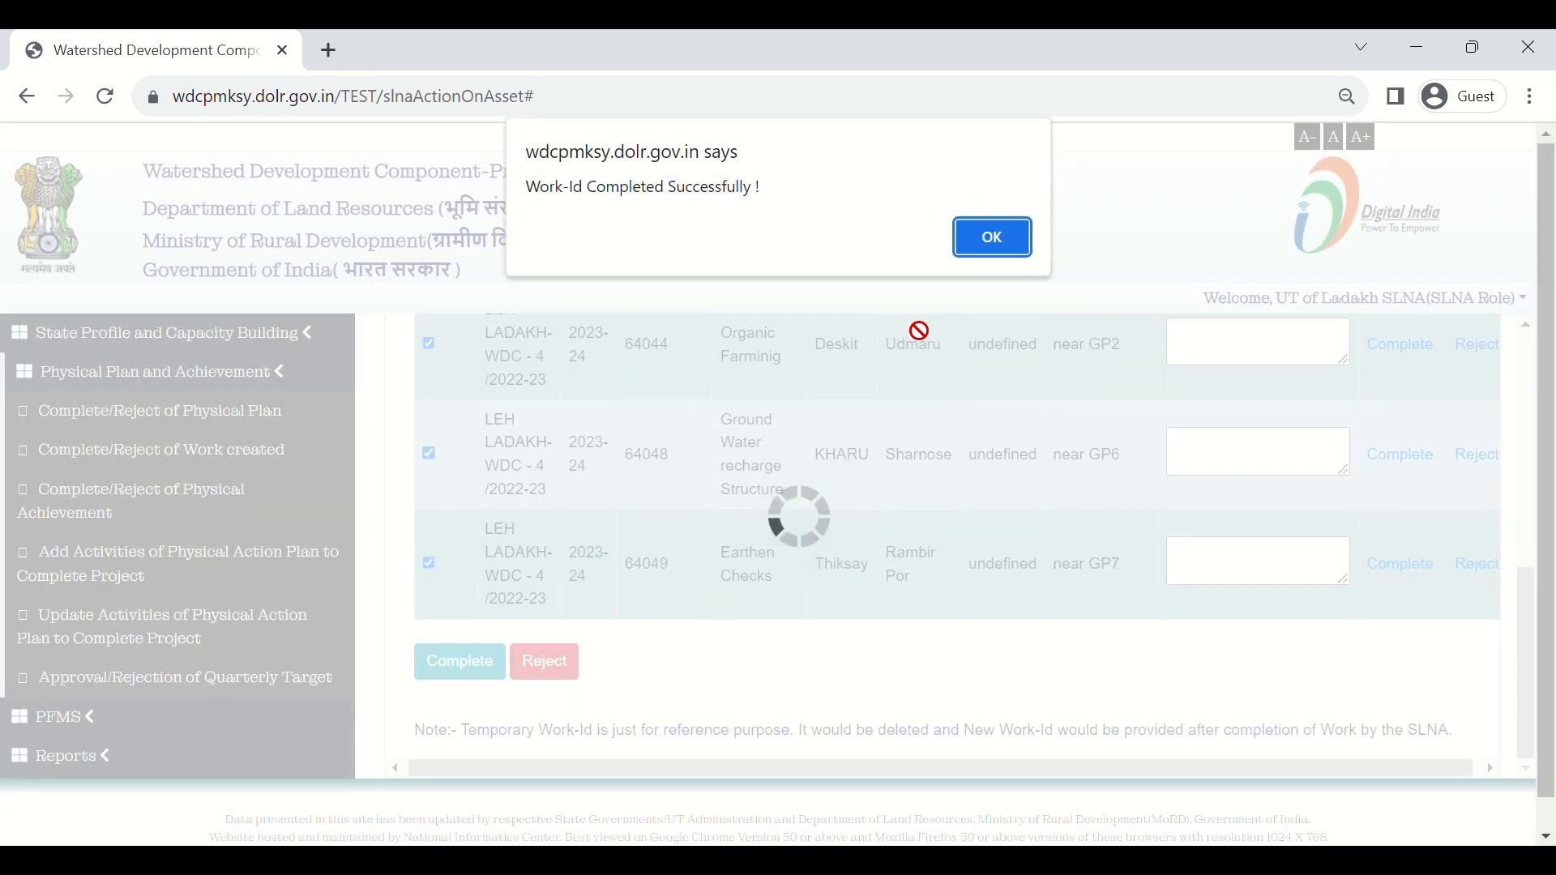
pyautogui.click(993, 243)
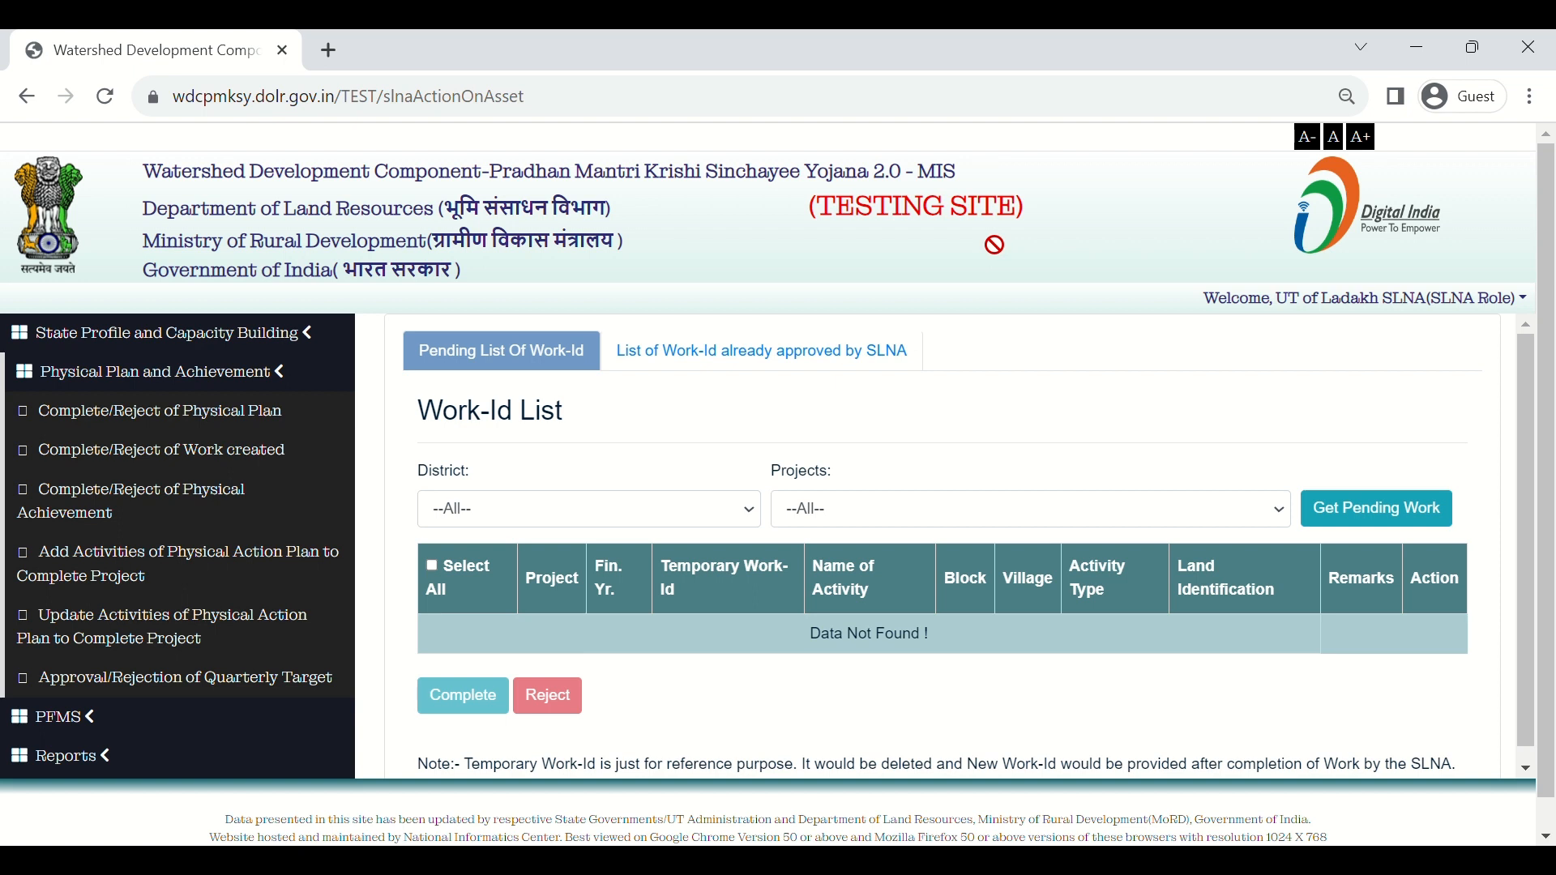
# Review the work IDs already approved by SLNA for district LEH LADAKH and project LEH LADAKH-WDC - 4 /2022-23
pyautogui.click(852, 354)
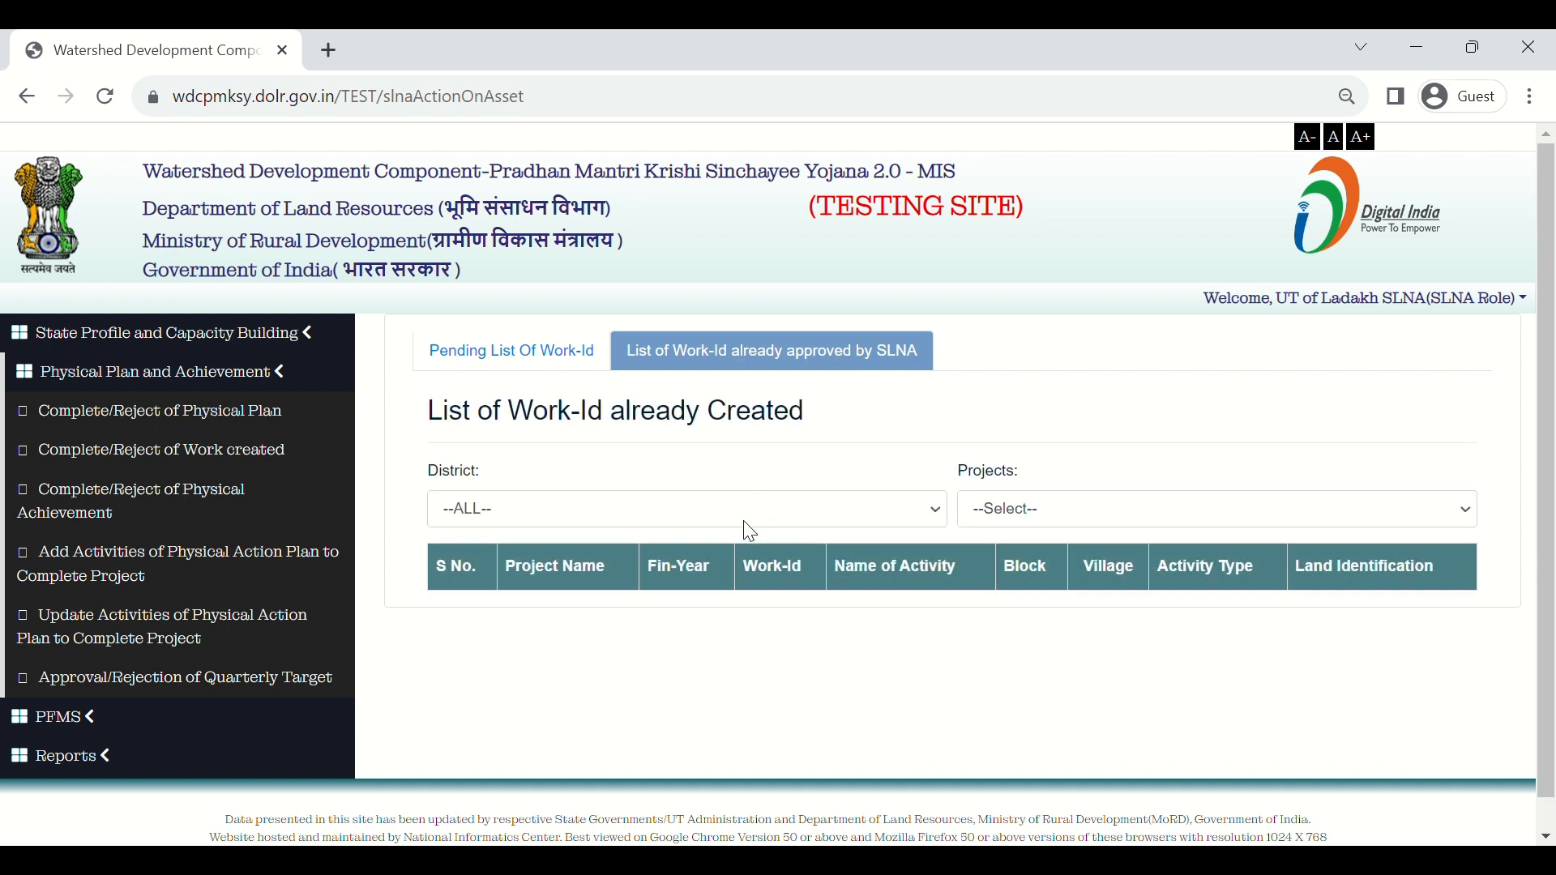
pyautogui.click(767, 517)
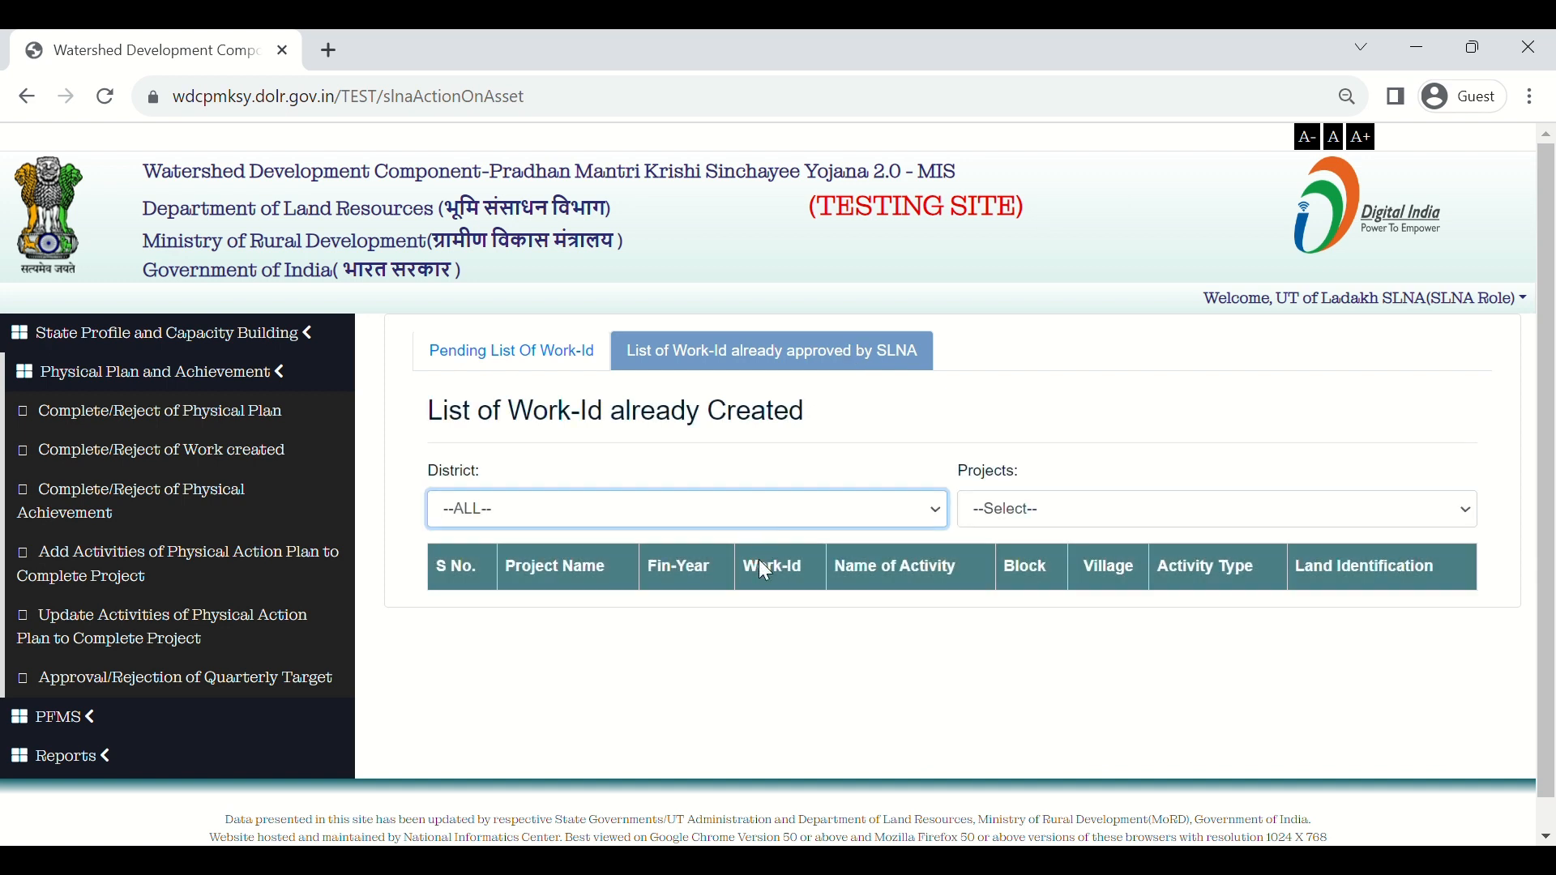
pyautogui.click(768, 583)
pyautogui.click(1010, 515)
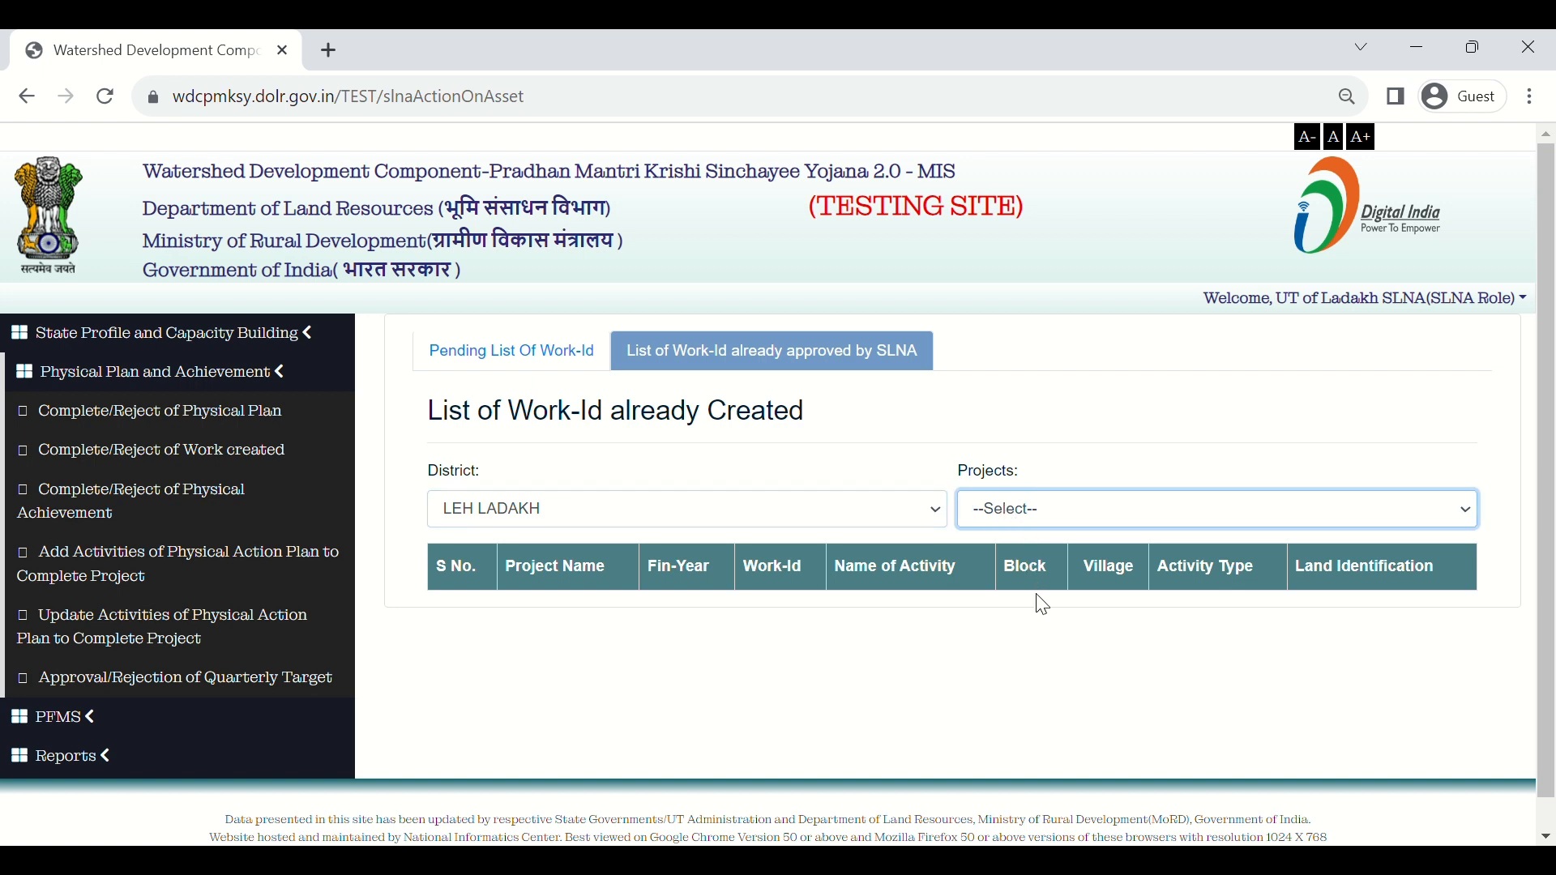
pyautogui.click(1048, 616)
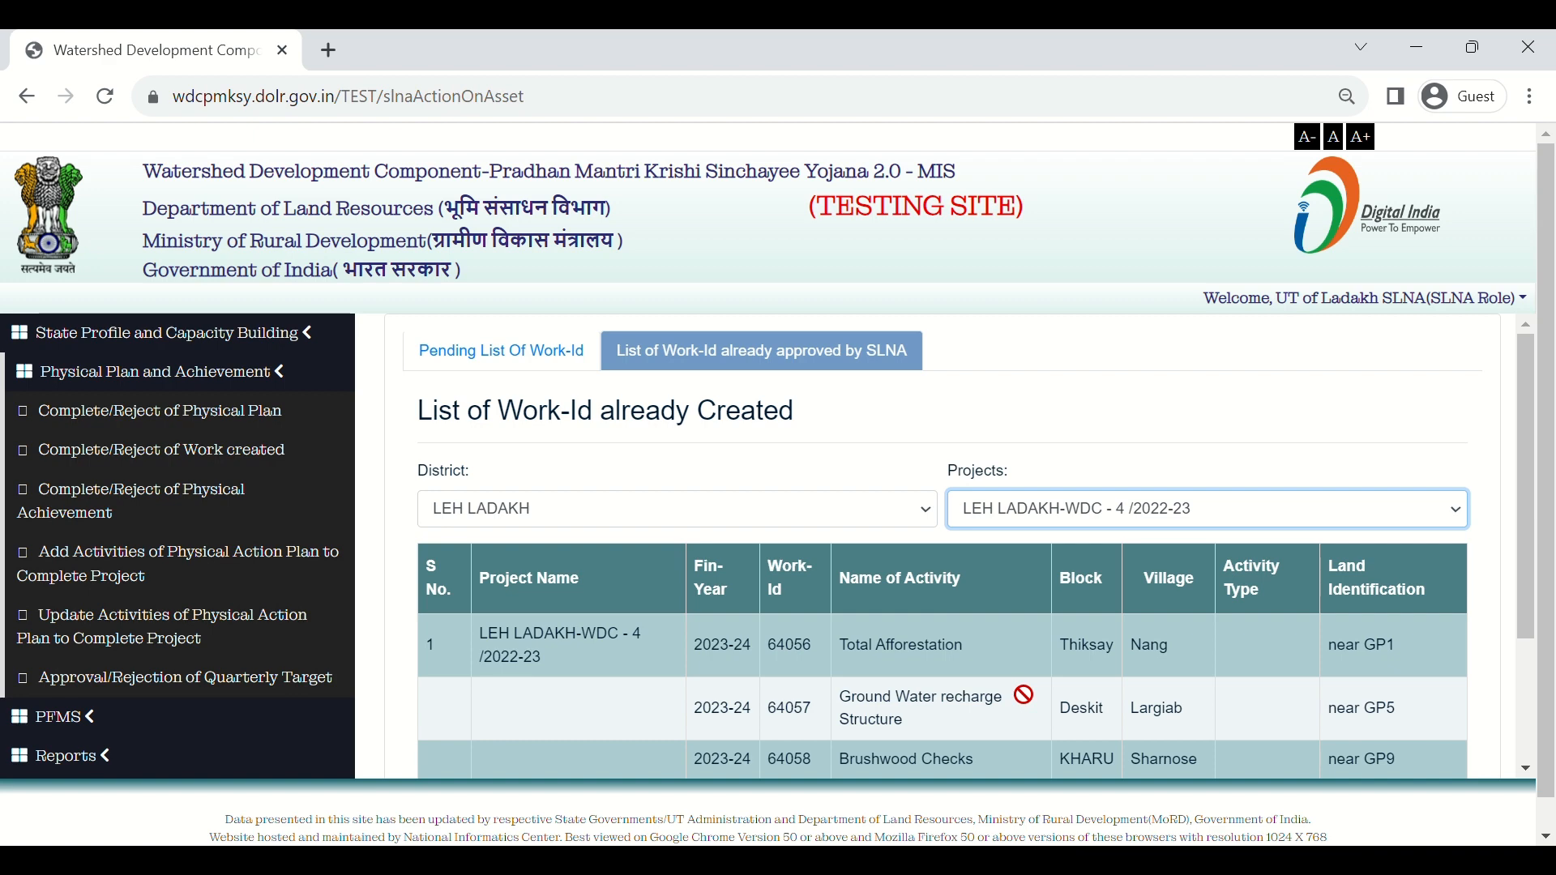
pyautogui.scroll(-1, 1024, 694)
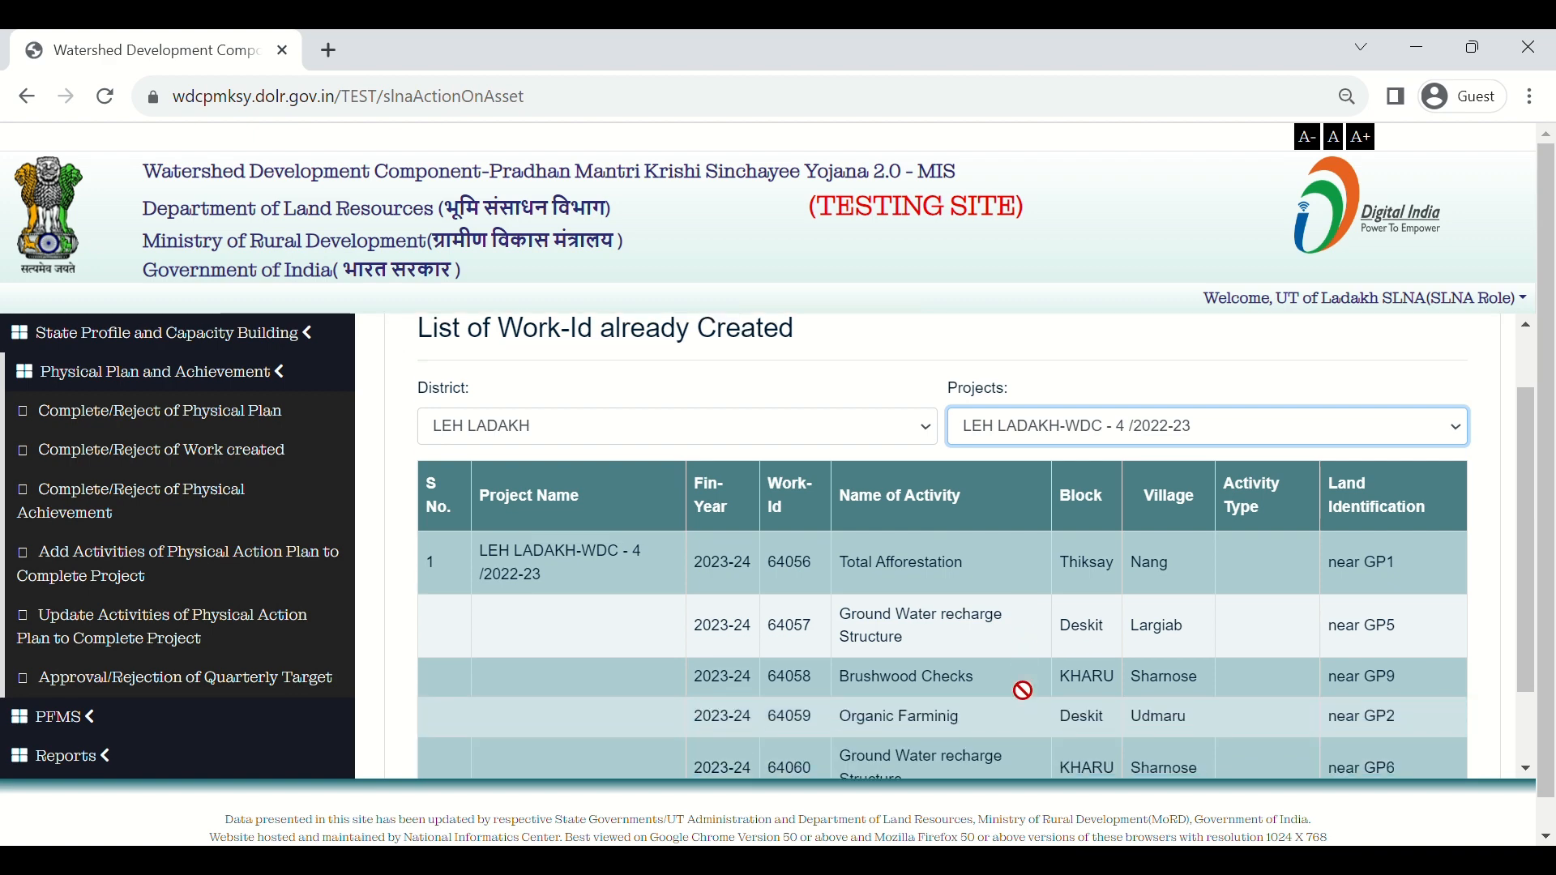
pyautogui.scroll(-1, 1023, 690)
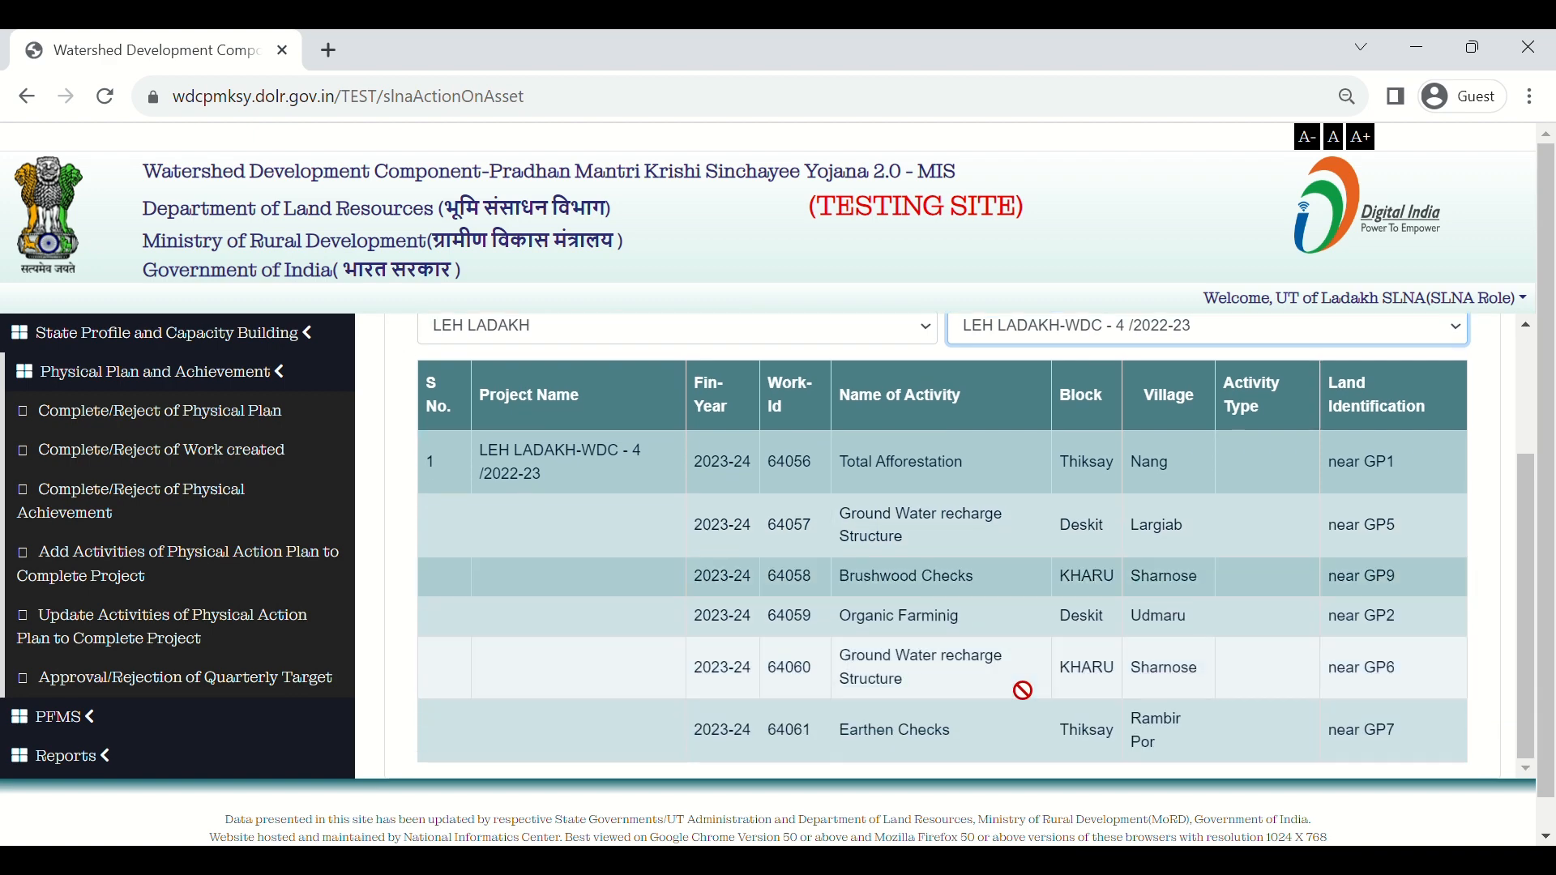
pyautogui.scroll(-1, 1023, 690)
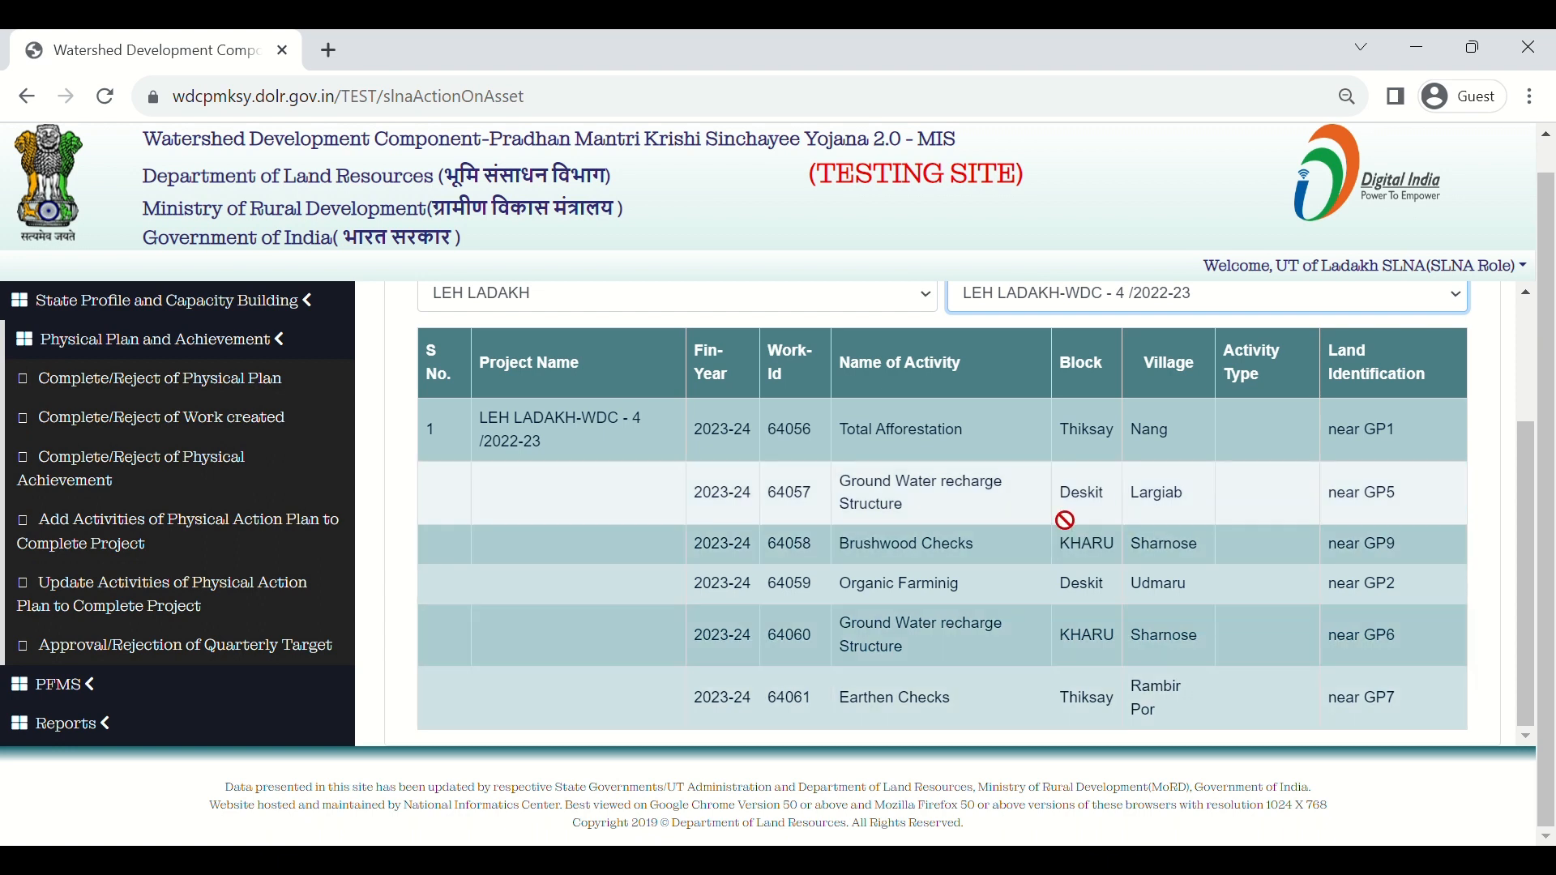
pyautogui.scroll(1, 1065, 520)
pyautogui.scroll(1, 1065, 519)
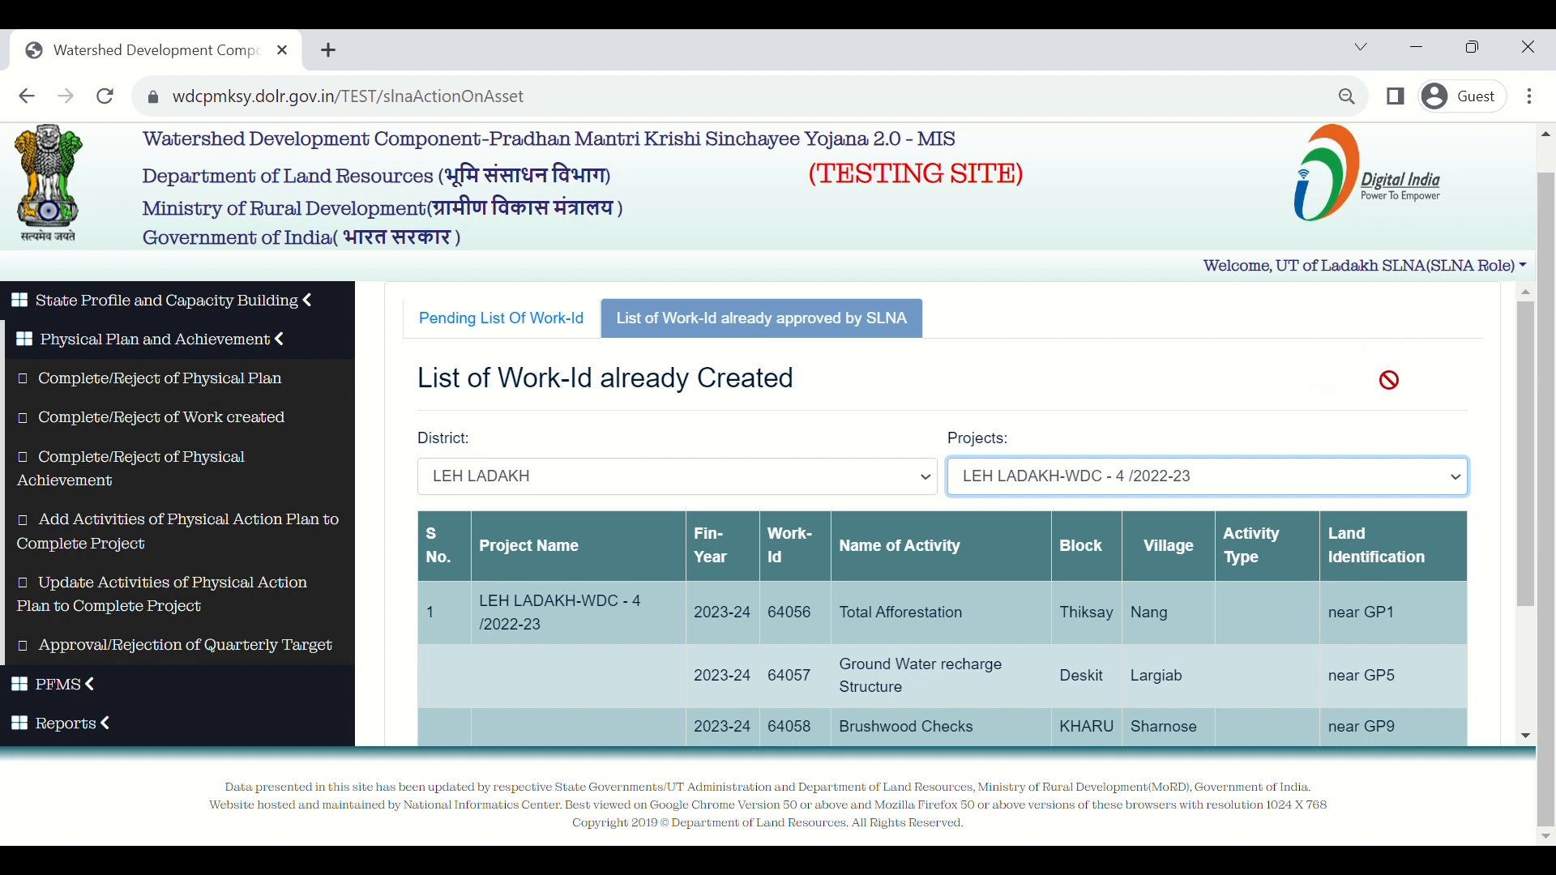
# Log out of the SLNA account
pyautogui.click(1449, 267)
pyautogui.click(1452, 278)
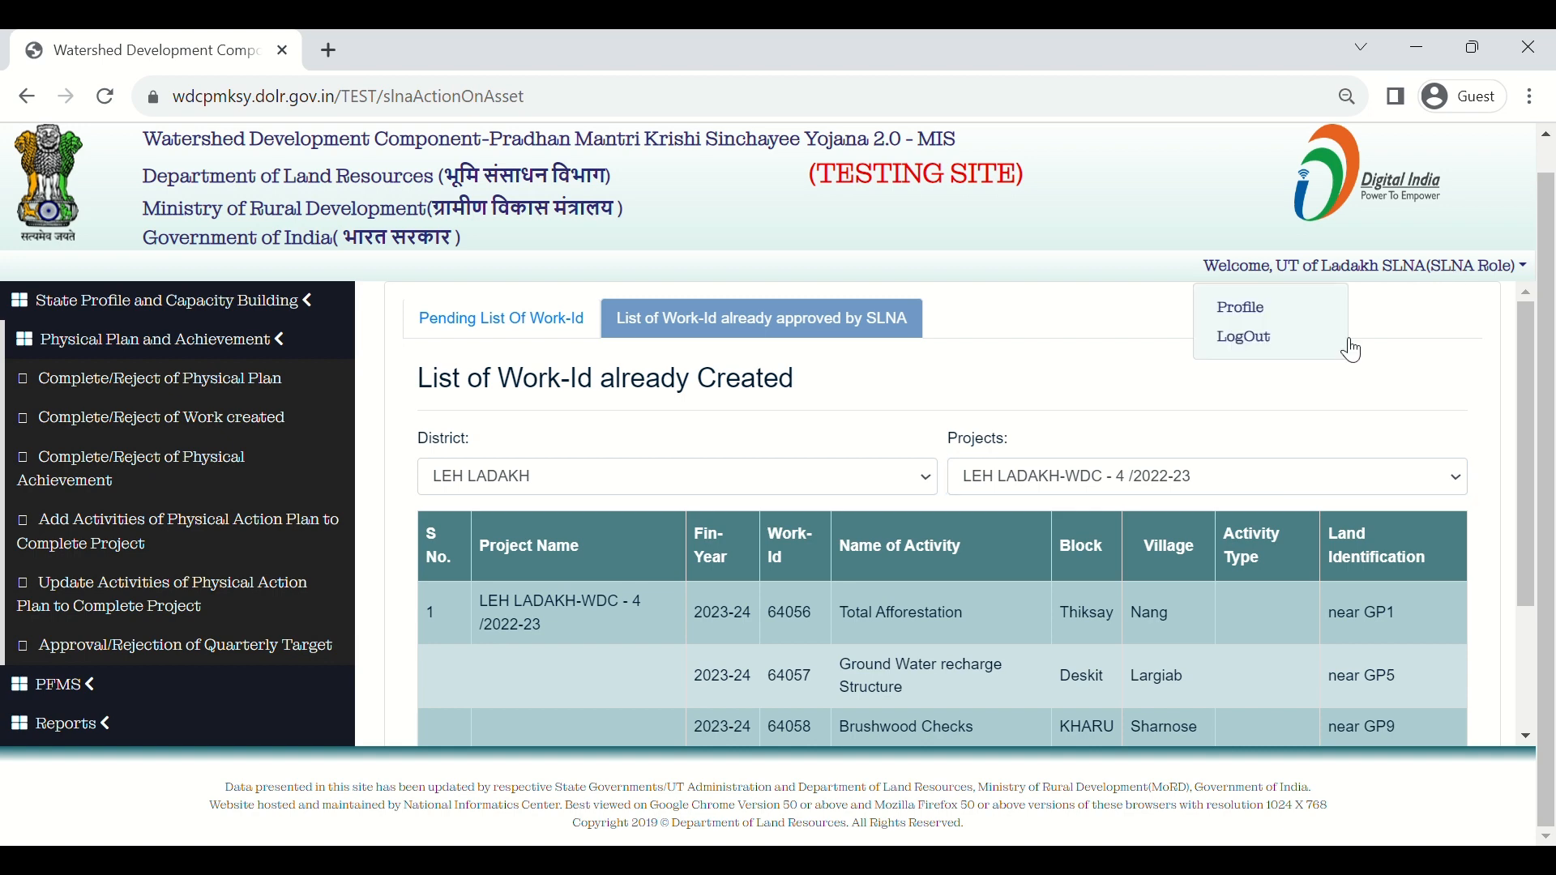
pyautogui.click(1329, 345)
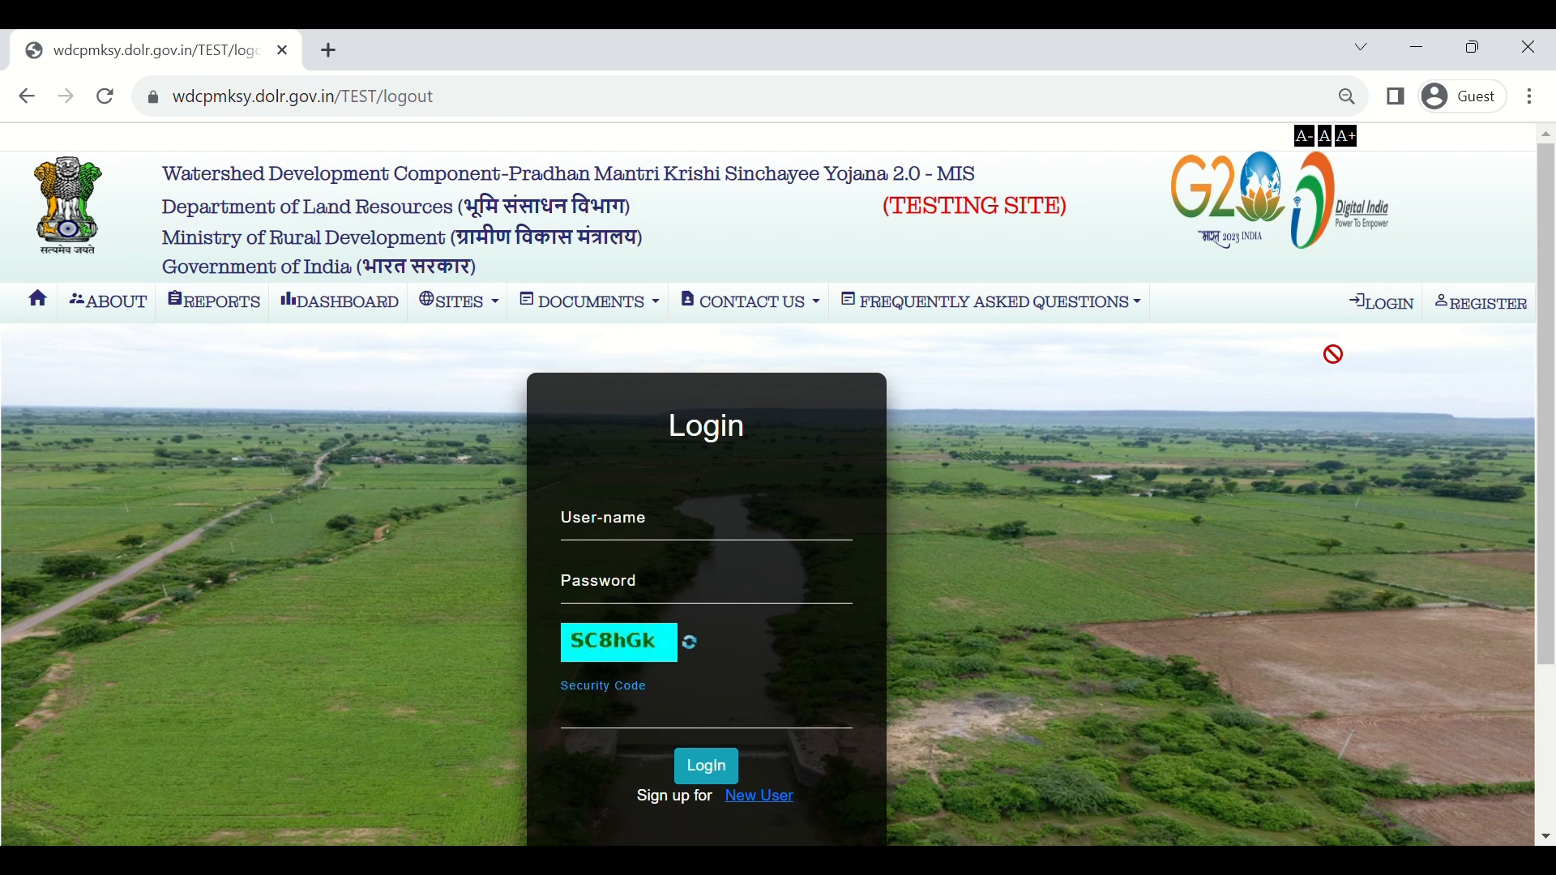
# Log in to the PIA account by entering its user name, the account password and the displayed security code
pyautogui.click(739, 525)
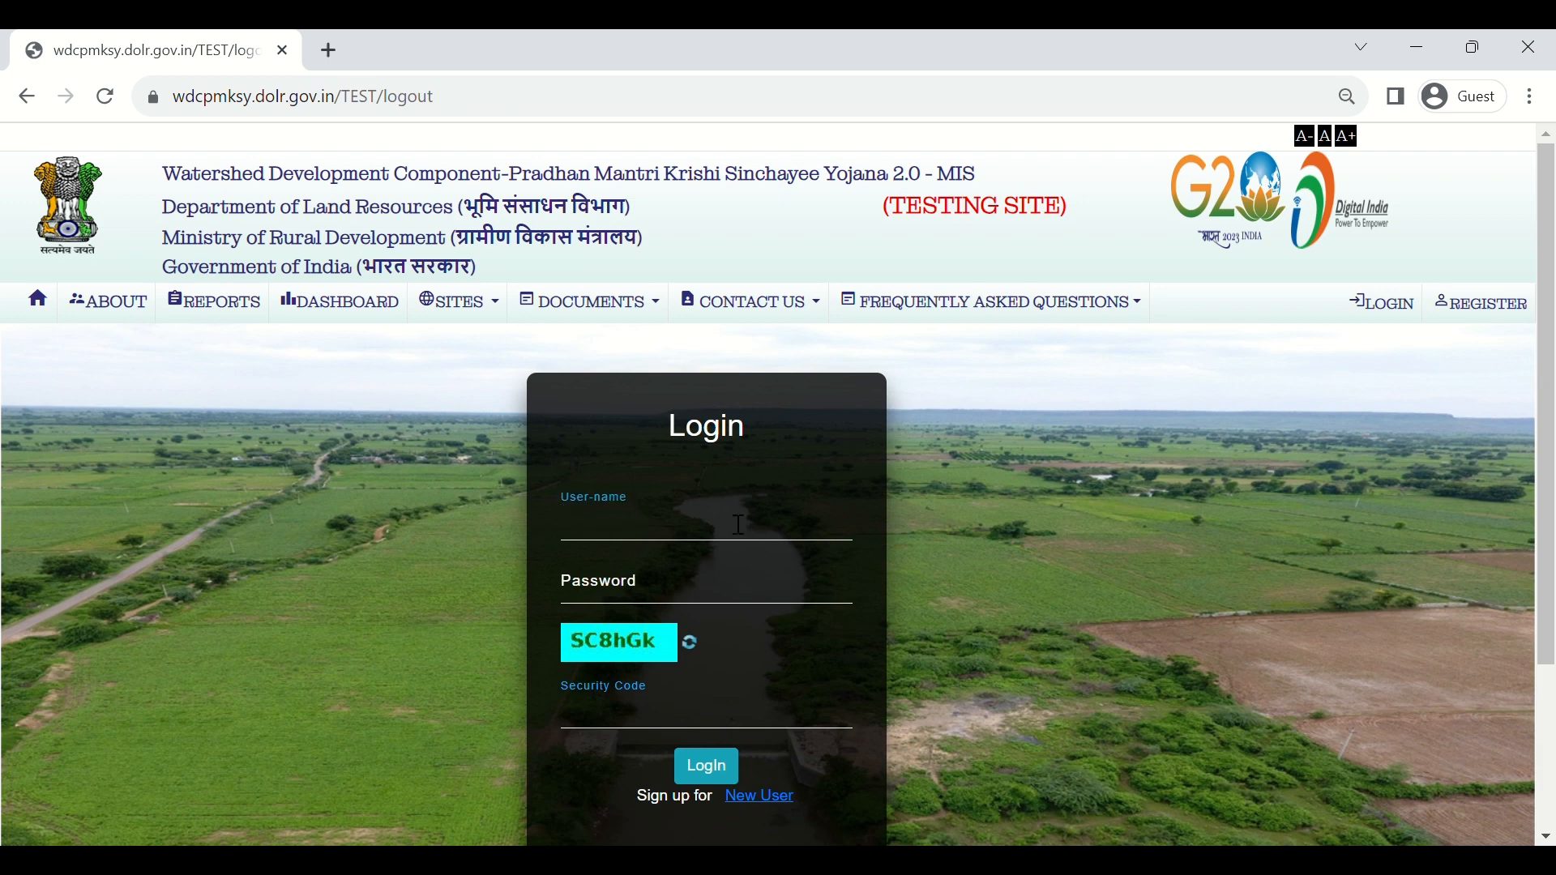
pyautogui.write('near GP1')
pyautogui.press('BackSpace')
pyautogui.press('BackSpace')
pyautogui.press('BackSpace')
pyautogui.press('BackSpace')
pyautogui.press('BackSpace')
pyautogui.press('BackSpace')
pyautogui.write('pi3709afd')
pyautogui.press('Tab')
pyautogui.write('•')
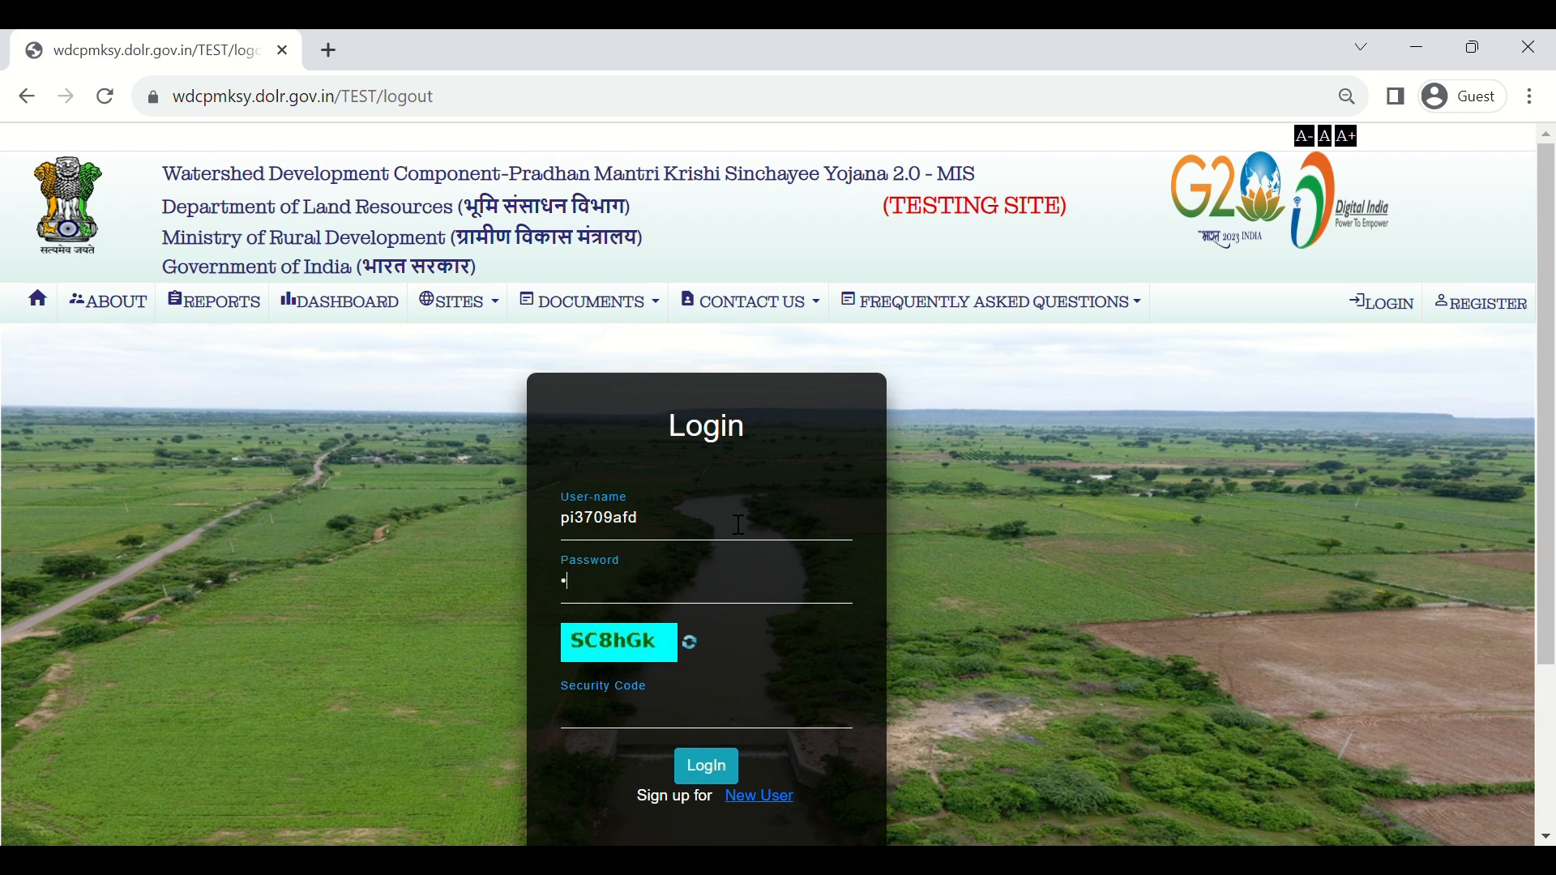
pyautogui.write('••••••')
pyautogui.press('Tab')
pyautogui.press('Tab')
pyautogui.write('SC8hGk')
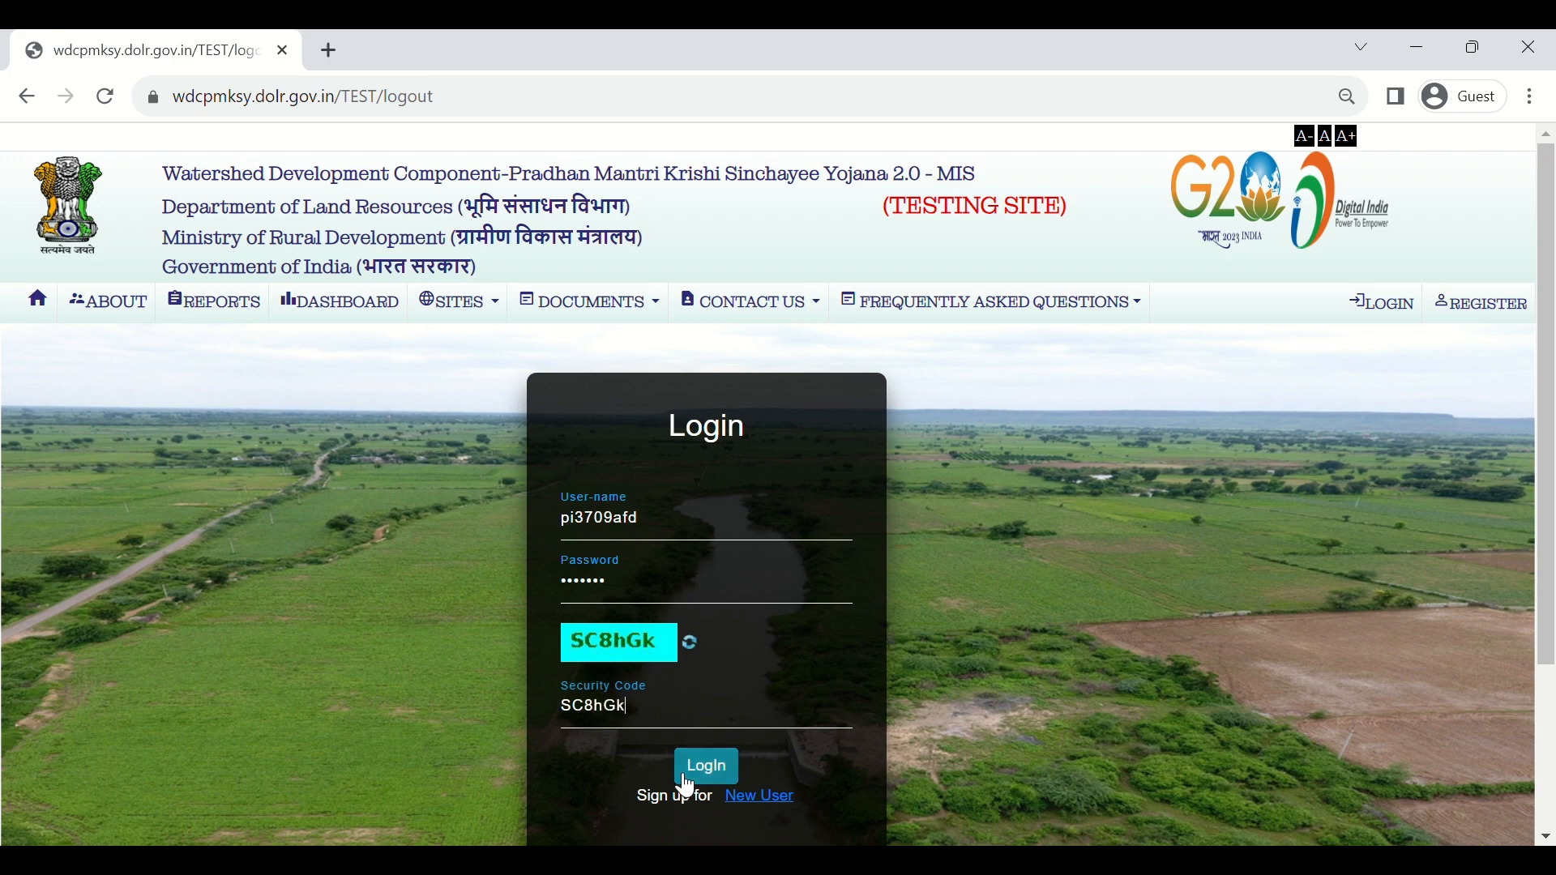
pyautogui.click(686, 777)
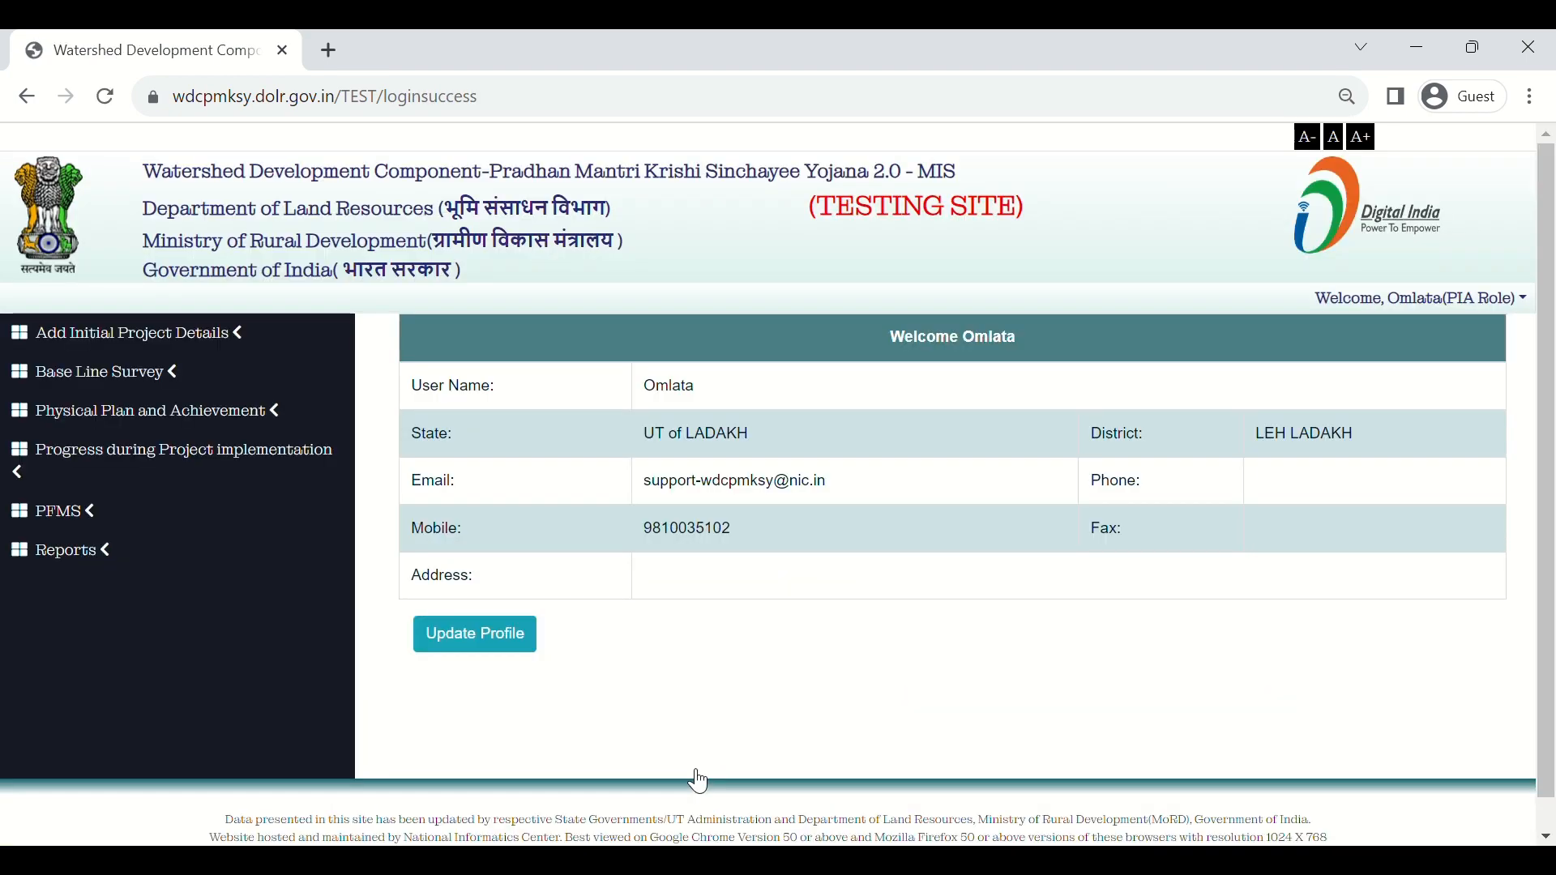
# Open the Status of Work-Id page for physical plan and achievement
pyautogui.click(320, 549)
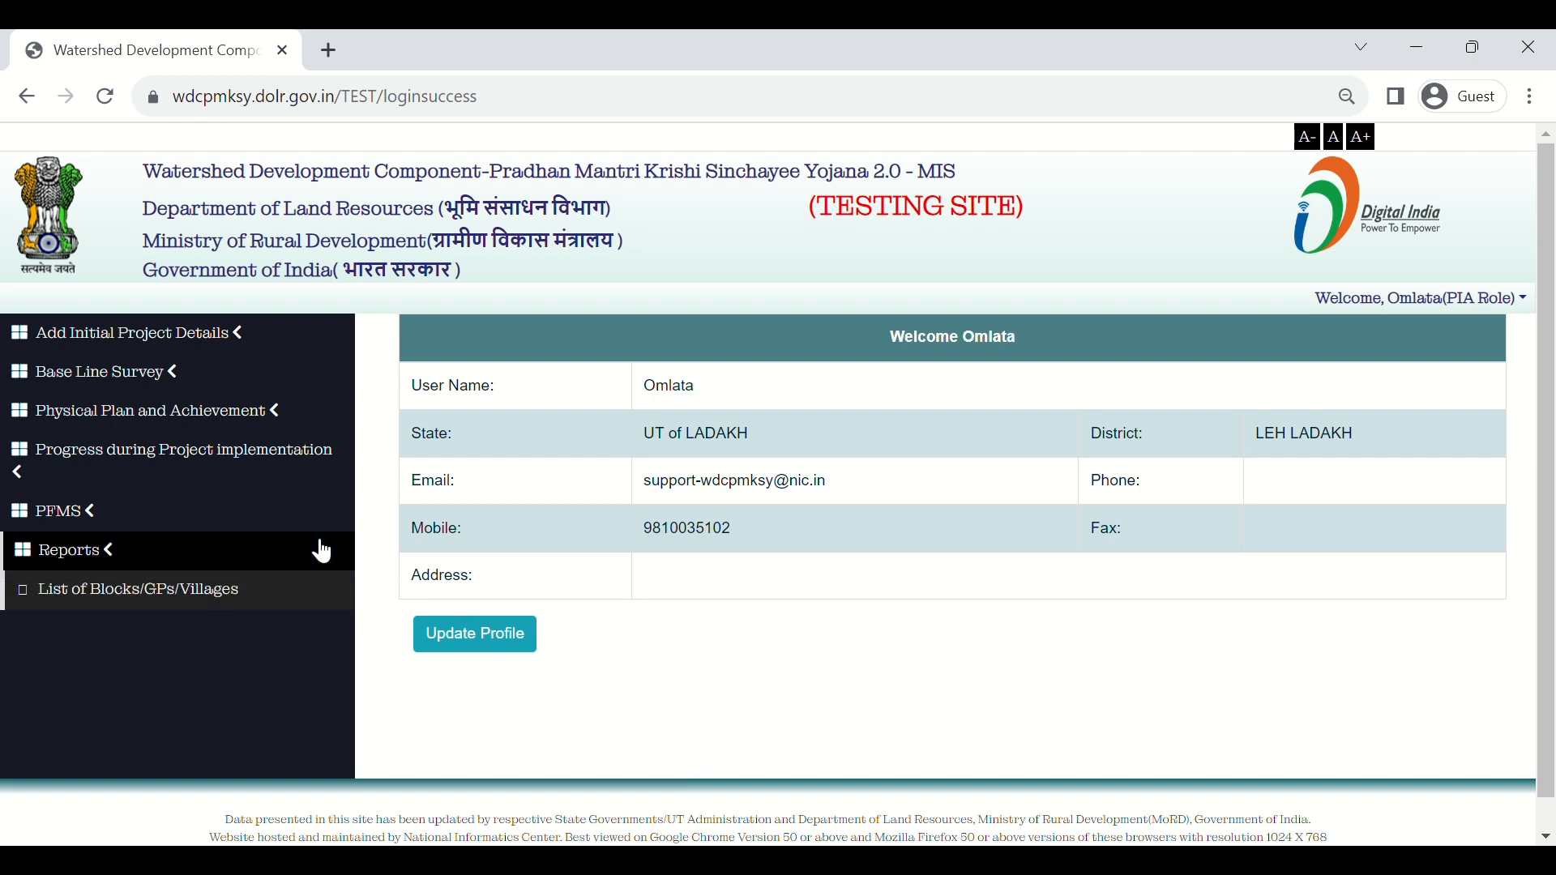
pyautogui.click(320, 549)
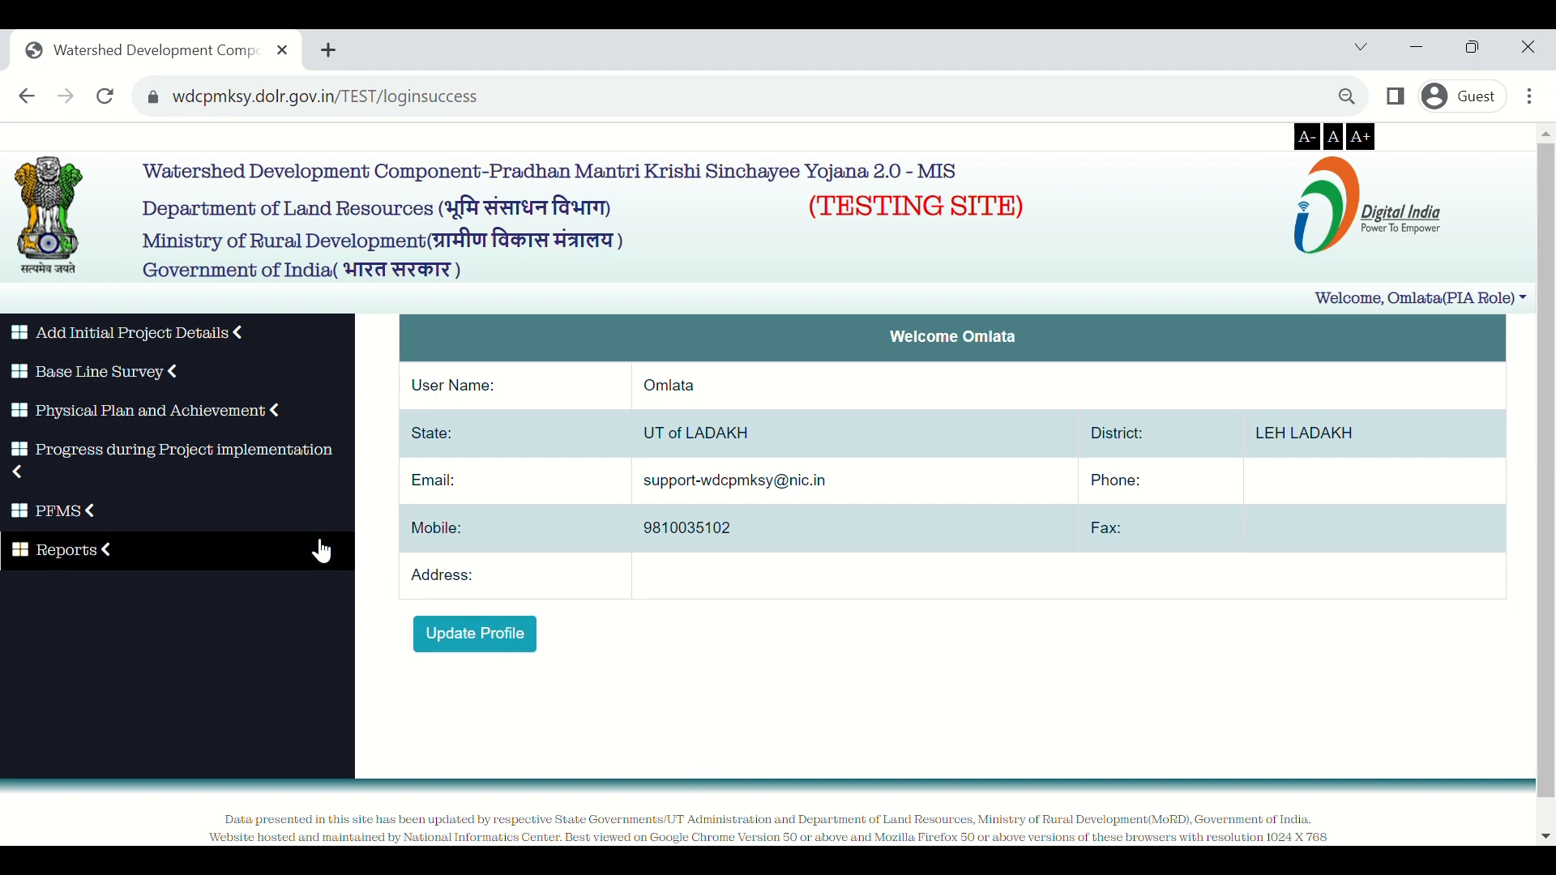
pyautogui.click(284, 413)
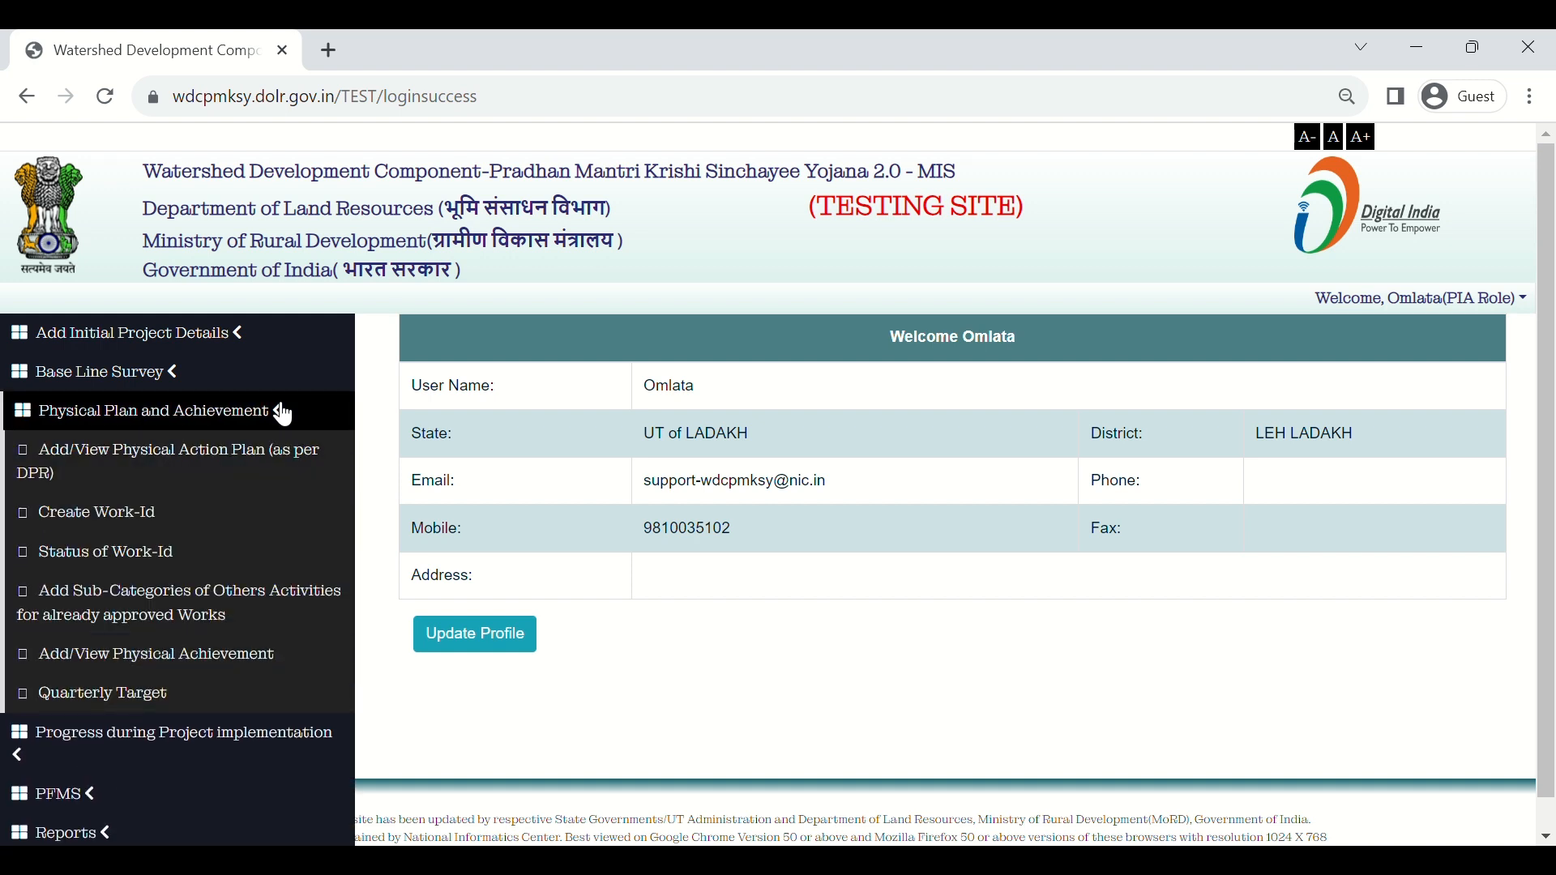
pyautogui.click(210, 554)
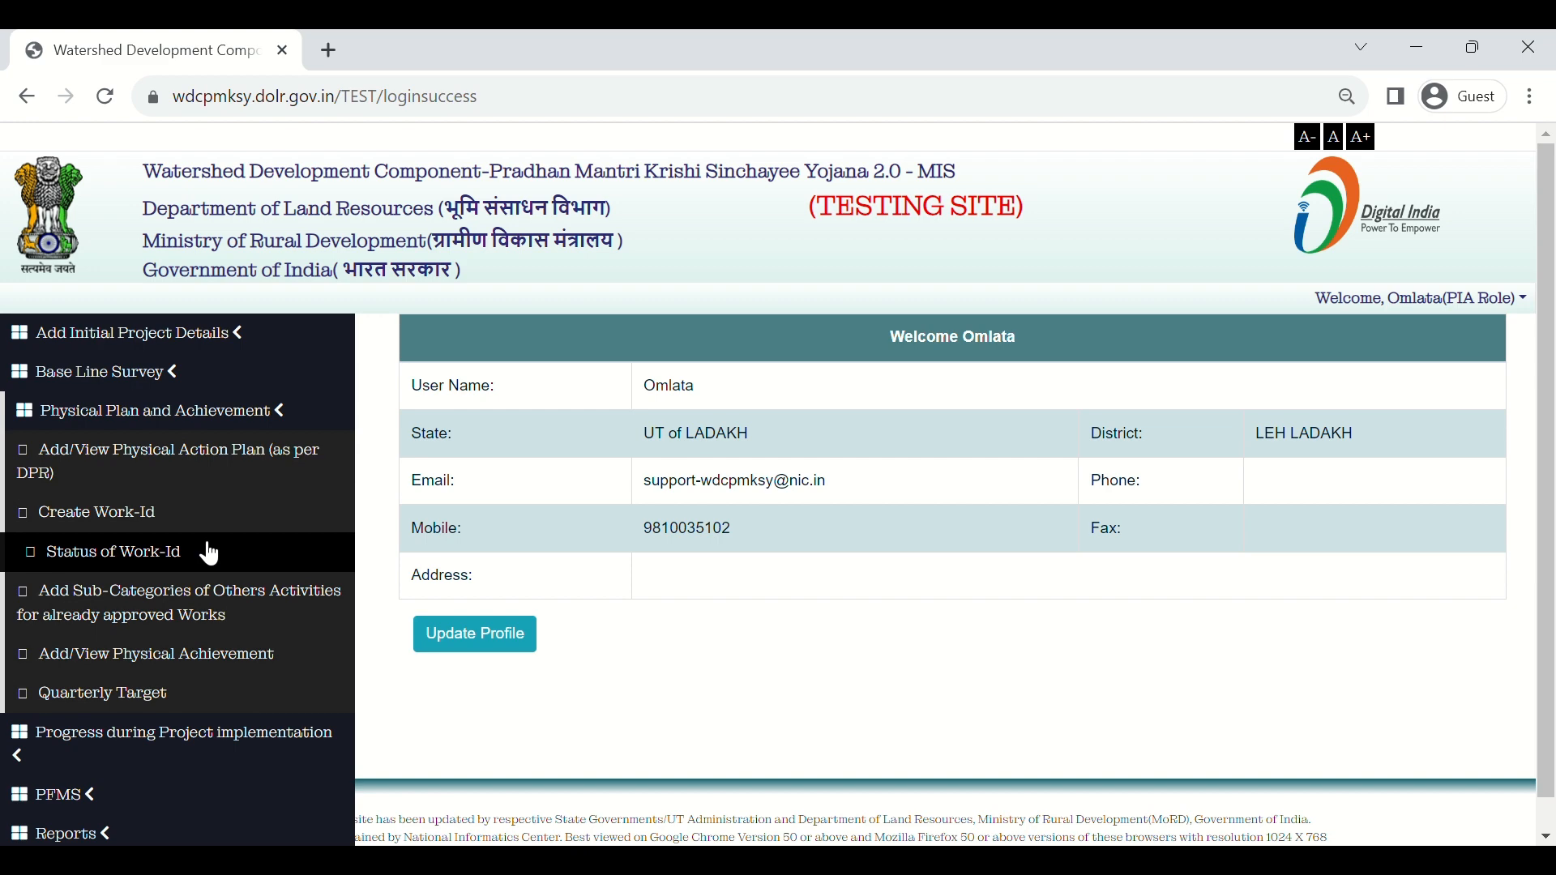
pyautogui.click(209, 553)
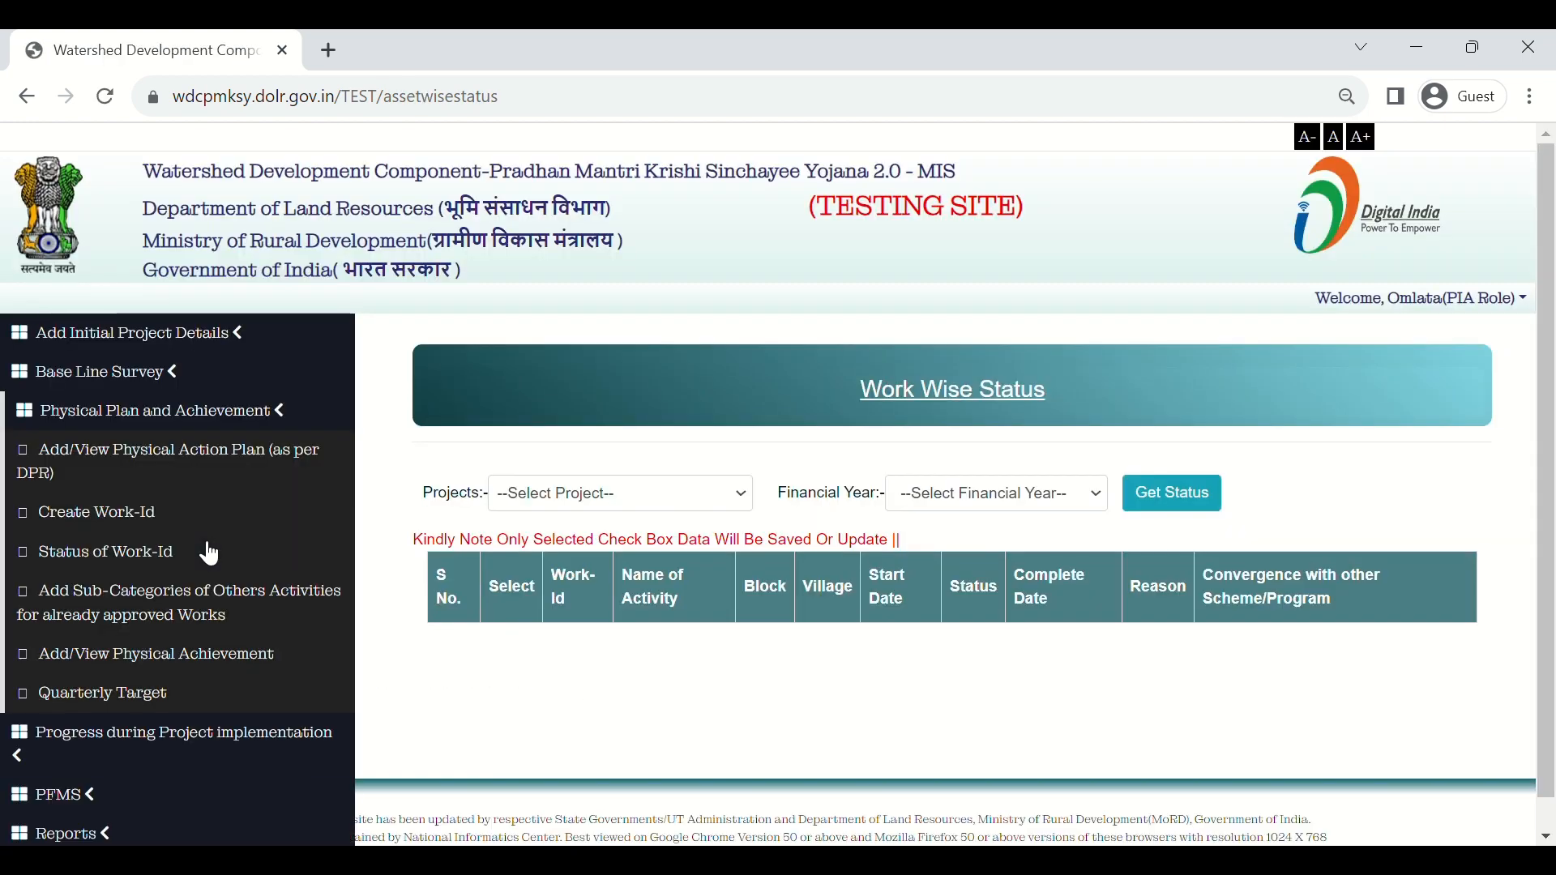
# Get the work-wise status for project LEH LADAKH-WDC - 4 /2022-23 and financial year 2023-24, and look through the listed works
pyautogui.click(572, 501)
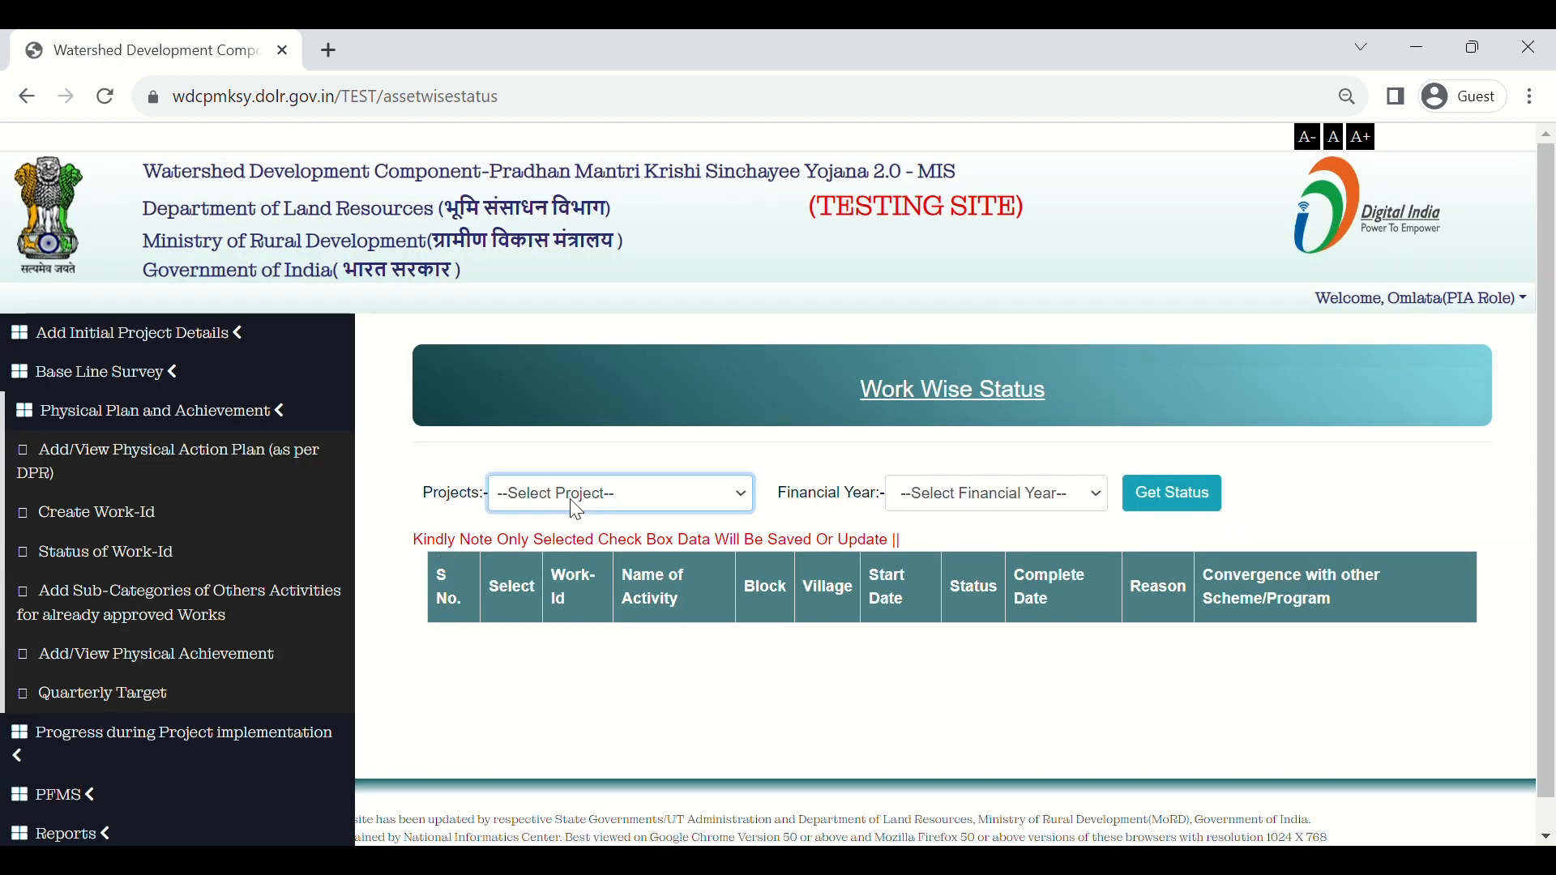
pyautogui.click(589, 555)
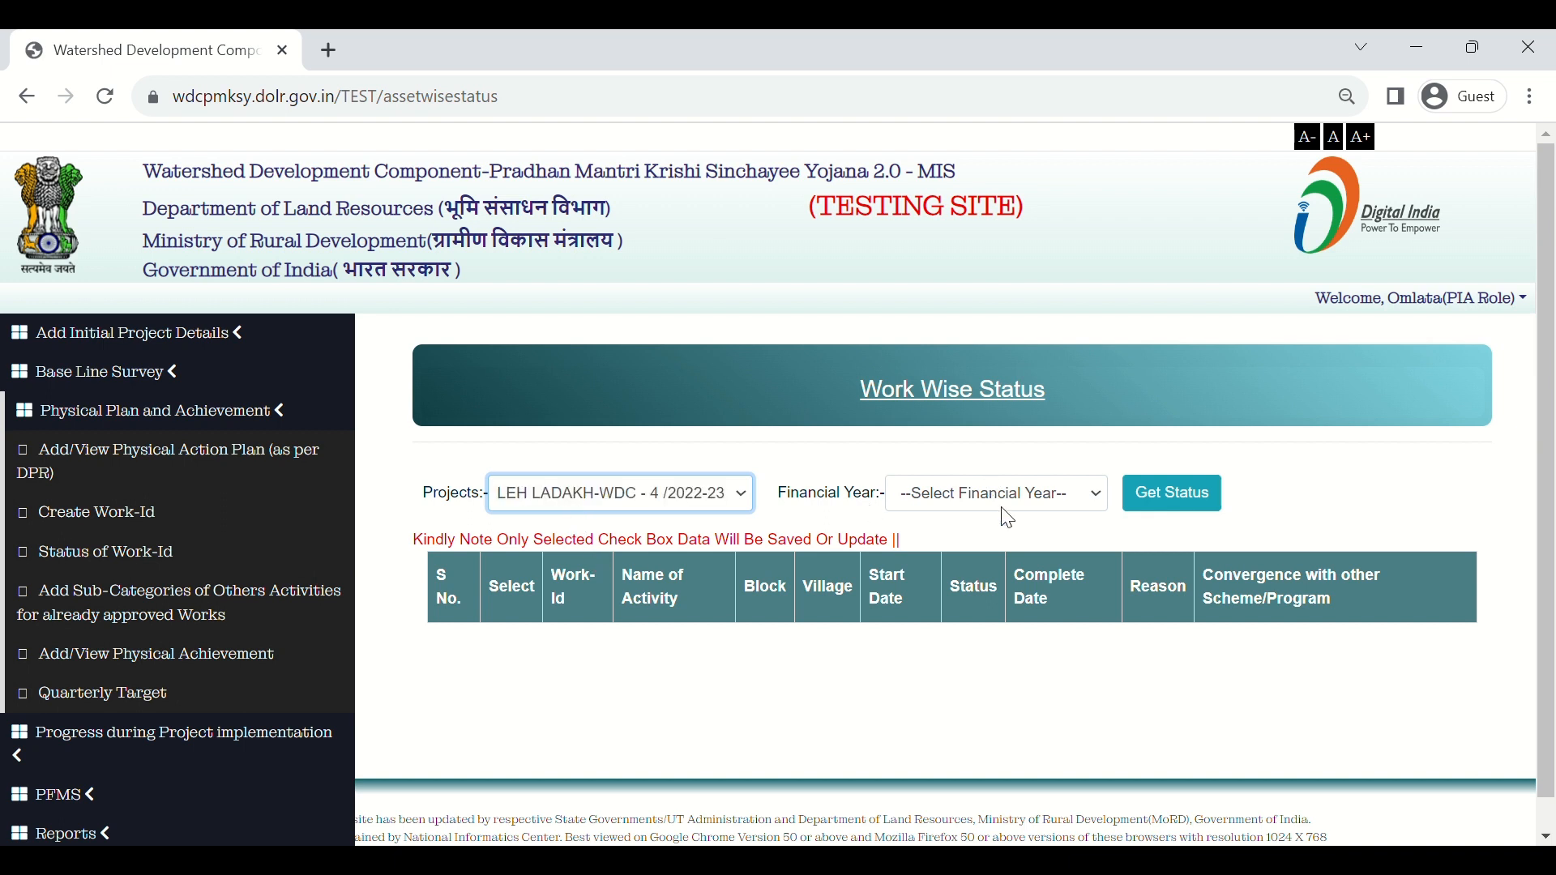
pyautogui.click(1019, 496)
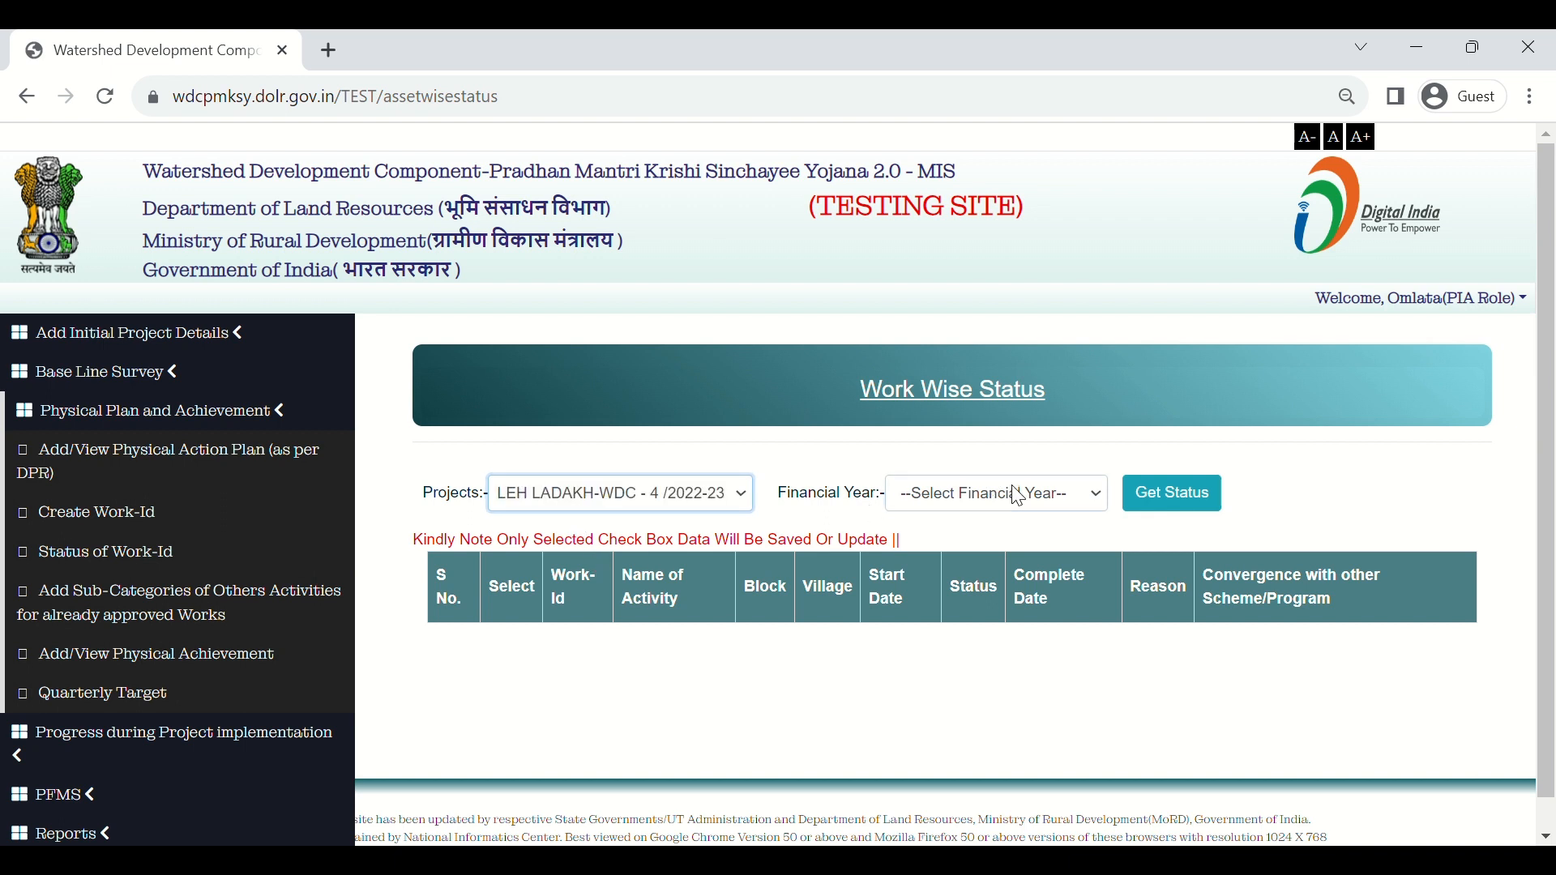
pyautogui.click(989, 556)
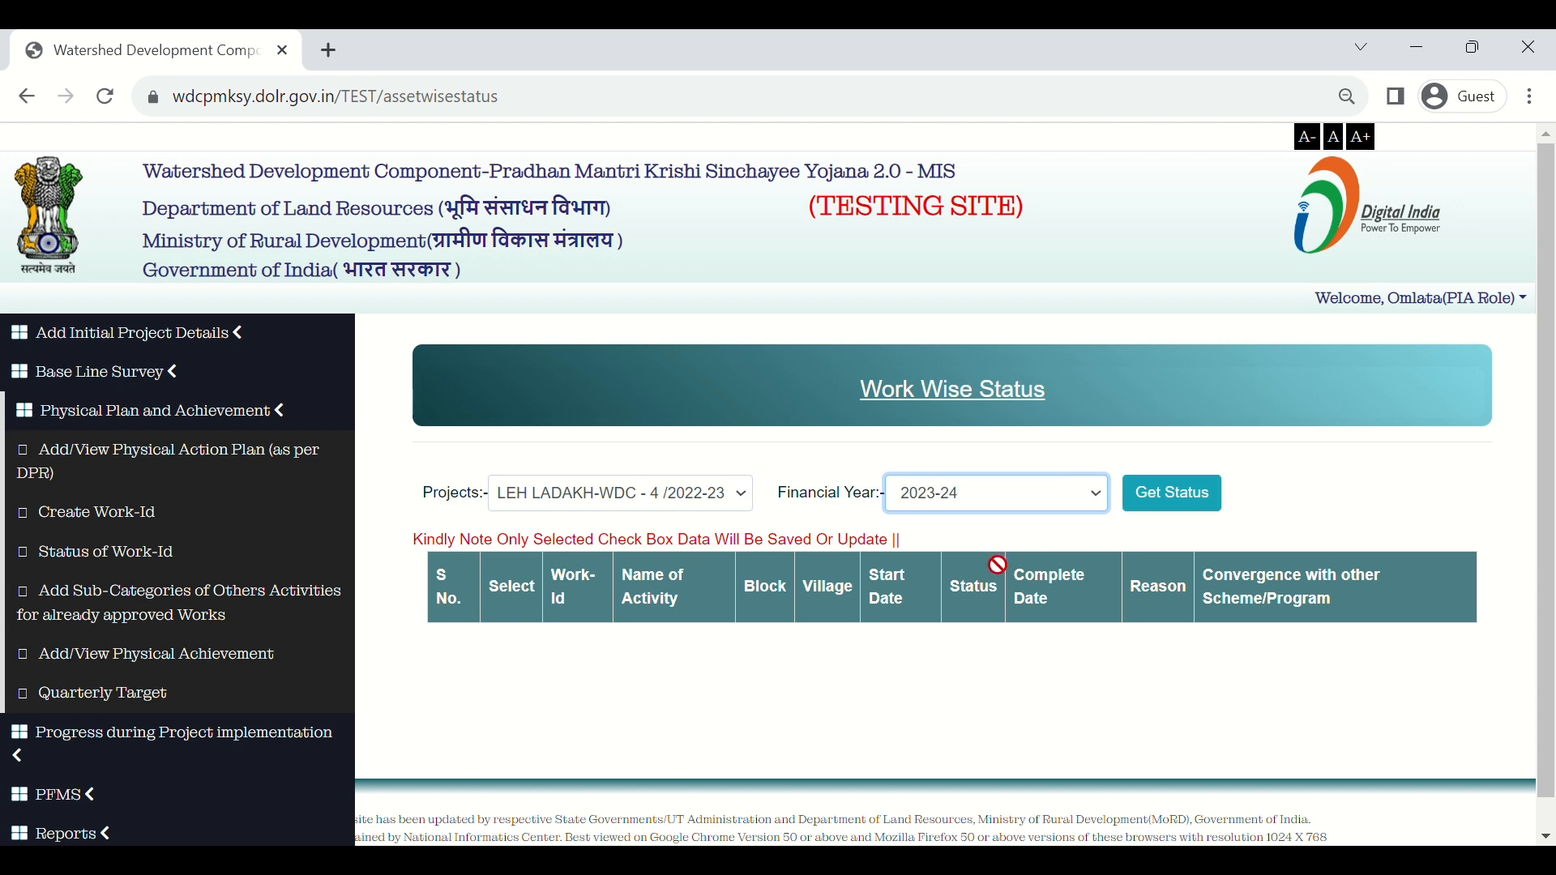
pyautogui.click(1205, 508)
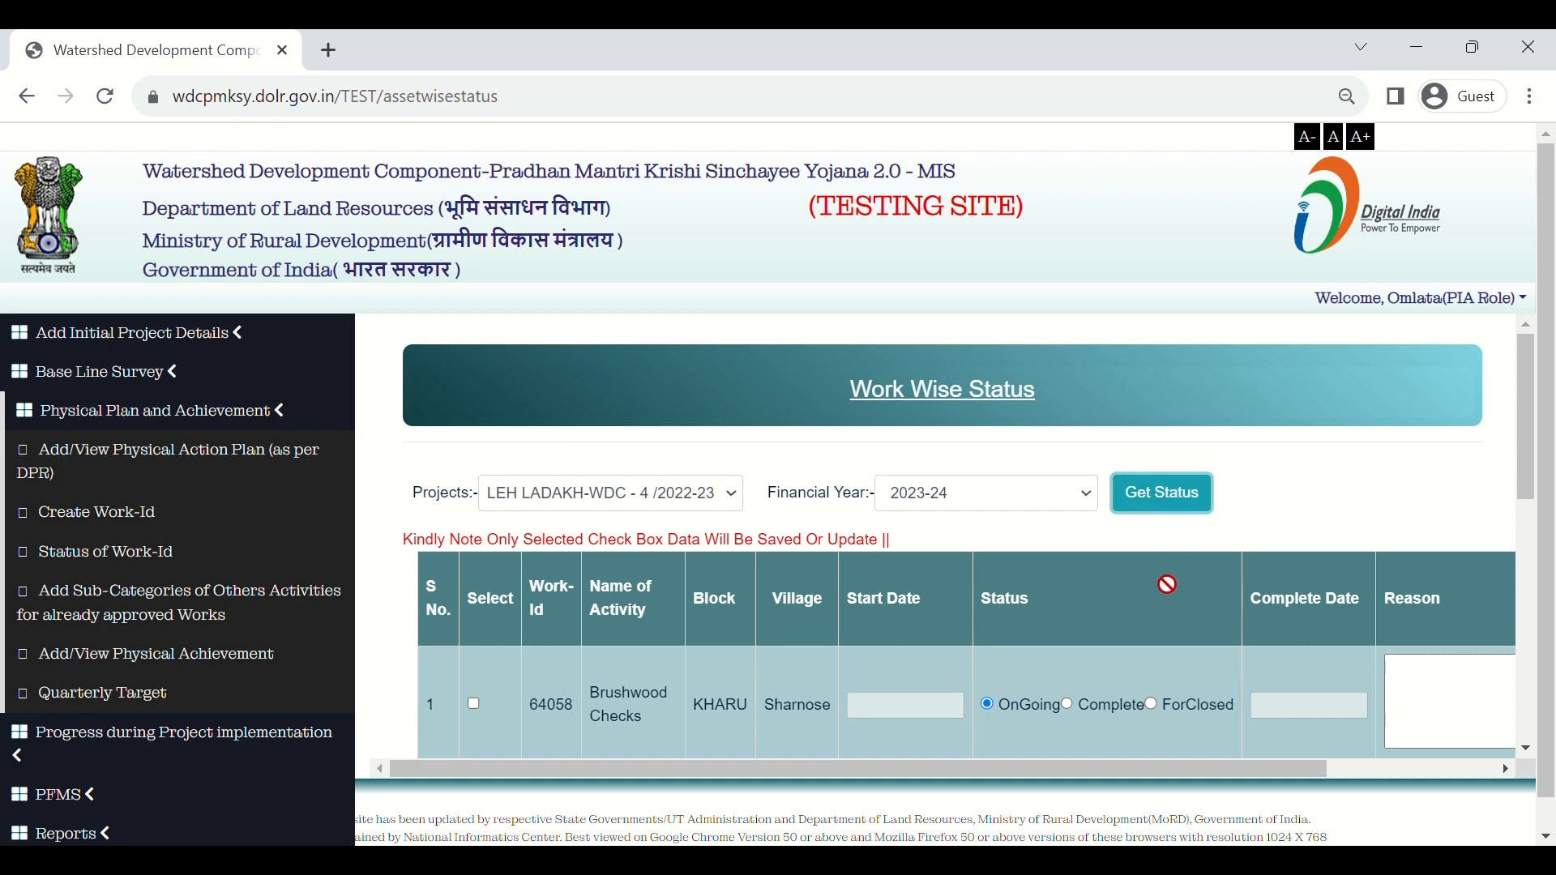
pyautogui.scroll(-4, 1167, 630)
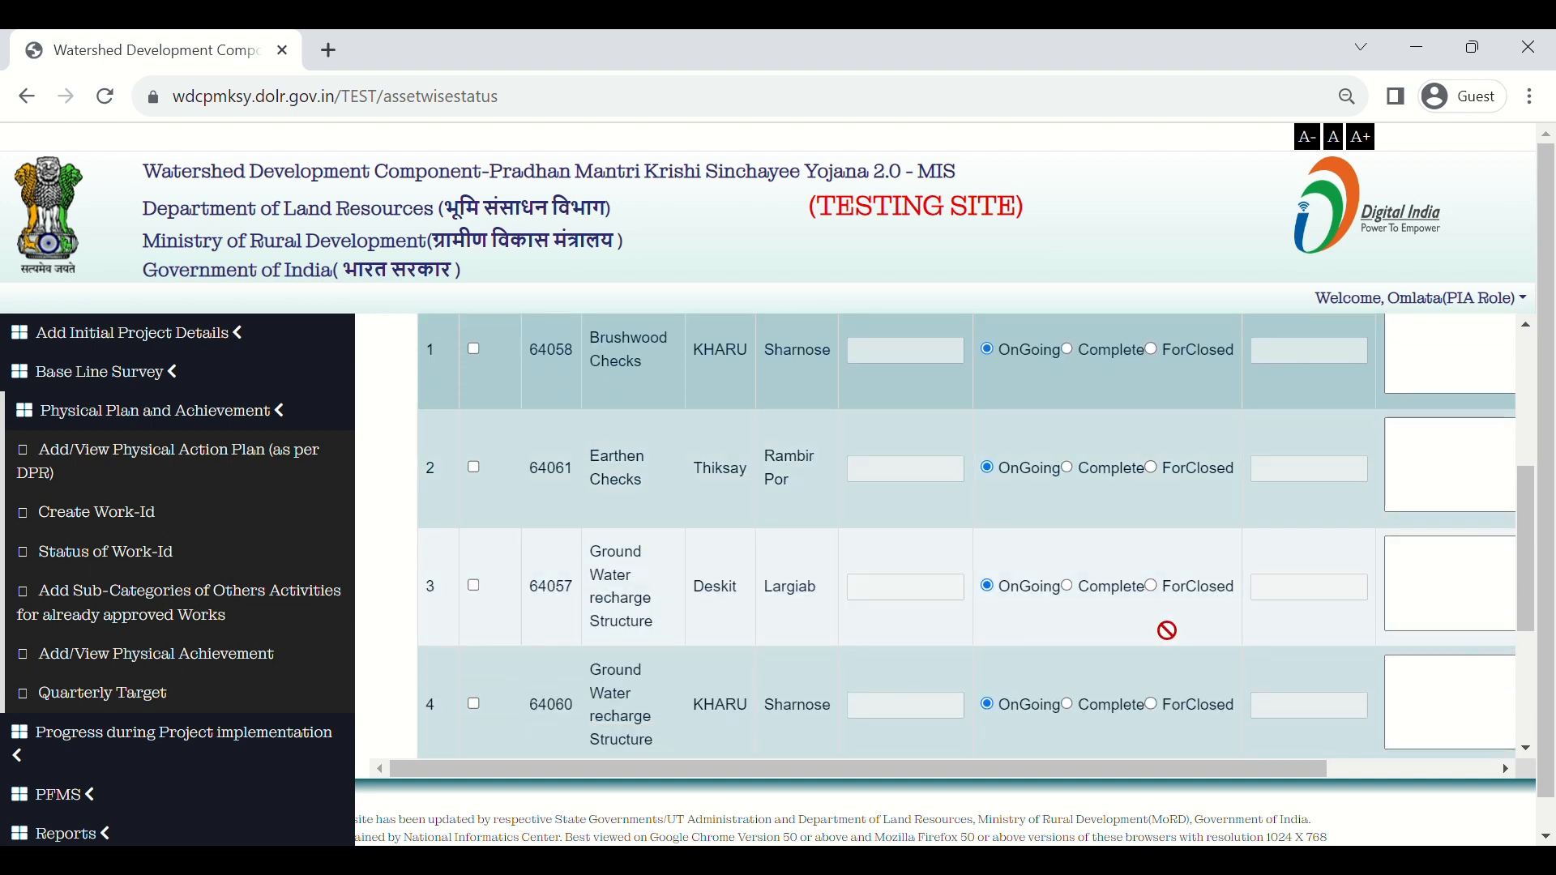
pyautogui.scroll(-1, 1167, 630)
pyautogui.scroll(5, 1167, 631)
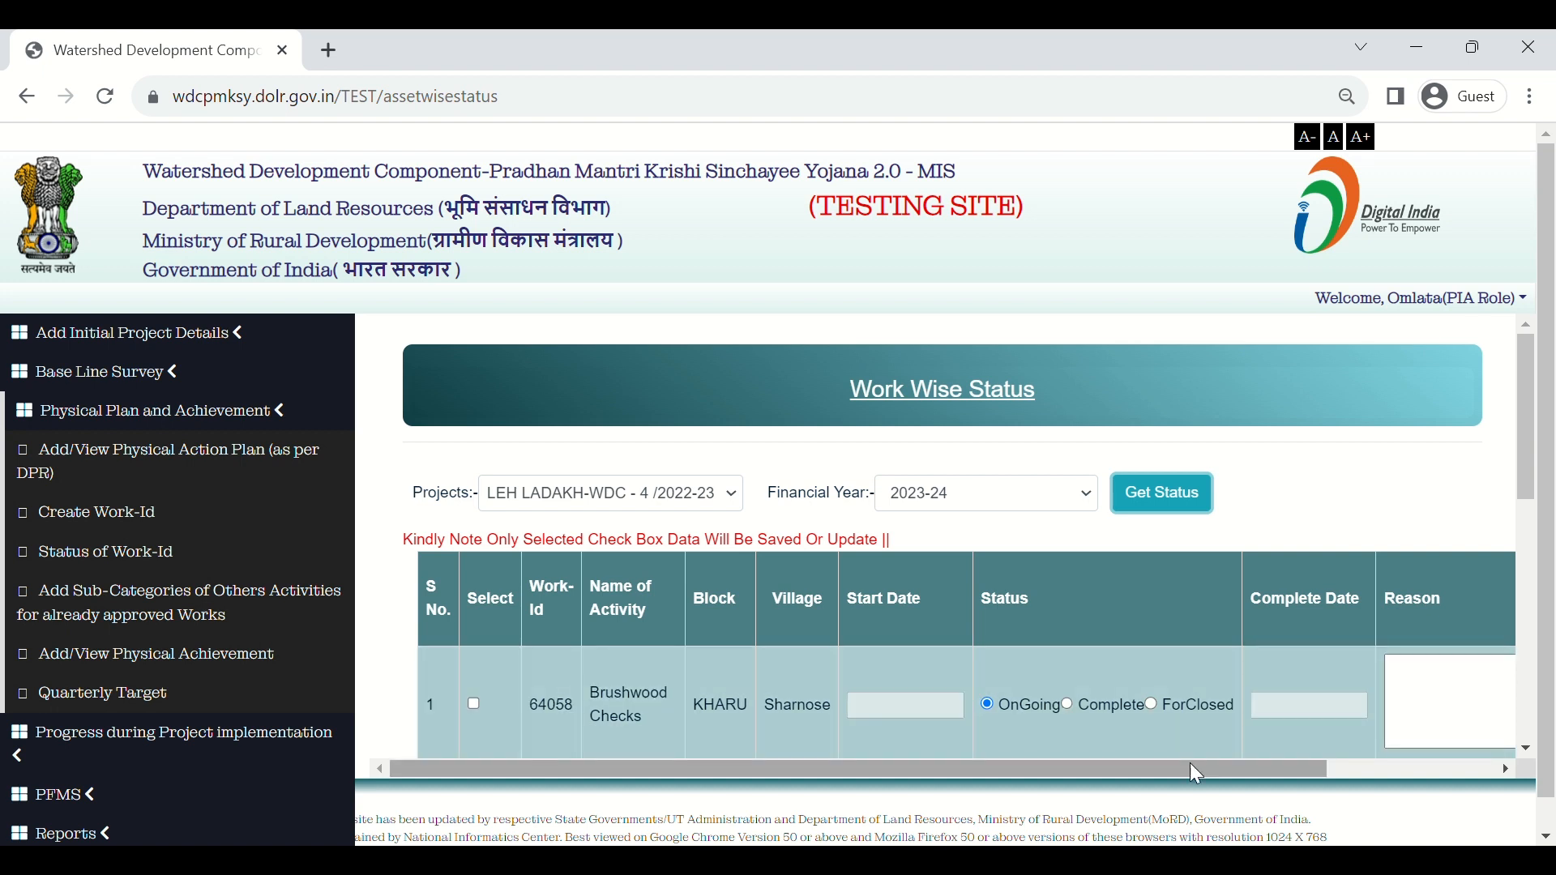
# Select the Brushwood Checks work, set its start date to 02-04-2023 and its convergence with other scheme/program to Yes
pyautogui.moveTo(1324, 766); pyautogui.dragTo(1549, 761)
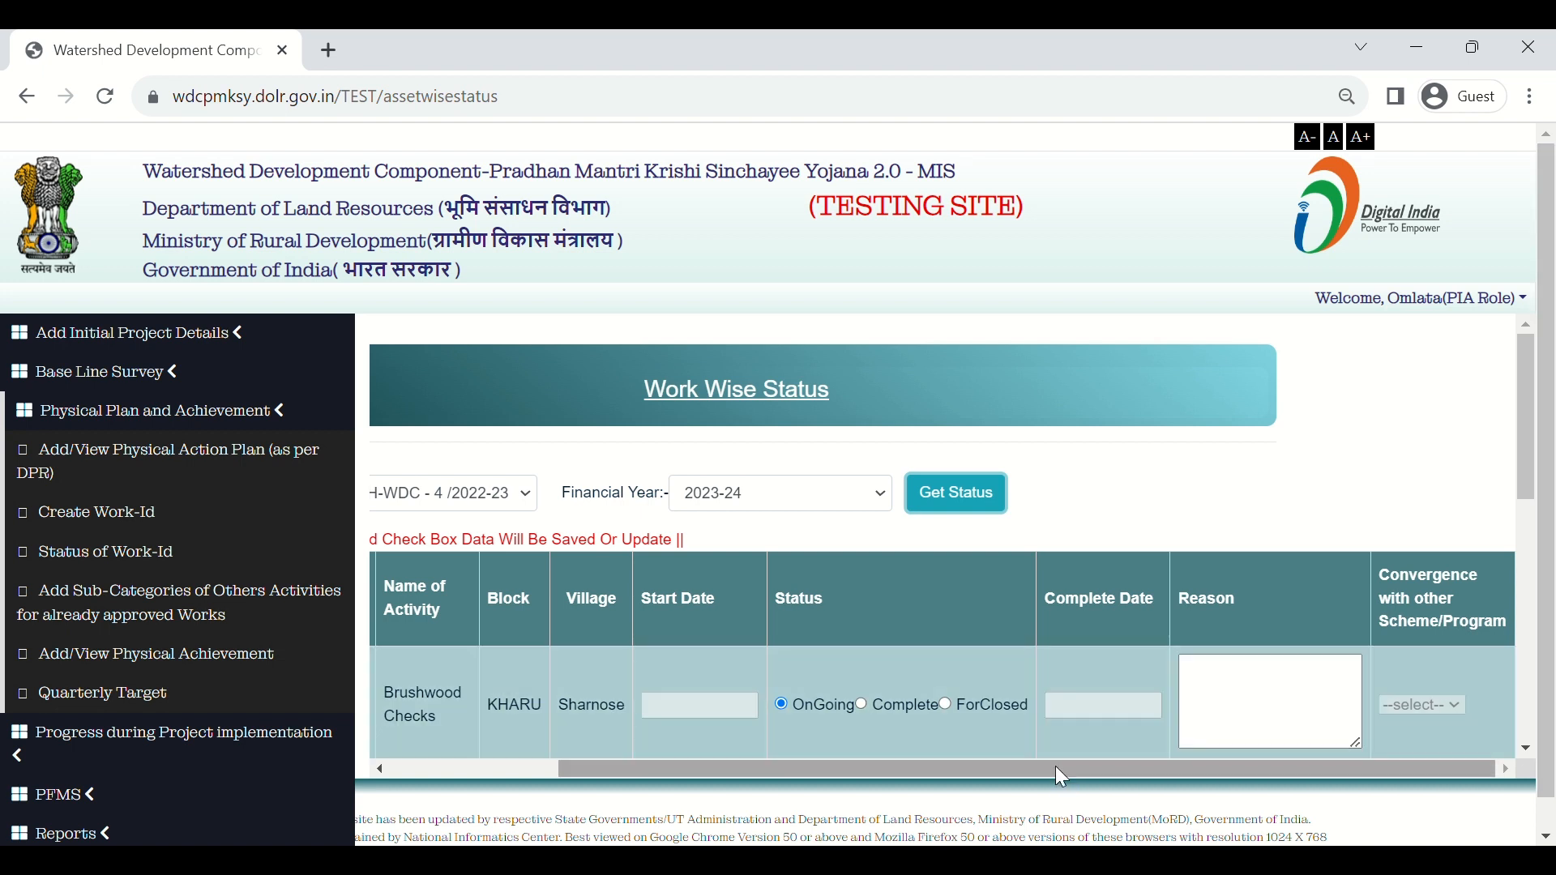
pyautogui.moveTo(1062, 778); pyautogui.dragTo(948, 762)
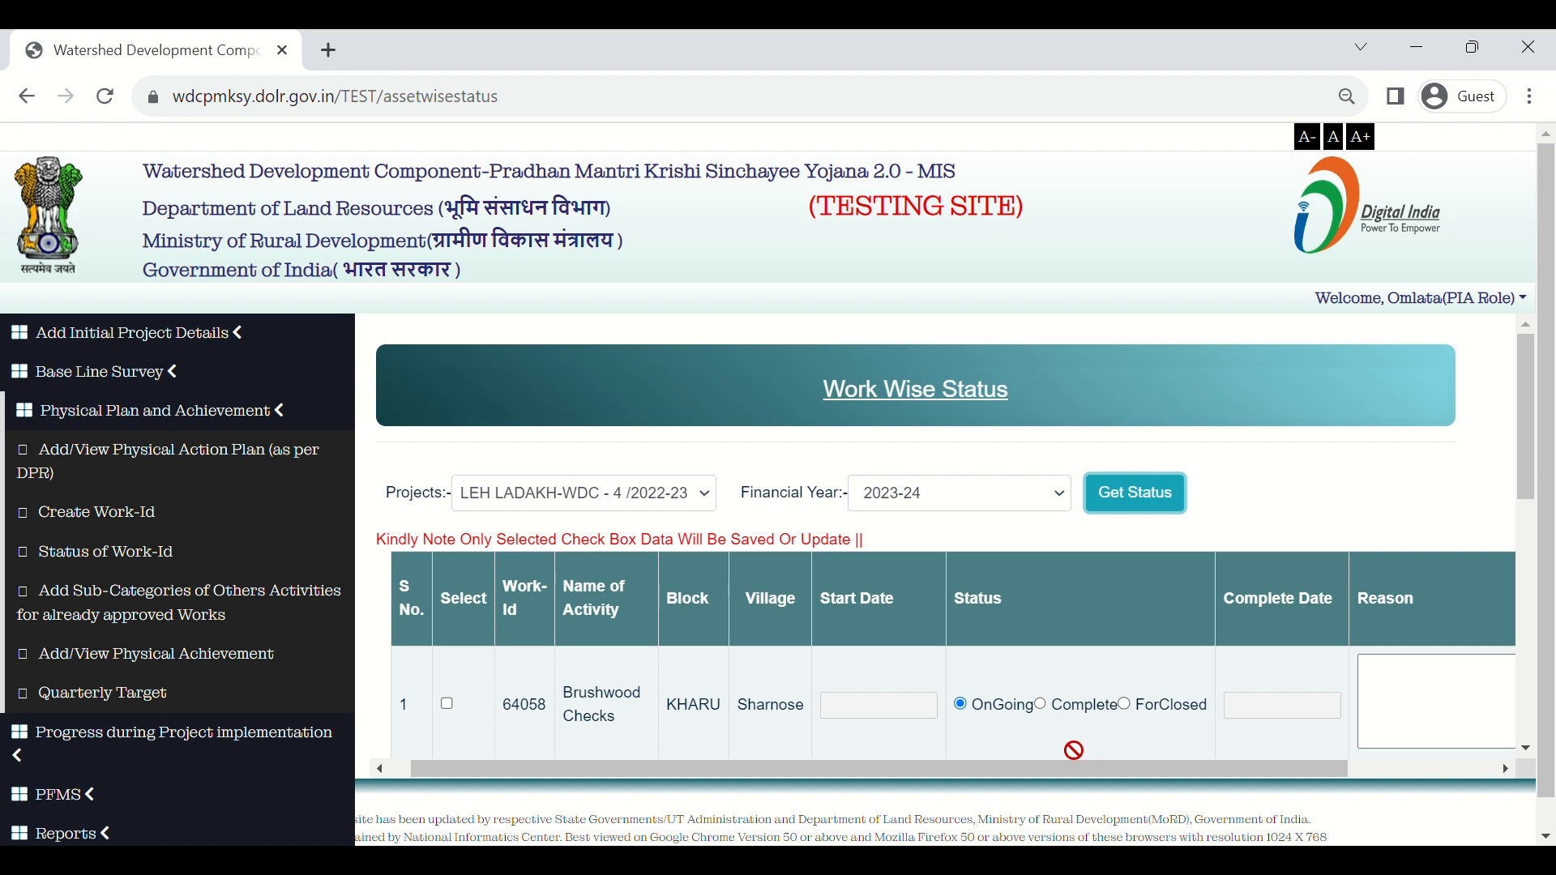
pyautogui.scroll(-1, 1070, 749)
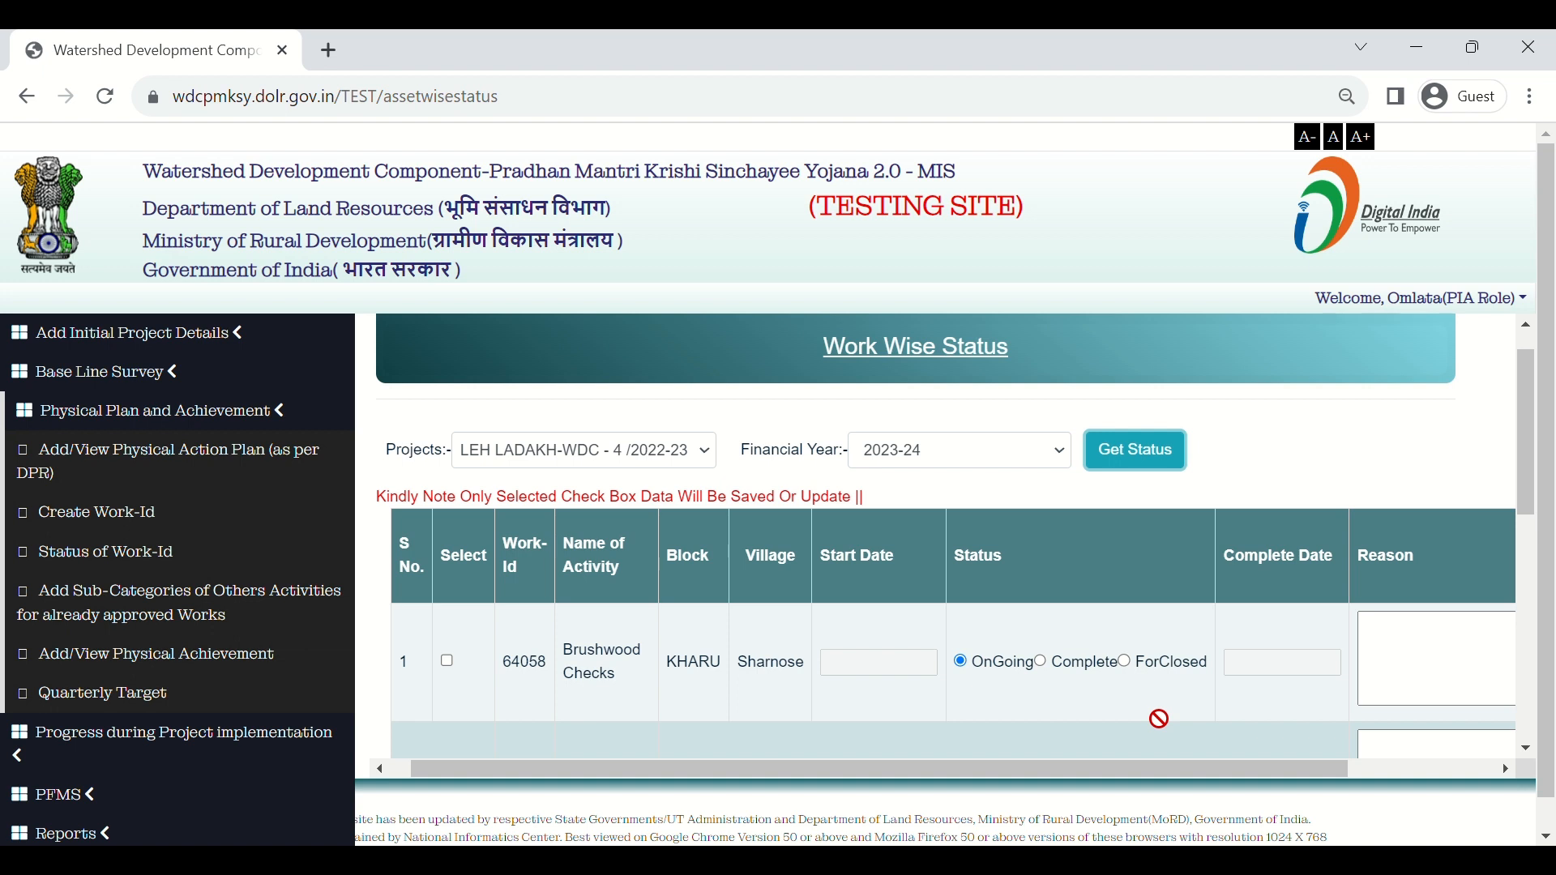
pyautogui.scroll(-2, 1159, 718)
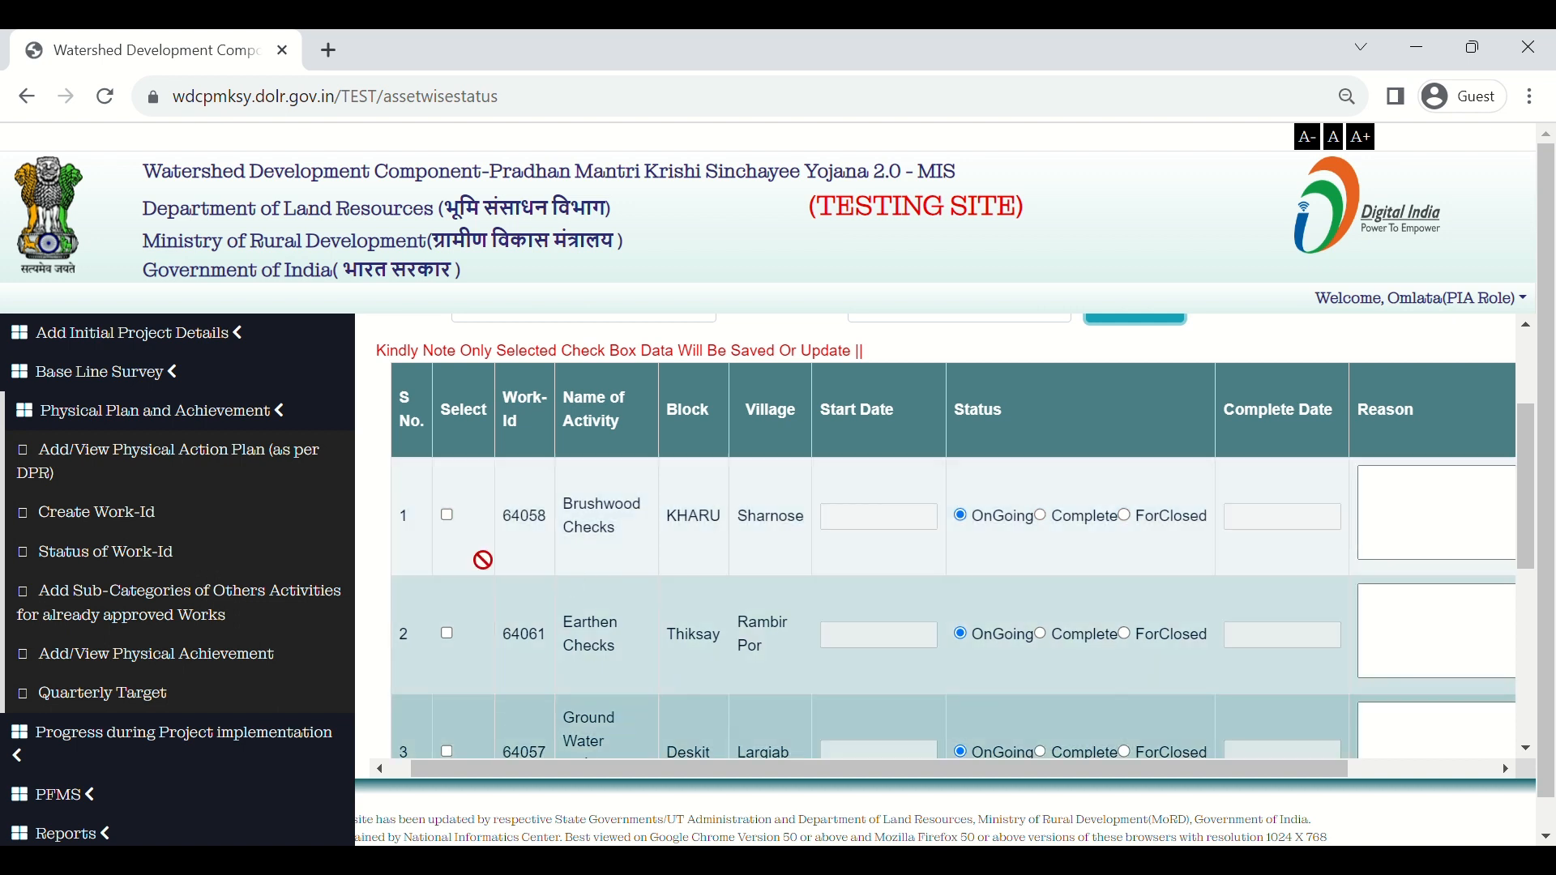
pyautogui.click(448, 516)
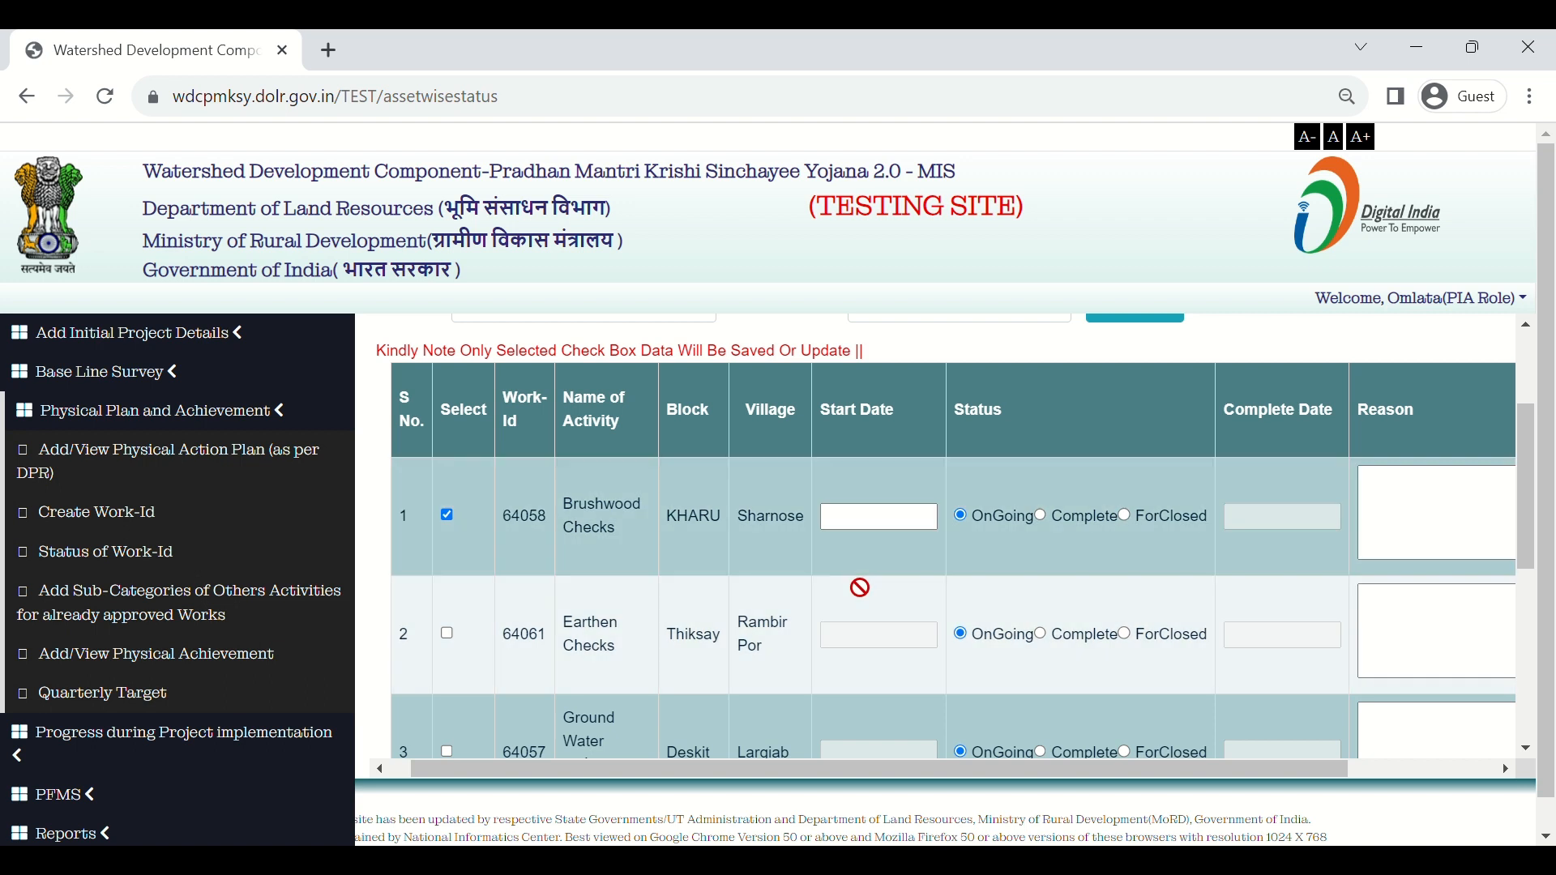
pyautogui.click(892, 527)
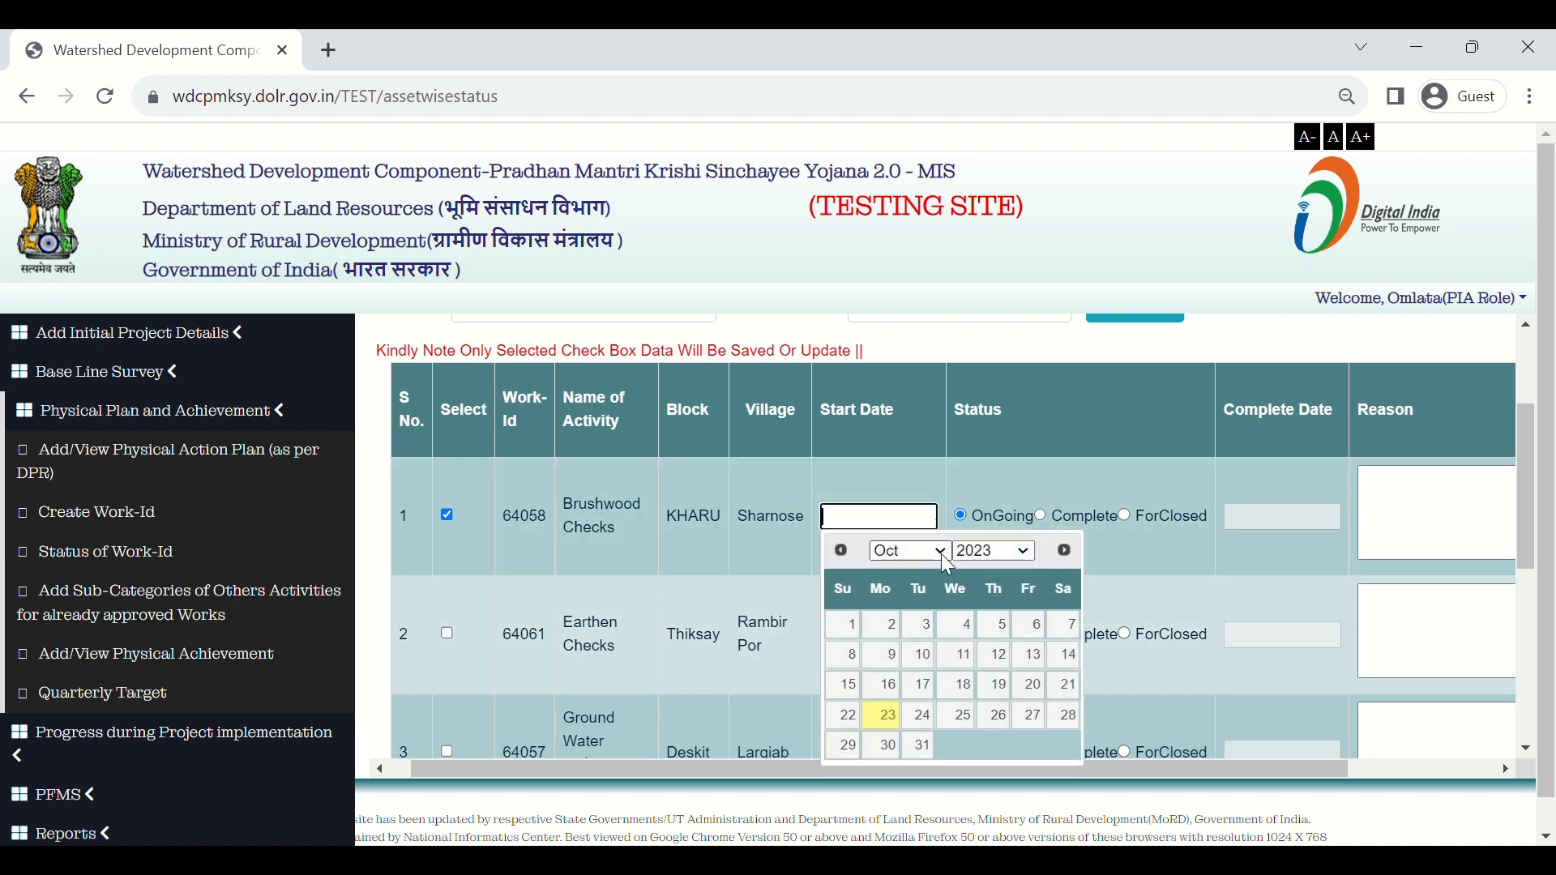
pyautogui.click(927, 630)
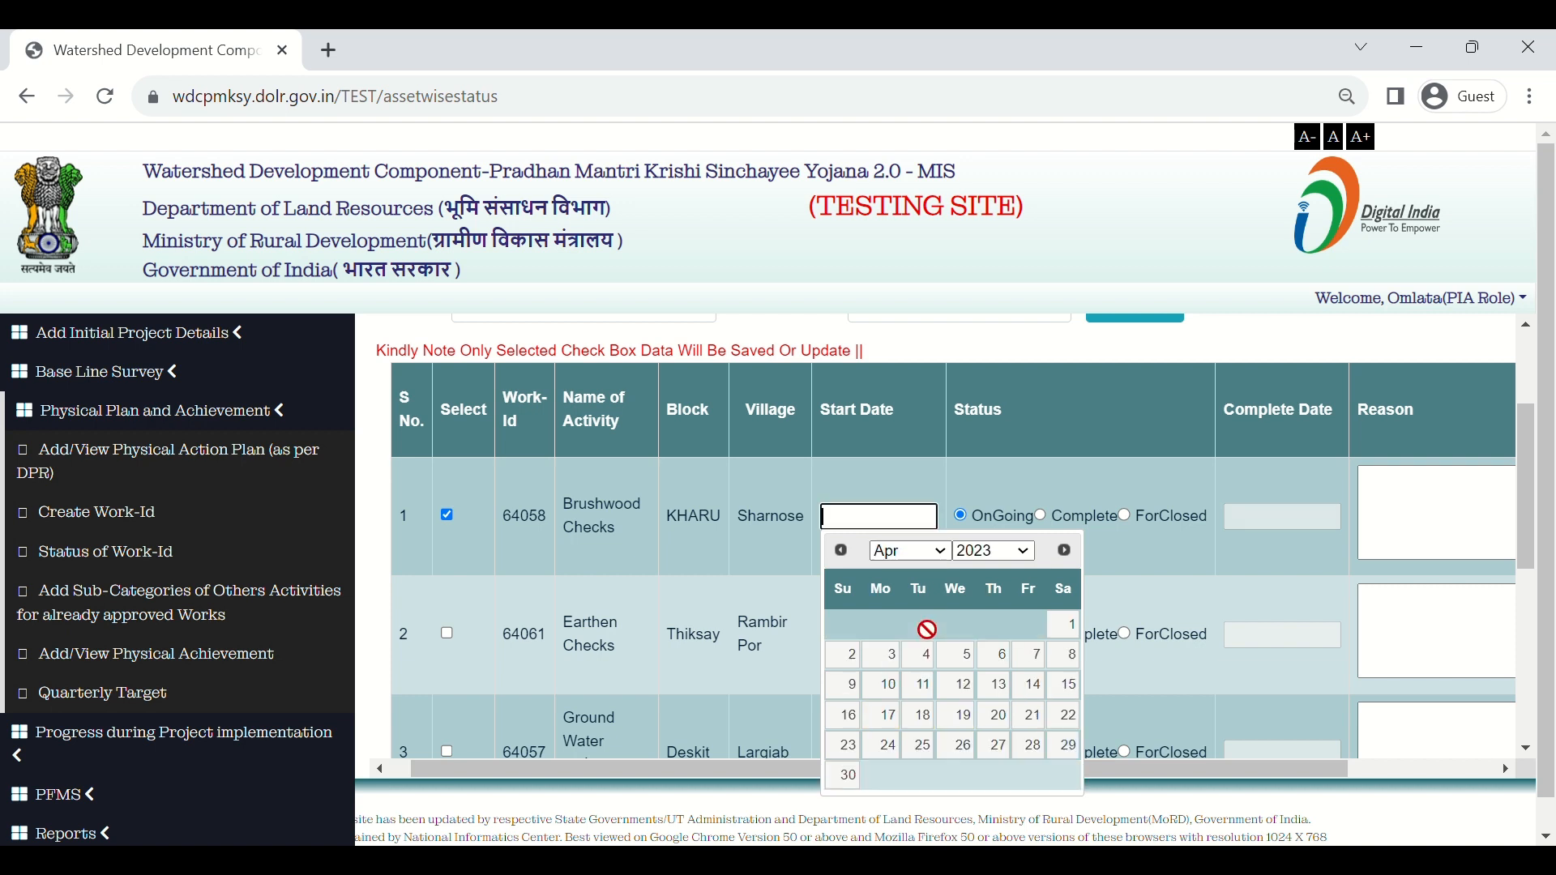
pyautogui.click(857, 659)
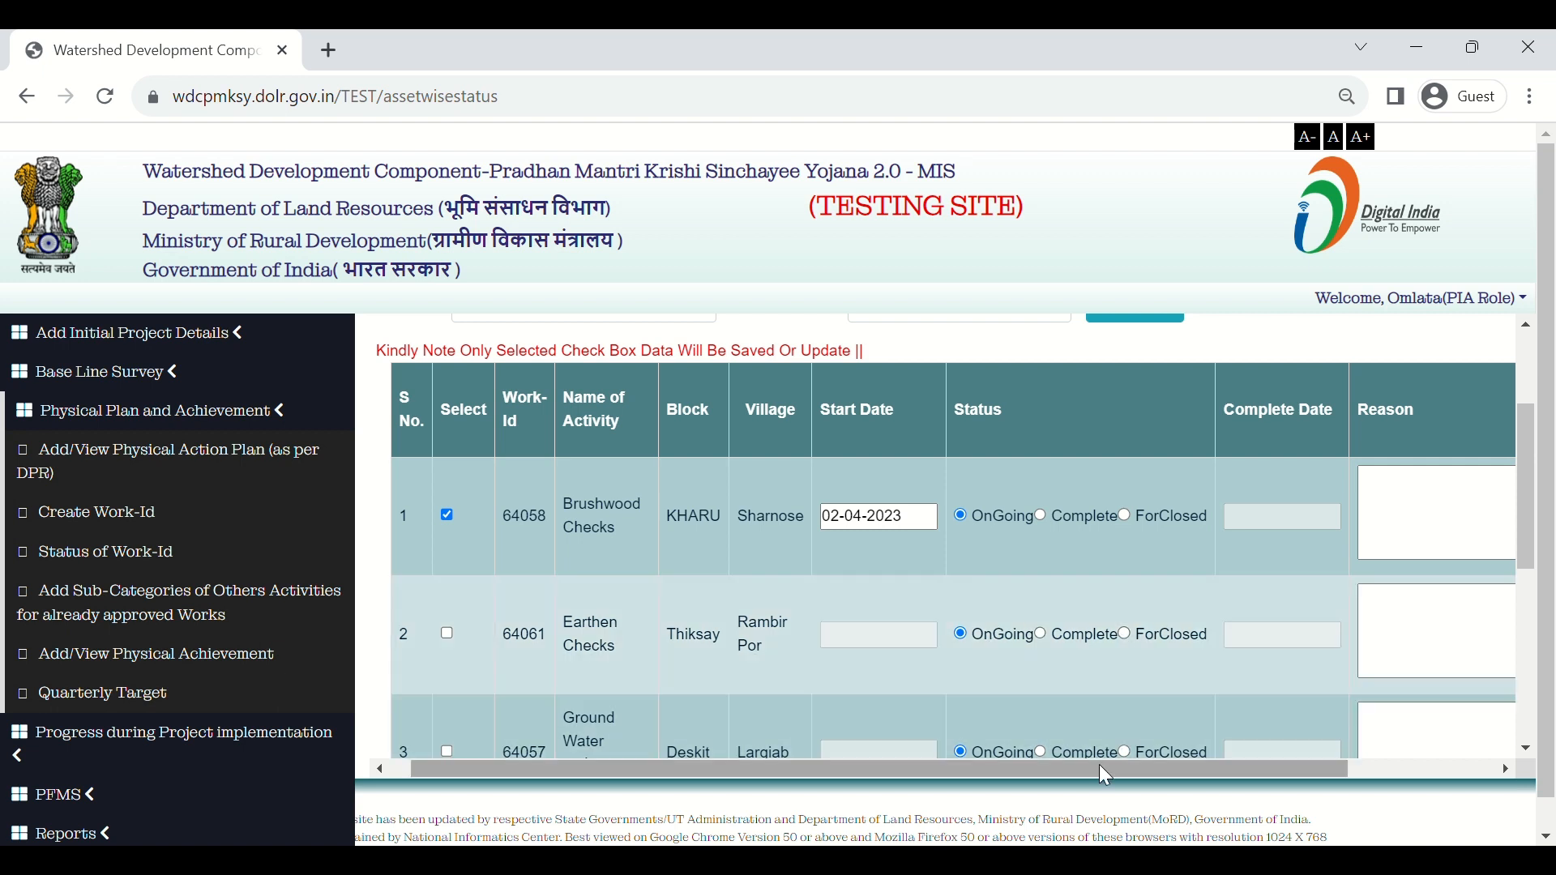
pyautogui.moveTo(1088, 775); pyautogui.dragTo(1261, 767)
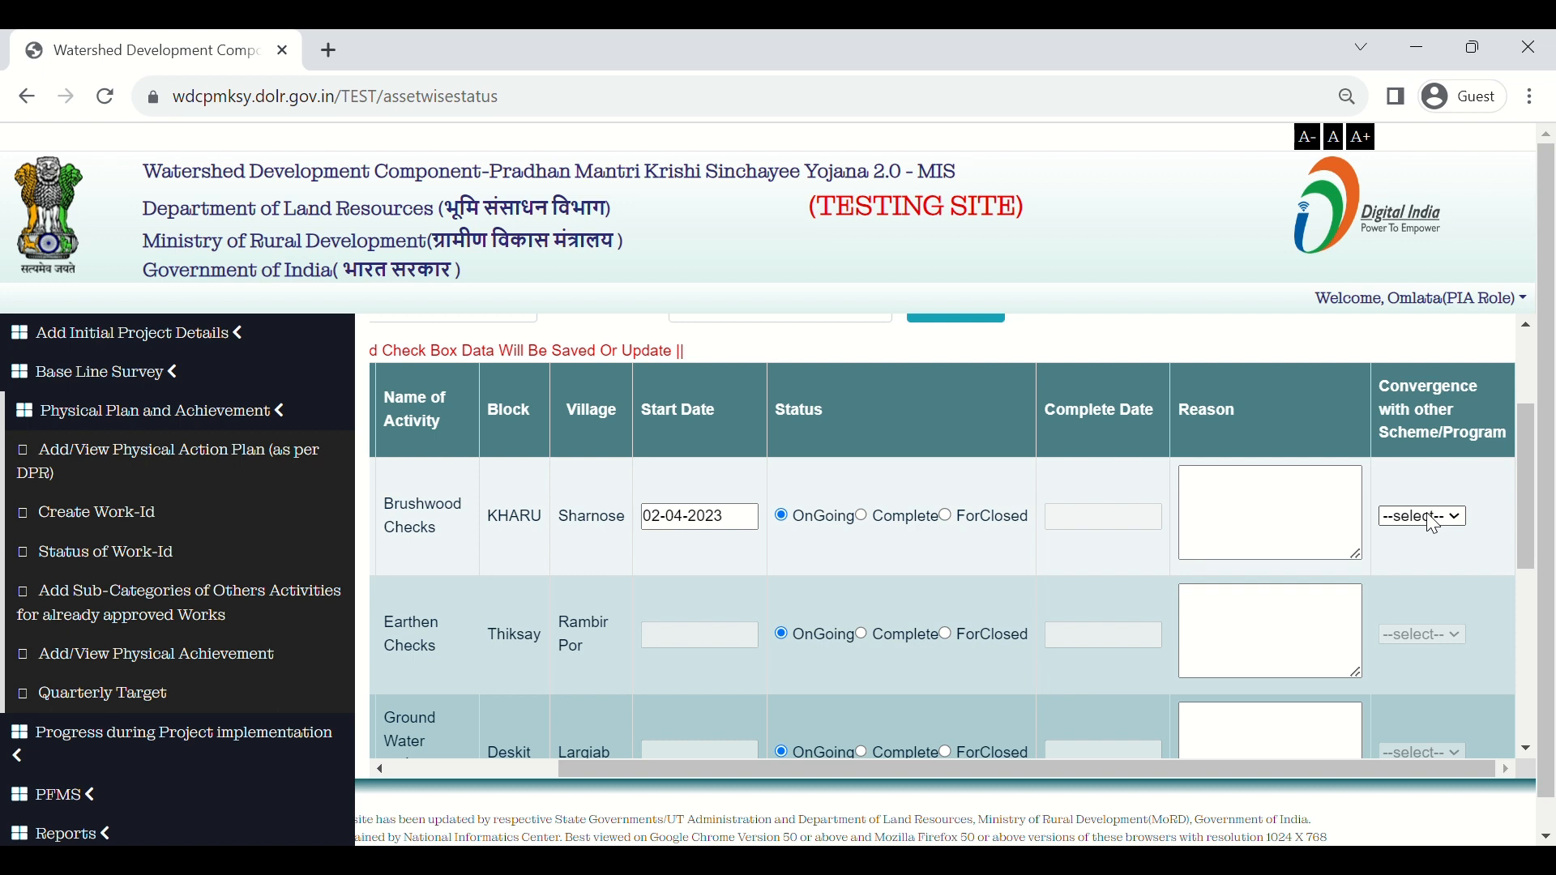
pyautogui.click(1399, 553)
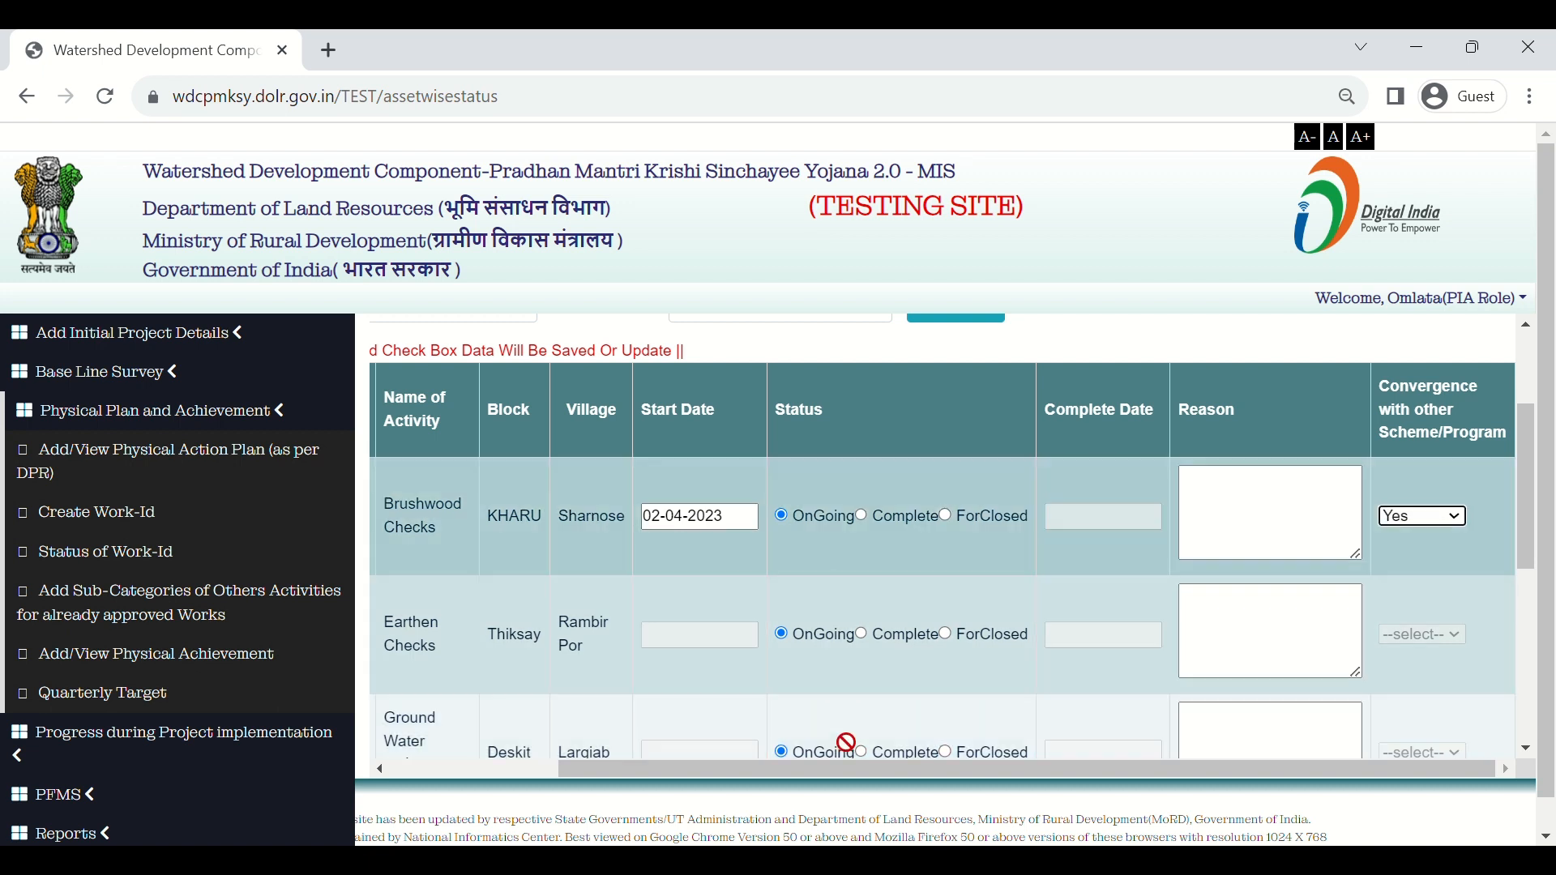
# Select the Earthen Checks work, set its status to Complete and its start date to 03-04-2023
pyautogui.moveTo(848, 767); pyautogui.dragTo(607, 788)
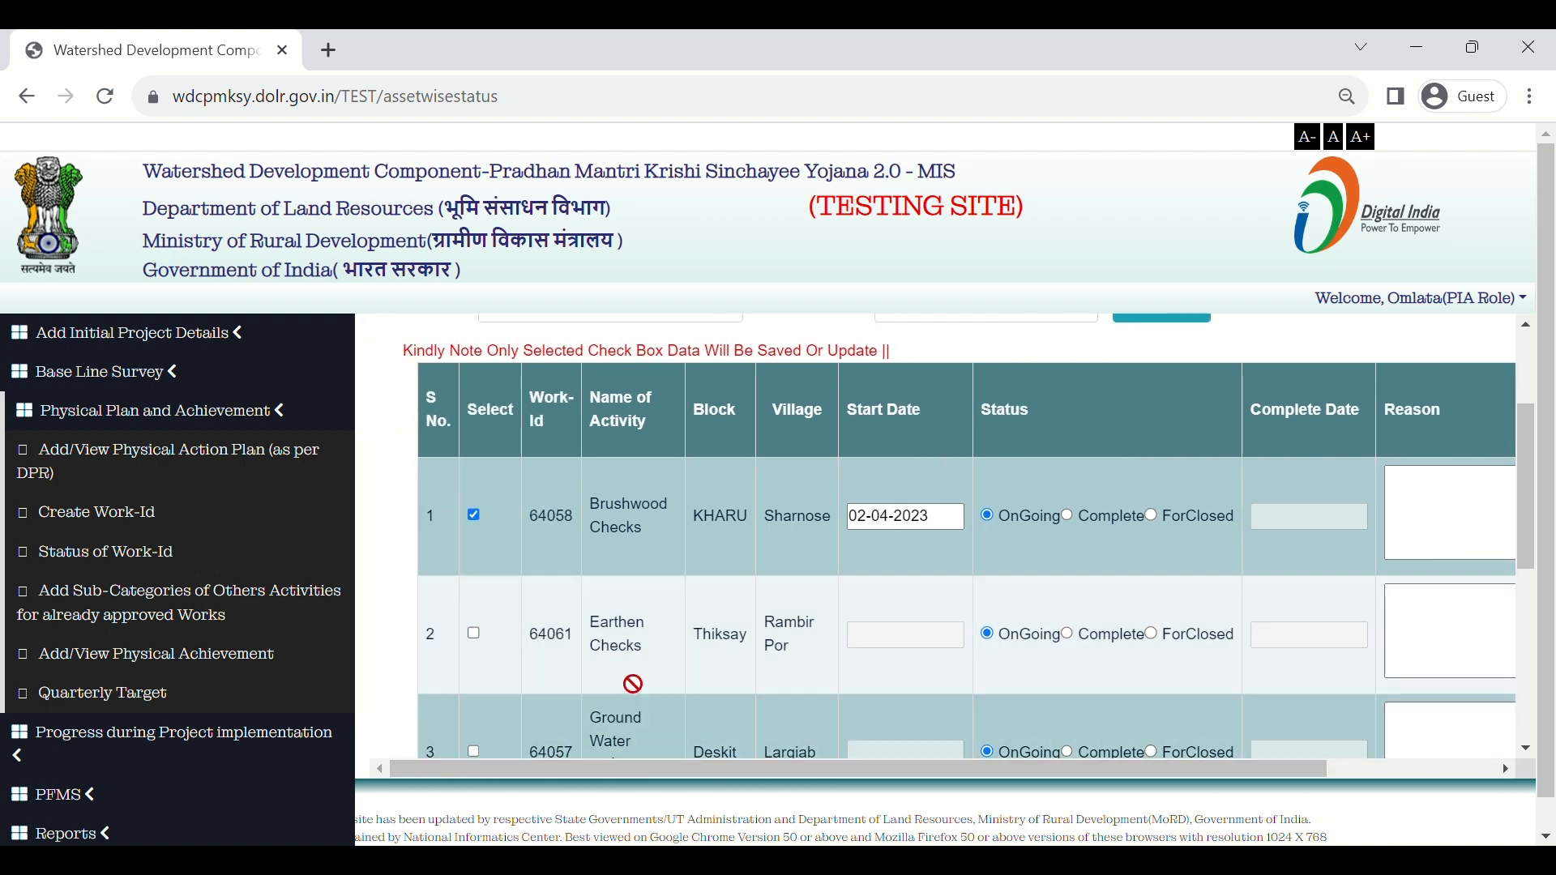
pyautogui.click(475, 636)
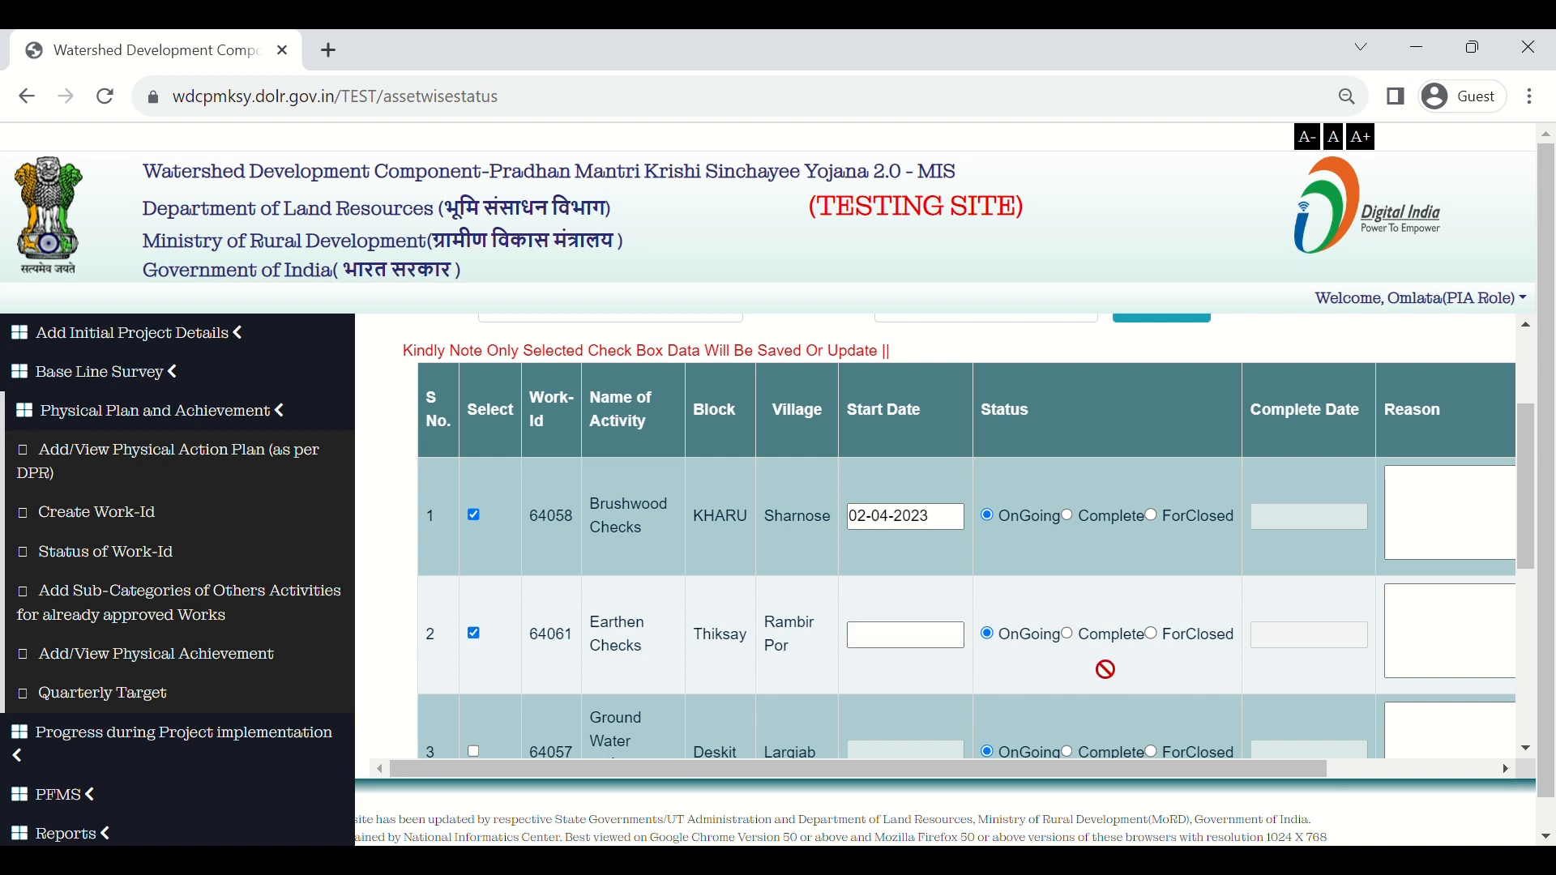
pyautogui.click(1069, 634)
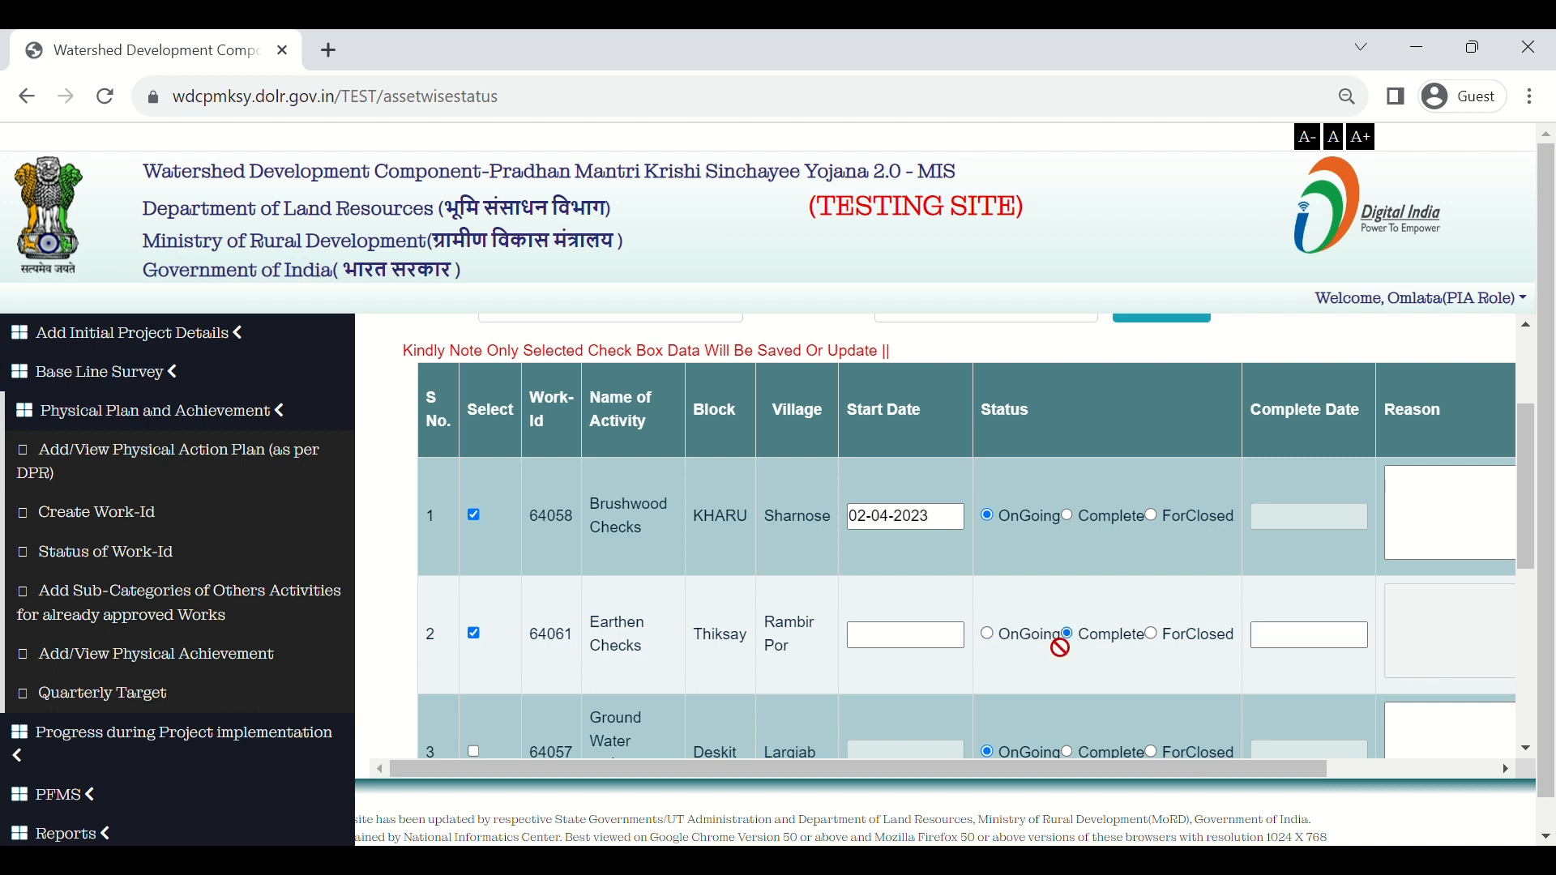
pyautogui.click(906, 637)
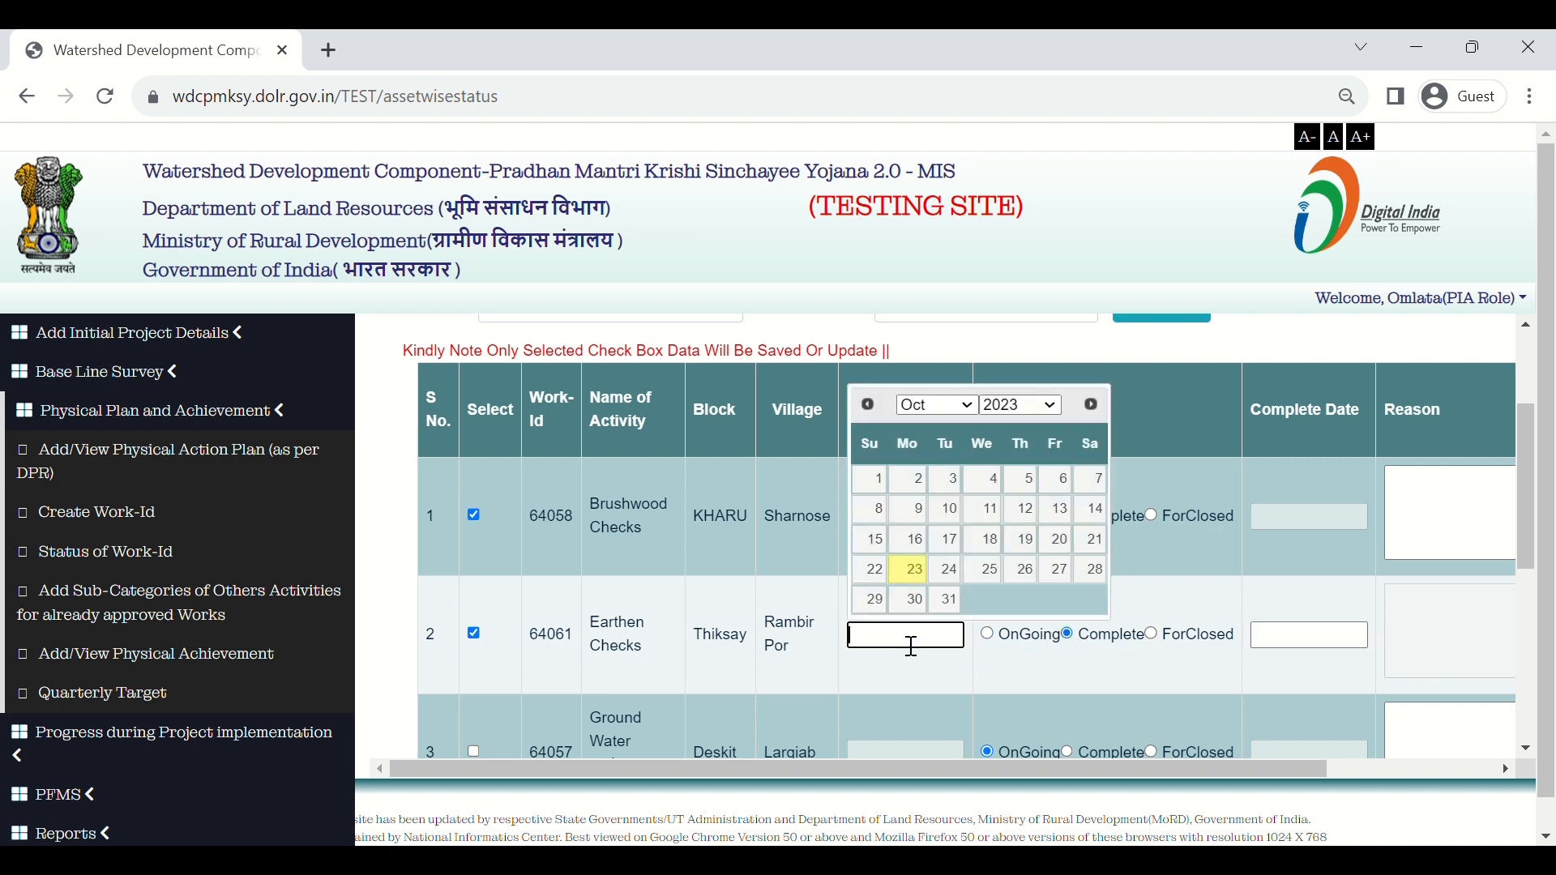
pyautogui.click(972, 408)
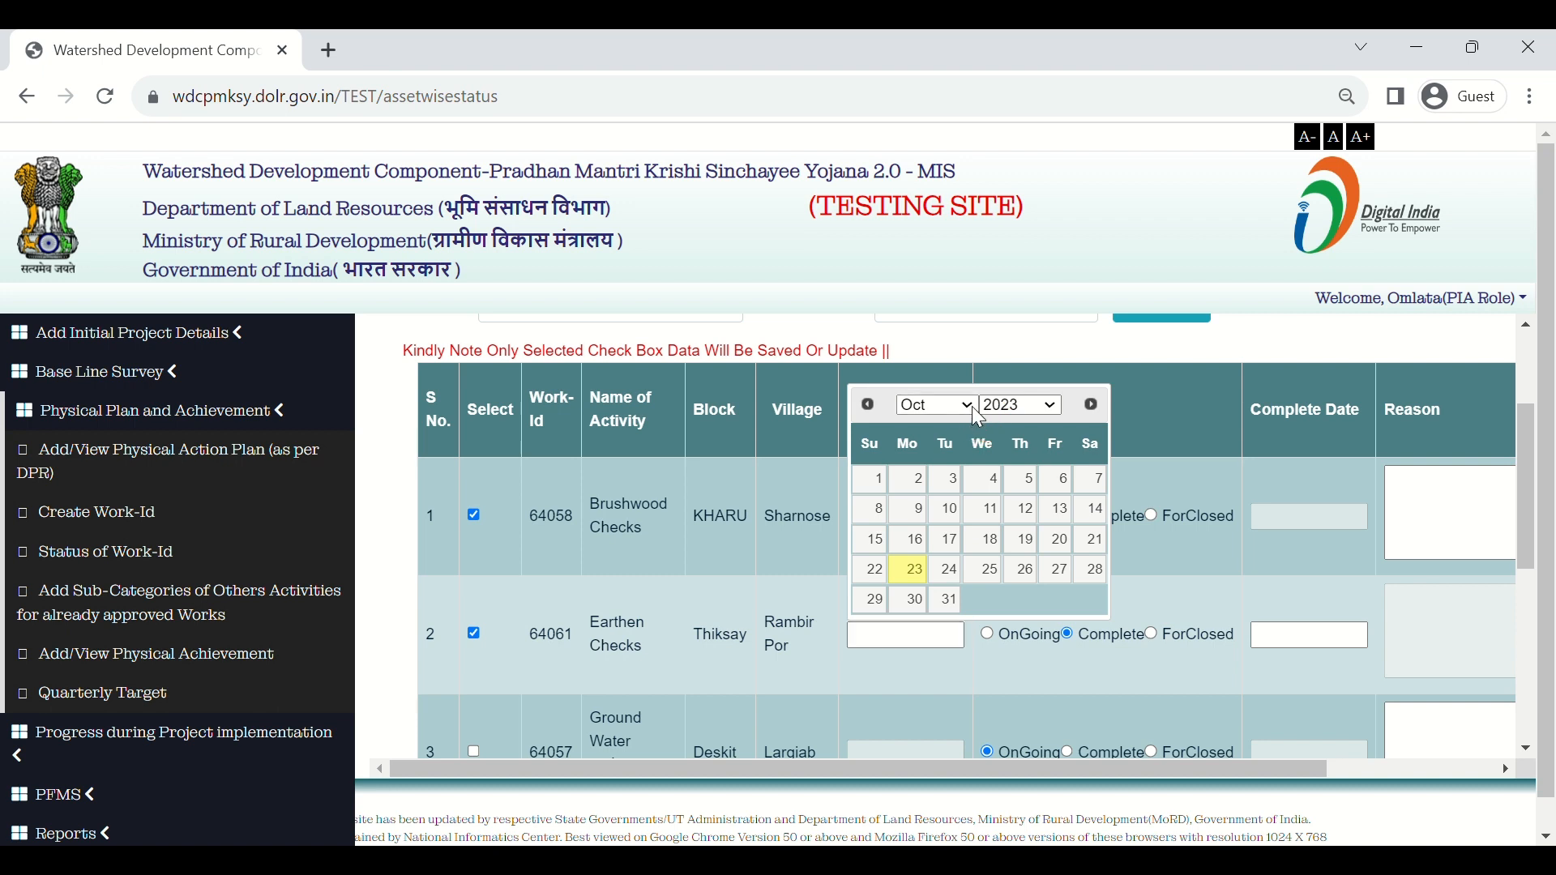
pyautogui.click(947, 487)
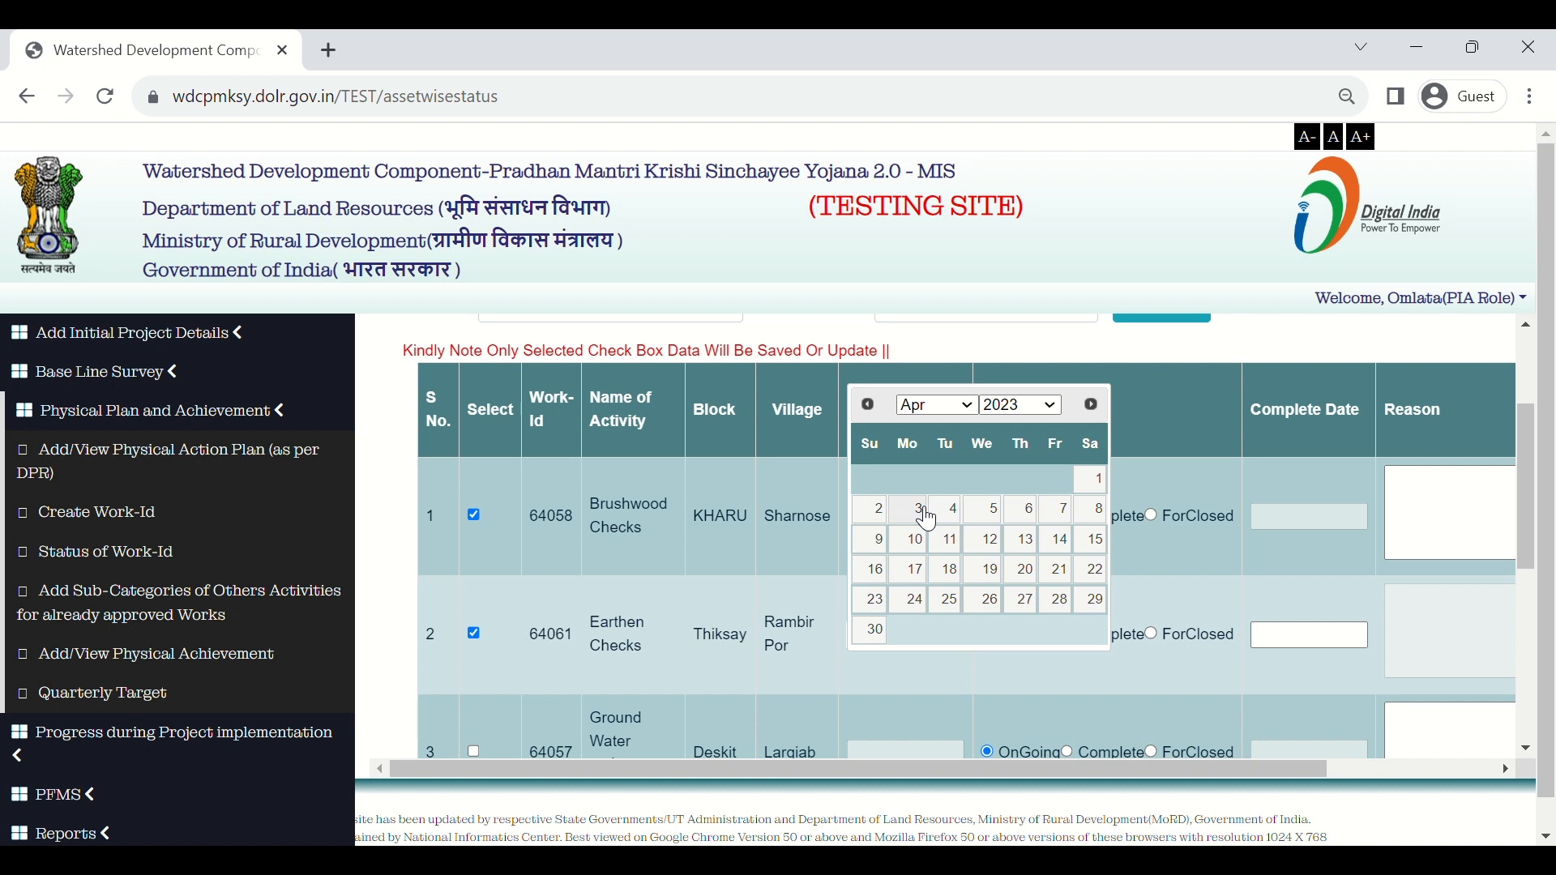
pyautogui.click(928, 518)
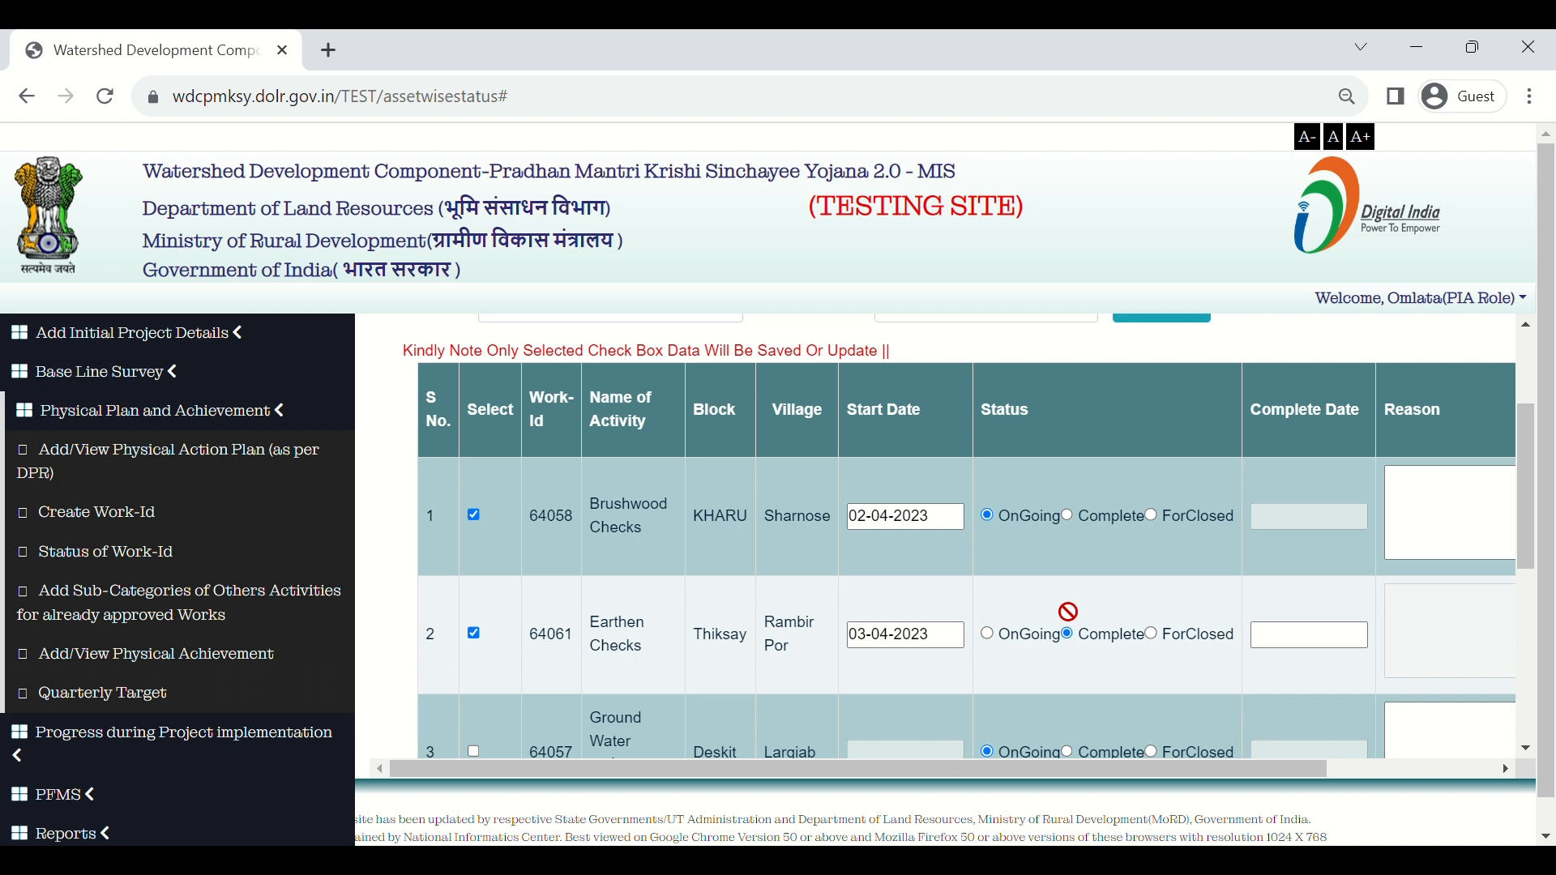
# Set the Earthen Checks work's complete date to 01-05-2023 and its convergence with other scheme/program to No
pyautogui.click(1295, 659)
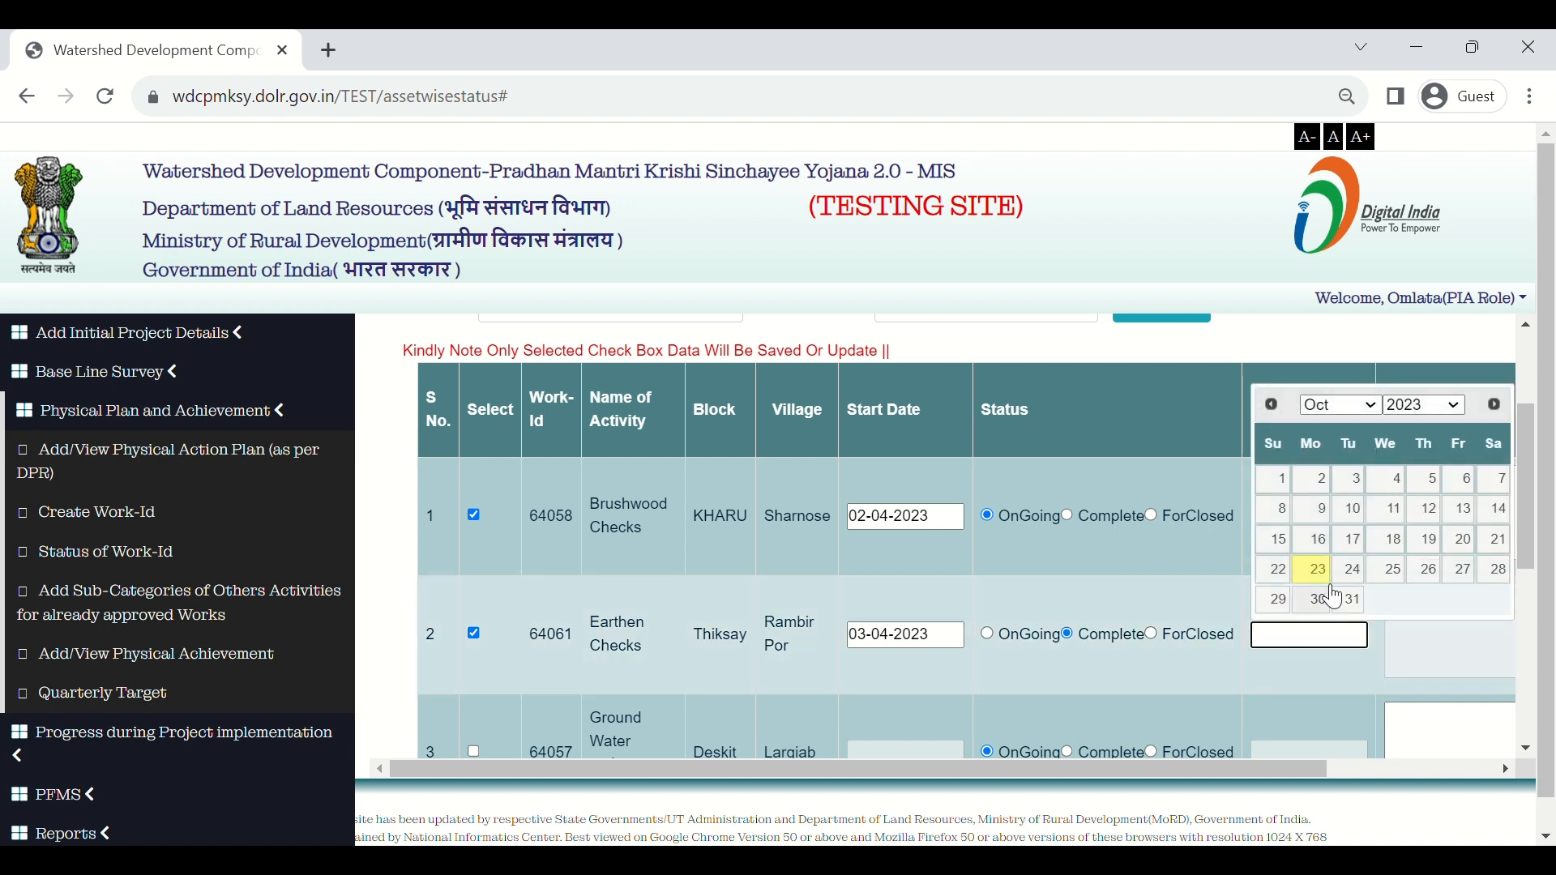
pyautogui.click(1373, 410)
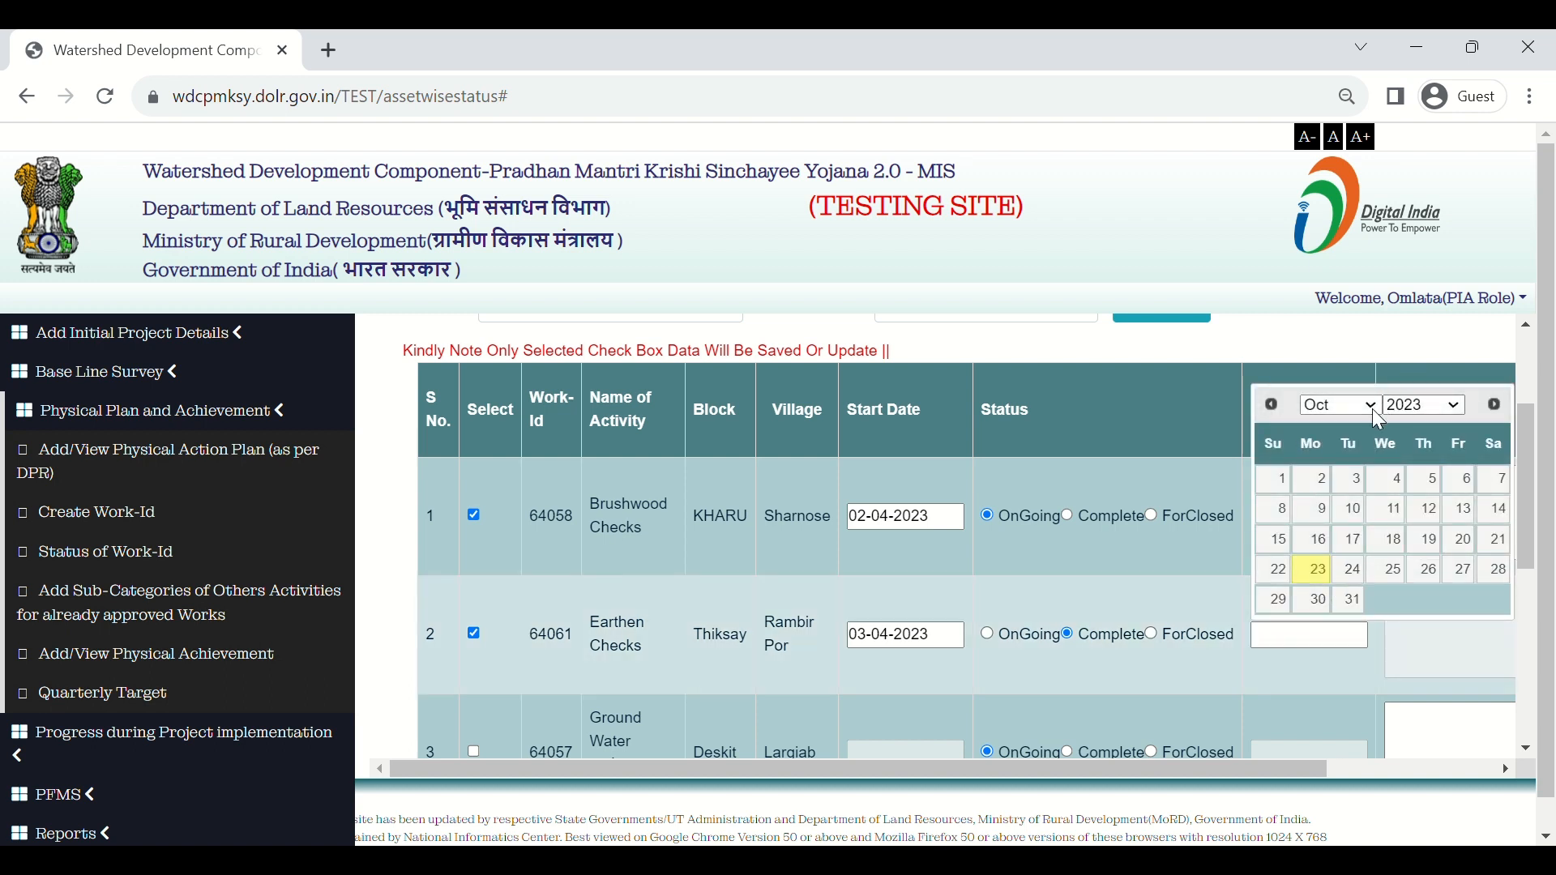
pyautogui.click(1362, 521)
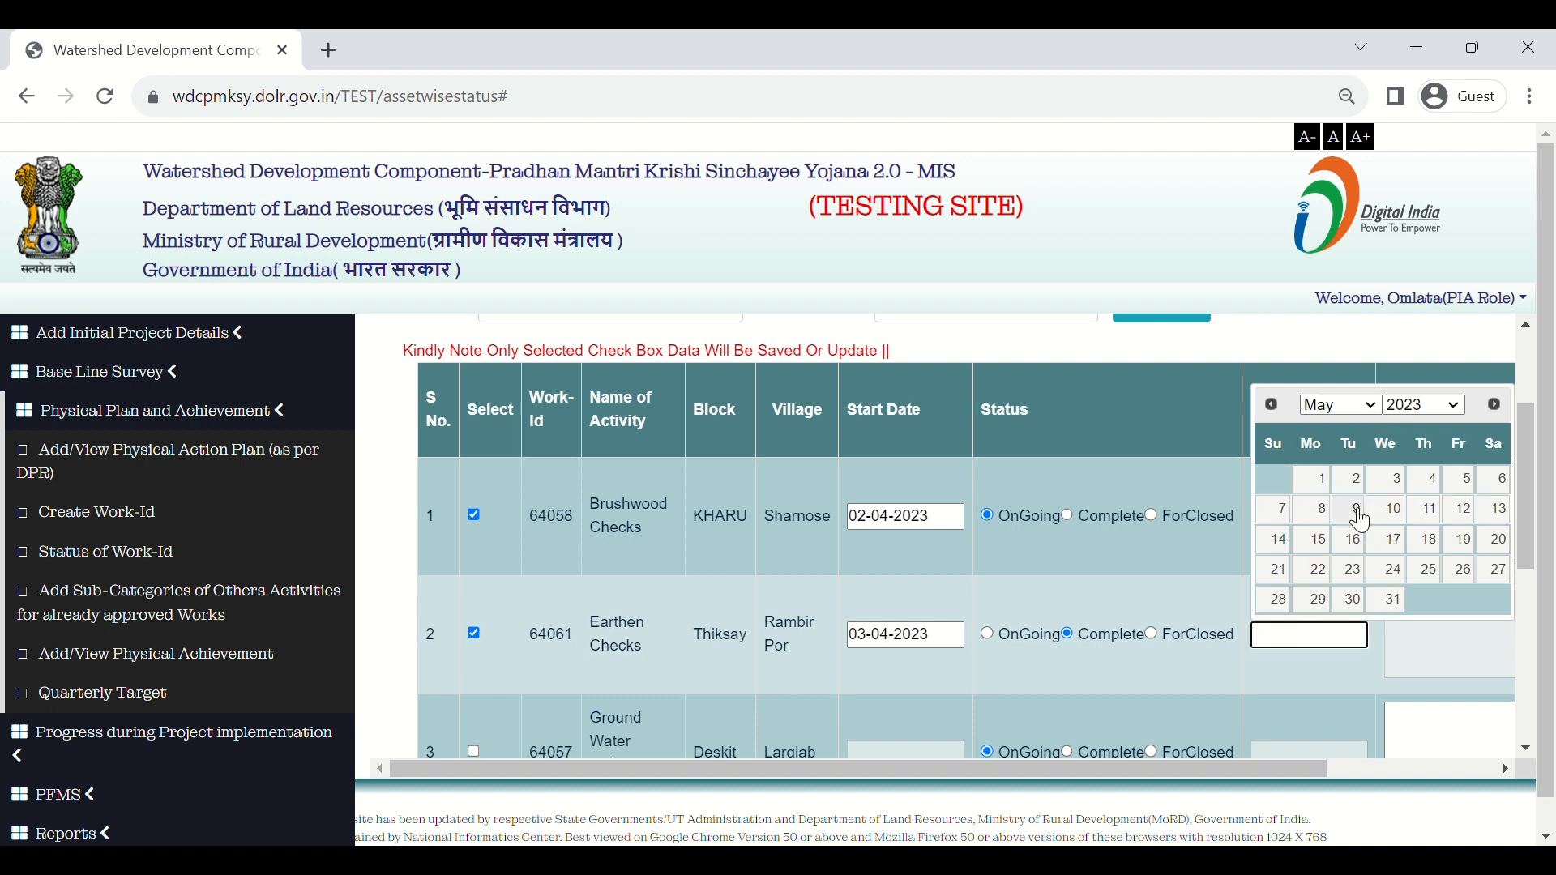
pyautogui.click(1321, 480)
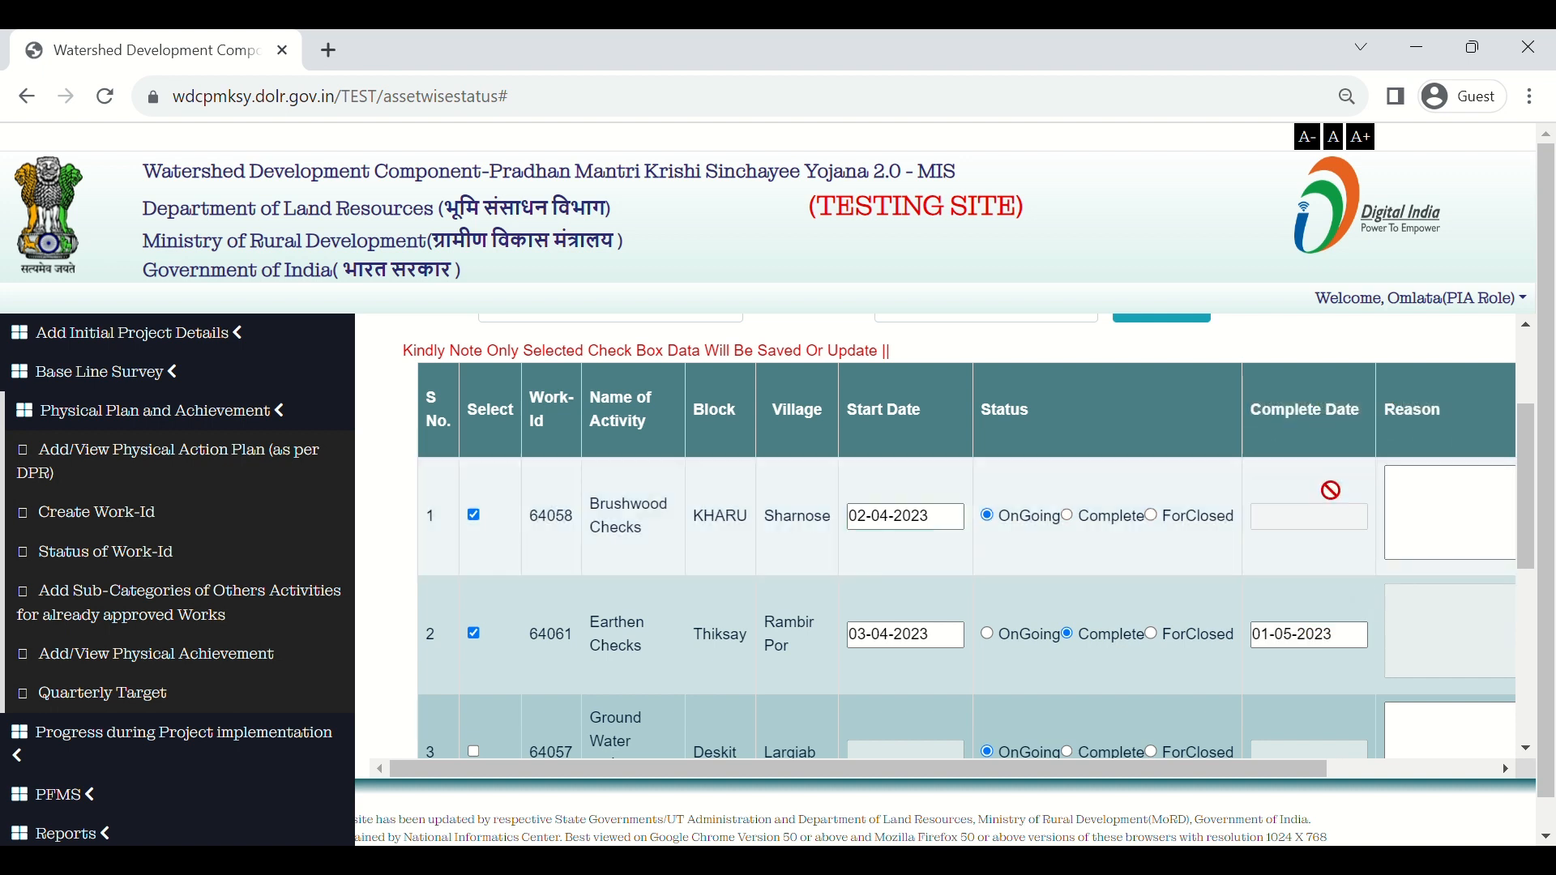
pyautogui.moveTo(1243, 769); pyautogui.dragTo(1462, 817)
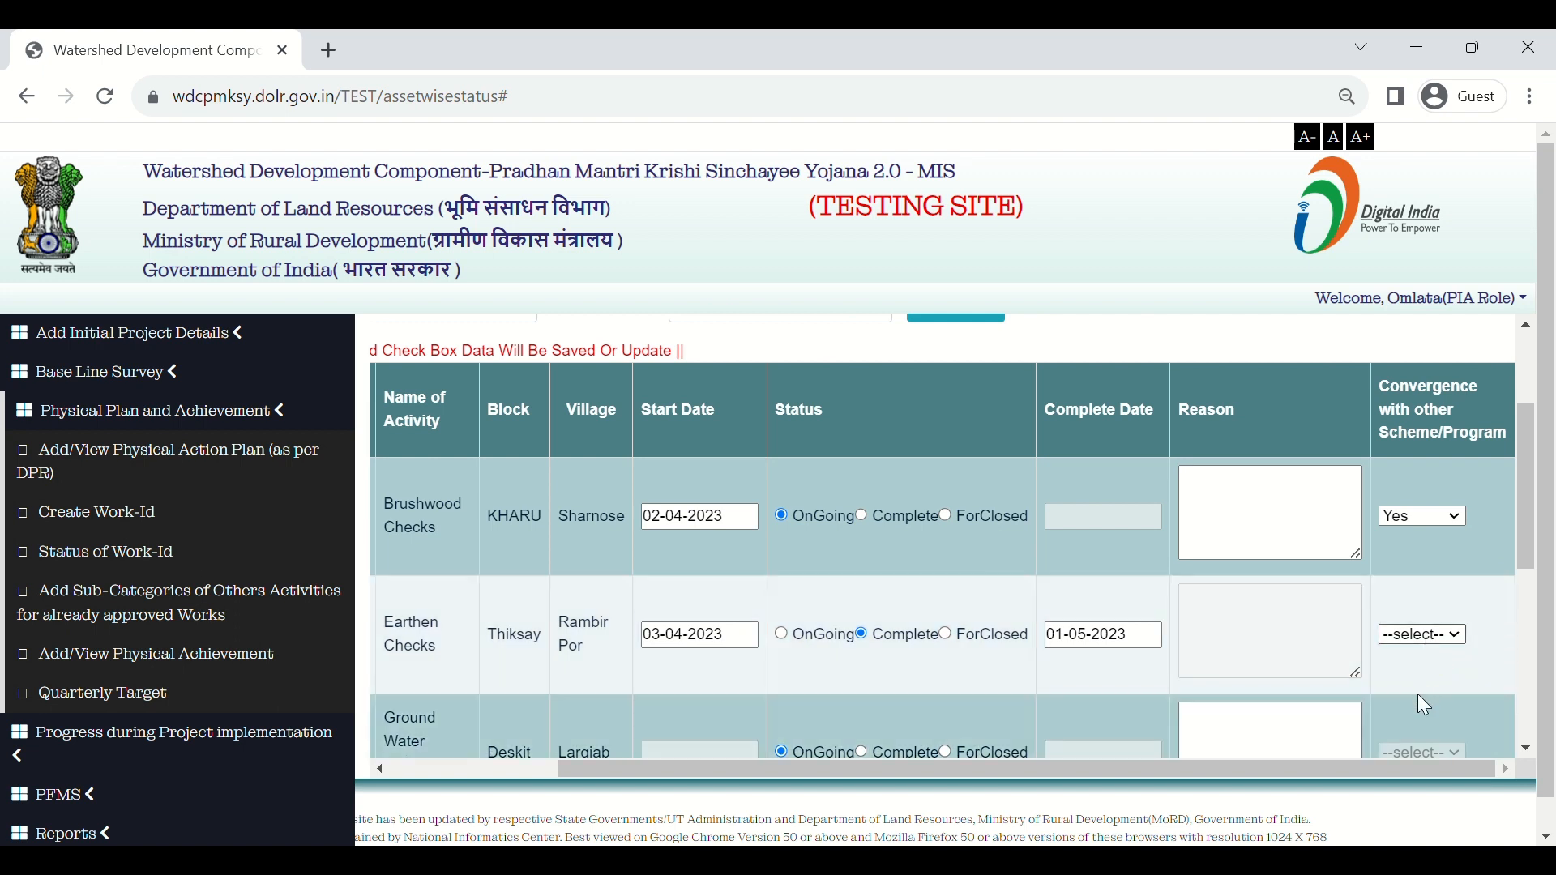
pyautogui.click(1418, 696)
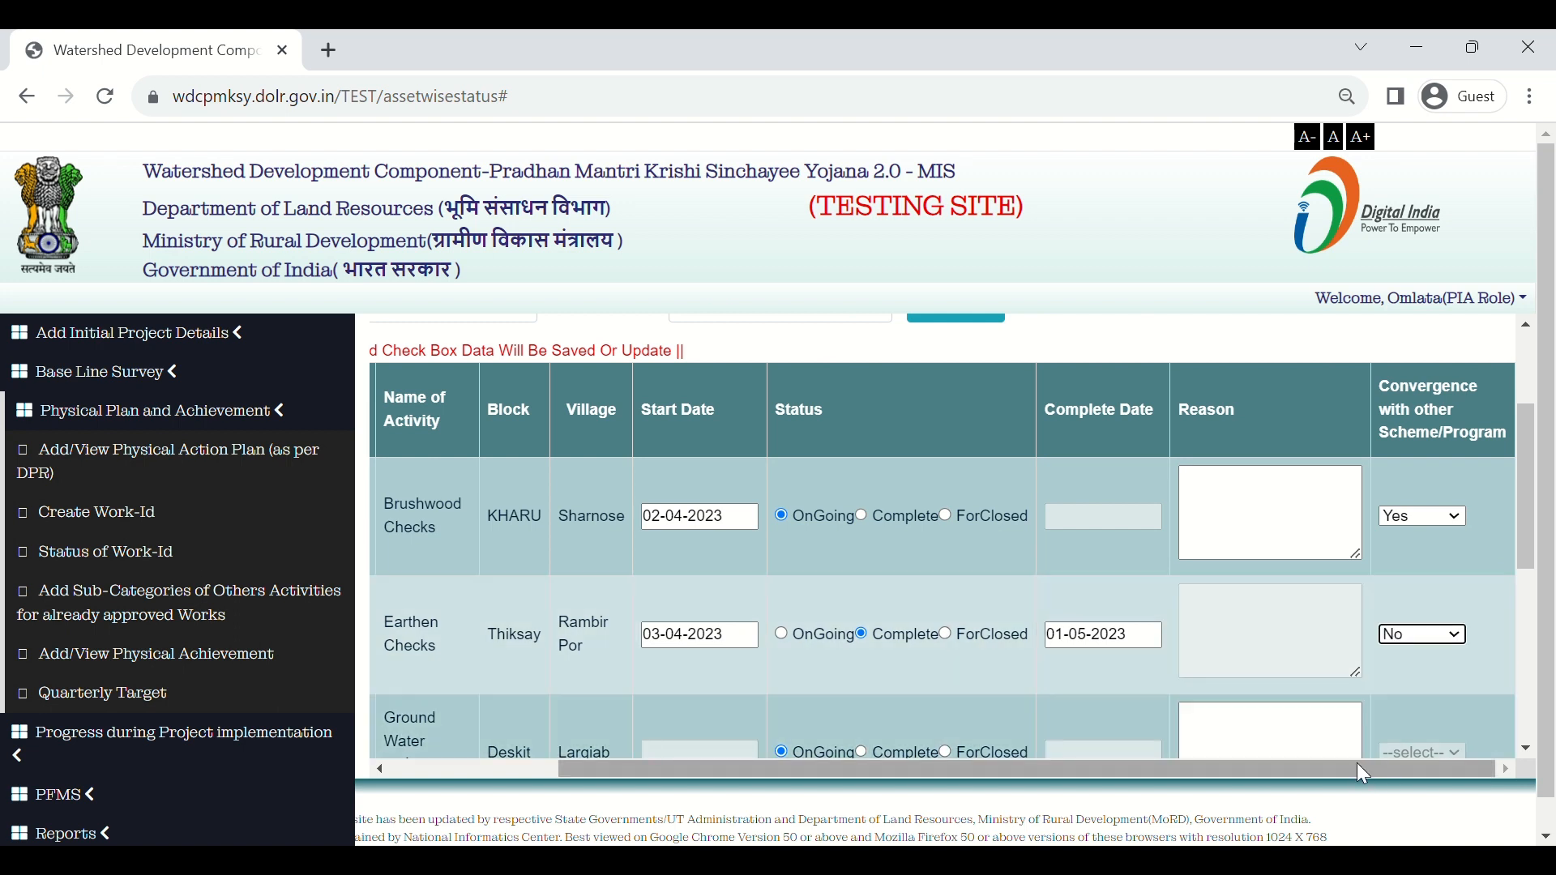
# Select the Ground Water recharge Structure work in Largiab village and set its start date to 02-04-2023
pyautogui.moveTo(1356, 766); pyautogui.dragTo(1141, 795)
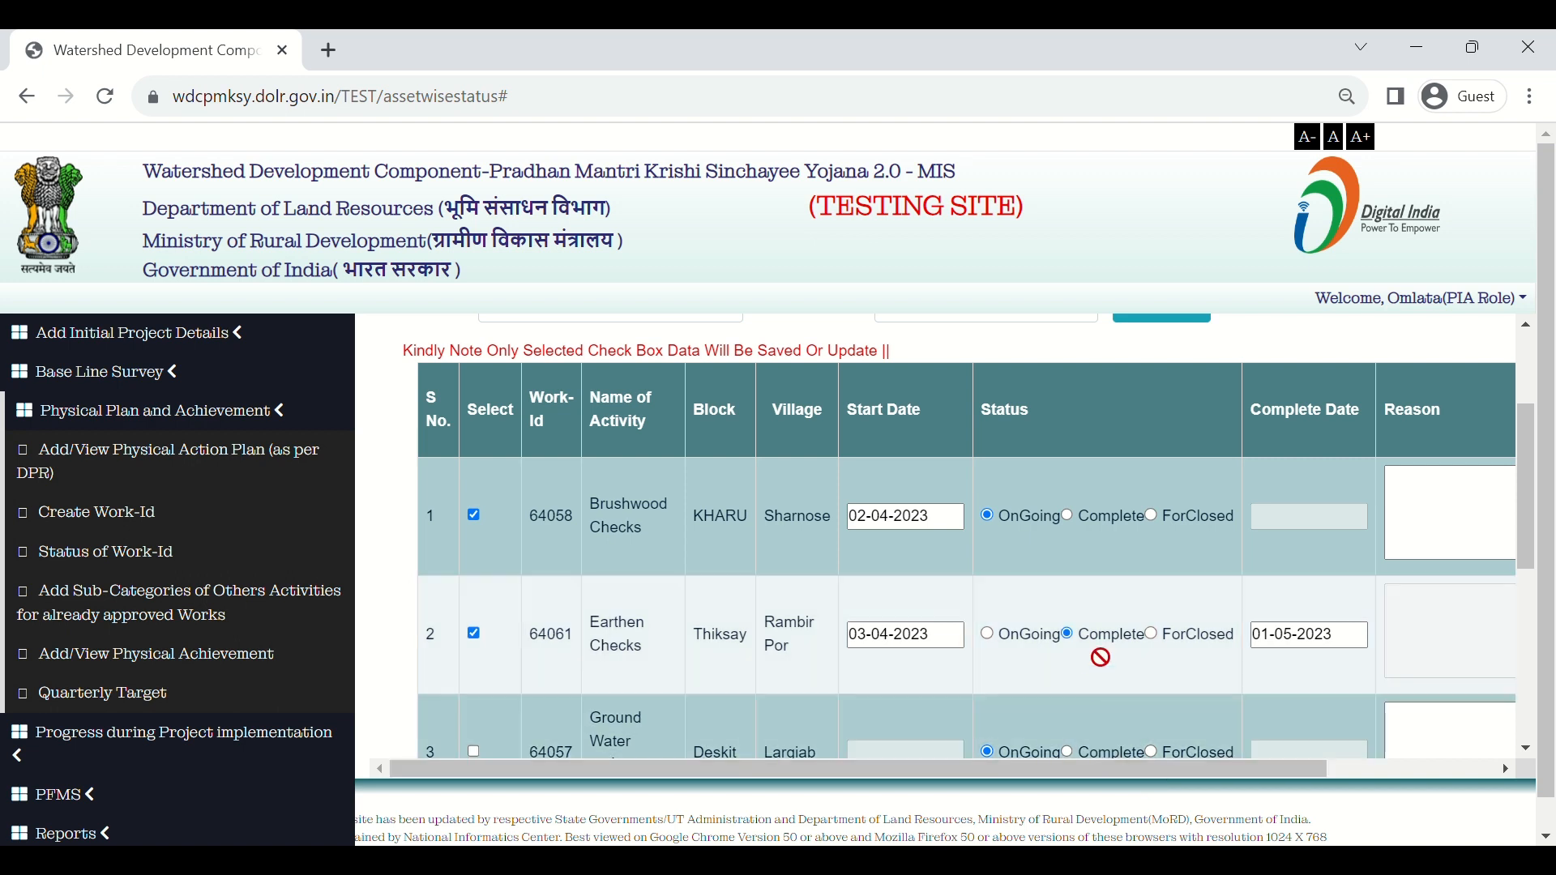
pyautogui.scroll(-1, 1112, 694)
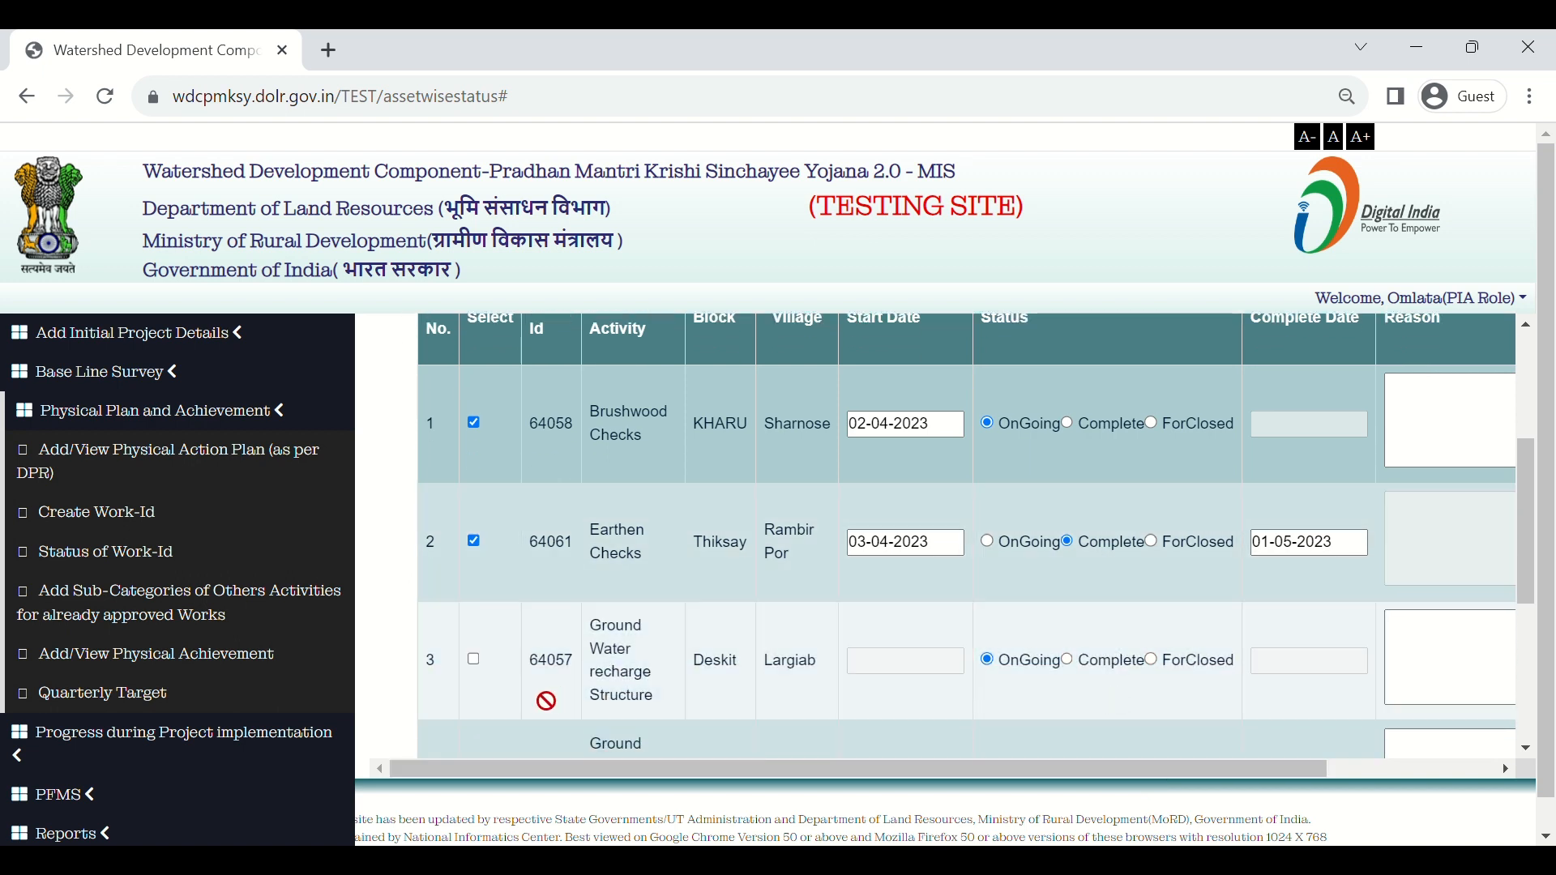
pyautogui.click(476, 662)
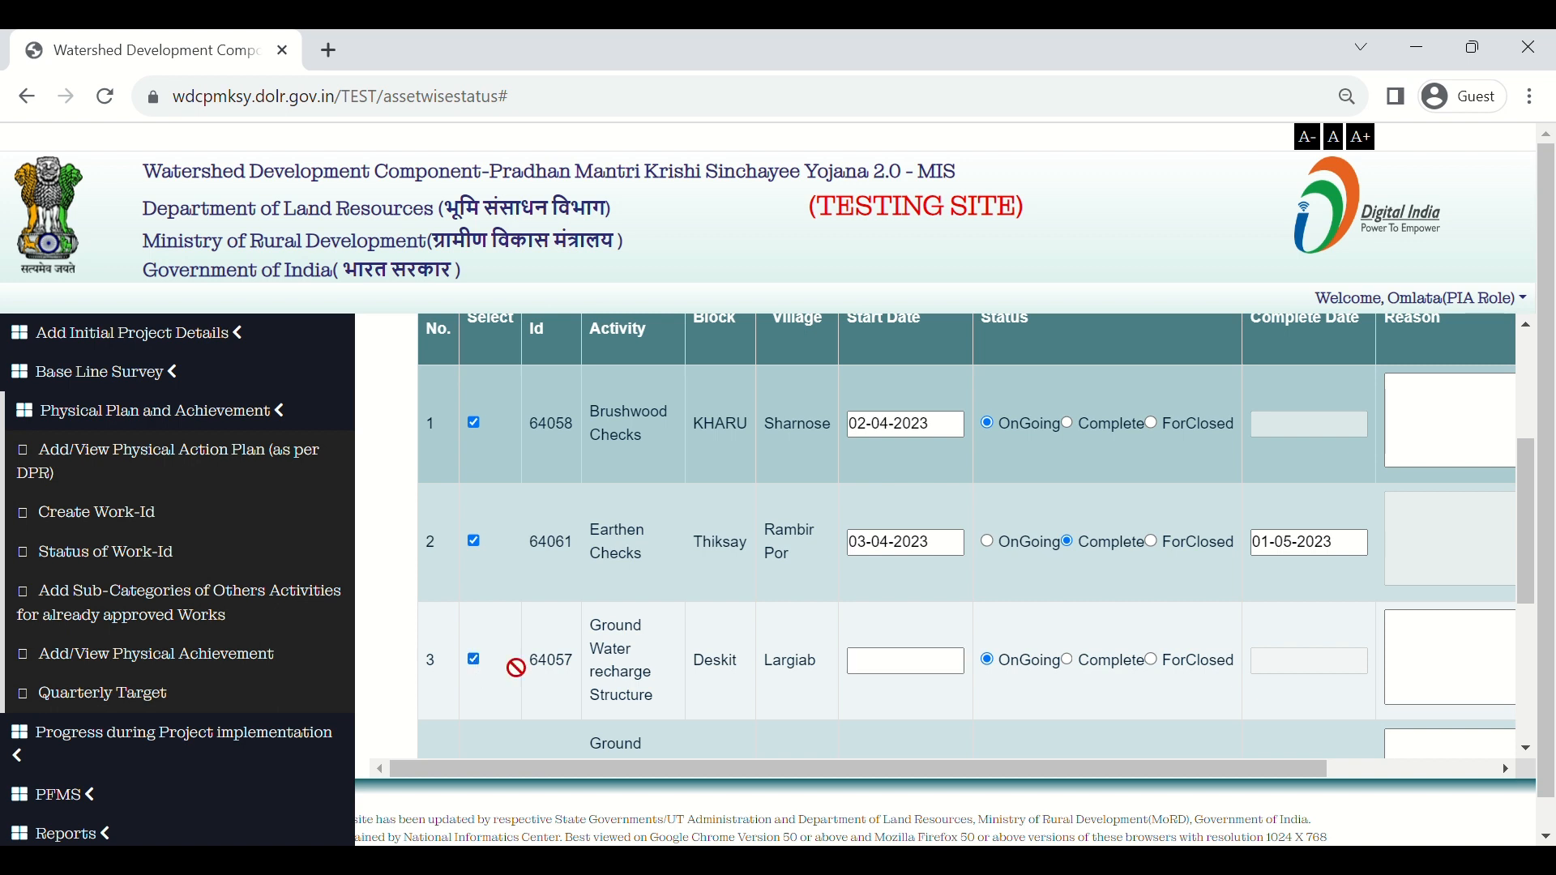
pyautogui.click(912, 669)
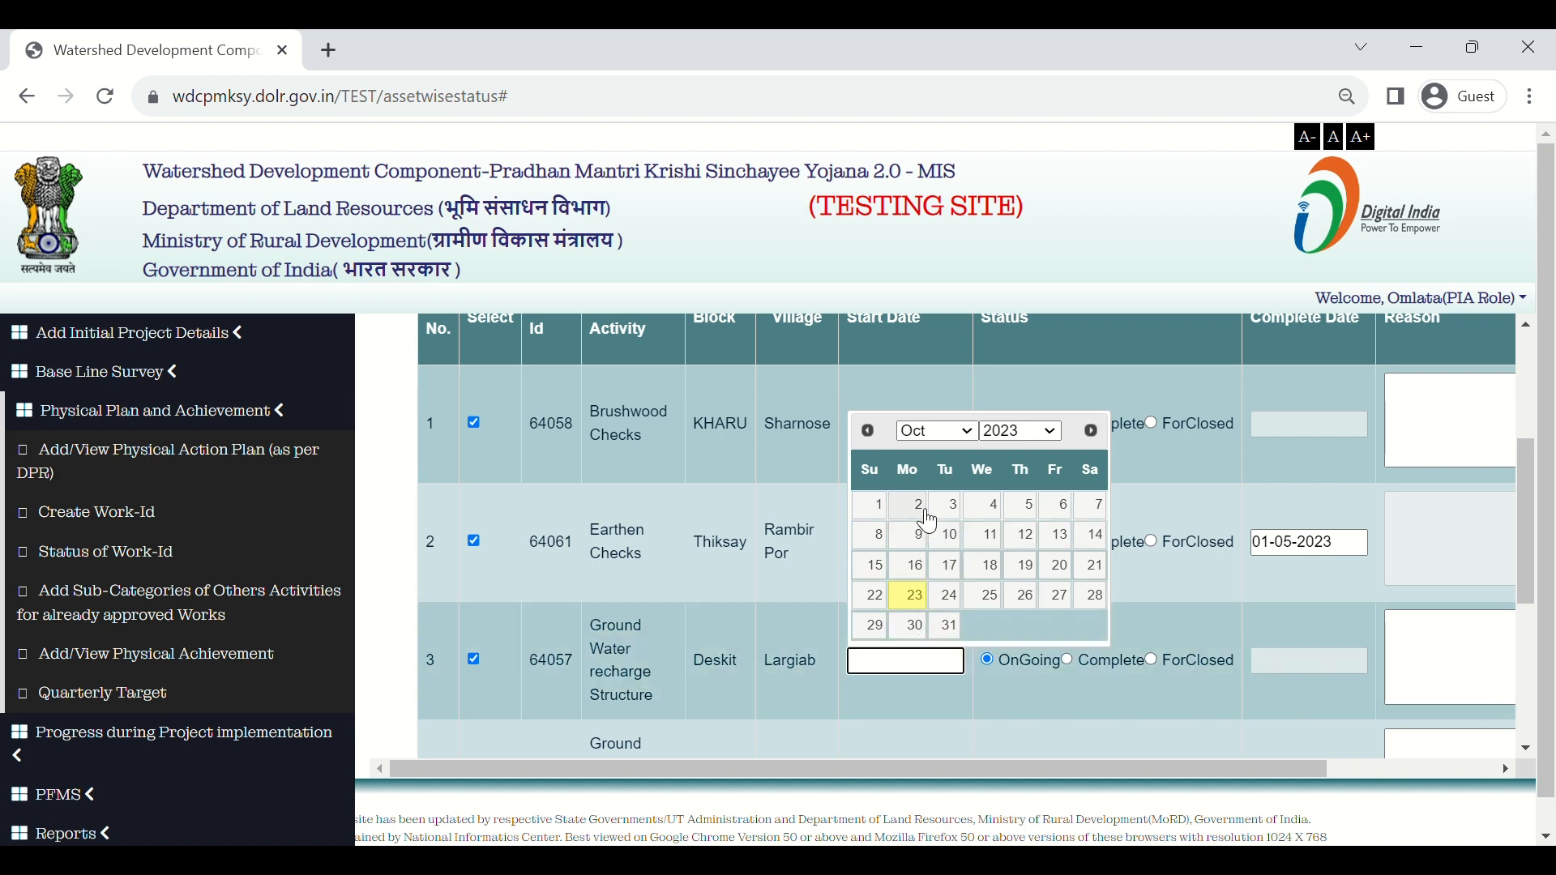
pyautogui.click(938, 431)
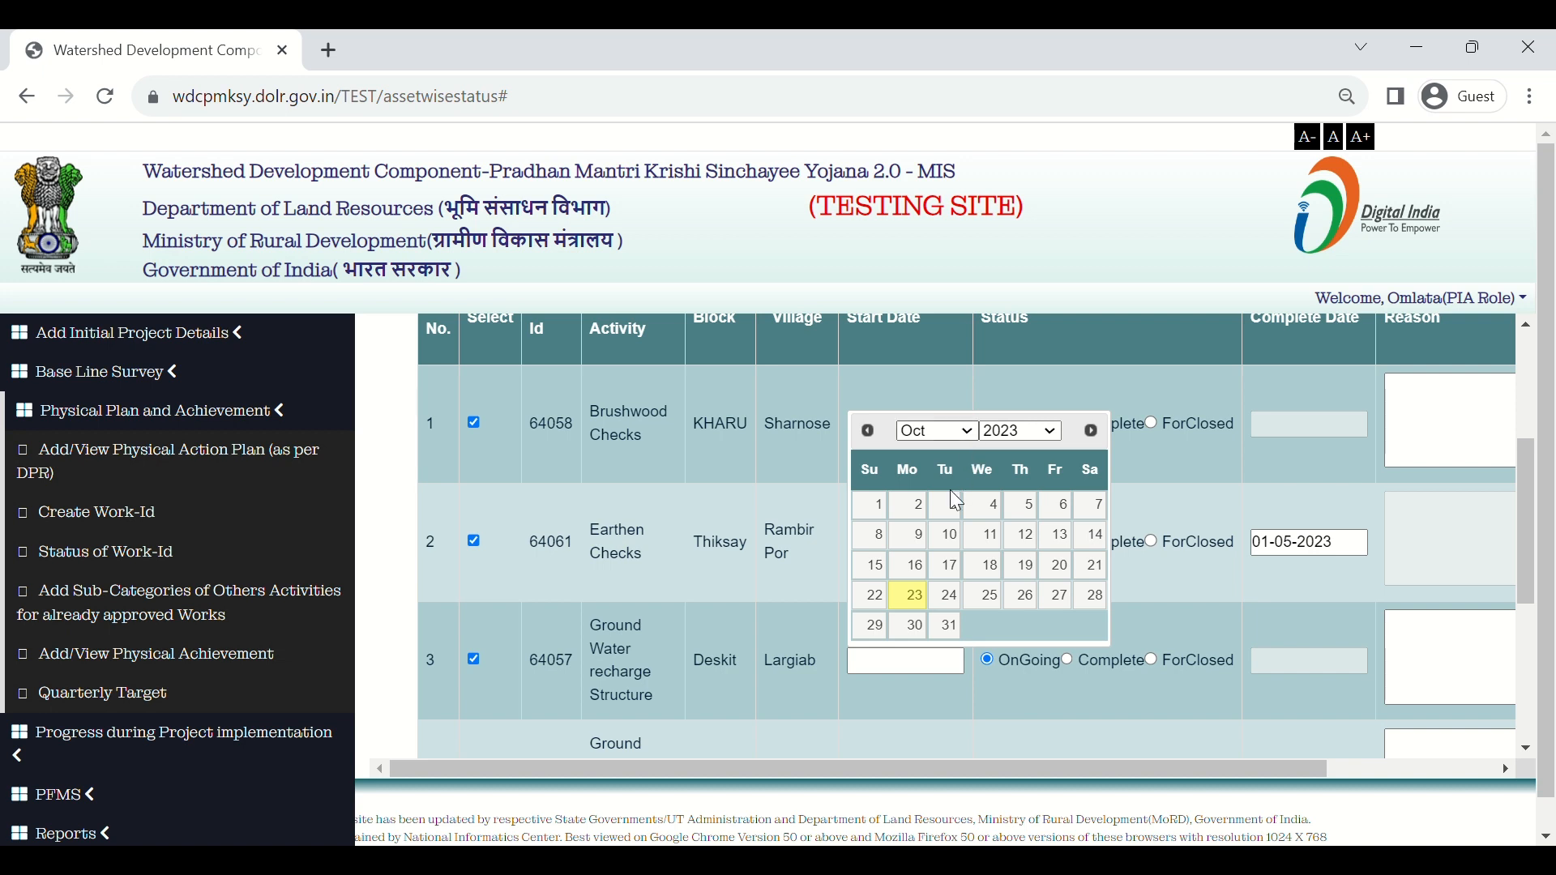
pyautogui.press('Up')
pyautogui.press('Up')
pyautogui.press('Up')
pyautogui.press('Up')
pyautogui.press('Up')
pyautogui.press('Up')
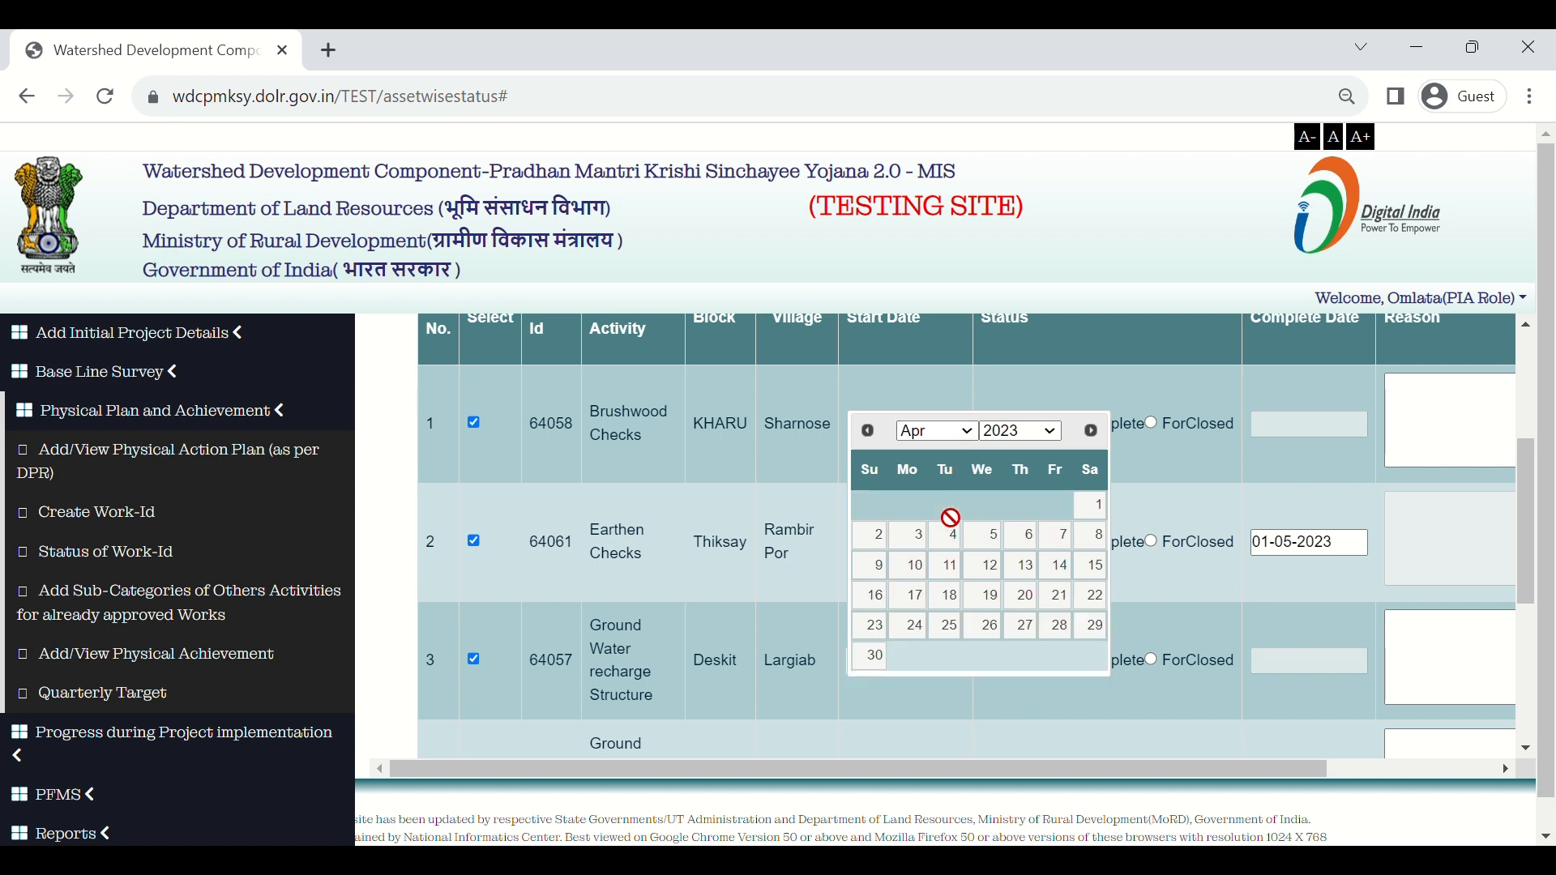
pyautogui.click(884, 550)
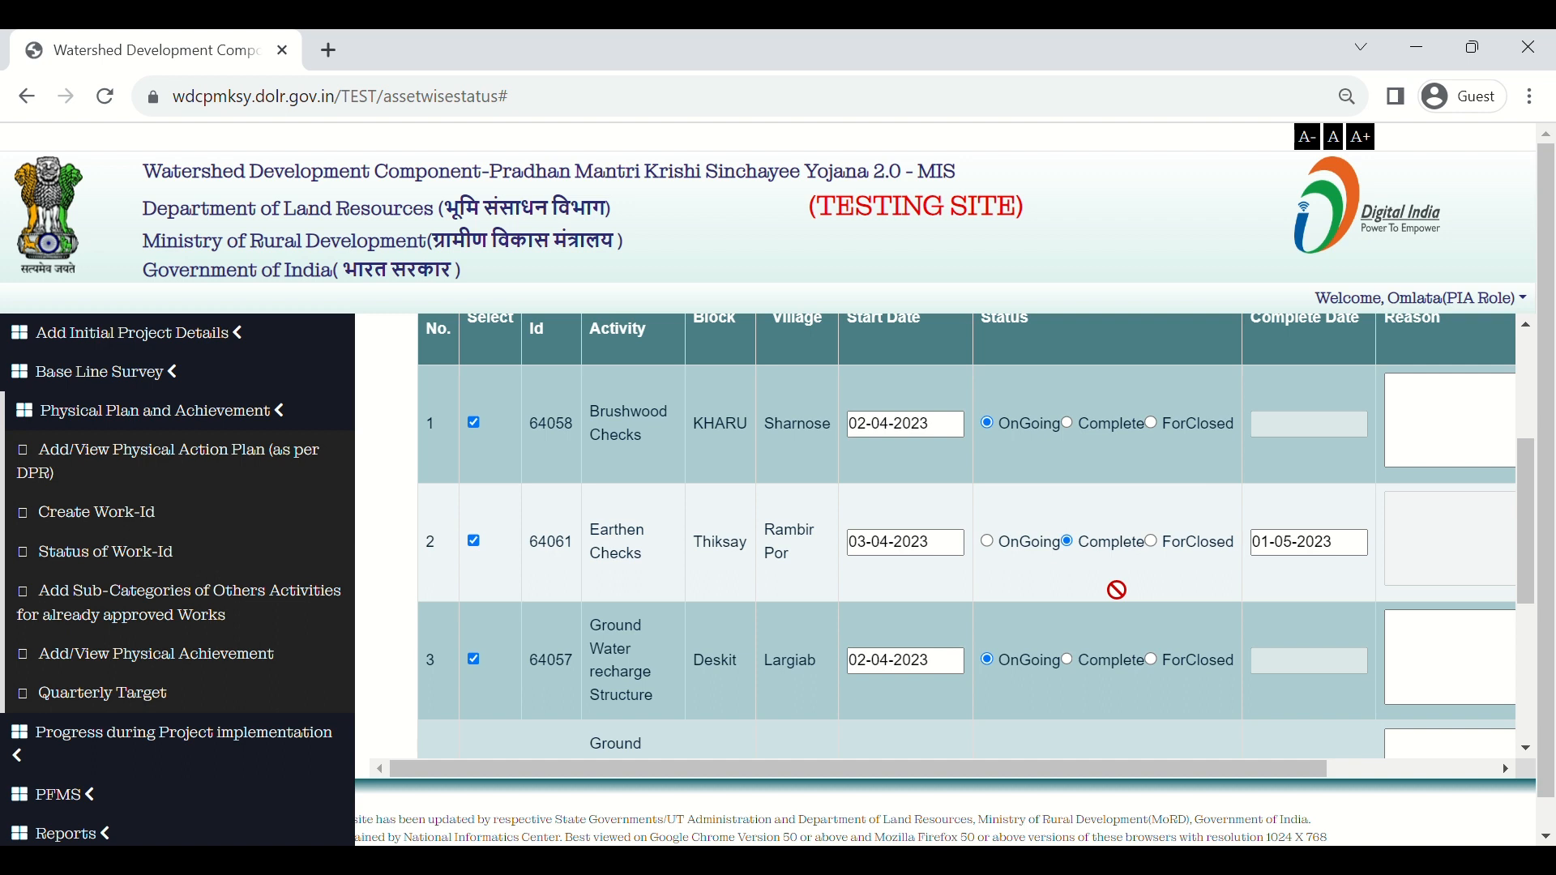
# Set convergence with other scheme/program to Yes for the Largiab Ground Water recharge Structure work
pyautogui.scroll(-1, 1117, 590)
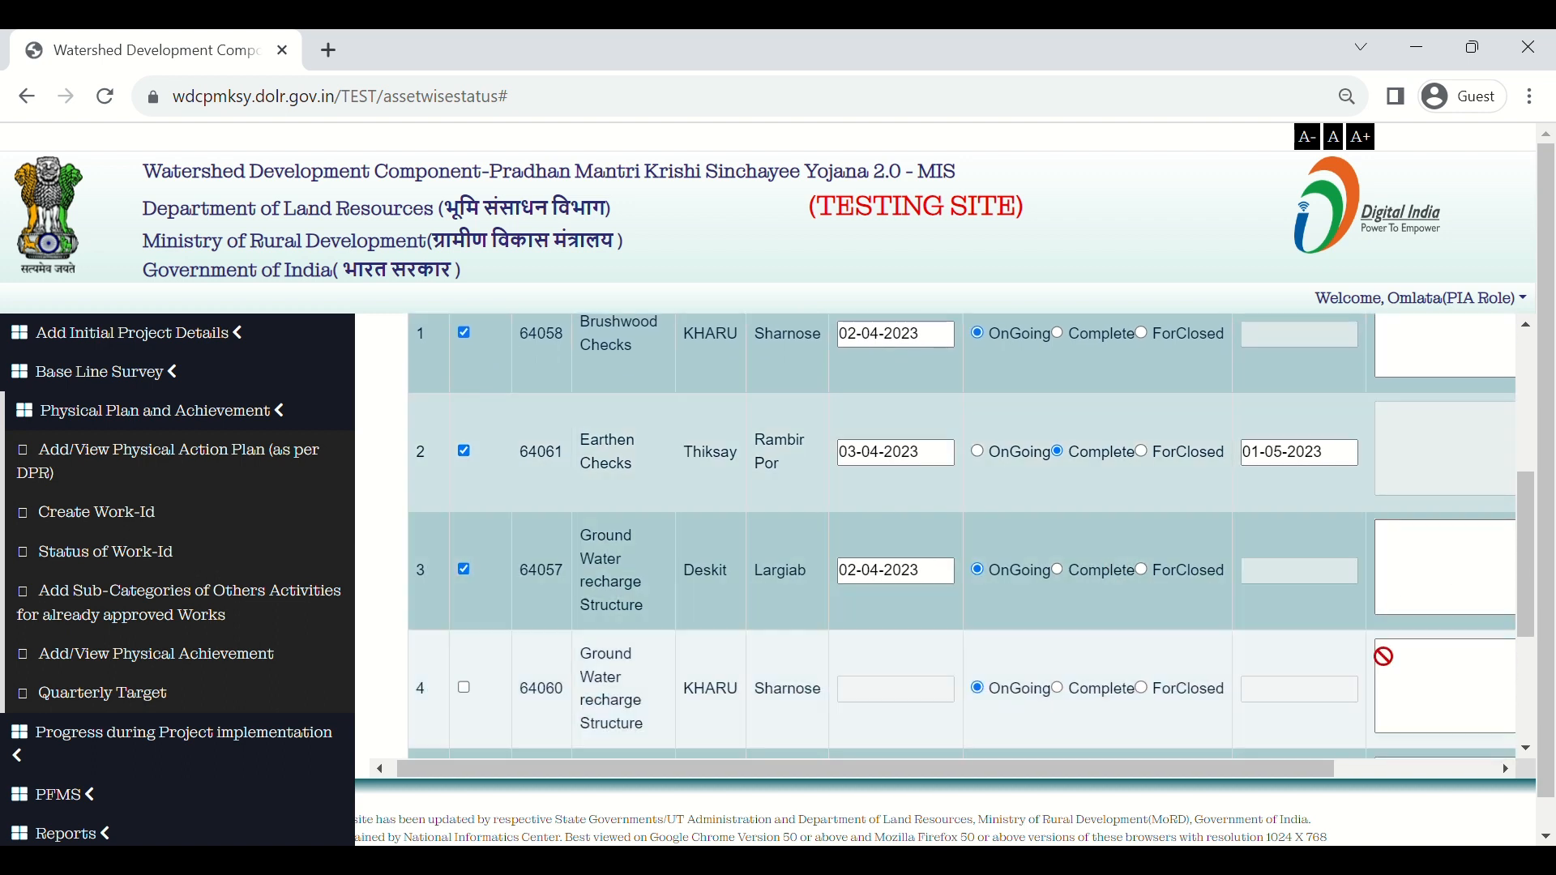
pyautogui.moveTo(1286, 769); pyautogui.dragTo(1499, 777)
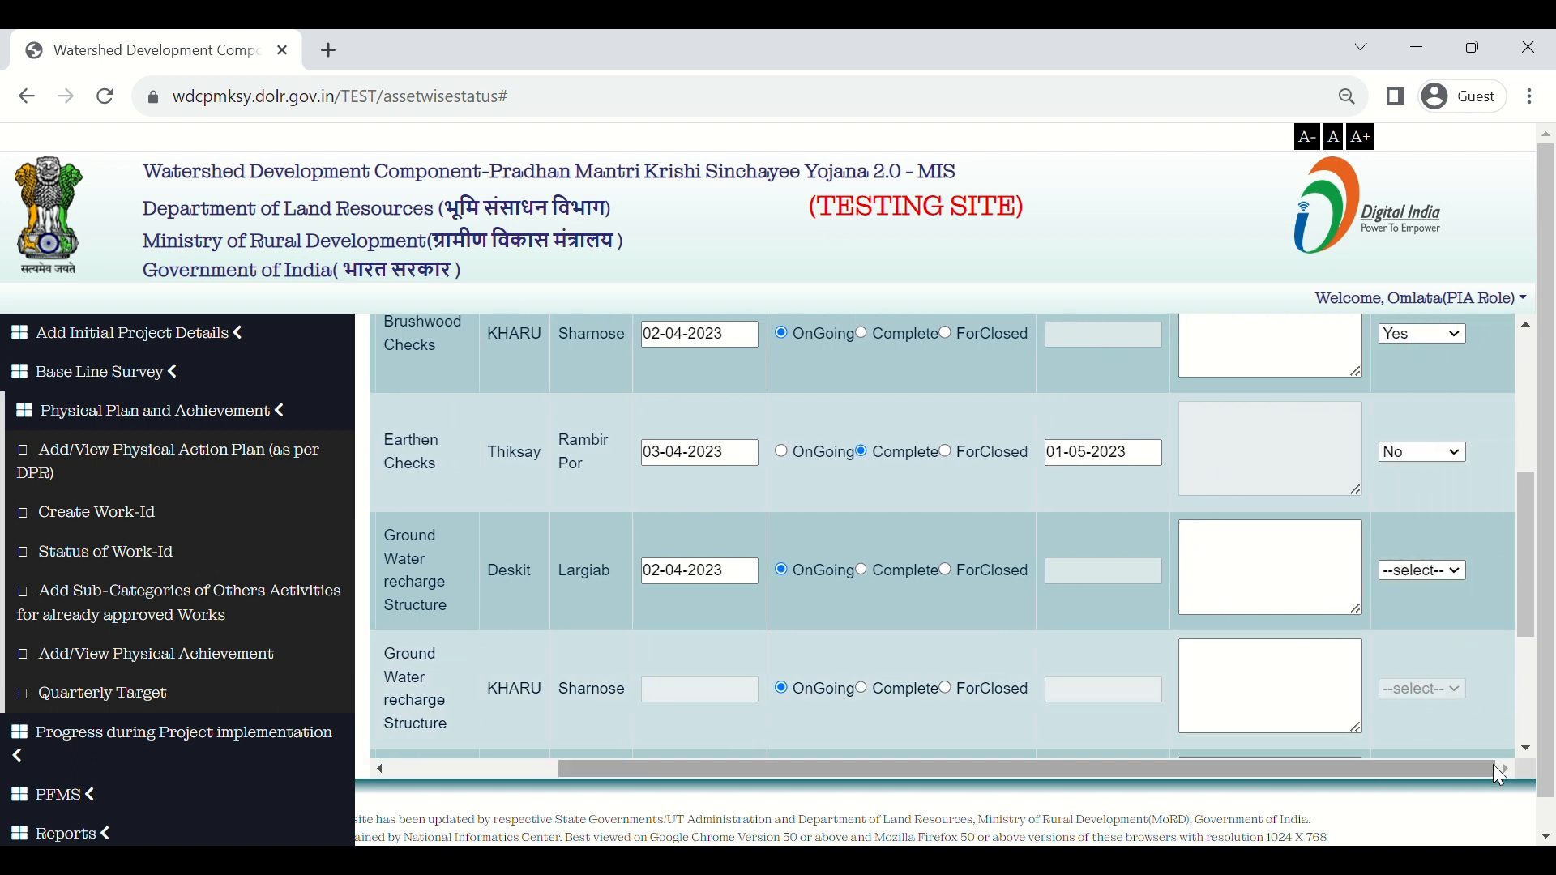
pyautogui.click(1424, 571)
pyautogui.click(1427, 603)
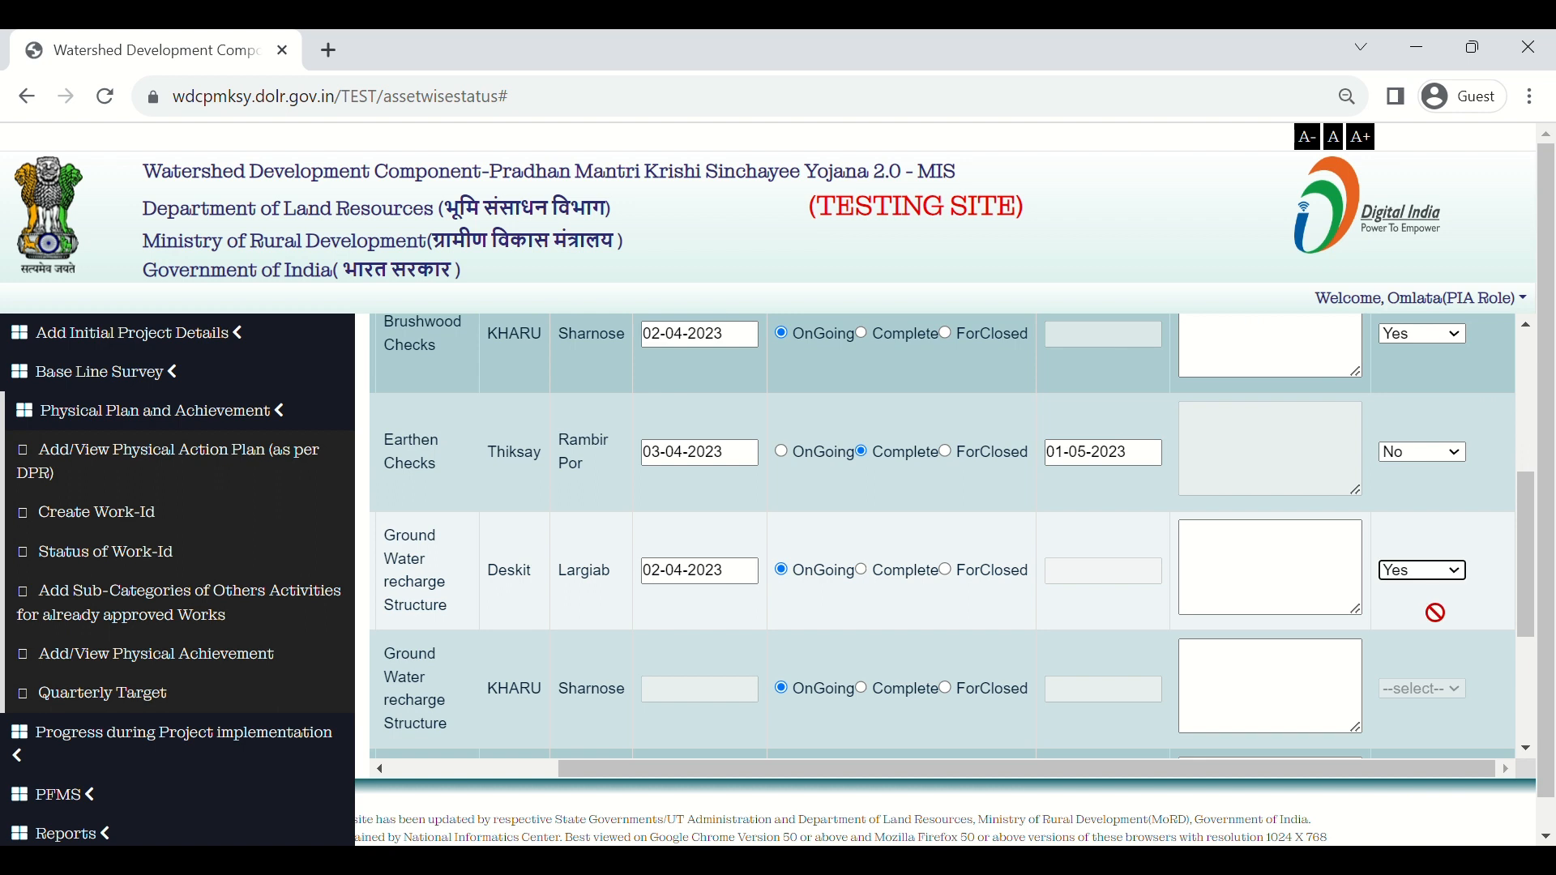
# Select the Ground Water recharge Structure work in Sharnose village, set its status to Complete and its start date to 02-04-2023
pyautogui.moveTo(1286, 774); pyautogui.dragTo(813, 731)
pyautogui.scroll(-3, 813, 731)
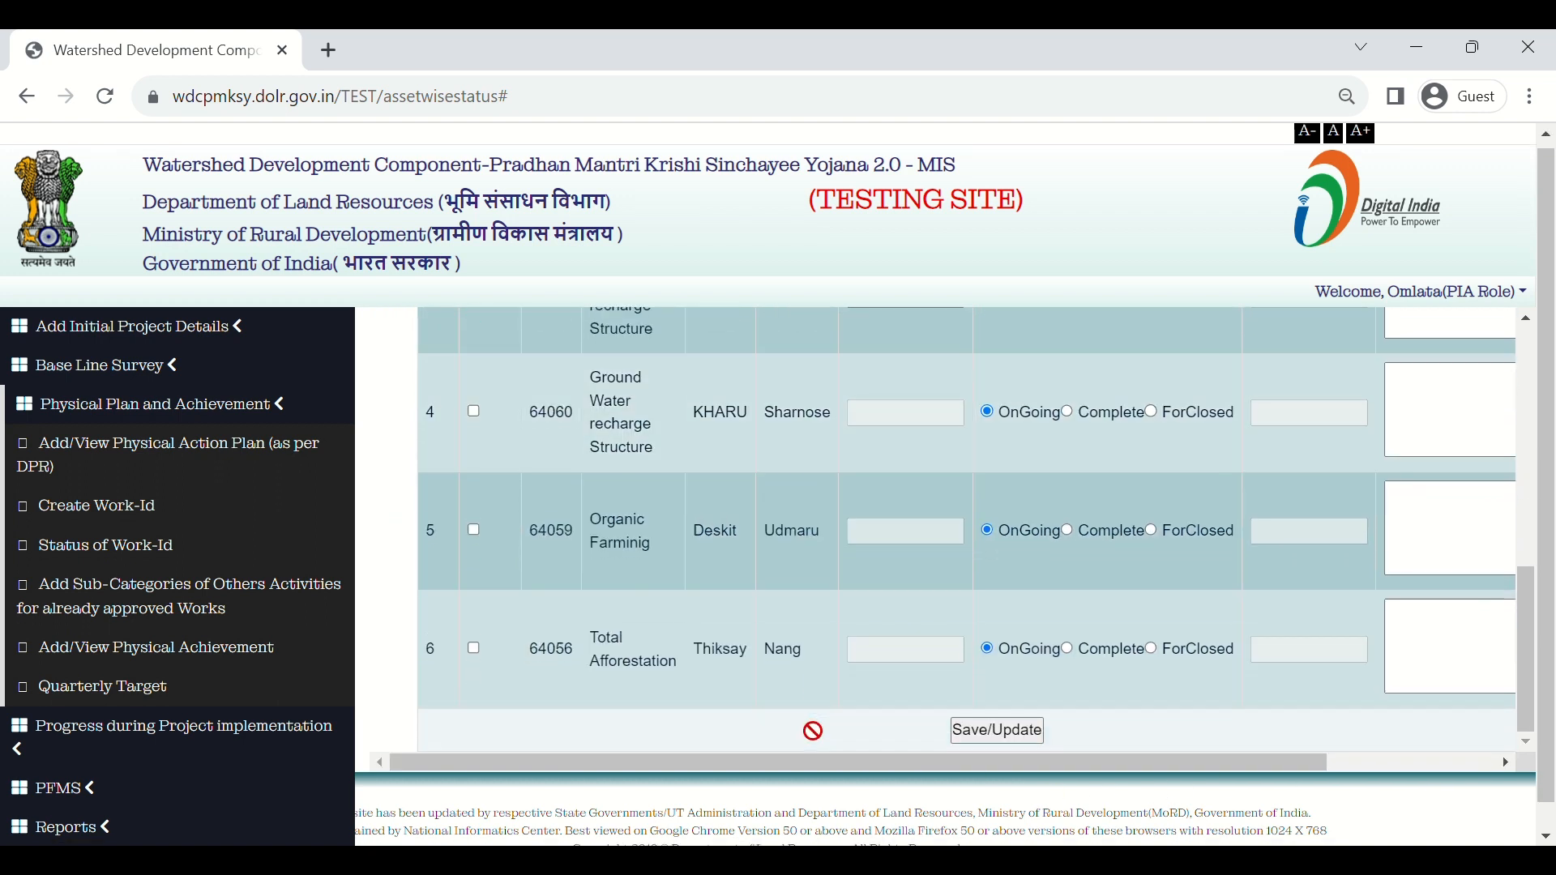
pyautogui.scroll(1, 813, 731)
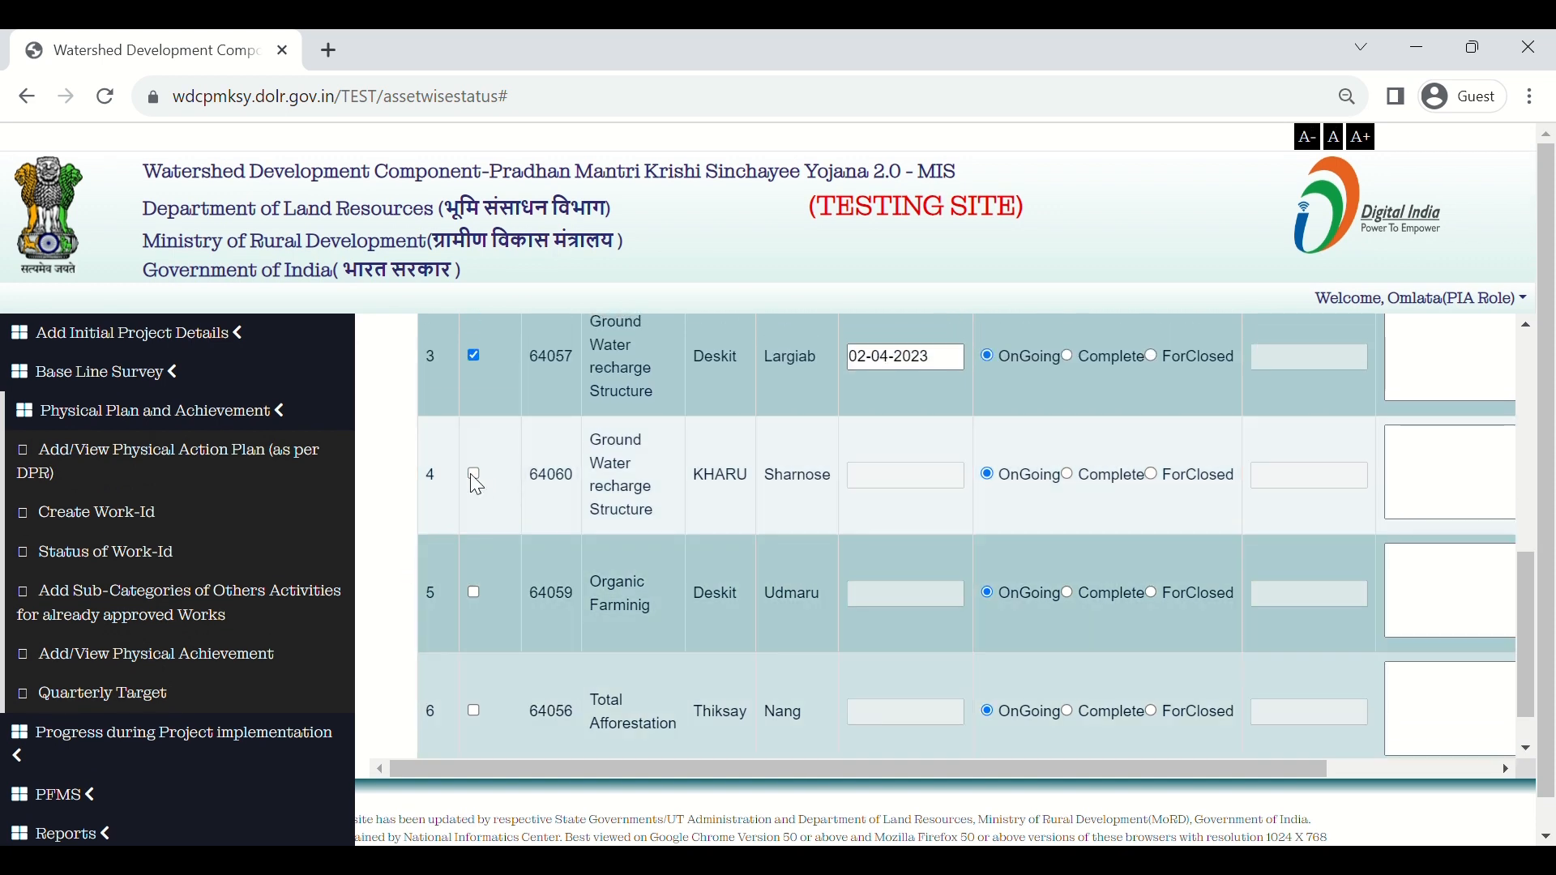
pyautogui.click(475, 478)
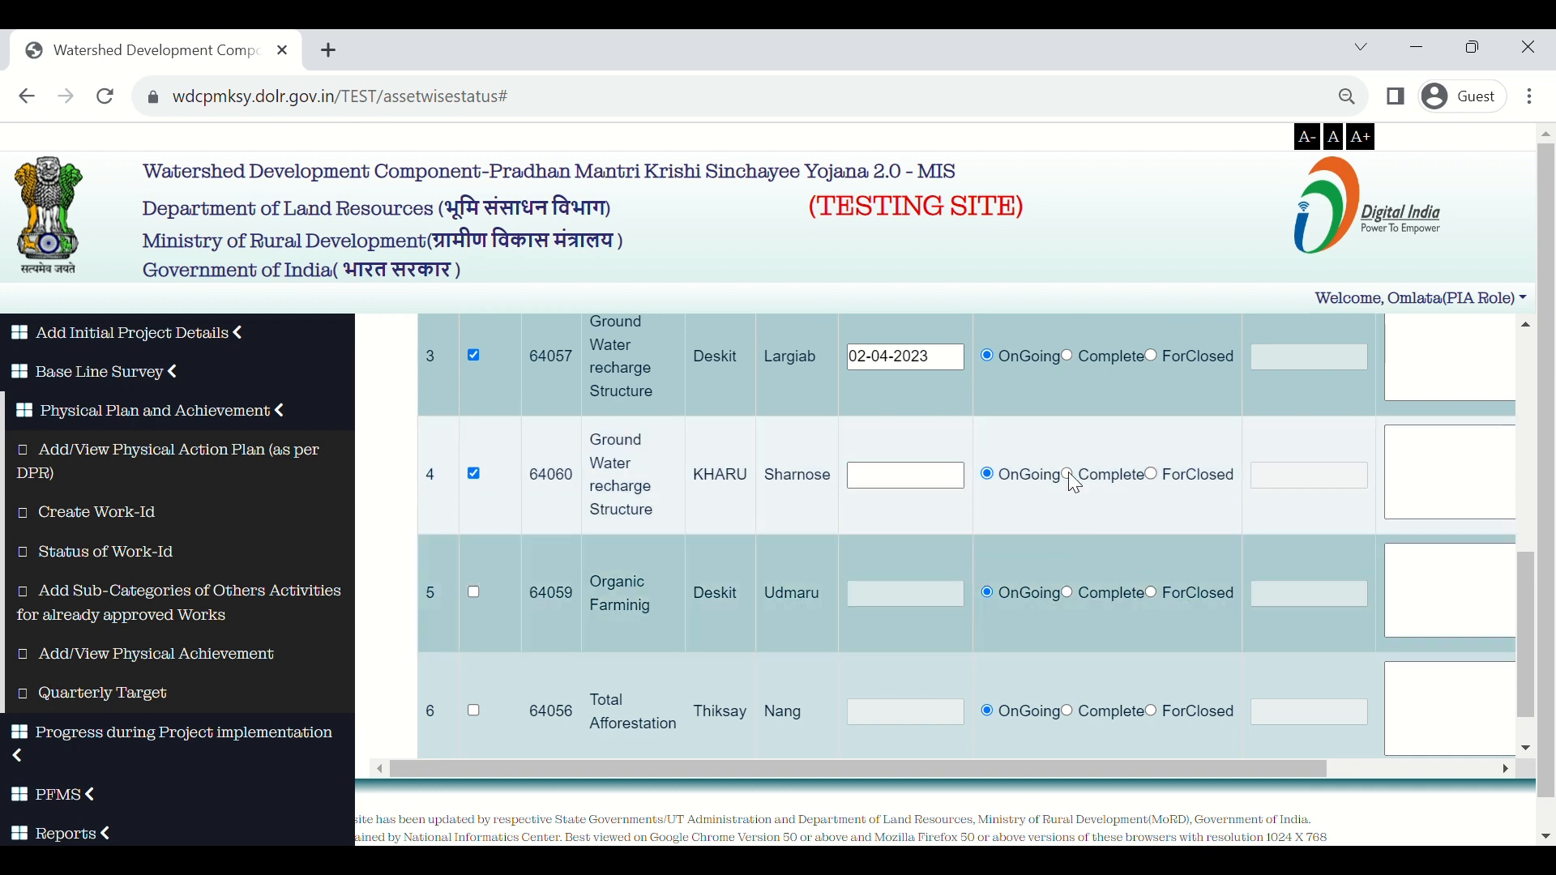
pyautogui.click(1069, 474)
pyautogui.click(925, 485)
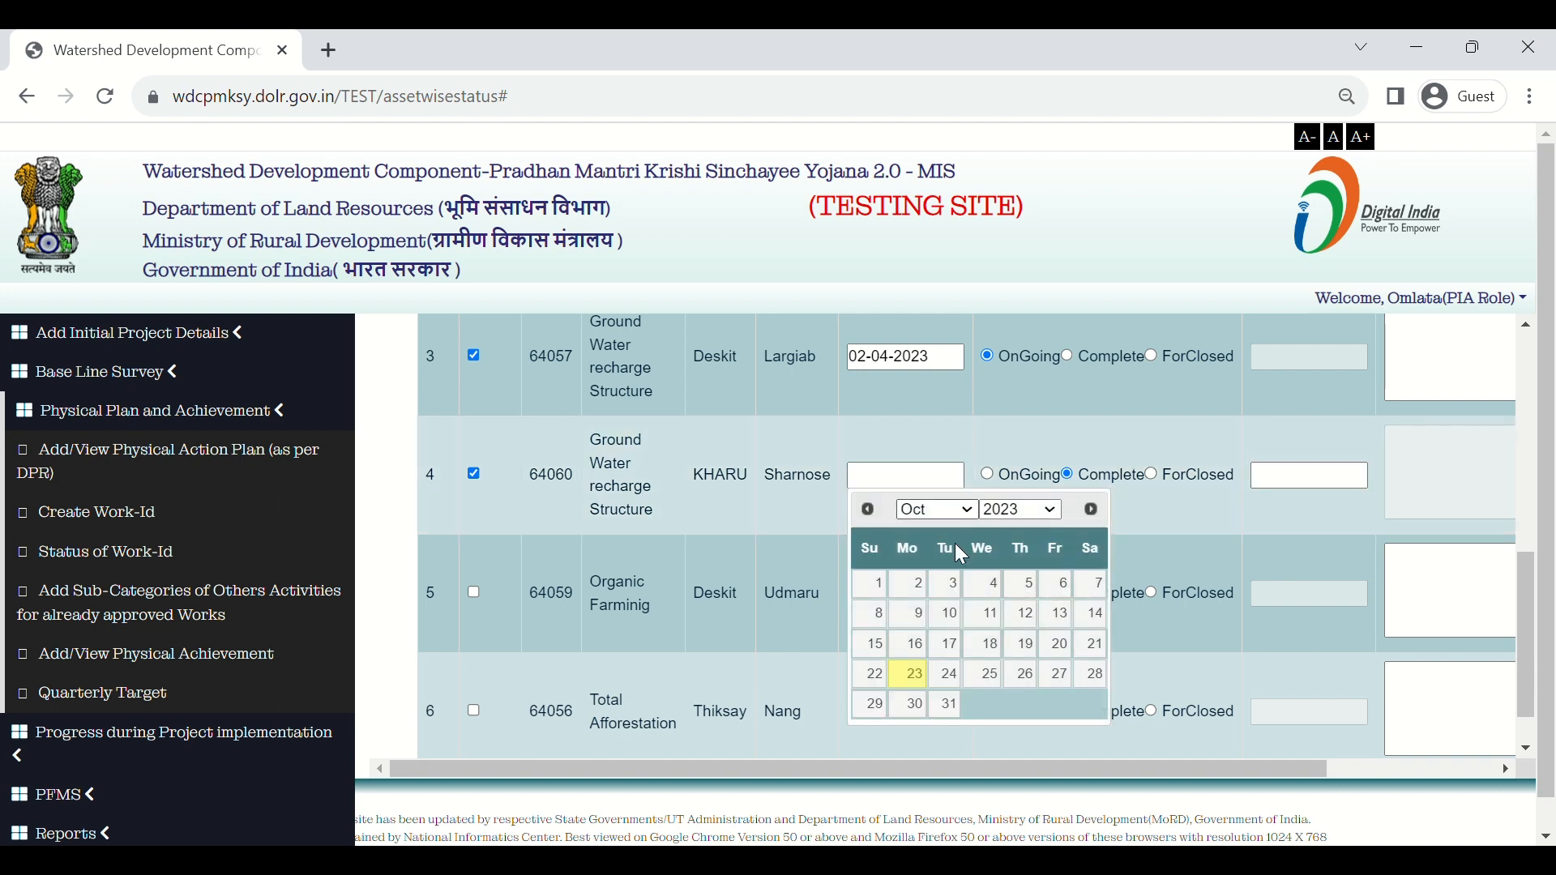
pyautogui.press('a')
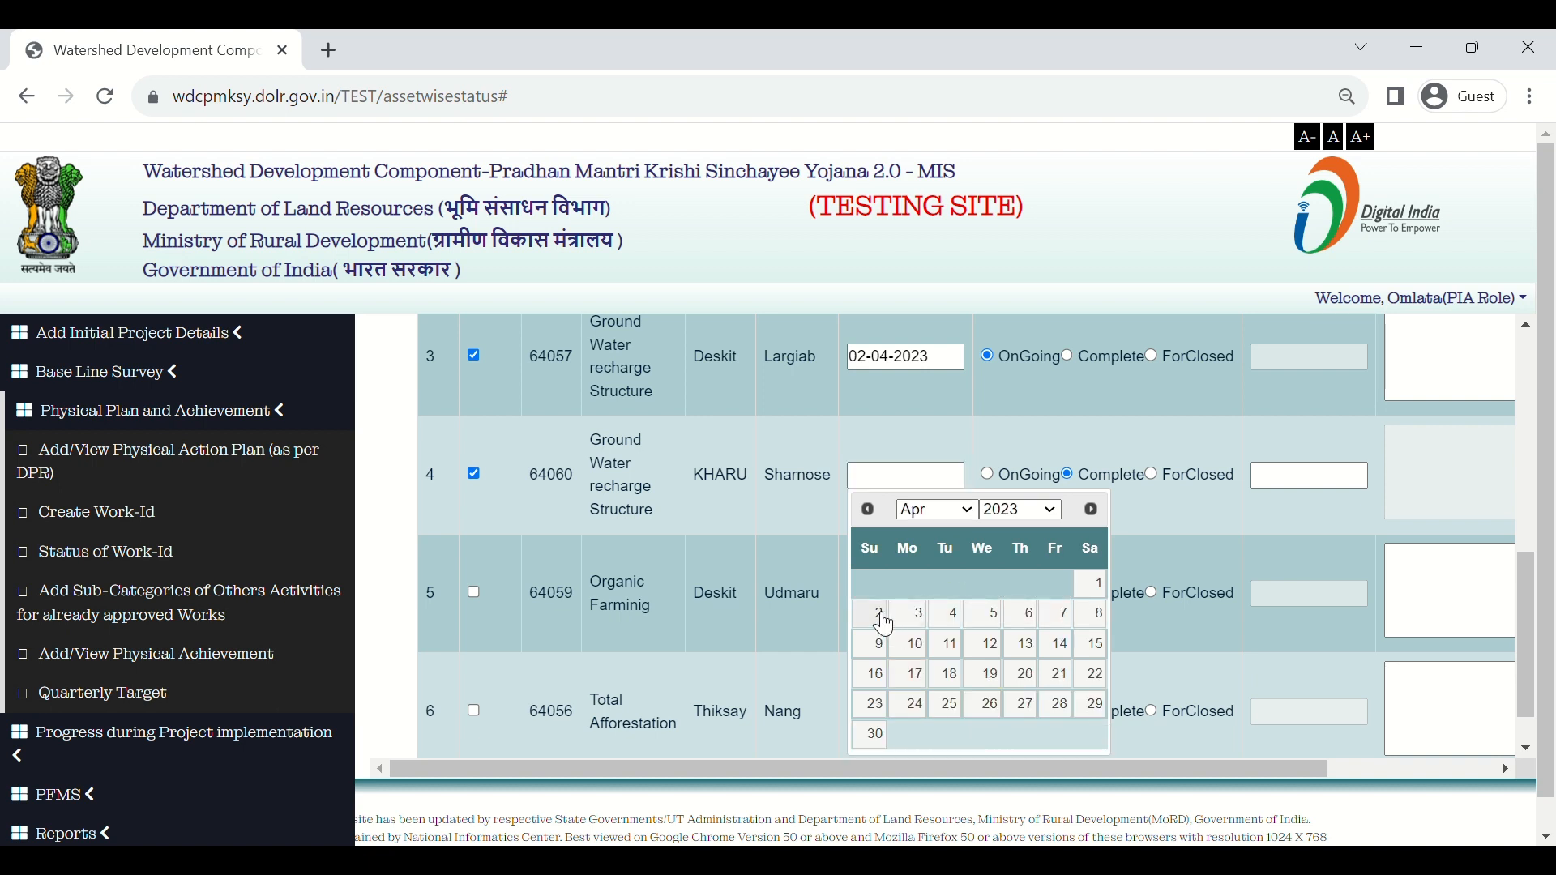
pyautogui.click(885, 625)
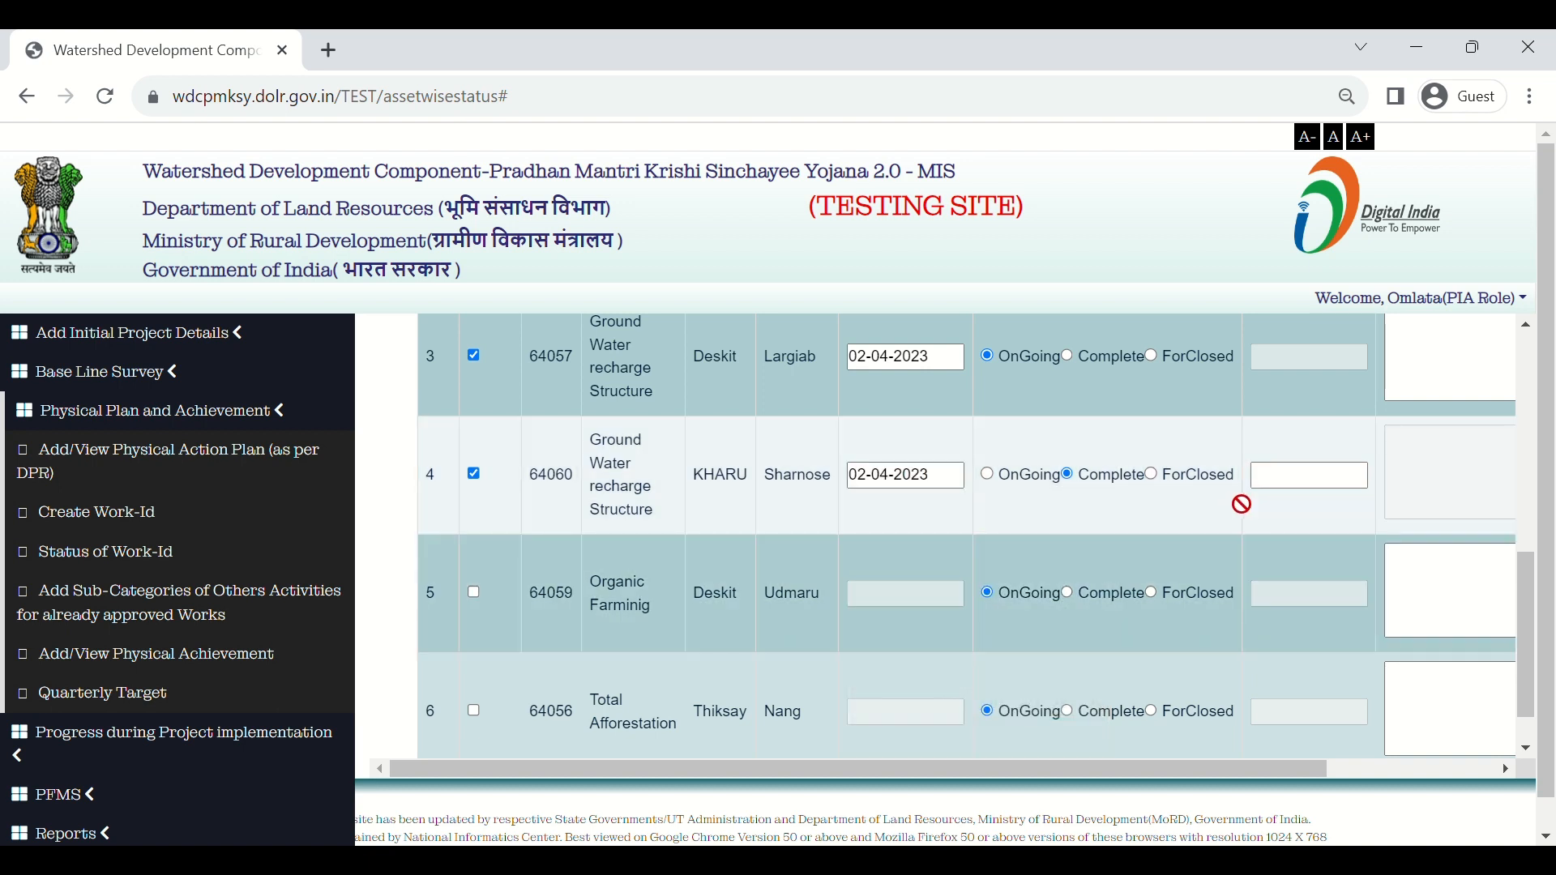
# Set the Sharnose Ground Water recharge Structure work's complete date to 02-10-2023 and its convergence with other scheme/program to No
pyautogui.click(1305, 485)
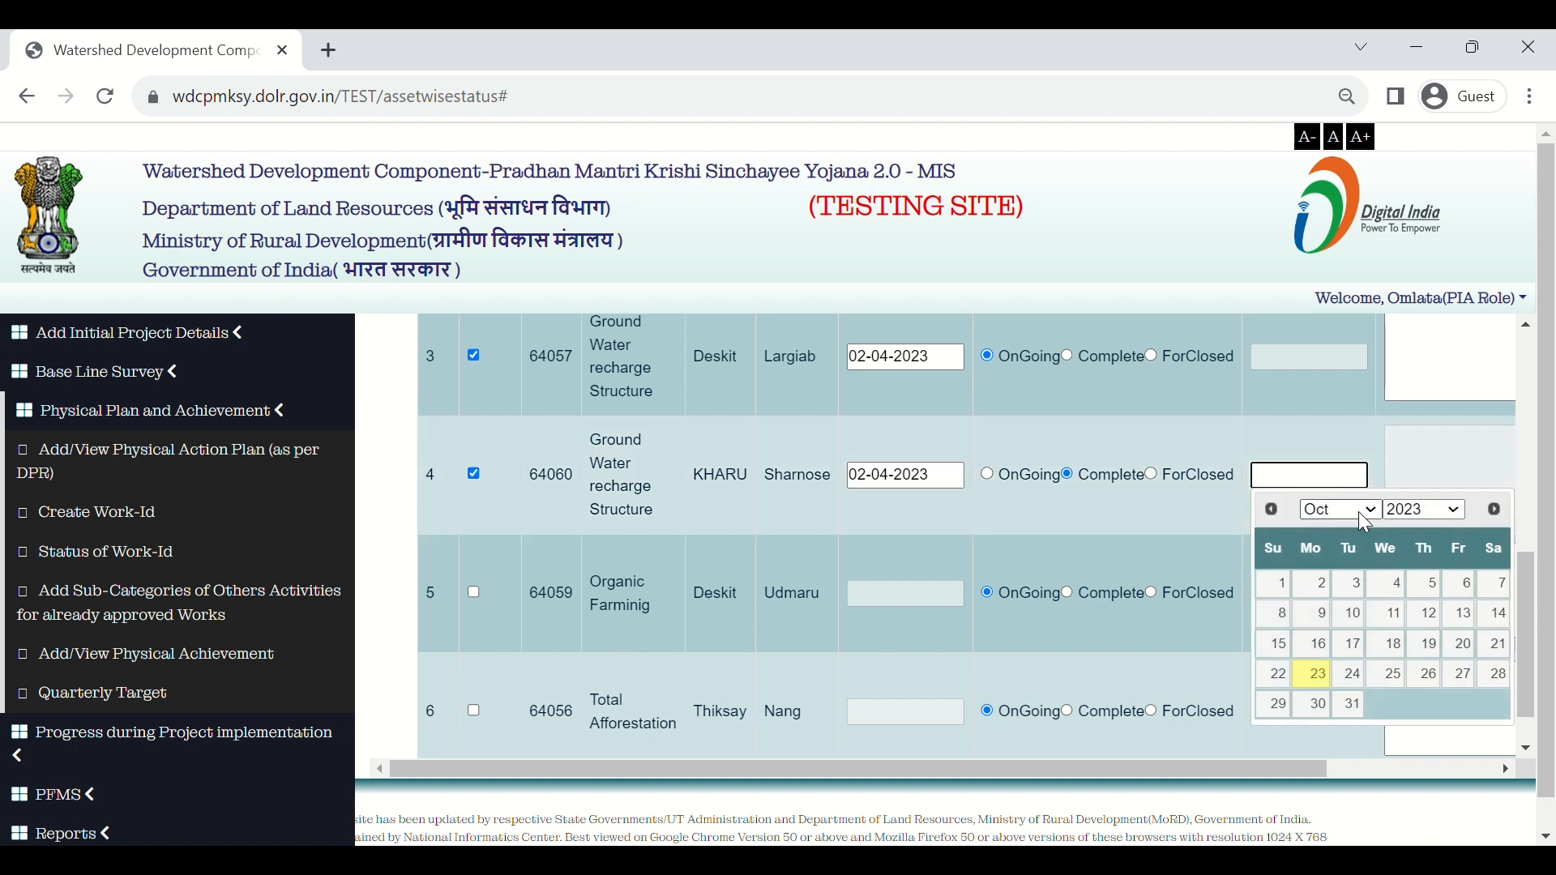
pyautogui.click(1333, 587)
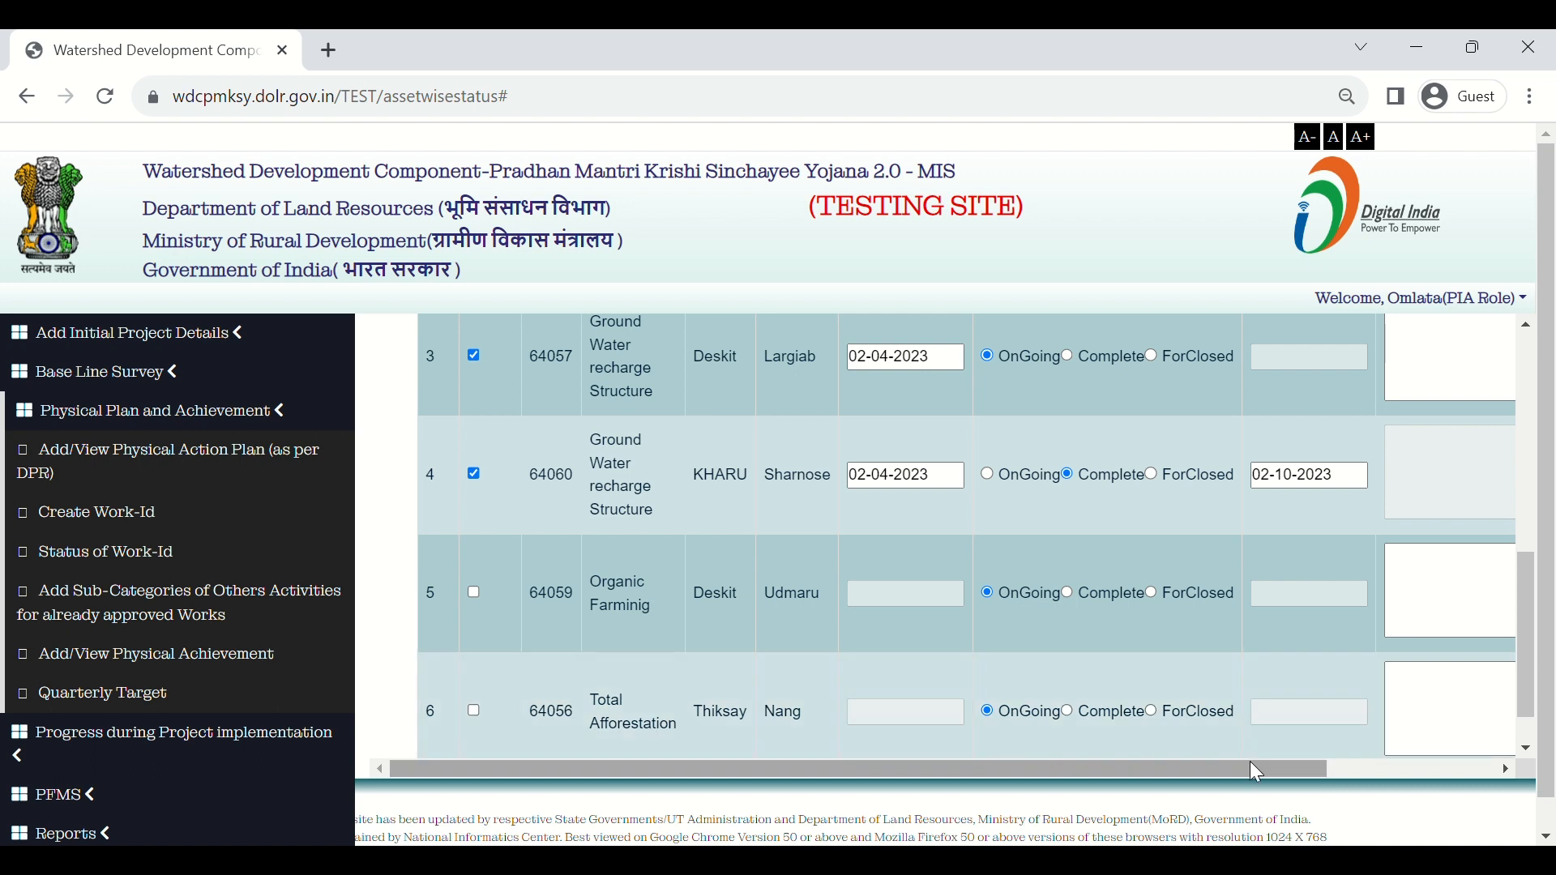
pyautogui.moveTo(1241, 769); pyautogui.dragTo(1466, 772)
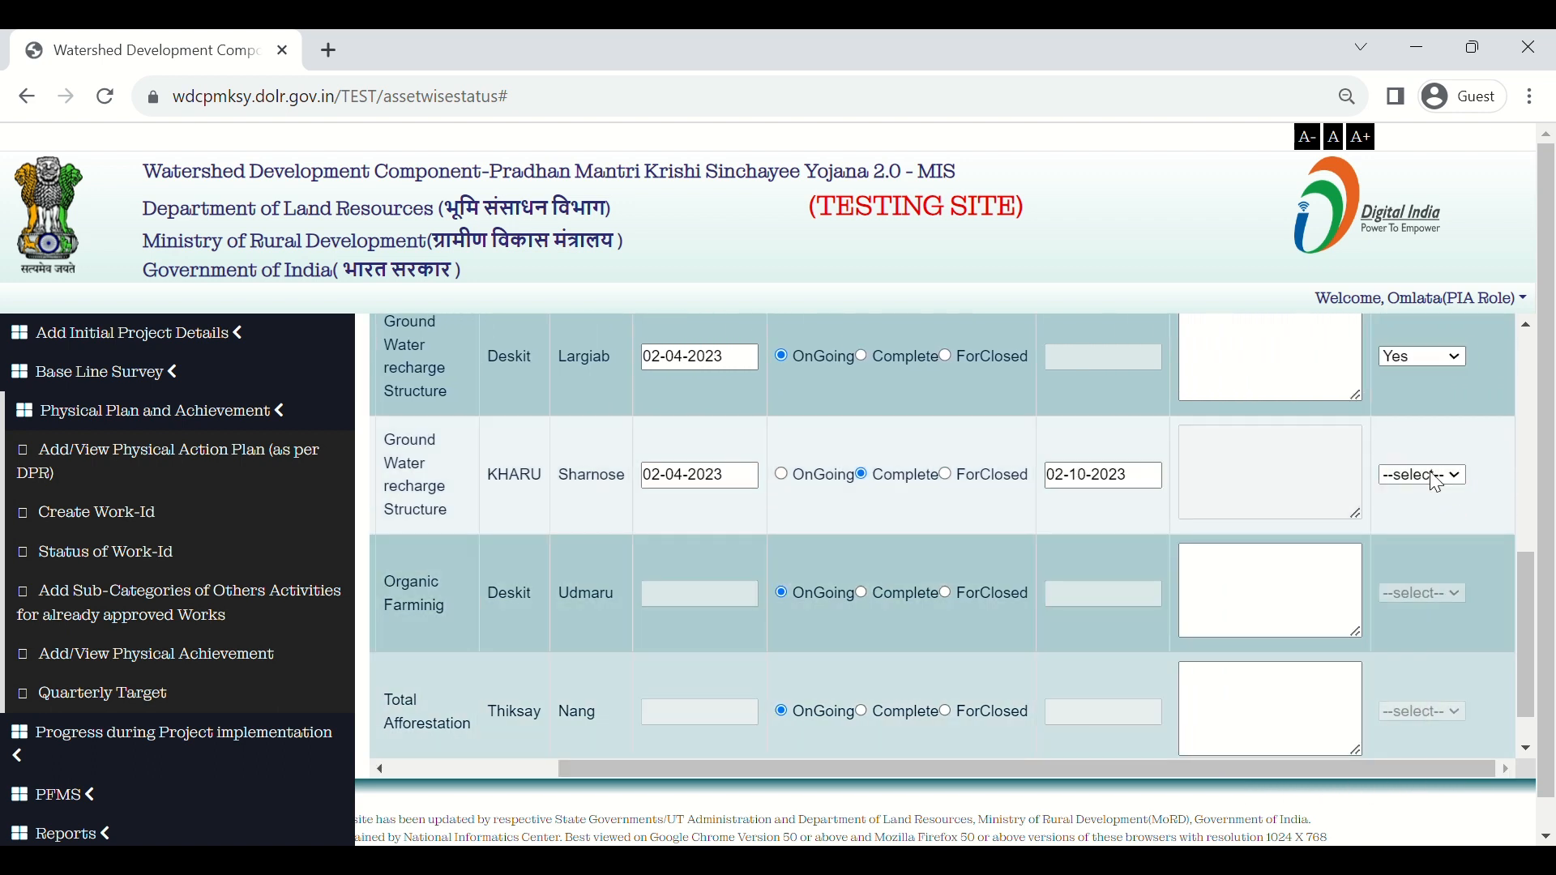
pyautogui.click(1427, 523)
# Select the Organic Farminig work in Udmaru village, with start date 02-10-2023 and convergence with other scheme/program set to Yes
pyautogui.moveTo(1232, 769); pyautogui.dragTo(1044, 772)
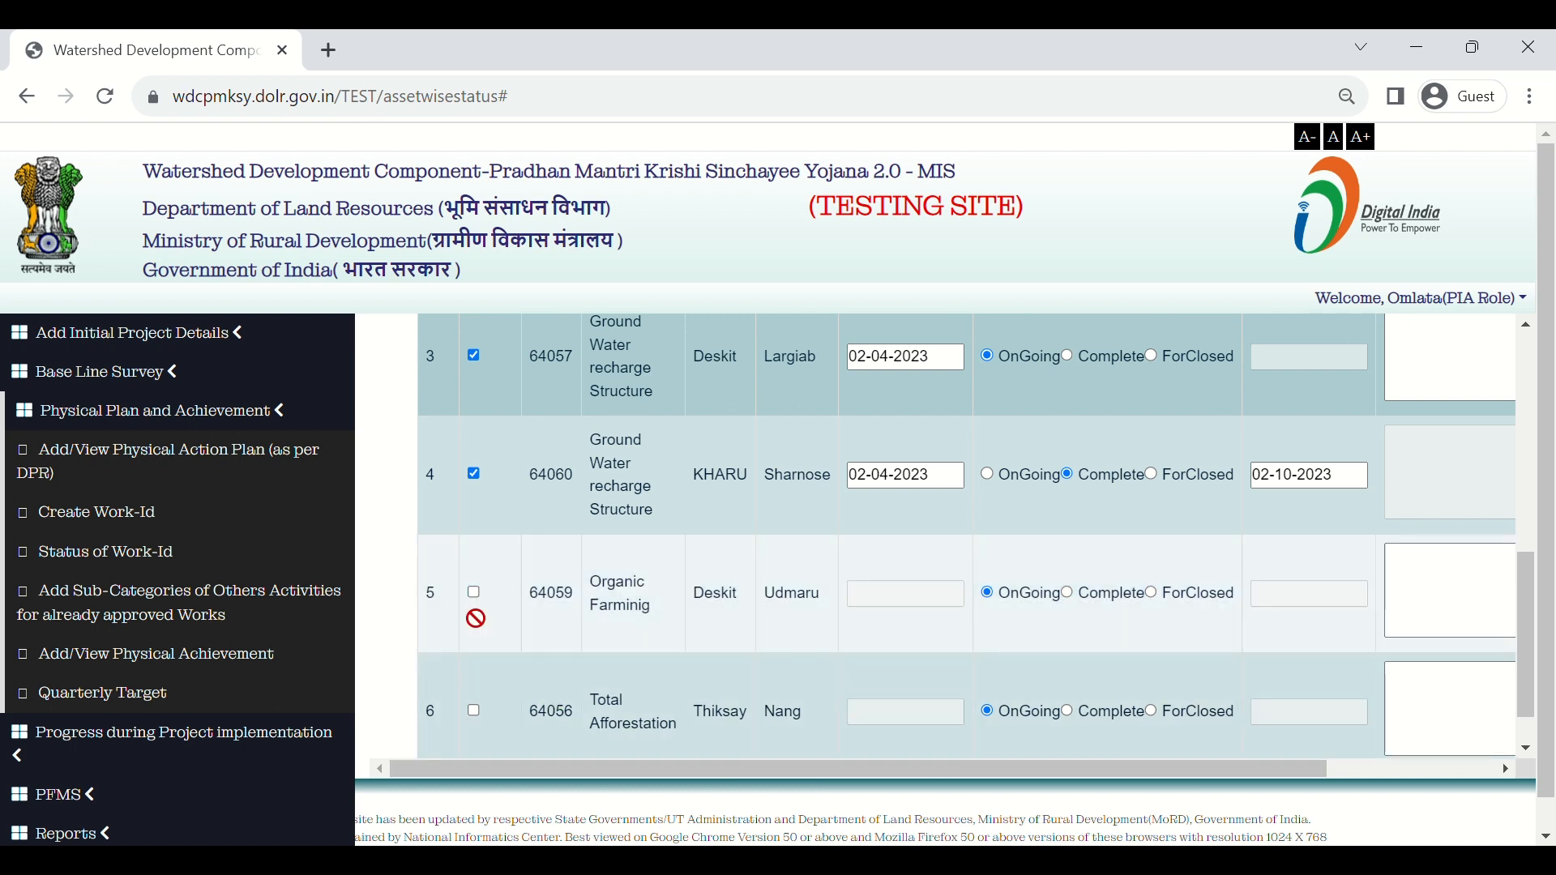
pyautogui.click(477, 600)
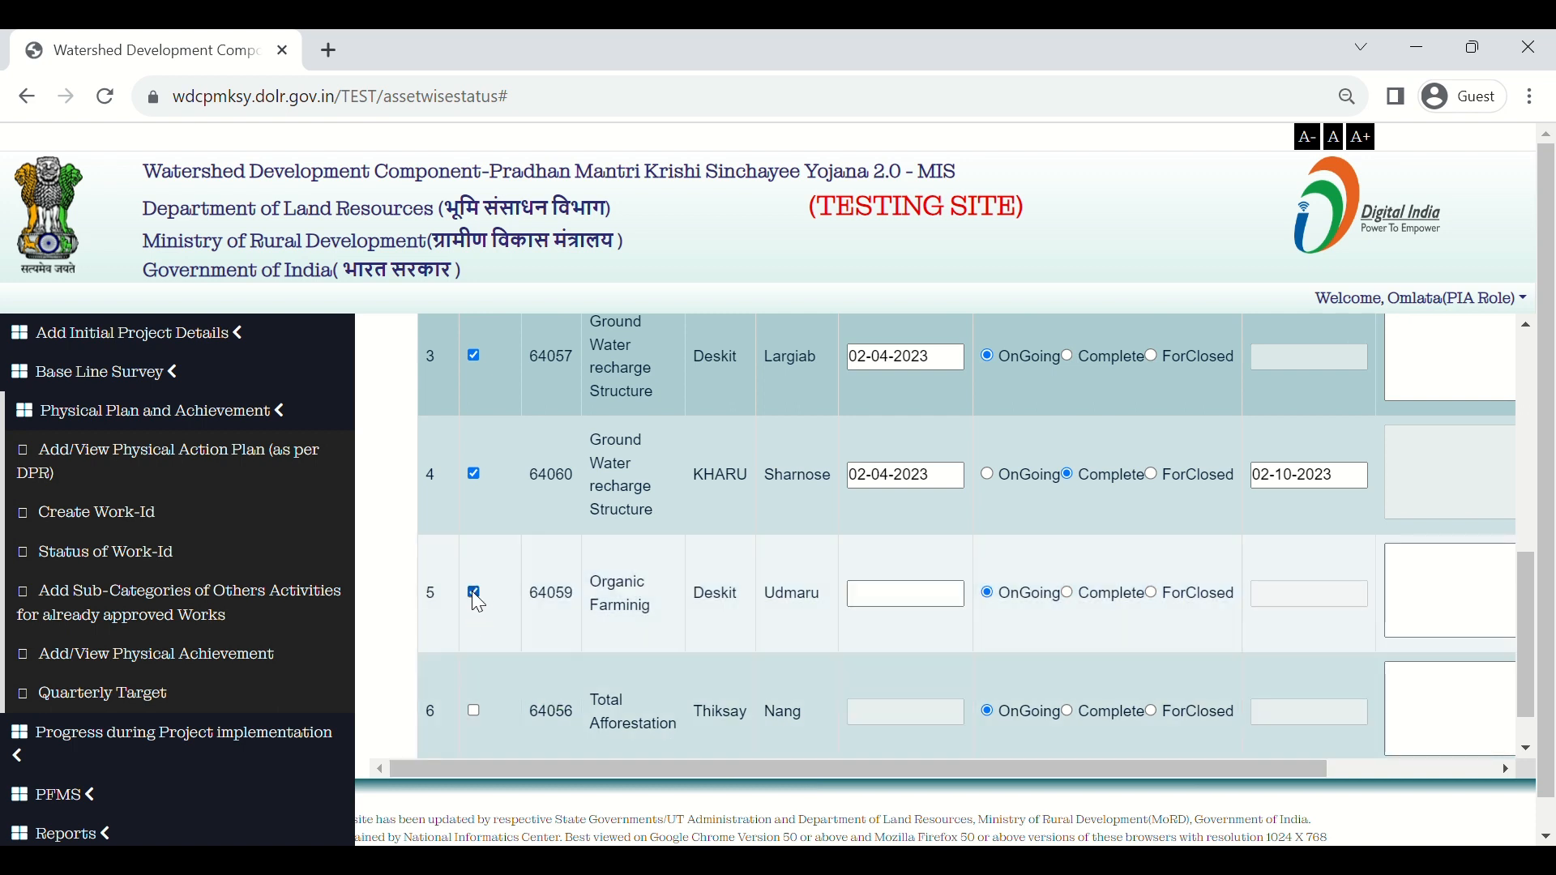
pyautogui.click(929, 603)
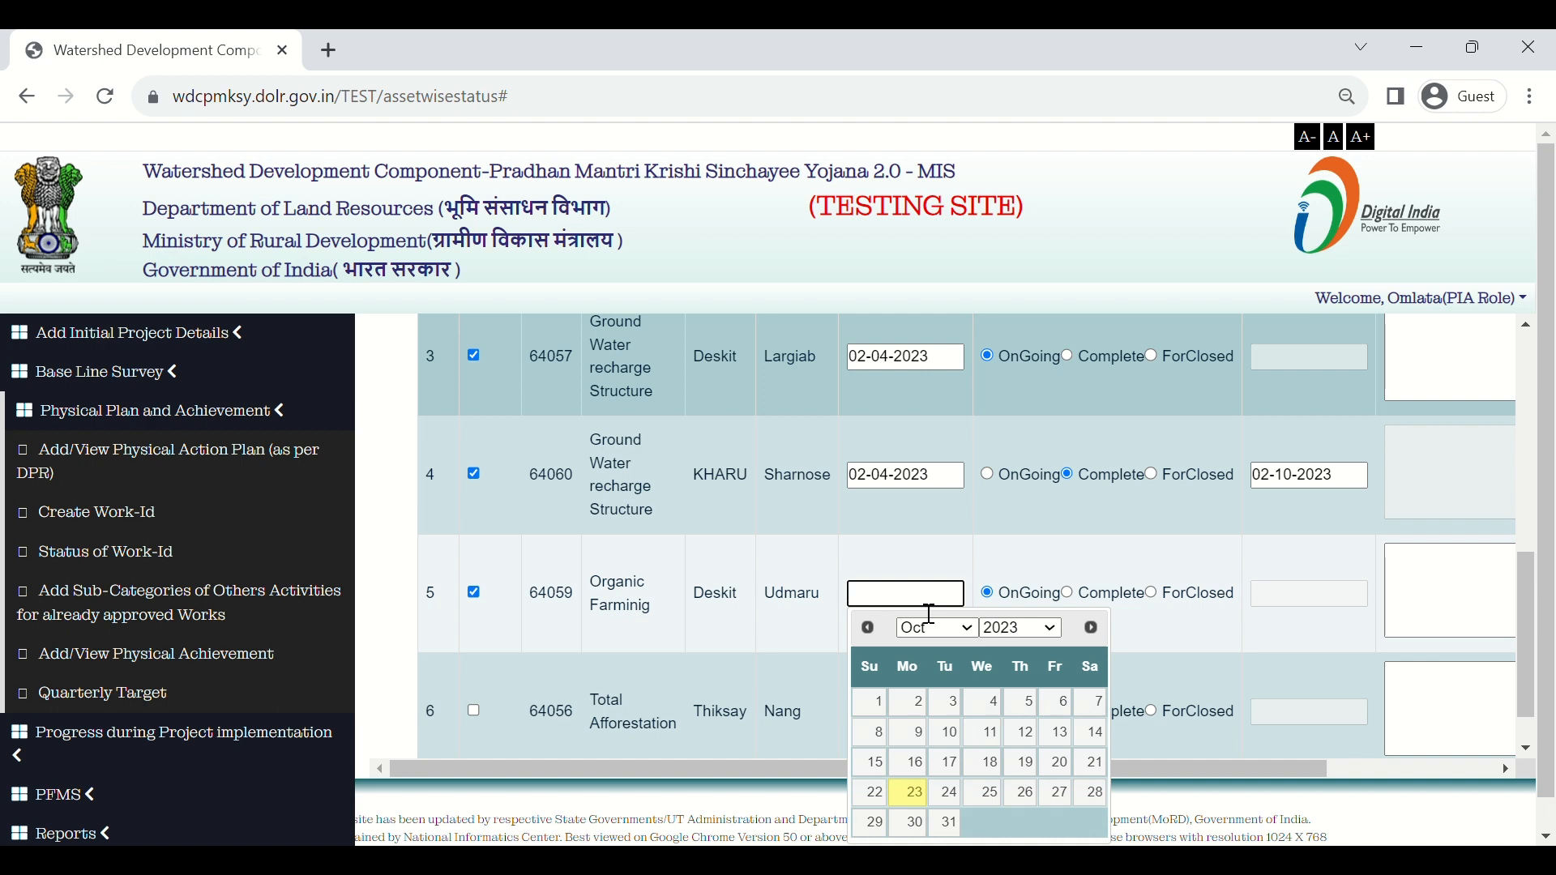
pyautogui.click(927, 718)
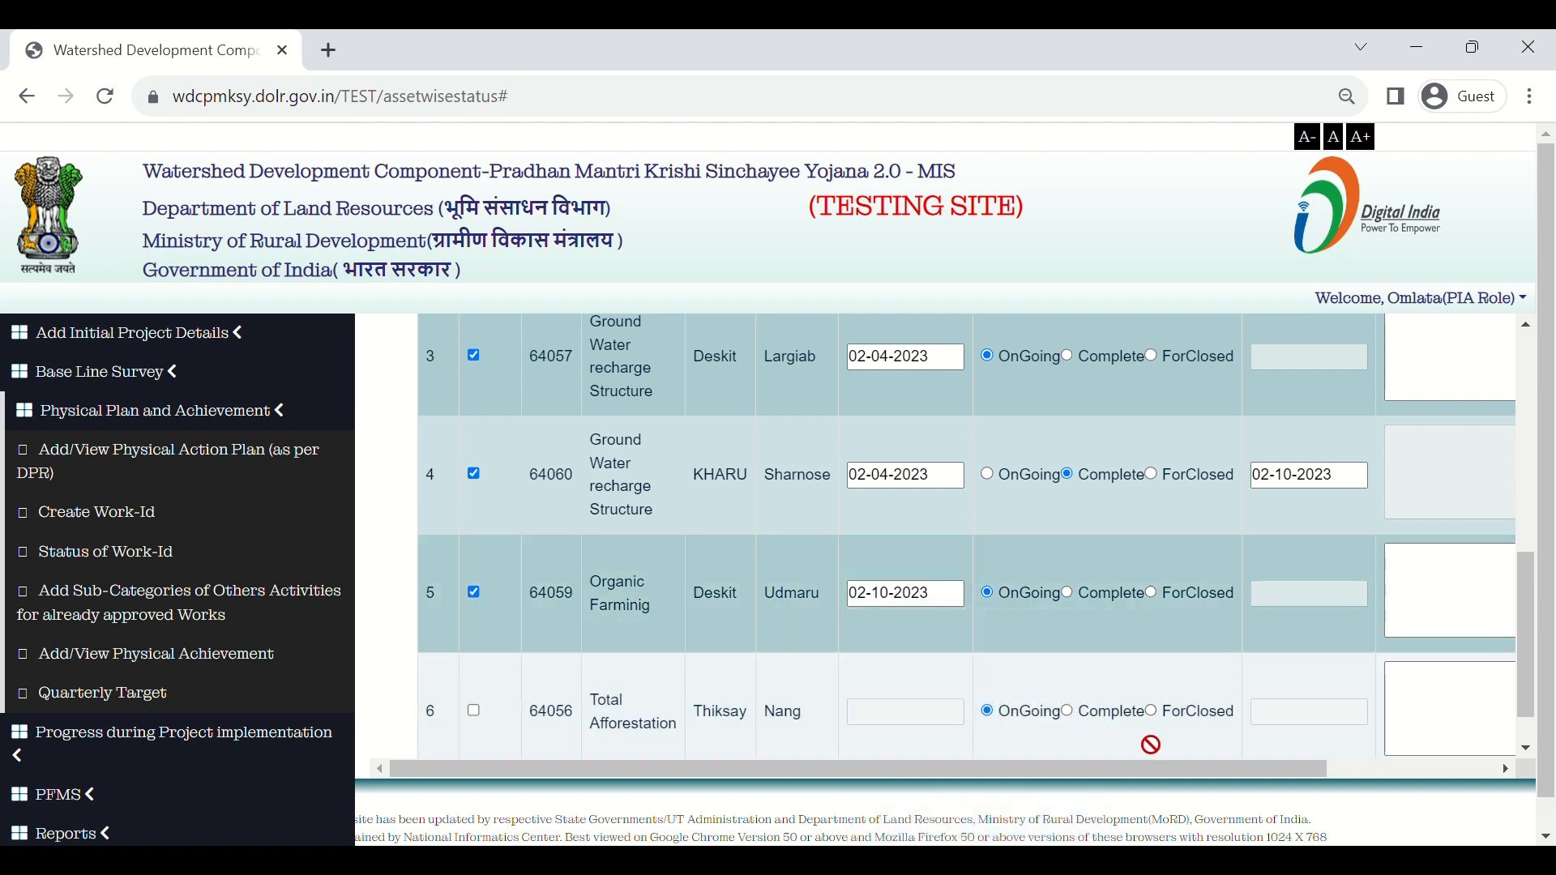
pyautogui.moveTo(1126, 770); pyautogui.dragTo(1294, 767)
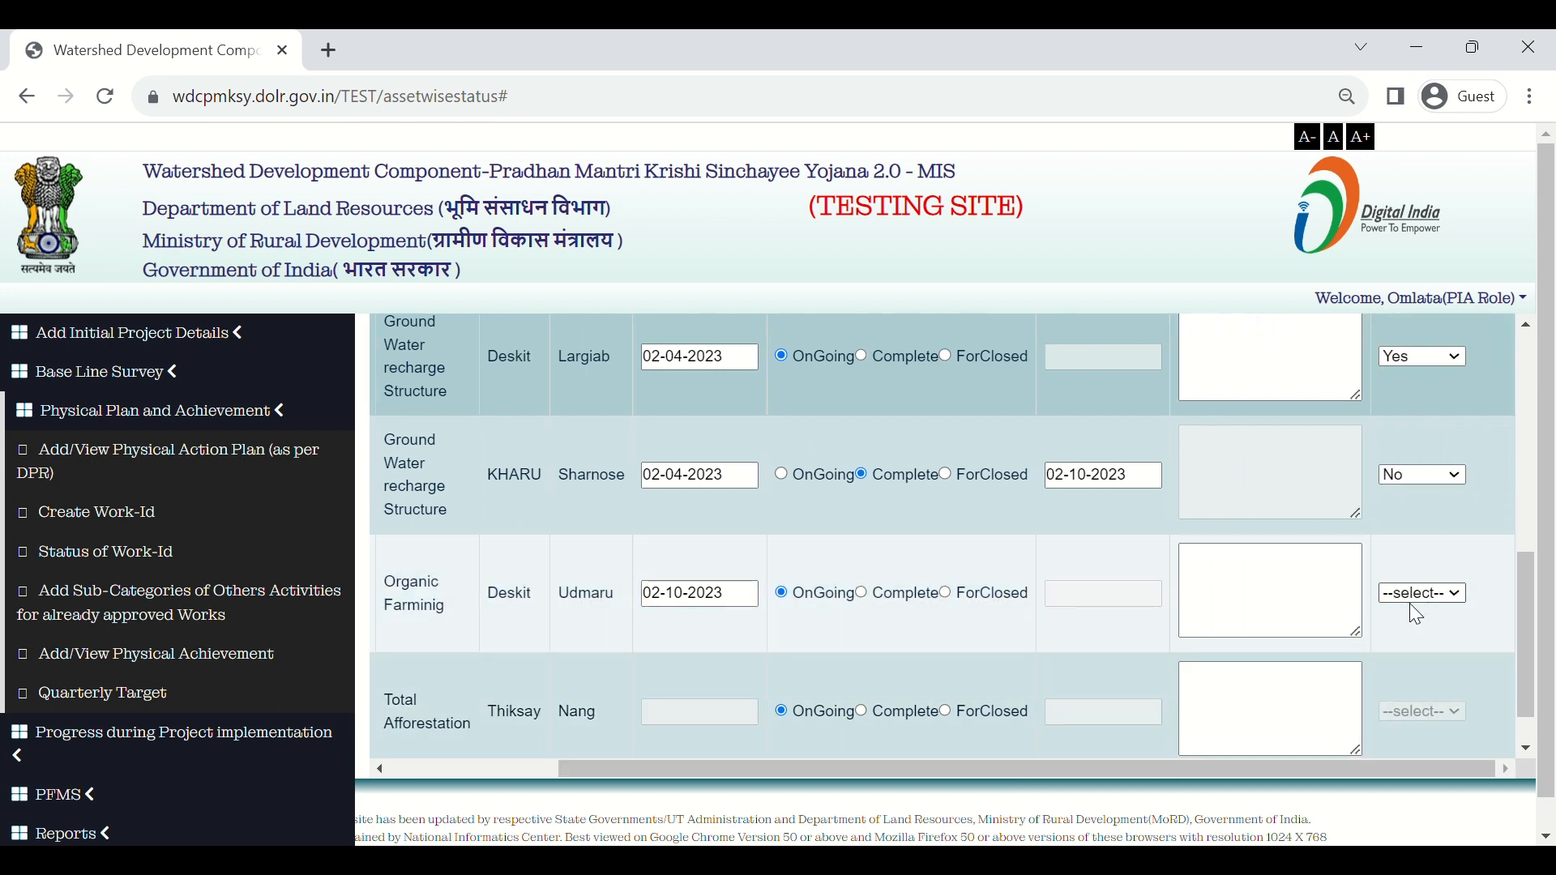
pyautogui.click(1408, 637)
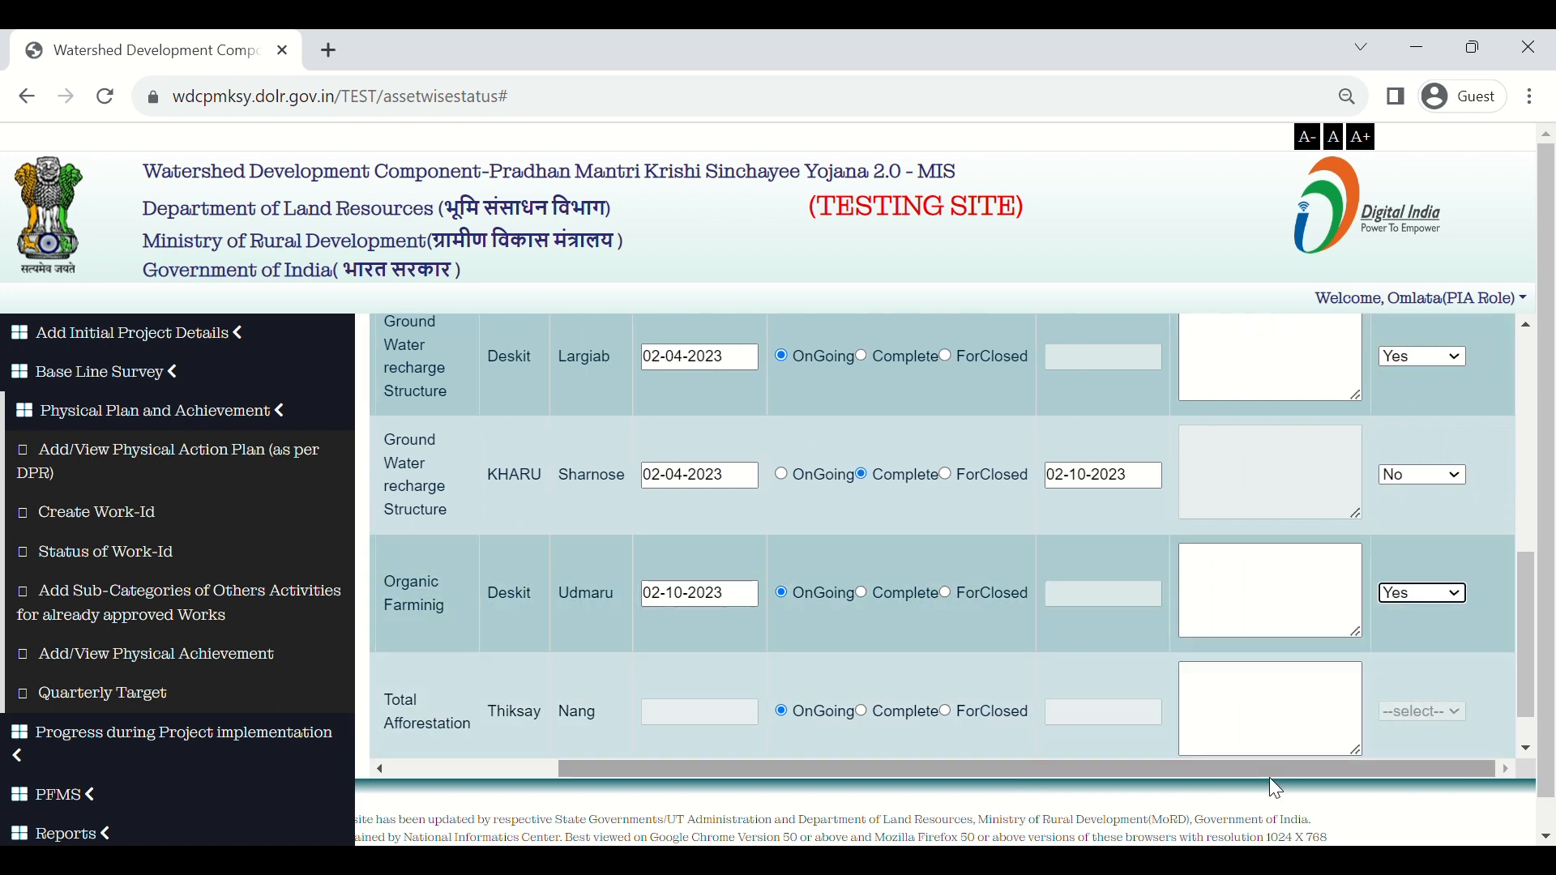
# Select the Total Afforestation work in Nang village, with start date 03-04-2023 and convergence with other scheme/program set to Yes
pyautogui.moveTo(1270, 774); pyautogui.dragTo(1102, 771)
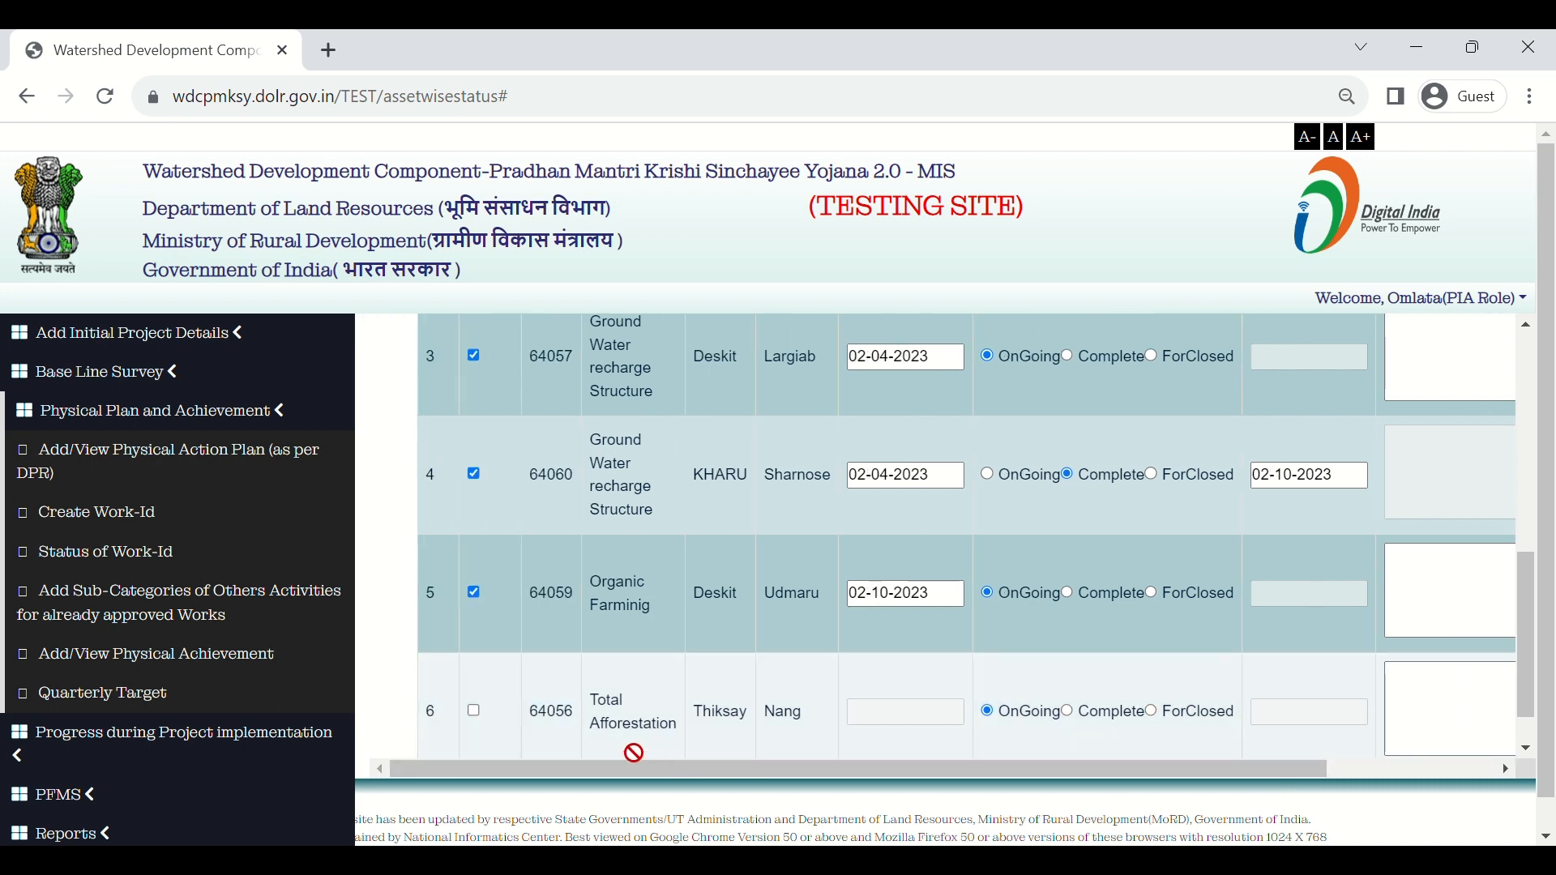
pyautogui.click(474, 711)
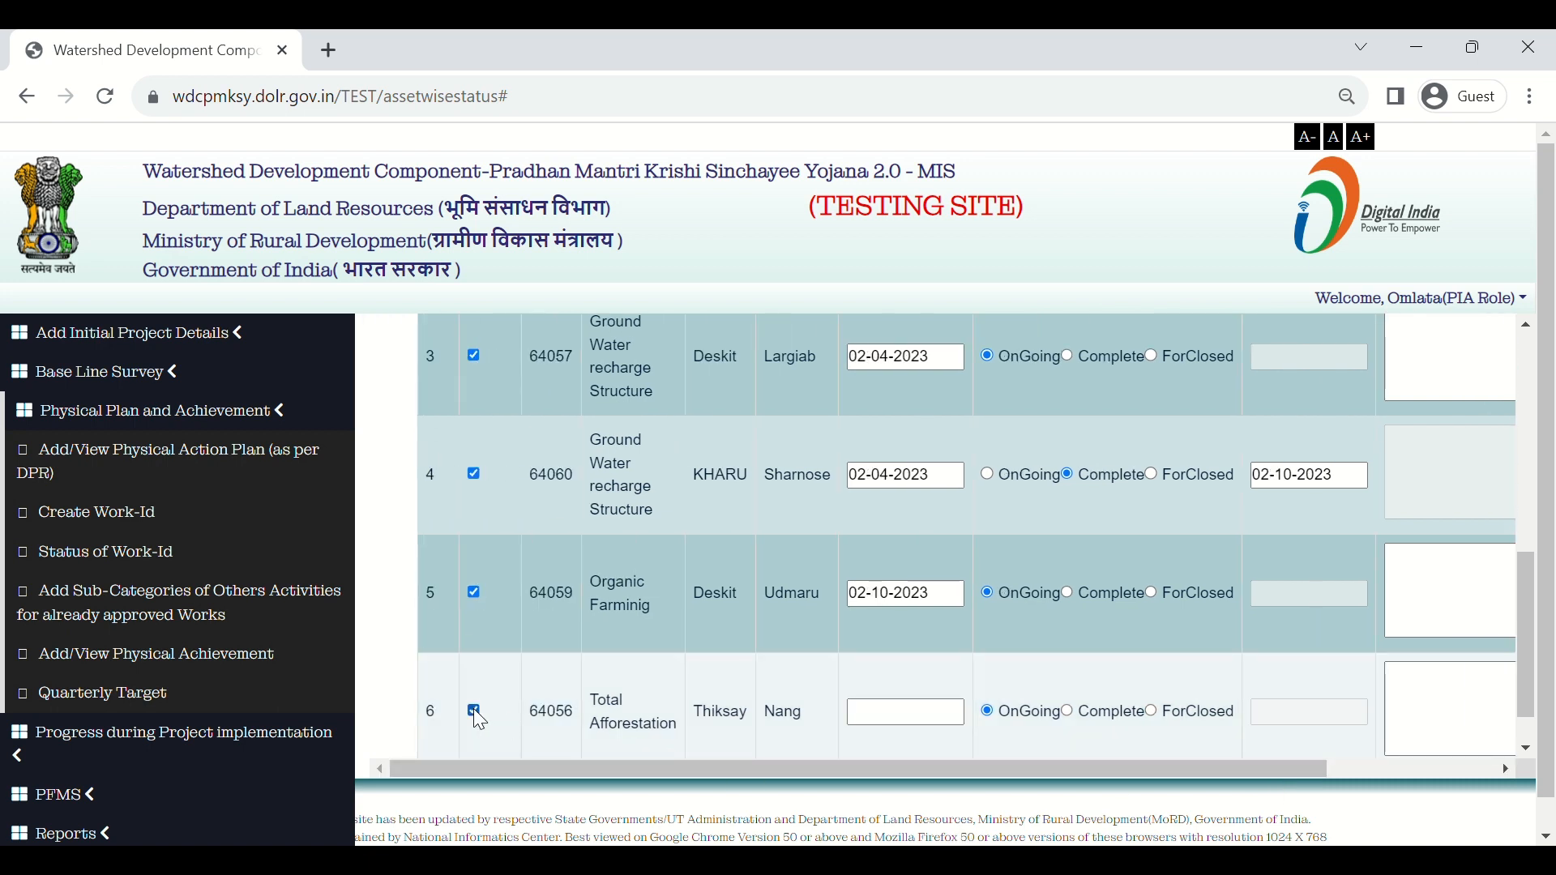
pyautogui.click(892, 713)
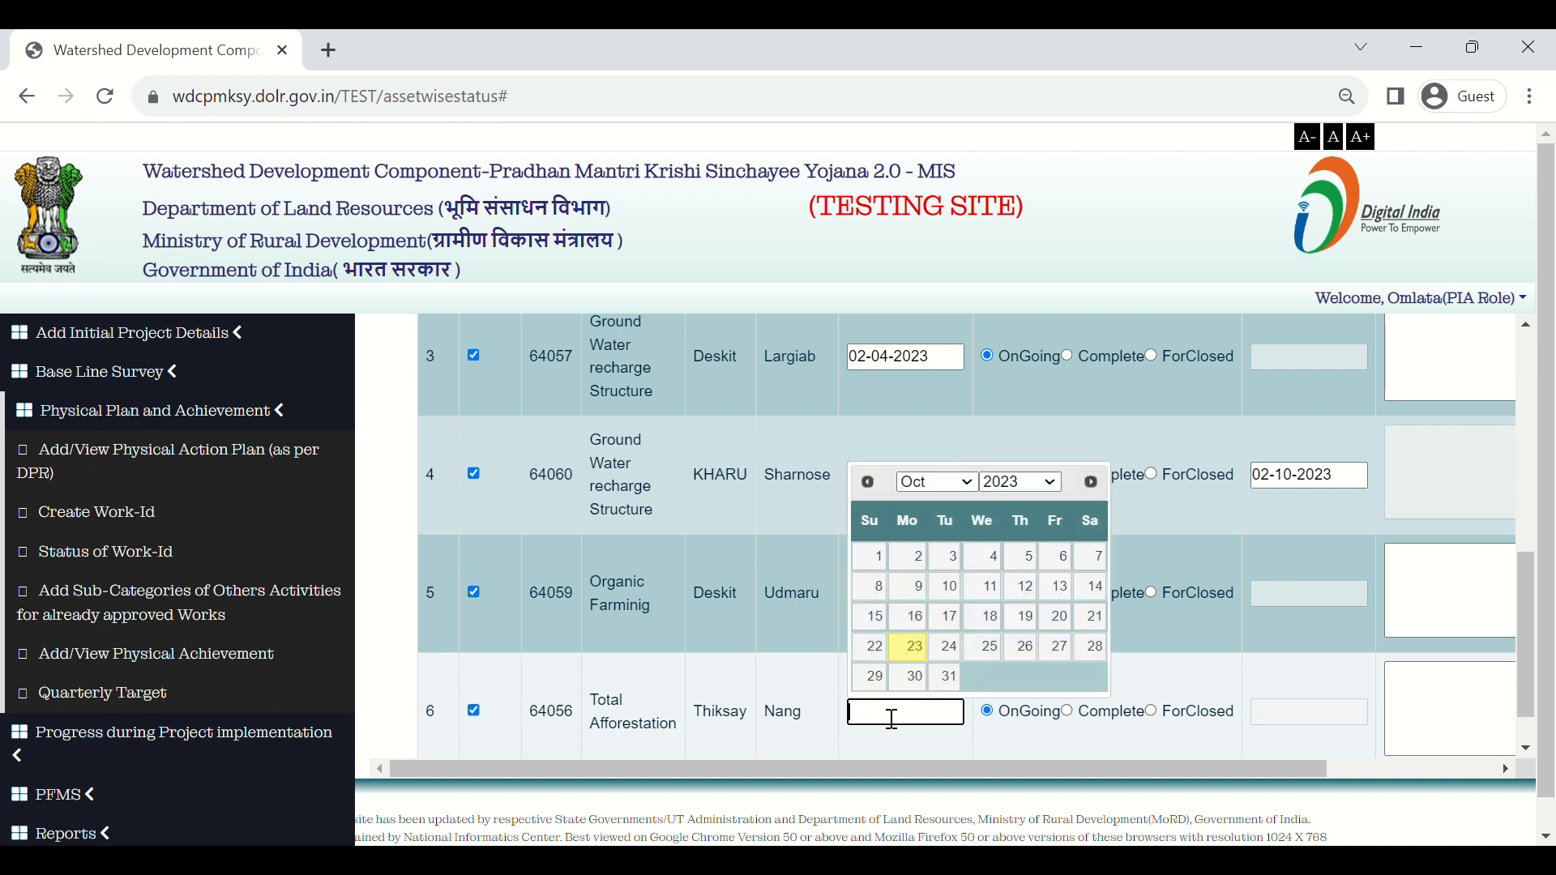
pyautogui.click(964, 481)
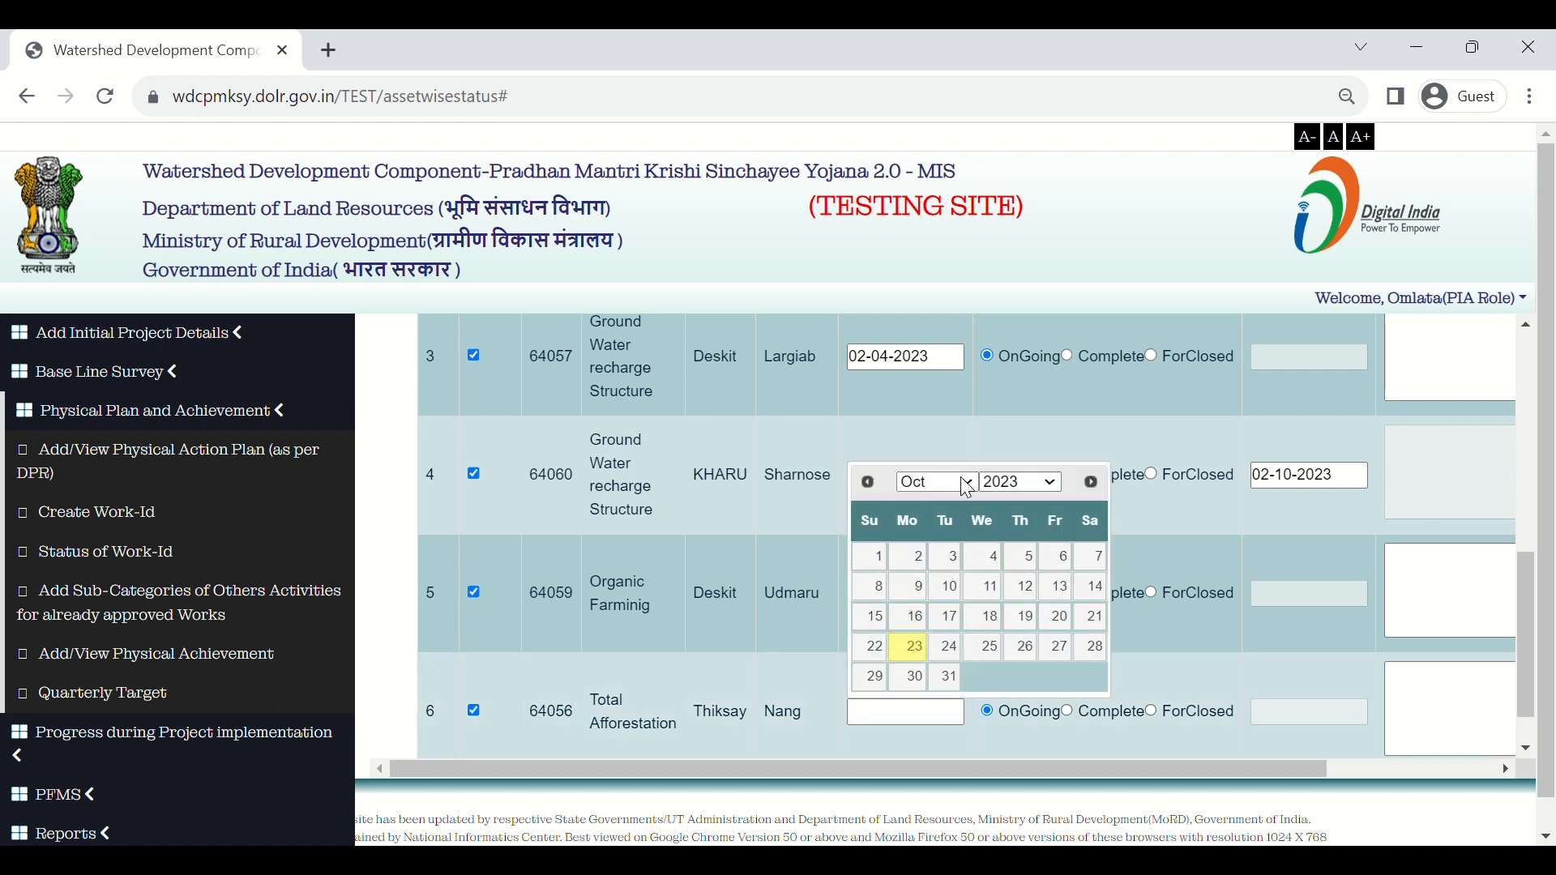
pyautogui.click(940, 560)
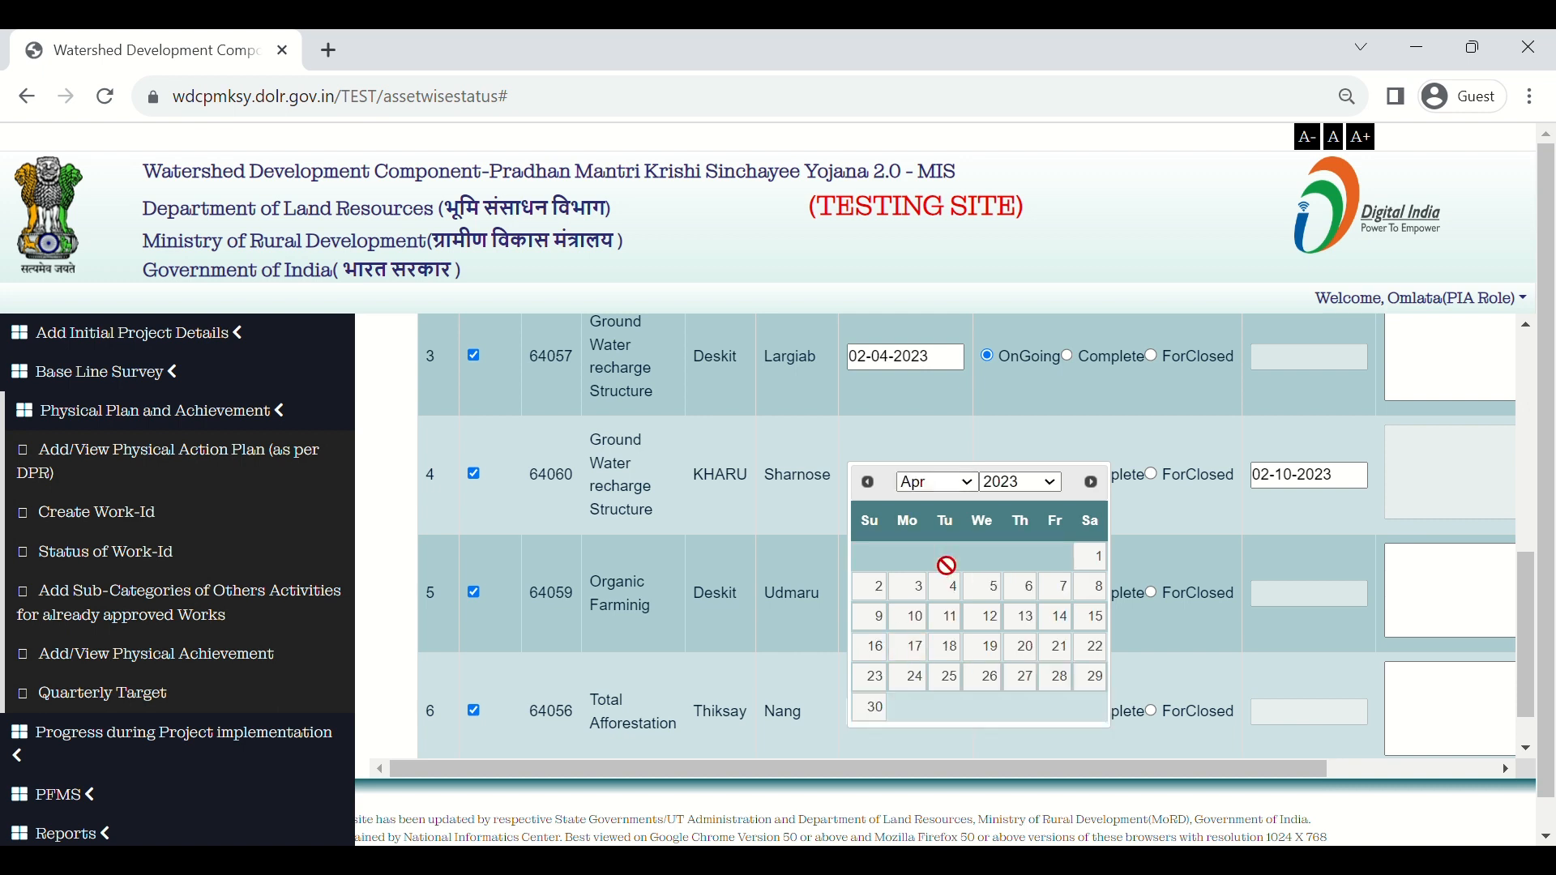
pyautogui.click(924, 603)
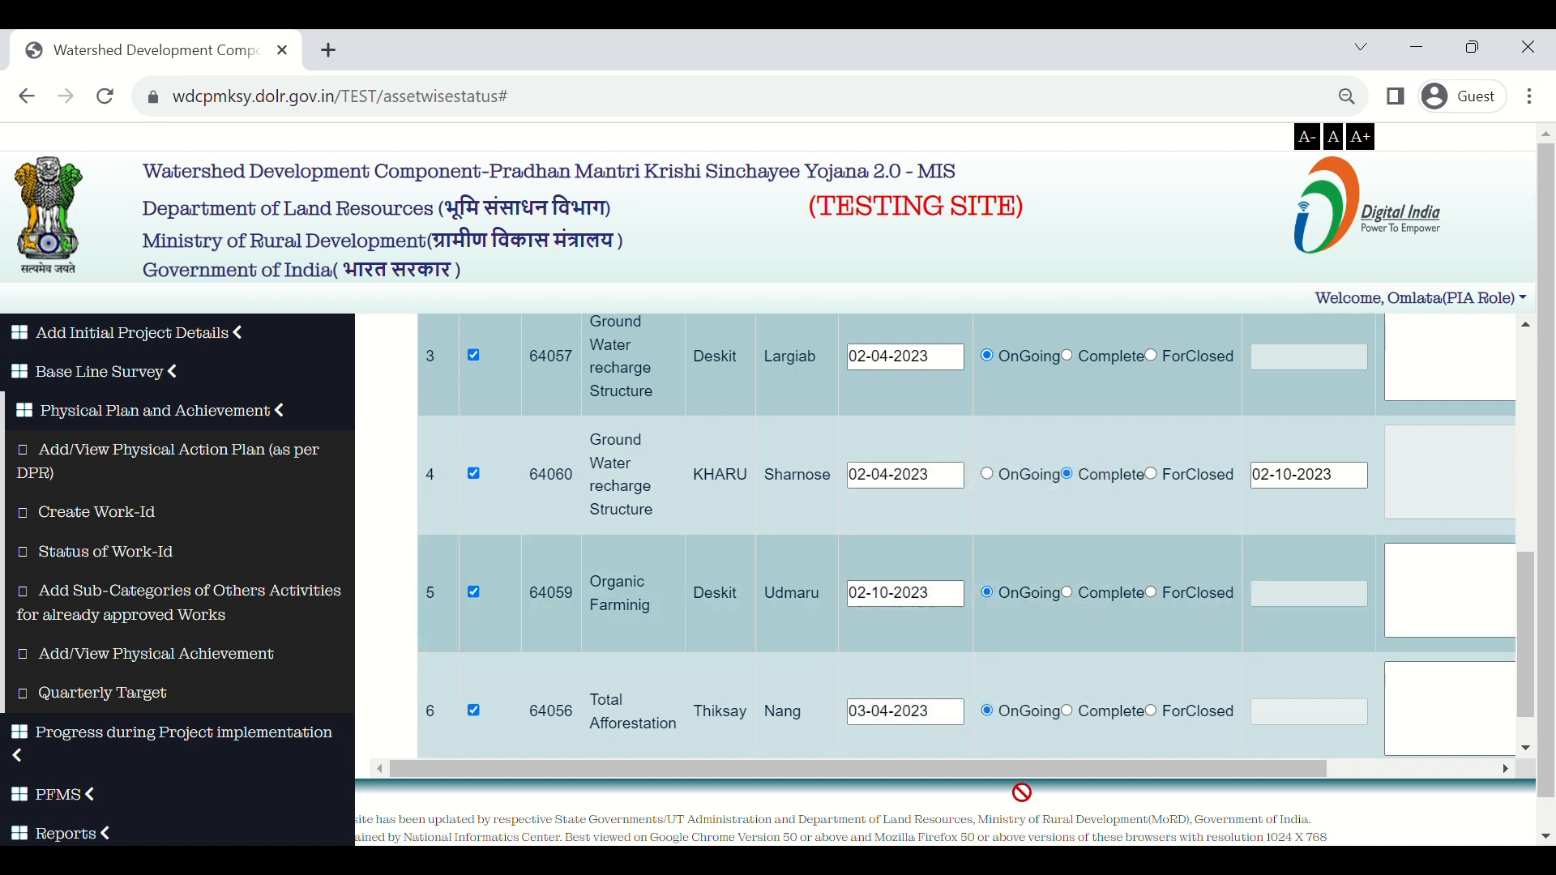
pyautogui.scroll(-1, 1046, 775)
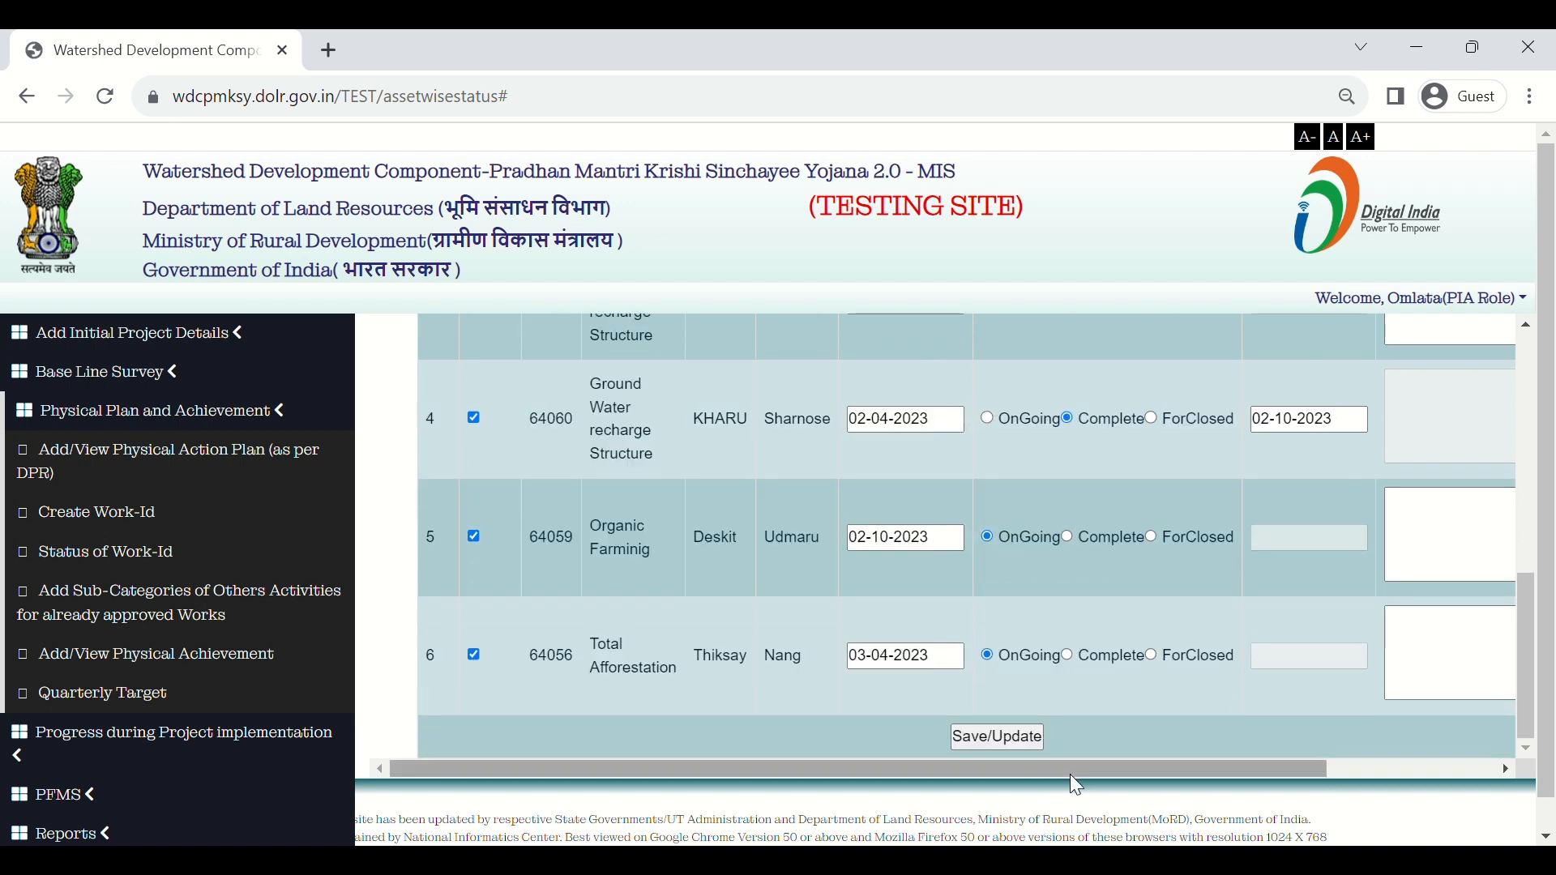
pyautogui.moveTo(1225, 776); pyautogui.dragTo(1316, 769)
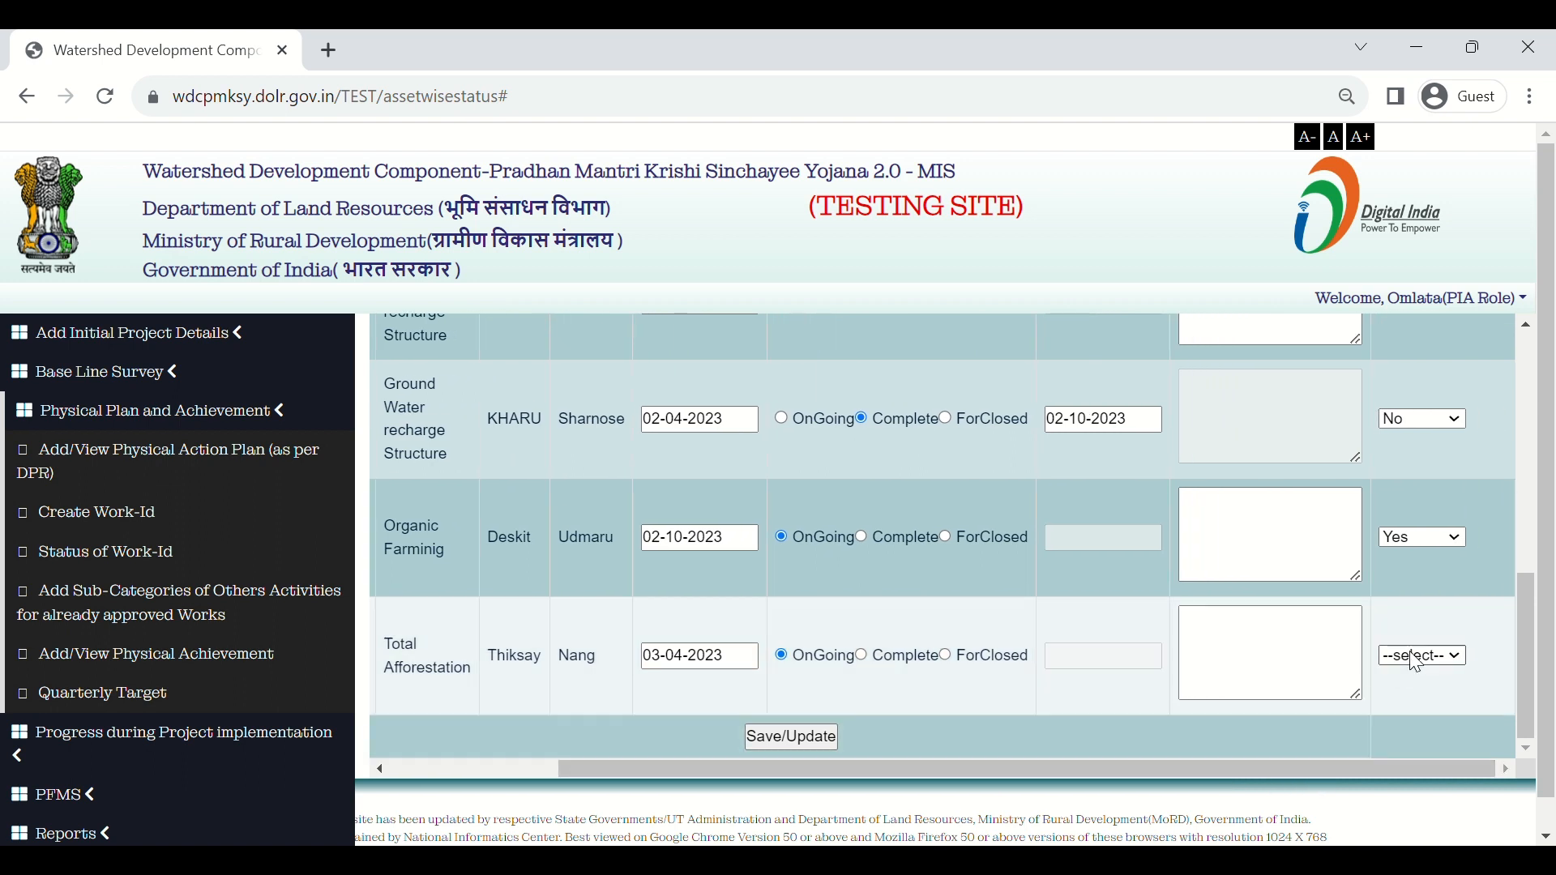
pyautogui.click(1402, 692)
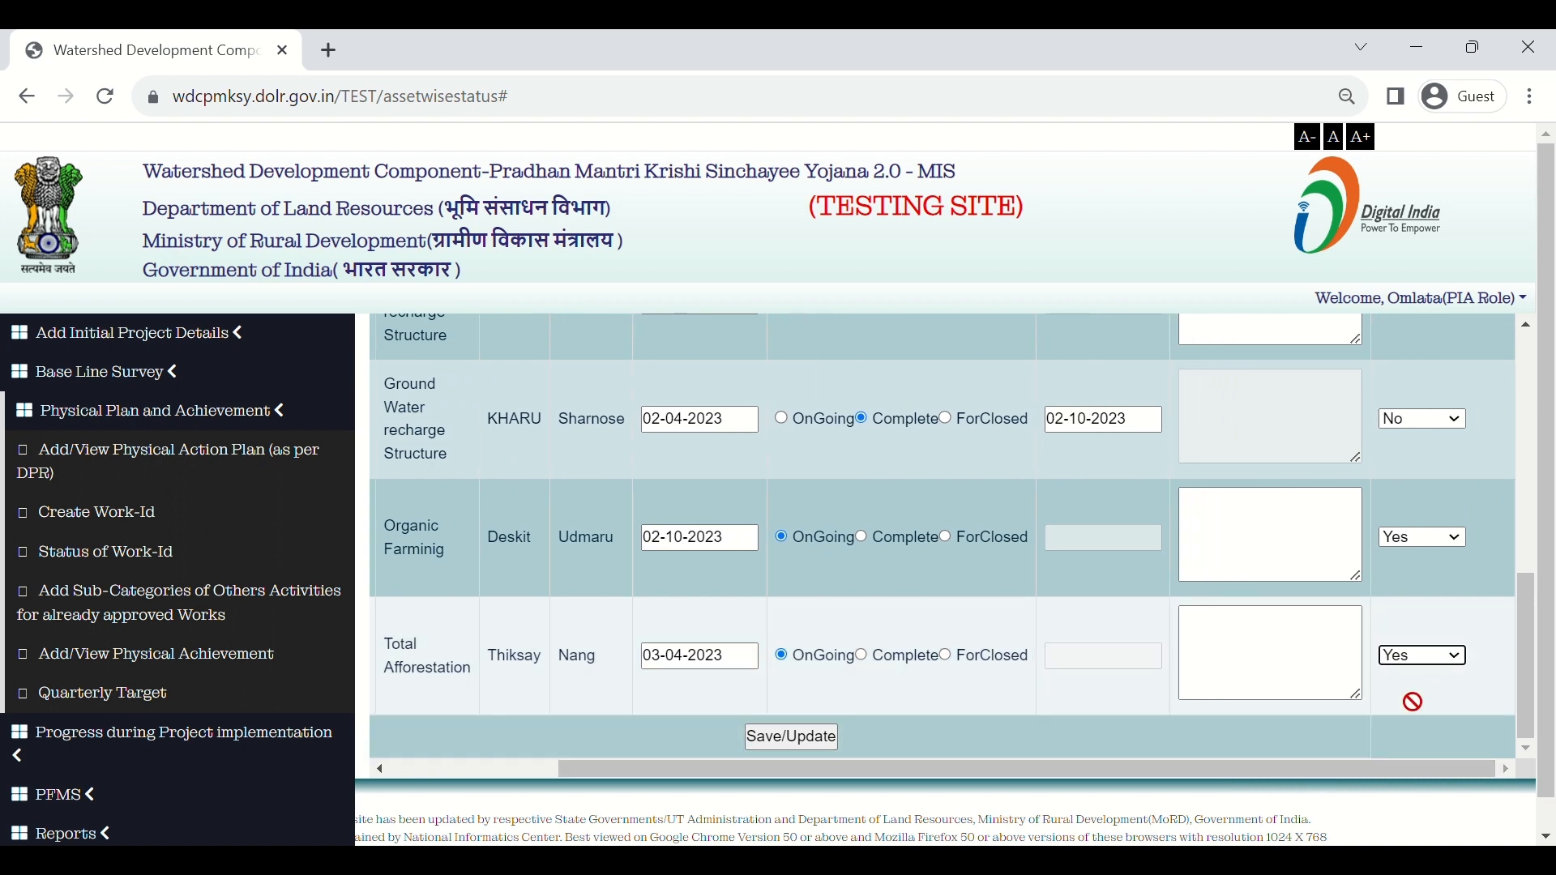
# Review the entries of all selected works and save their work-wise status
pyautogui.scroll(3, 1184, 621)
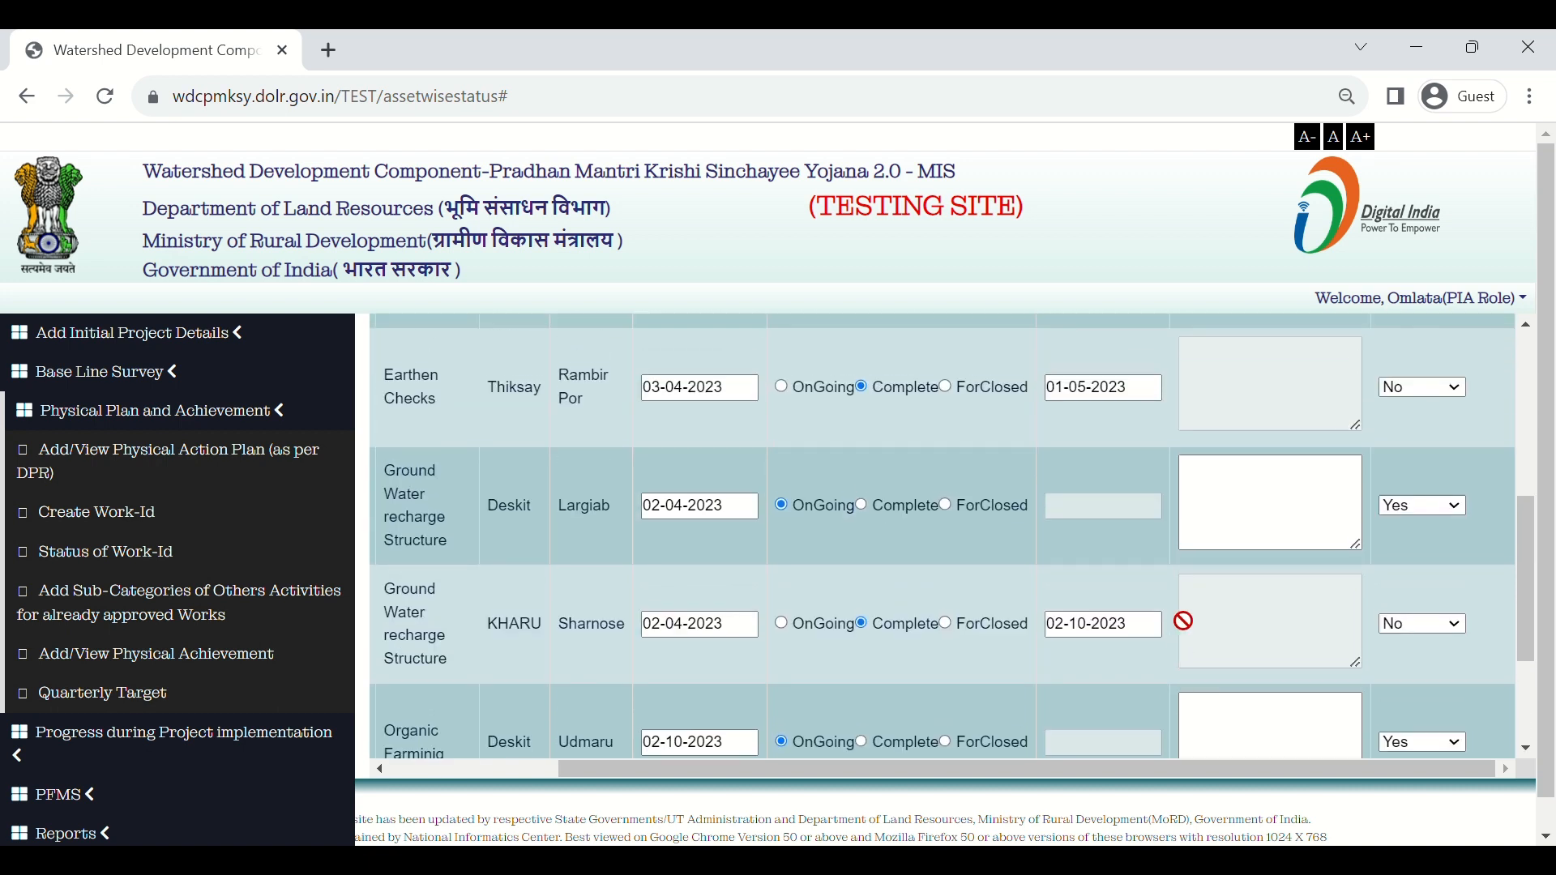
pyautogui.scroll(3, 1184, 622)
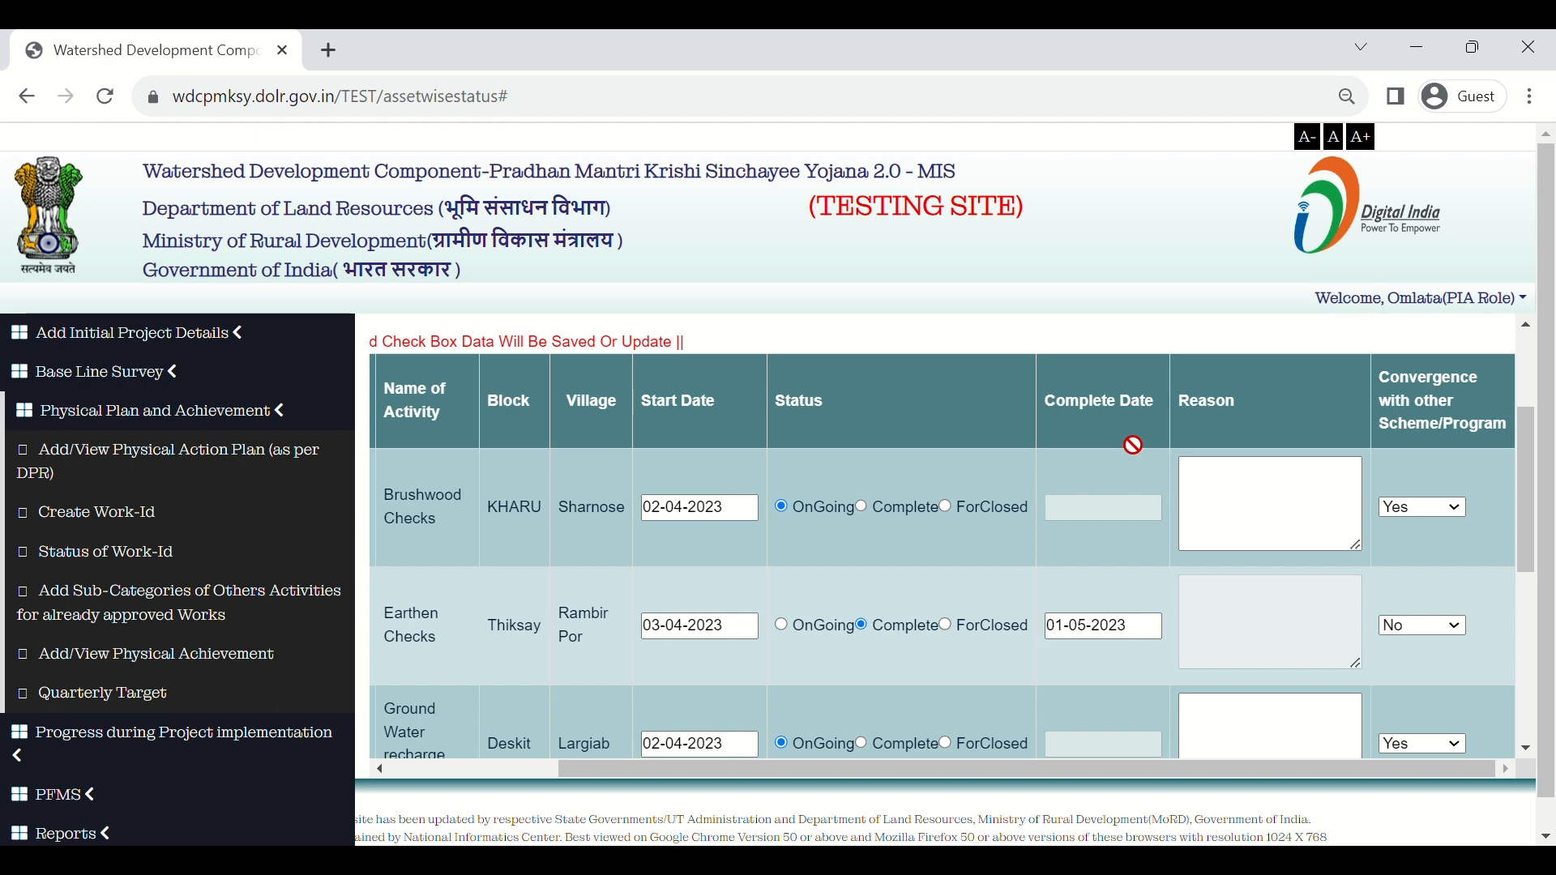
pyautogui.scroll(-4, 905, 551)
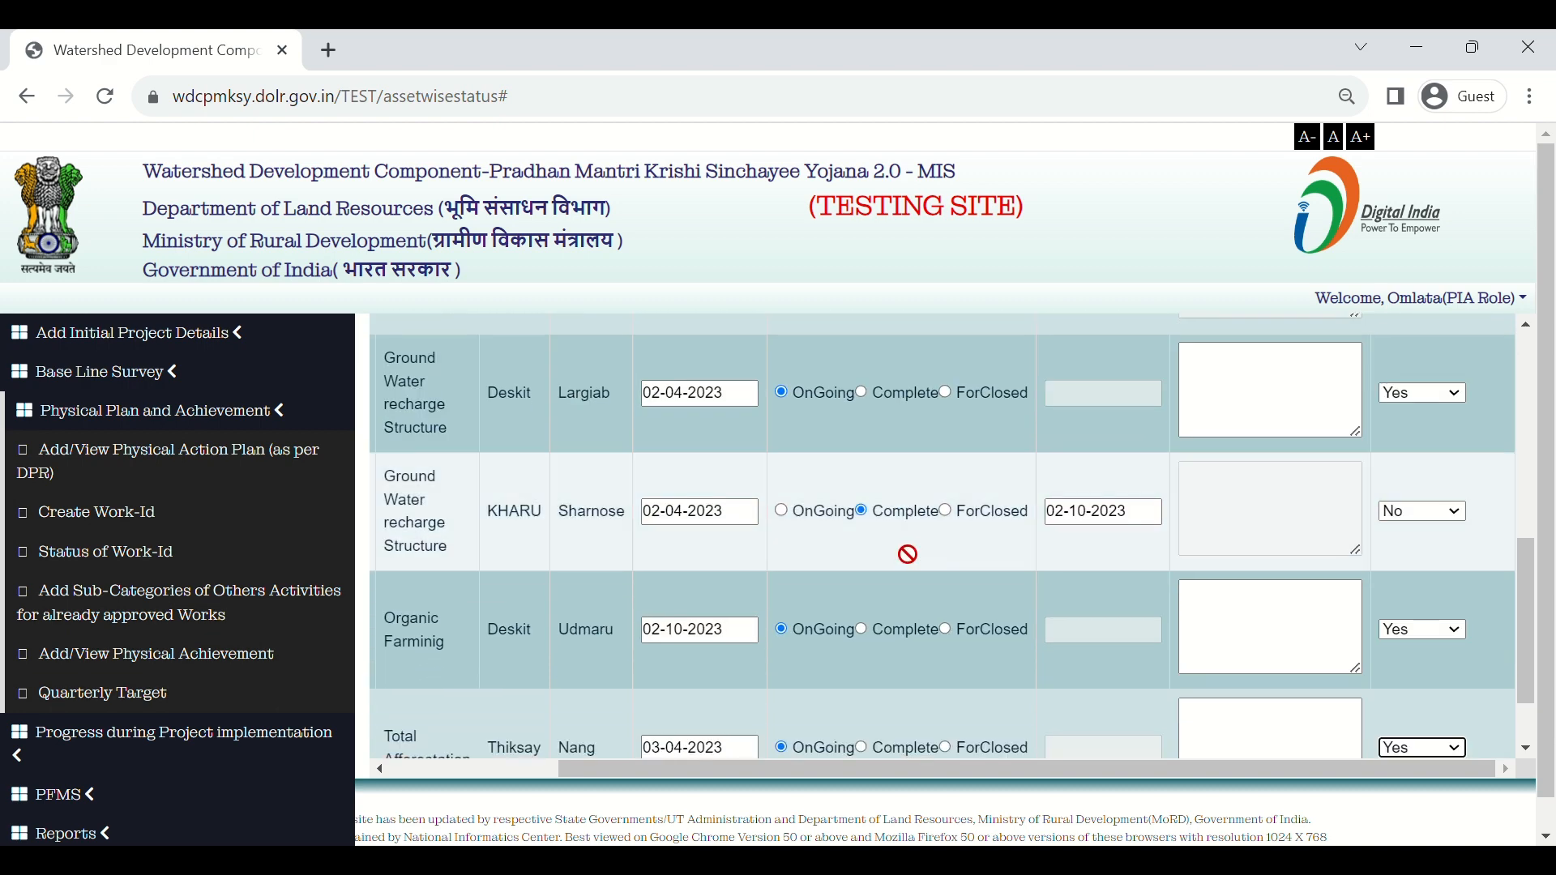
pyautogui.scroll(-2, 908, 554)
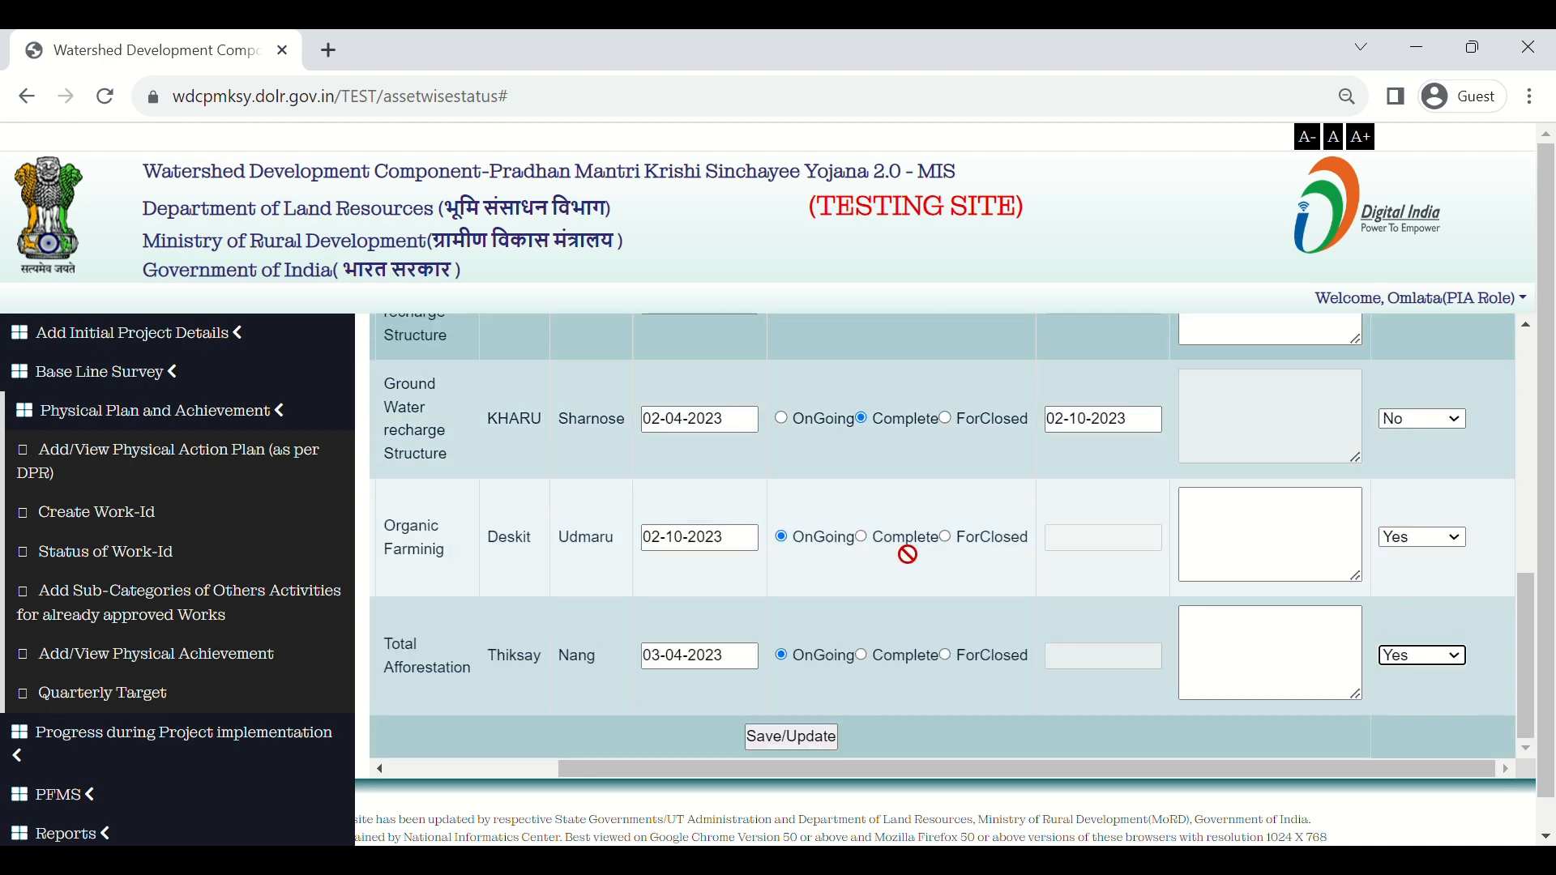
pyautogui.click(795, 739)
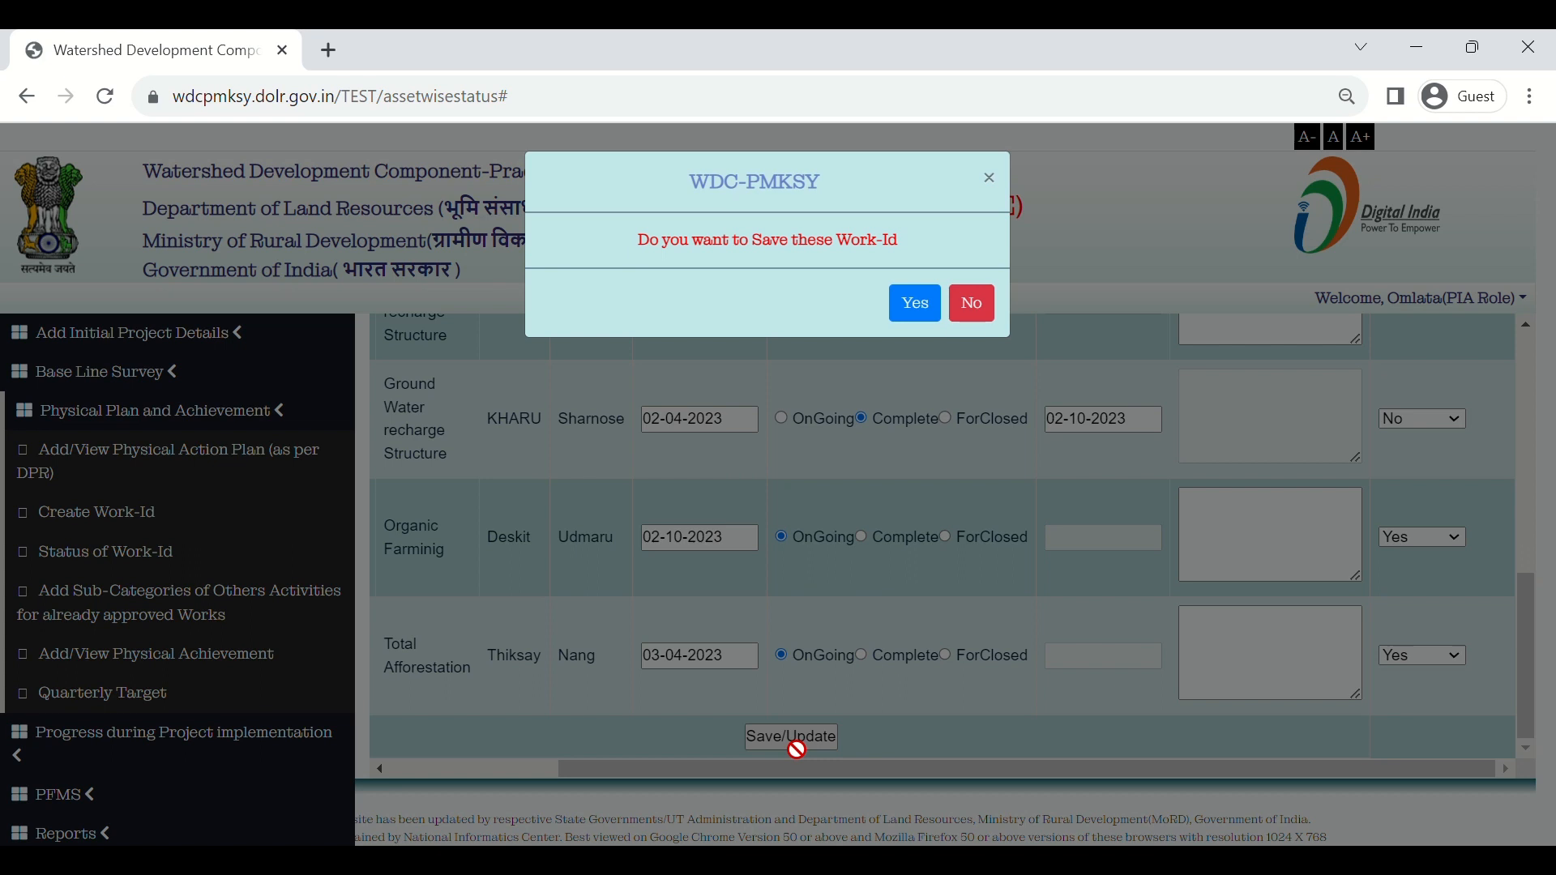
pyautogui.click(918, 307)
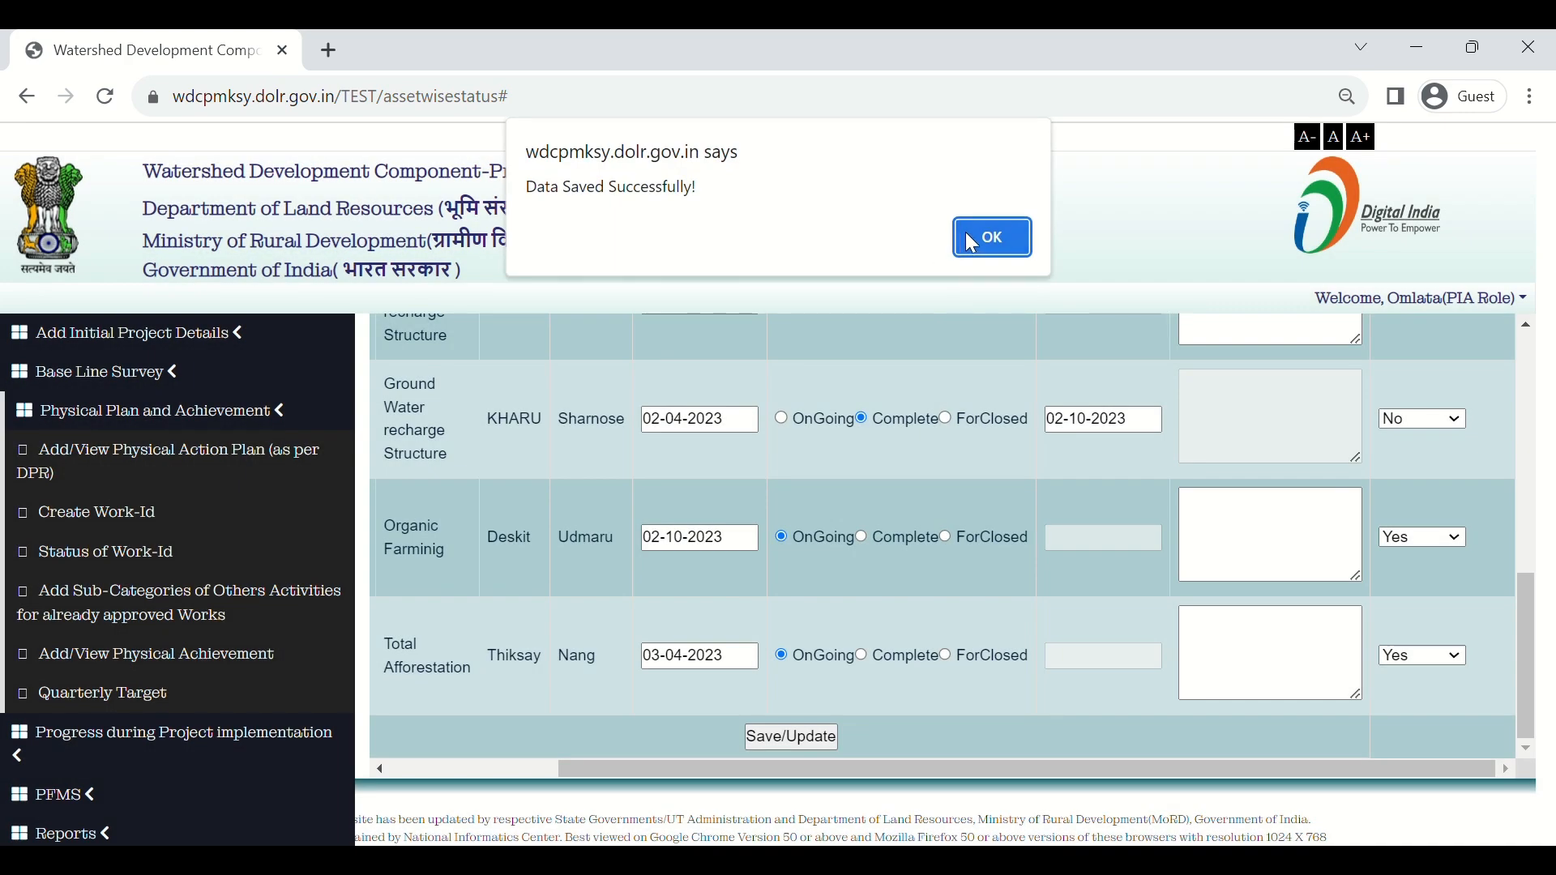
pyautogui.click(990, 237)
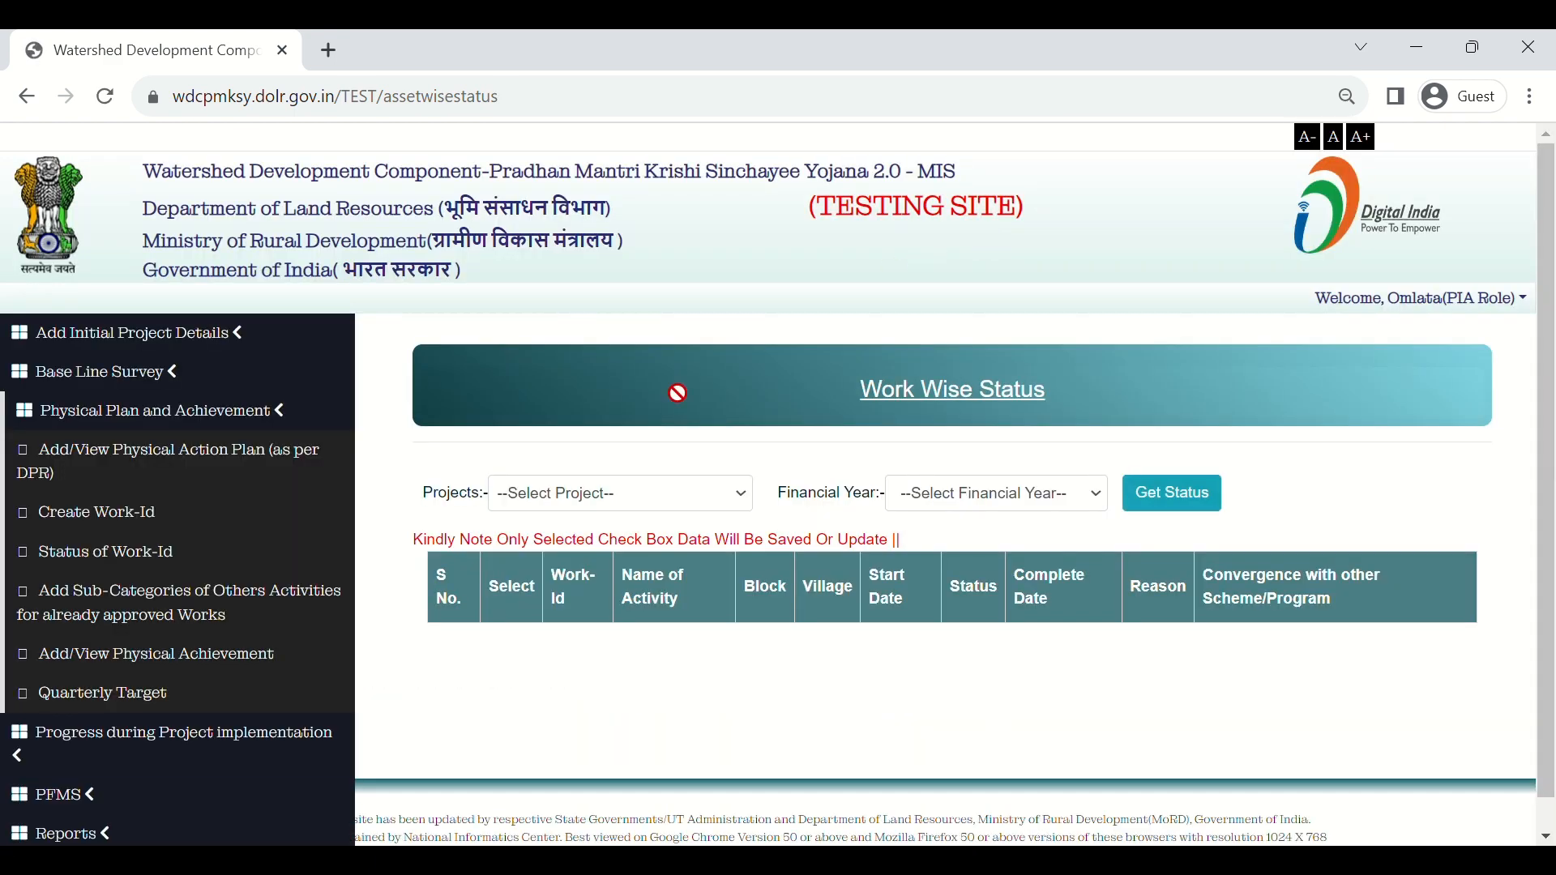
# Retrieve the work-wise status for project LEH LADAKH-WDC - 4 /2022-23 and financial year 2023-24
pyautogui.click(683, 502)
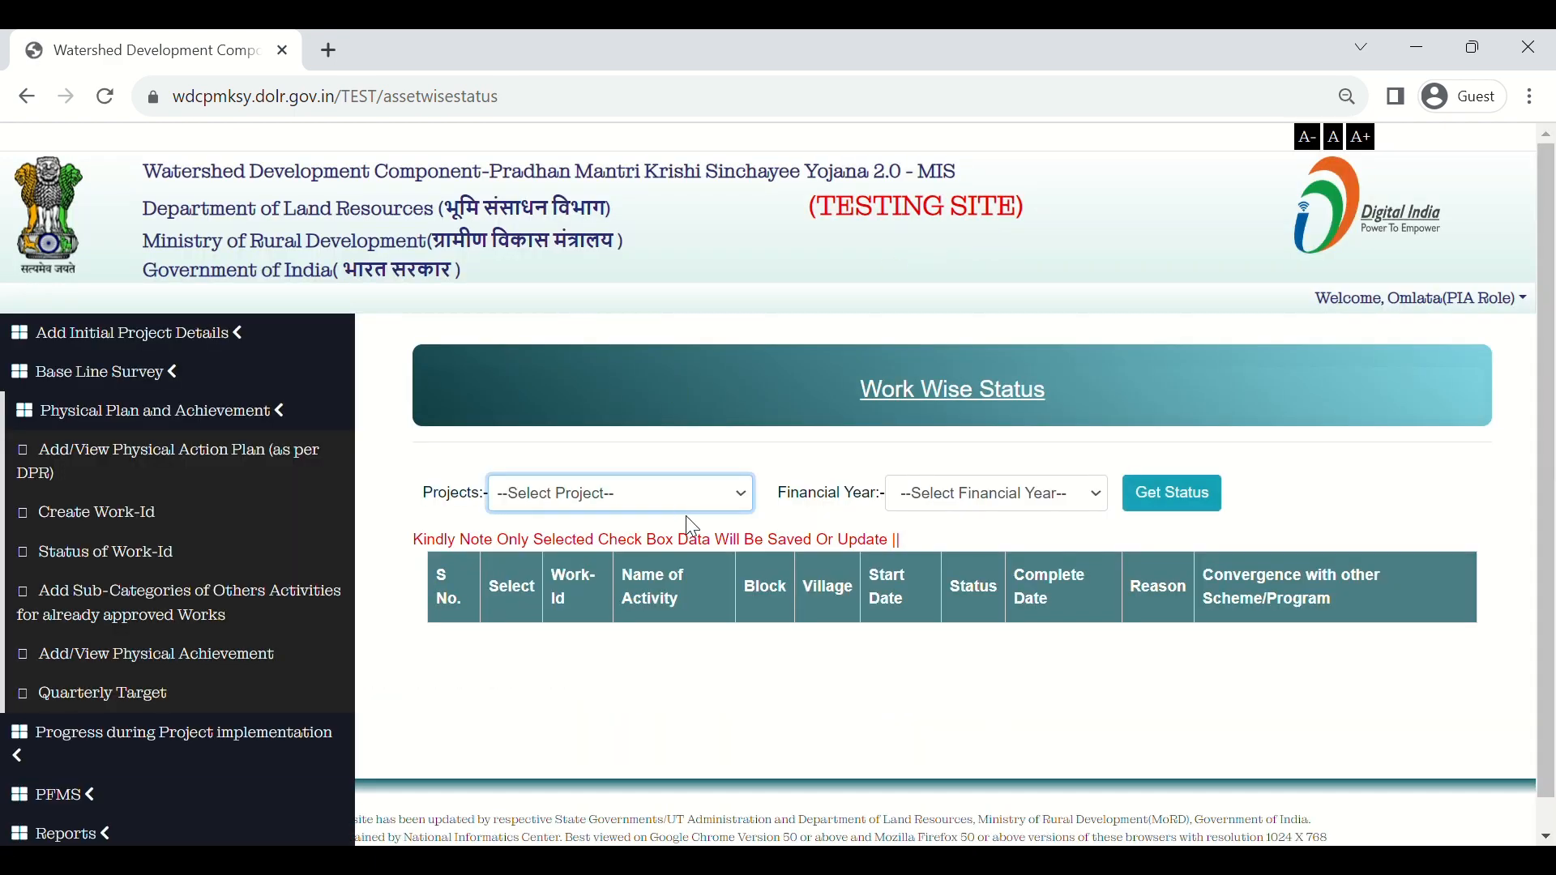
pyautogui.click(695, 555)
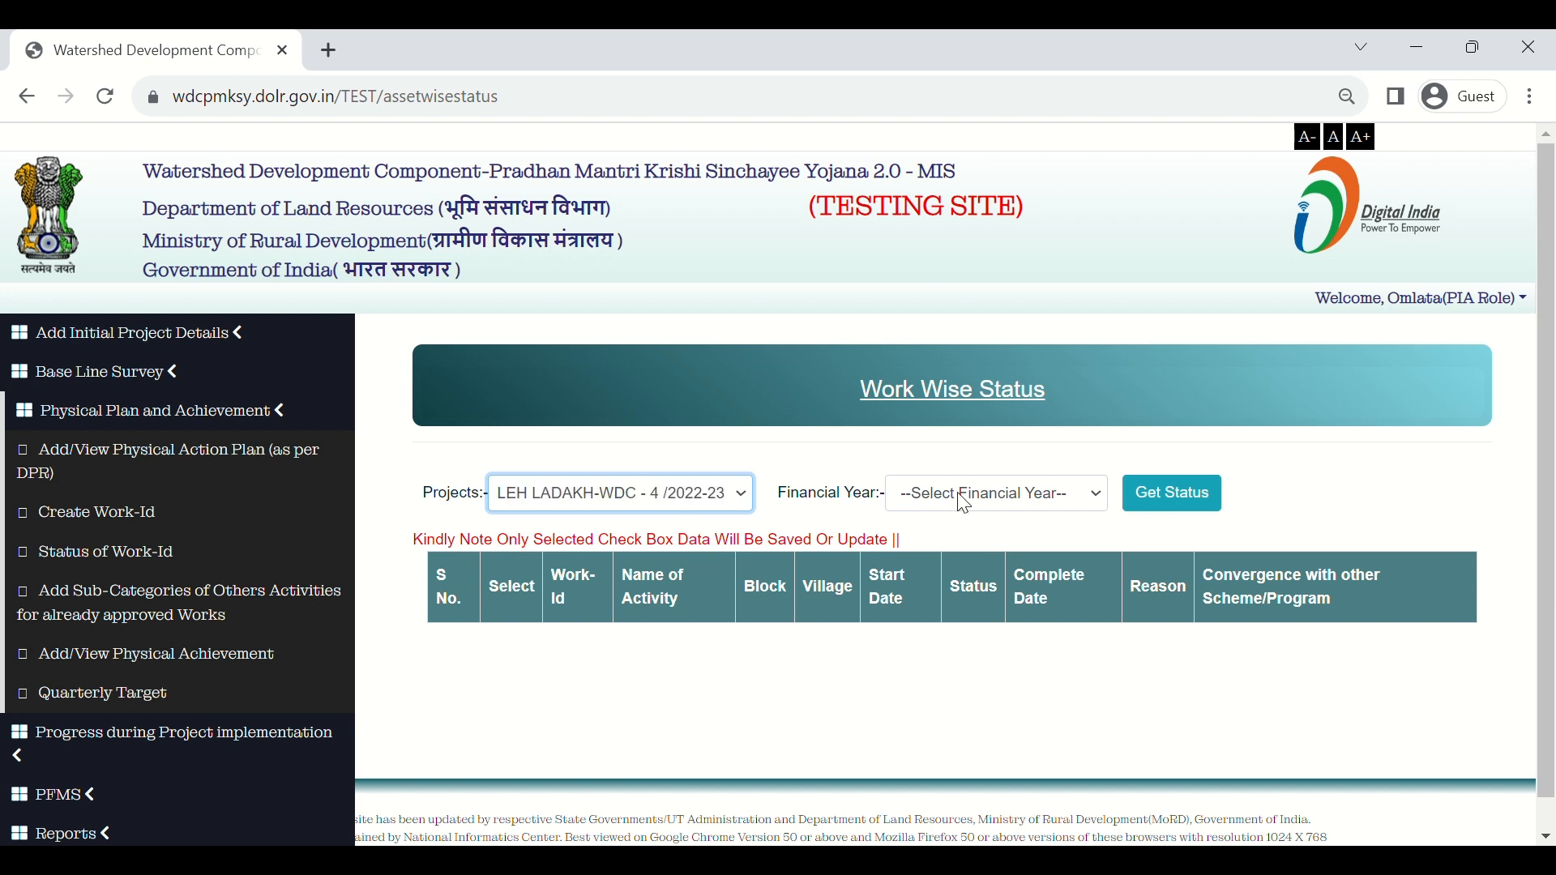
pyautogui.click(978, 495)
pyautogui.click(981, 558)
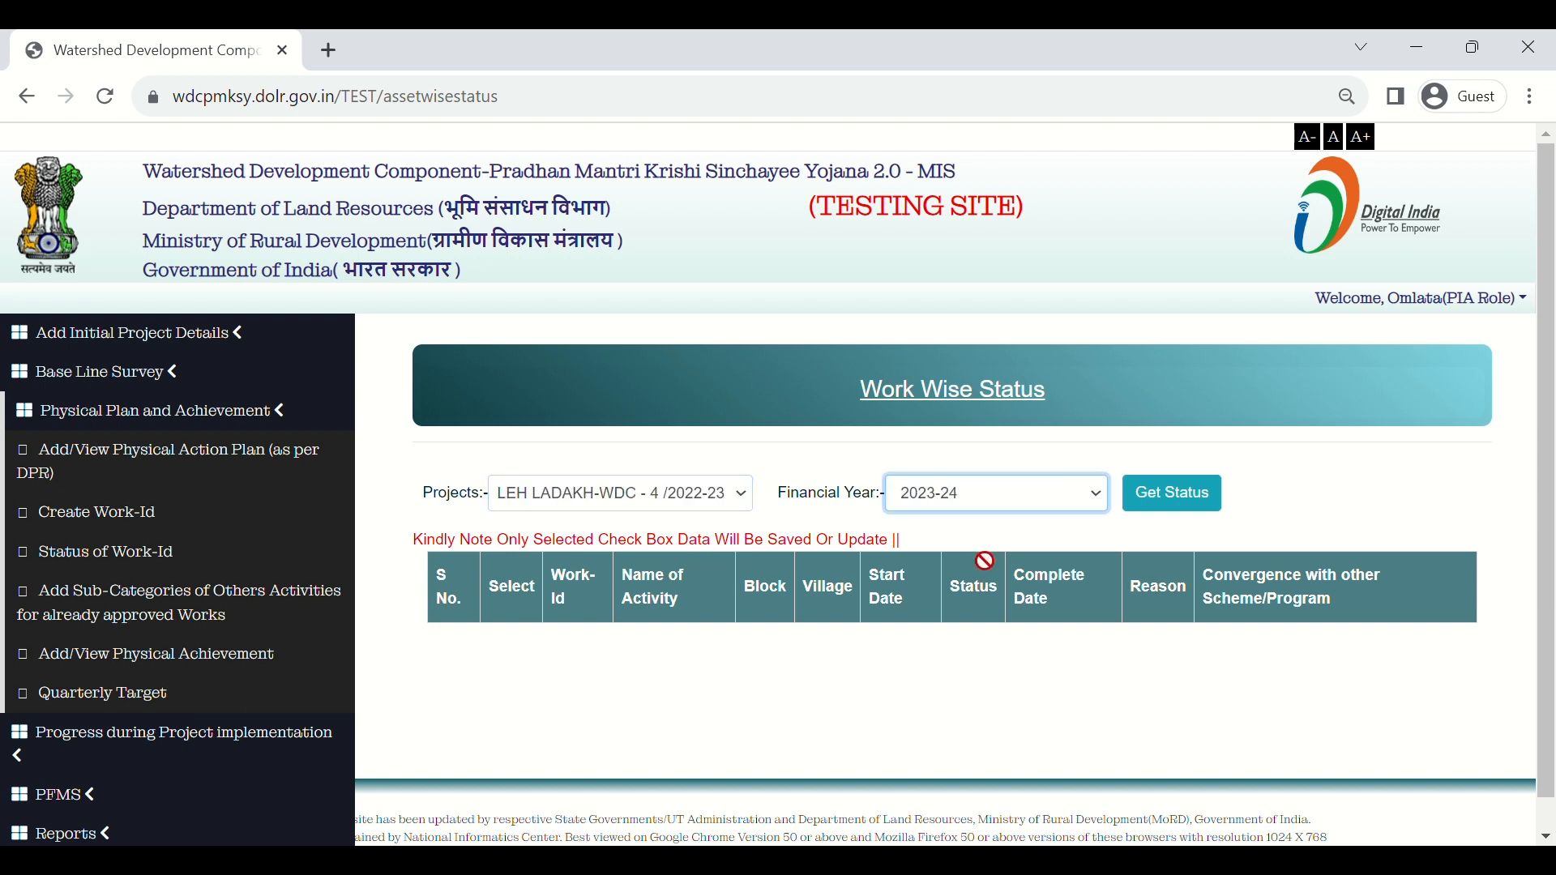
pyautogui.click(1192, 494)
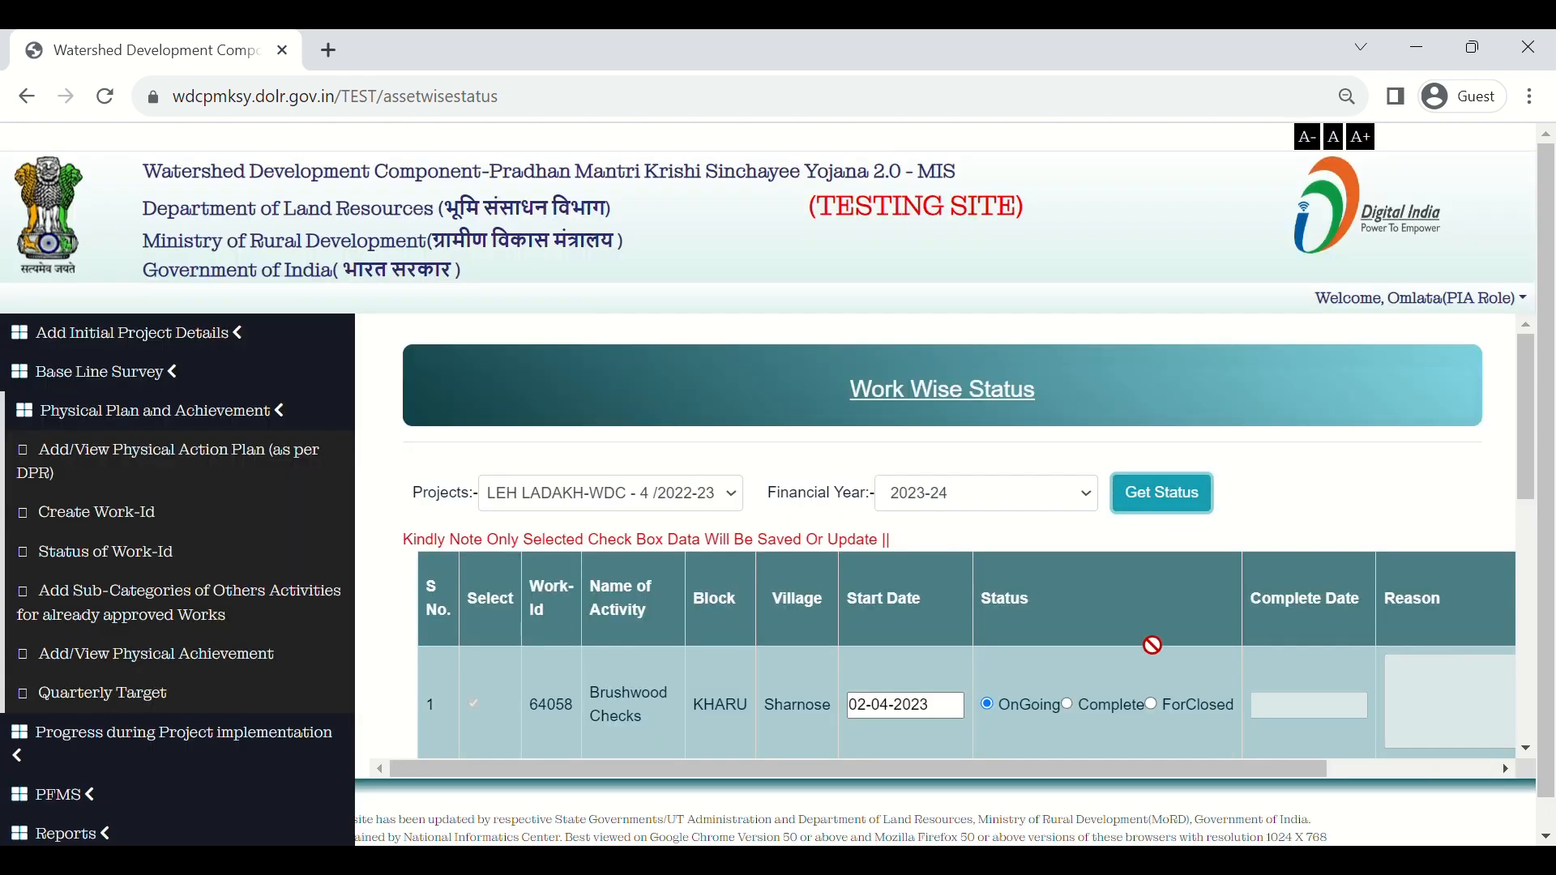
# Set the status of the Brushwood Checks work in Sharnose village to ForClosed with the reason "not started"
pyautogui.scroll(-2, 1152, 645)
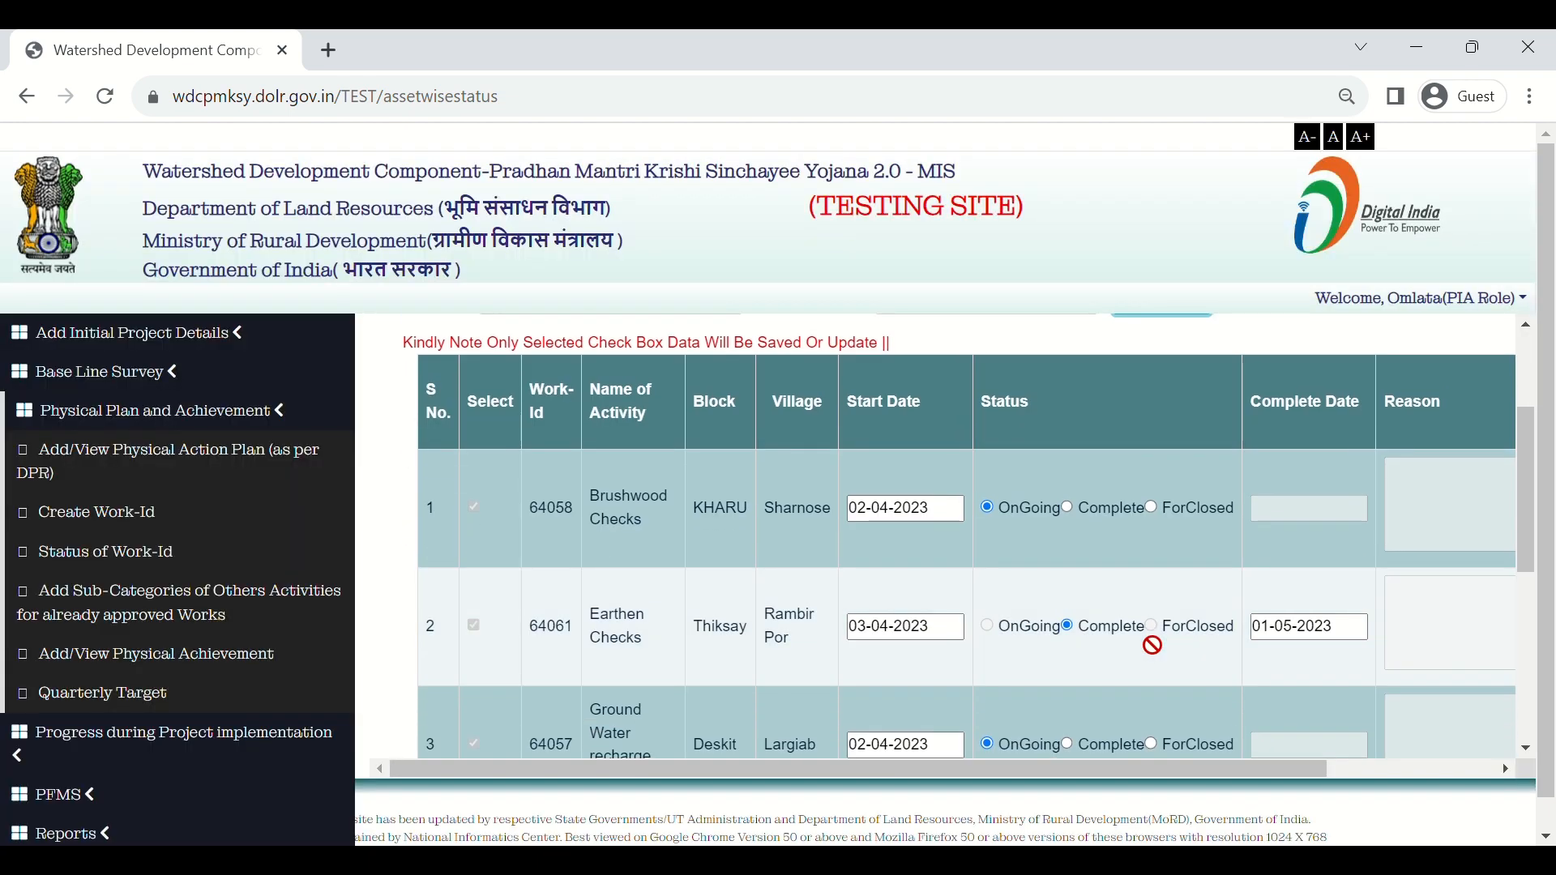
pyautogui.scroll(-5, 1153, 645)
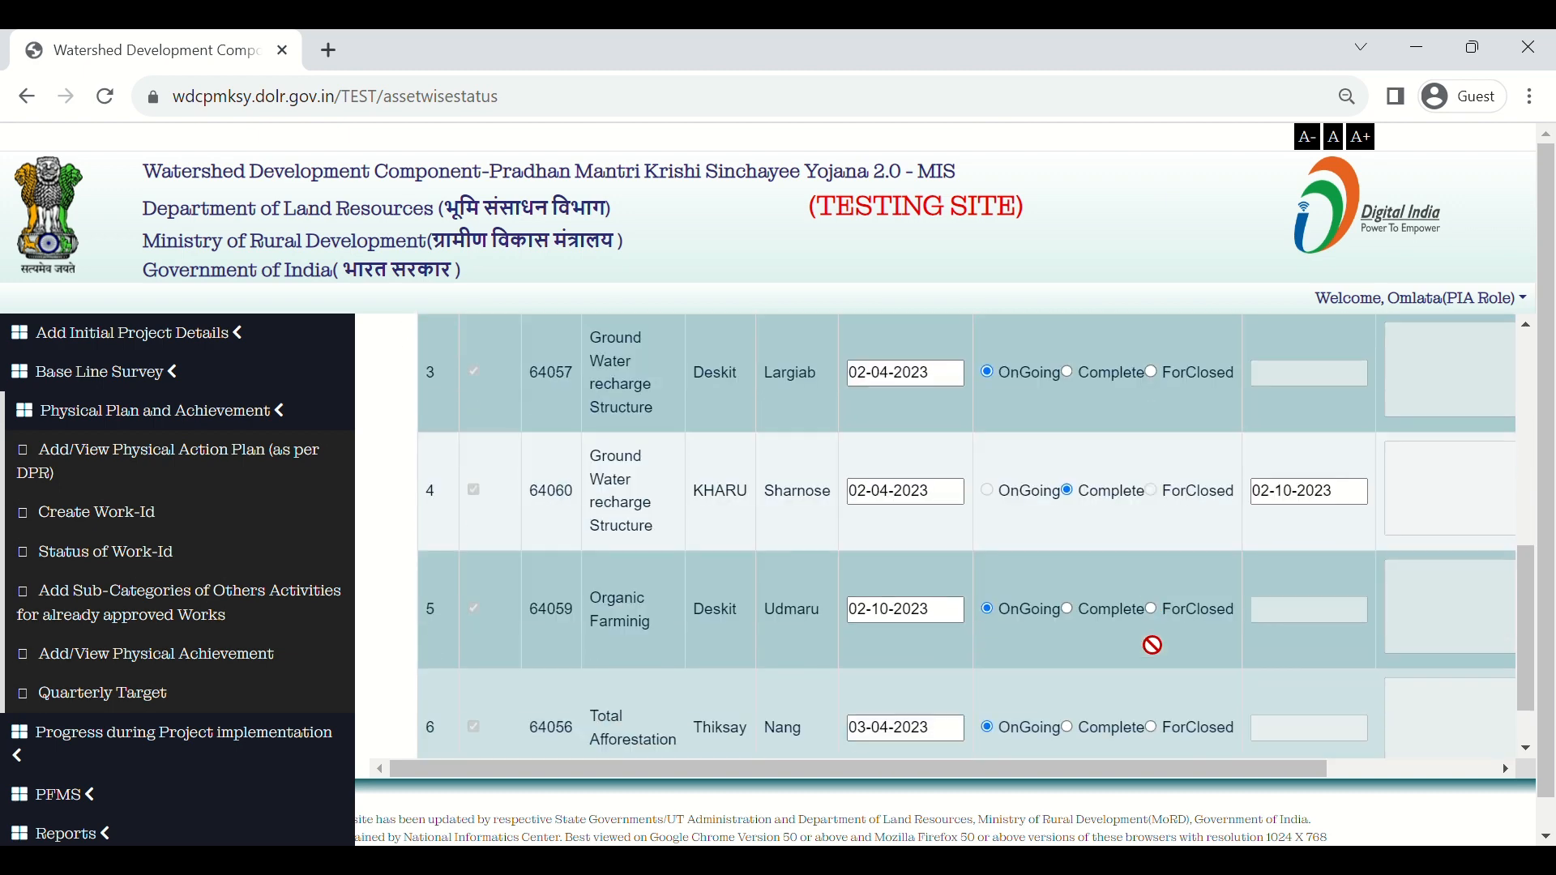
pyautogui.scroll(2, 1152, 645)
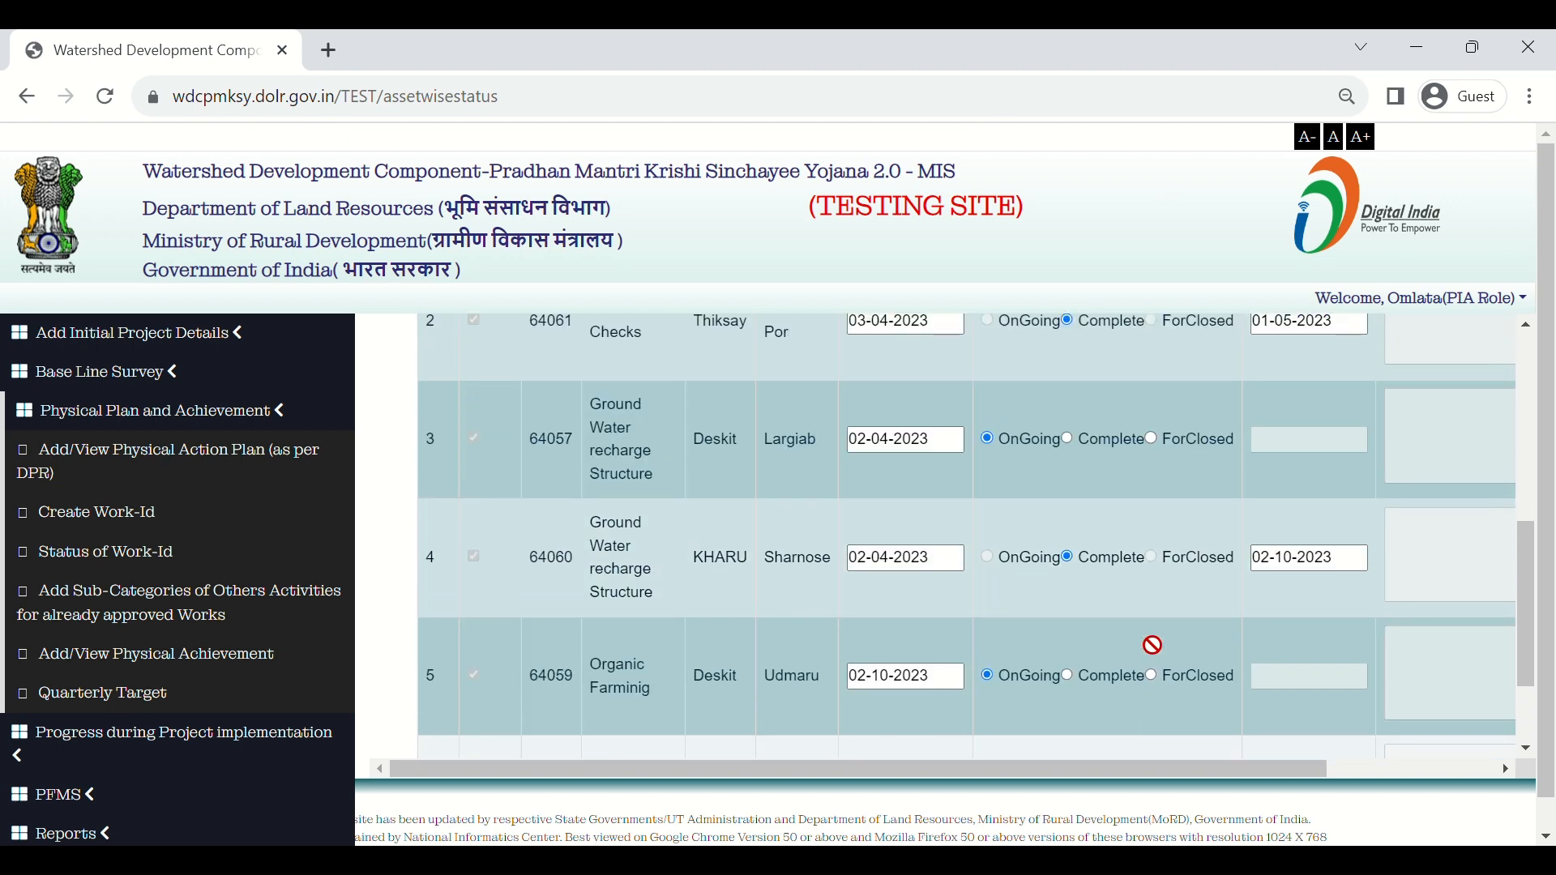
pyautogui.scroll(4, 1152, 645)
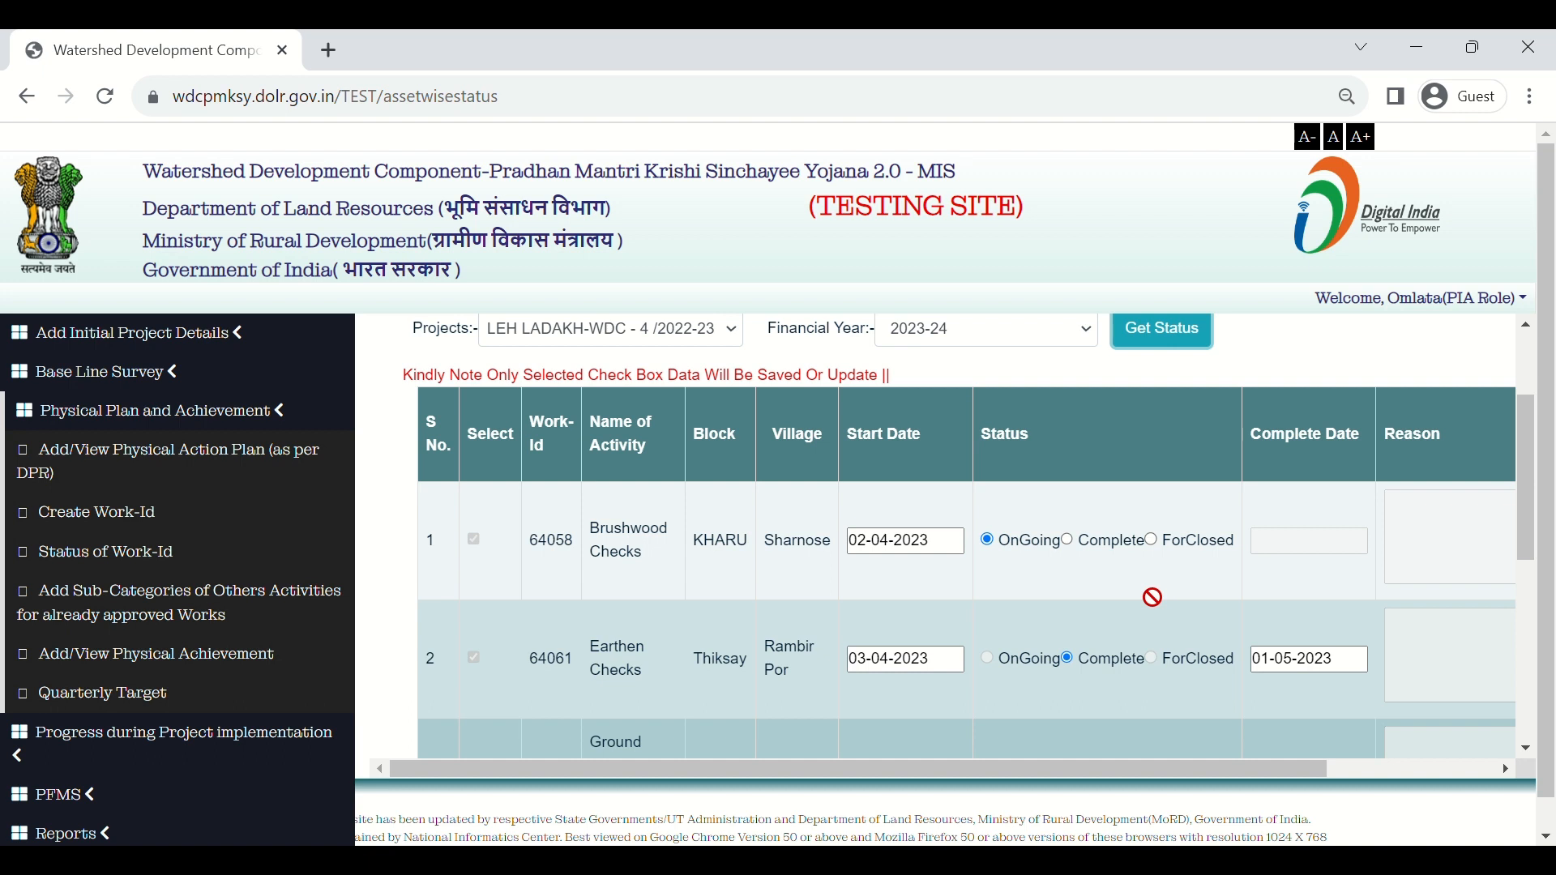
pyautogui.click(1157, 546)
pyautogui.click(1152, 541)
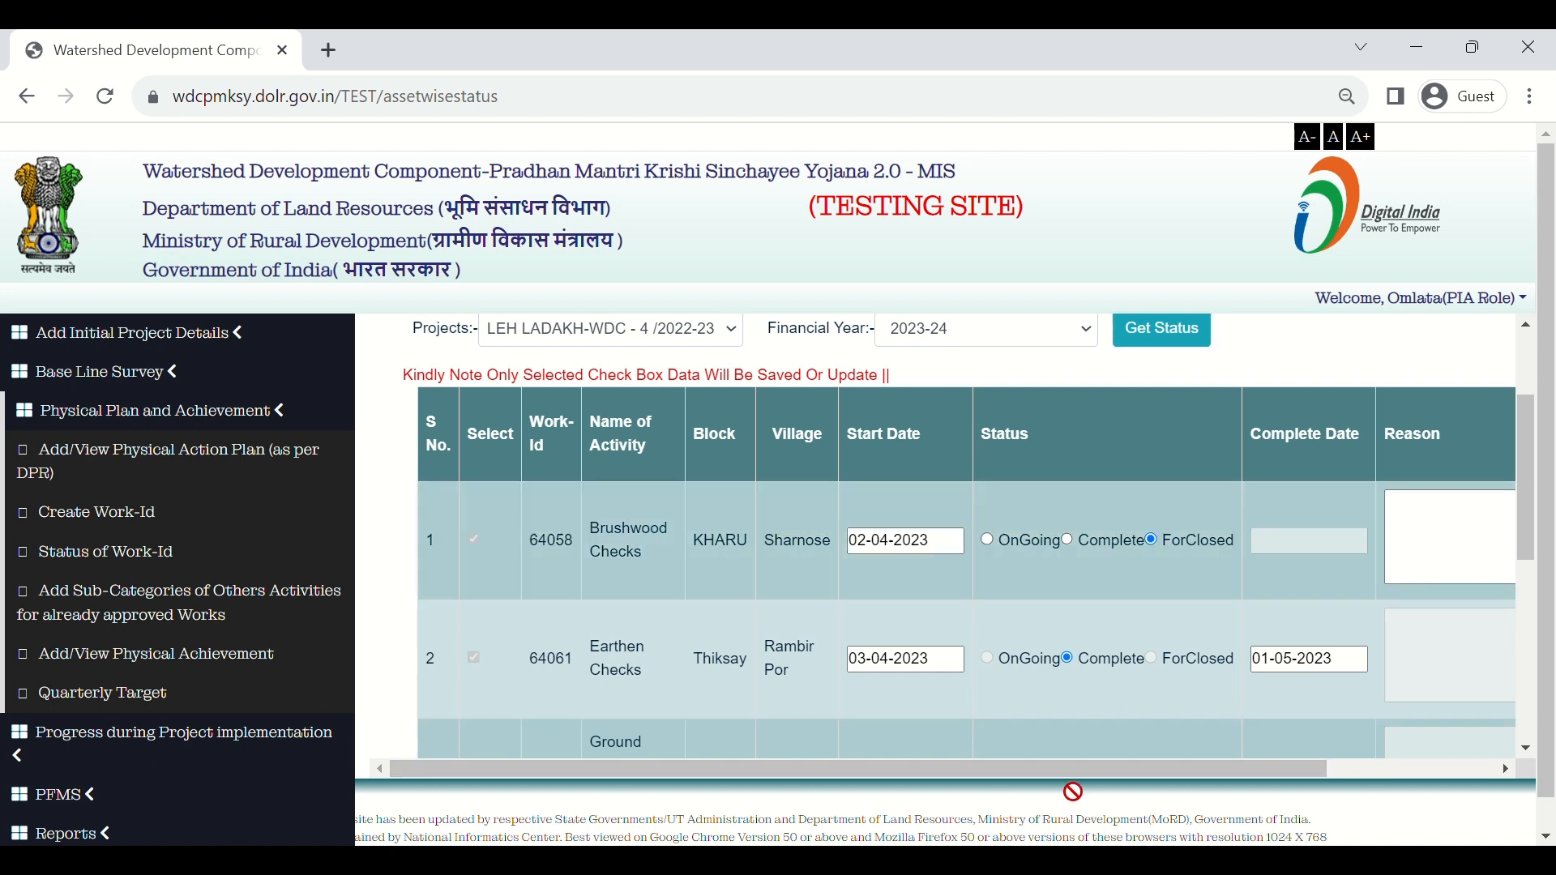
pyautogui.moveTo(1054, 770); pyautogui.dragTo(1218, 767)
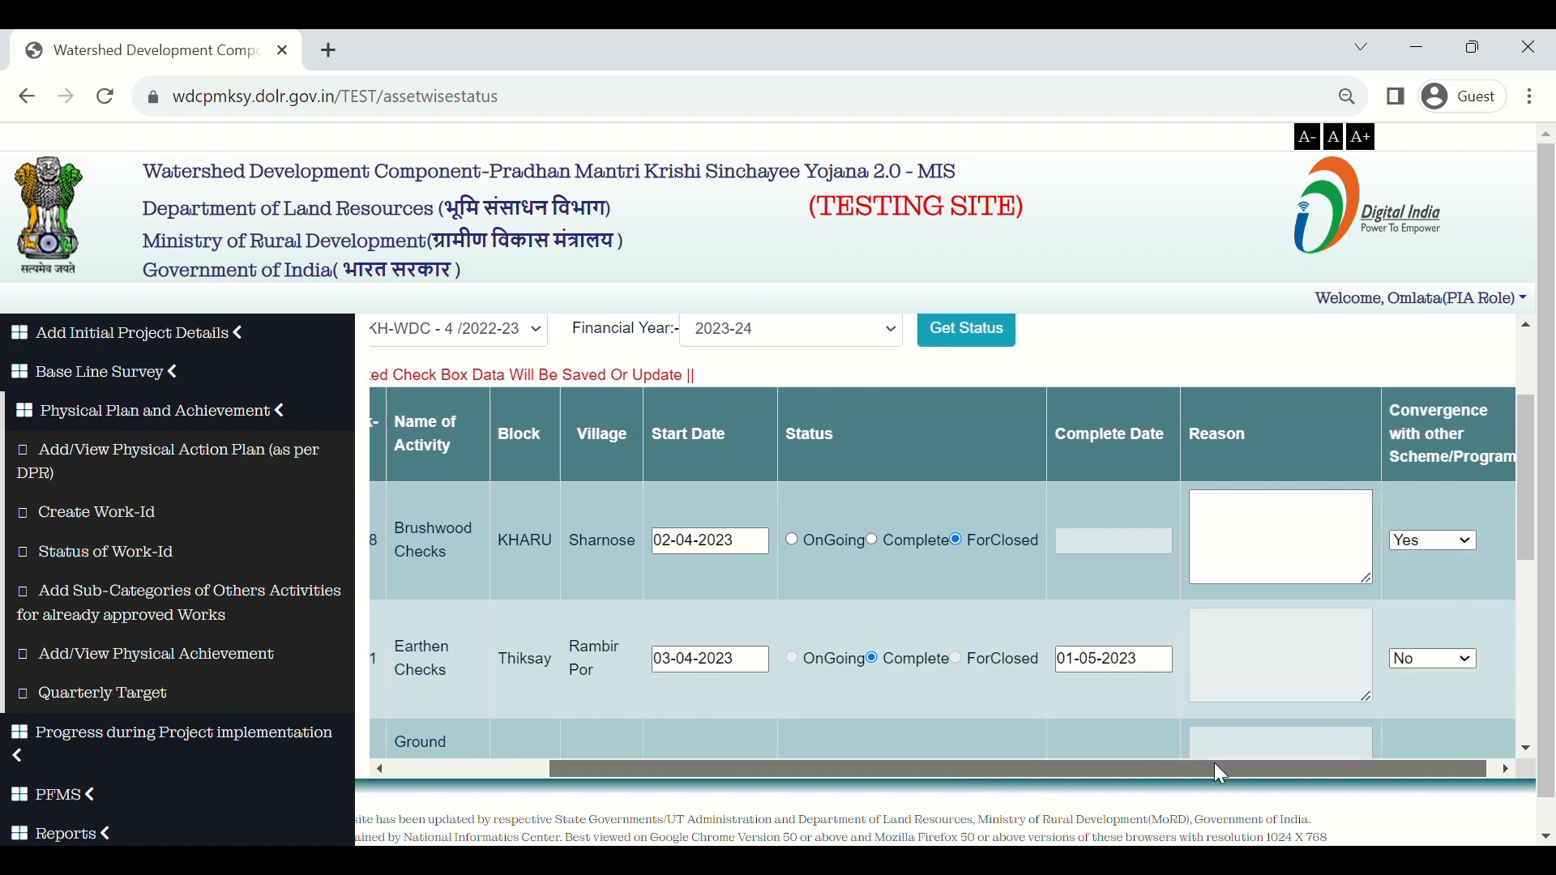
pyautogui.click(1238, 548)
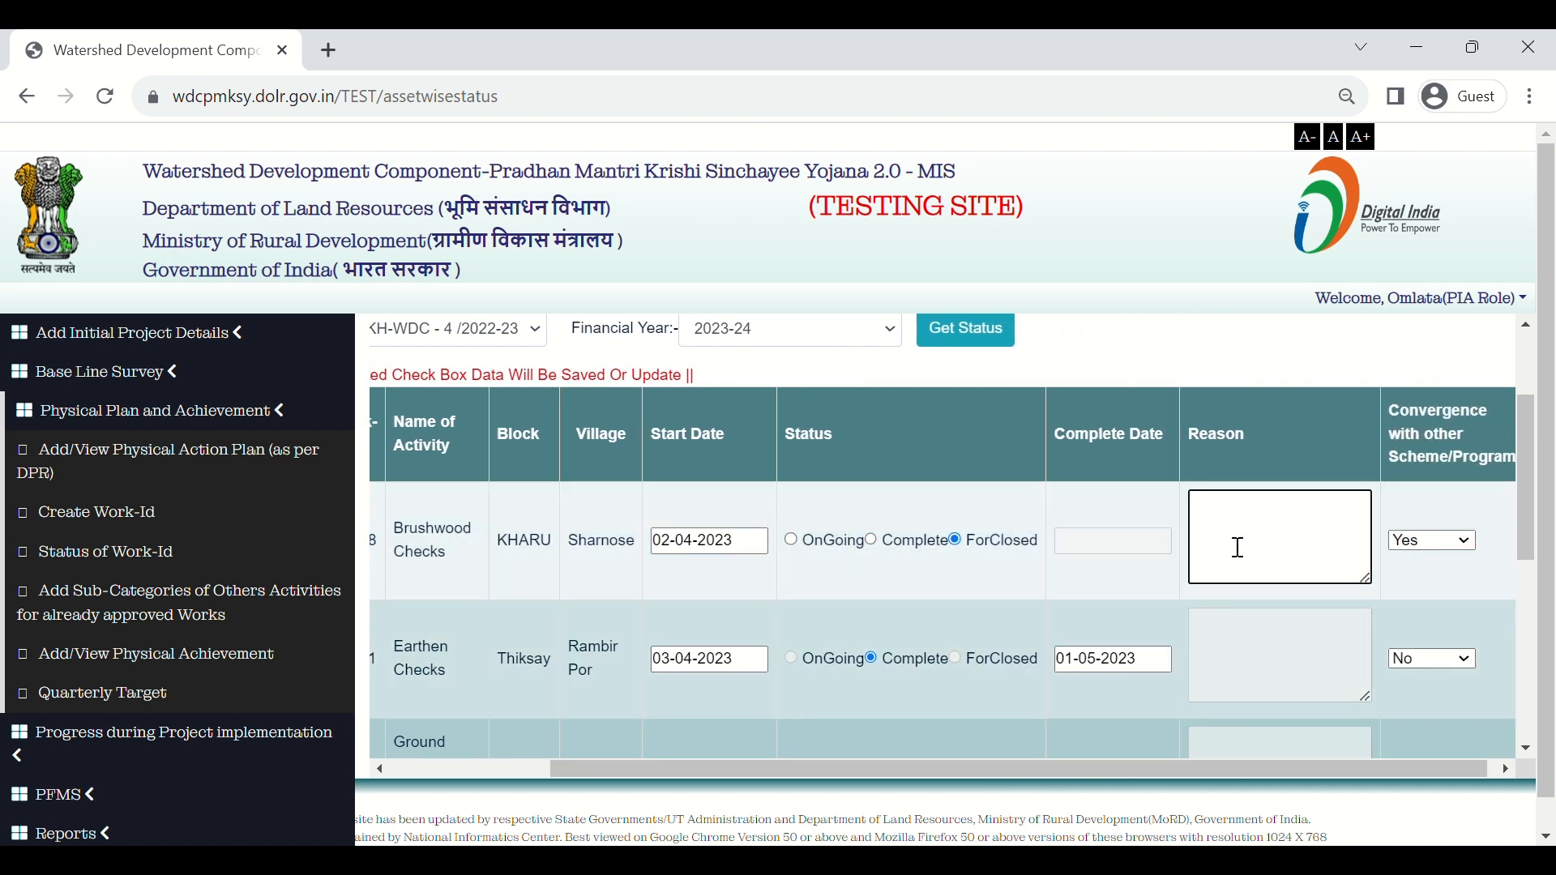
pyautogui.write('not started')
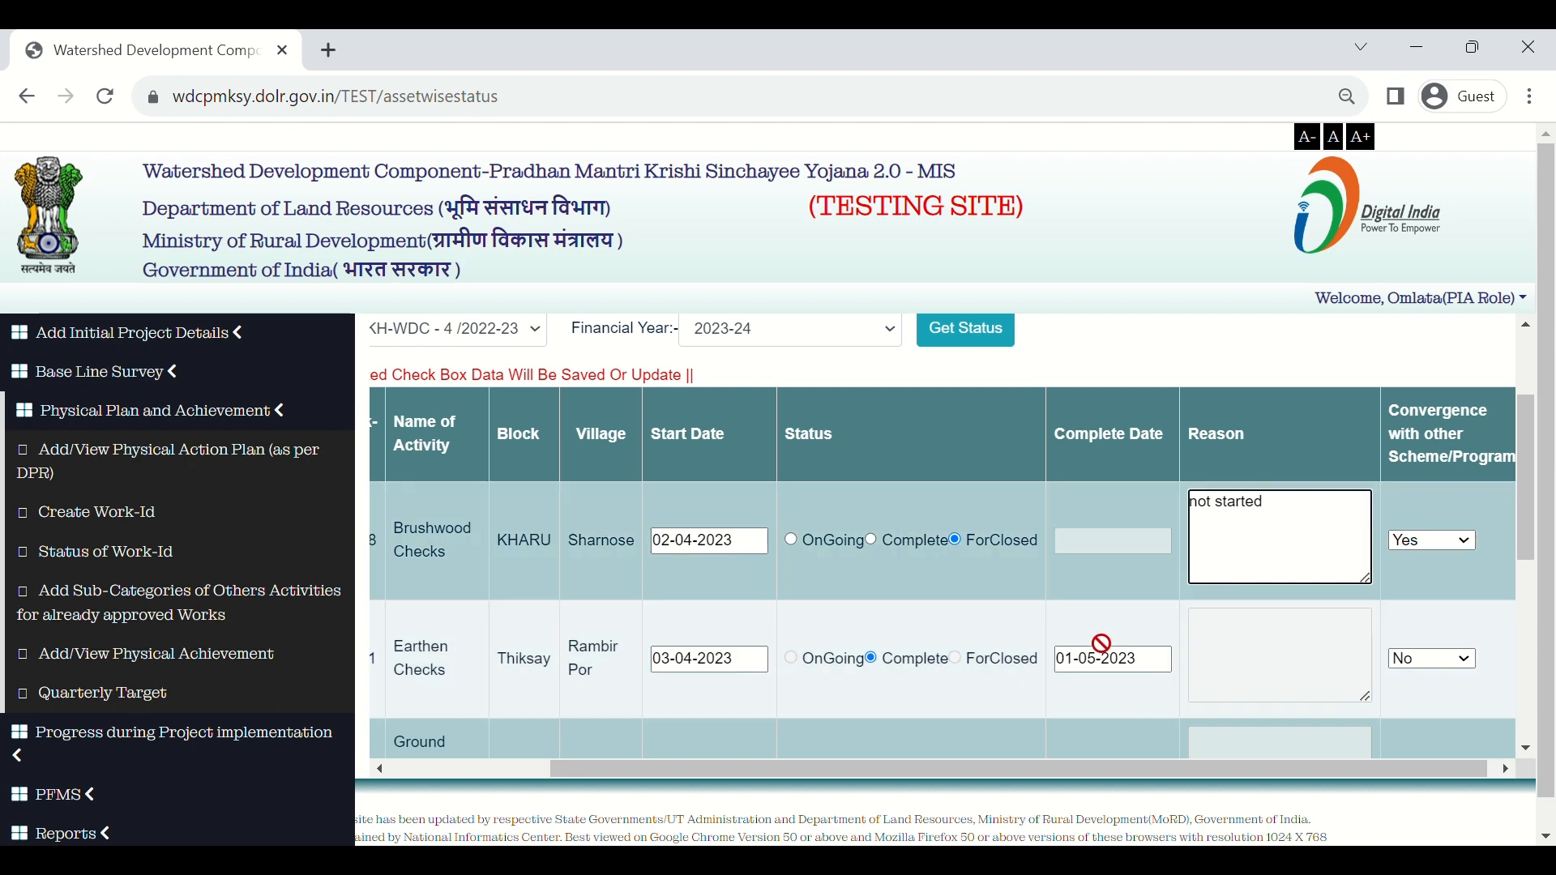
# Submit the updated work-wise status and confirm the work-ID update
pyautogui.scroll(-4, 1098, 646)
pyautogui.scroll(-3, 1063, 429)
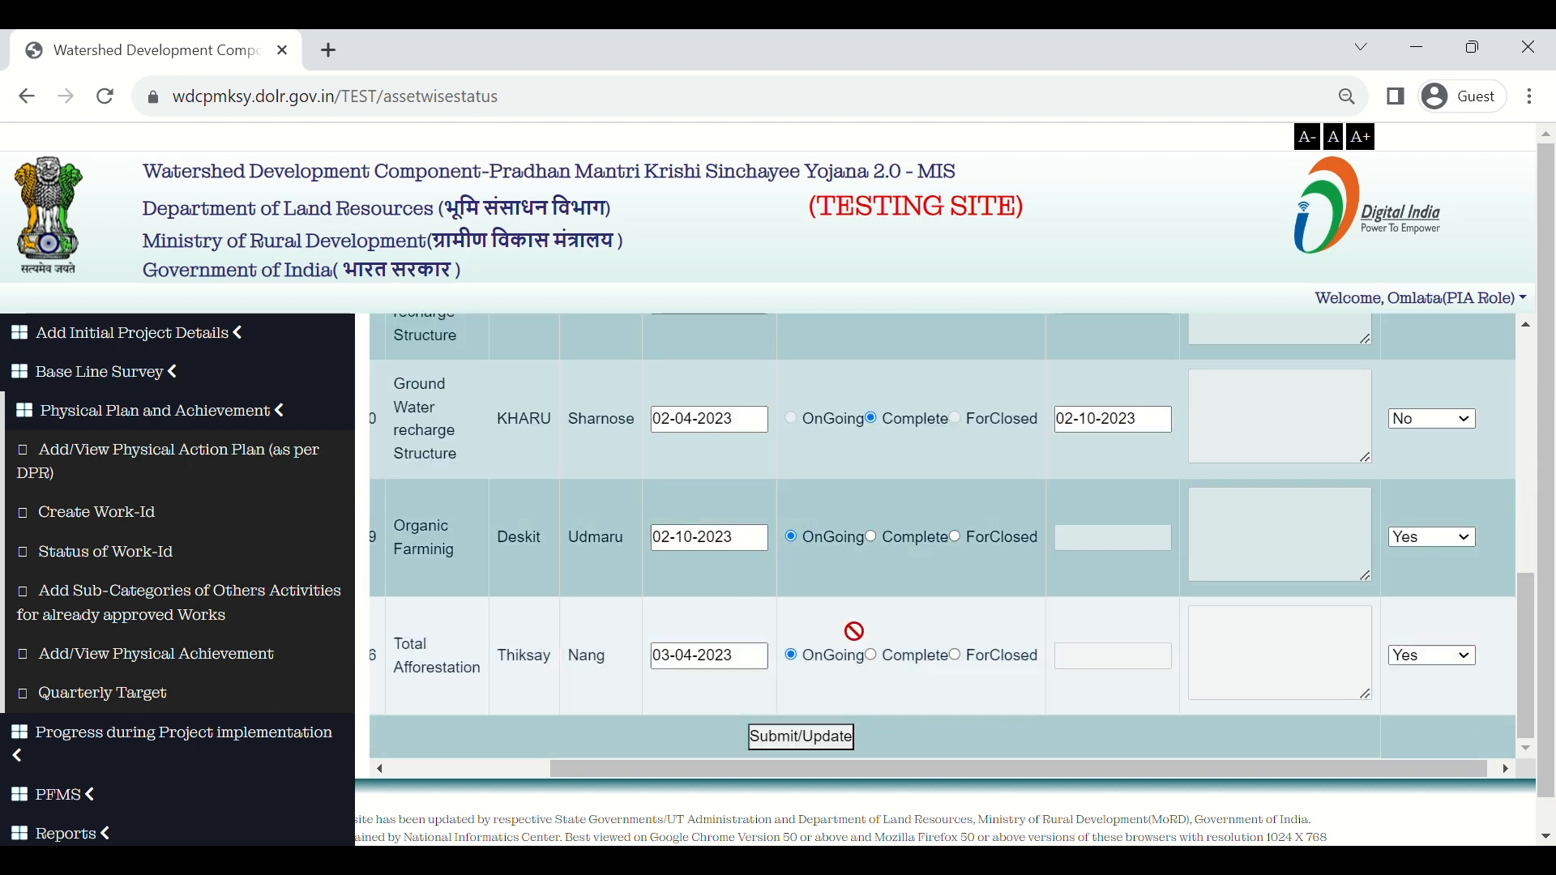
pyautogui.click(778, 737)
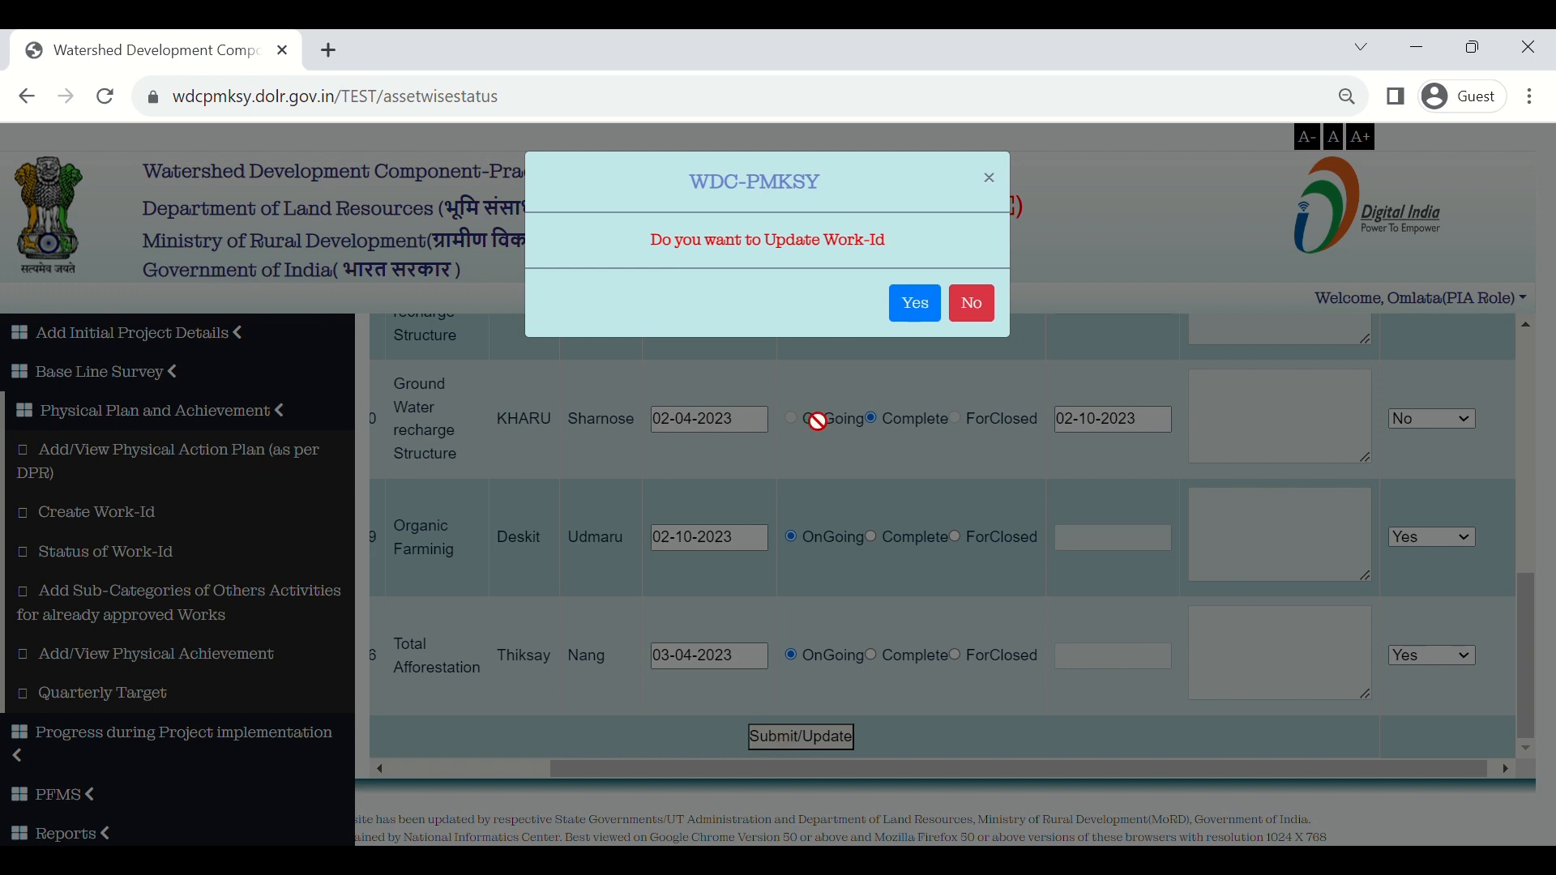
pyautogui.click(921, 308)
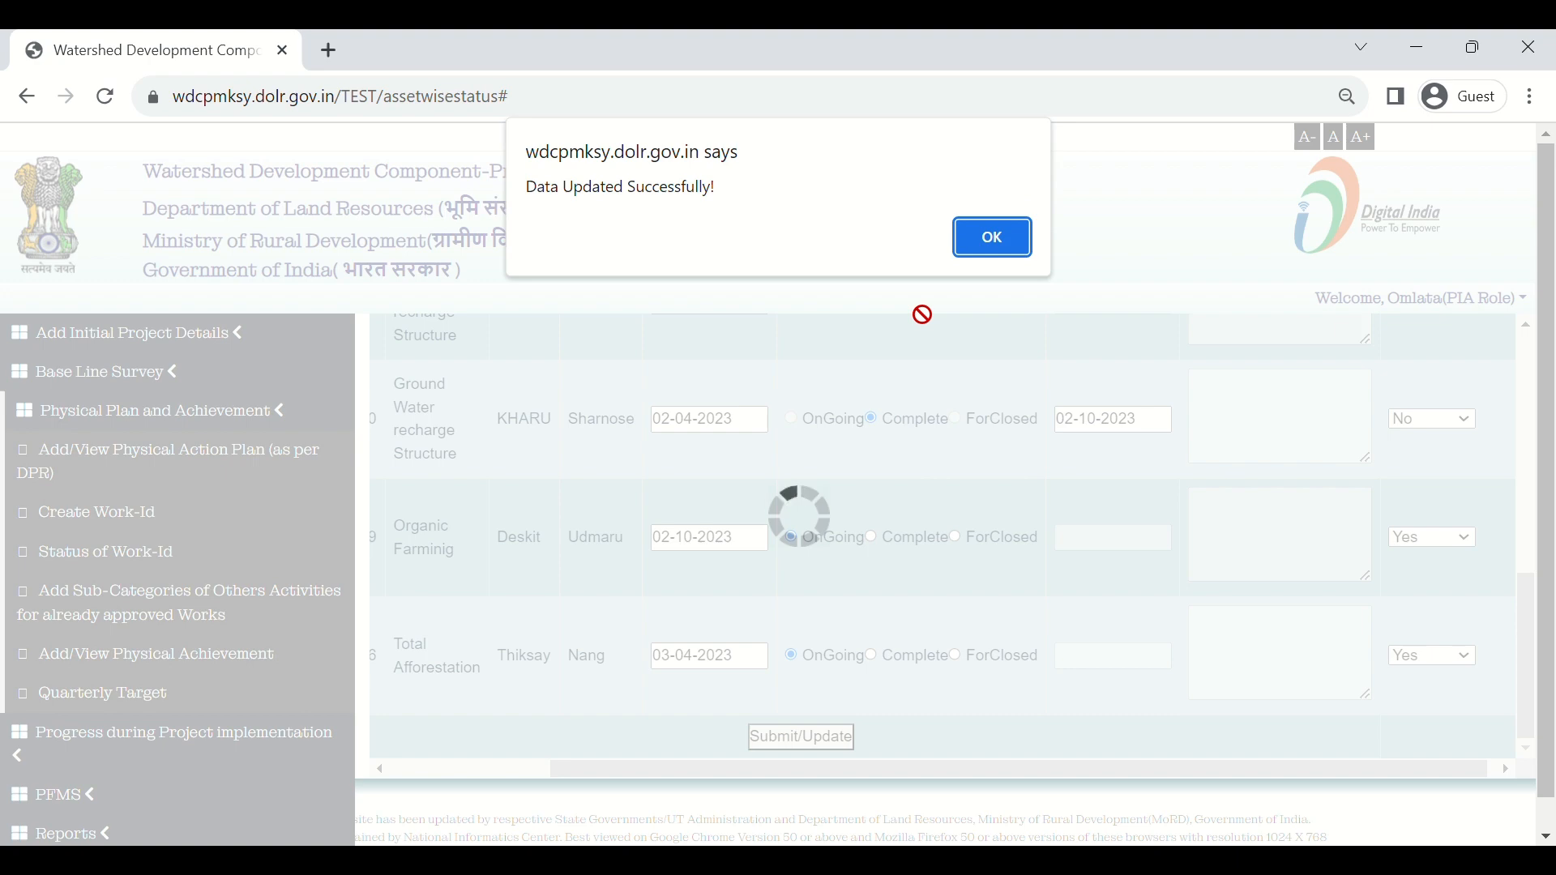
pyautogui.click(996, 236)
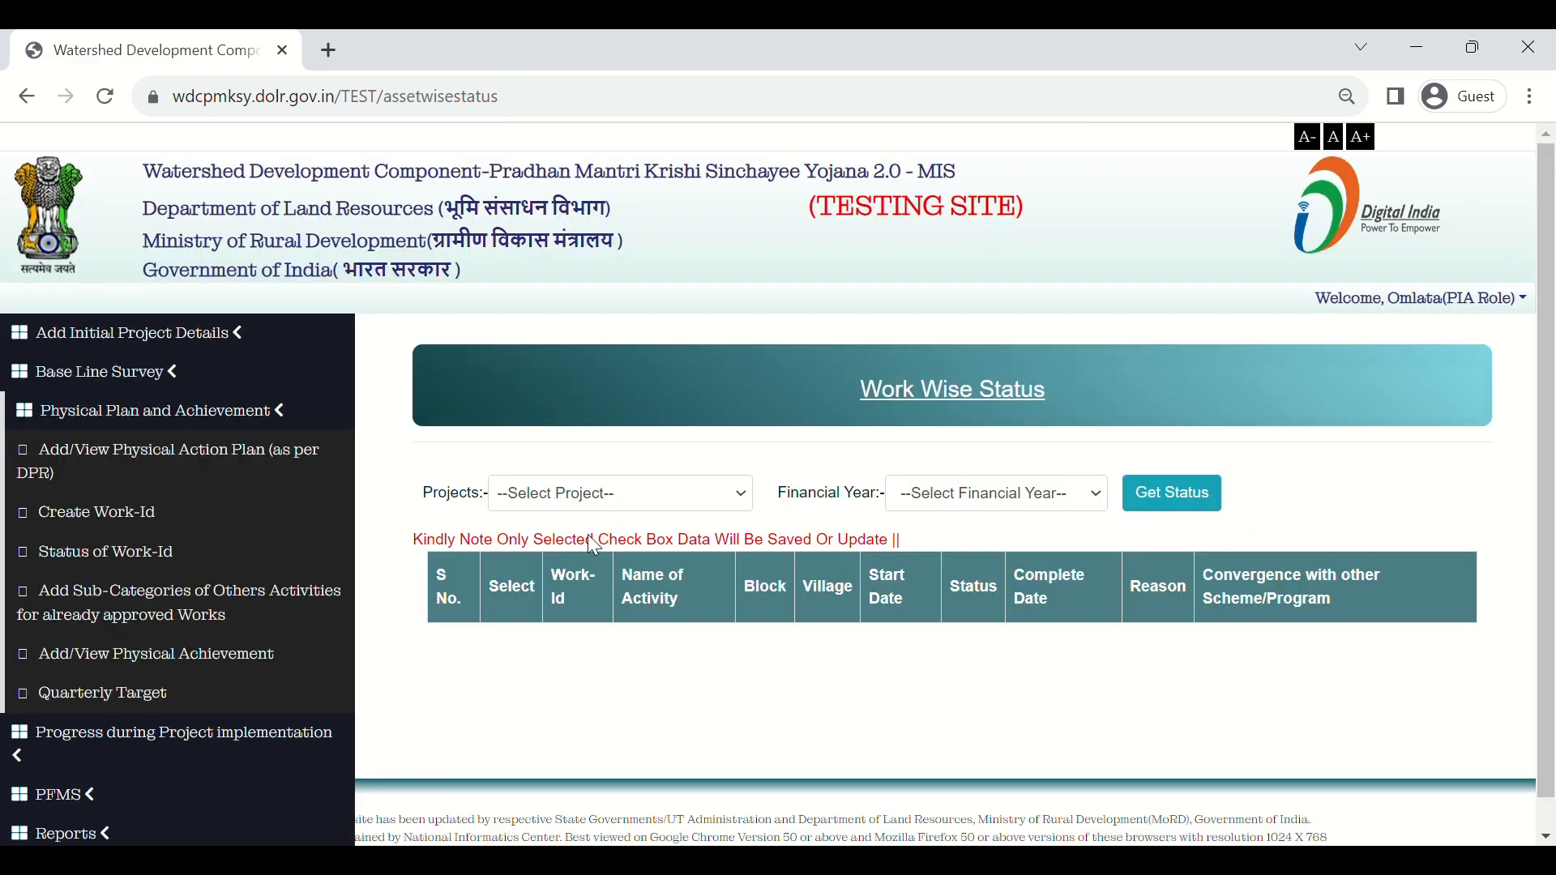
# Retrieve the work-wise status for project LEH LADAKH-WDC - 4 /2022-23 and year 2023-24 to check the Brushwood Checks entry
pyautogui.click(622, 493)
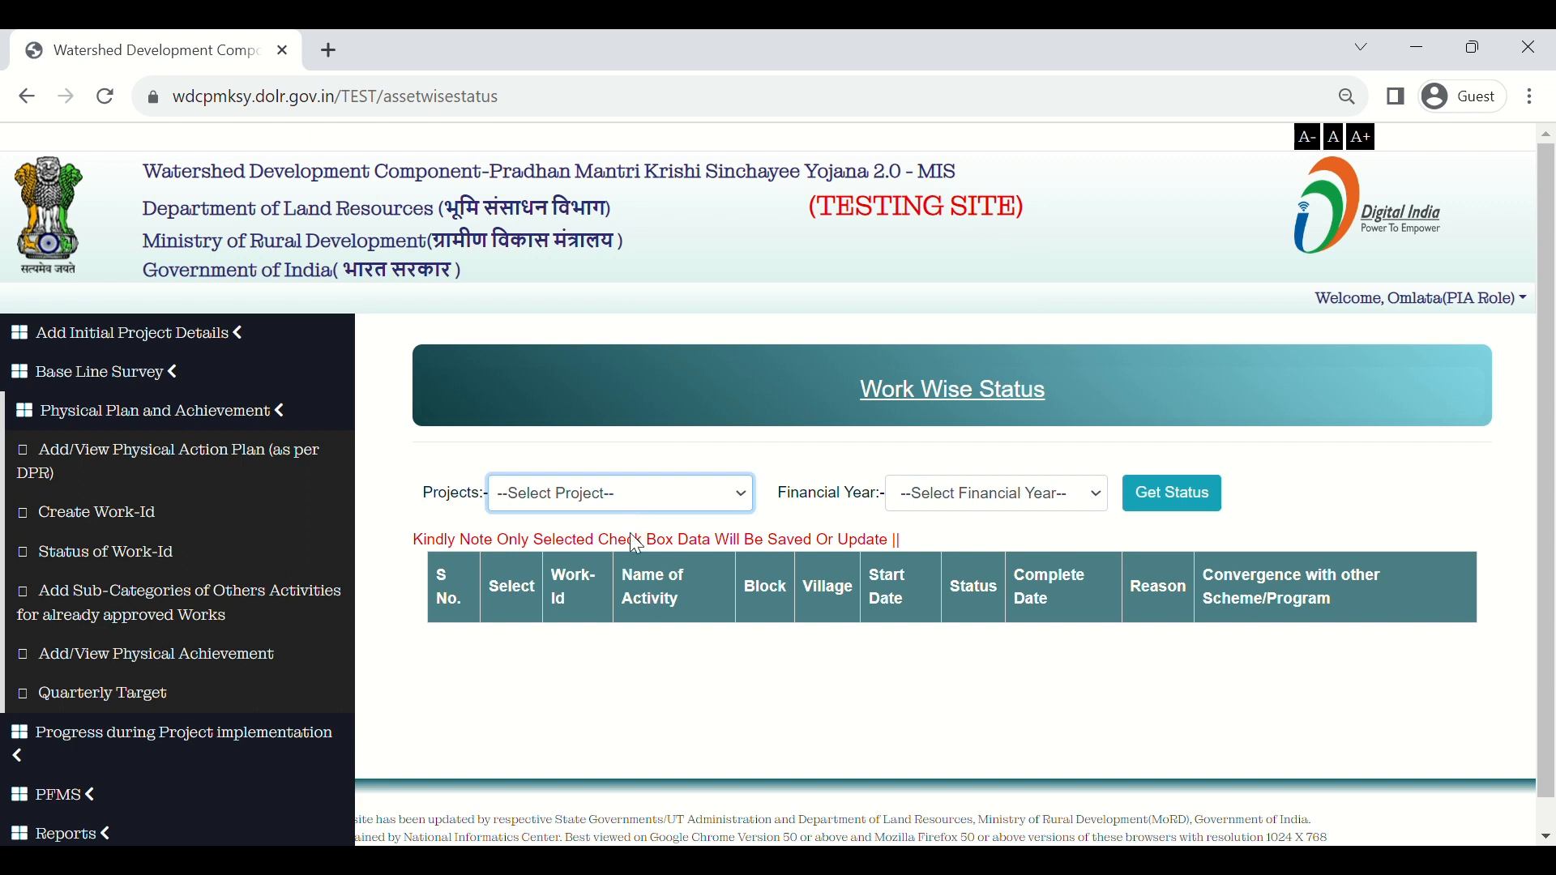
pyautogui.click(674, 563)
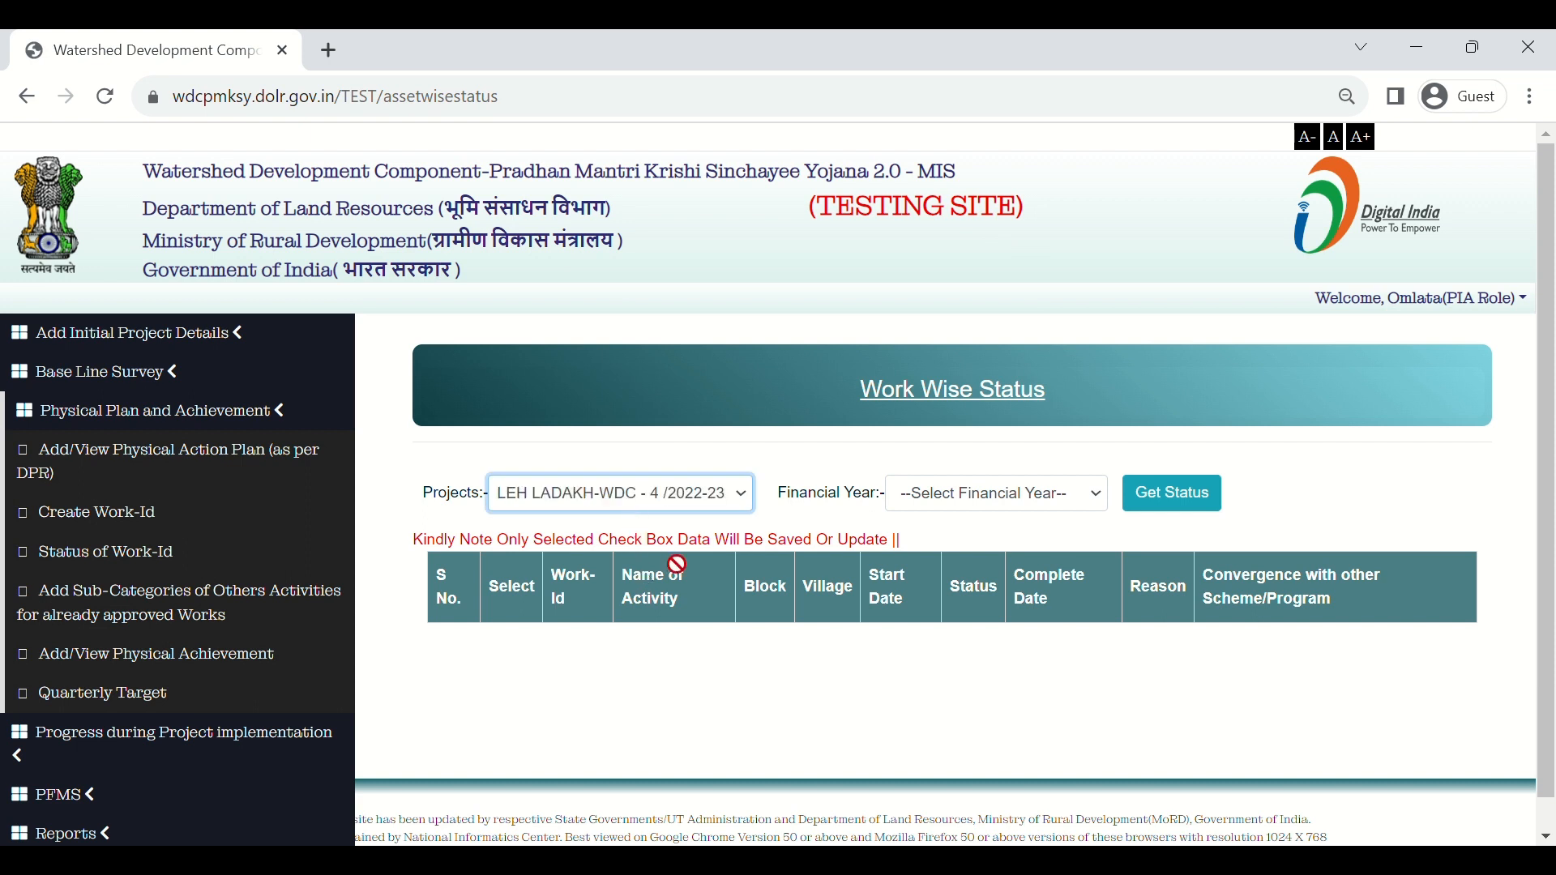
pyautogui.click(990, 493)
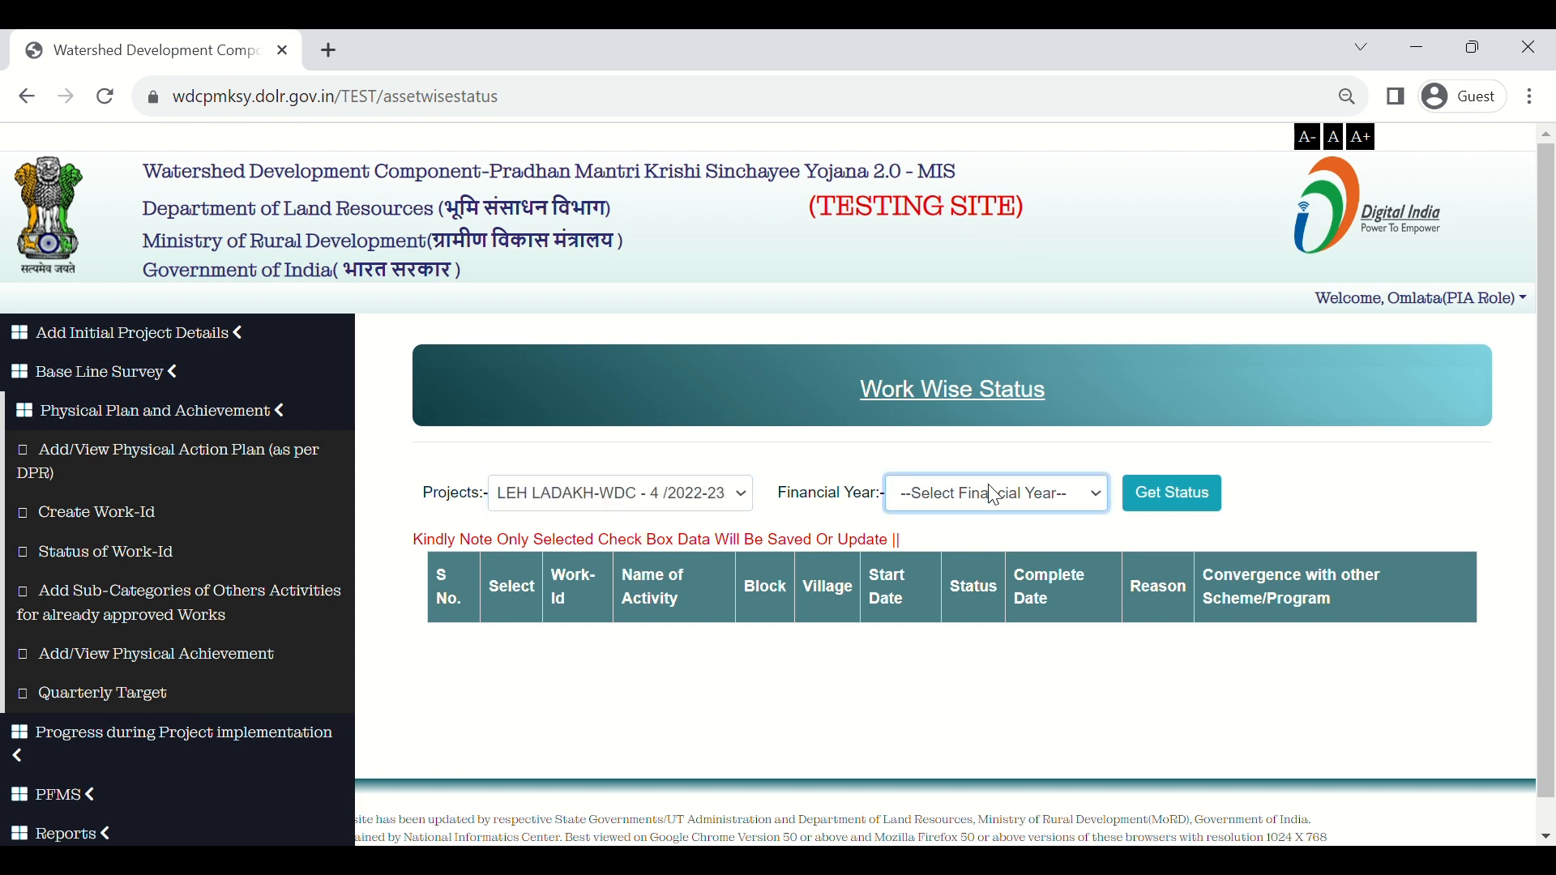
pyautogui.click(976, 563)
pyautogui.click(1179, 509)
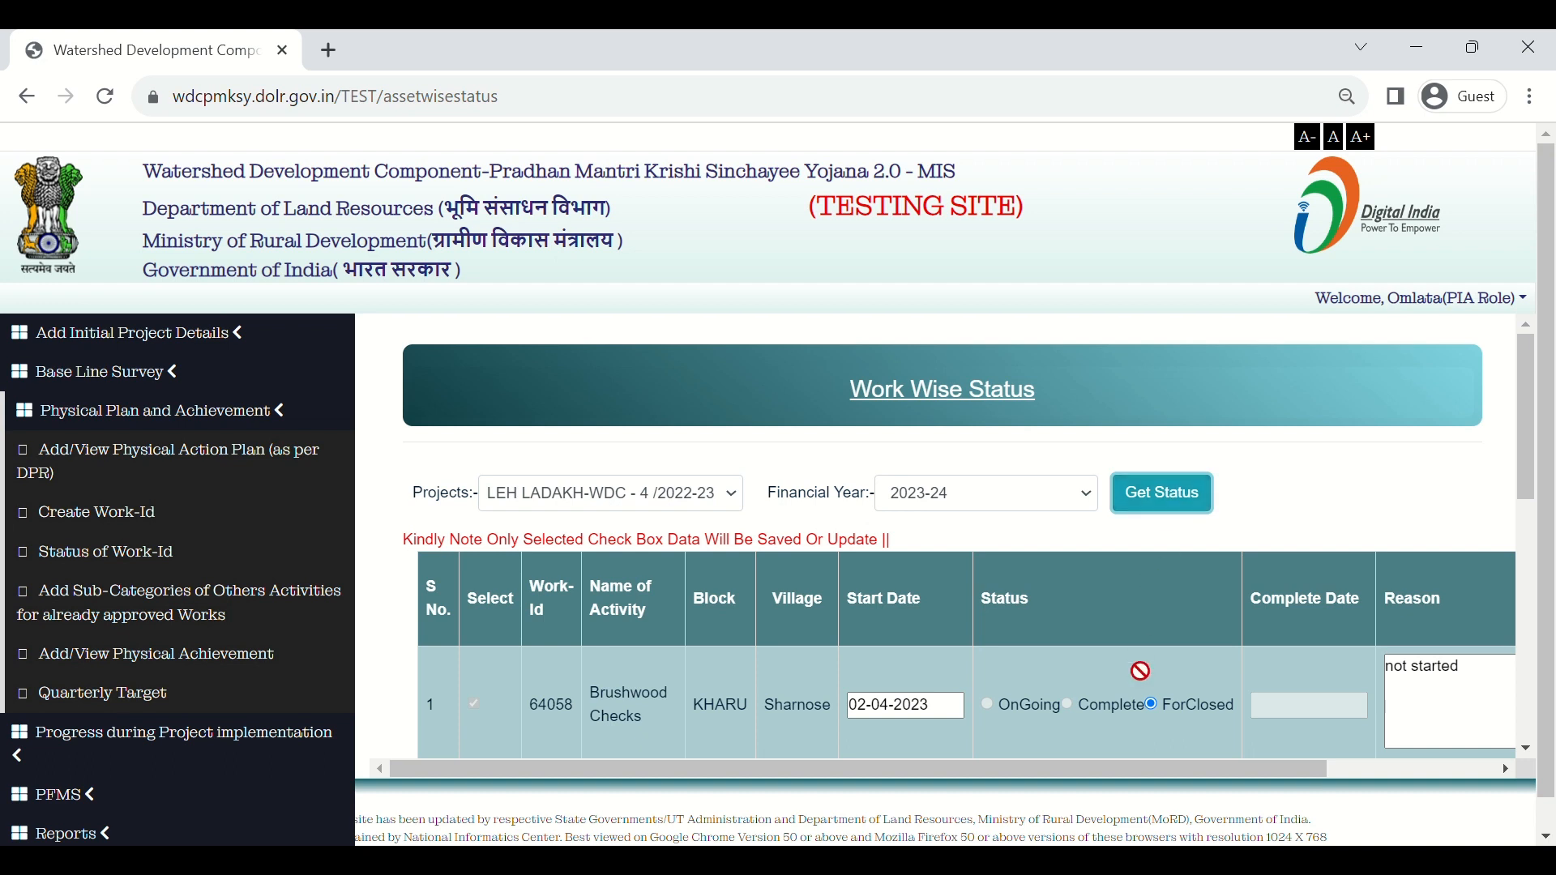
pyautogui.scroll(-1, 1143, 677)
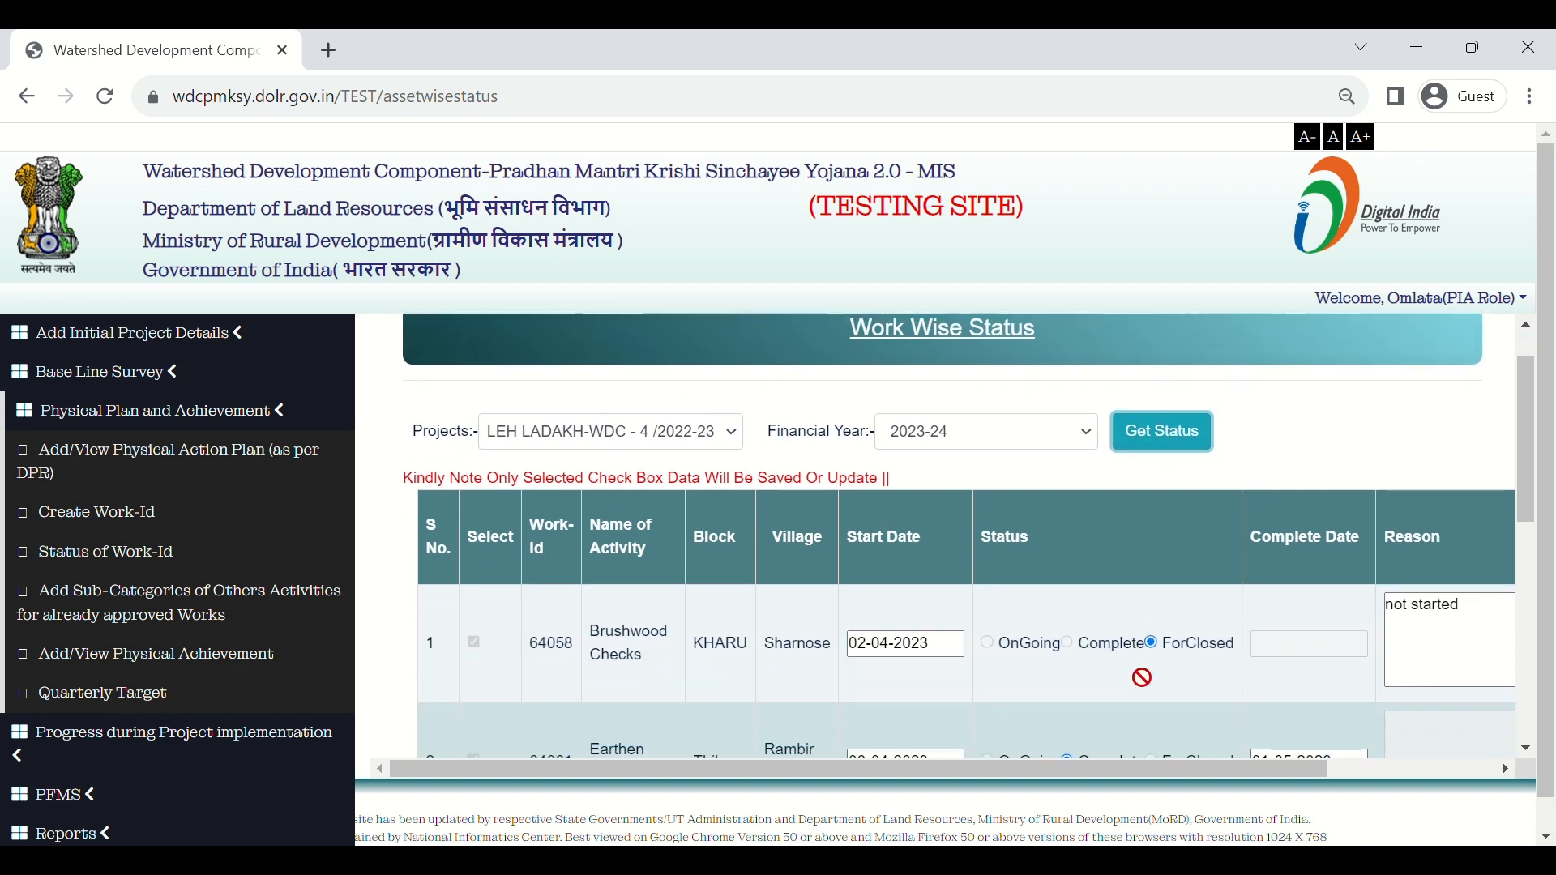